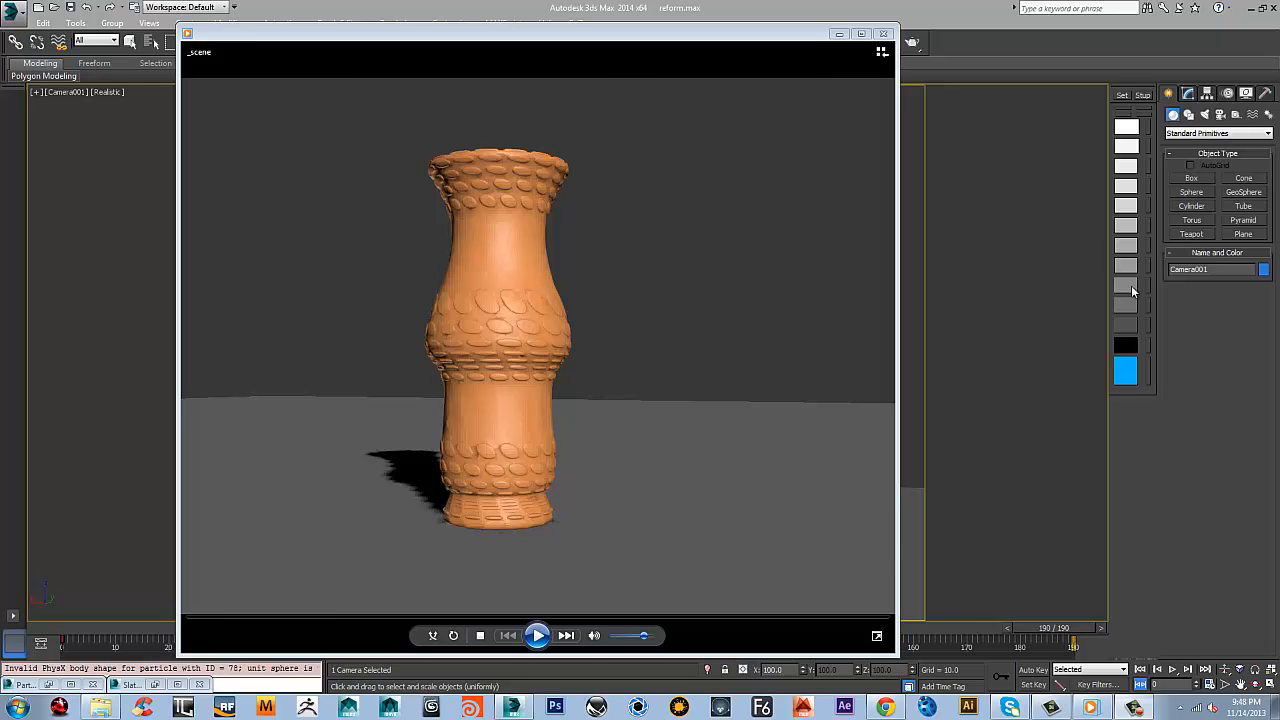
Play the rendered vase animation from start to finish in the media player
click(537, 636)
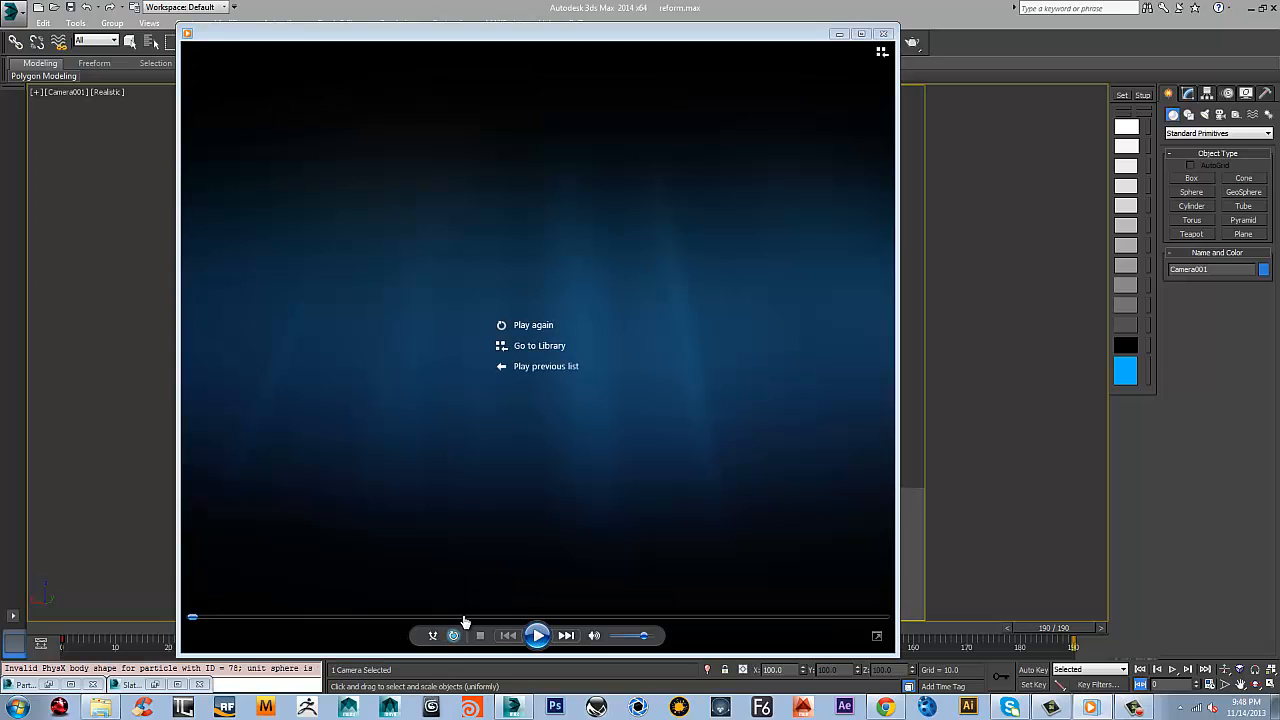
click(540, 636)
click(537, 635)
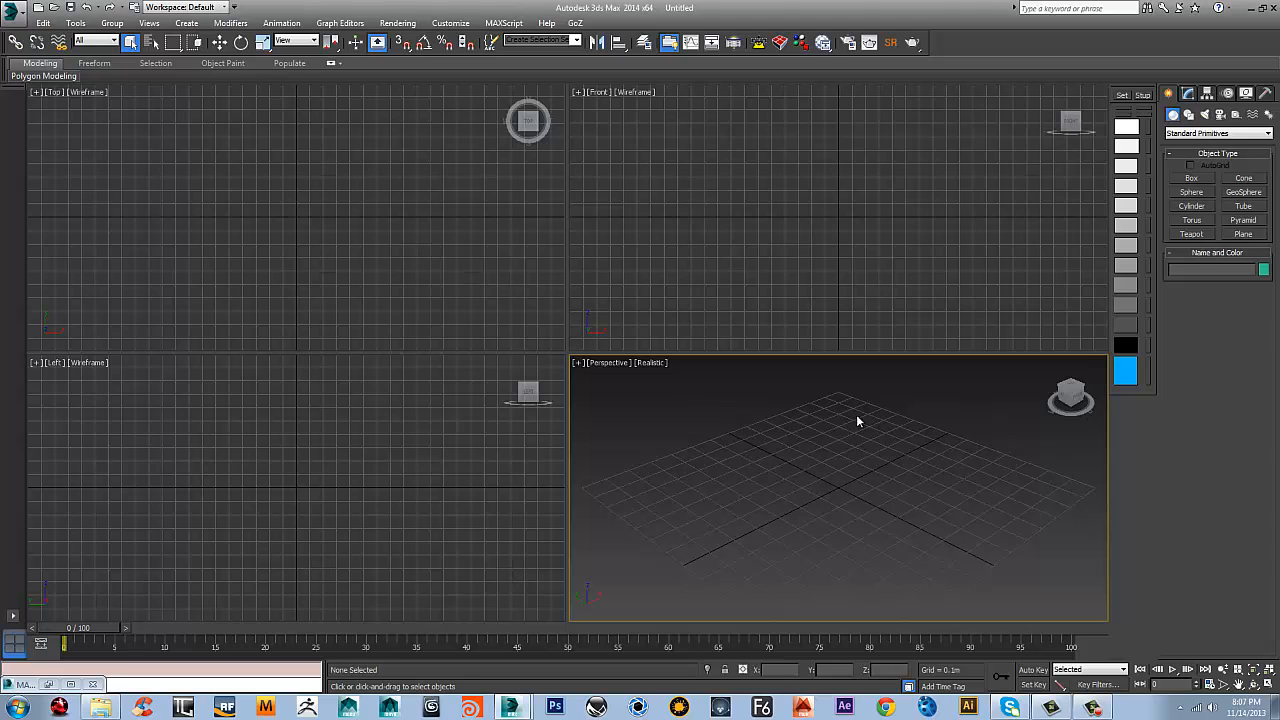
Draw a six-point curved vase profile line in the Front viewport, running from the rim down to a small foot and in to the vertical axis
middle_drag(837, 212, 794, 235)
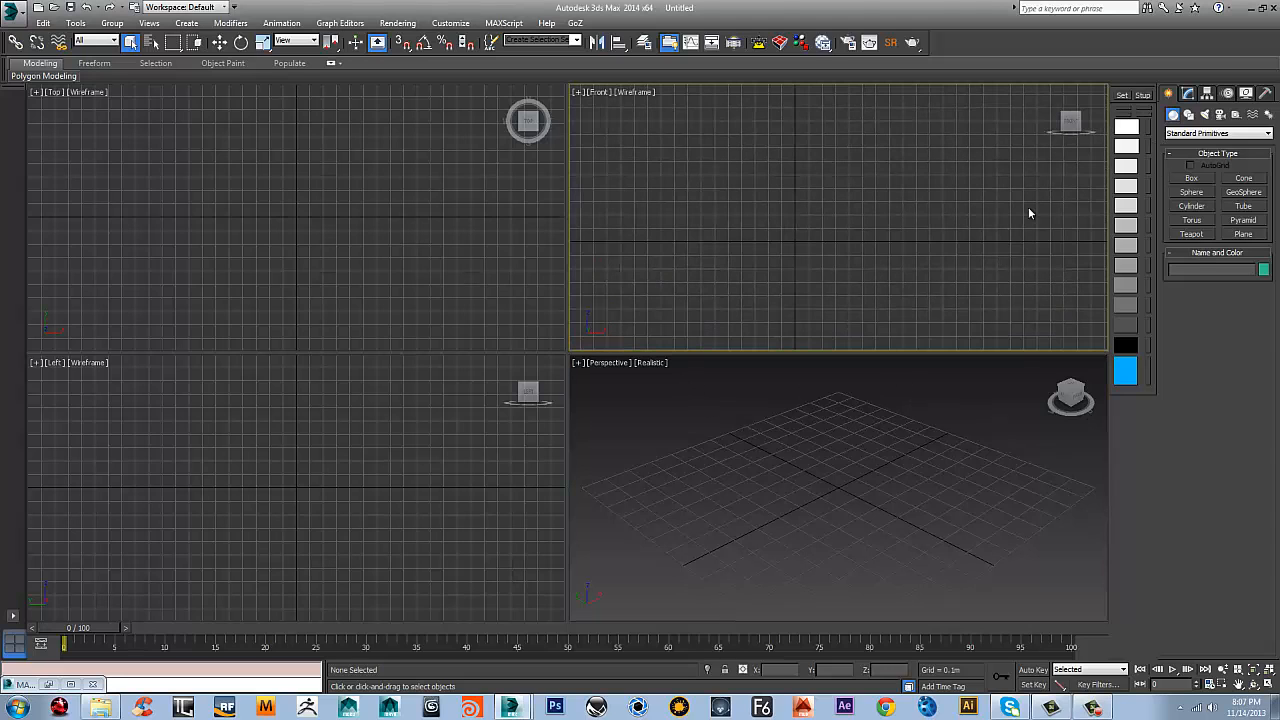
right_click(840, 172)
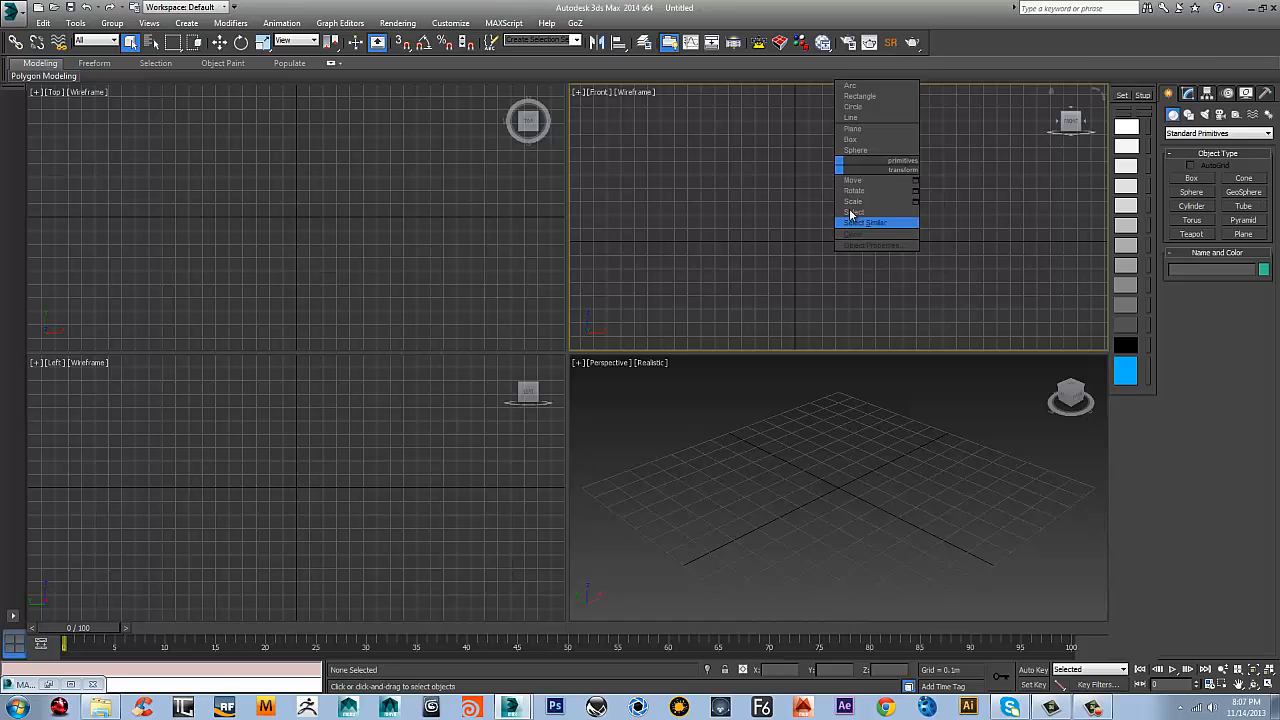
click(847, 120)
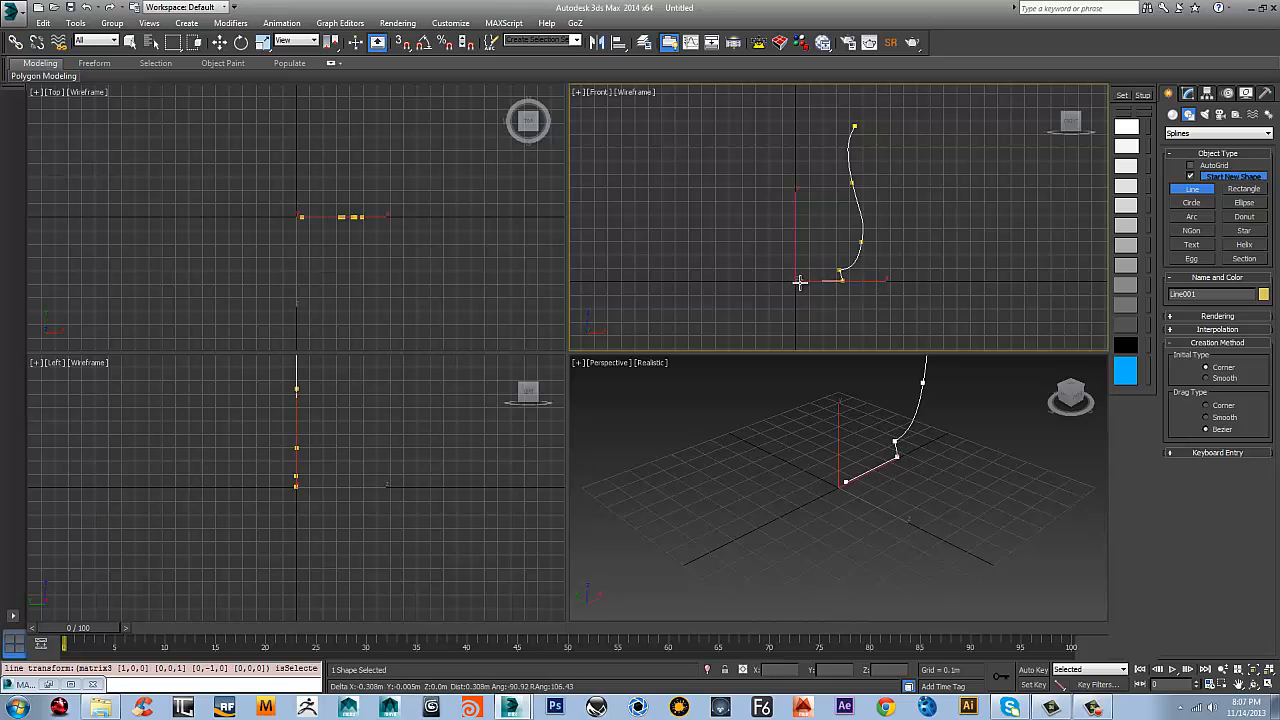
click(794, 282)
right_click(703, 243)
scroll(843, 265, up, 2)
middle_drag(843, 265, 799, 272)
right_click(775, 266)
Move the five profile vertices away from the axis about 0.217 m inward in X, leaving the base centre vertex in place
scroll(780, 226, down, 4)
key(1)
middle_drag(855, 215, 831, 203)
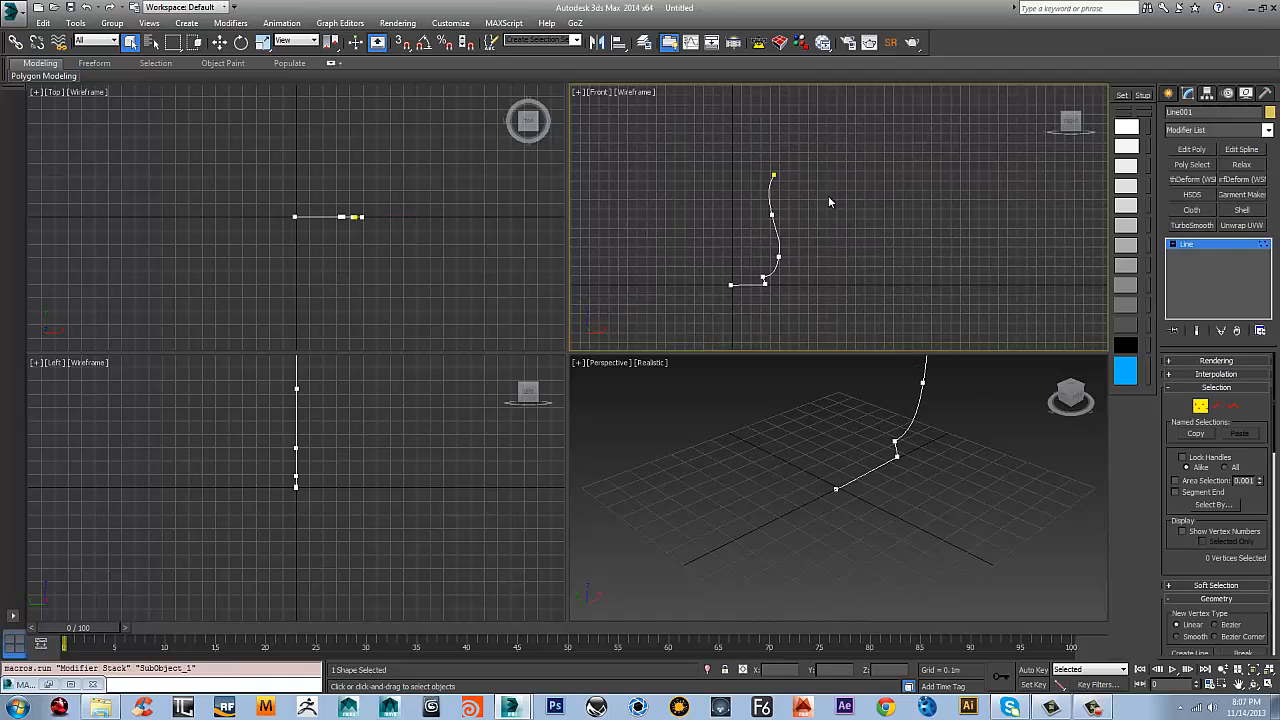
drag(802, 144, 757, 307)
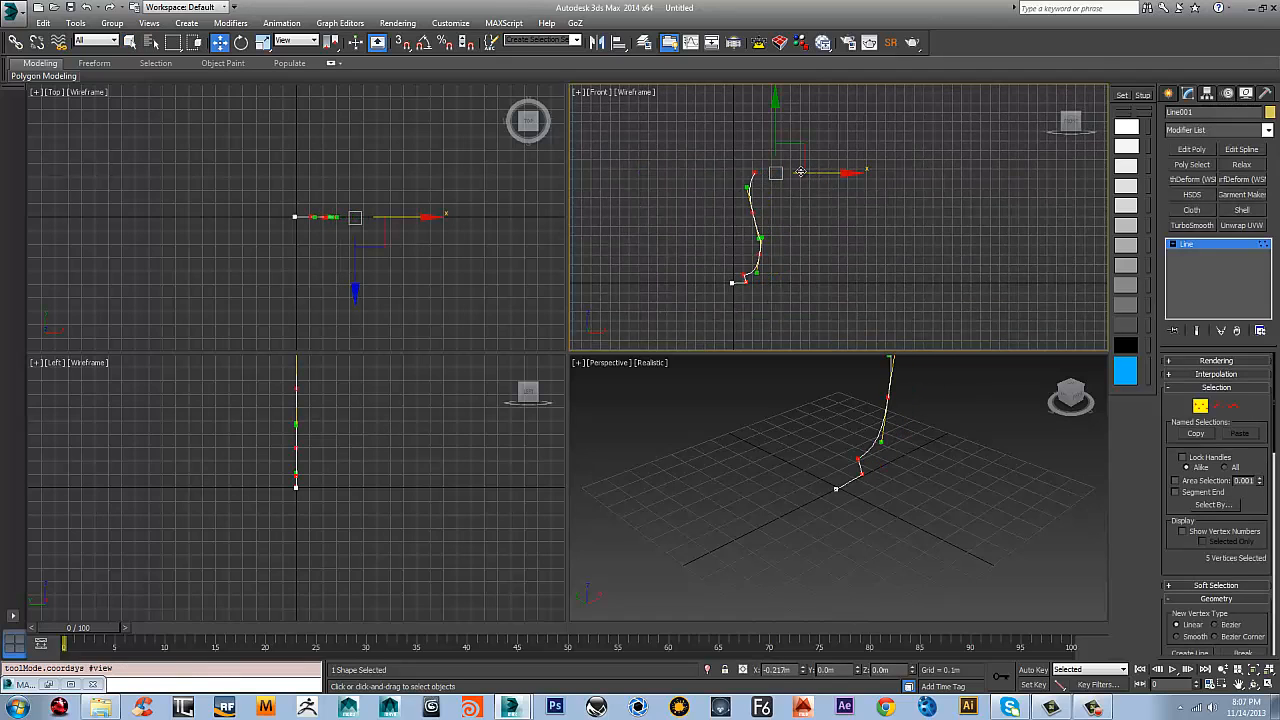
scroll(801, 238, up, 3)
middle_drag(800, 238, 901, 226)
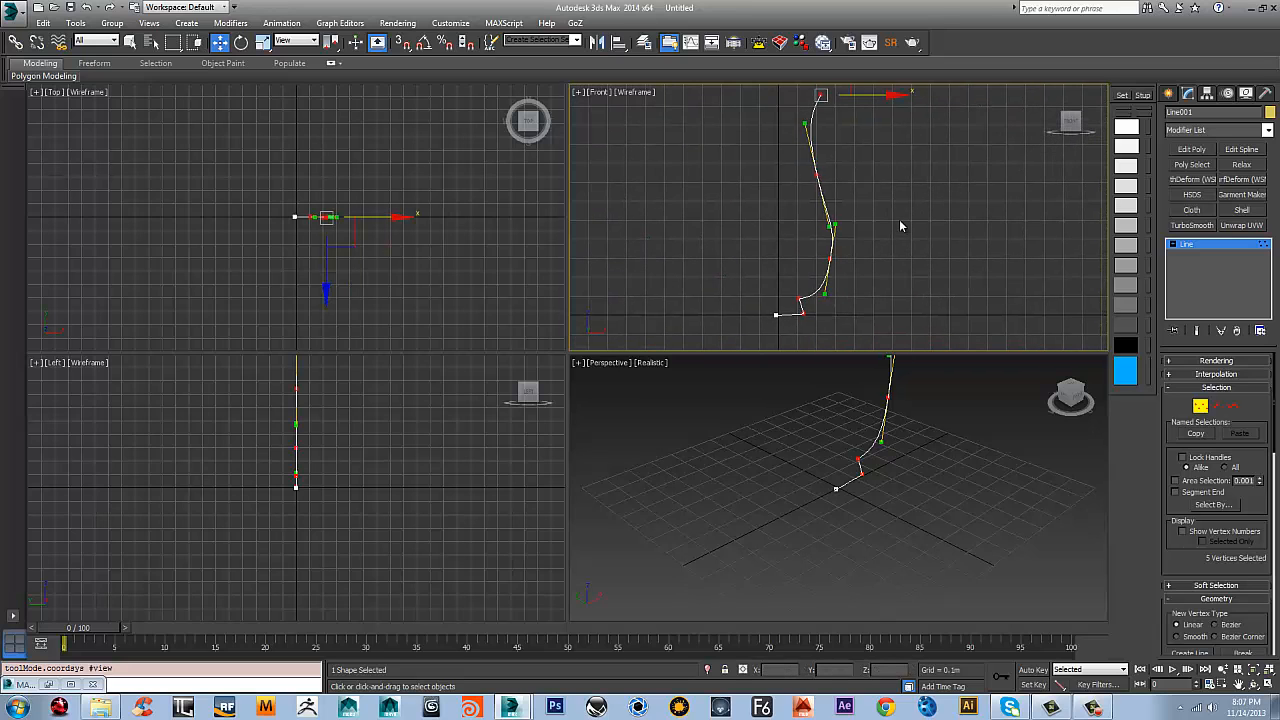
Outline the whole profile spline by about 0.017 m to give the vase wall thickness
scroll(890, 225, down, 2)
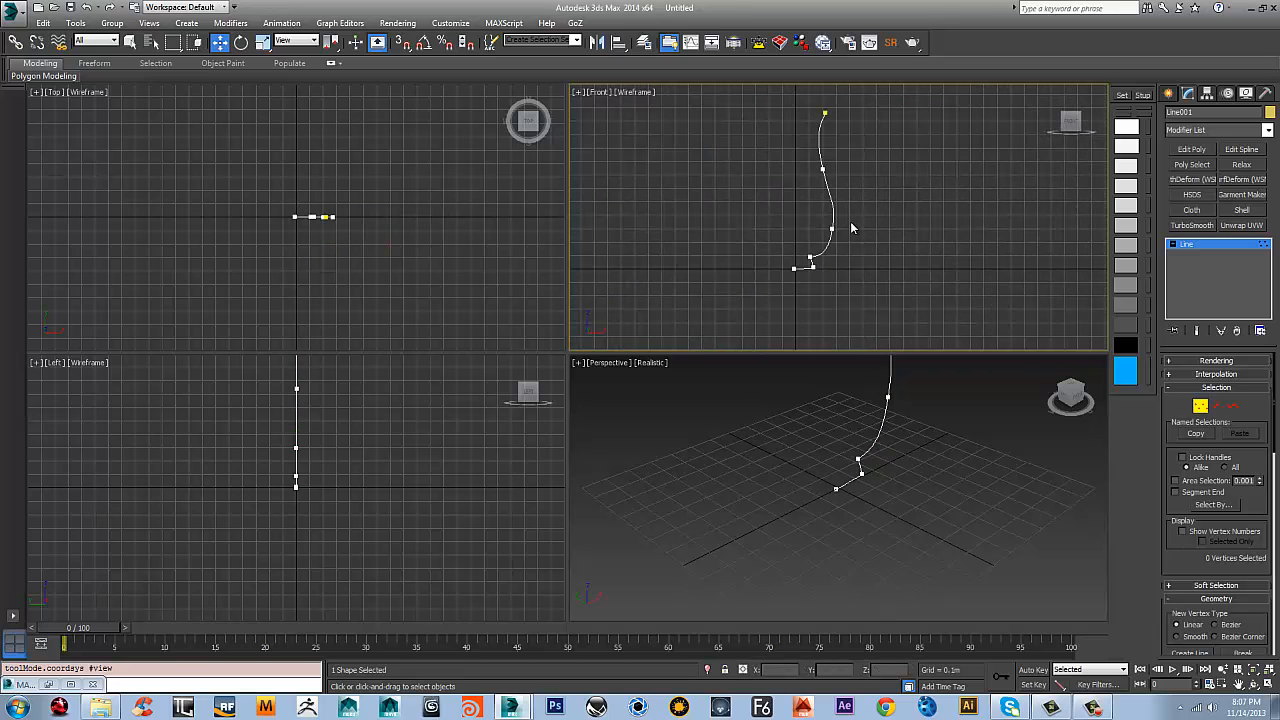
scroll(1248, 498, down, 6)
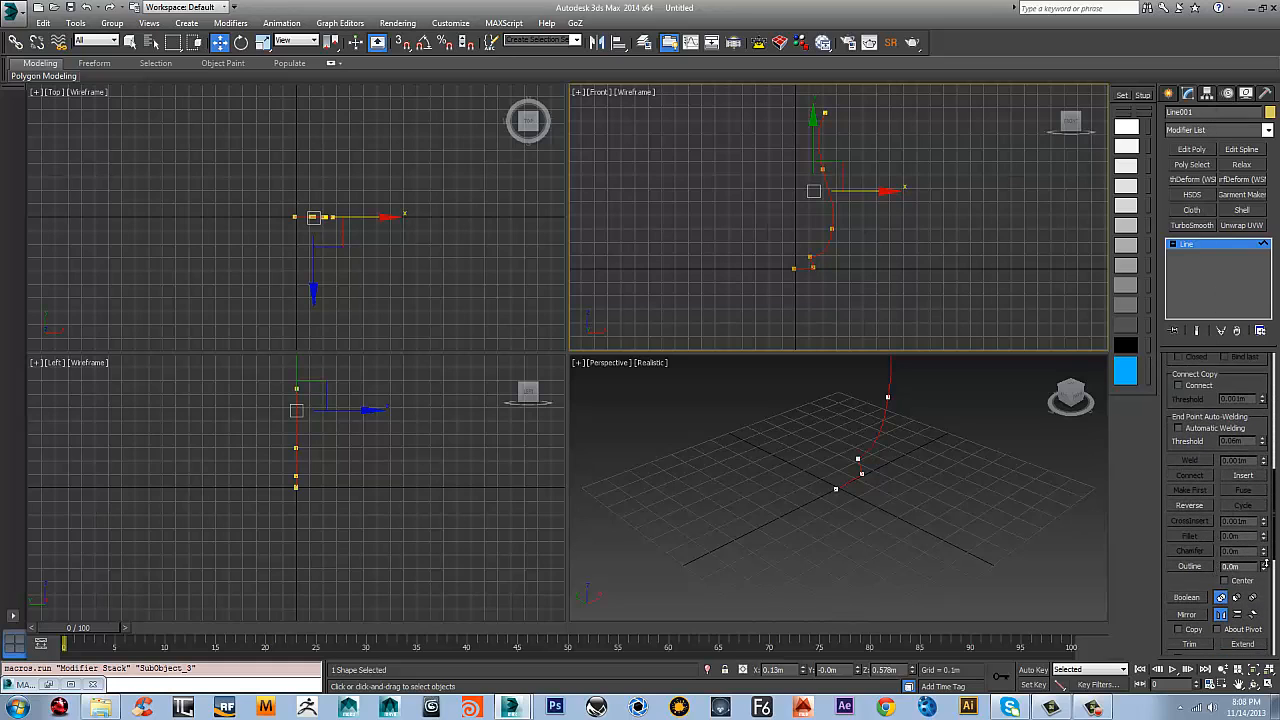
drag(1265, 565, 1265, 550)
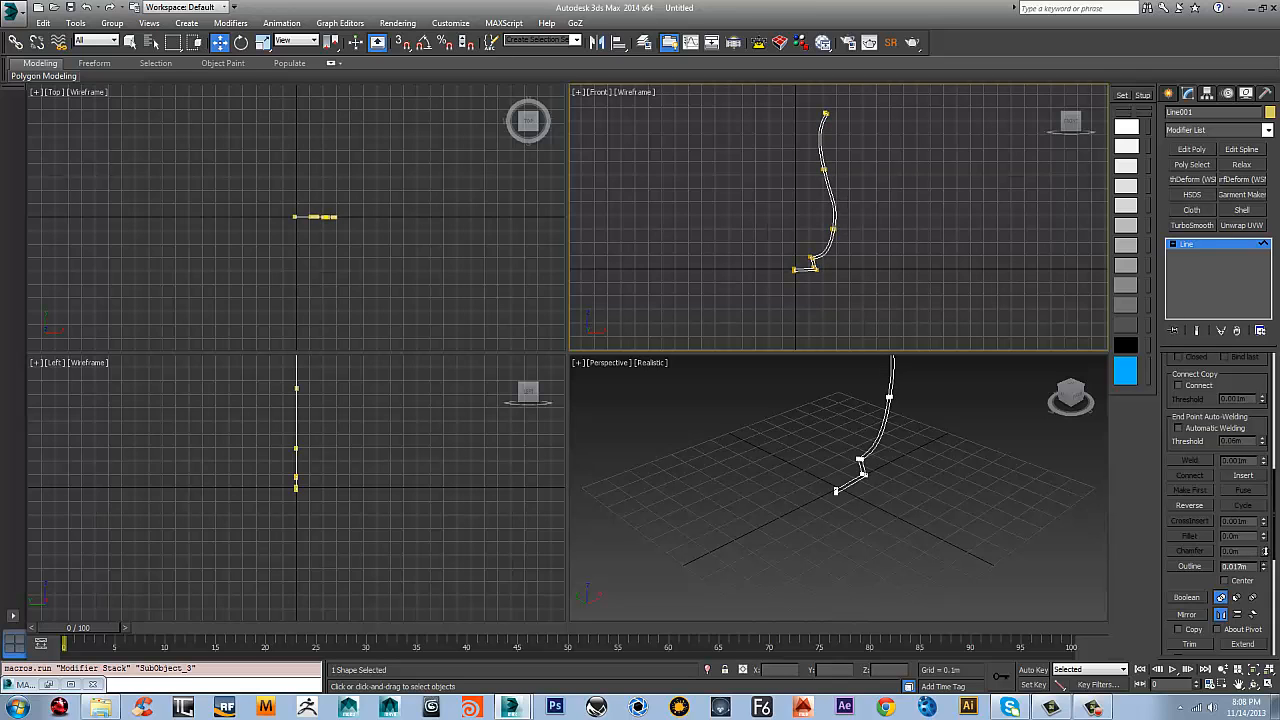
middle_drag(858, 275, 862, 283)
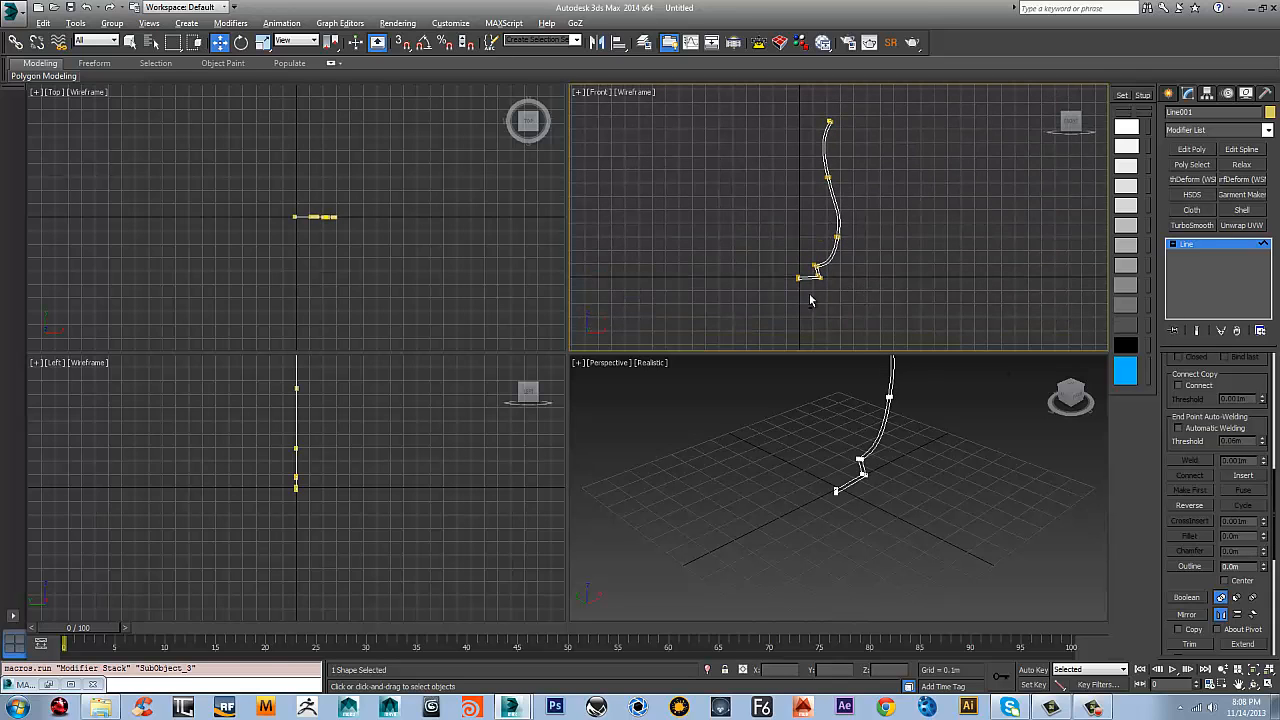
Delete the short segment closing the base of the profile at the vertical axis
key(alt+w)
middle_drag(513, 334, 556, 165)
scroll(510, 345, up, 4)
scroll(527, 376, up, 2)
middle_drag(531, 363, 621, 380)
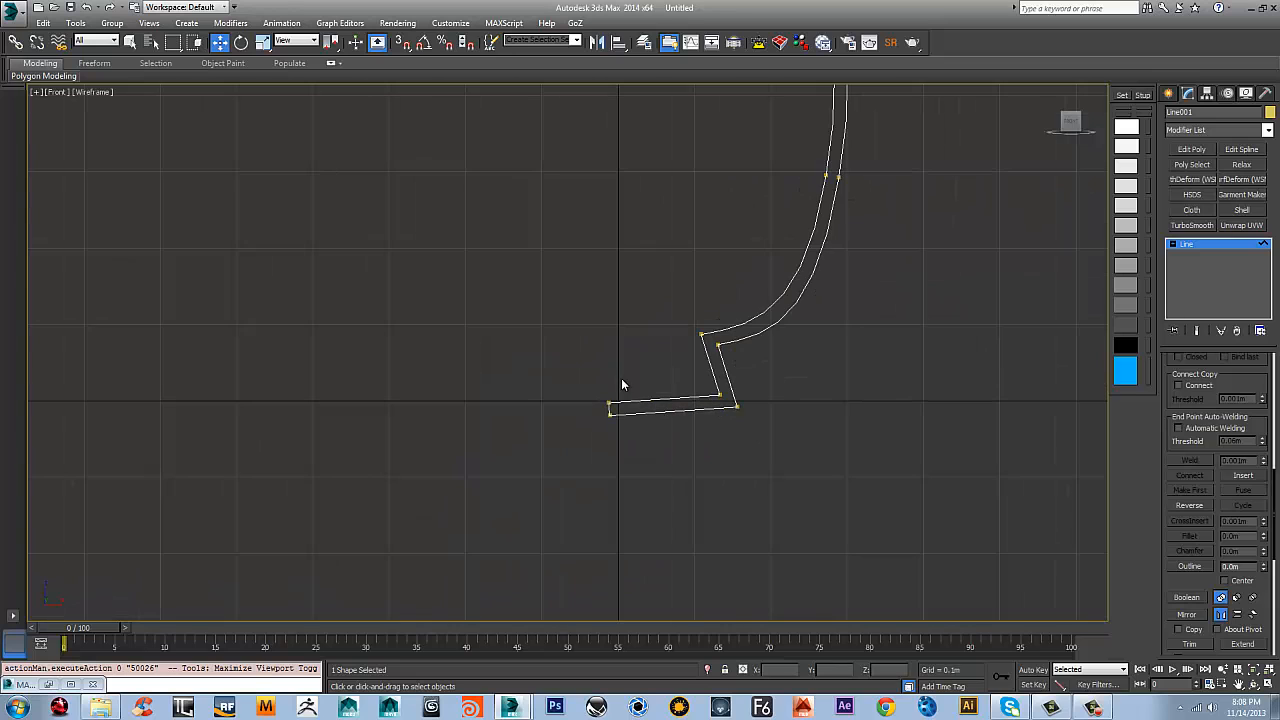
key(2)
scroll(580, 428, up, 1)
scroll(600, 430, up, 3)
click(625, 355)
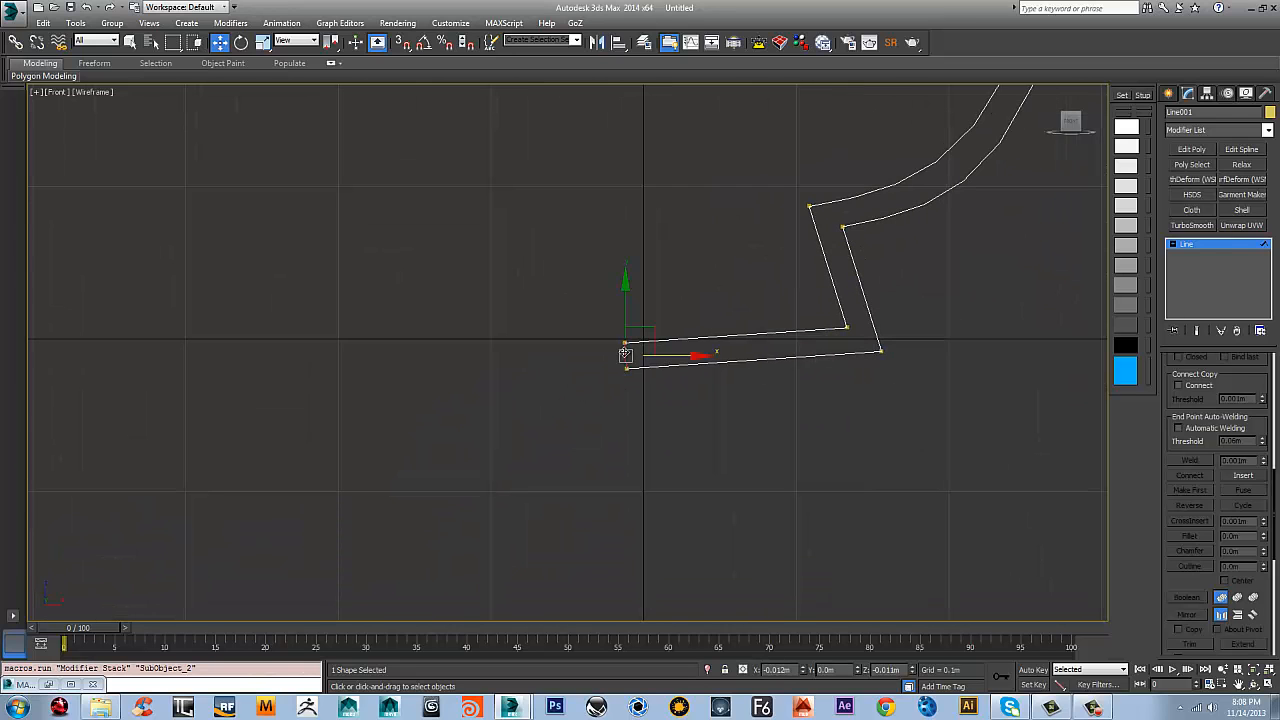
key(Delete)
scroll(794, 300, down, 8)
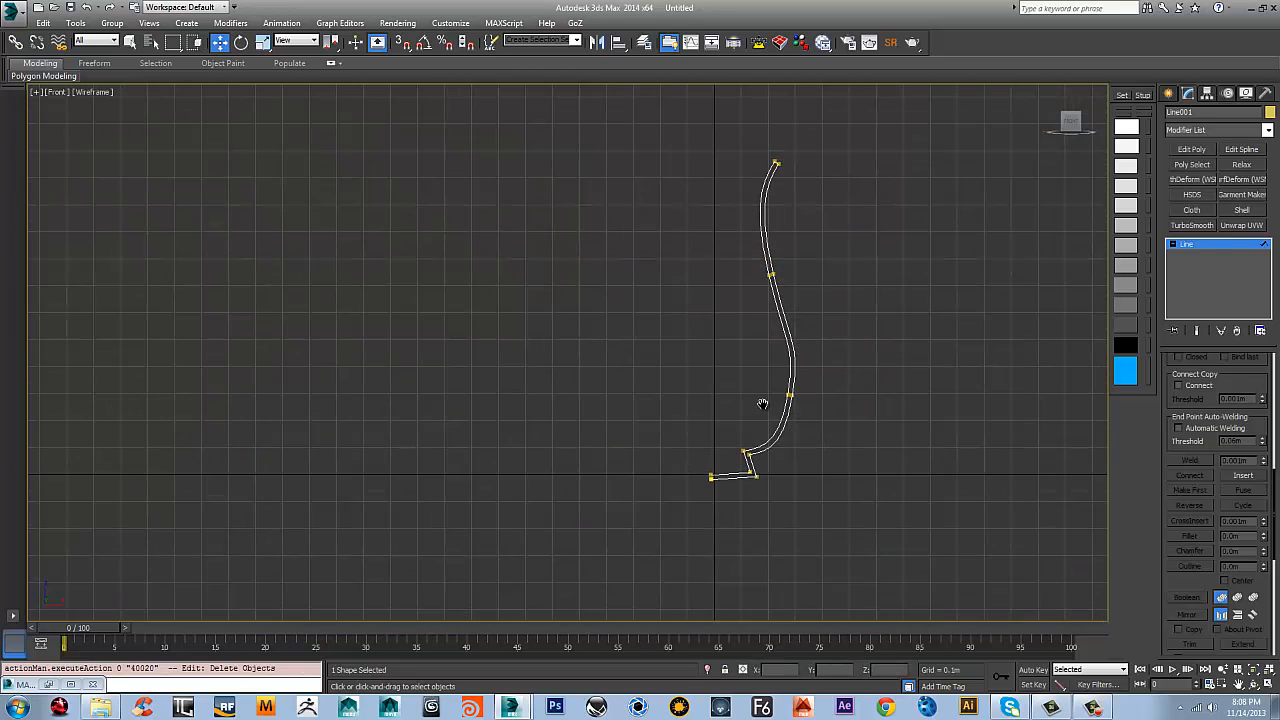
Select the two vertices at the open end of the profile's base
scroll(752, 353, up, 7)
drag(686, 402, 686, 403)
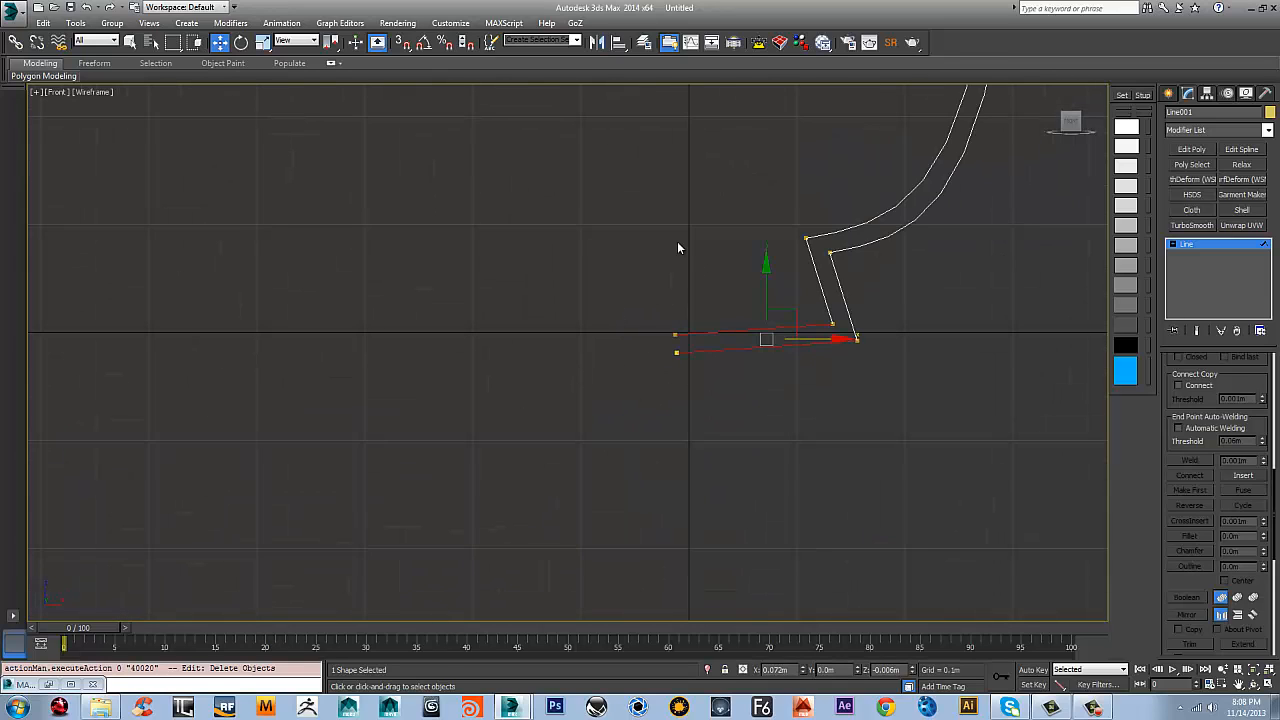
key(1)
drag(634, 280, 700, 410)
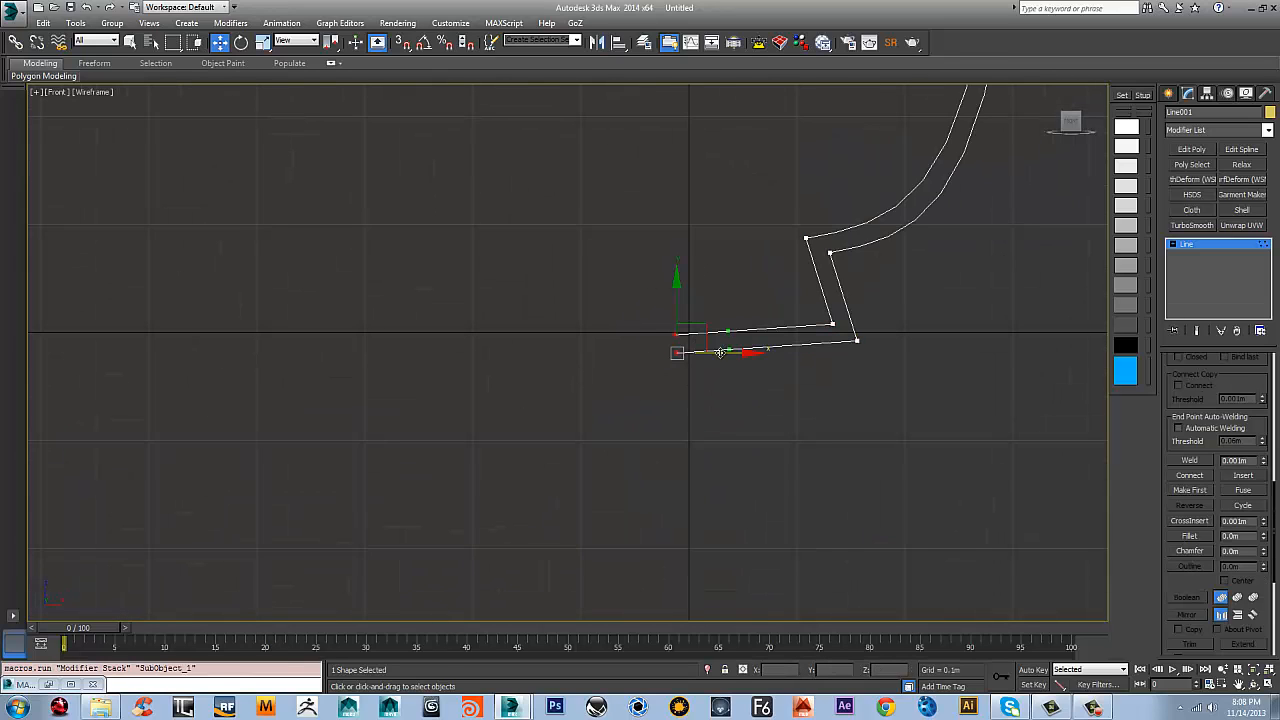
Try to line up the two open-end vertices by scaling them along X, including about the selection centre
key(r)
drag(750, 352, 424, 333)
key(ctrl+z)
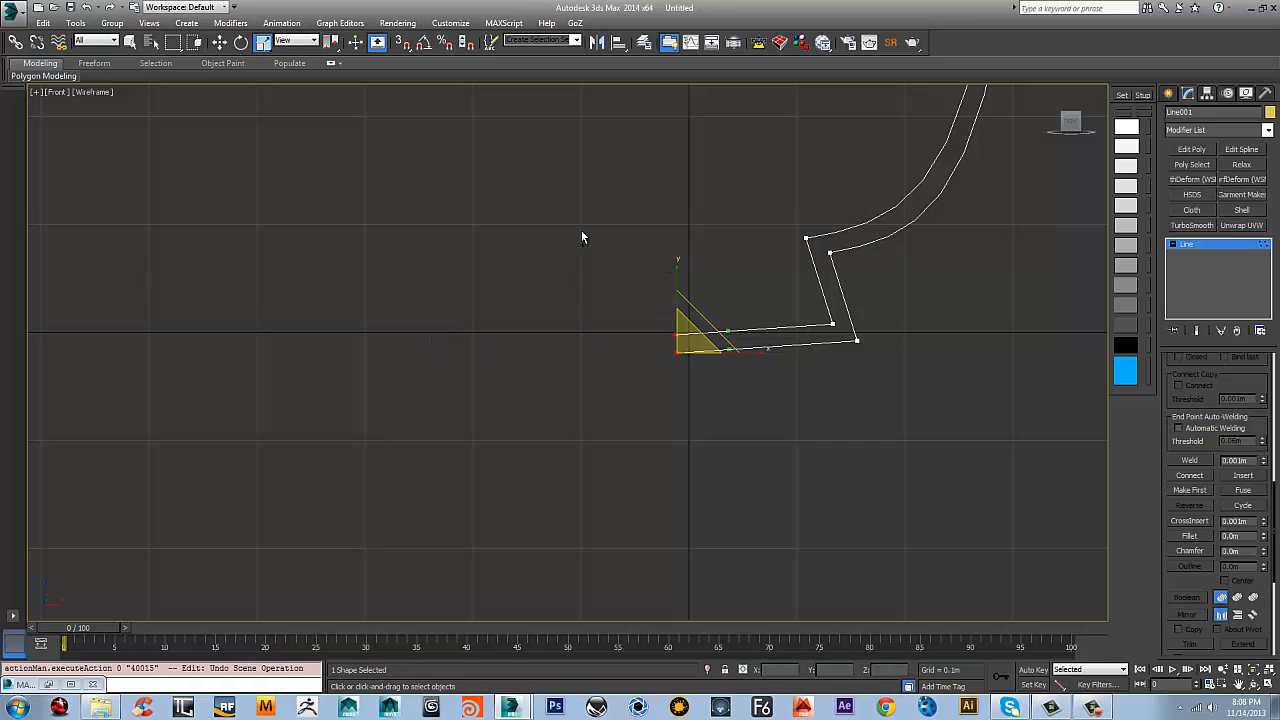
drag(326, 45, 332, 92)
drag(766, 347, 429, 323)
key(ctrl+z)
click(297, 41)
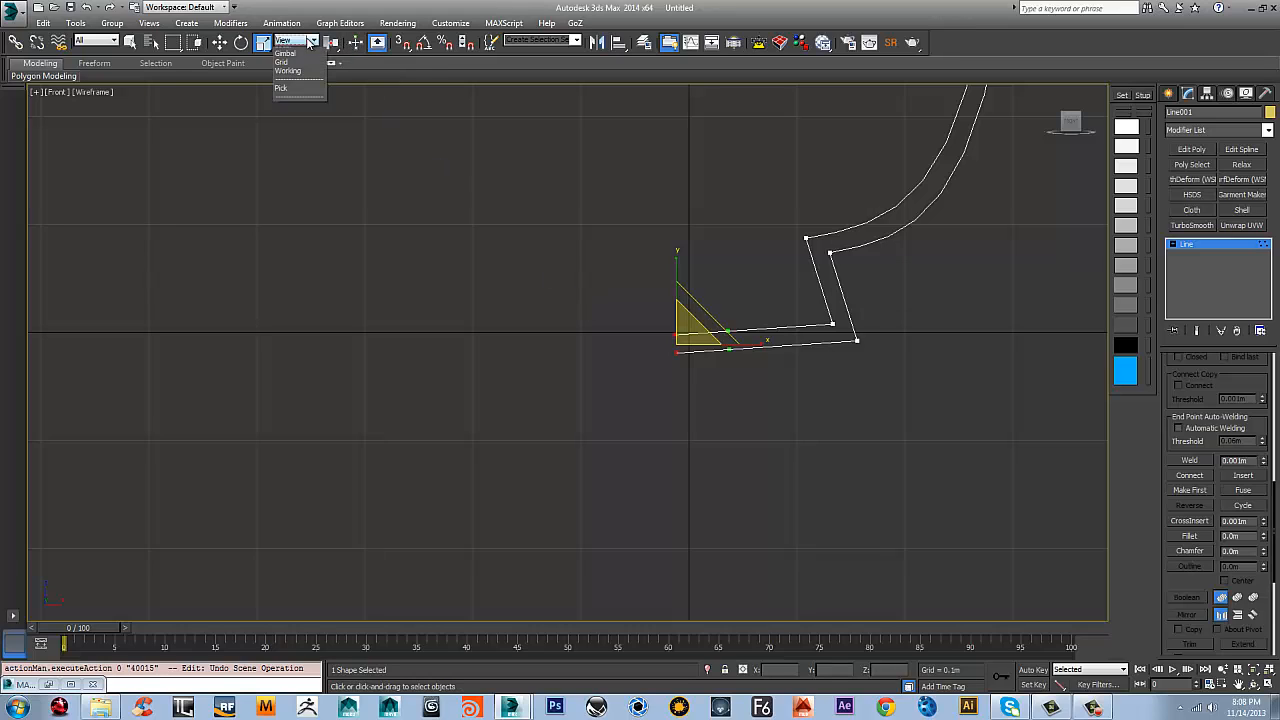
click(297, 51)
Convert the two open-end vertices to Corner type and open the Move Transform Type-In
right_click(702, 340)
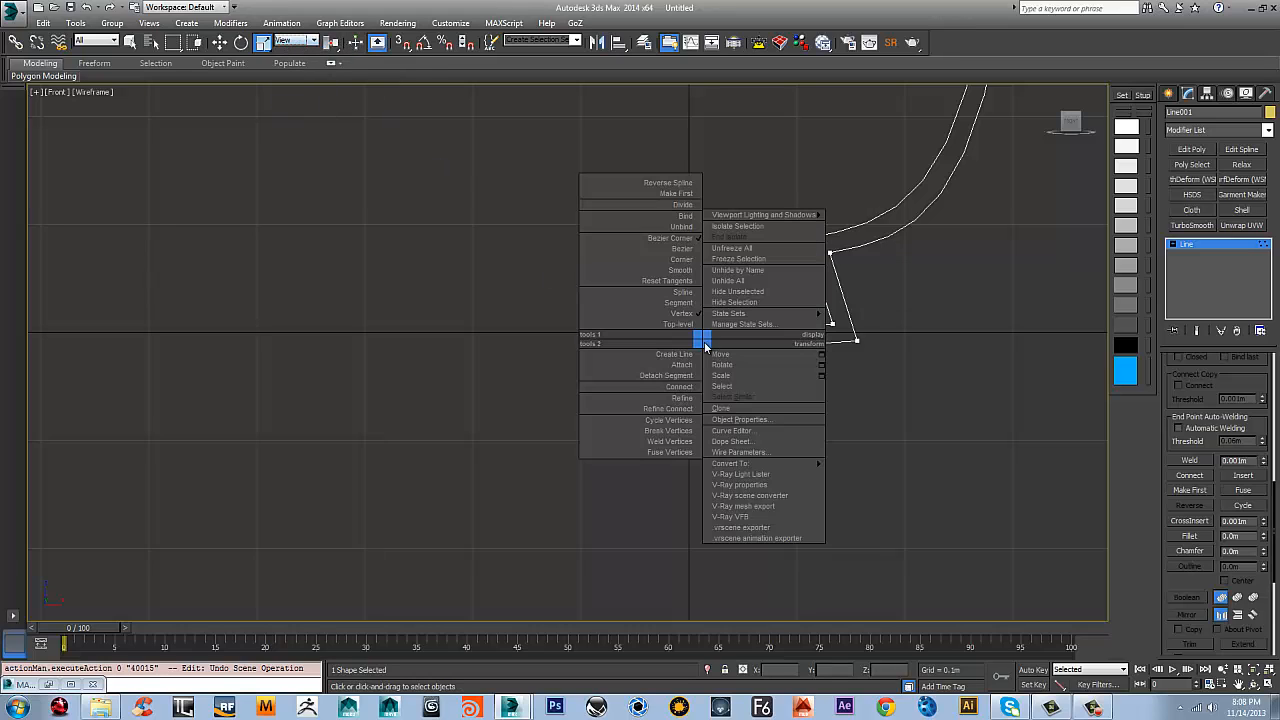
click(682, 259)
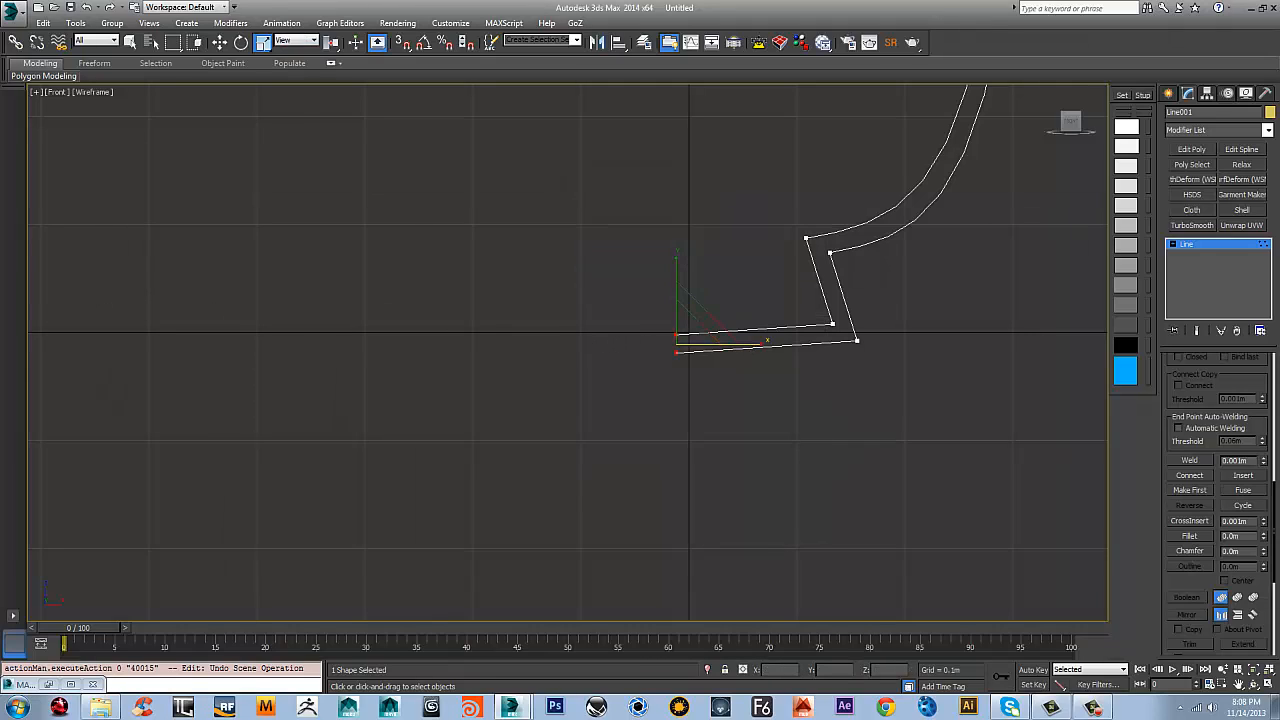
key(F12)
key(w)
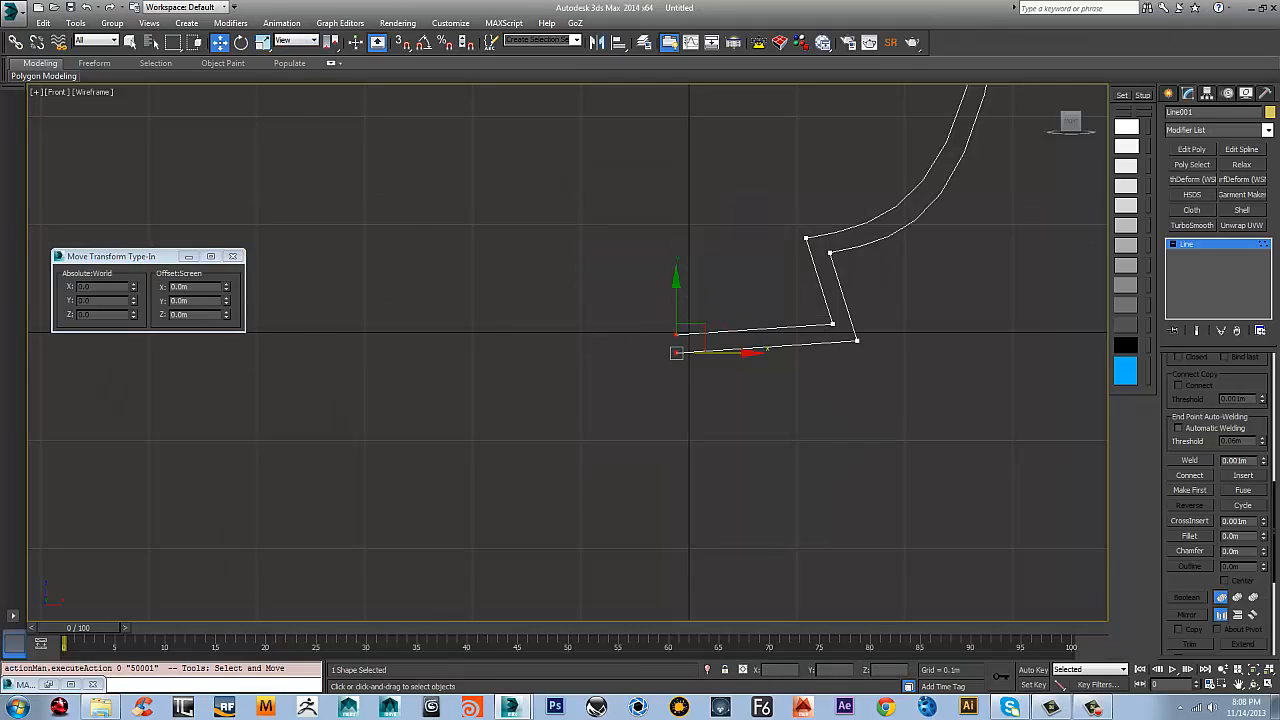
click(216, 275)
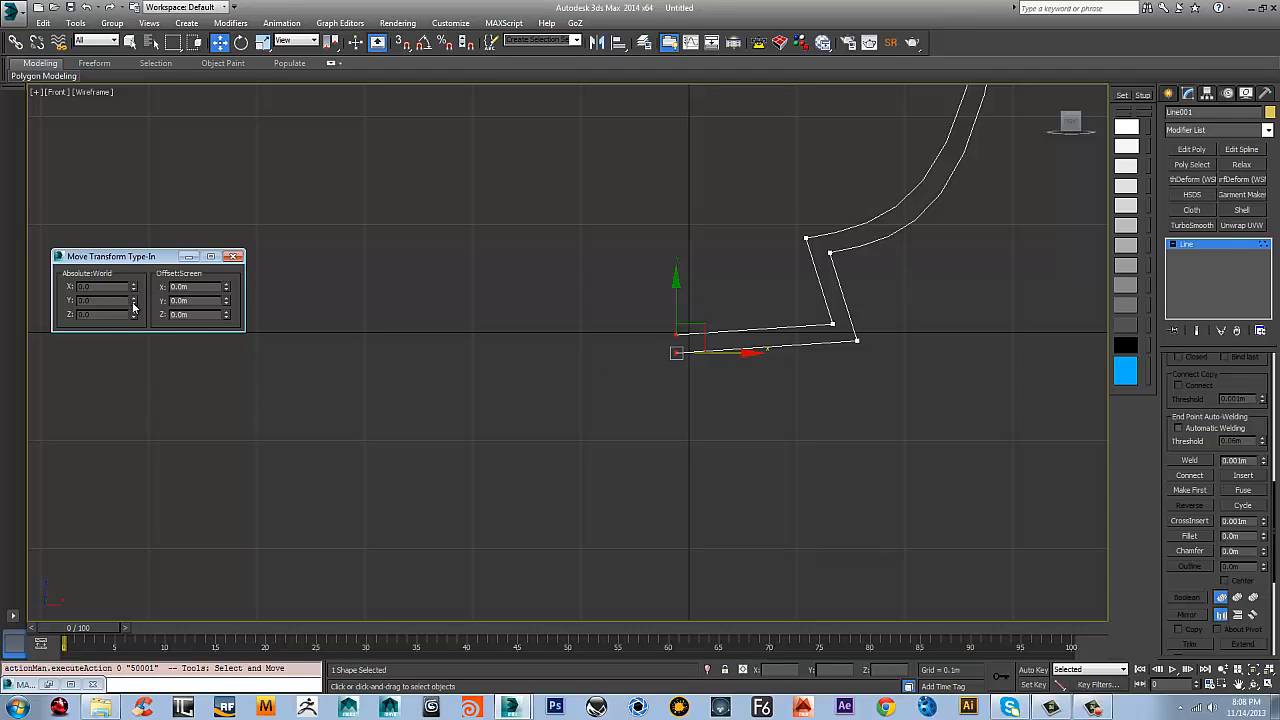
Move the two open-end vertices onto the vertical axis, about 0.012 m in X and 0.011 m in Y, fine-tuning X by about -0.001 m
scroll(716, 311, down, 1)
middle_drag(707, 268, 637, 337)
scroll(645, 377, up, 2)
middle_drag(650, 390, 630, 363)
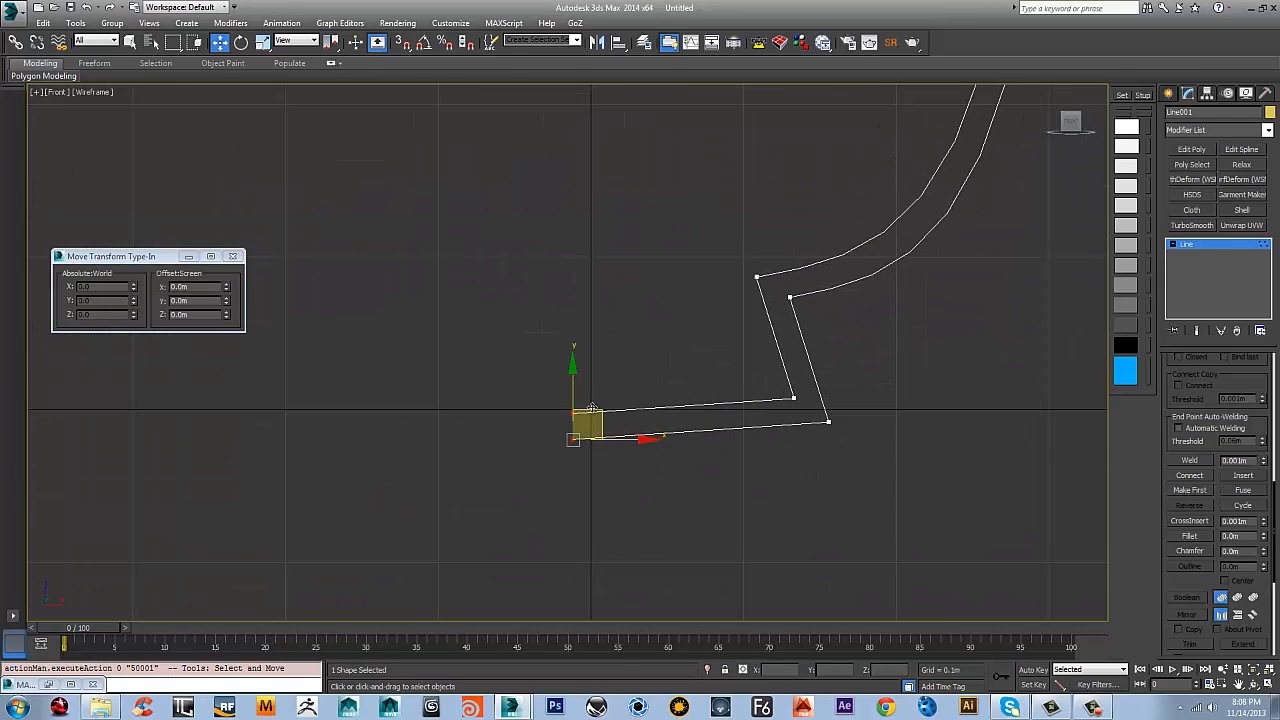
drag(592, 408, 613, 389)
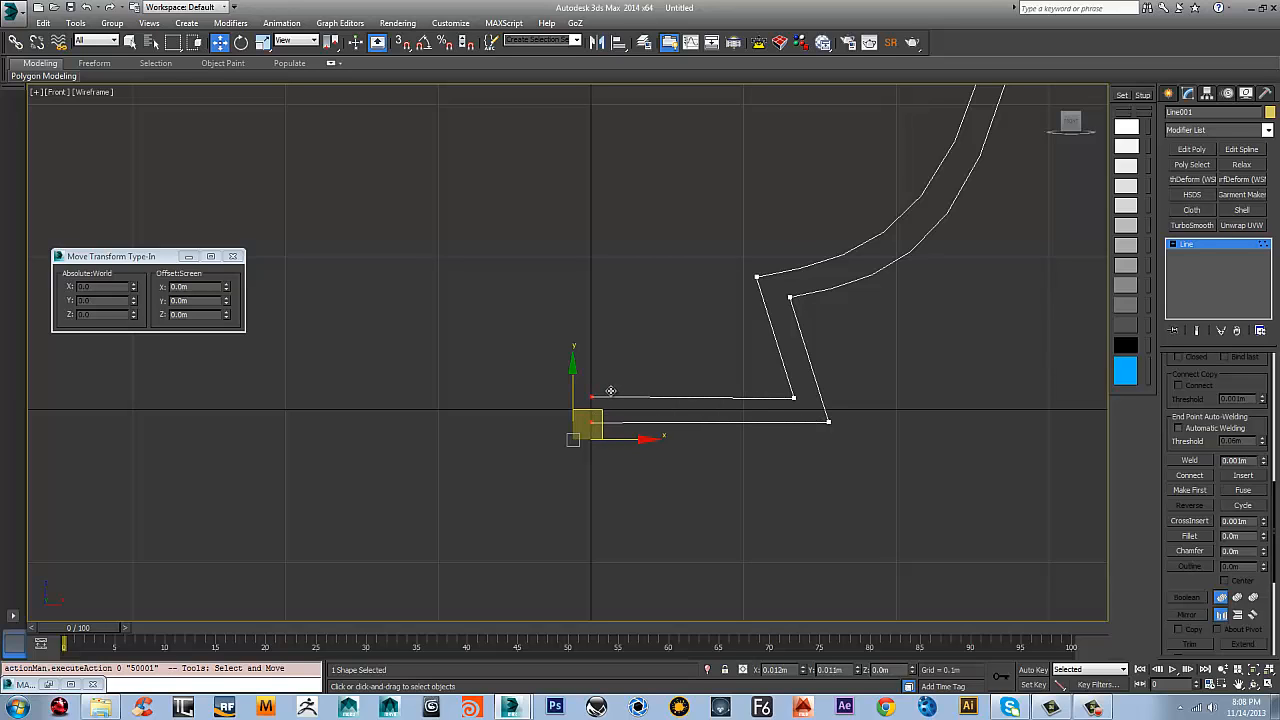
scroll(634, 353, up, 8)
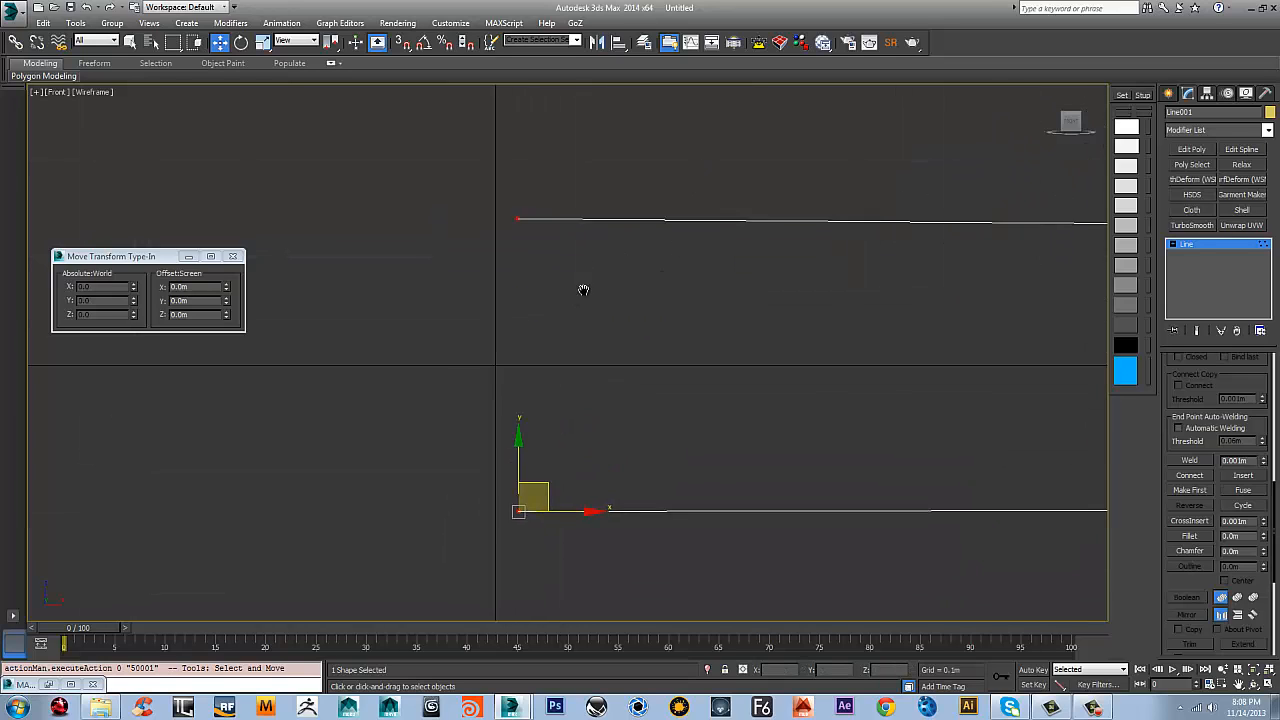
drag(613, 466, 577, 466)
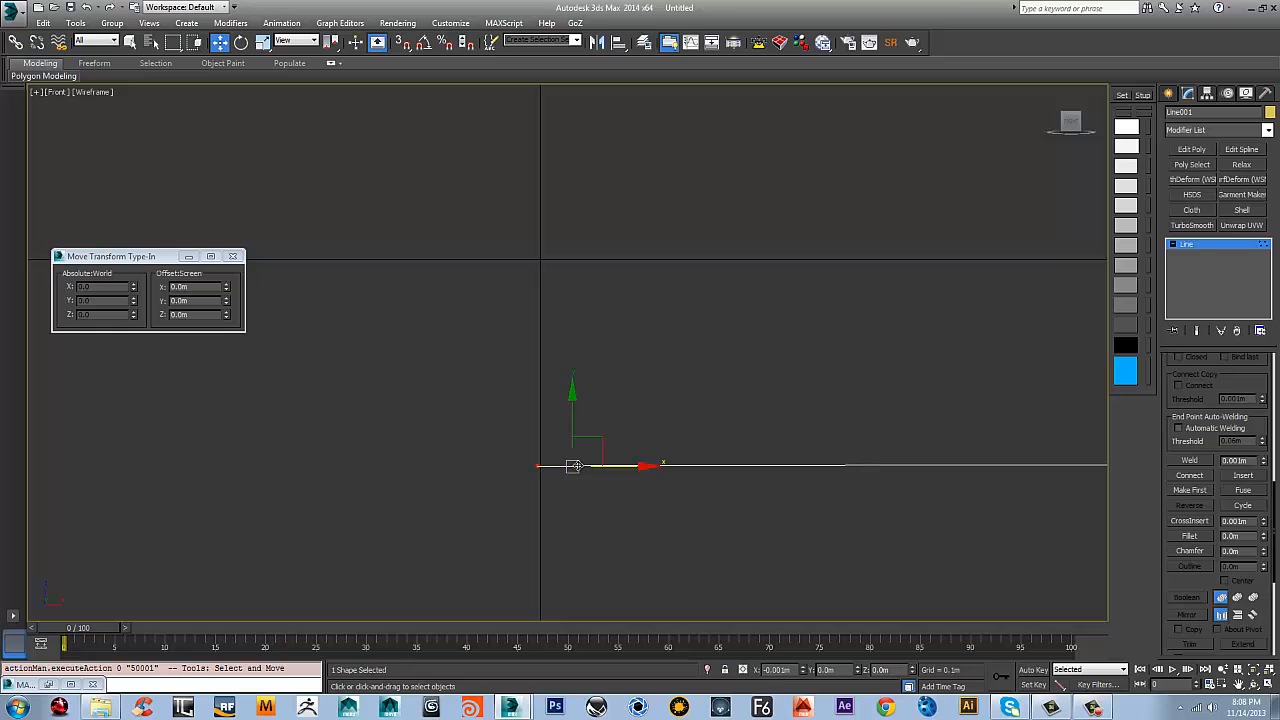
scroll(680, 284, down, 15)
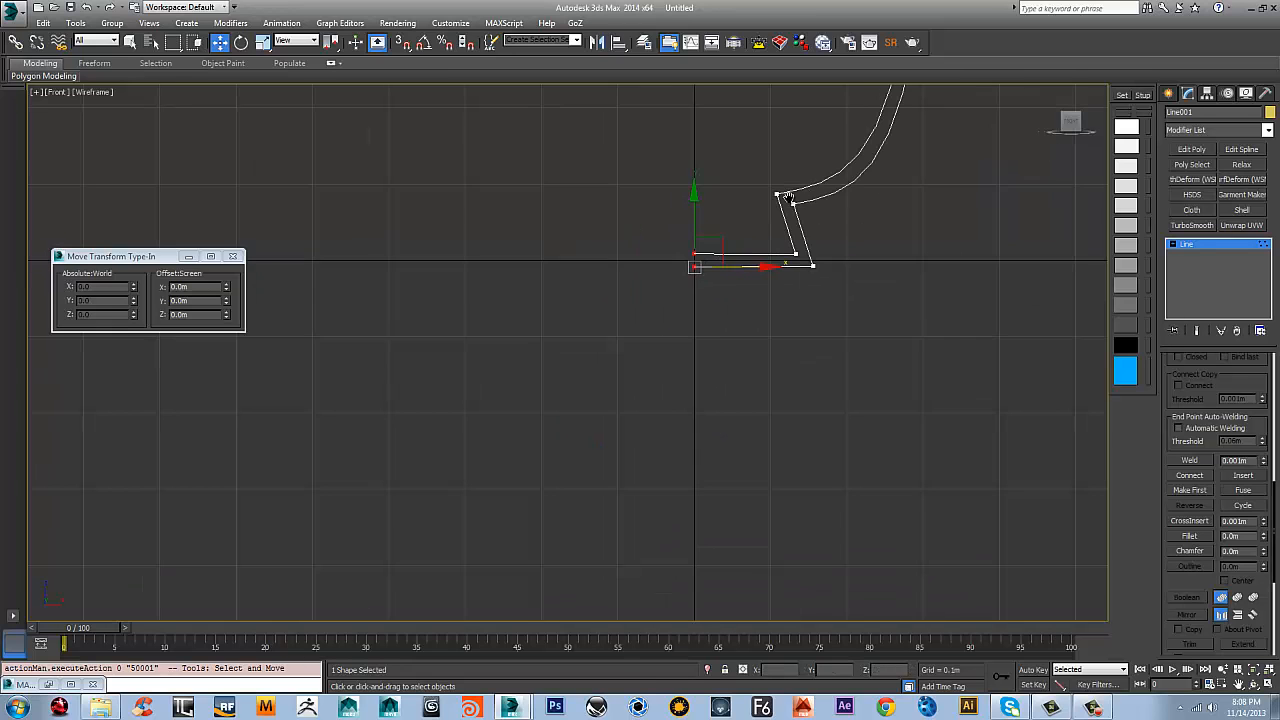
Leave vertex editing and apply a Lathe modifier to the vase profile
middle_drag(805, 110, 710, 340)
scroll(737, 242, up, 2)
scroll(666, 151, up, 2)
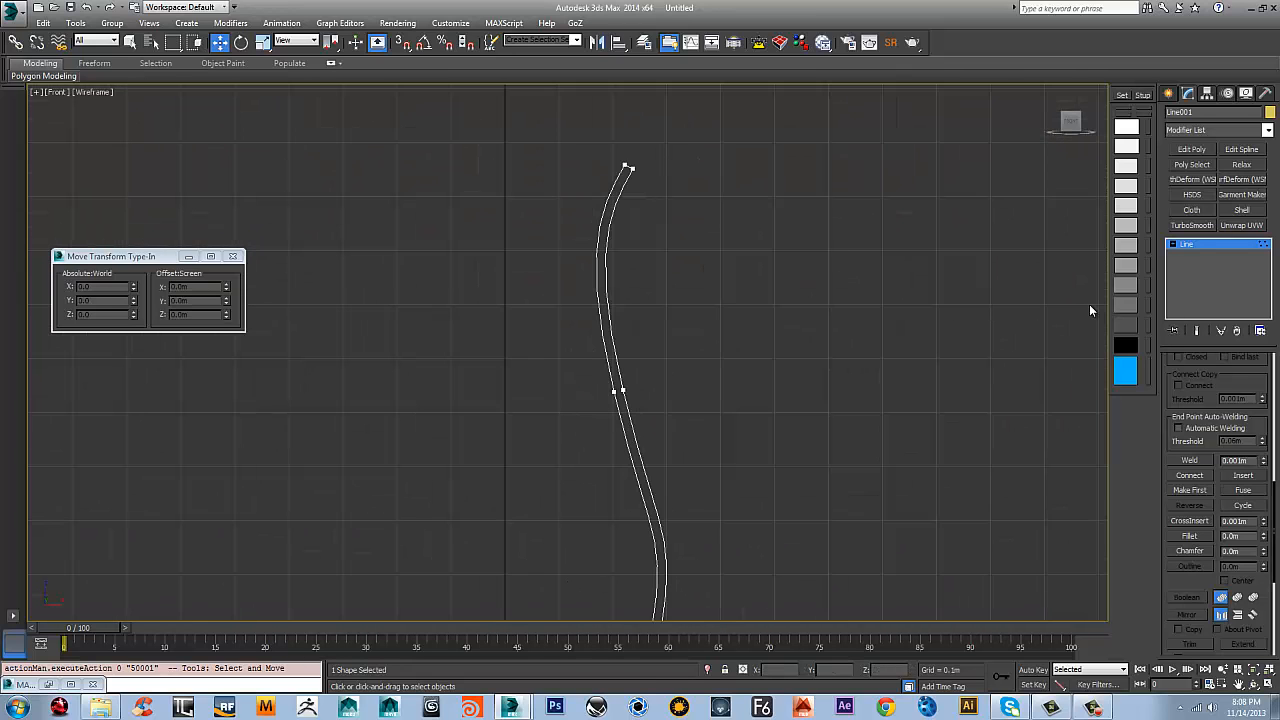
click(1187, 247)
click(1268, 131)
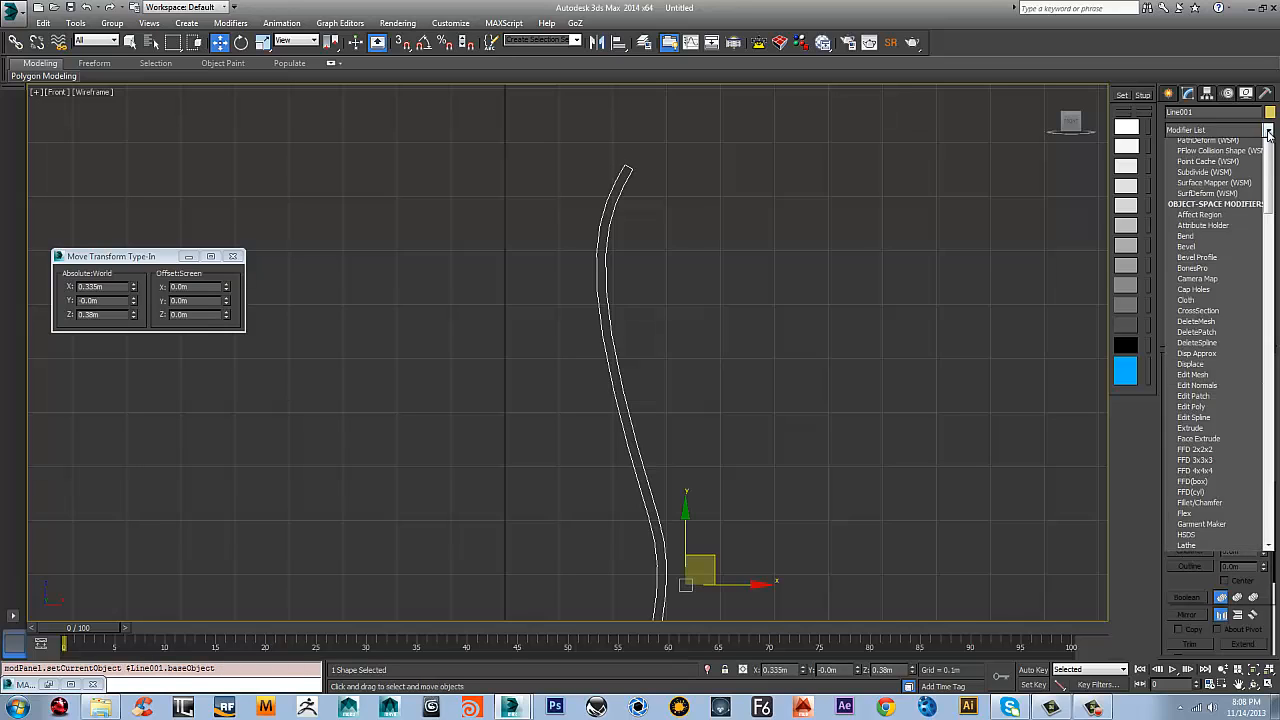
click(878, 182)
key(Tab)
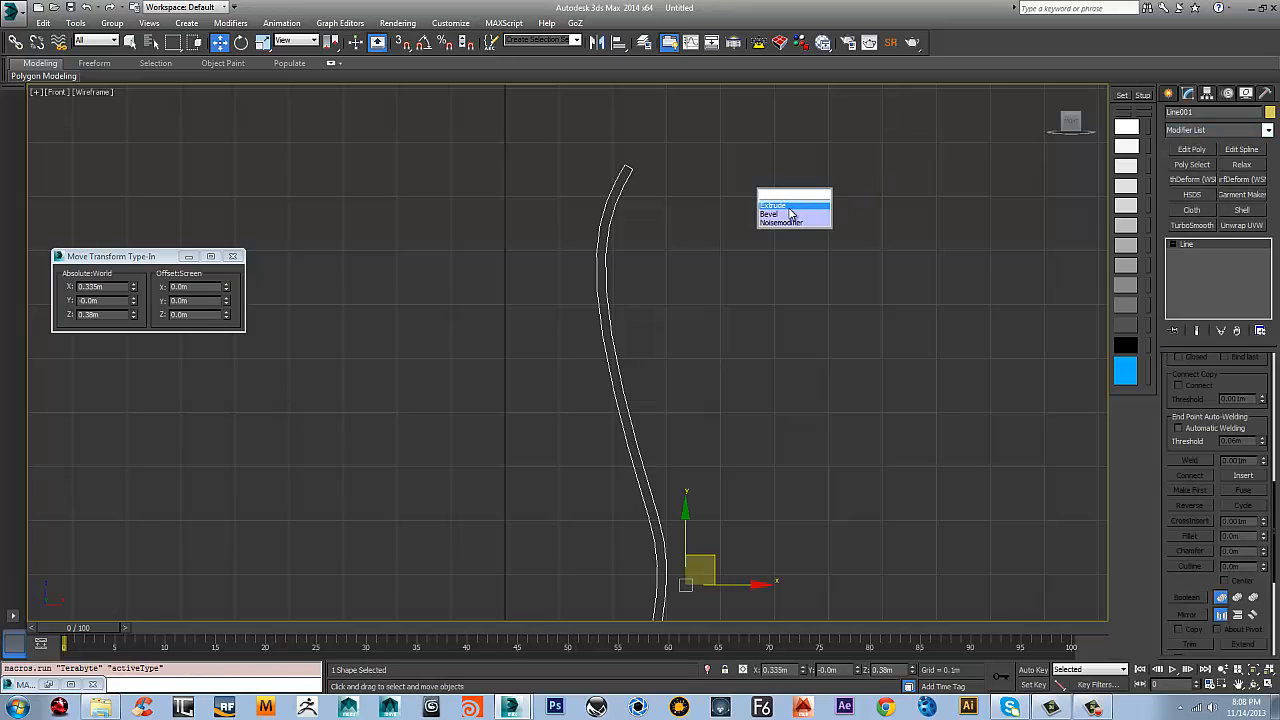
text(l)
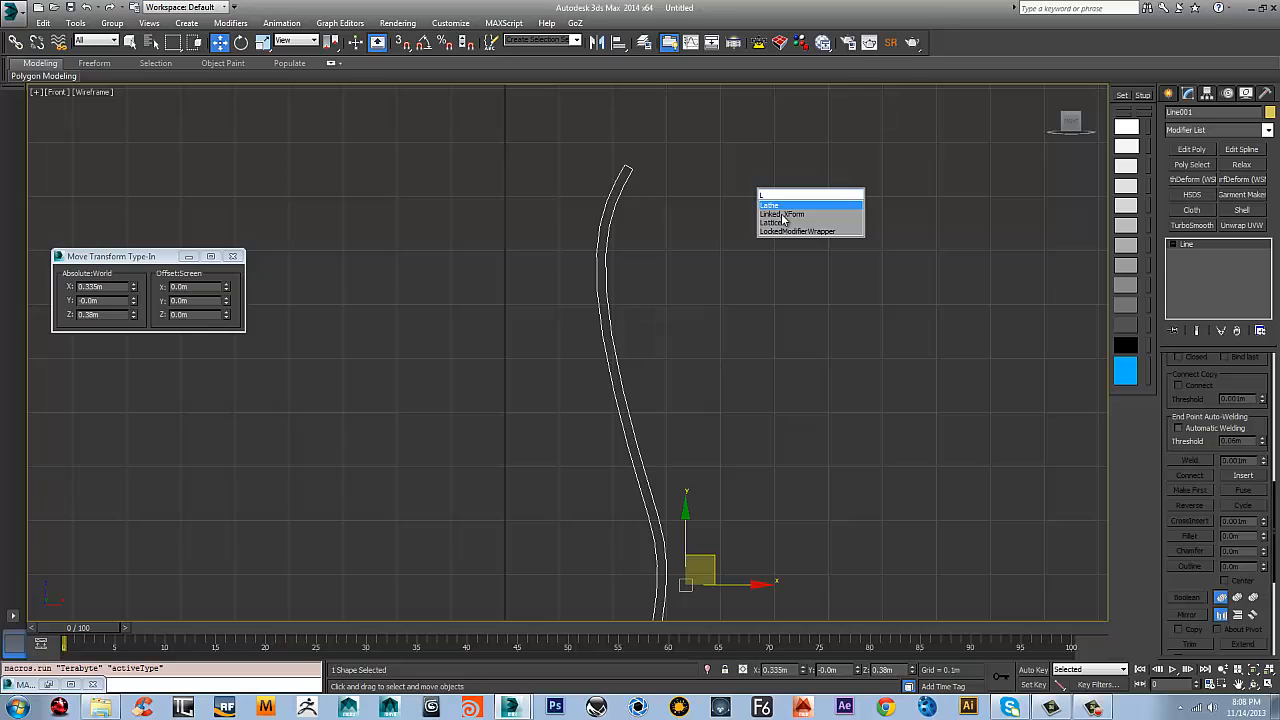
click(775, 206)
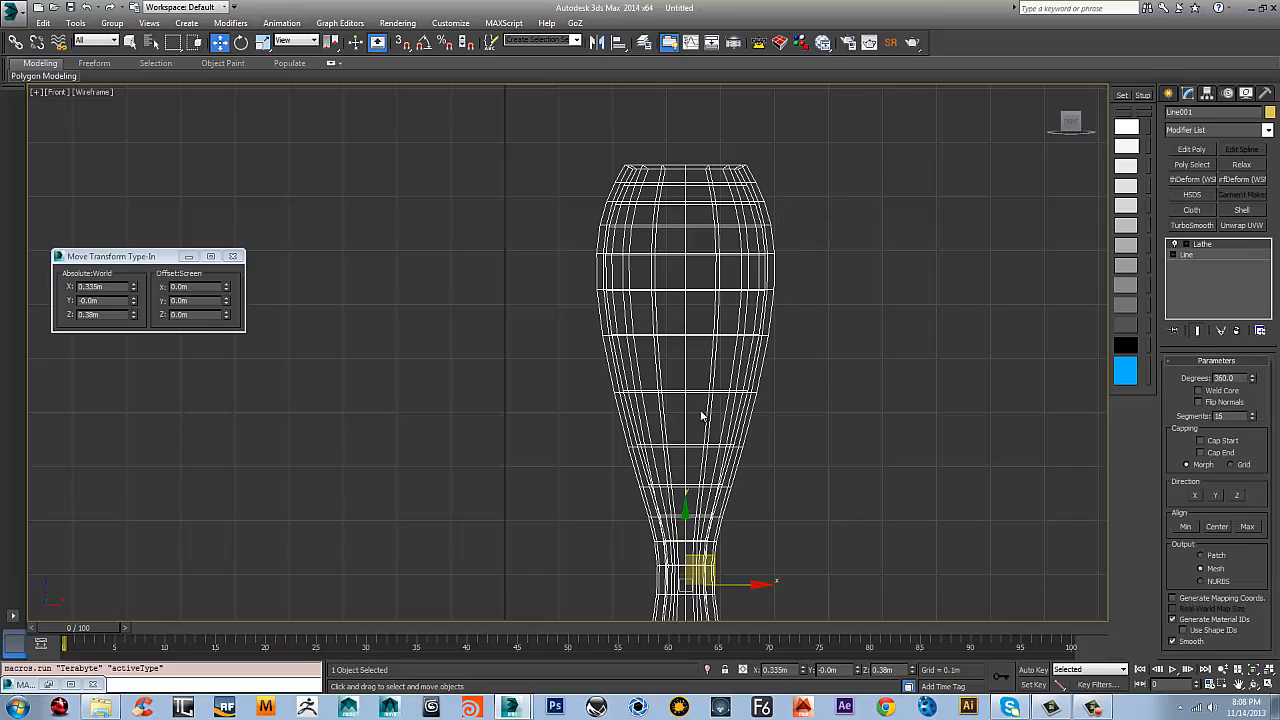
Set the Lathe modifier's axis alignment to Center
scroll(702, 417, down, 2)
middle_drag(702, 417, 652, 305)
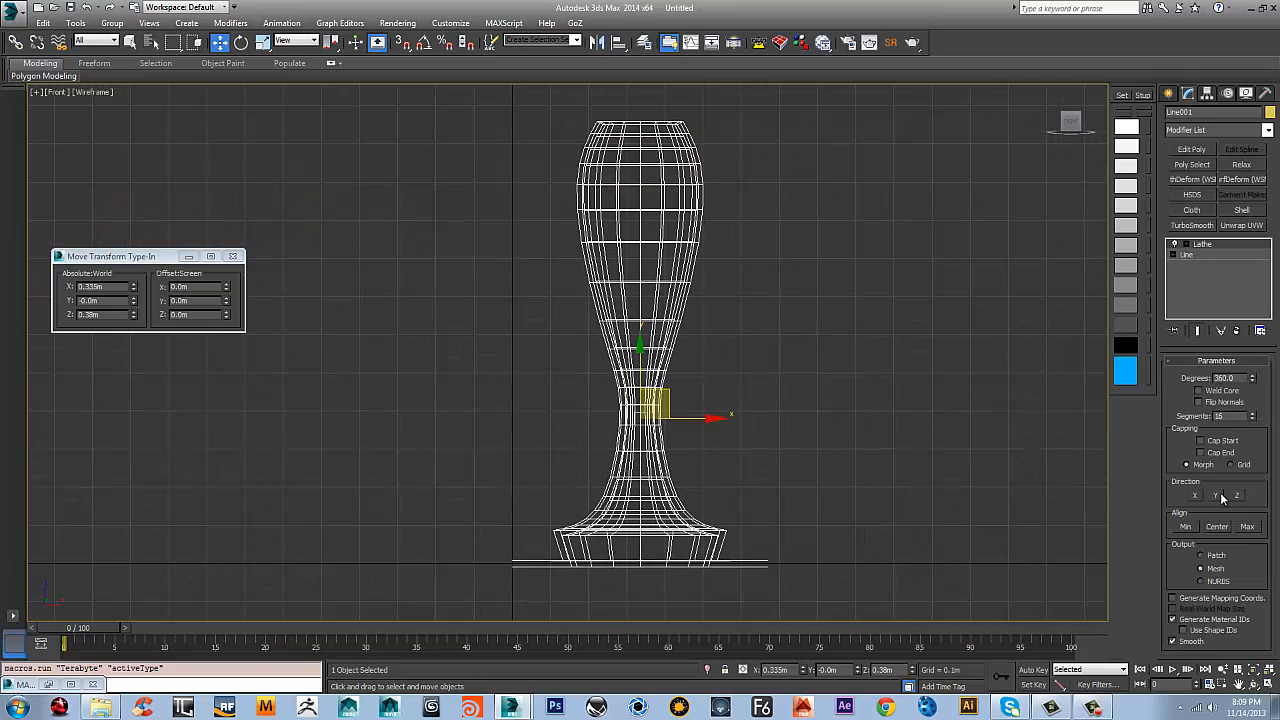
click(1230, 527)
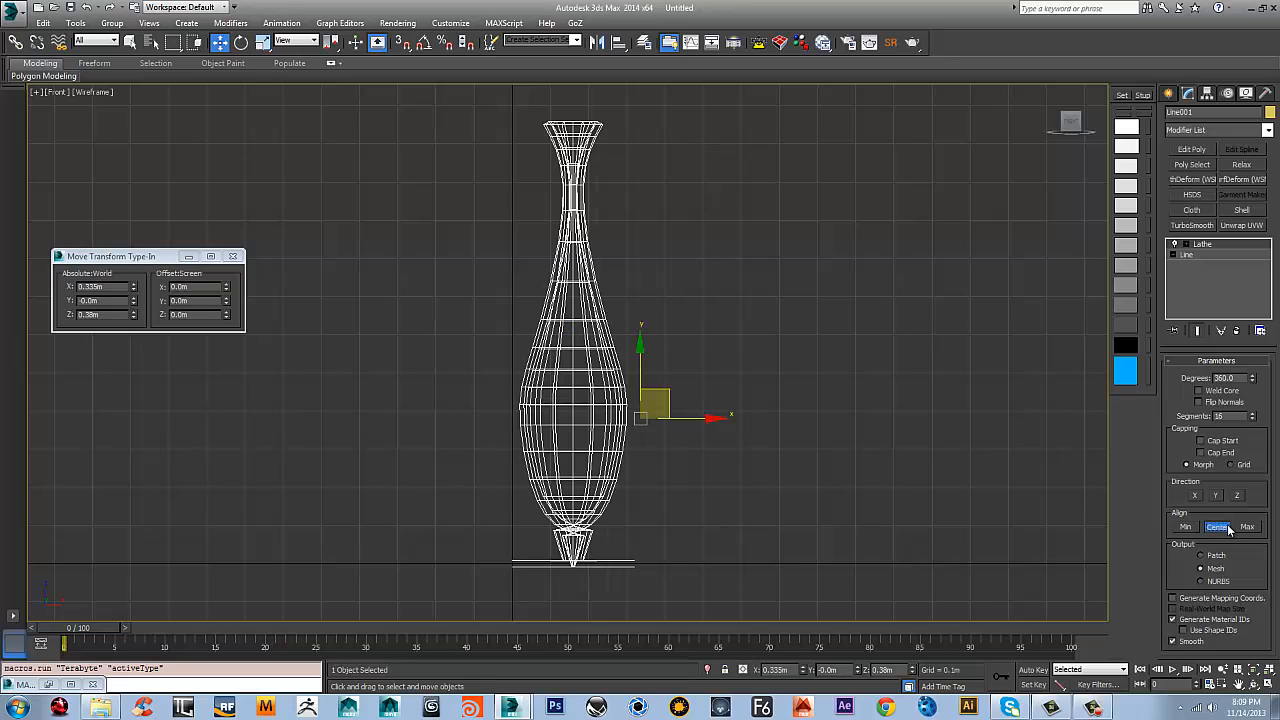
Set the Lathe modifier's axis alignment to Min so the vase profile revolves about its inner edge
click(1187, 528)
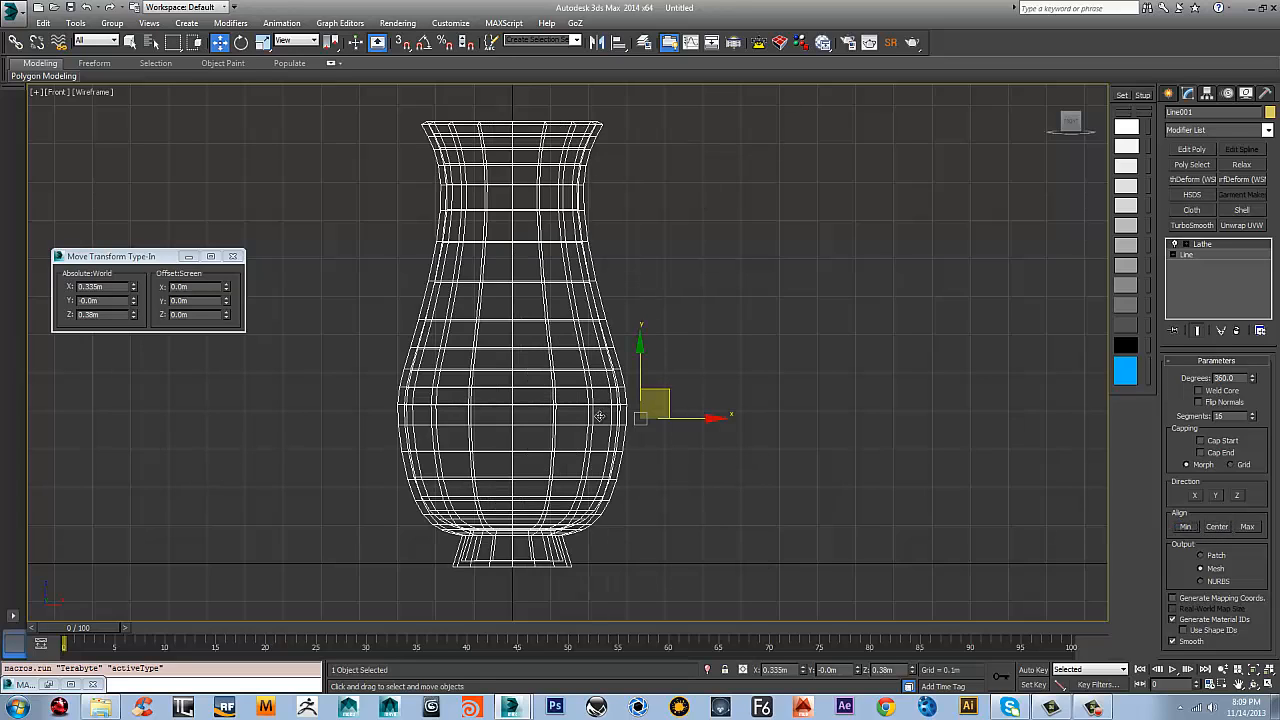
middle_drag(614, 420, 691, 435)
scroll(680, 356, up, 3)
scroll(679, 360, down, 3)
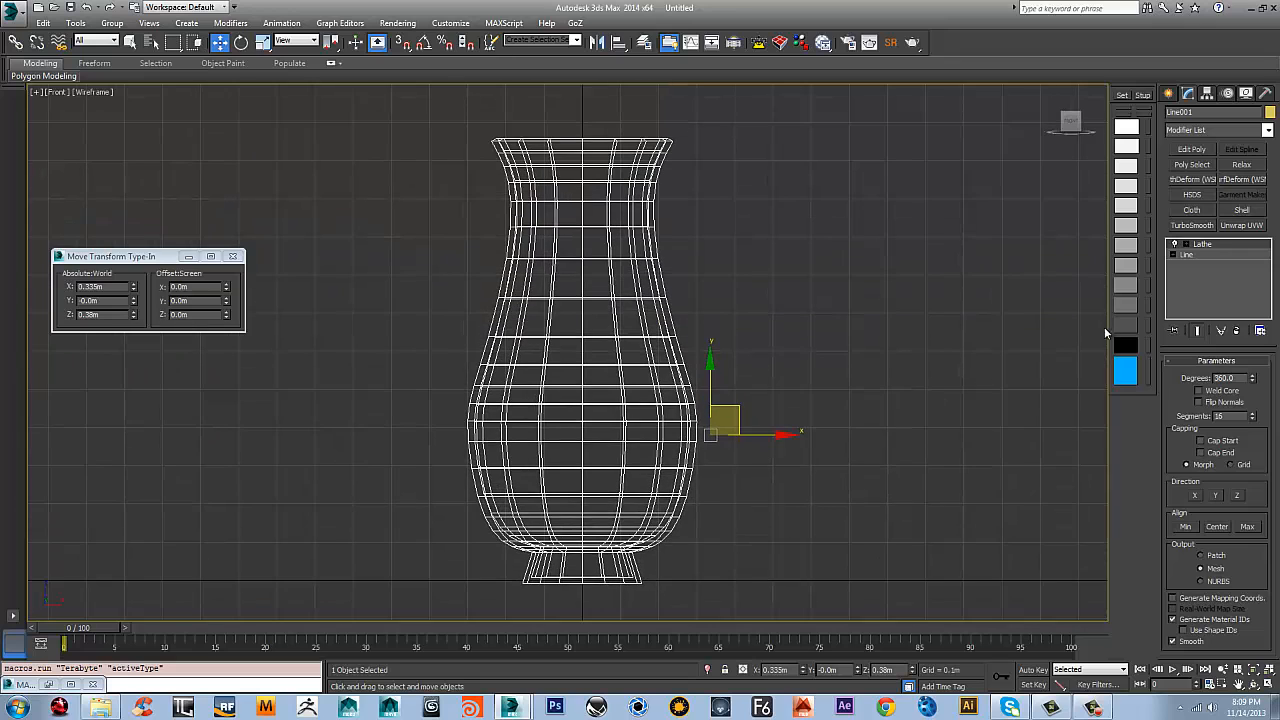
Return to the Line's vertex level and fillet the upper and lower corner vertices of the vase's foot
click(1174, 256)
click(1197, 265)
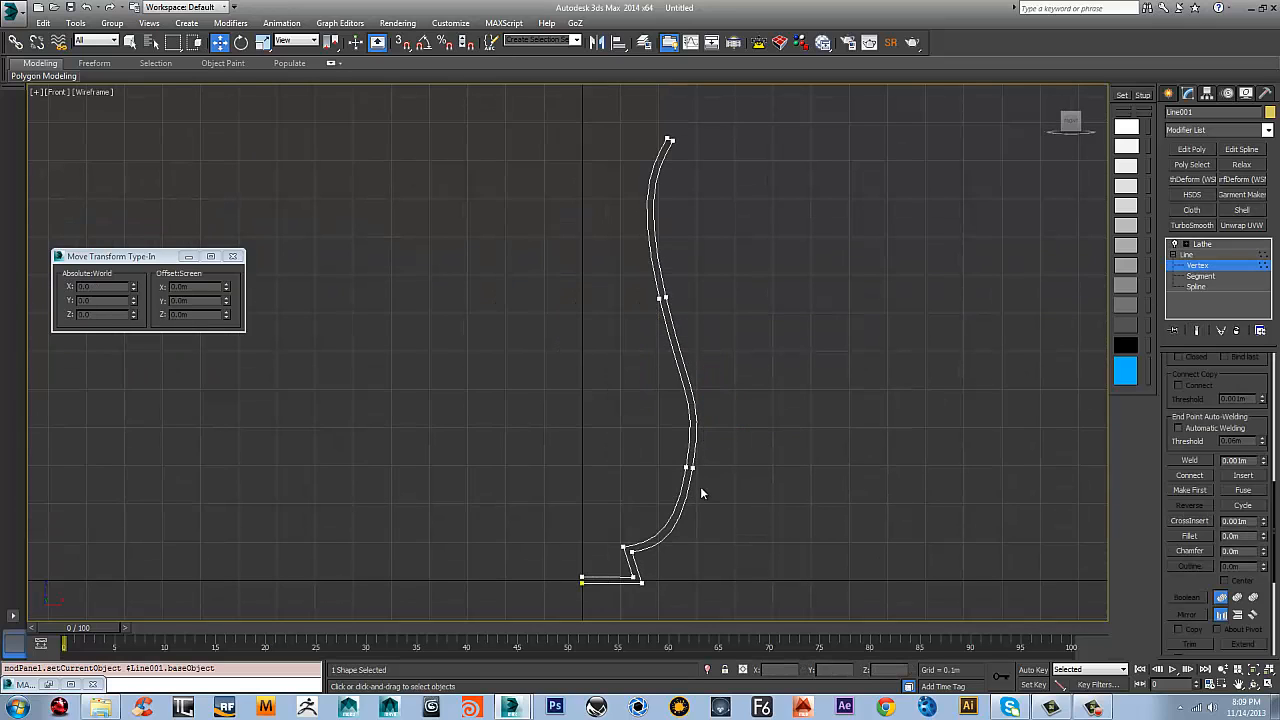
scroll(700, 486, up, 2)
drag(620, 441, 621, 443)
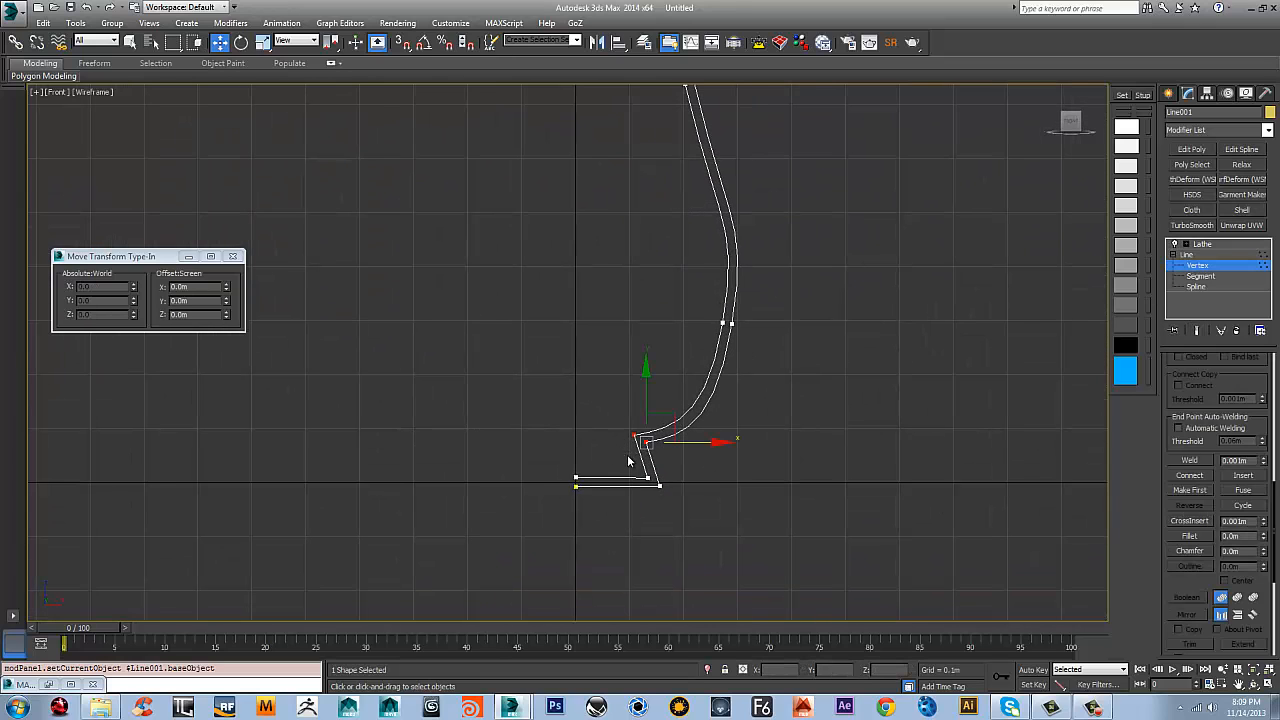
drag(612, 510, 614, 508)
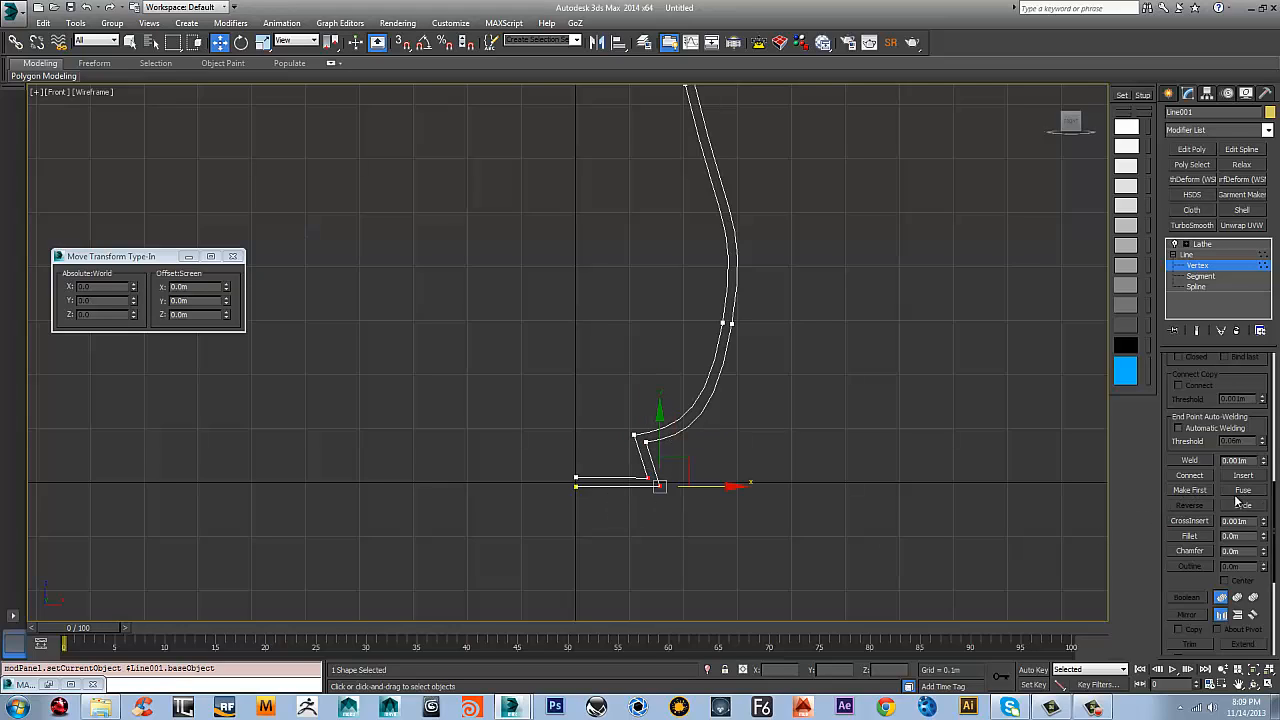
click(1196, 537)
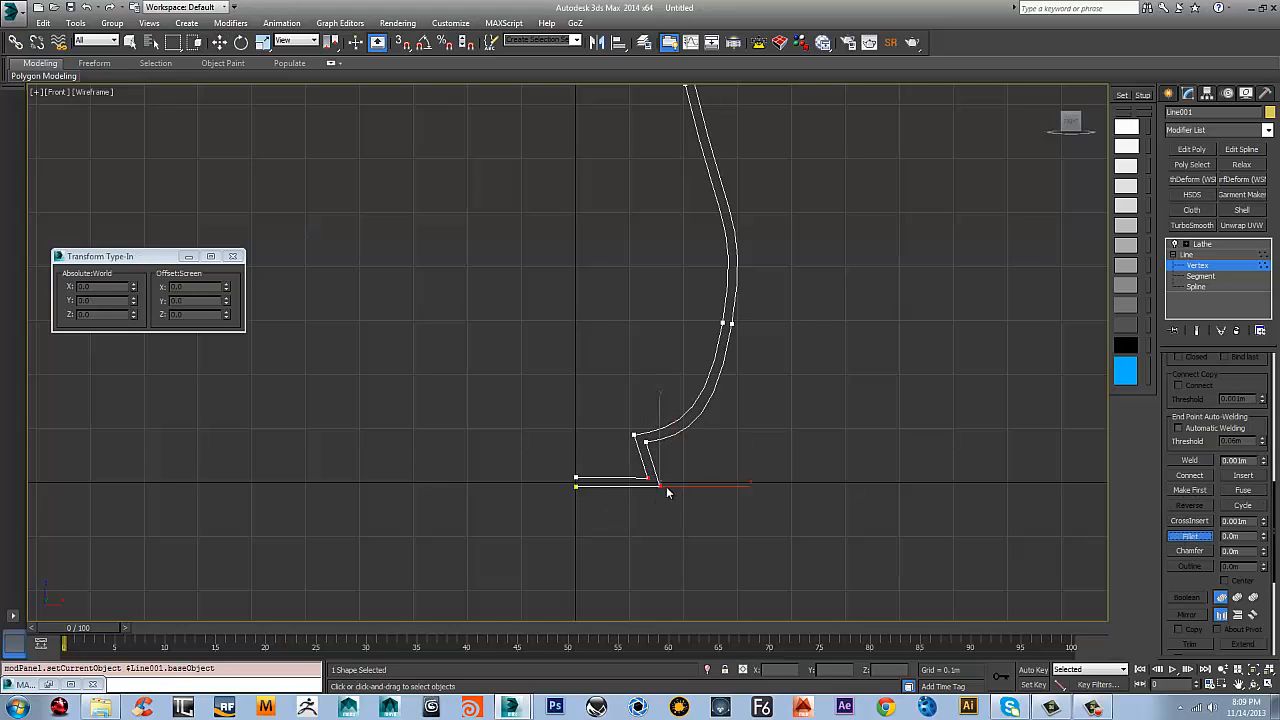
mouse_move(666, 486)
mouse_down()
mouse_move(662, 468)
mouse_move(620, 443)
mouse_move(642, 405)
mouse_up()
Move the pair of belly vertices inward and upward to narrow the vase's lower body
scroll(703, 349, down, 2)
middle_drag(703, 349, 673, 471)
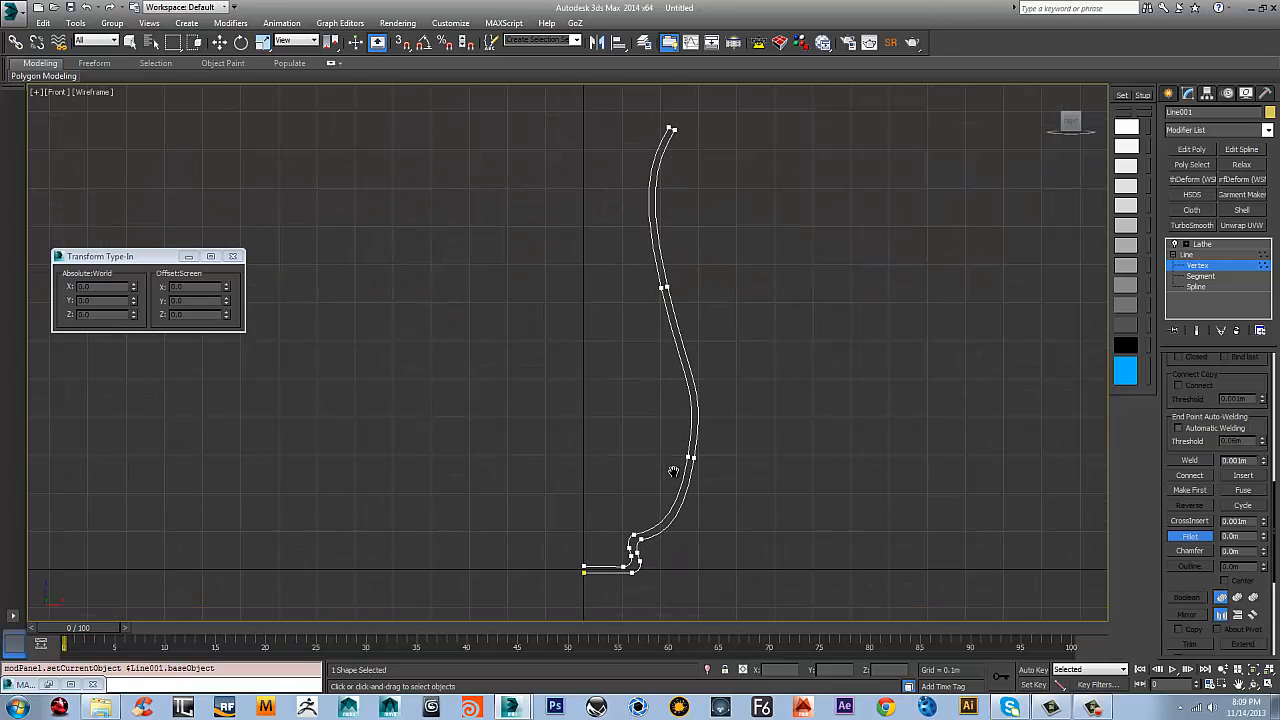
key(w)
click(690, 457)
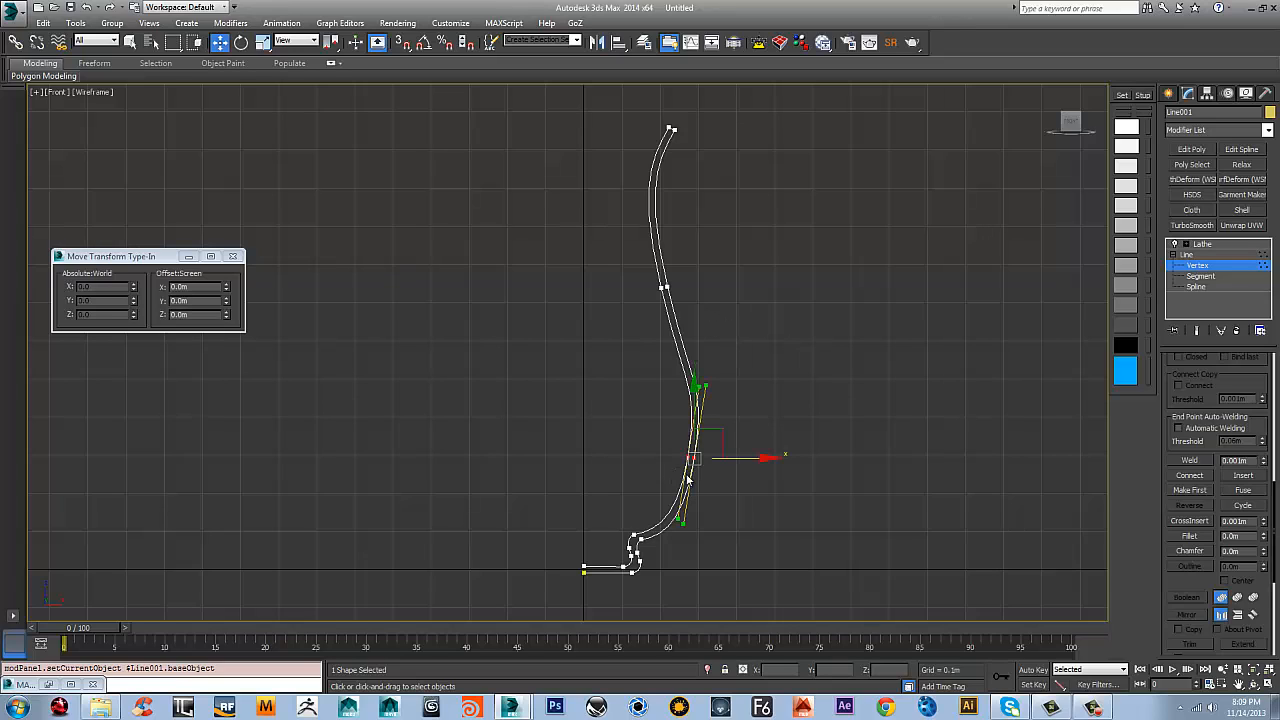
drag(728, 456, 680, 370)
right_click(736, 457)
click(710, 381)
middle_drag(695, 258, 688, 303)
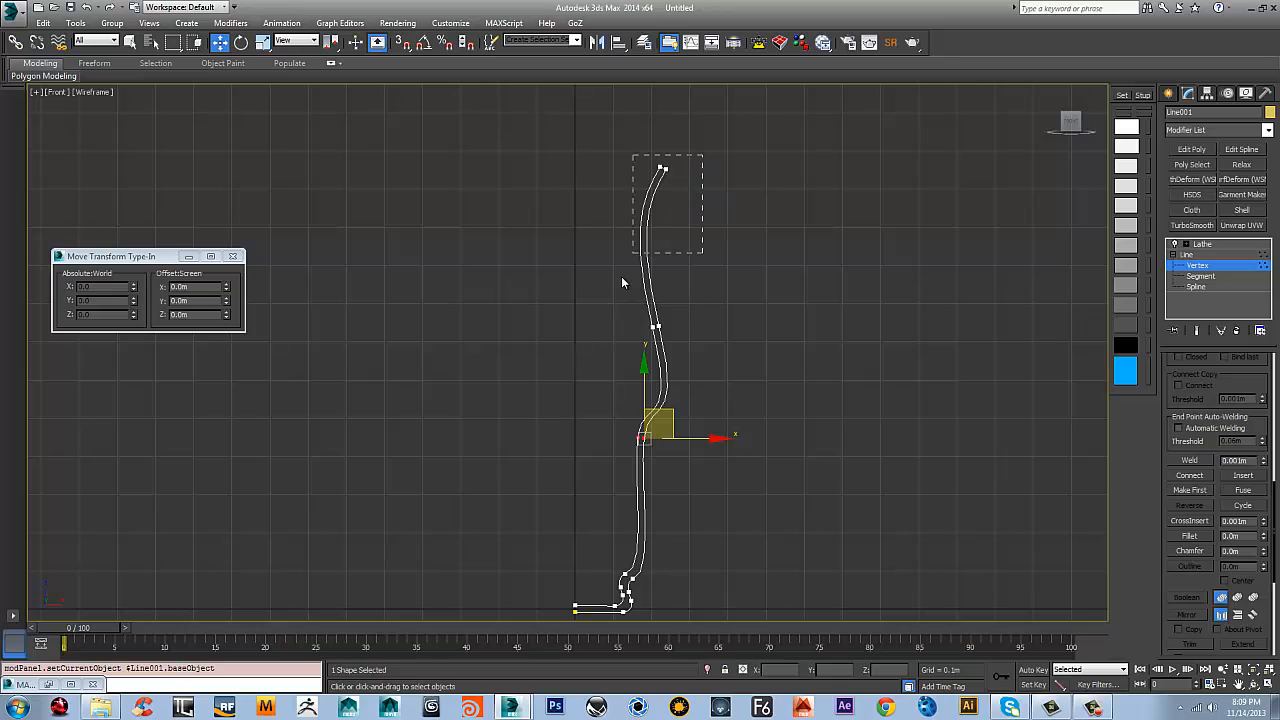
Move the pair of neck vertices slightly inward and rotate them counter-clockwise to refine the profile's curve
drag(621, 283, 628, 278)
click(655, 326)
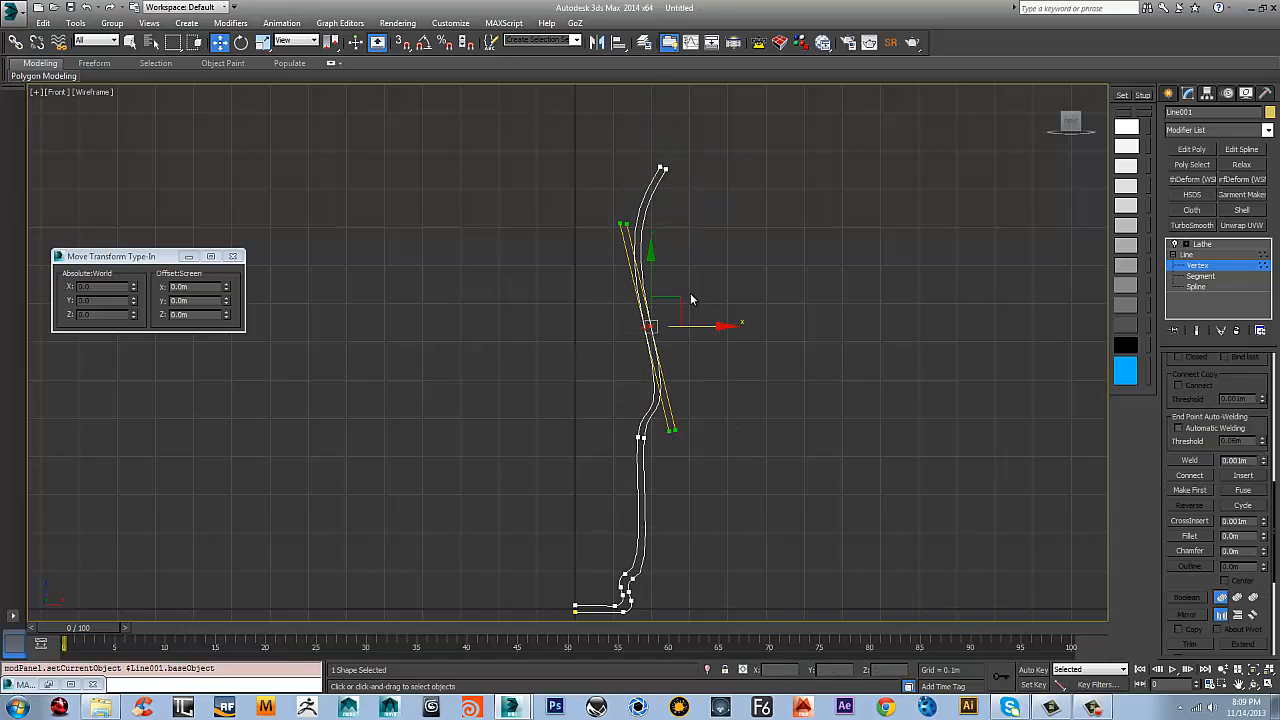
key(e)
drag(698, 274, 690, 269)
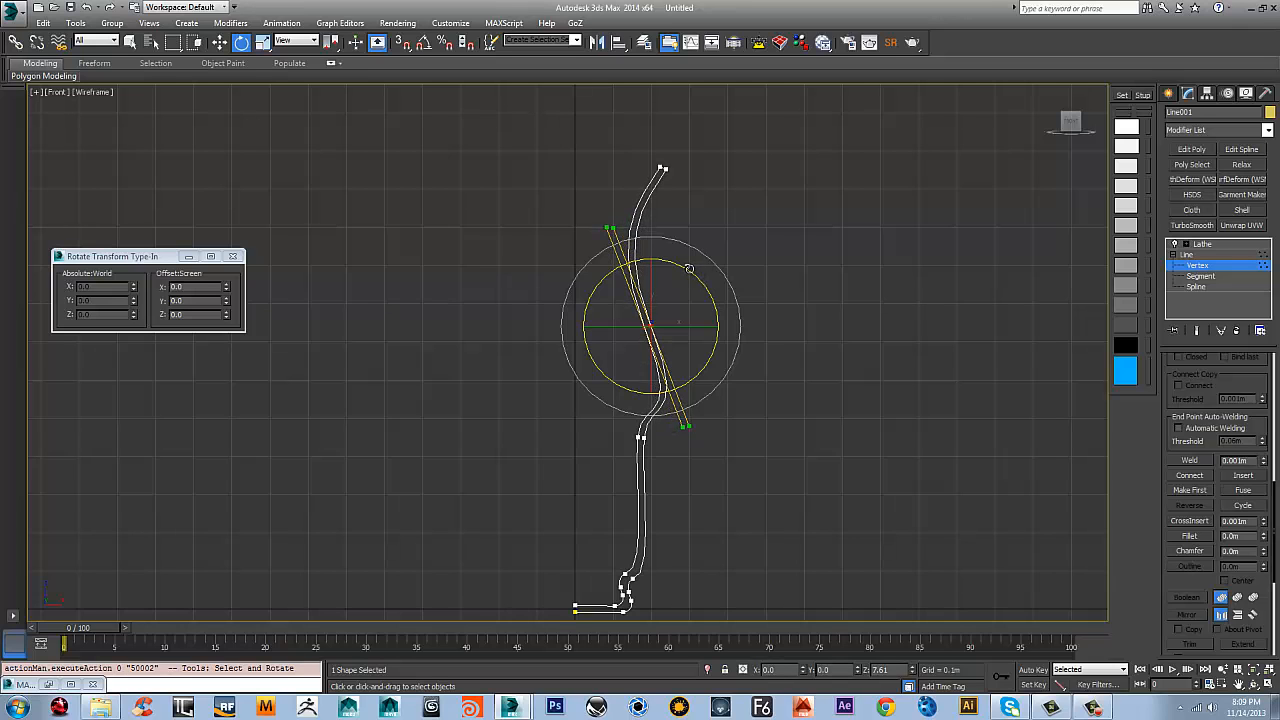
mouse_move(739, 343)
middle_down()
mouse_move(732, 307)
mouse_move(734, 363)
middle_up()
drag(706, 170, 627, 209)
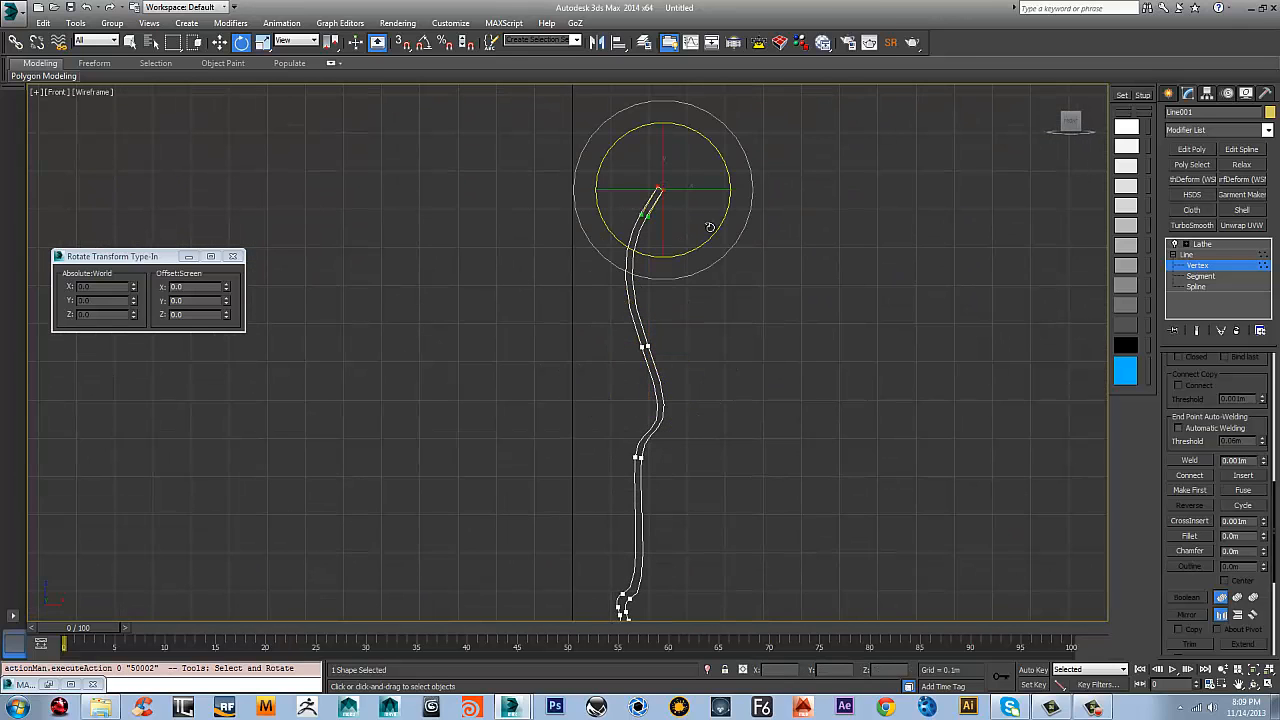
middle_drag(745, 382, 733, 350)
scroll(733, 350, down, 4)
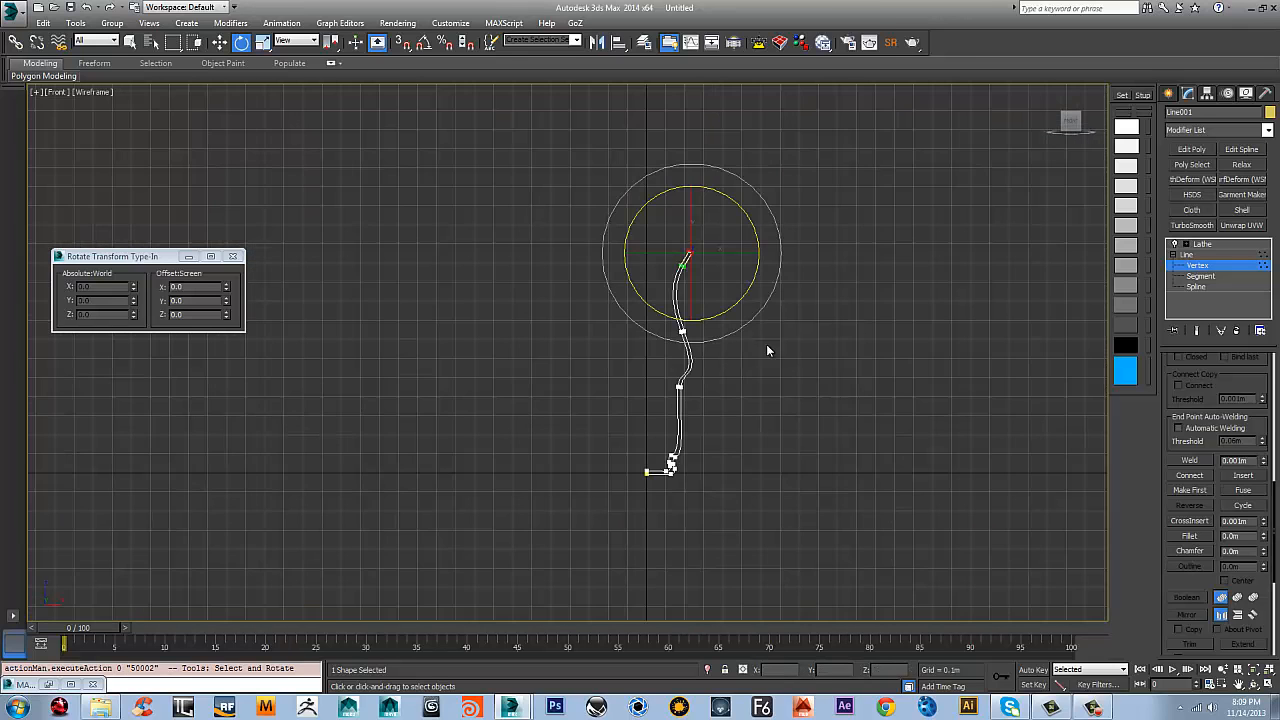
Return to the Lathe result, turn on realistic shading and examine the vase in the Perspective view
click(1203, 245)
scroll(790, 298, up, 2)
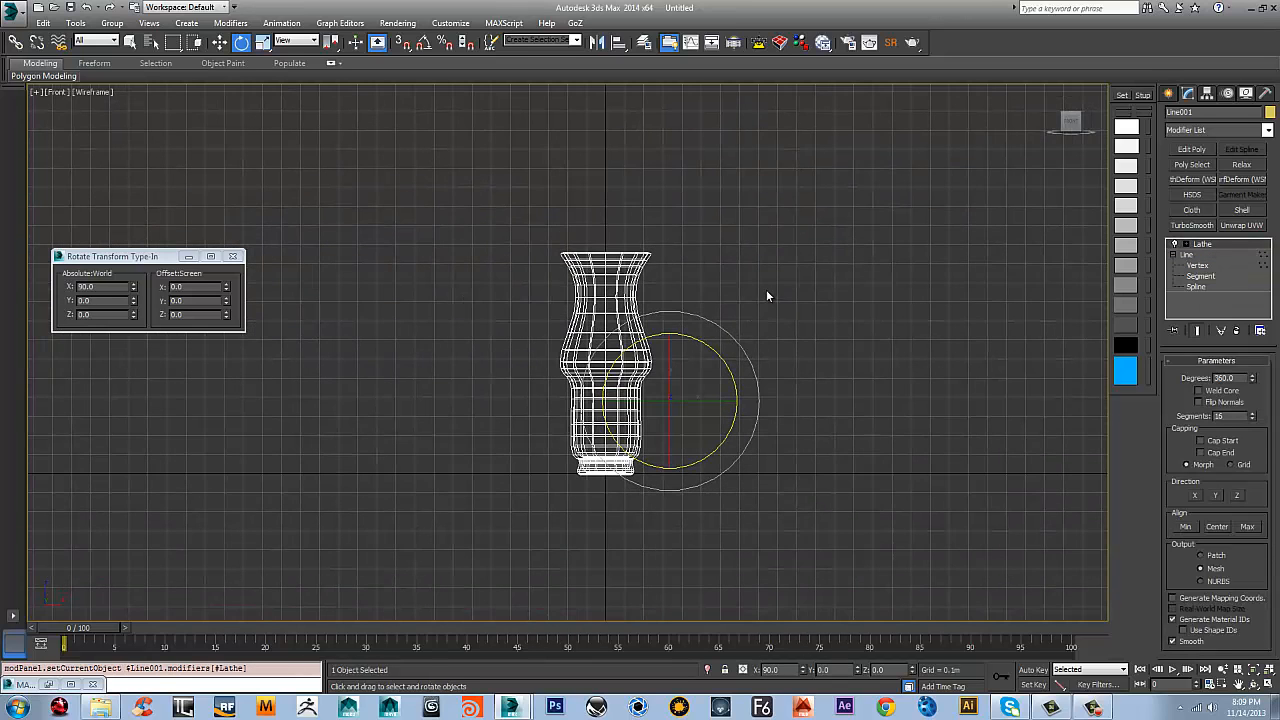
key(F3)
scroll(610, 295, up, 4)
scroll(590, 280, down, 2)
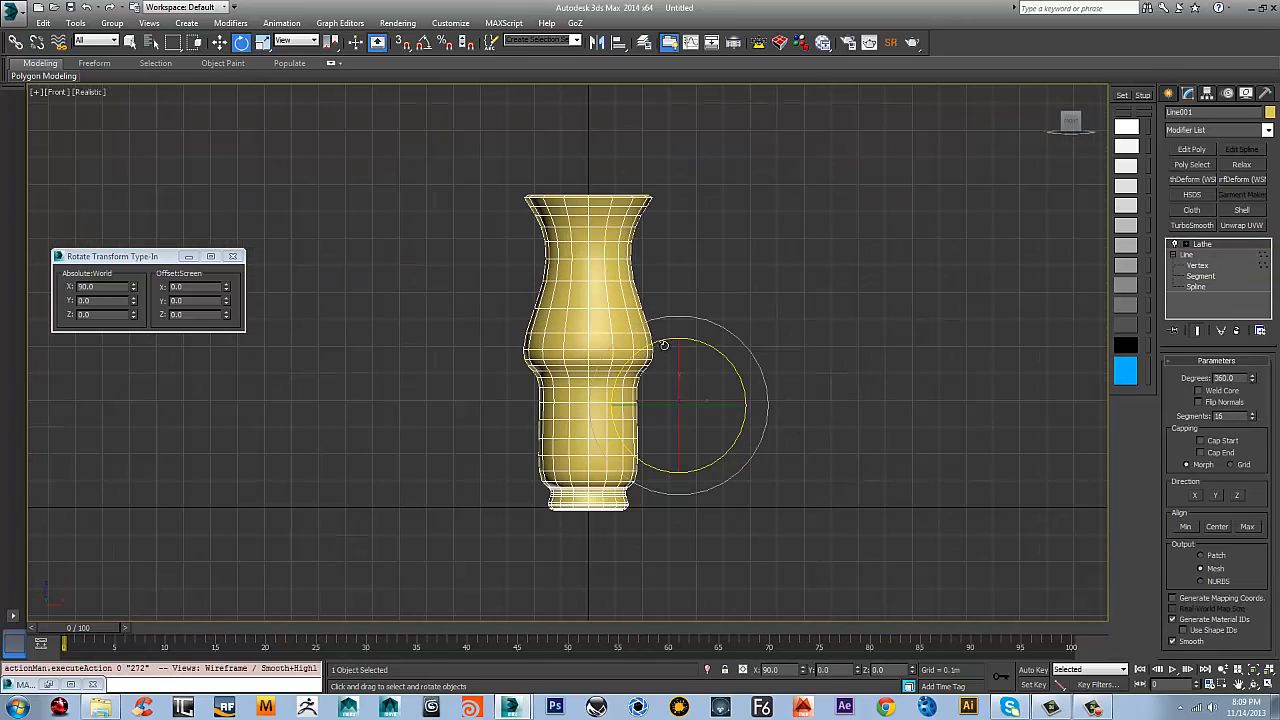
key(p)
scroll(600, 306, down, 3)
alt+middle_drag(600, 306, 580, 326)
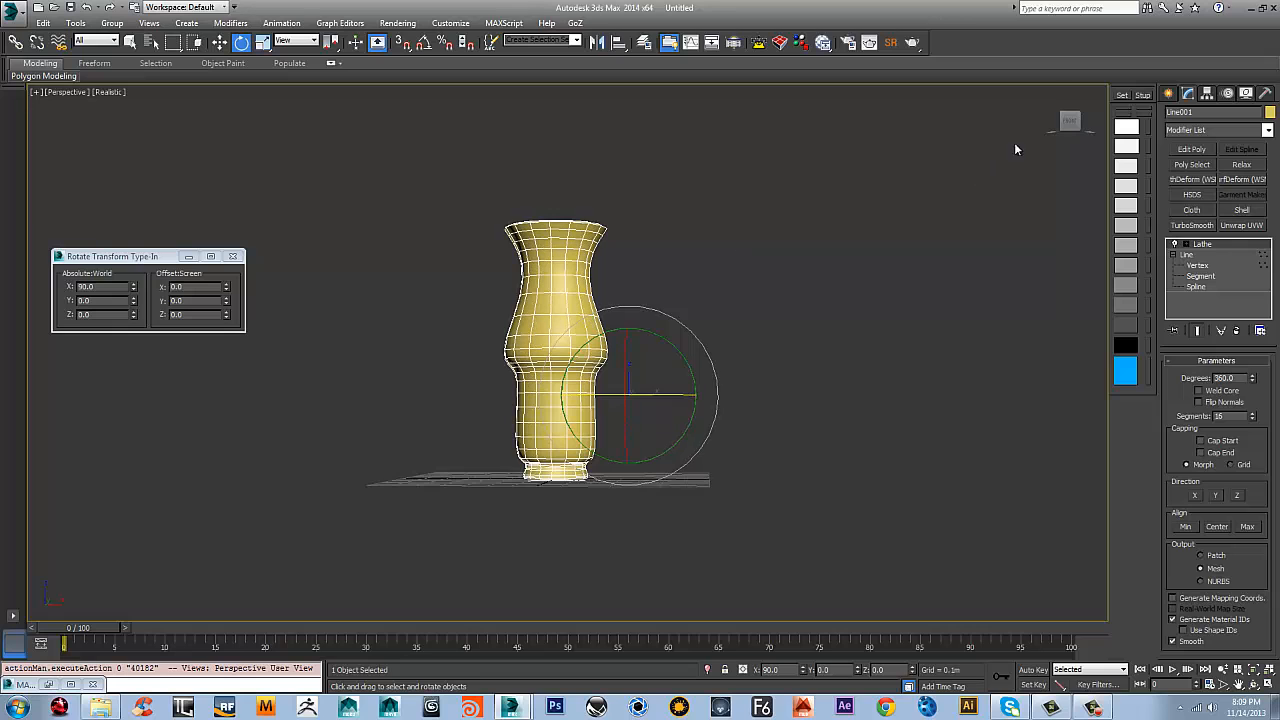
click(1068, 123)
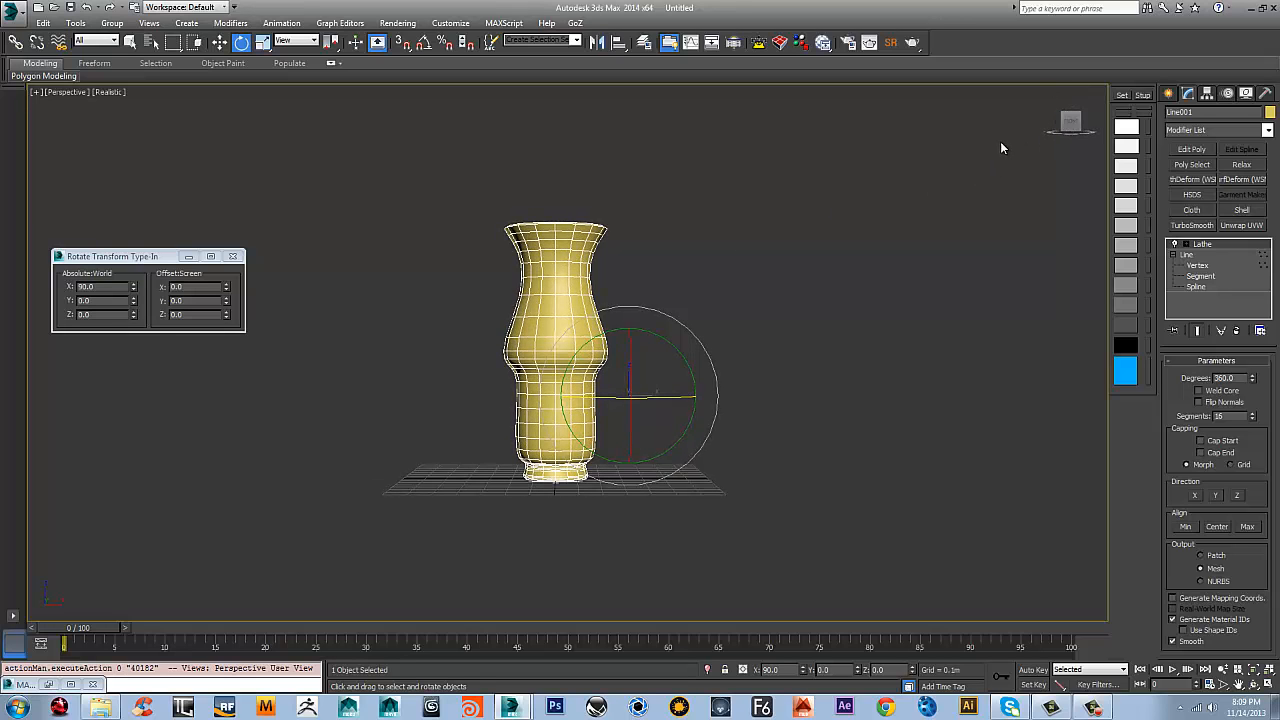
Go back to the profile's vertices in the Front view and move the foot's lower vertices outward along X
key(f)
middle_drag(657, 400, 576, 263)
click(1202, 267)
scroll(594, 370, up, 2)
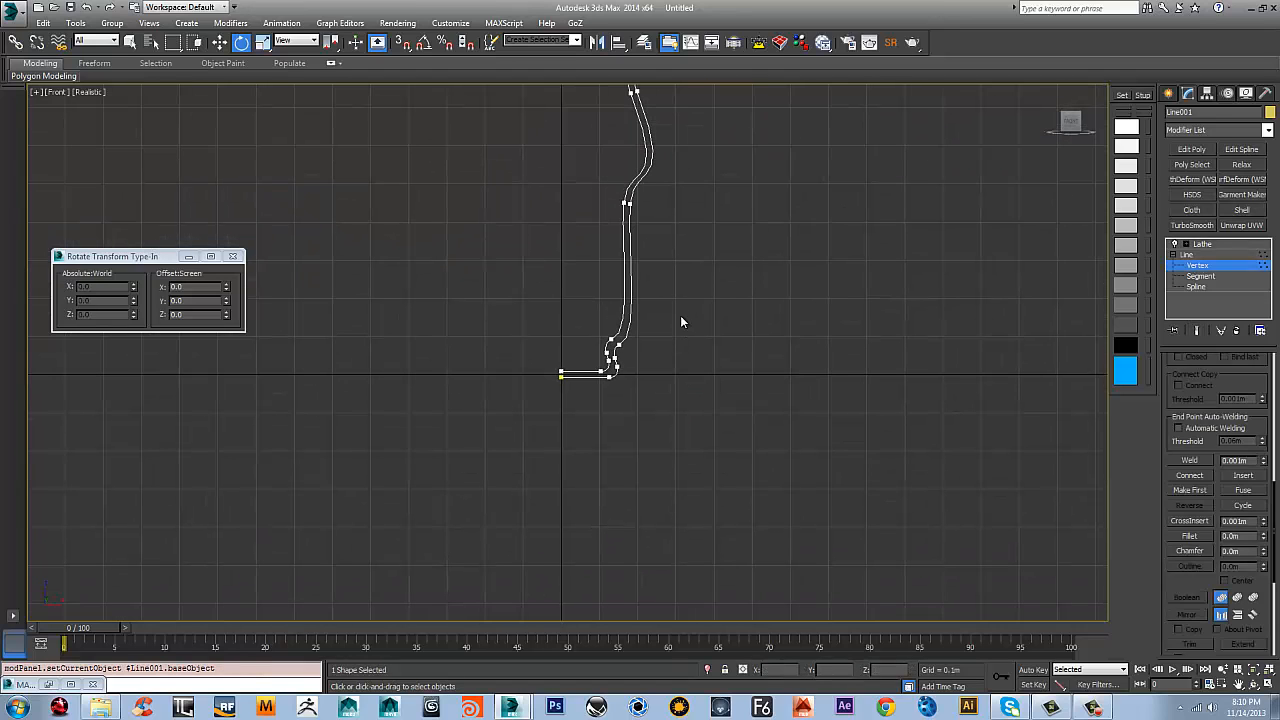
drag(598, 410, 598, 411)
click(714, 359)
scroll(606, 384, up, 3)
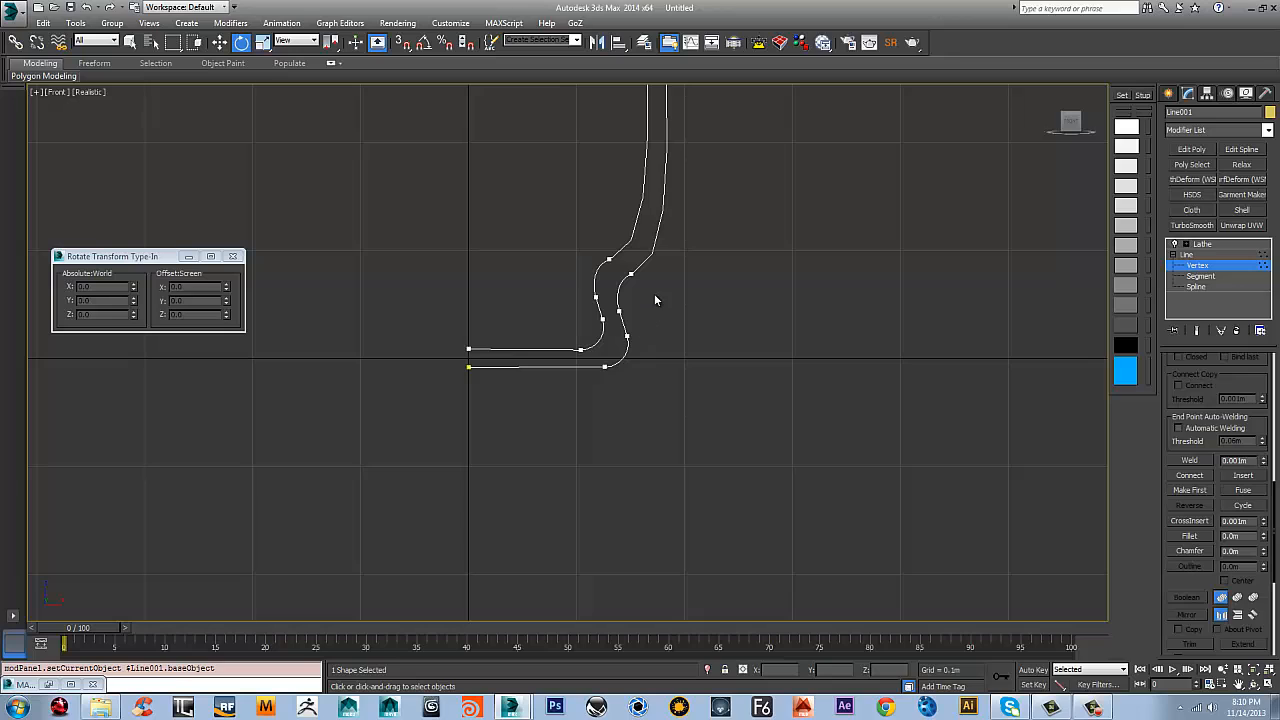
drag(656, 300, 566, 421)
key(w)
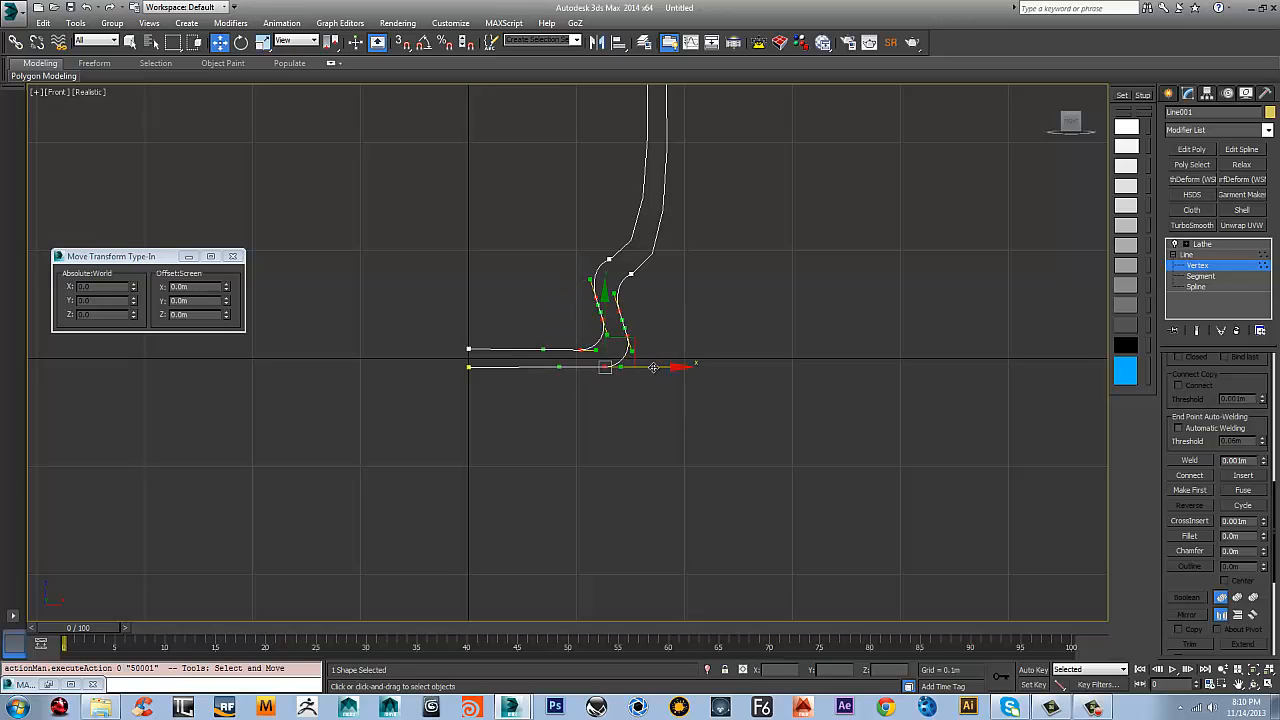
drag(653, 368, 680, 368)
Adjust the vertices where the foot meets the body, and move the foot's lower vertices slightly further outward
drag(589, 284, 588, 284)
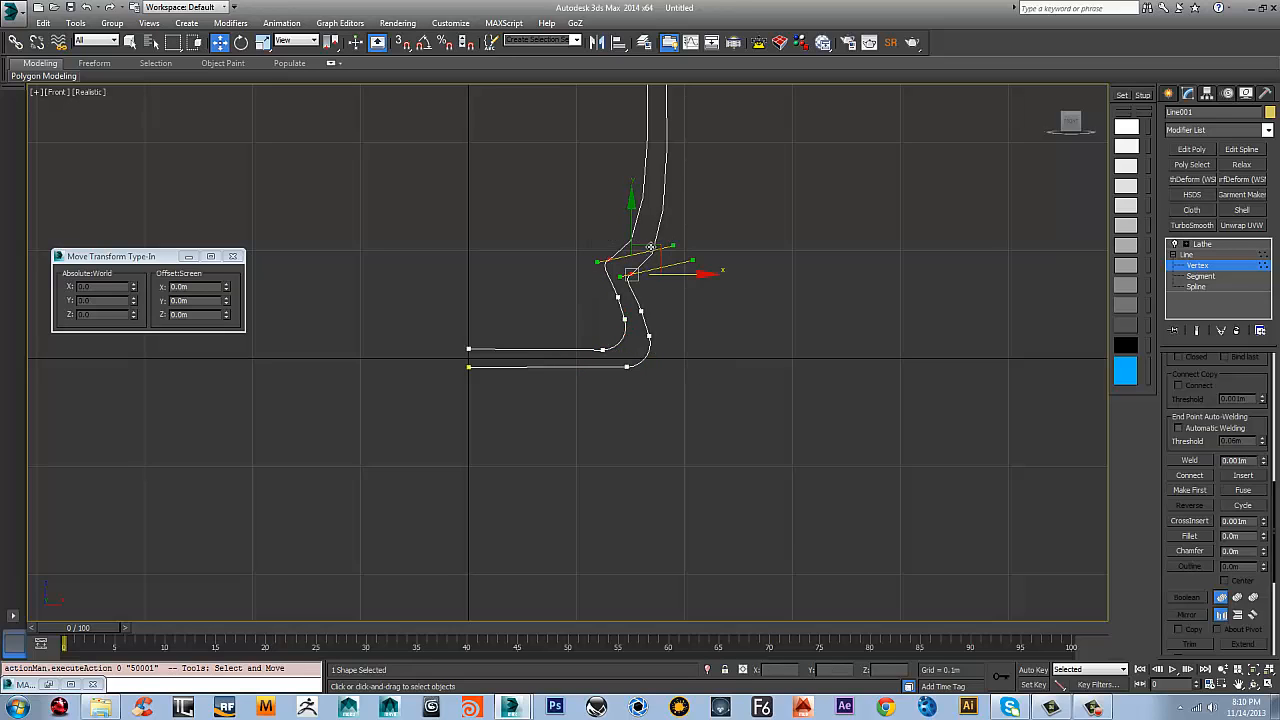
drag(651, 247, 661, 226)
drag(692, 279, 530, 424)
drag(673, 369, 688, 369)
Return to the Lathe result and examine the reshaped vase from the front and from an angle above
scroll(697, 293, down, 5)
middle_drag(697, 293, 751, 198)
scroll(643, 445, down, 4)
scroll(688, 288, up, 4)
click(1203, 245)
scroll(751, 198, down, 4)
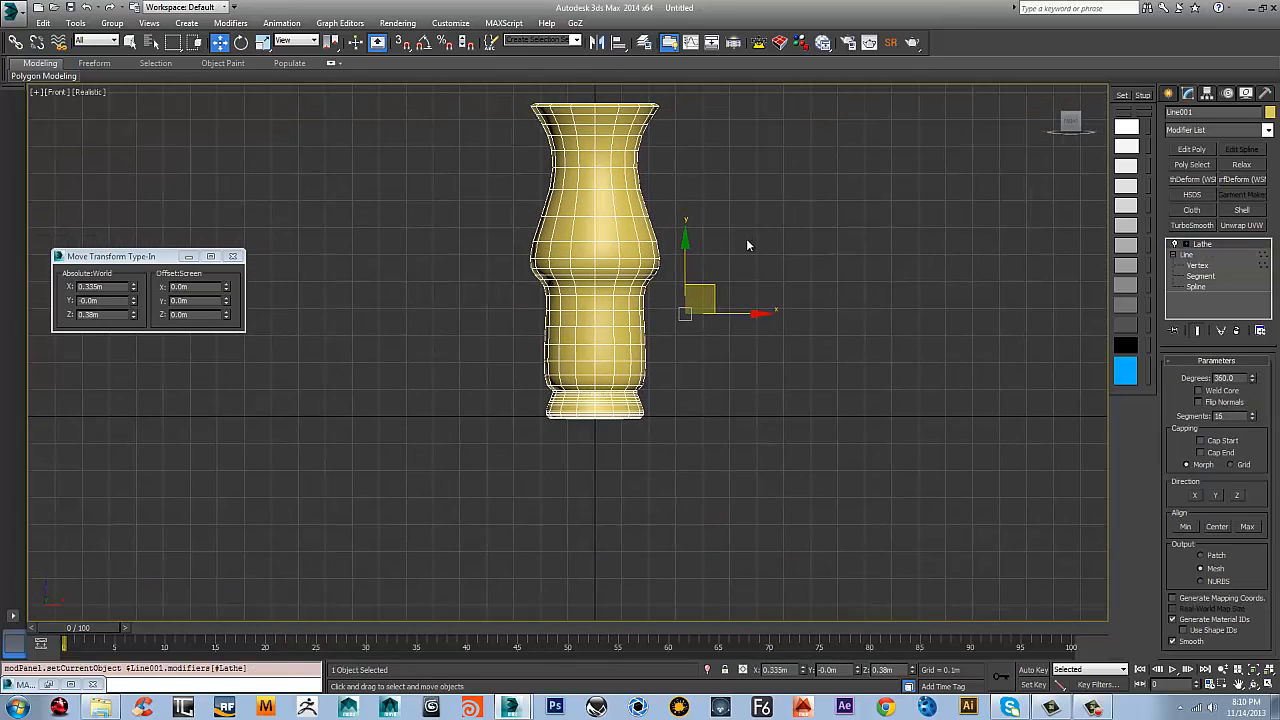
scroll(678, 390, up, 4)
middle_drag(678, 390, 680, 376)
middle_drag(618, 280, 618, 400)
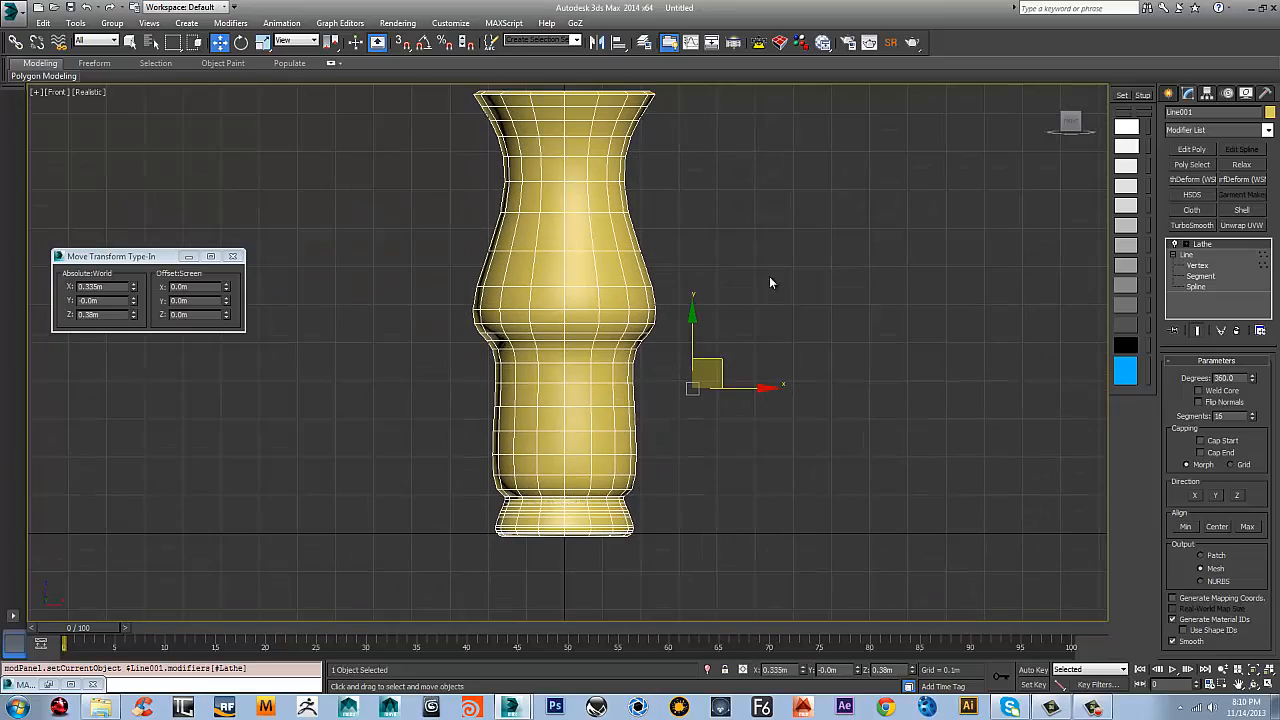
alt+middle_drag(712, 340, 739, 258)
Convert the lathed vase to an Editable Poly and return to a straight front view of it
right_click(656, 287)
mouse_move(719, 413)
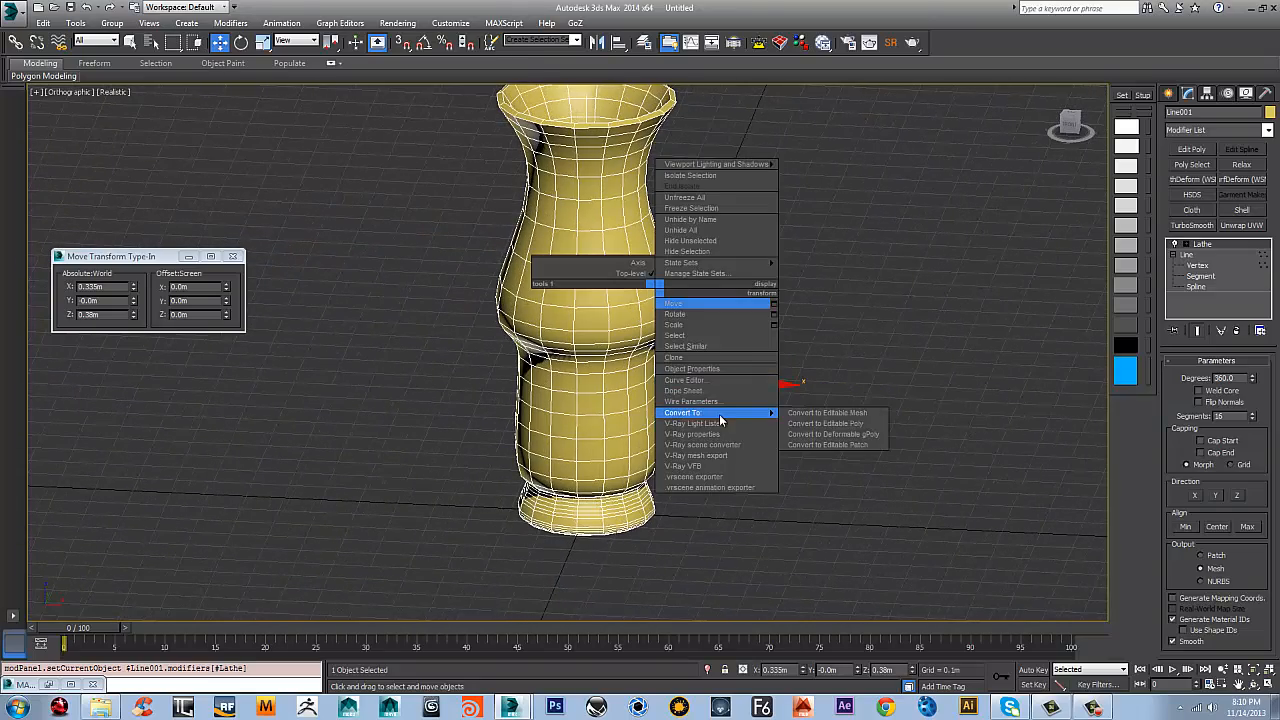
click(851, 432)
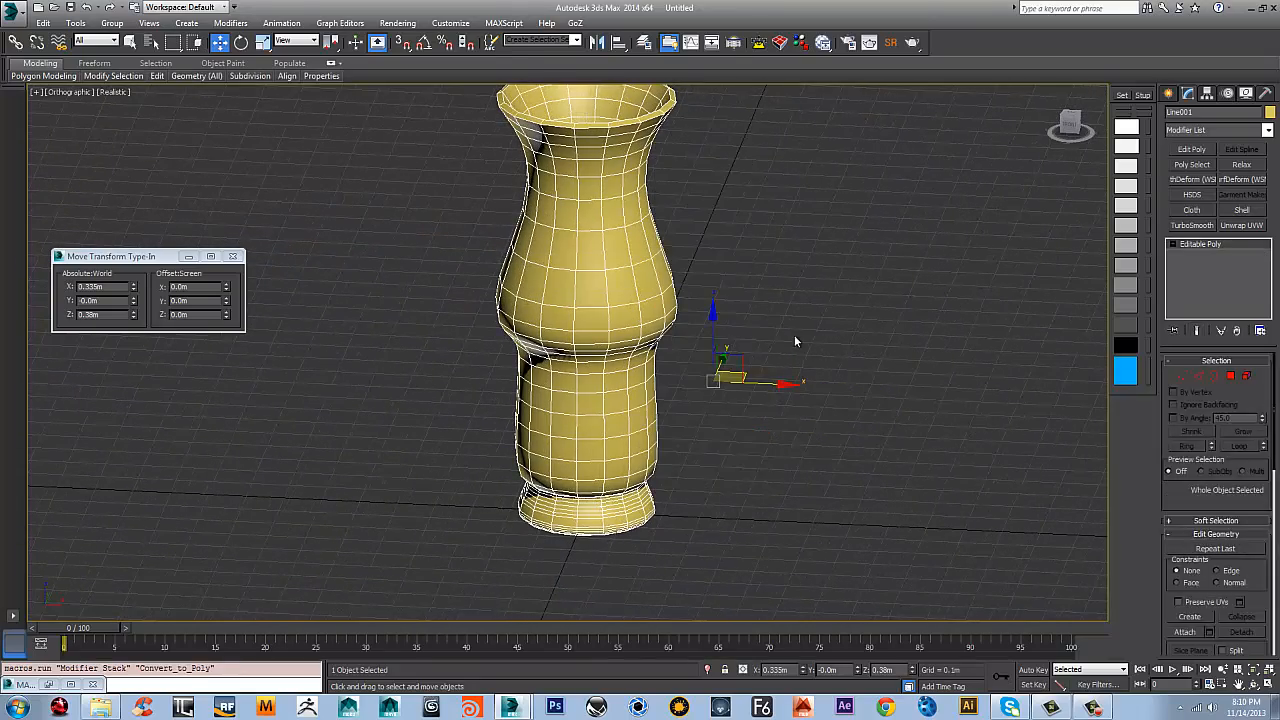
alt+middle_drag(794, 340, 1038, 218)
drag(1066, 127, 1069, 121)
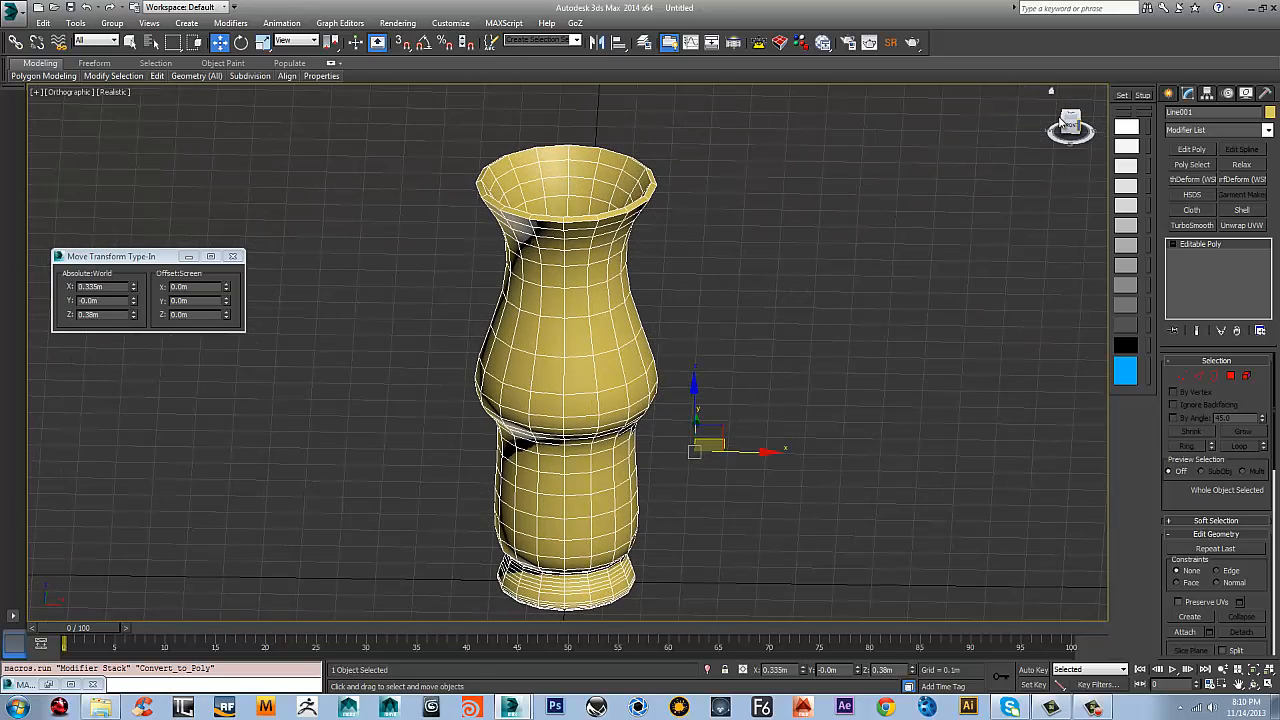
click(1070, 126)
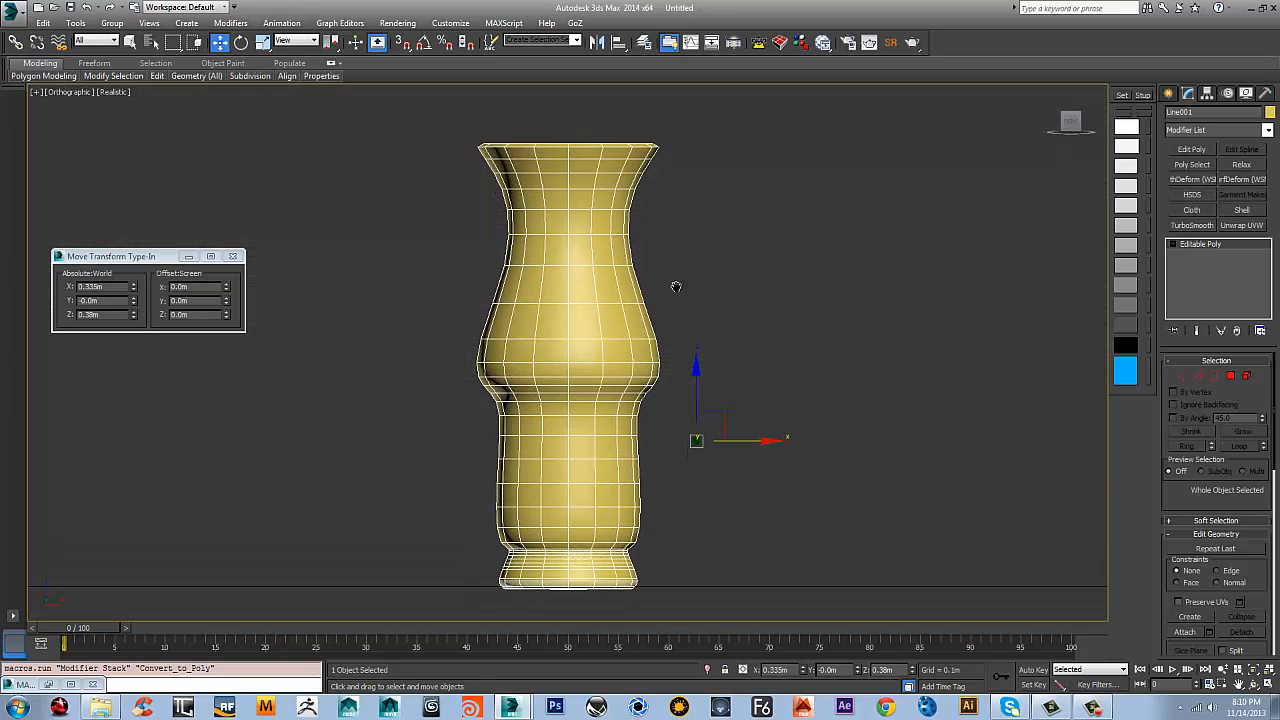
click(1259, 137)
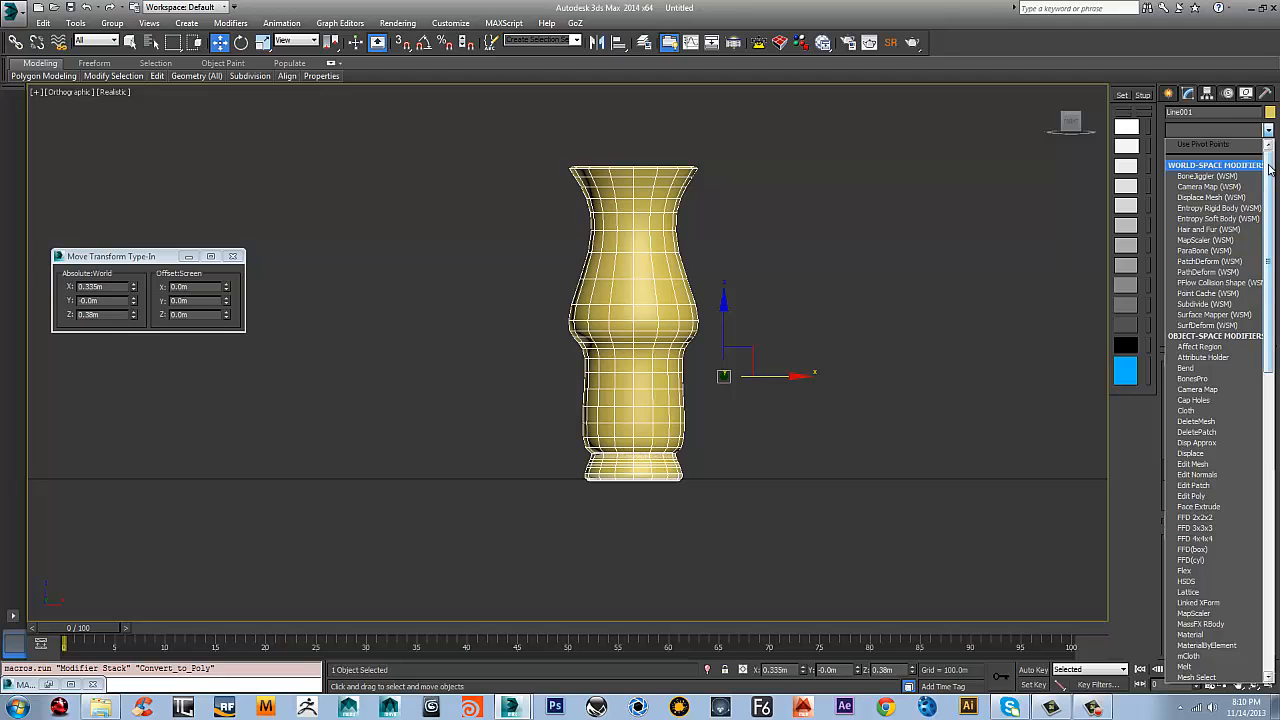
scroll(1253, 400, down, 10)
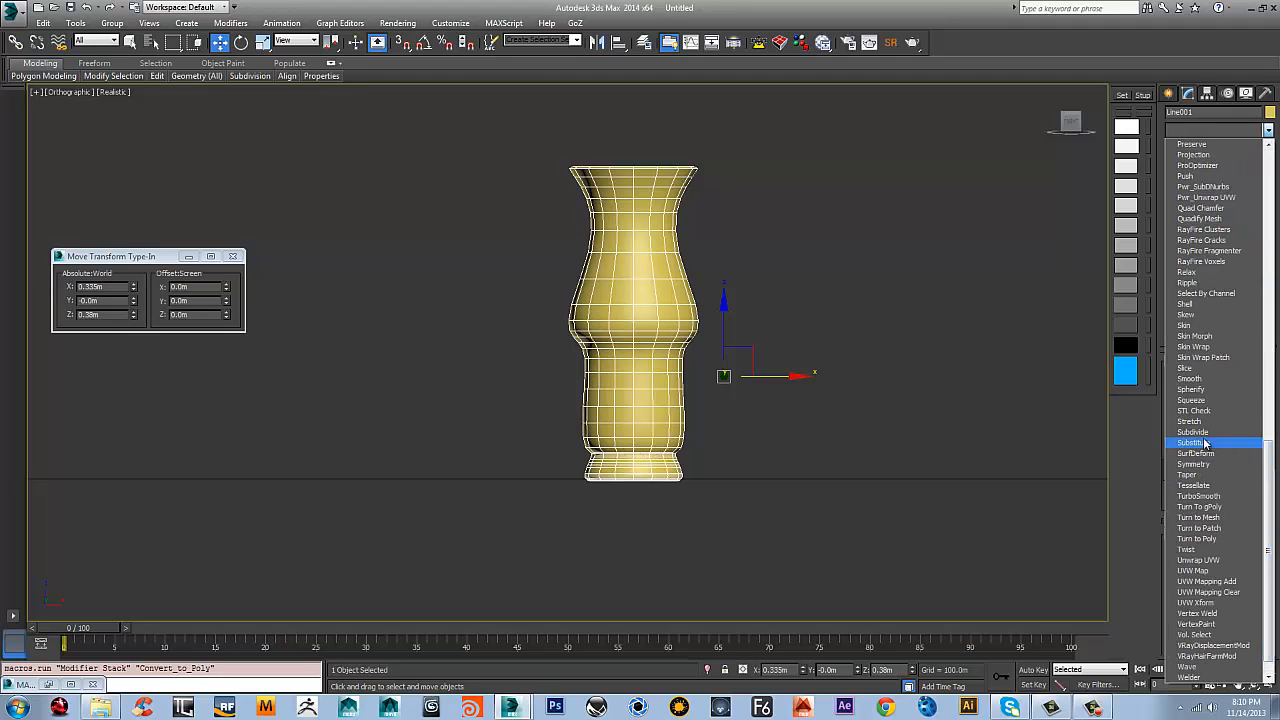
scroll(1218, 340, up, 2)
scroll(1218, 333, down, 3)
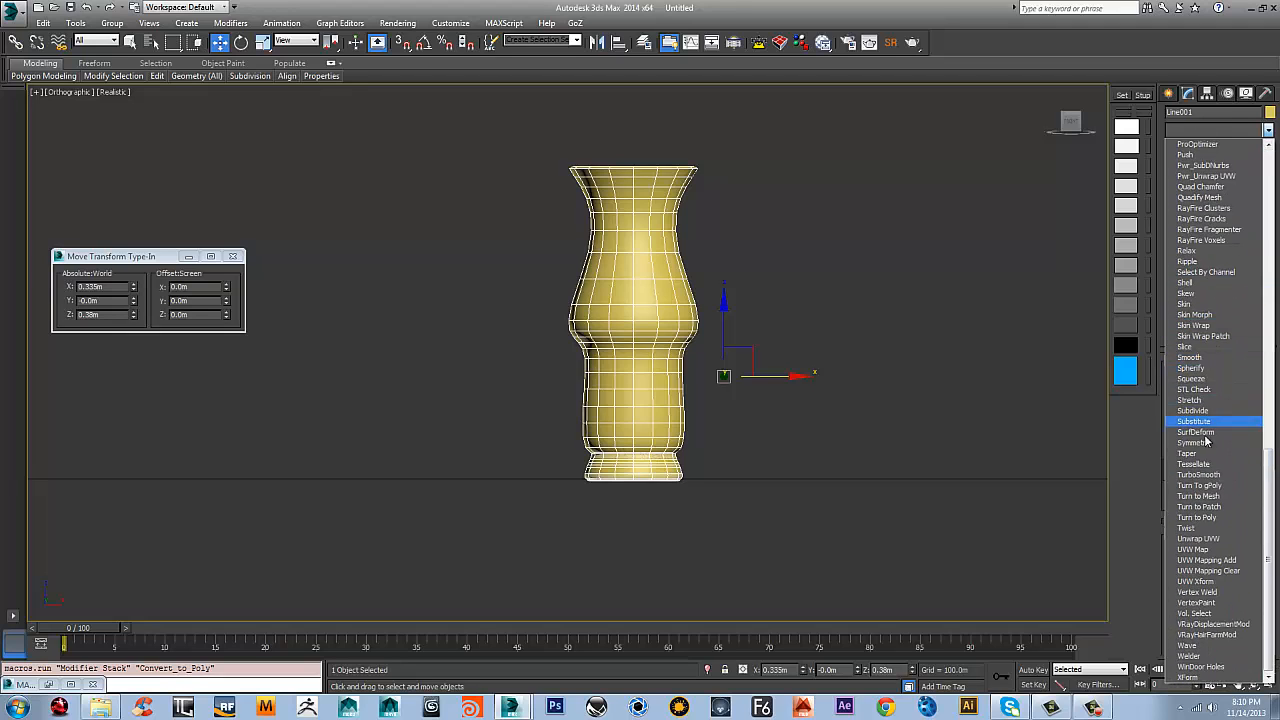
click(1205, 530)
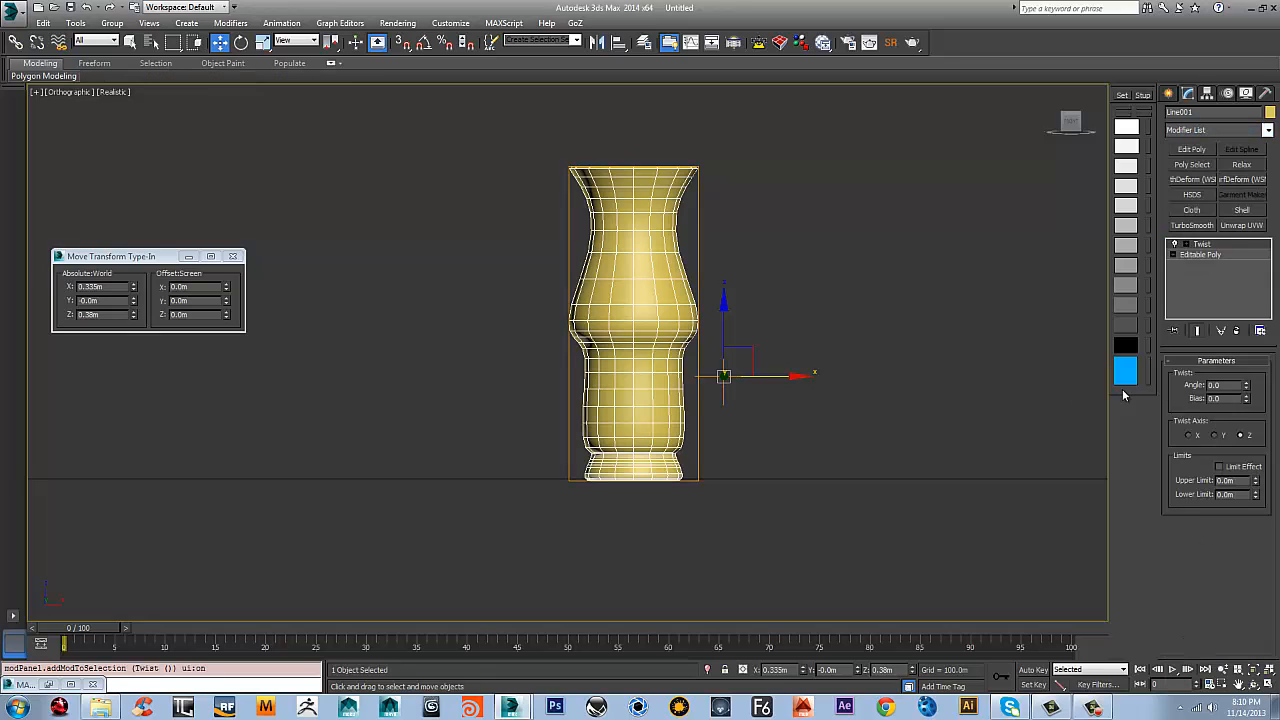
click(1186, 244)
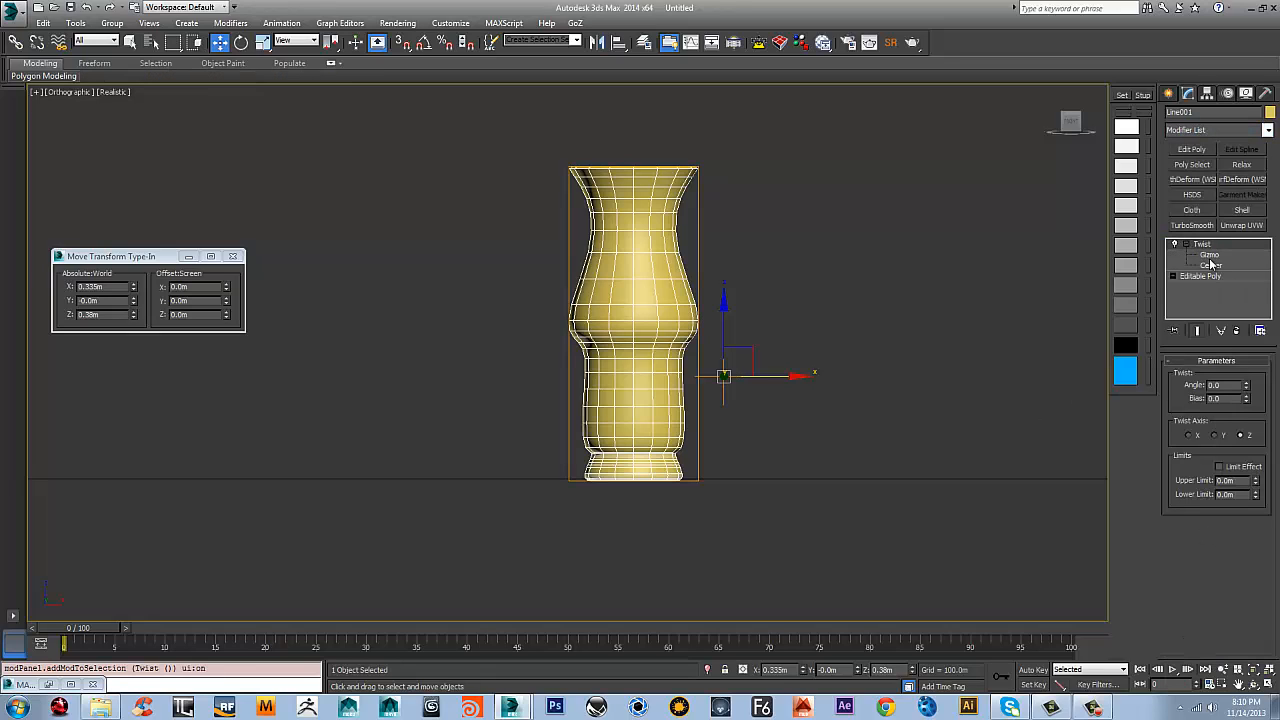
click(1214, 255)
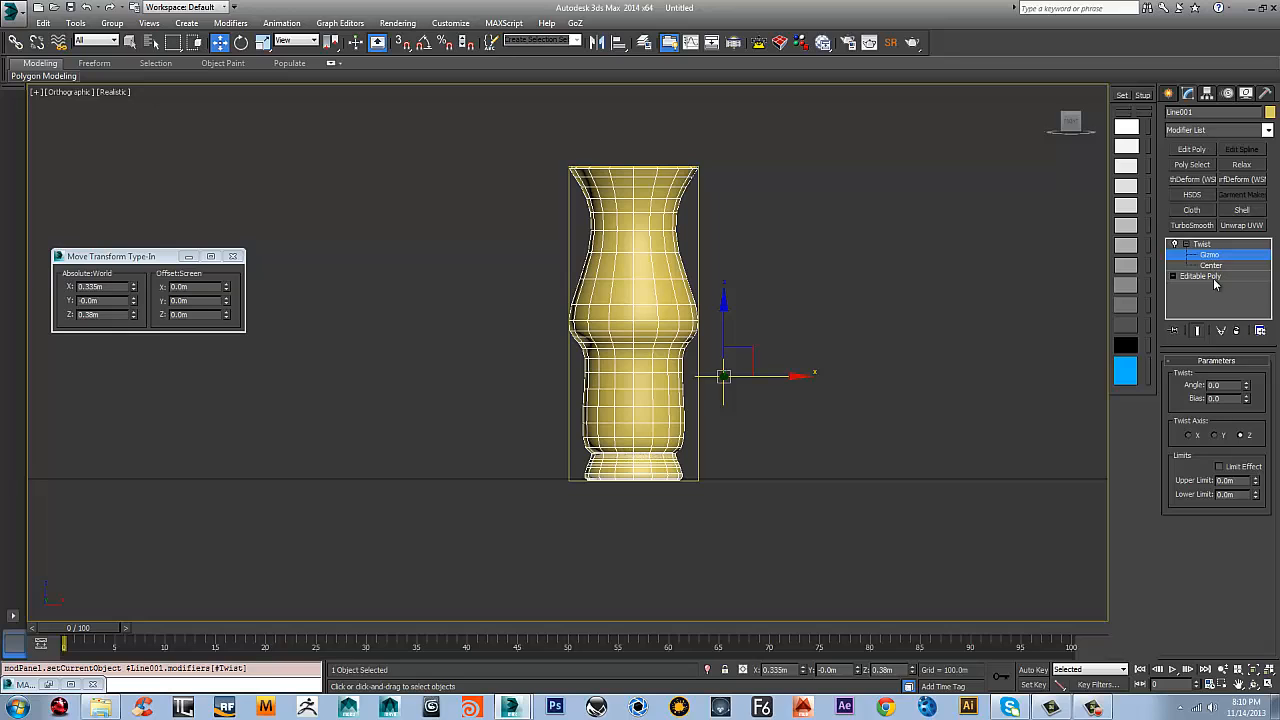
click(1237, 331)
Center the vase's pivot on the object, affecting the pivot only
click(1207, 94)
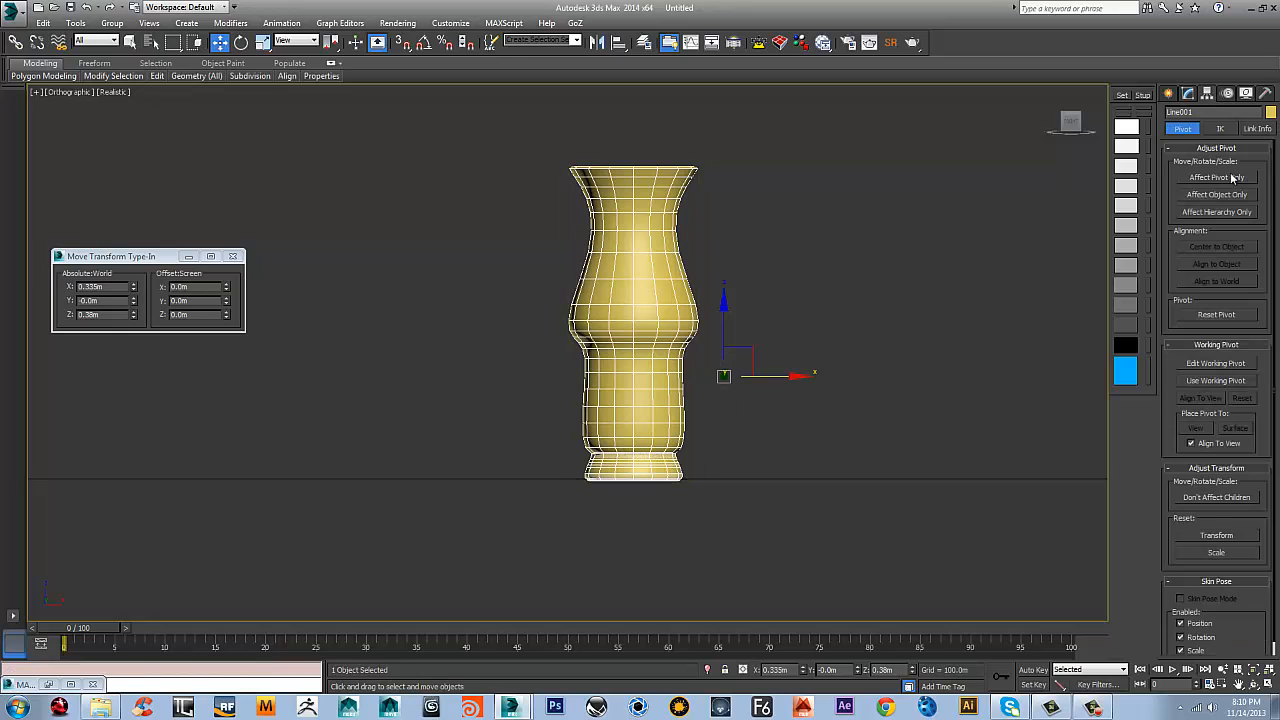
click(1217, 177)
click(1217, 246)
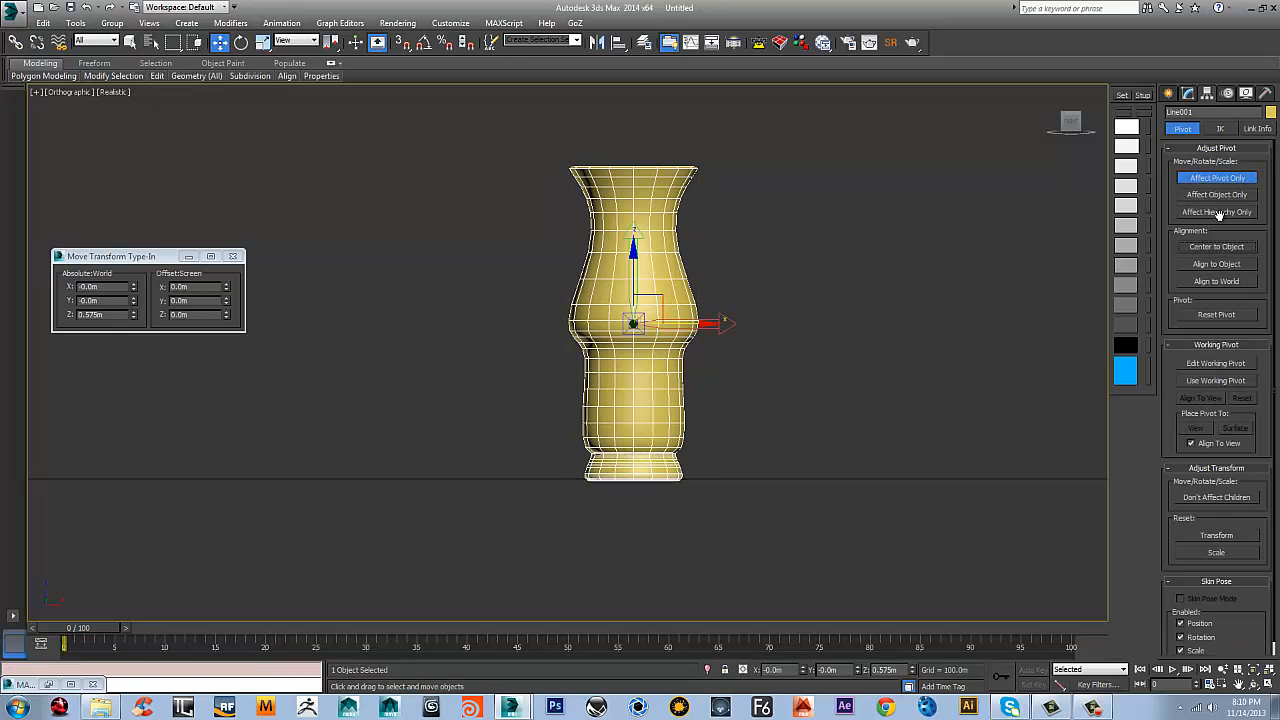
Examine the vase's outer wall and rim at polygon level, picking individual faces below the rim, and clear the selection
click(1188, 93)
click(1172, 243)
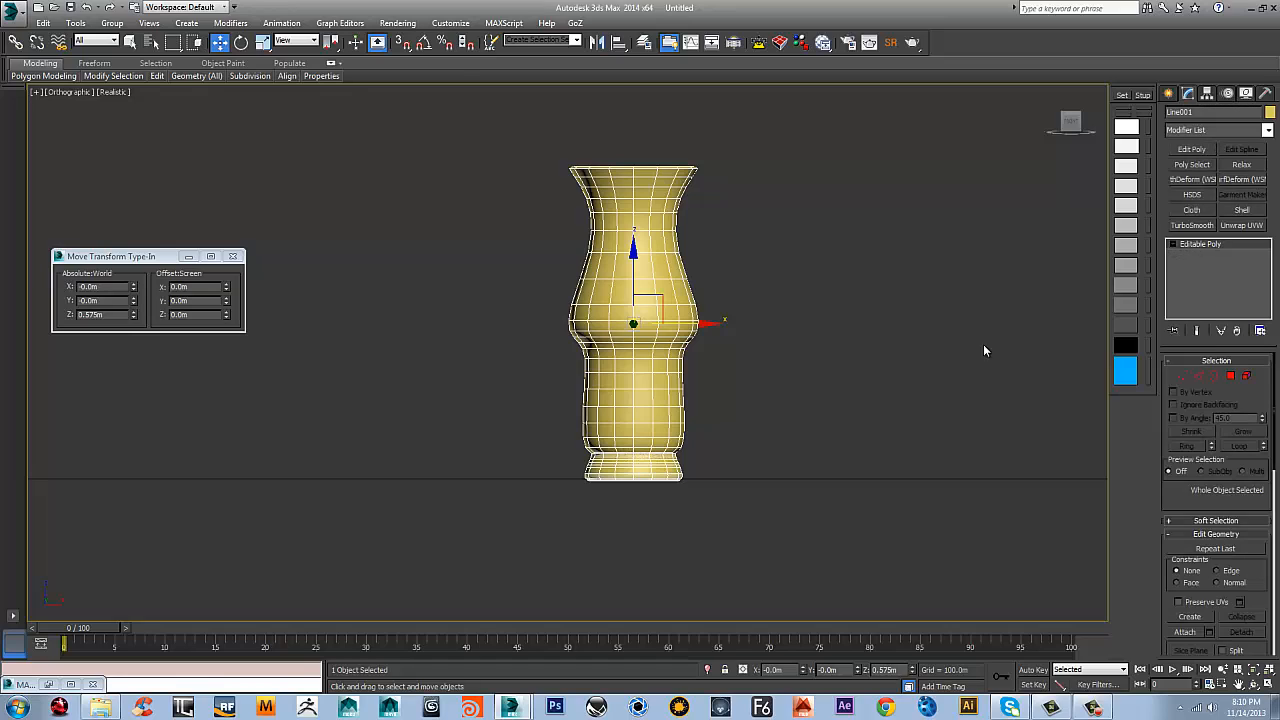
key(4)
click(660, 265)
alt+middle_drag(660, 258, 632, 292)
scroll(661, 198, up, 6)
click(652, 296)
click(642, 236)
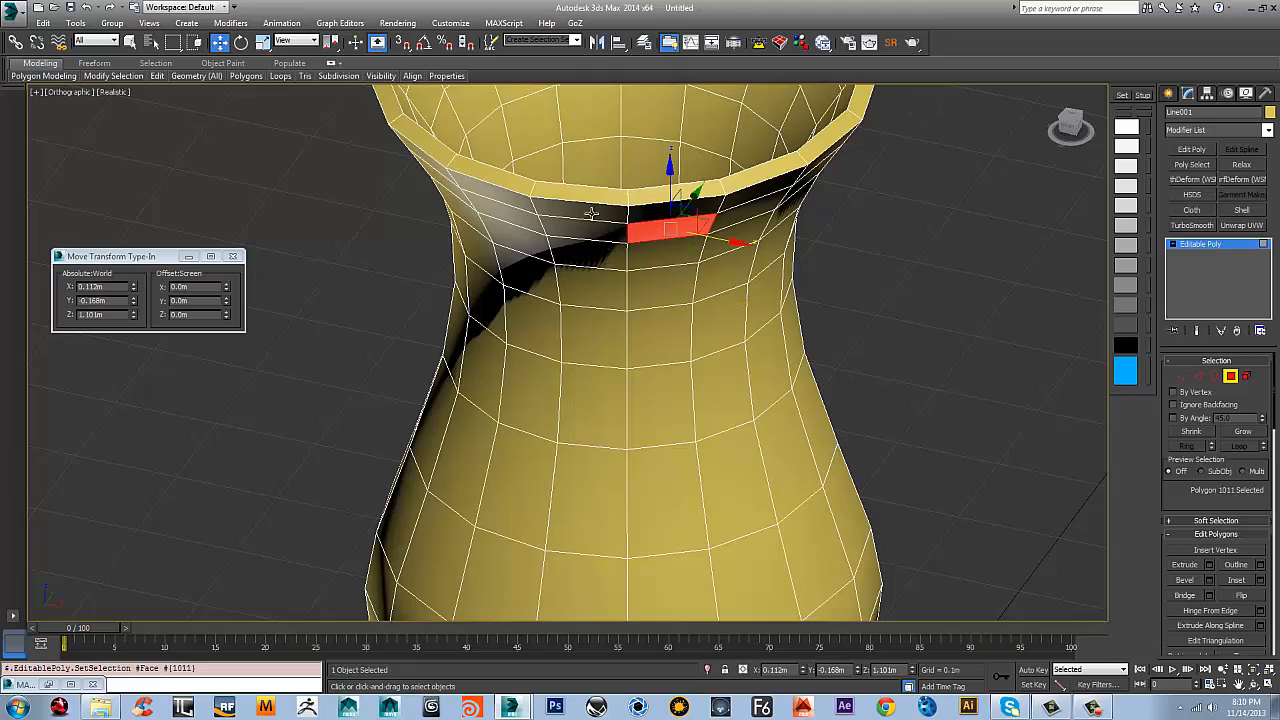
click(587, 194)
alt+middle_drag(588, 195, 612, 261)
click(572, 177)
alt+middle_drag(691, 290, 702, 252)
scroll(702, 252, down, 6)
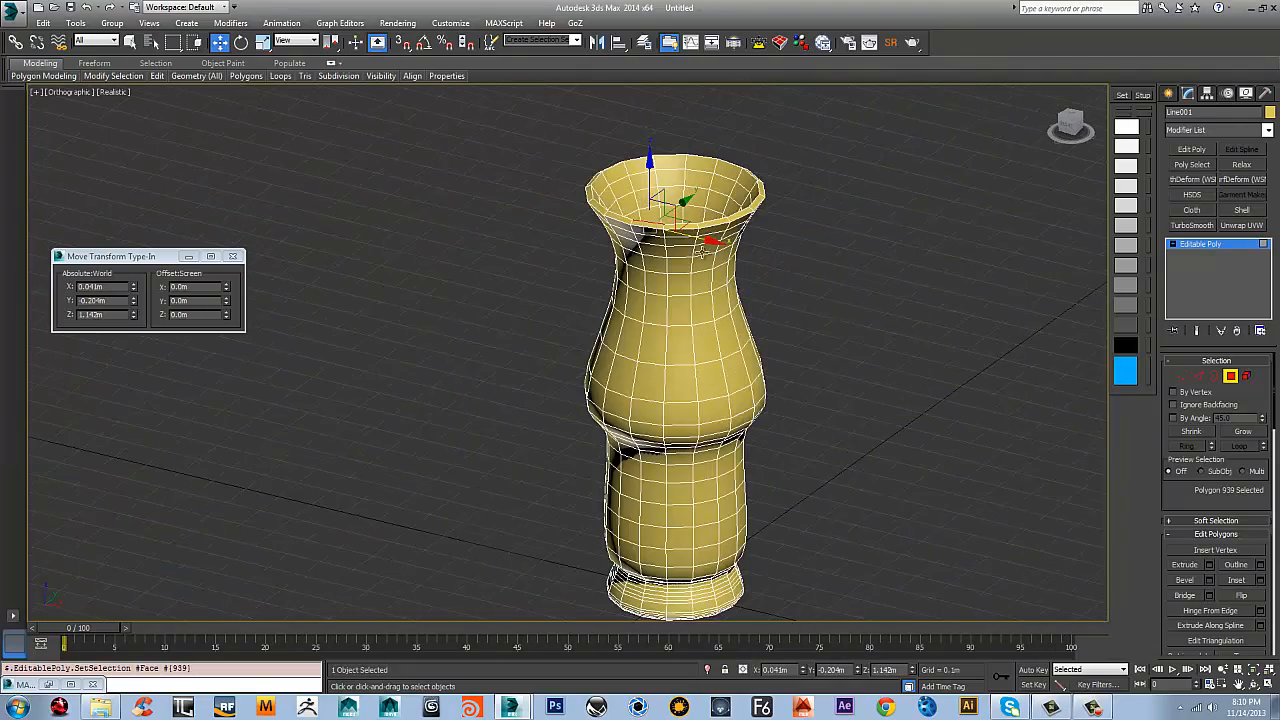
alt+middle_drag(782, 389, 866, 268)
click(819, 369)
Switch to a perspective view and apply a Twist modifier to the vase
key(p)
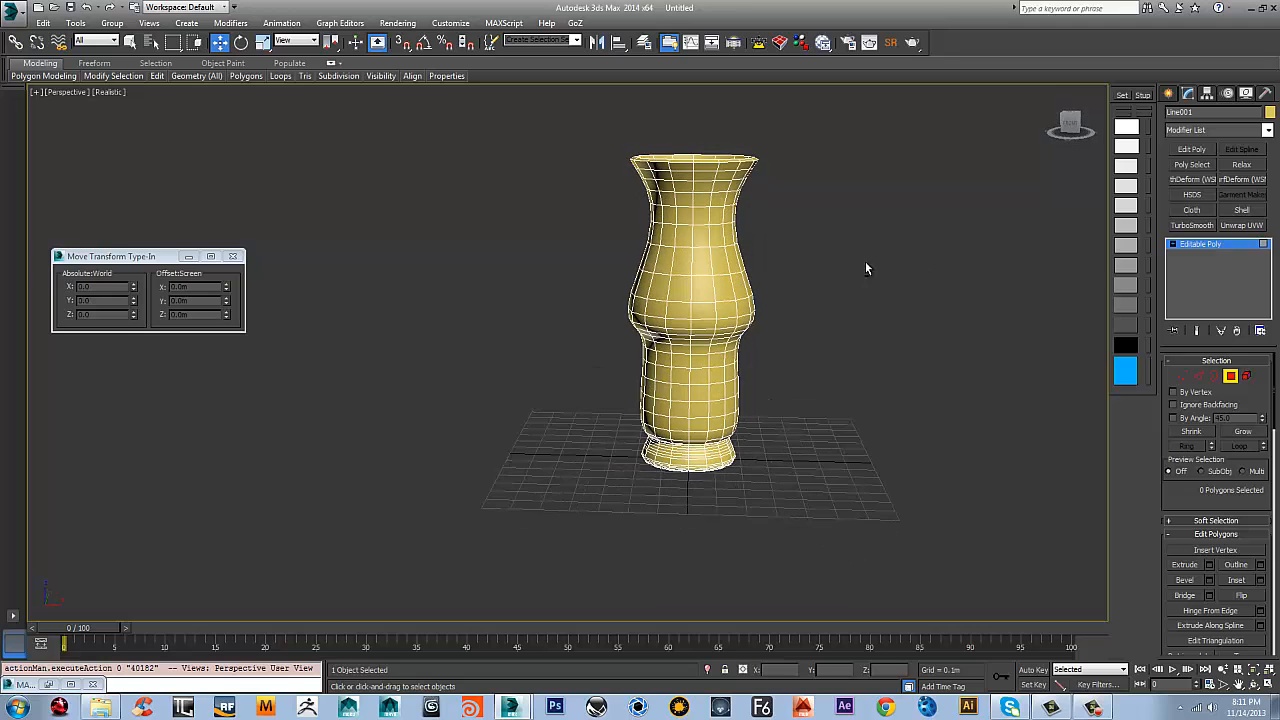
click(1268, 131)
drag(1268, 268, 1268, 570)
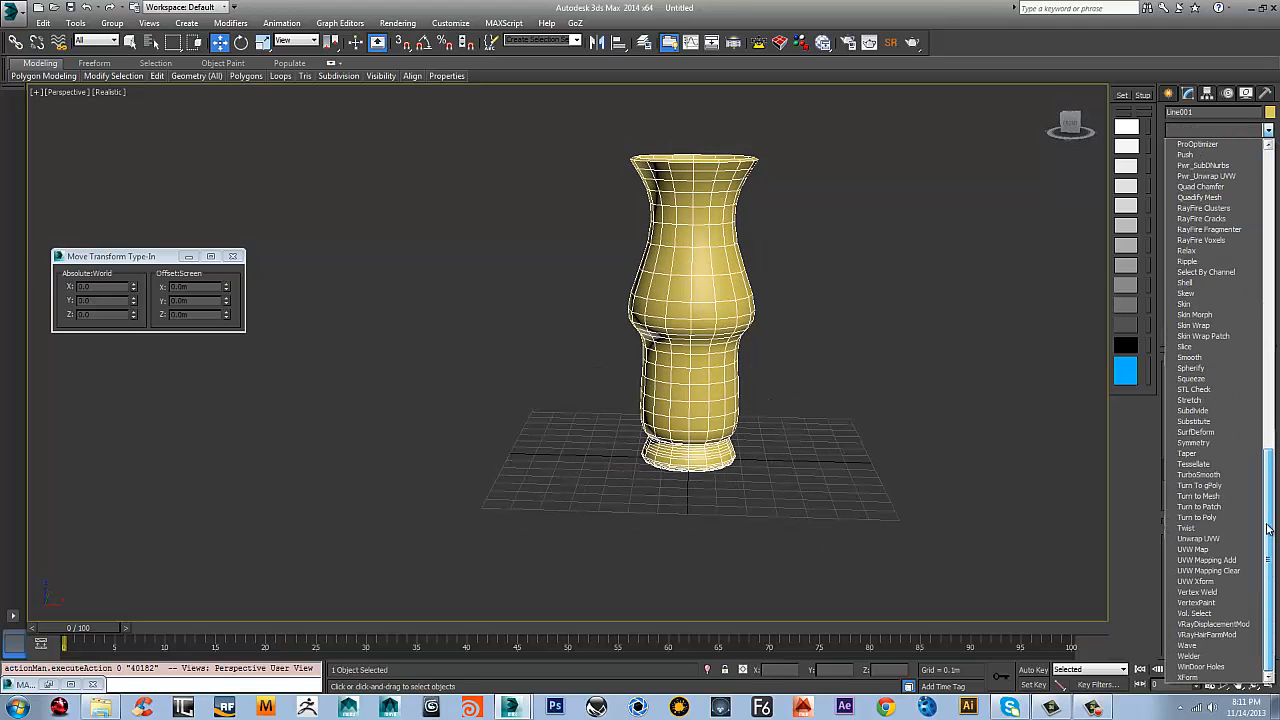
click(1188, 528)
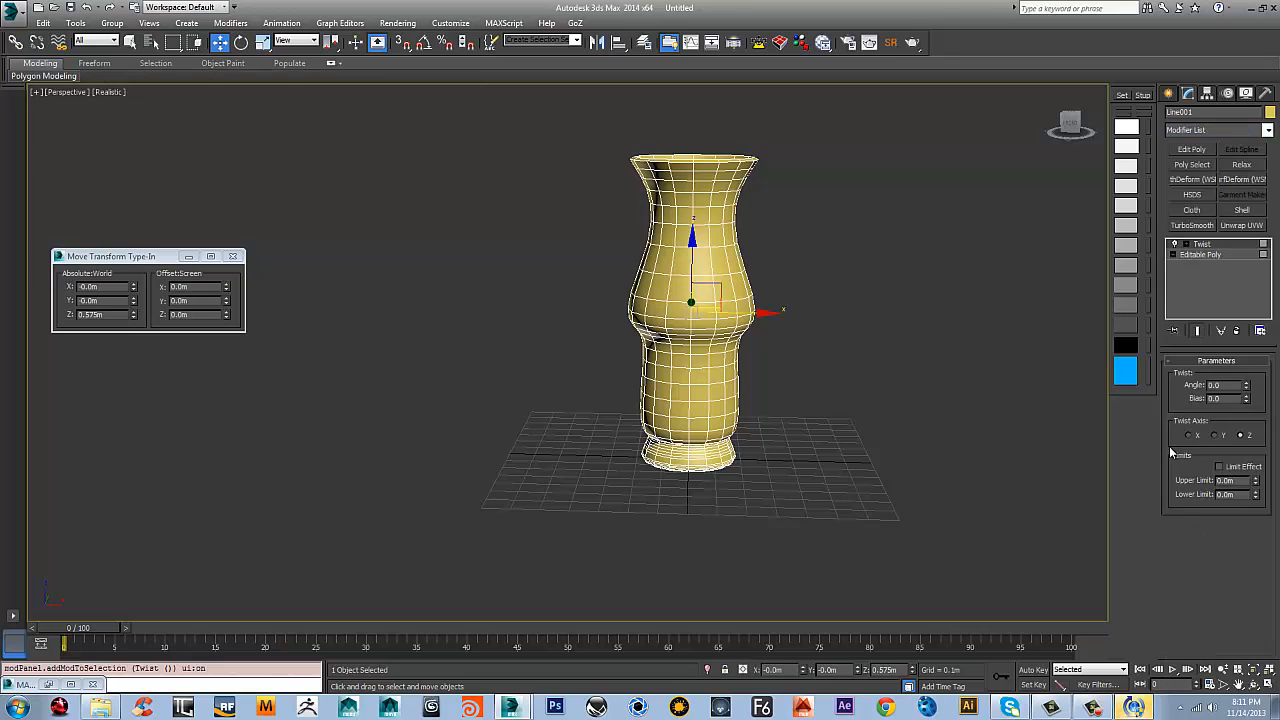
alt+middle_drag(800, 340, 866, 332)
Compare the Editable Poly base and its polygon level with the Twist level of the modifier stack
click(1199, 255)
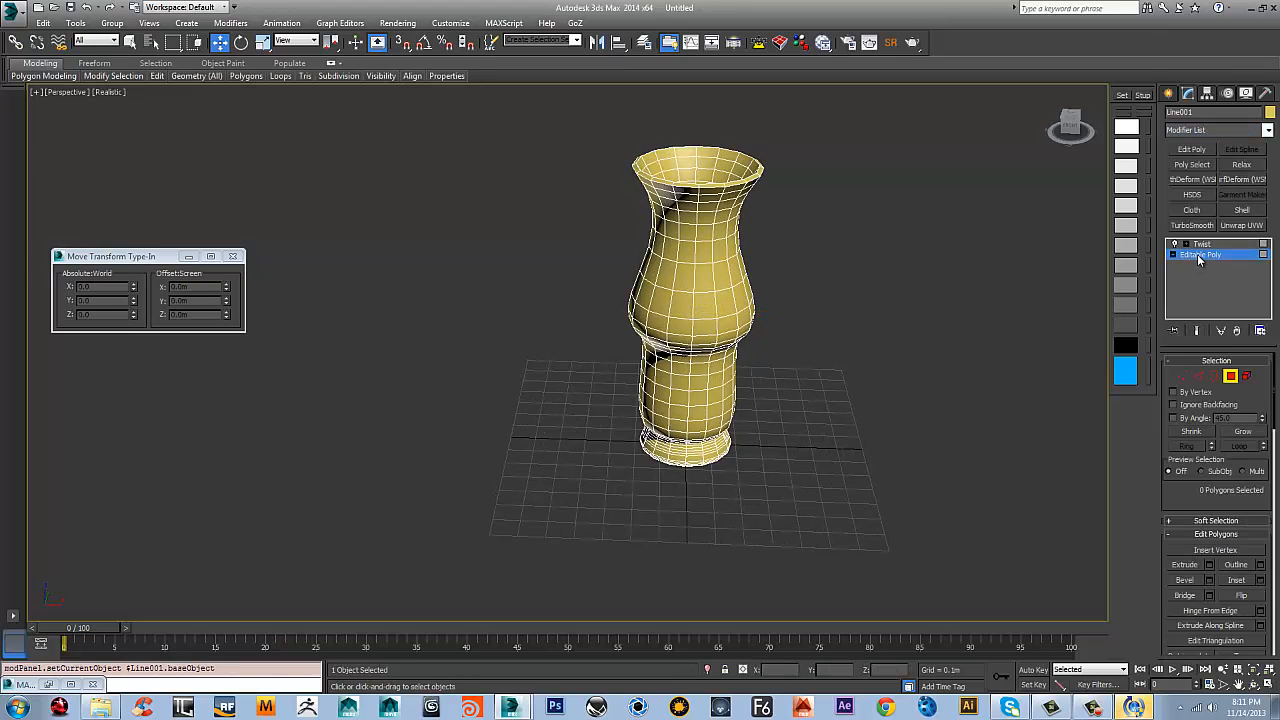
click(1201, 246)
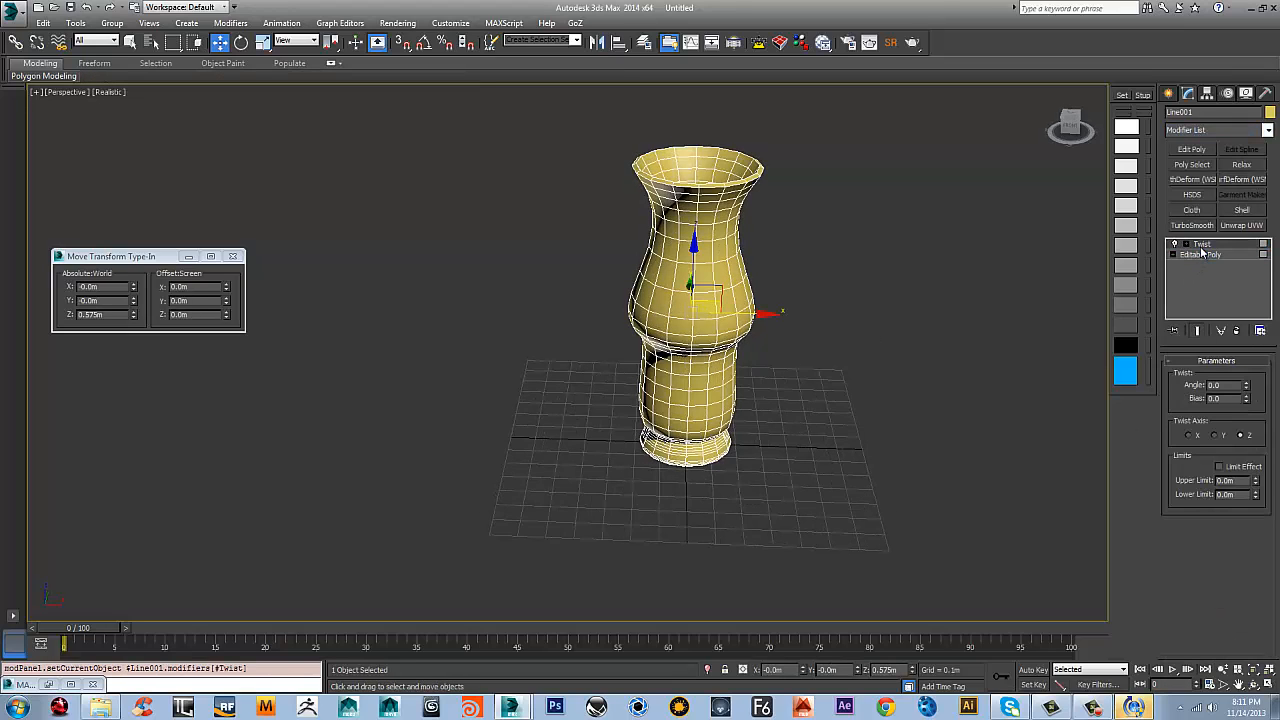
click(1198, 255)
click(1194, 297)
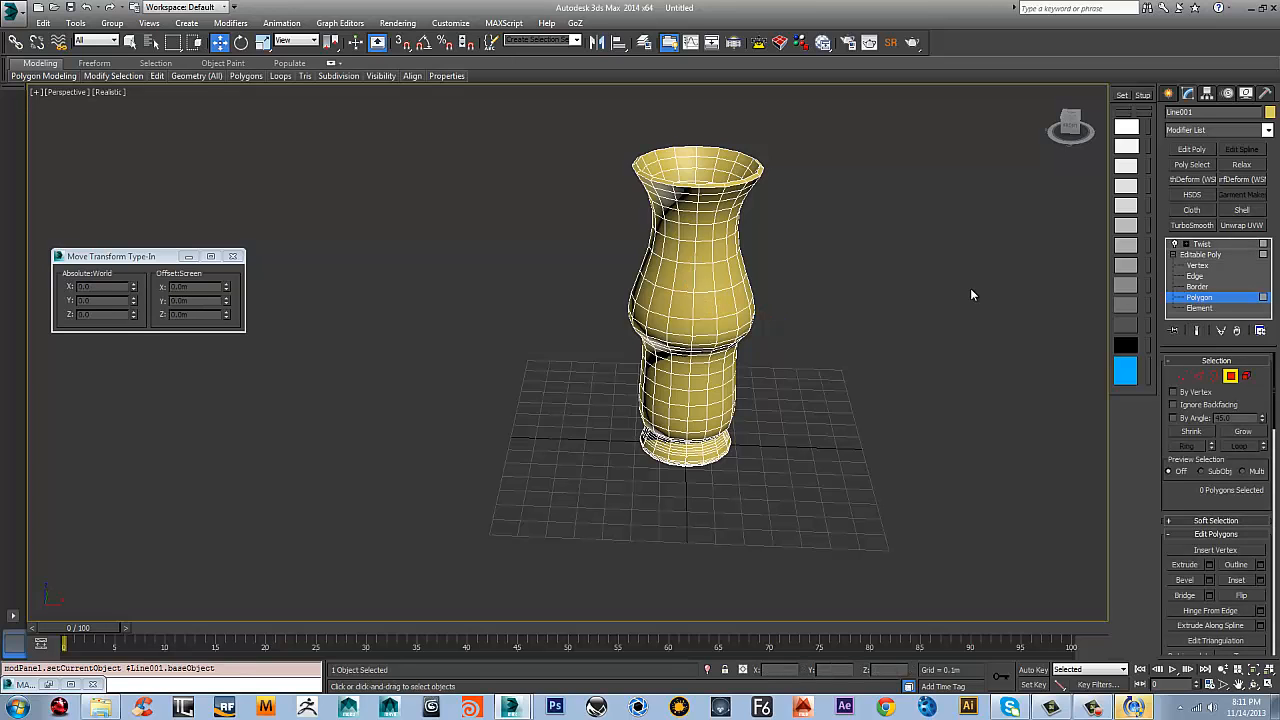
click(1199, 255)
click(1201, 244)
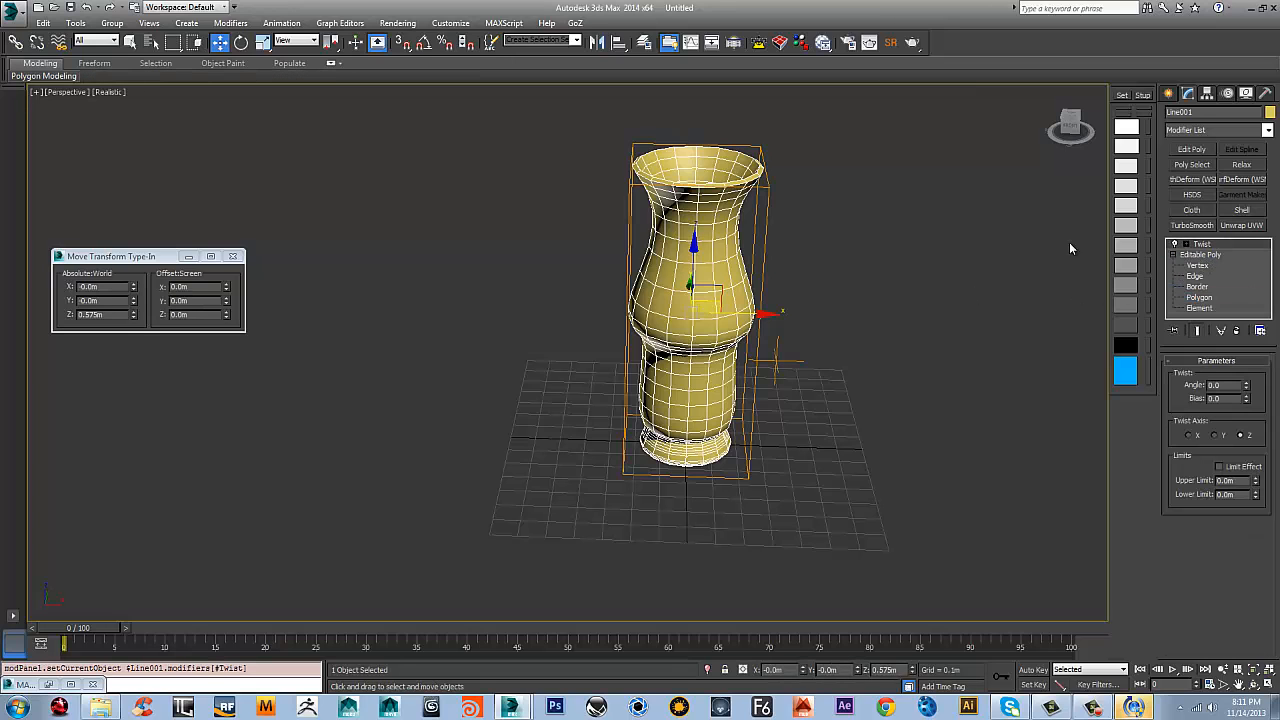
alt+middle_drag(1069, 247, 941, 316)
Align the Twist modifier's center to the vase with Quick Align
click(1187, 245)
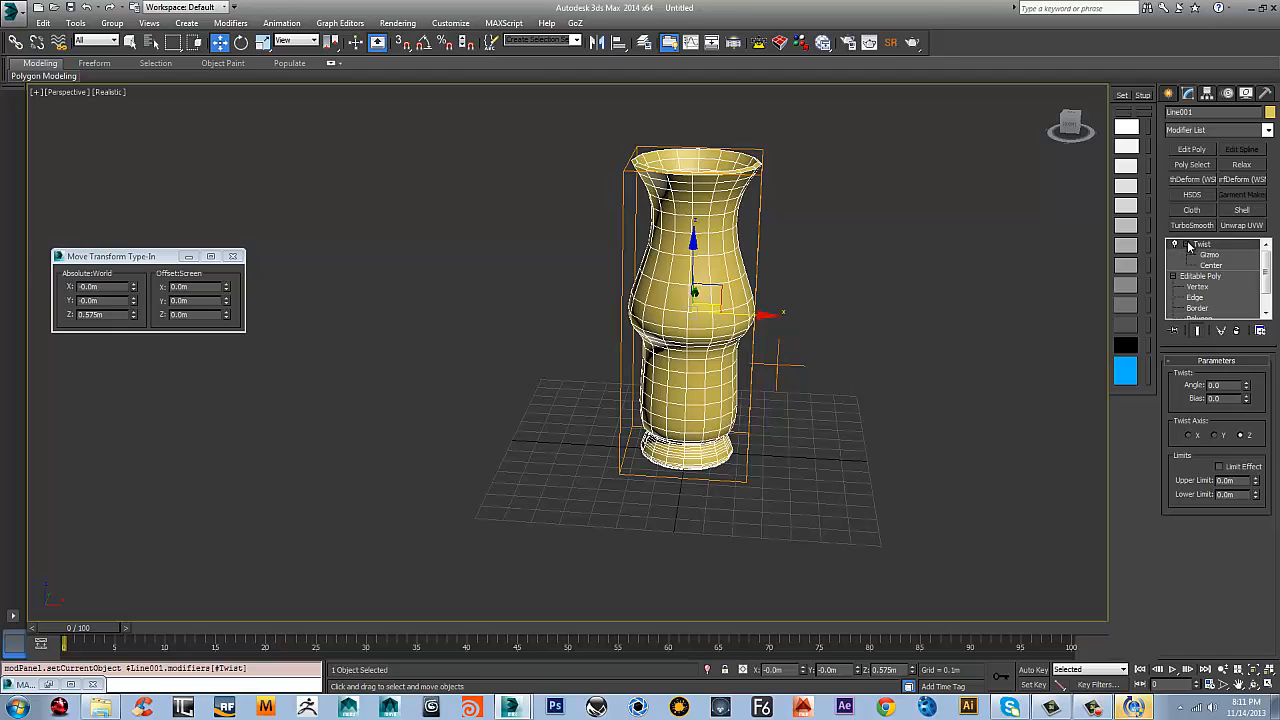
click(1209, 256)
click(1210, 266)
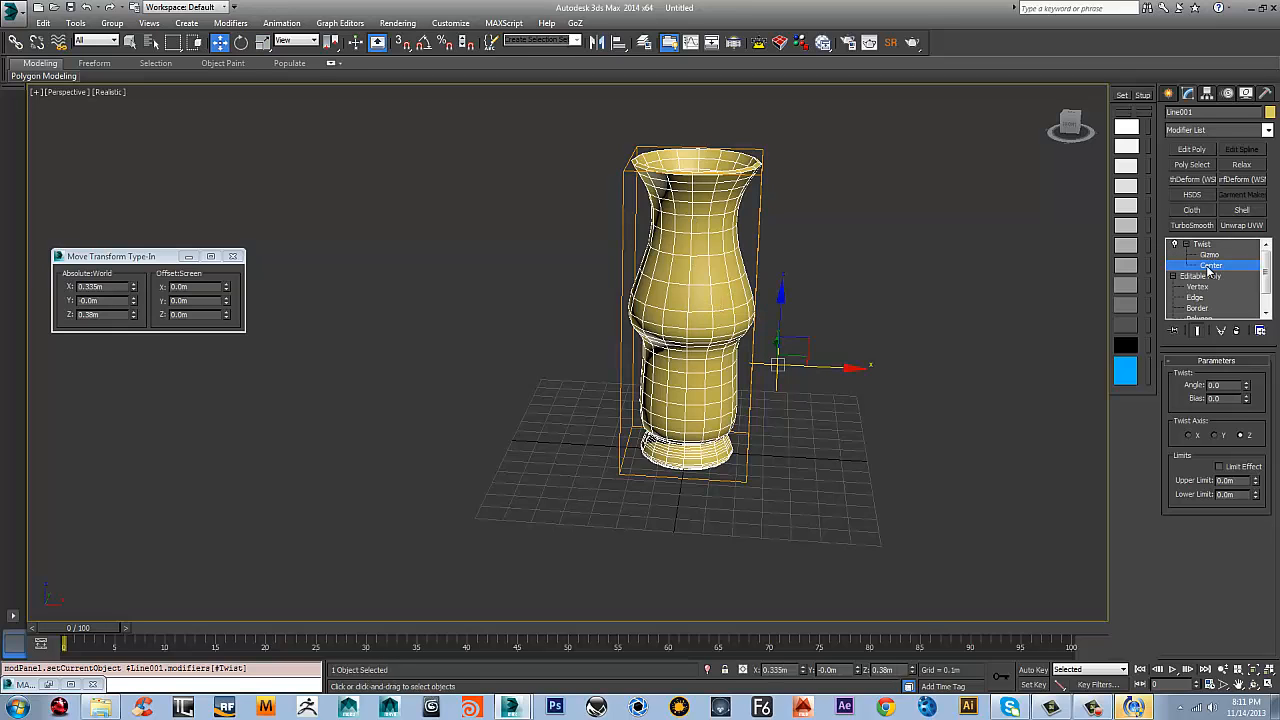
key(shift+a)
click(711, 278)
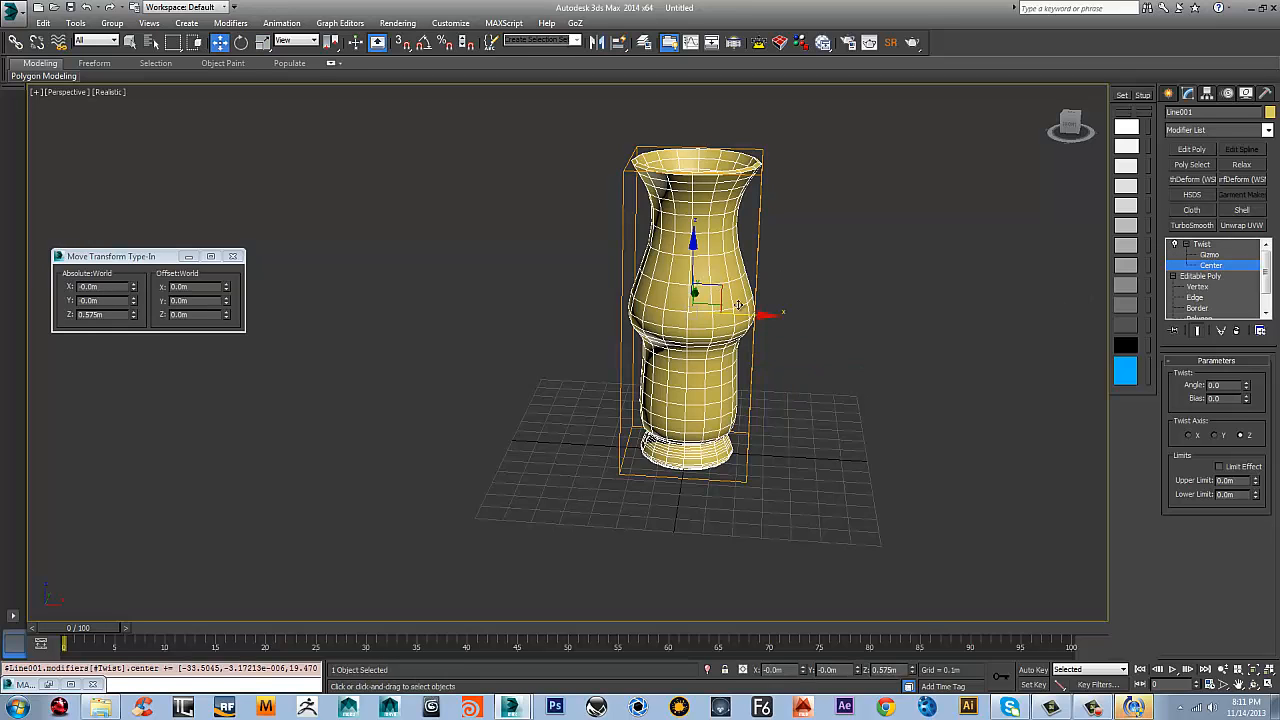
alt+middle_drag(767, 256, 782, 322)
Try a Twist angle of 72.5 about the Z axis and examine the deformed vase from several sides
click(1207, 245)
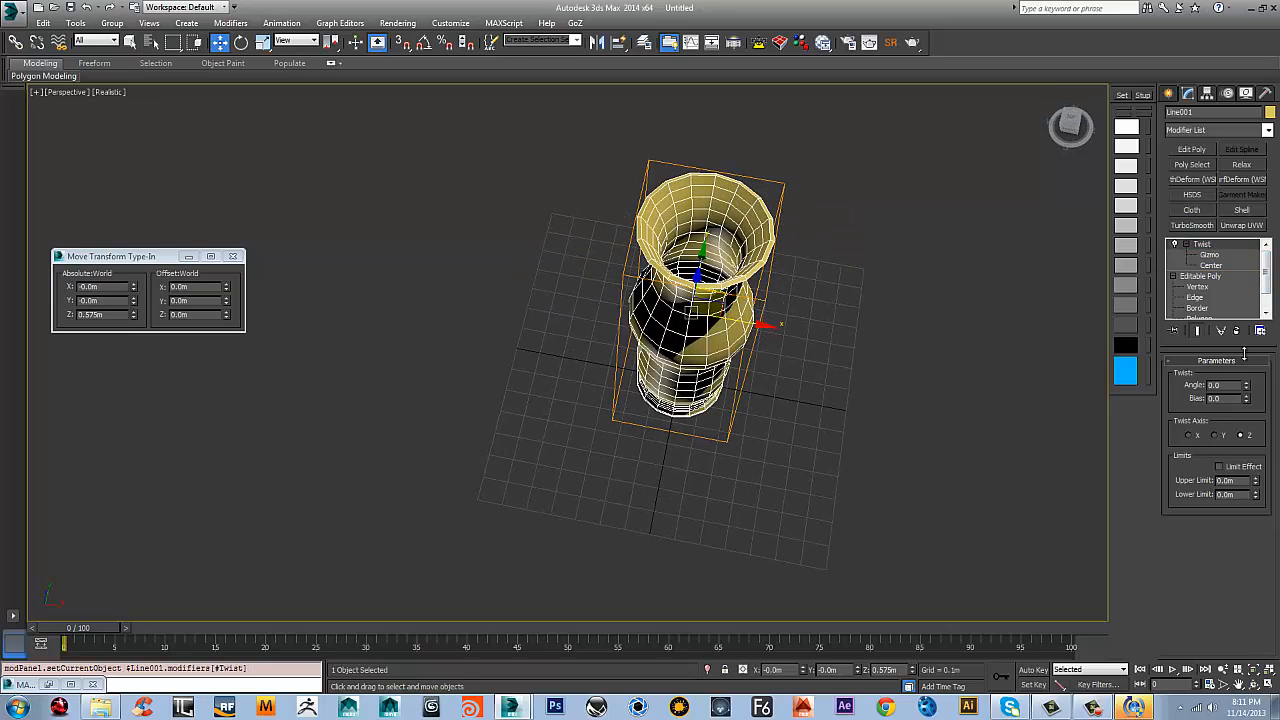
drag(1254, 384, 1254, 300)
alt+middle_drag(918, 380, 894, 277)
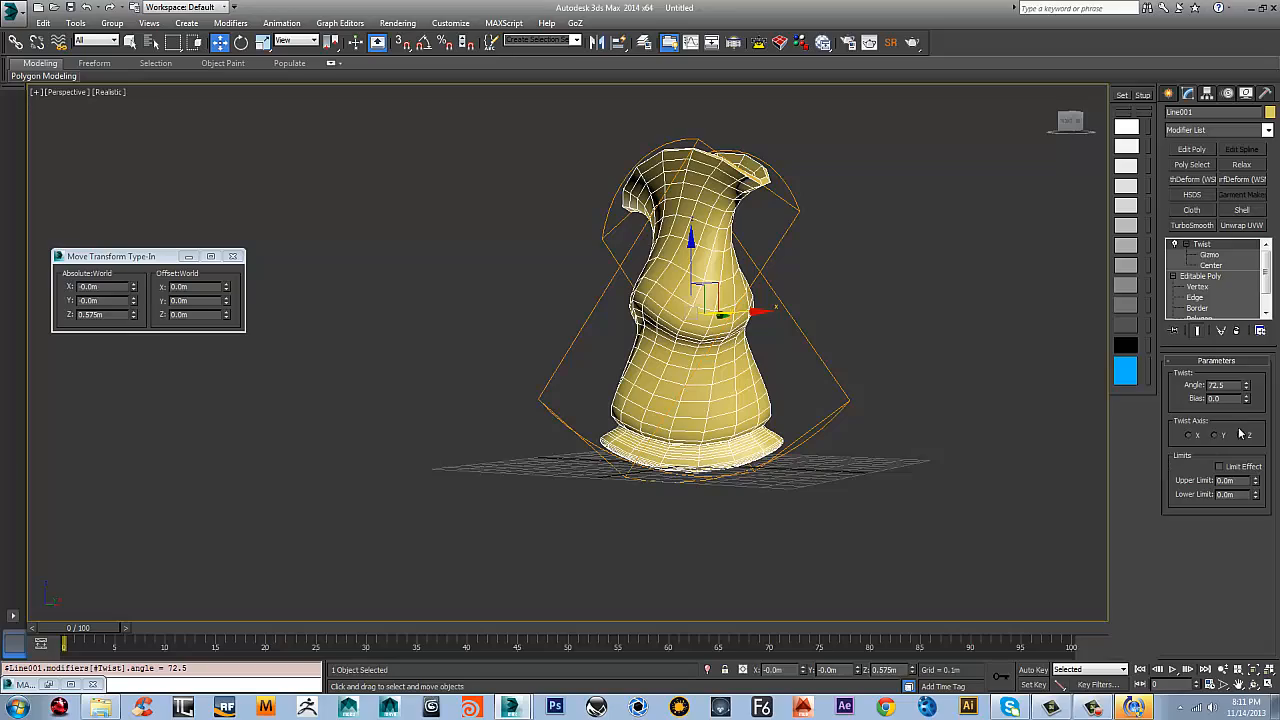
alt+middle_drag(900, 399, 1016, 434)
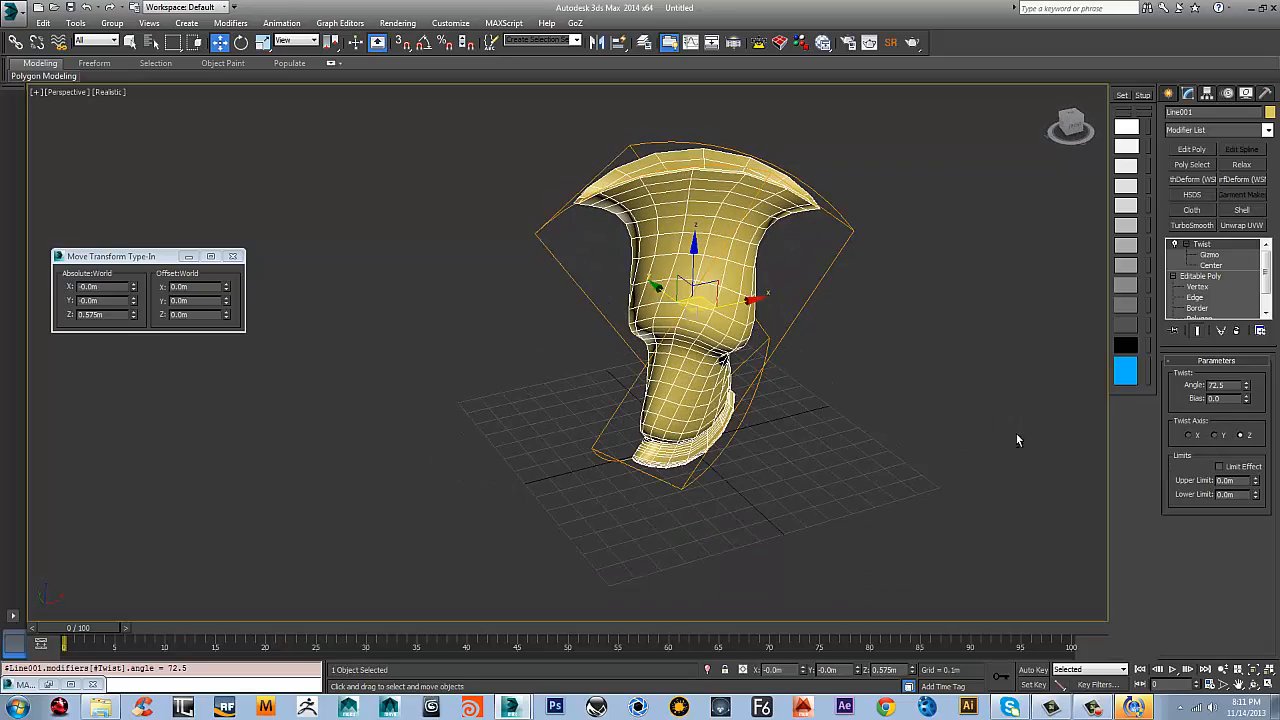
Set the Twist axis to Y and the angle to 170.5
click(1188, 436)
click(1218, 436)
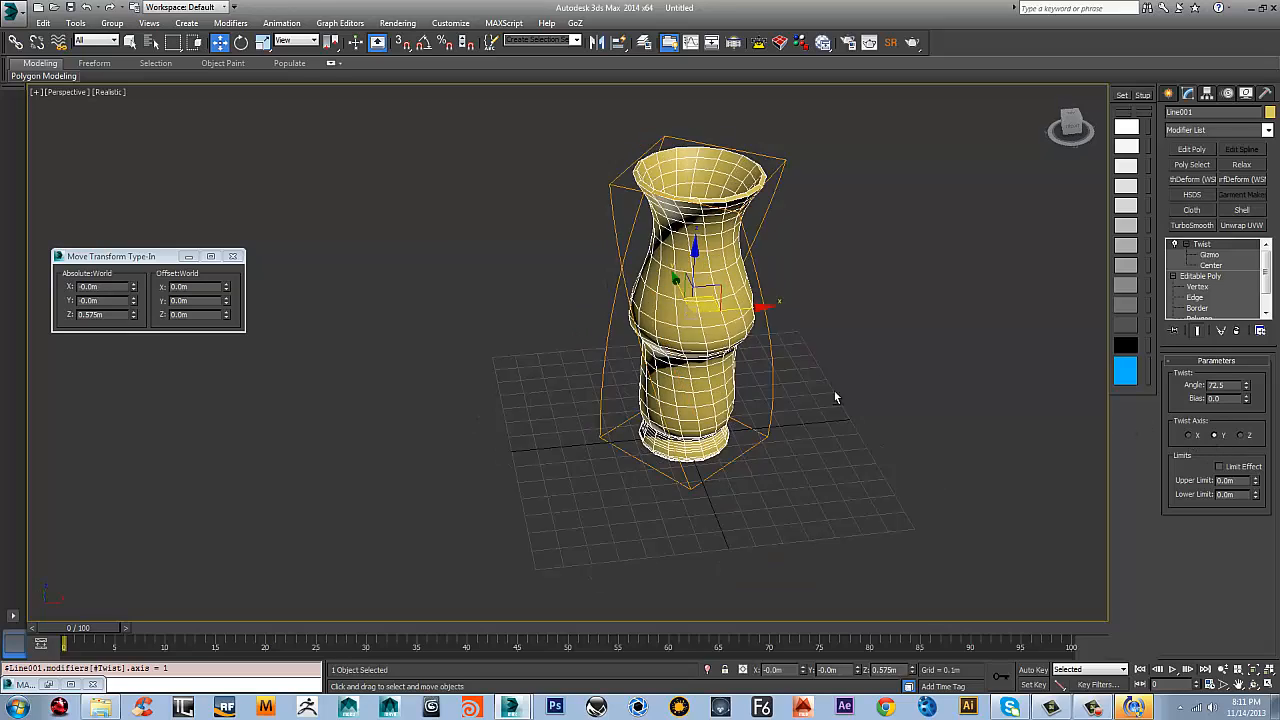
alt+middle_drag(834, 391, 930, 400)
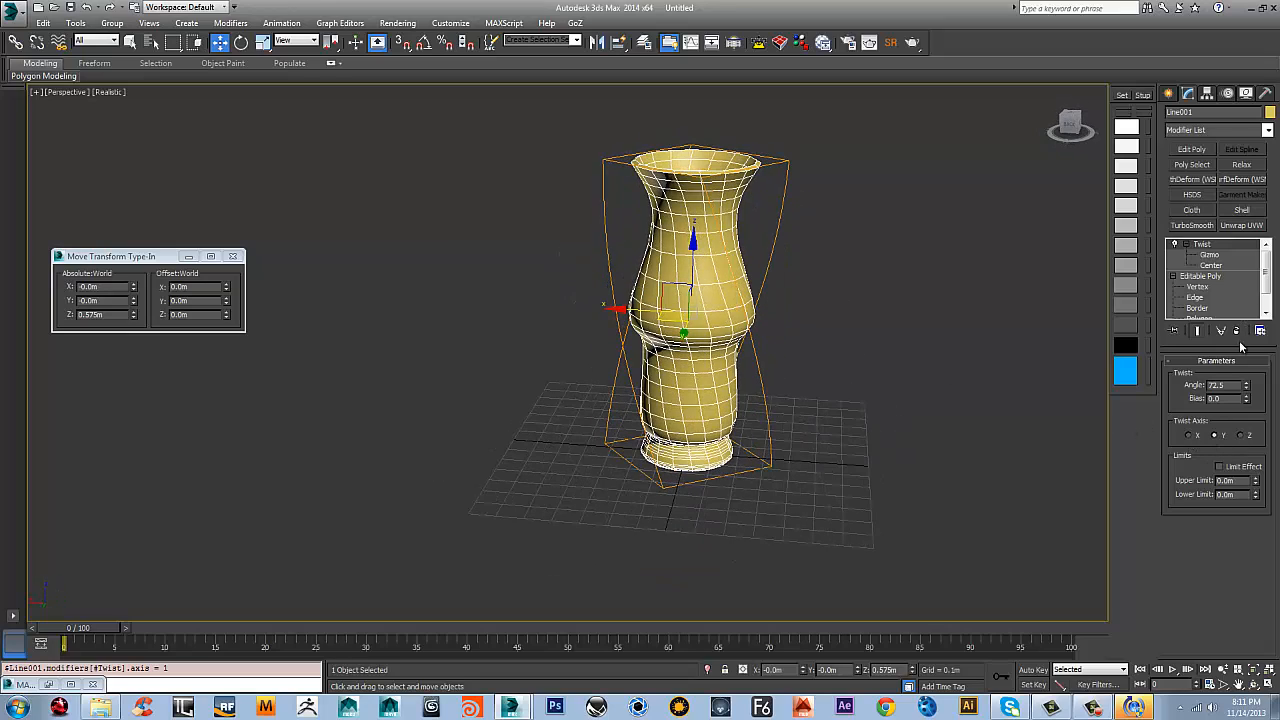
drag(1247, 392, 1242, 255)
alt+middle_drag(781, 272, 578, 249)
Select evenly spaced vertical edges around the vase's neck with Dot Ring and extend them to full edge loops
click(1196, 297)
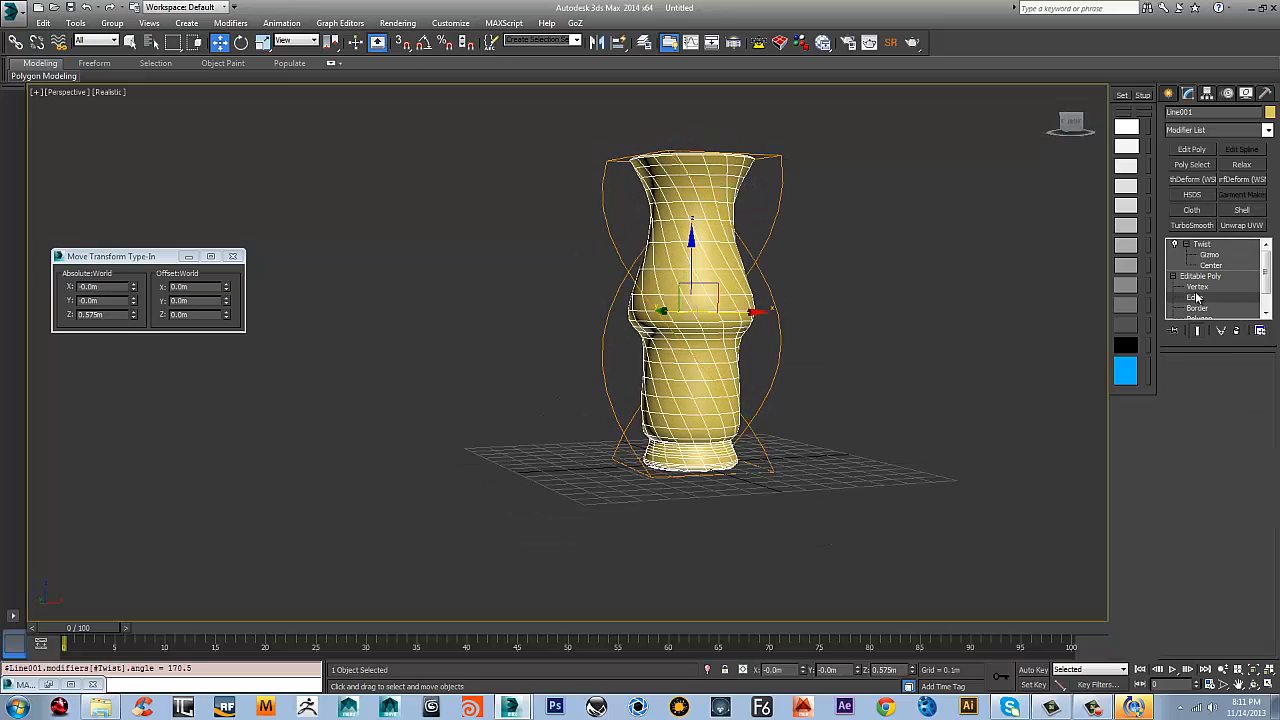
key(z)
click(704, 232)
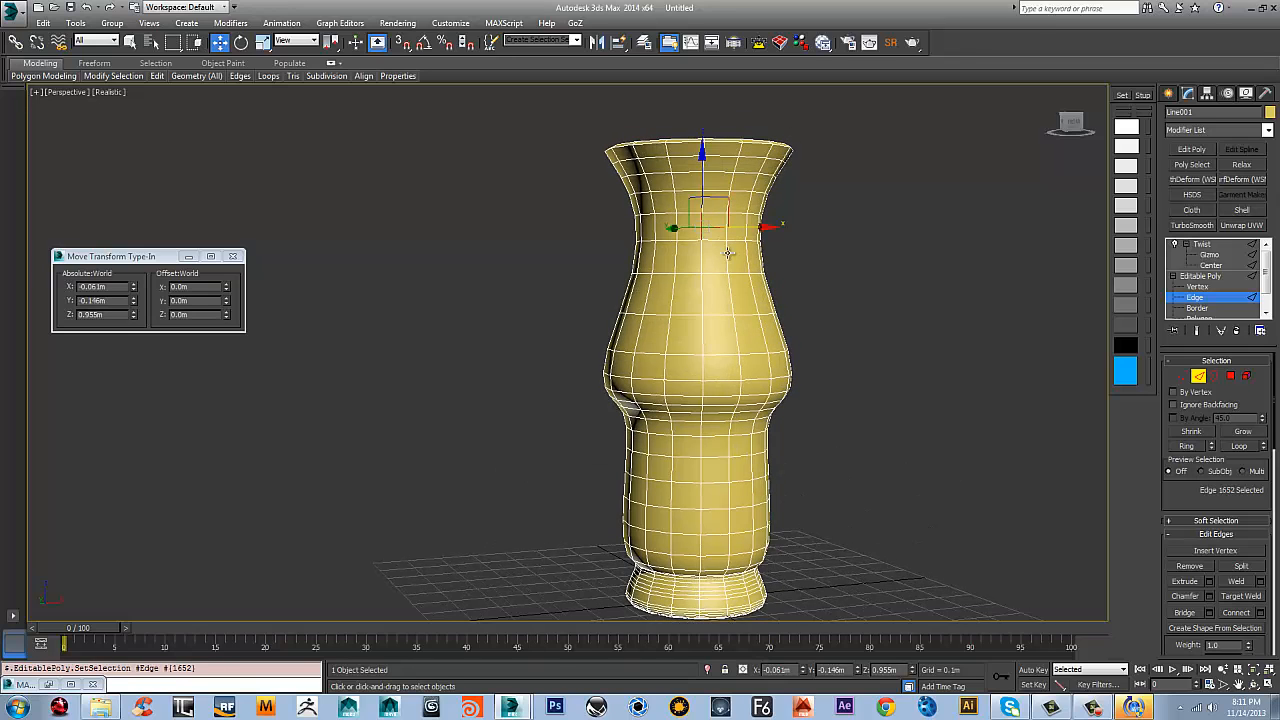
alt+middle_drag(704, 232, 757, 261)
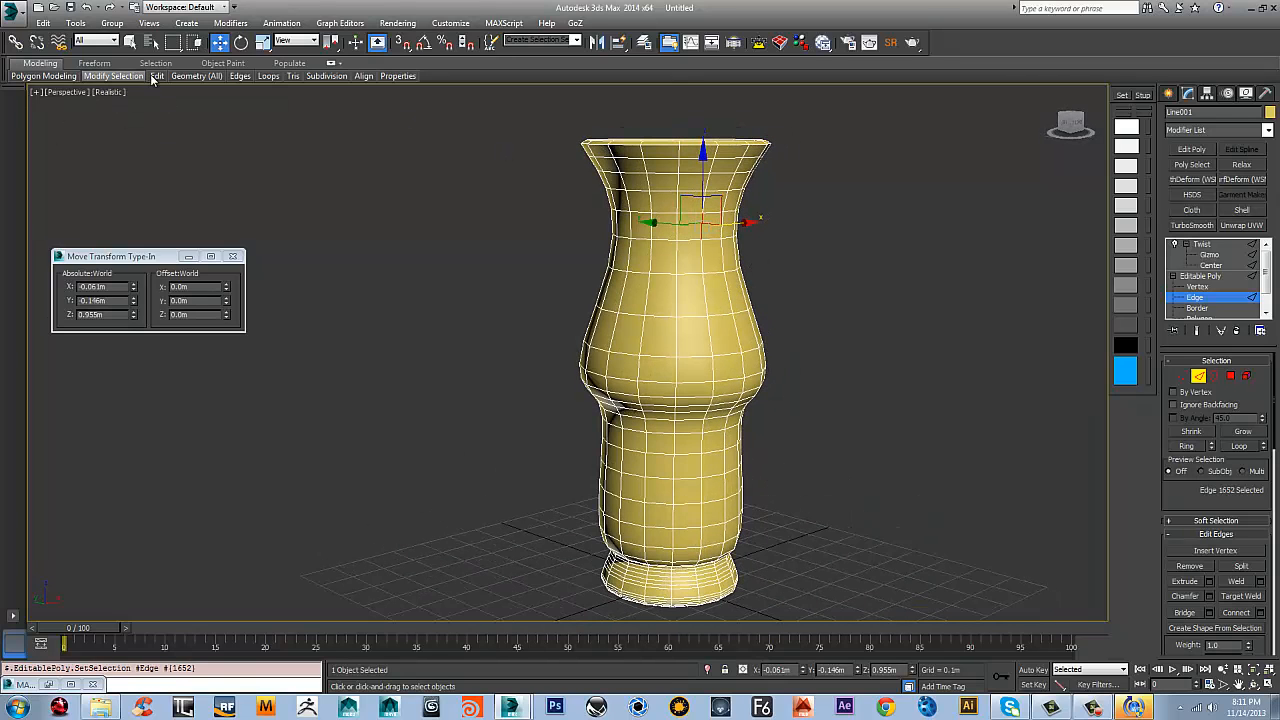
mouse_move(99, 77)
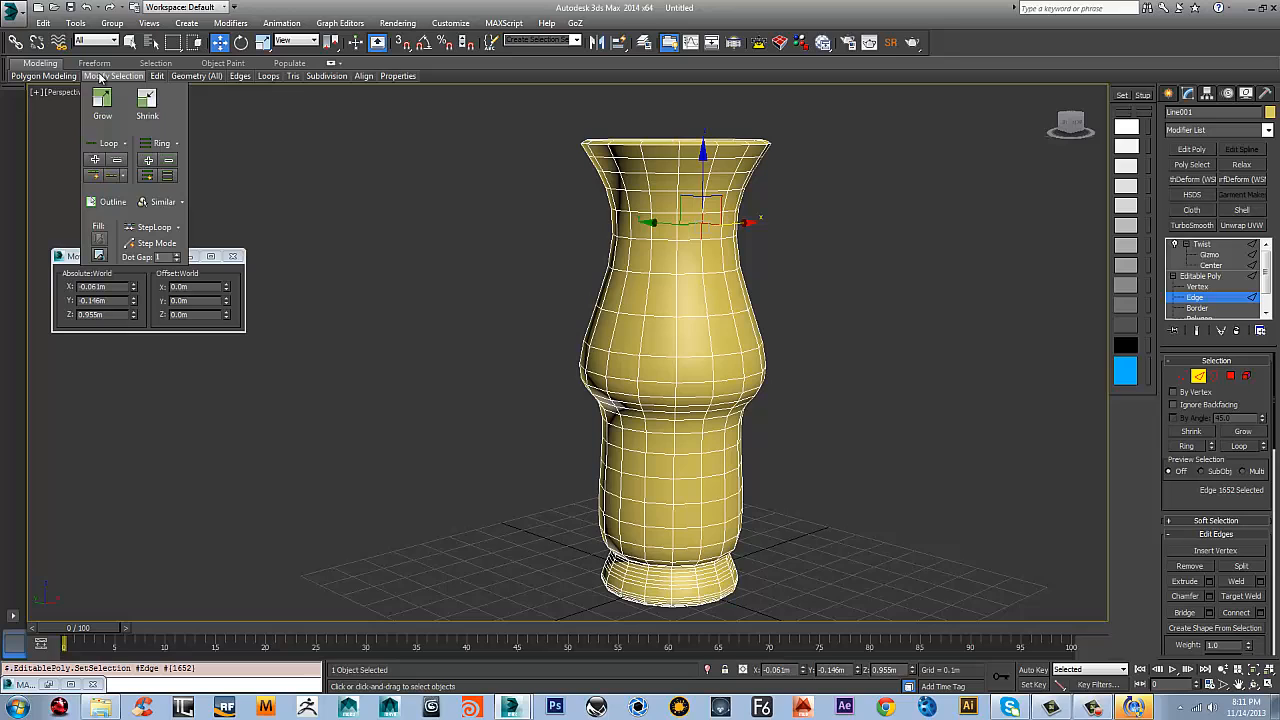
click(166, 177)
alt+middle_drag(631, 268, 689, 274)
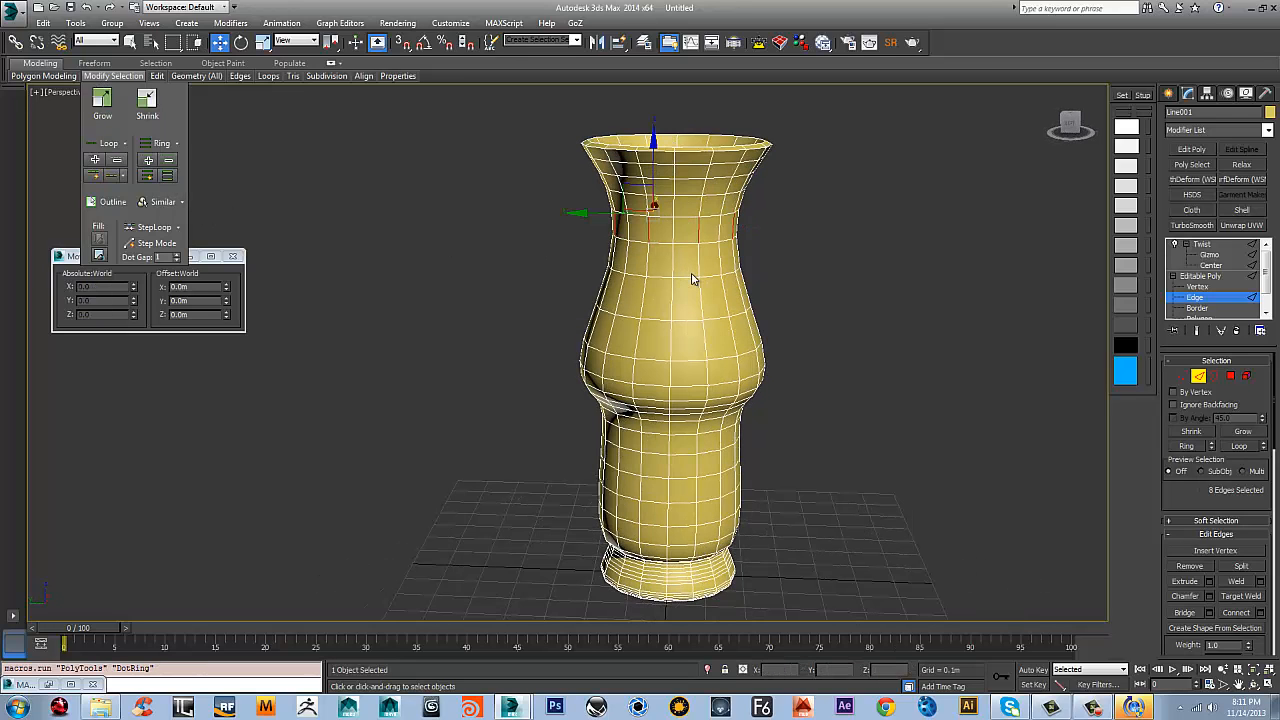
key(alt+l)
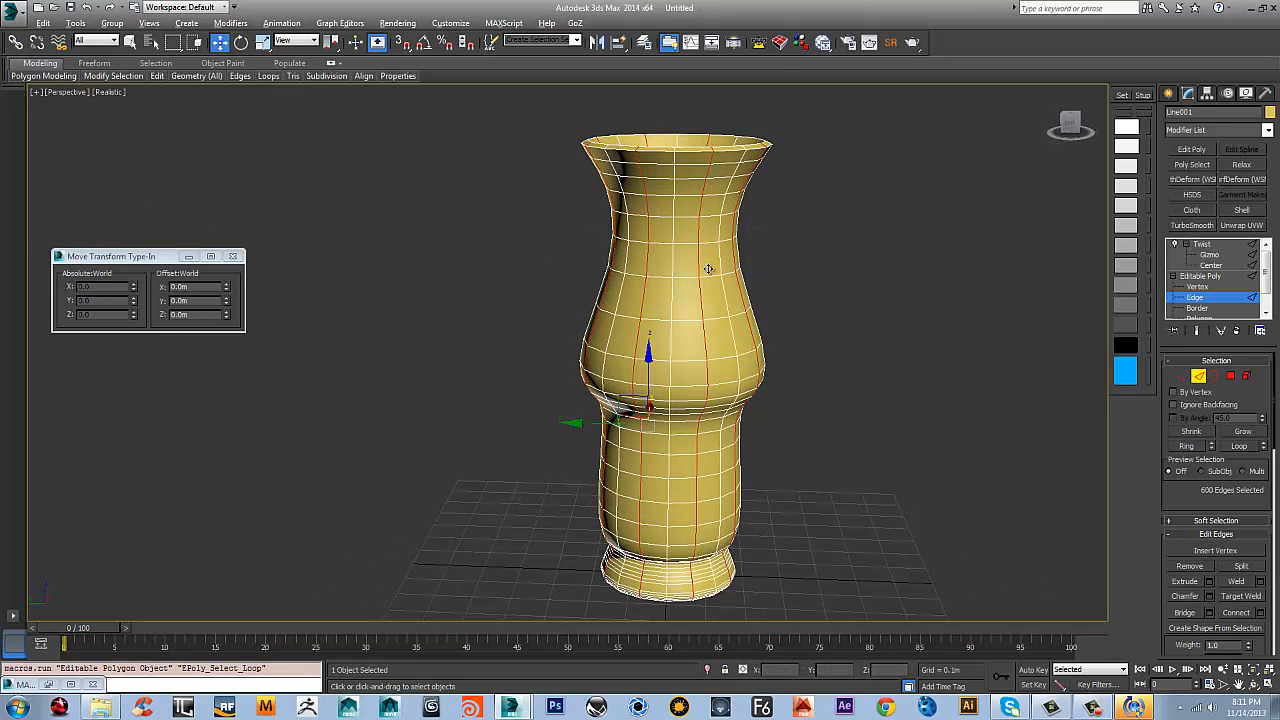
Deselect the loop edges in two horizontal bands, one across the lower body and one between the neck and the belly
click(1070, 124)
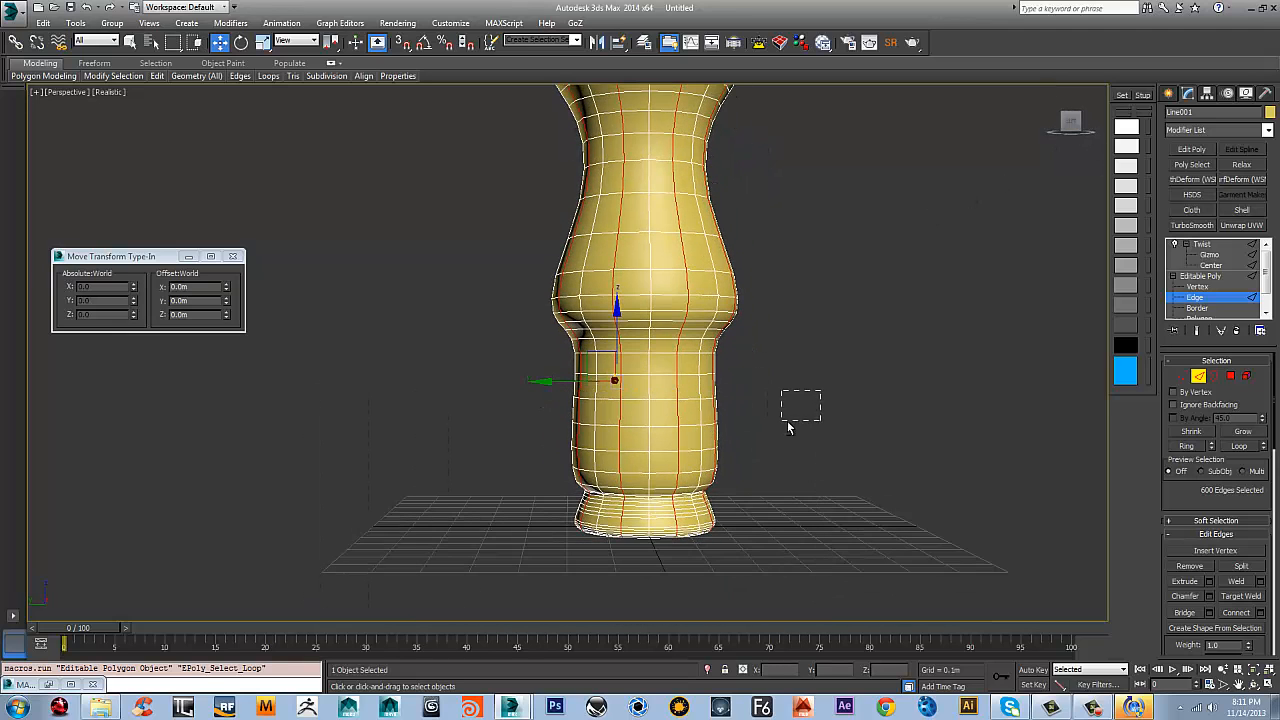
middle_drag(761, 436, 765, 371)
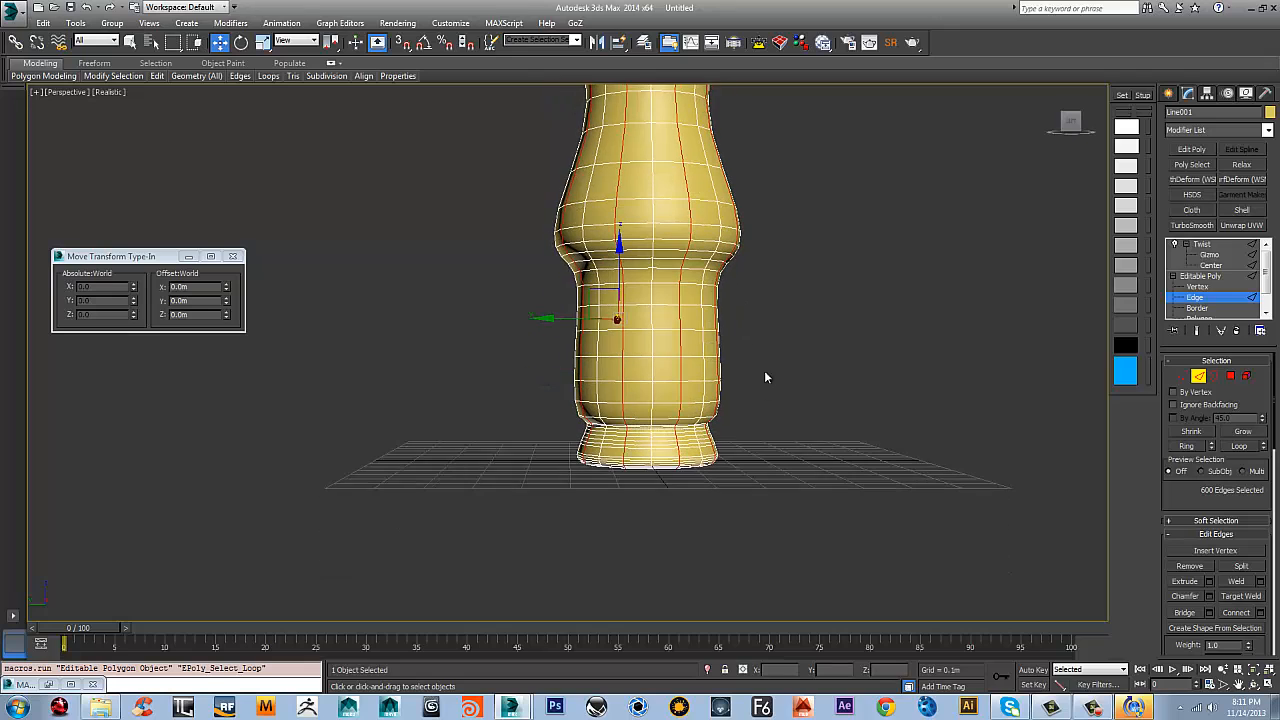
drag(475, 545, 572, 500)
middle_drag(738, 328, 740, 365)
alt+drag(531, 377, 529, 389)
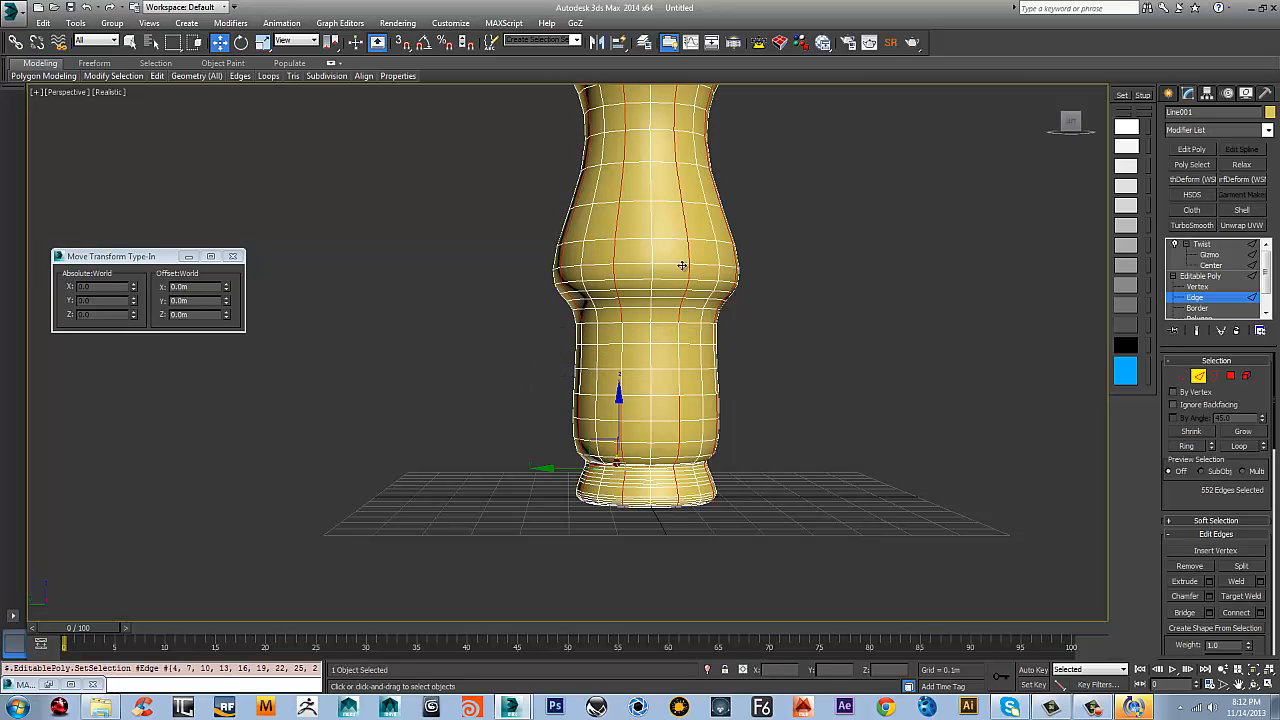
middle_drag(715, 244, 711, 314)
alt+click(724, 226)
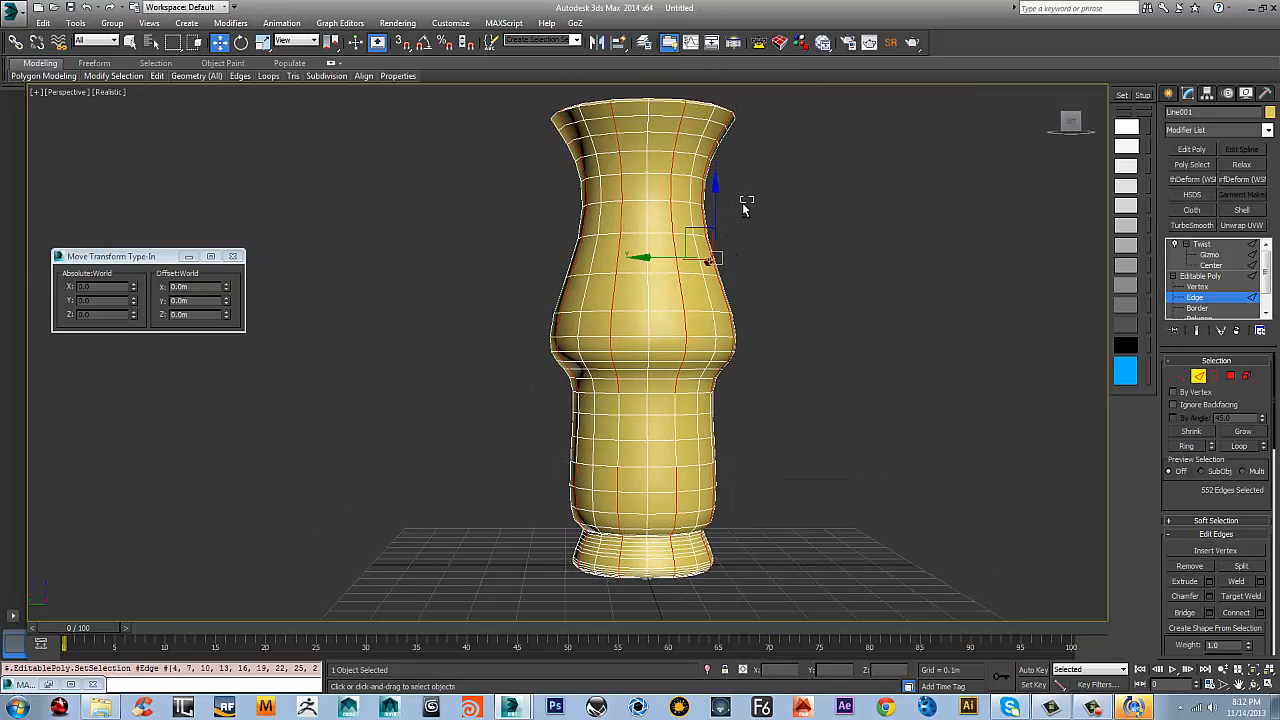
alt+drag(752, 196, 497, 258)
Extrude the selected vertical edge segments around the vase into narrow strips and clear the edge selection
scroll(653, 218, down, 5)
scroll(653, 218, up, 3)
alt+middle_drag(653, 218, 640, 270)
scroll(672, 254, up, 5)
alt+middle_drag(766, 334, 854, 287)
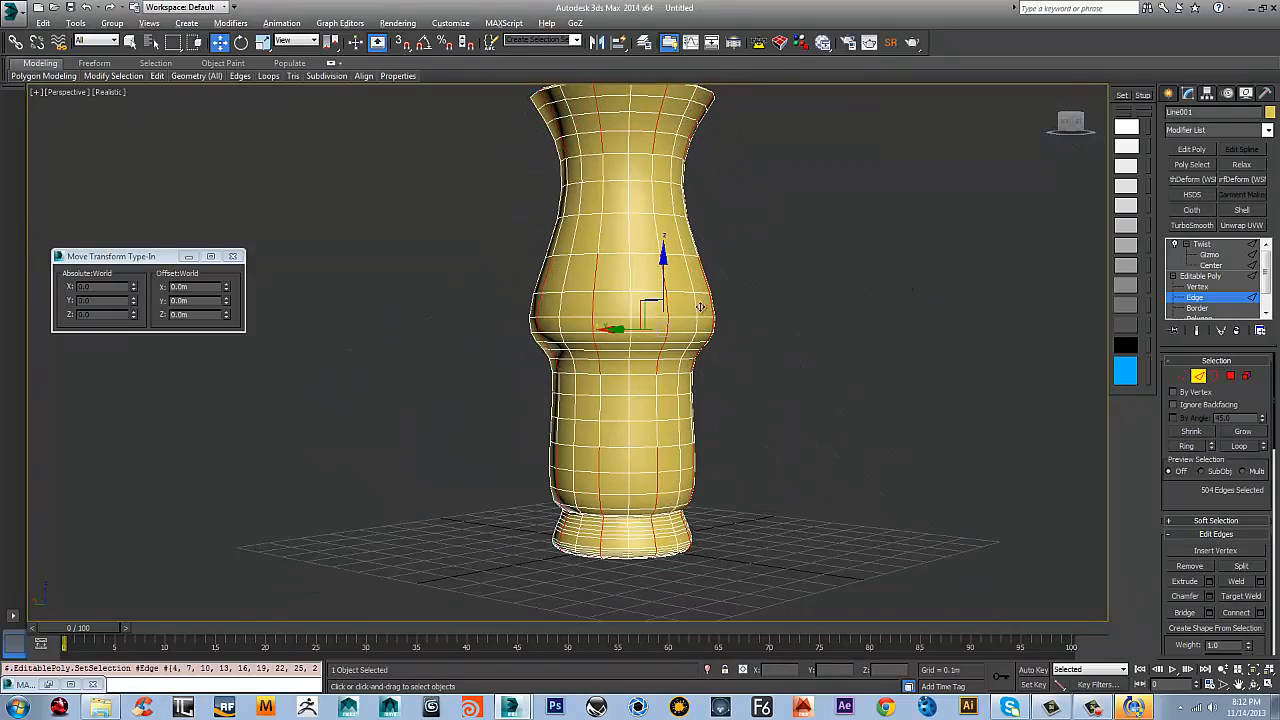
scroll(685, 320, up, 4)
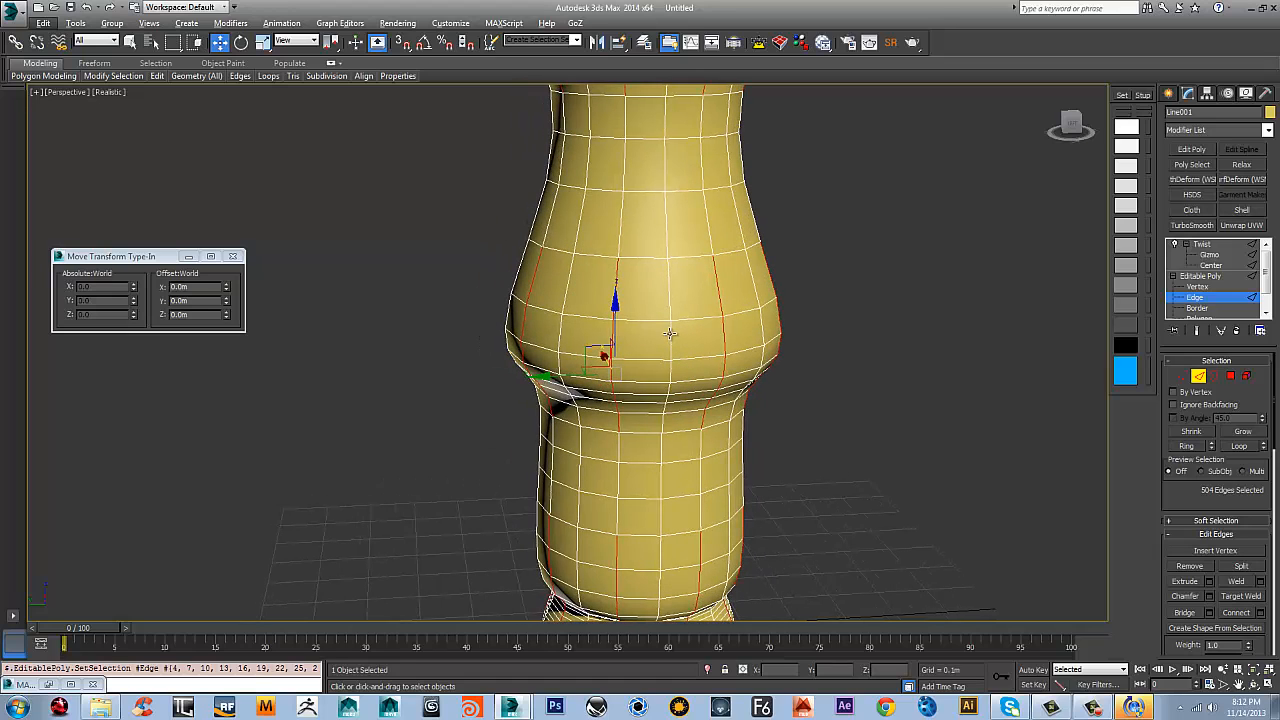
key(shift+e)
scroll(618, 283, up, 2)
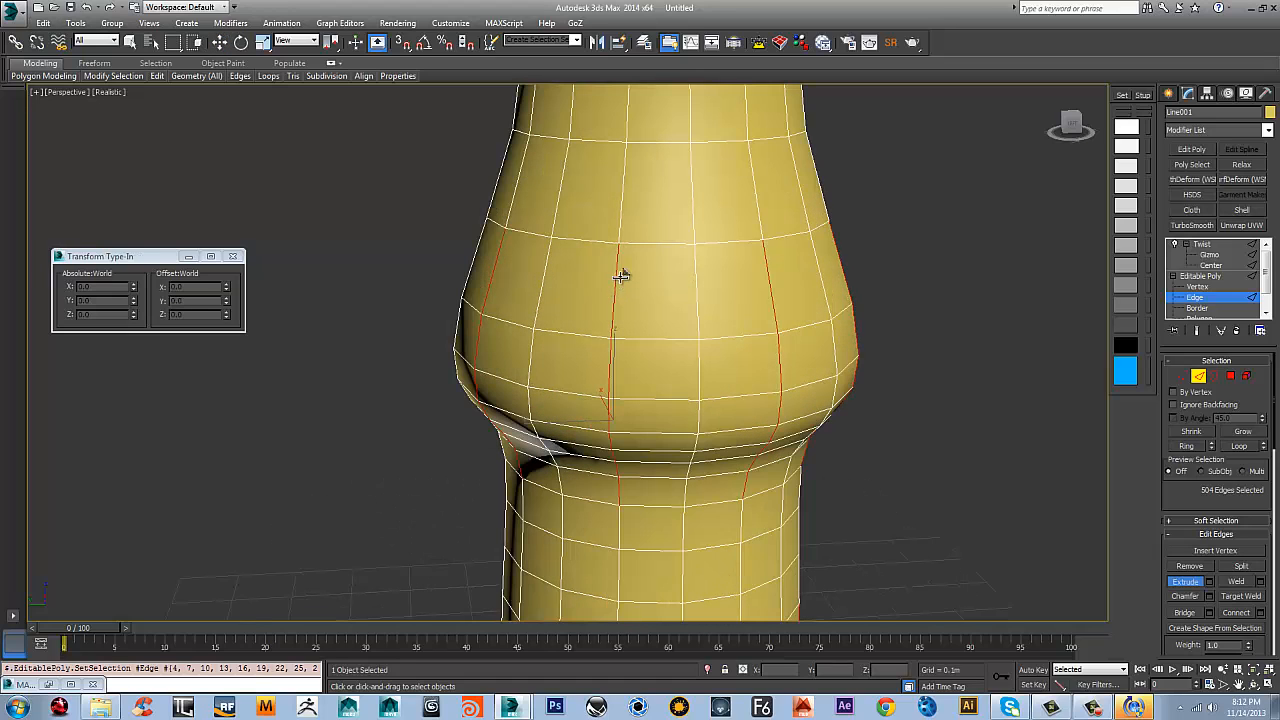
mouse_move(618, 275)
mouse_down()
mouse_move(622, 296)
mouse_move(619, 268)
mouse_move(624, 277)
mouse_up()
alt+middle_drag(637, 266, 832, 244)
scroll(667, 230, down, 6)
key(w)
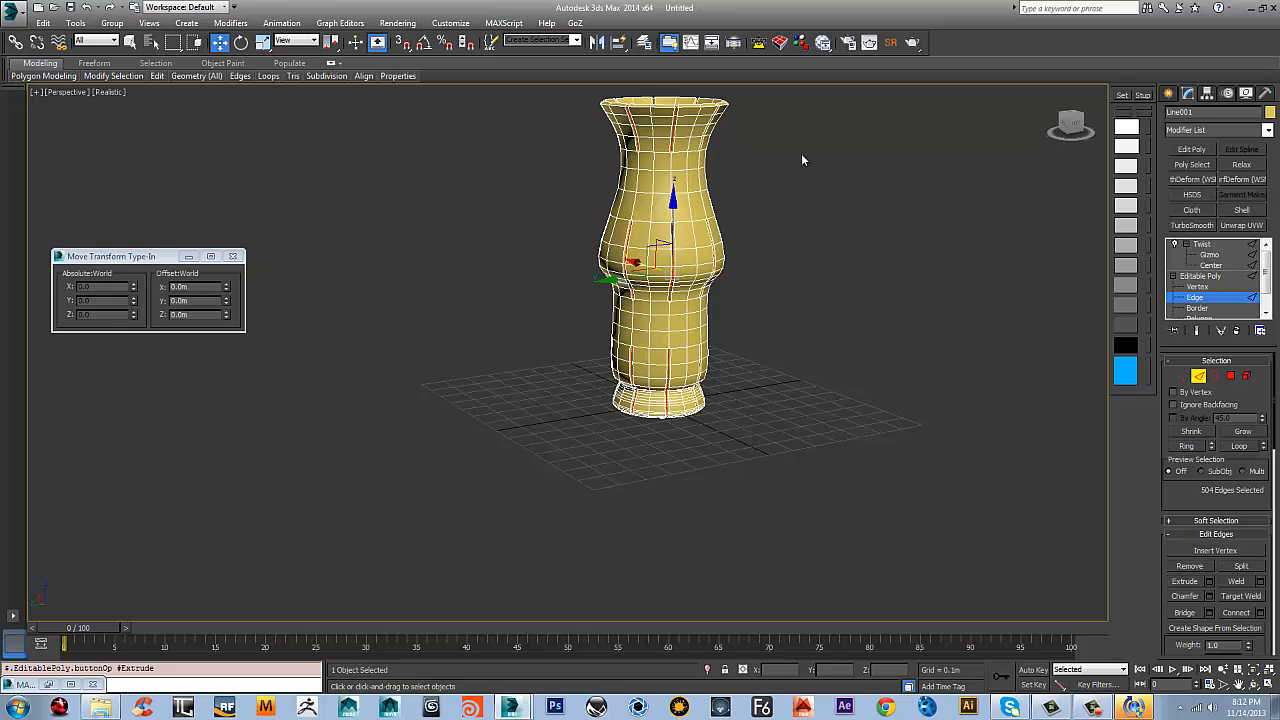
click(801, 155)
Return to the Twist modifier and turn on edged faces to examine the extruded strips on the twisted vase
scroll(778, 183, up, 3)
middle_drag(776, 188, 766, 273)
click(1200, 276)
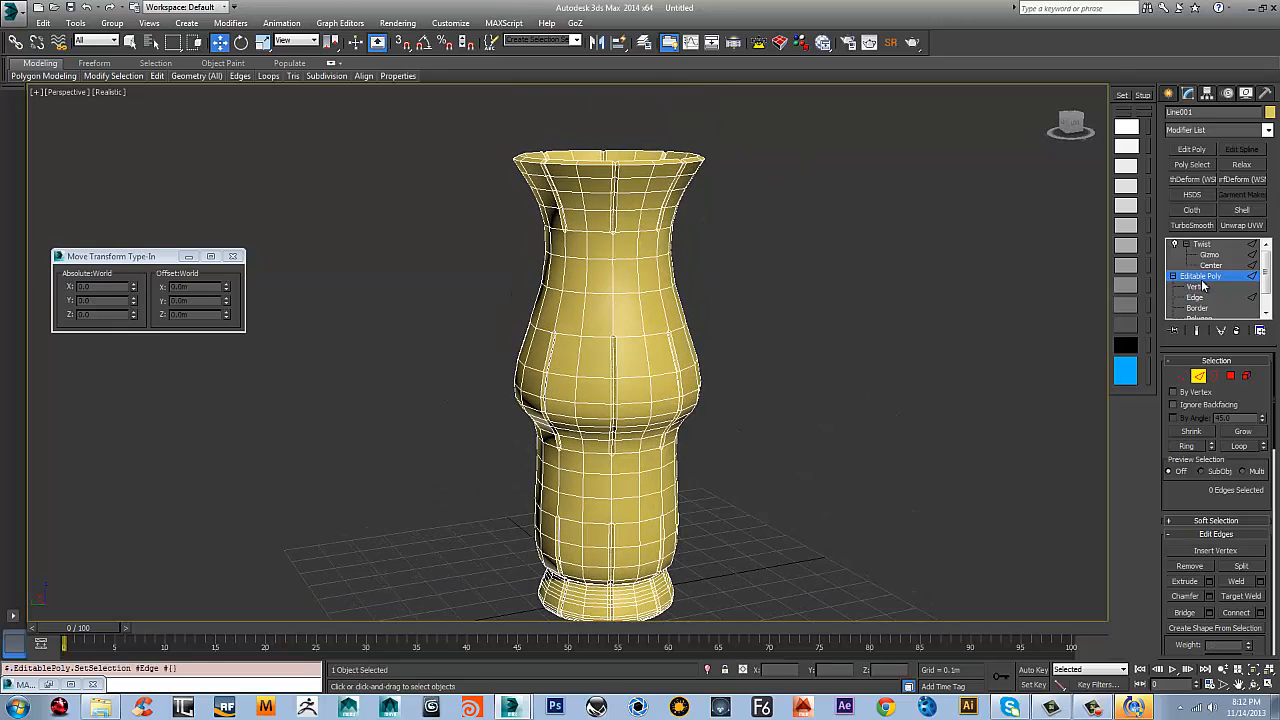
click(1204, 246)
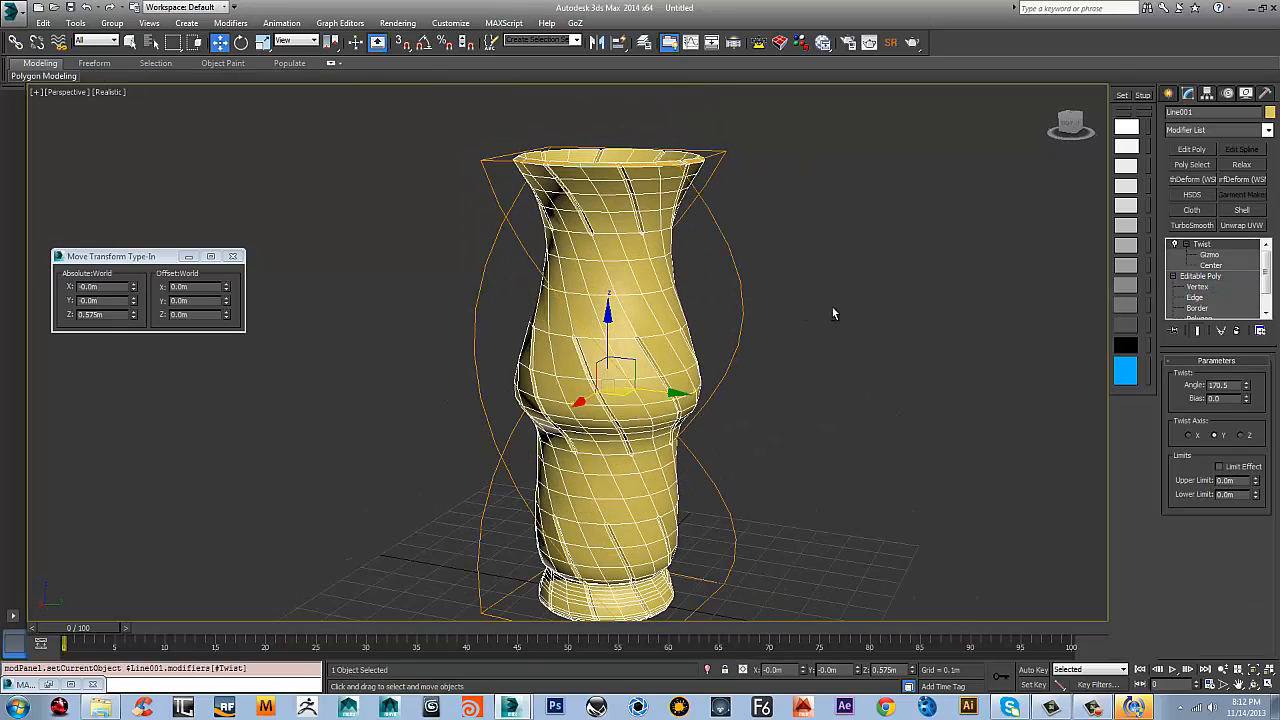
key(F4)
scroll(631, 286, up, 3)
scroll(630, 288, down, 3)
alt+middle_drag(630, 288, 592, 262)
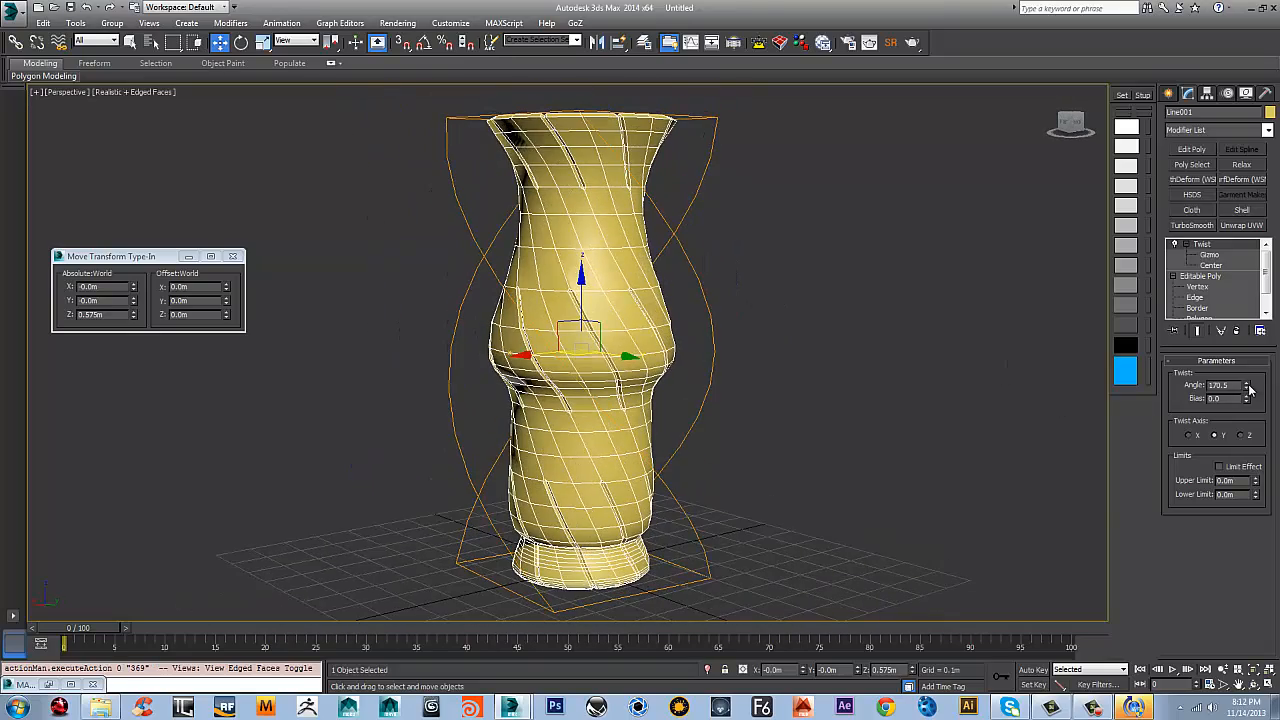
Set the Twist angle to 241.85 and stack Edit Poly and TurboSmooth modifiers on the vase
drag(1248, 390, 1193, 384)
alt+middle_drag(680, 345, 995, 304)
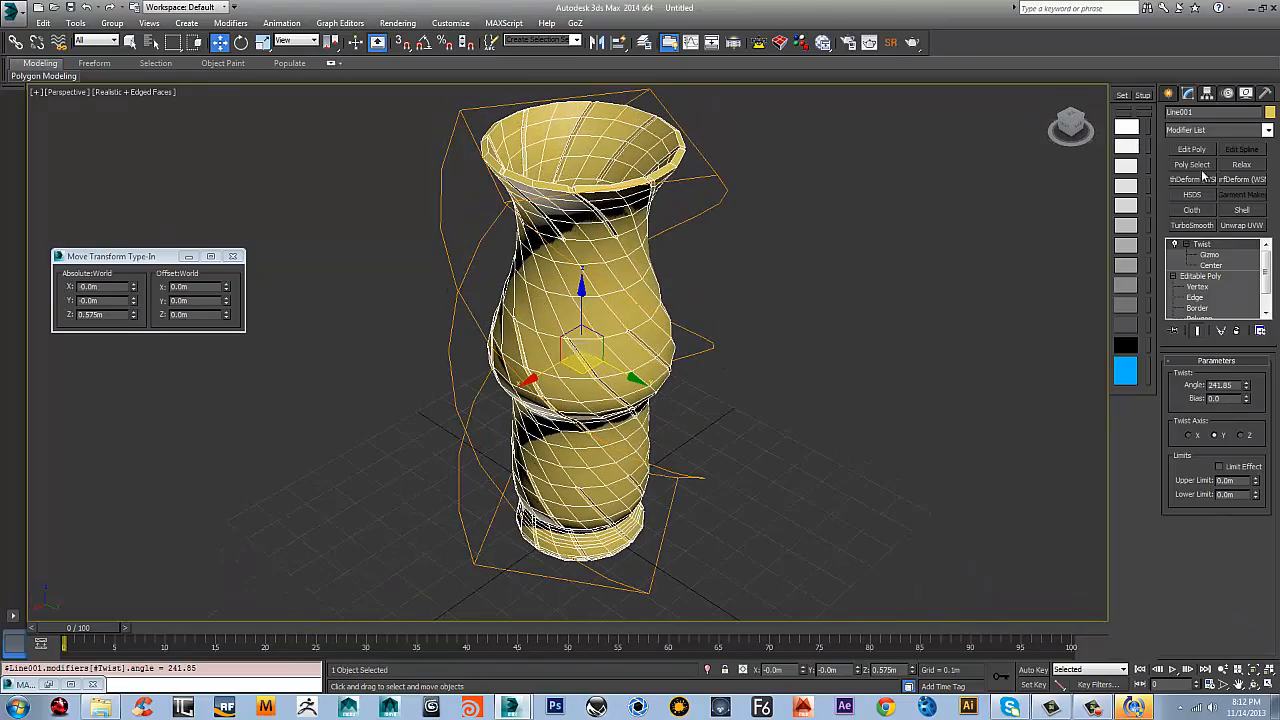
click(1192, 149)
alt+middle_drag(693, 303, 870, 270)
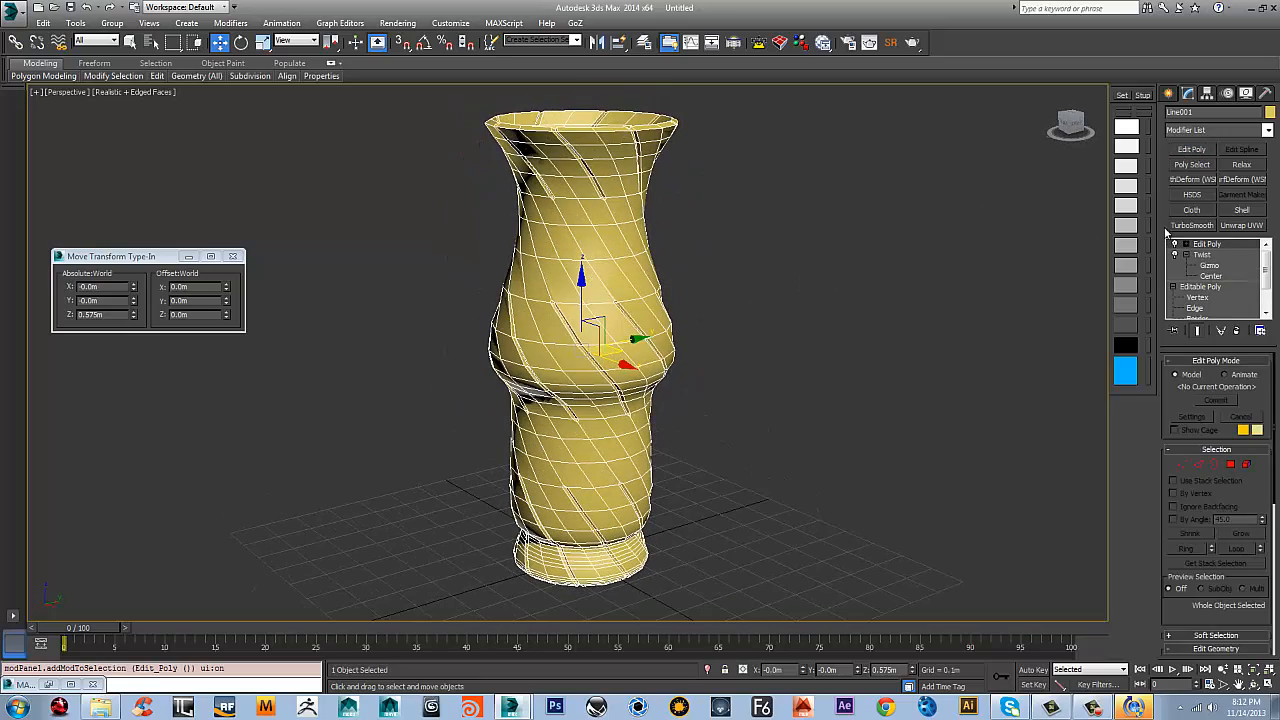
click(1192, 225)
Deselect the vase, hide the edged faces and examine the smoothed spiral strips in perspective and front views
click(806, 269)
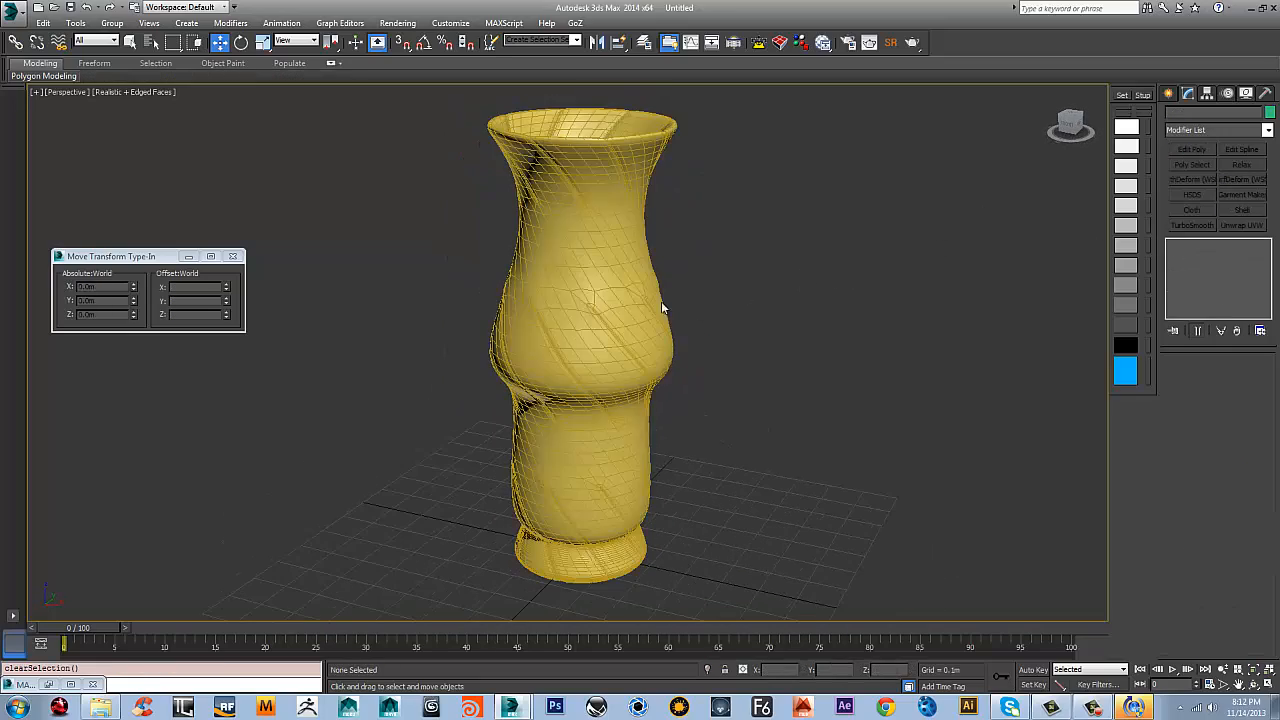
key(F4)
alt+middle_drag(617, 314, 913, 302)
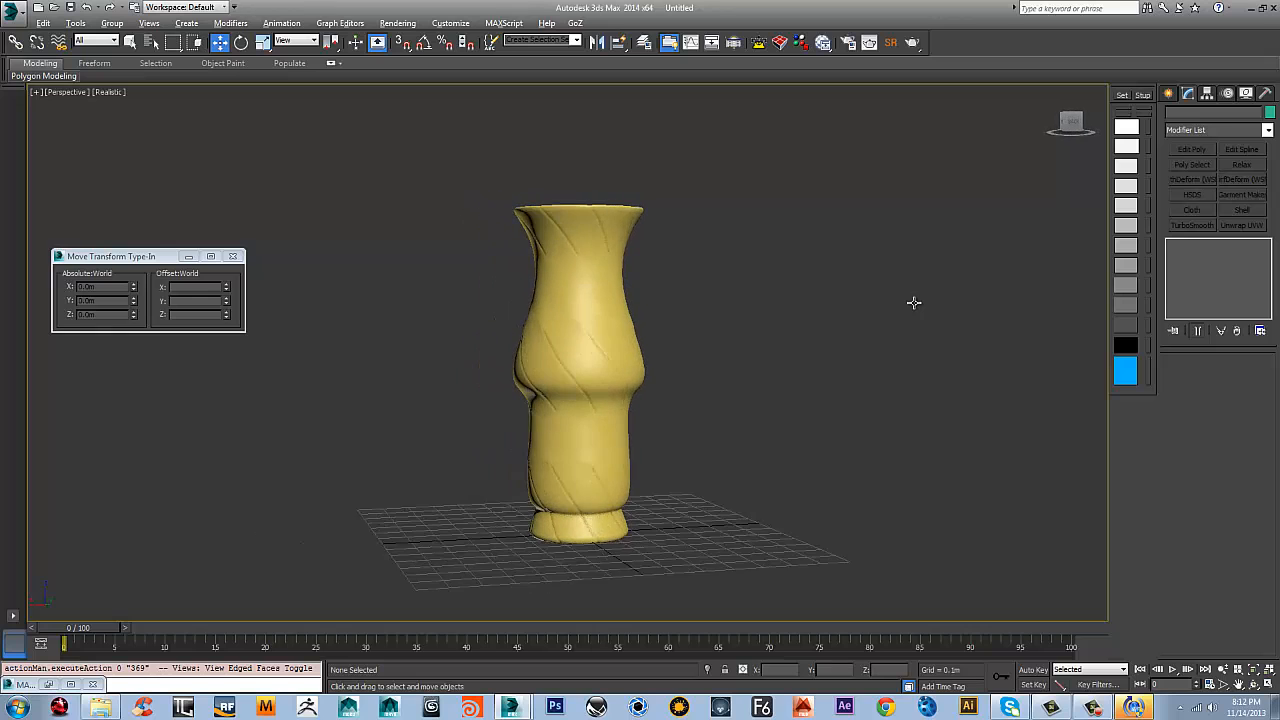
key(f)
scroll(646, 323, up, 5)
scroll(667, 305, down, 3)
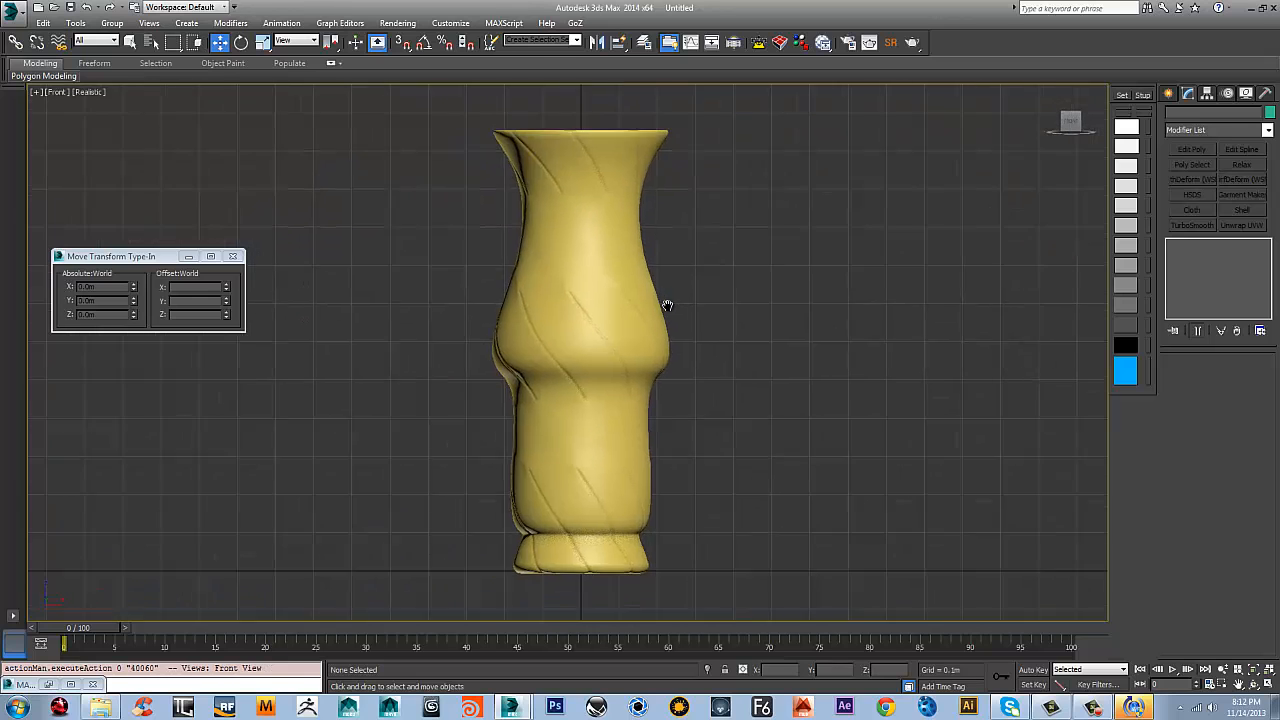
scroll(667, 305, down, 2)
scroll(667, 305, up, 2)
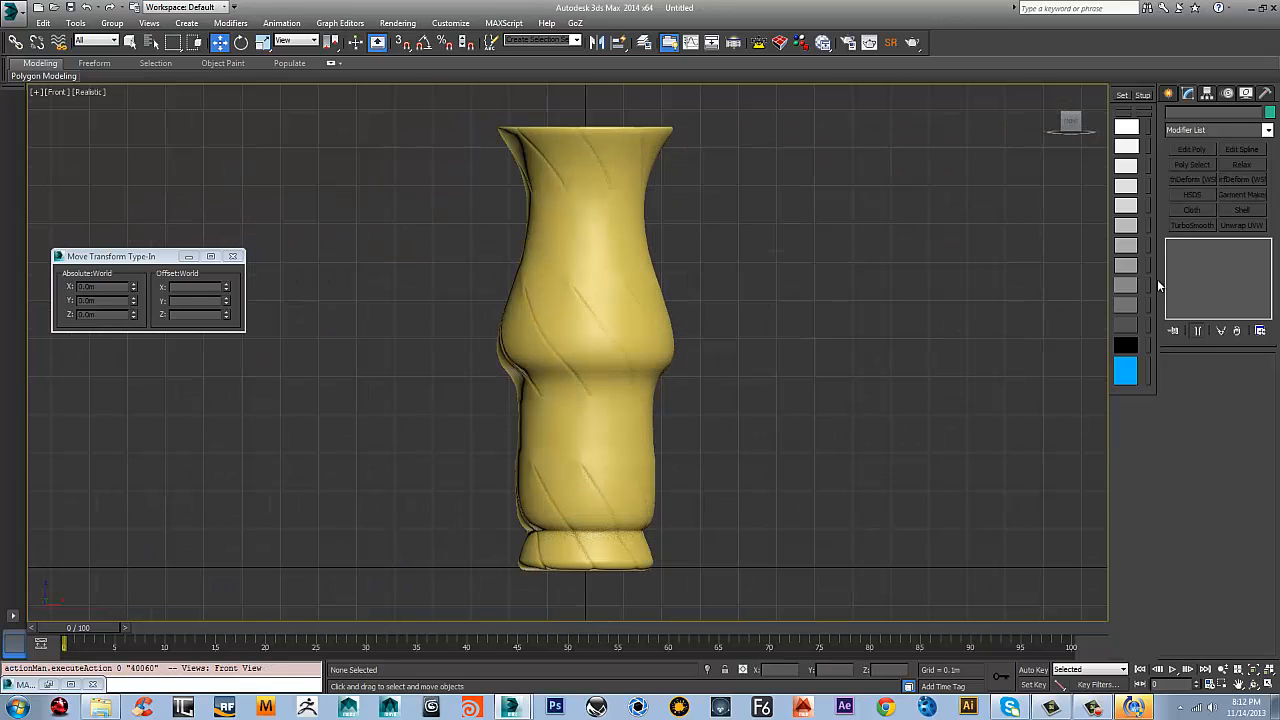
Remove TurboSmooth from the vase and undo the Edit Poly modifier, the Twist angle change and the strip extrusion
click(599, 298)
mouse_move(1267, 269)
mouse_down()
mouse_move(1268, 298)
mouse_move(1267, 249)
mouse_up()
scroll(1211, 300, up, 2)
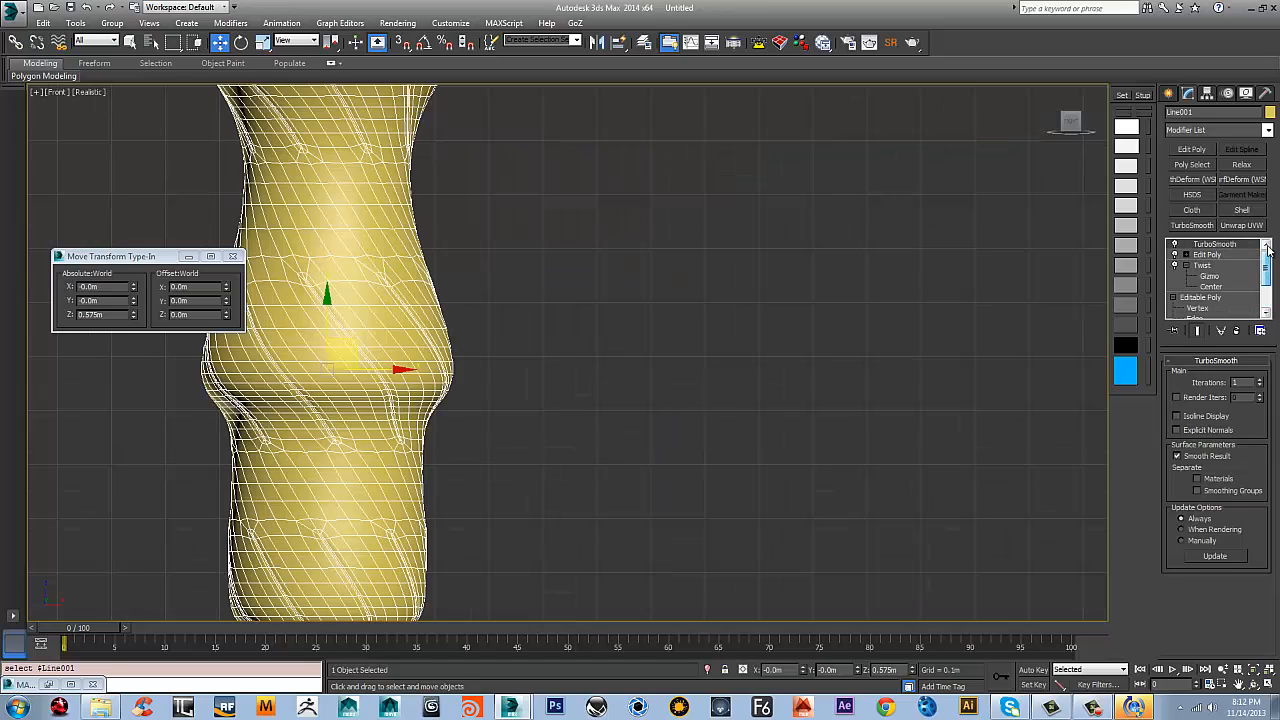
click(1236, 330)
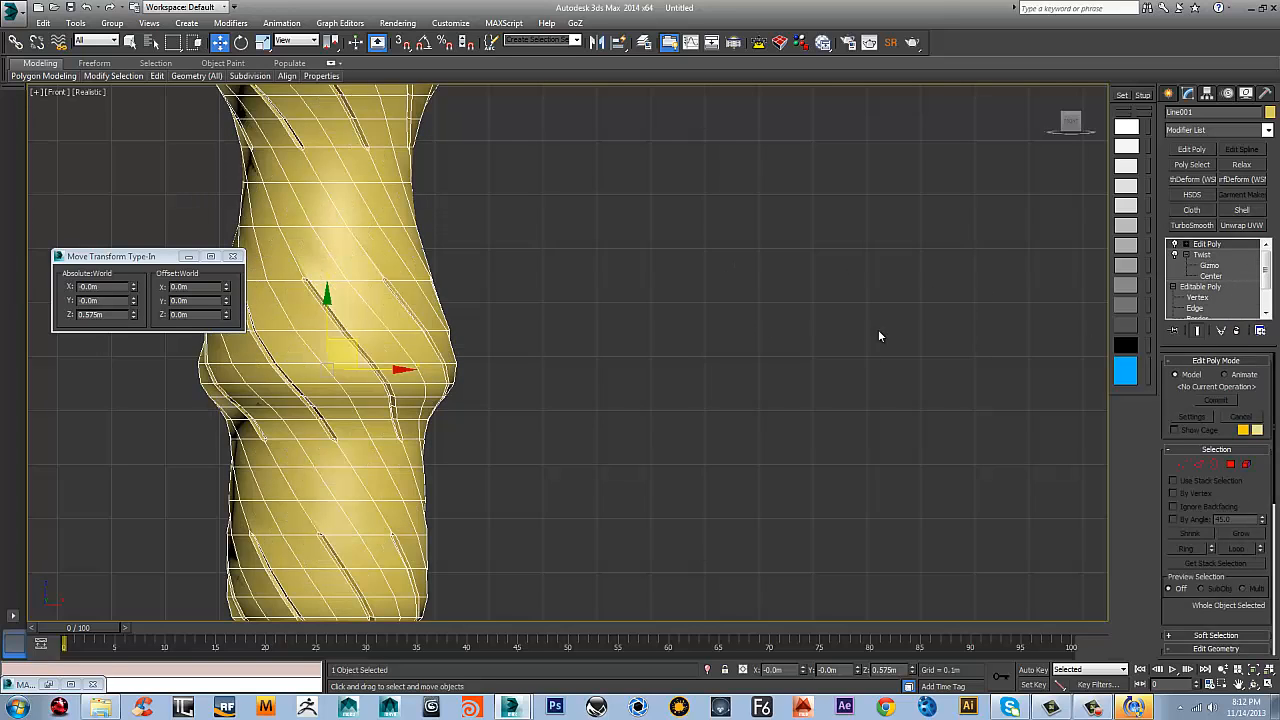
key(ctrl+z)
key(ctrl+z)
key(ctrl+z)
key(ctrl+z)
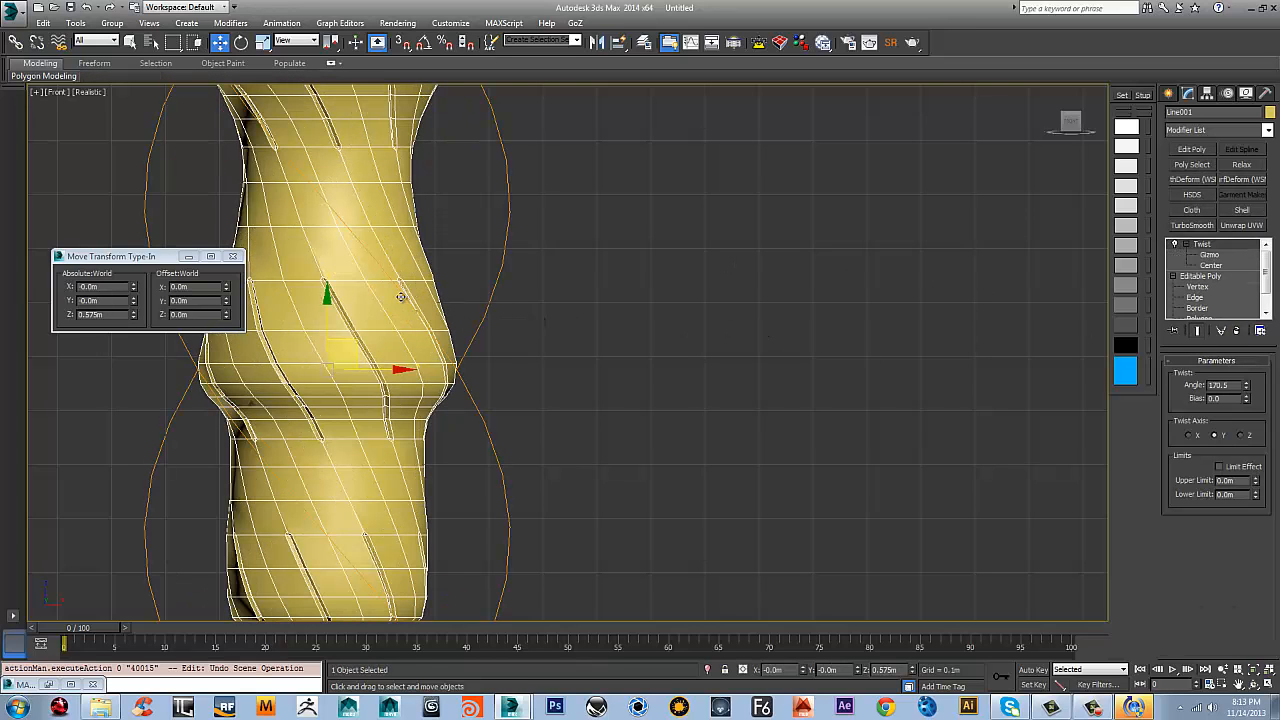
scroll(457, 358, down, 2)
middle_drag(504, 356, 636, 329)
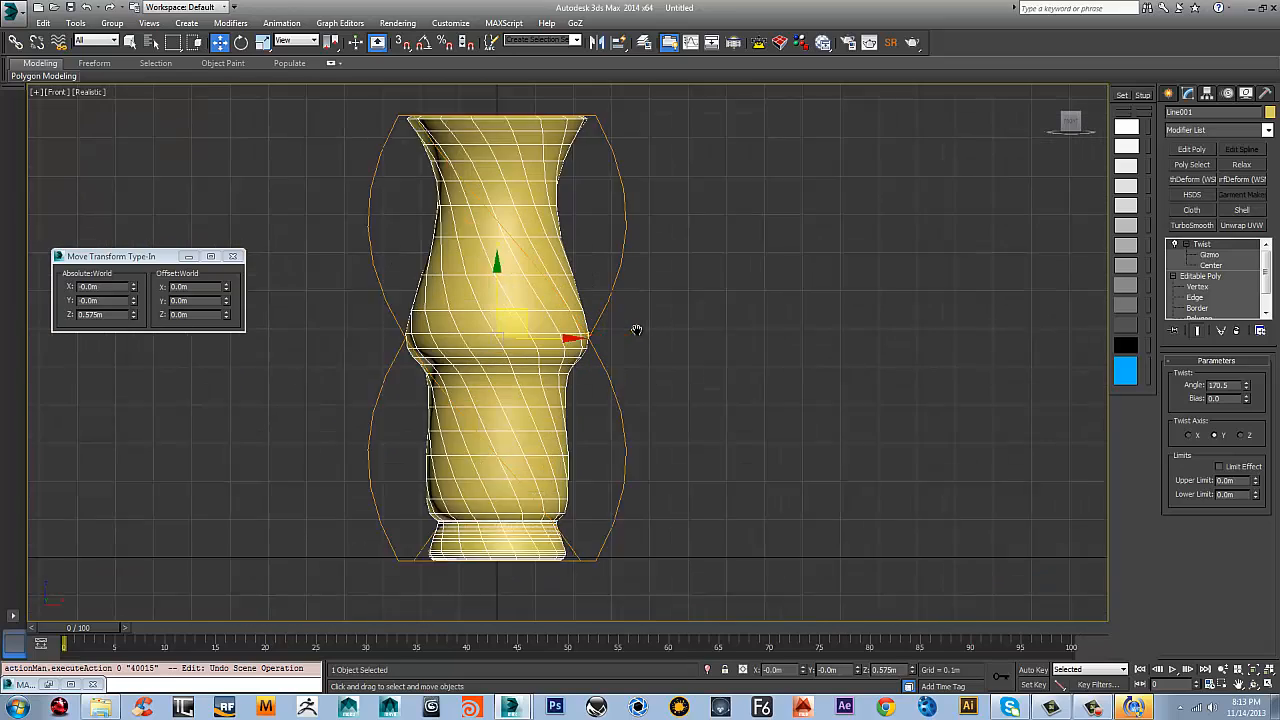
scroll(634, 323, up, 2)
Return to the base mesh's edge selection and convert it to a selection of the adjoining polygons
click(1196, 299)
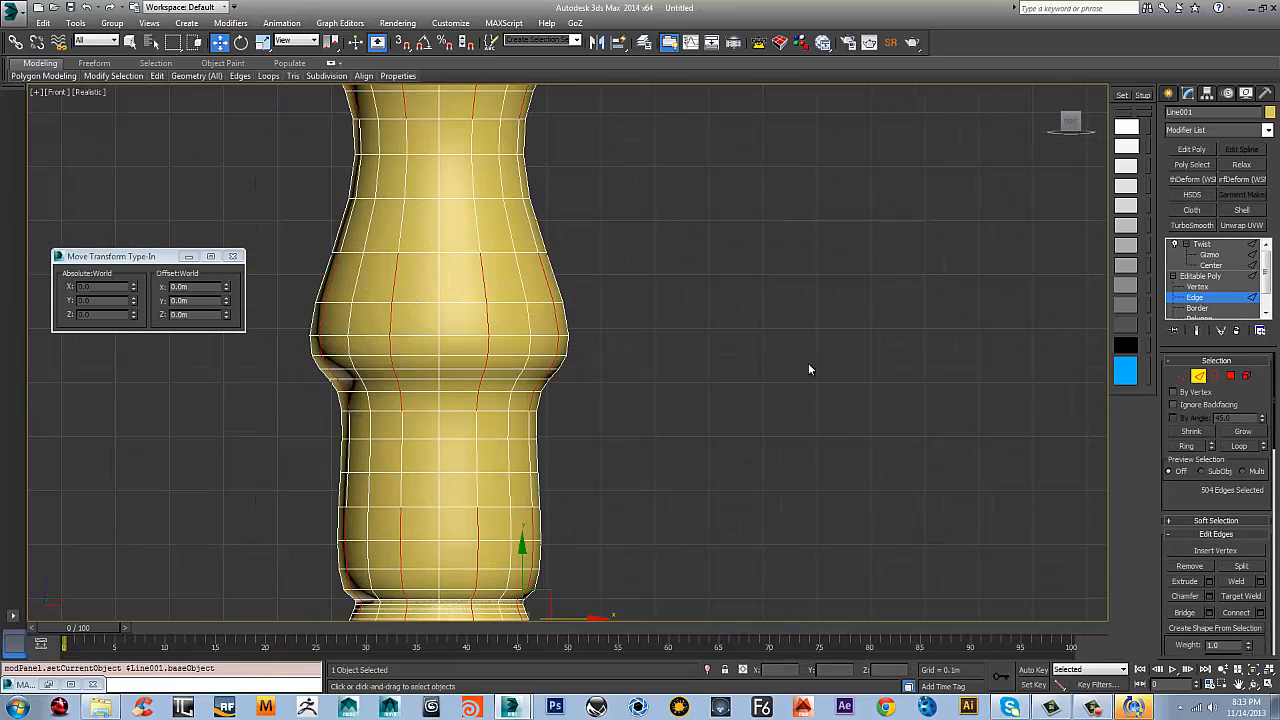
scroll(521, 325, down, 4)
scroll(517, 331, up, 2)
middle_drag(520, 335, 550, 287)
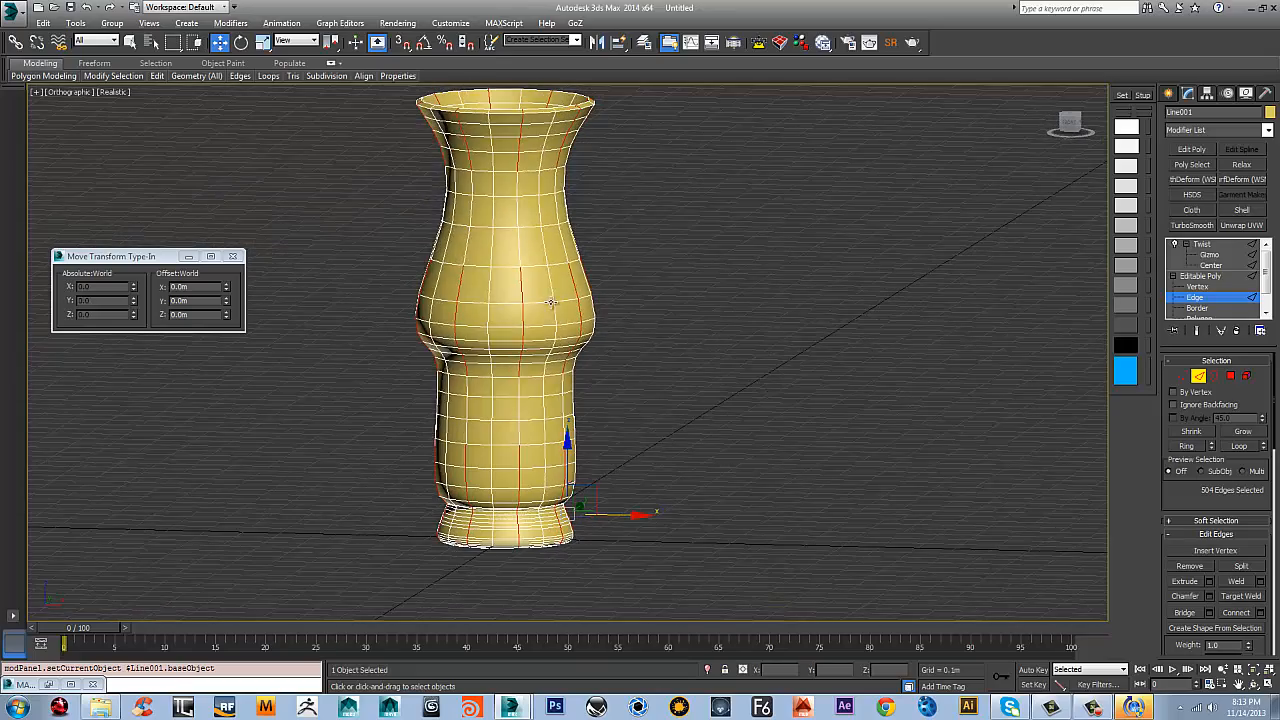
right_click(550, 287)
click(519, 198)
alt+middle_drag(520, 205, 848, 278)
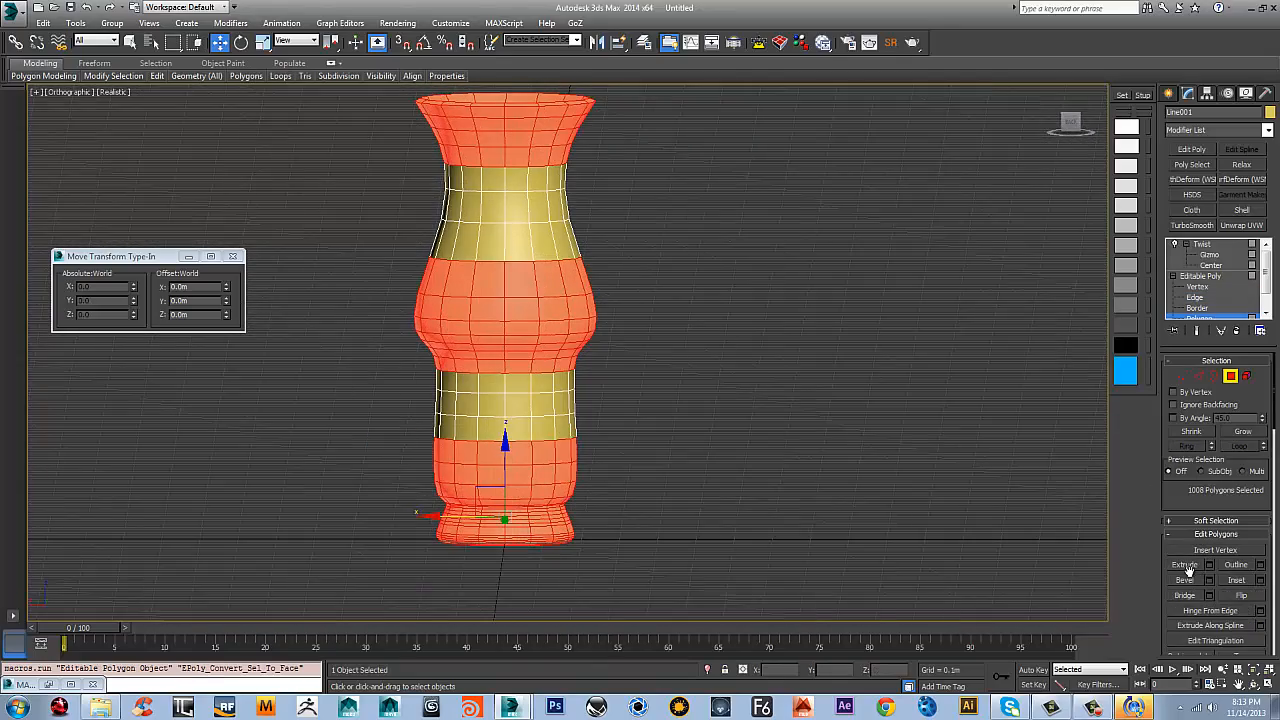
alt+middle_drag(760, 365, 684, 330)
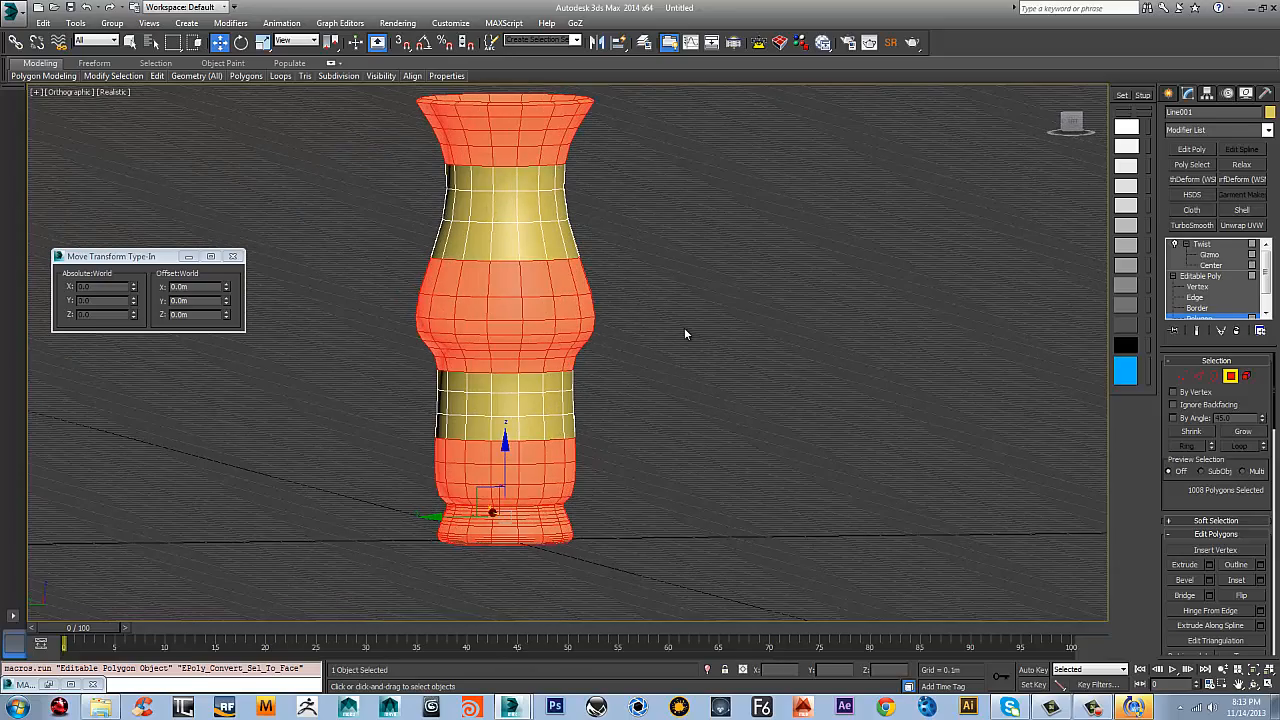
Try insetting the selected polygon bands as whole groups, and undo the inset
click(1237, 580)
scroll(530, 297, up, 3)
drag(551, 269, 551, 275)
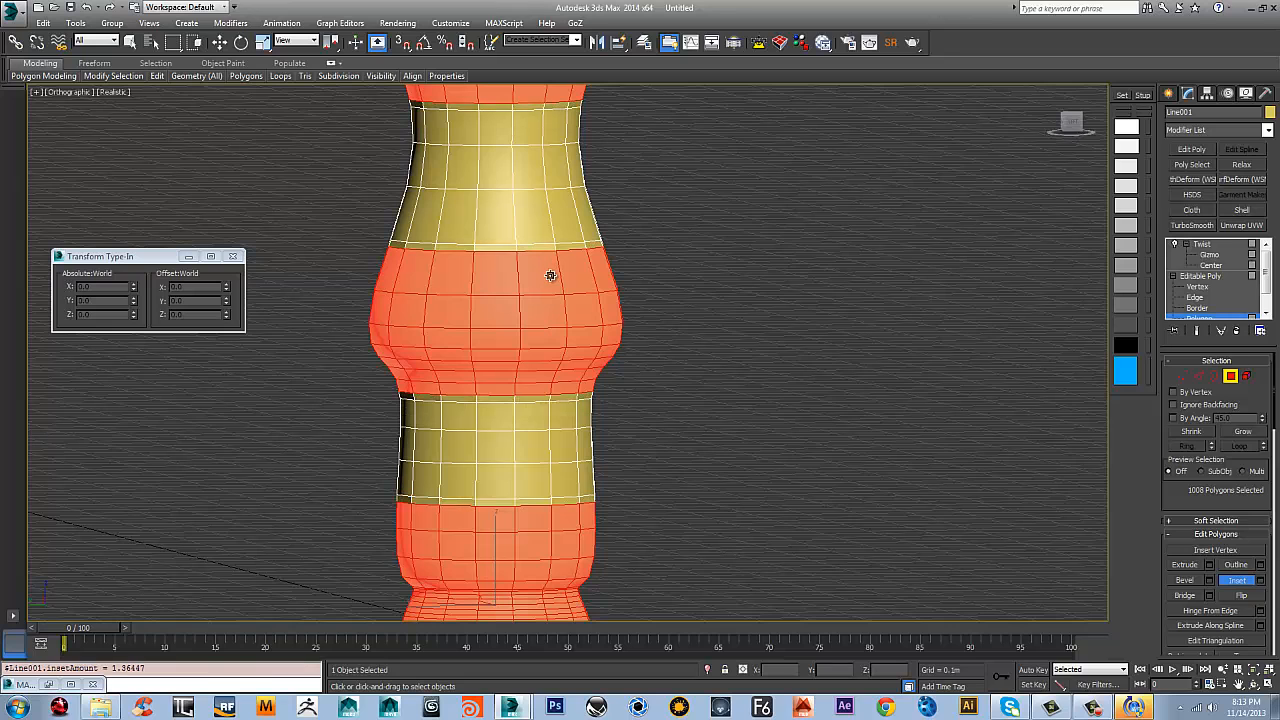
key(ctrl+z)
alt+middle_drag(652, 267, 621, 276)
key(w)
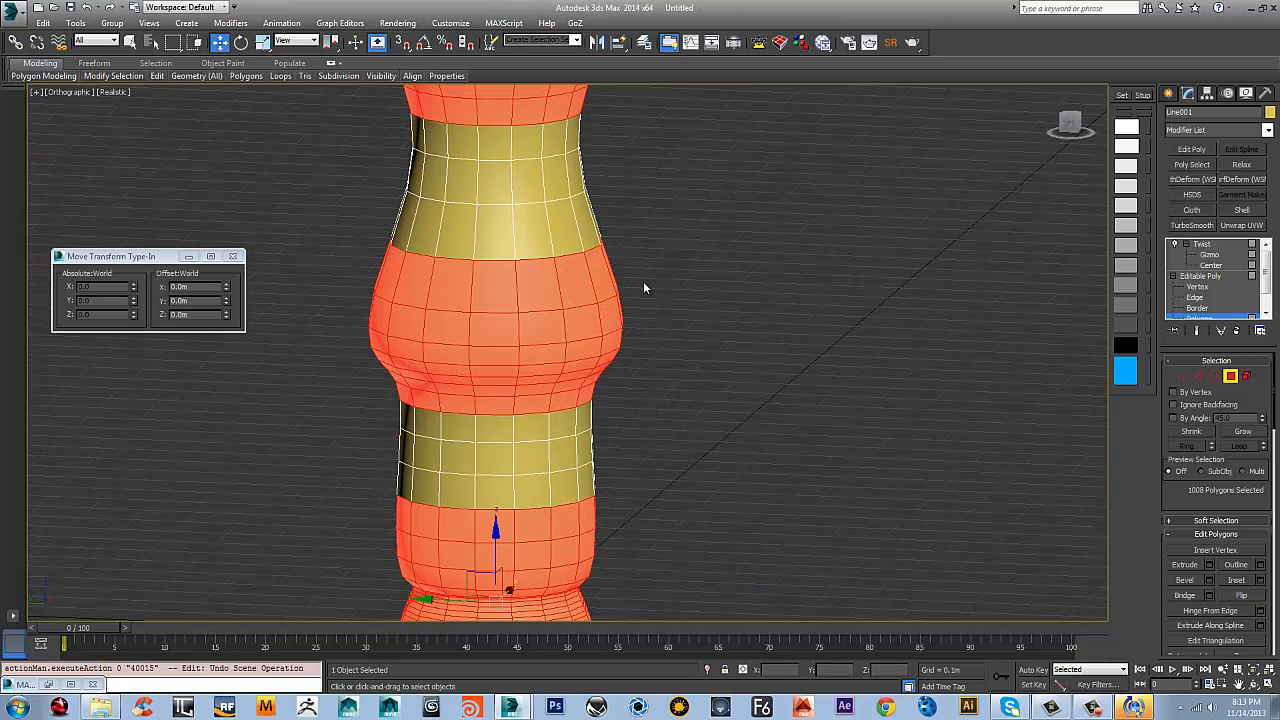
Inset the selected polygons individually with the By Polygon option and an amount of 0.006 m
right_click(643, 282)
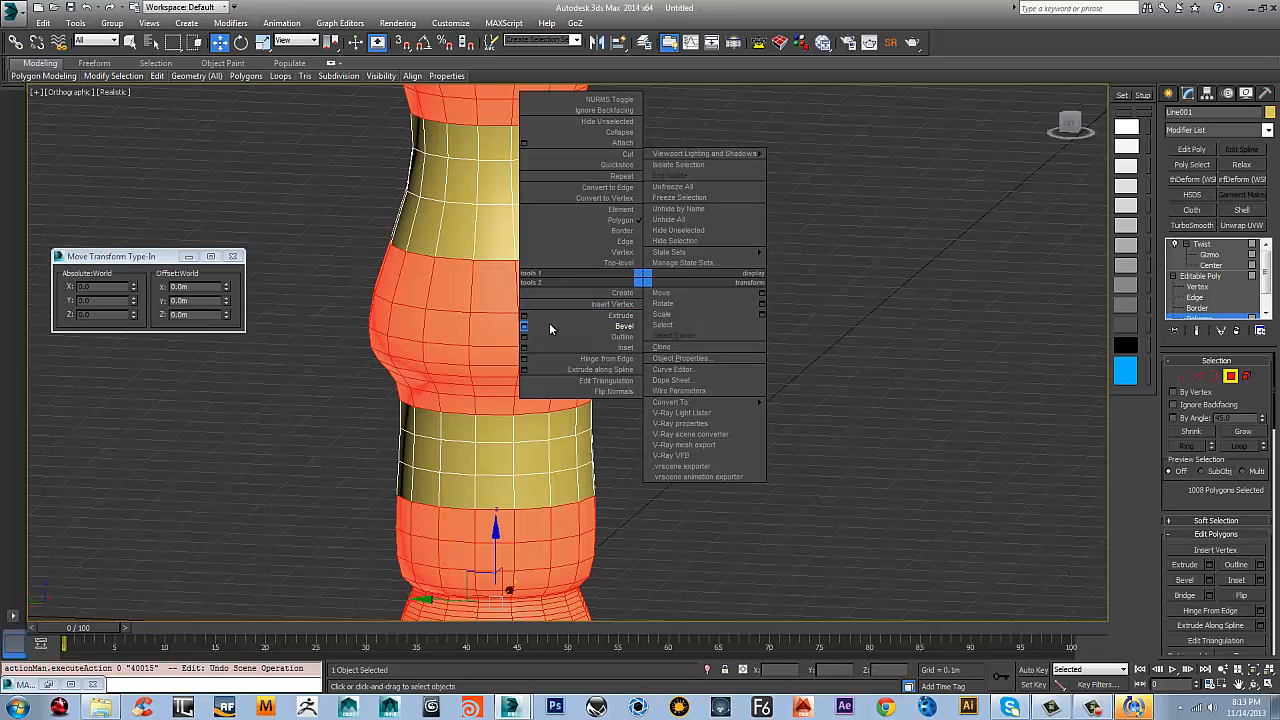
click(524, 347)
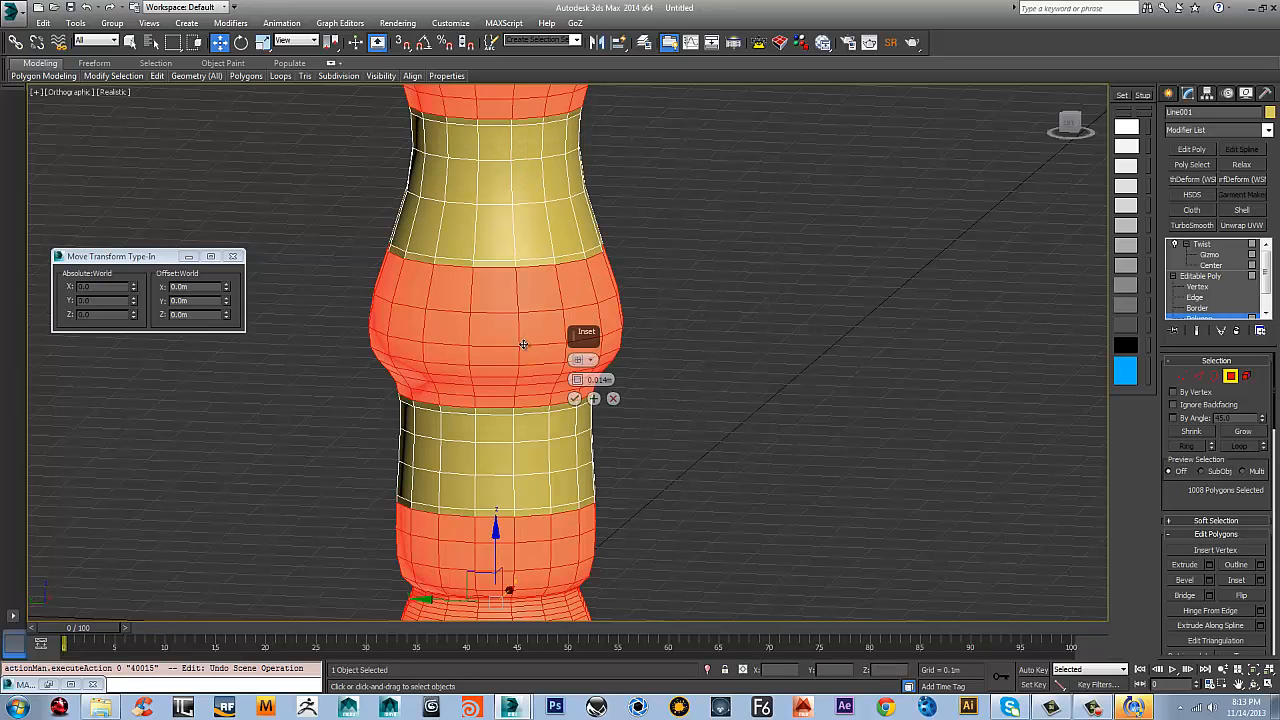
click(577, 359)
click(630, 378)
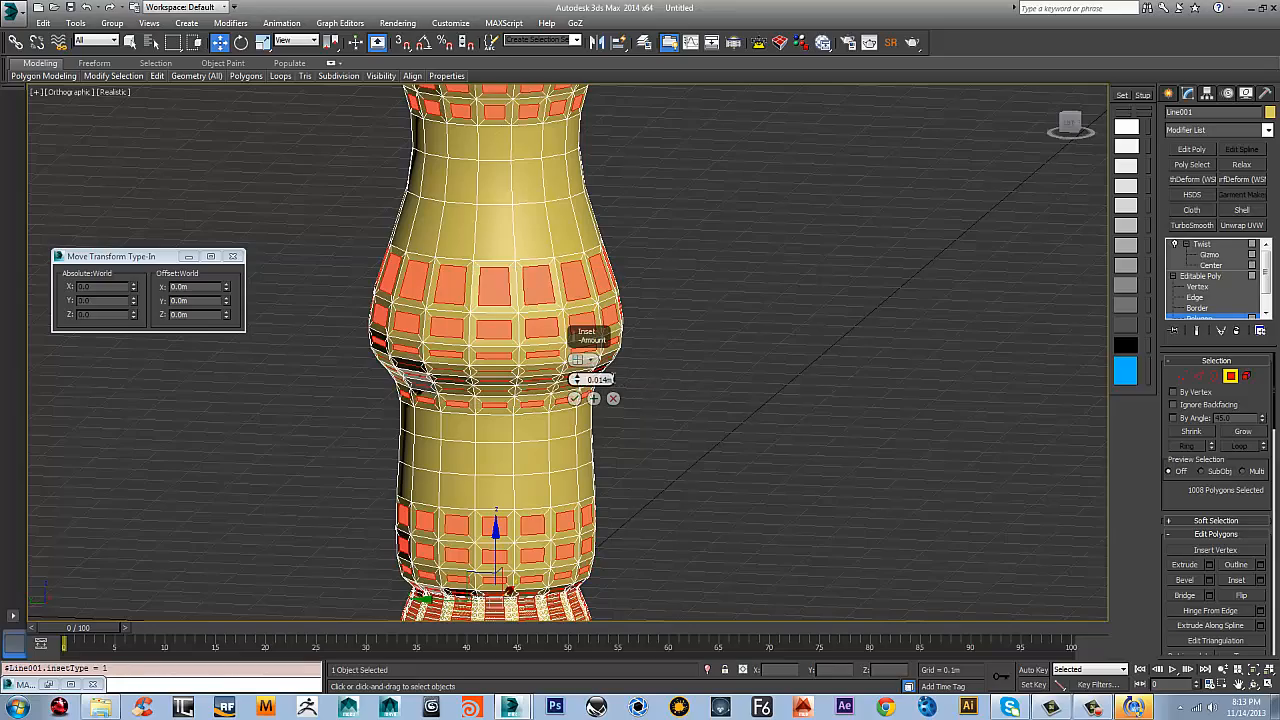
alt+middle_drag(739, 388, 705, 382)
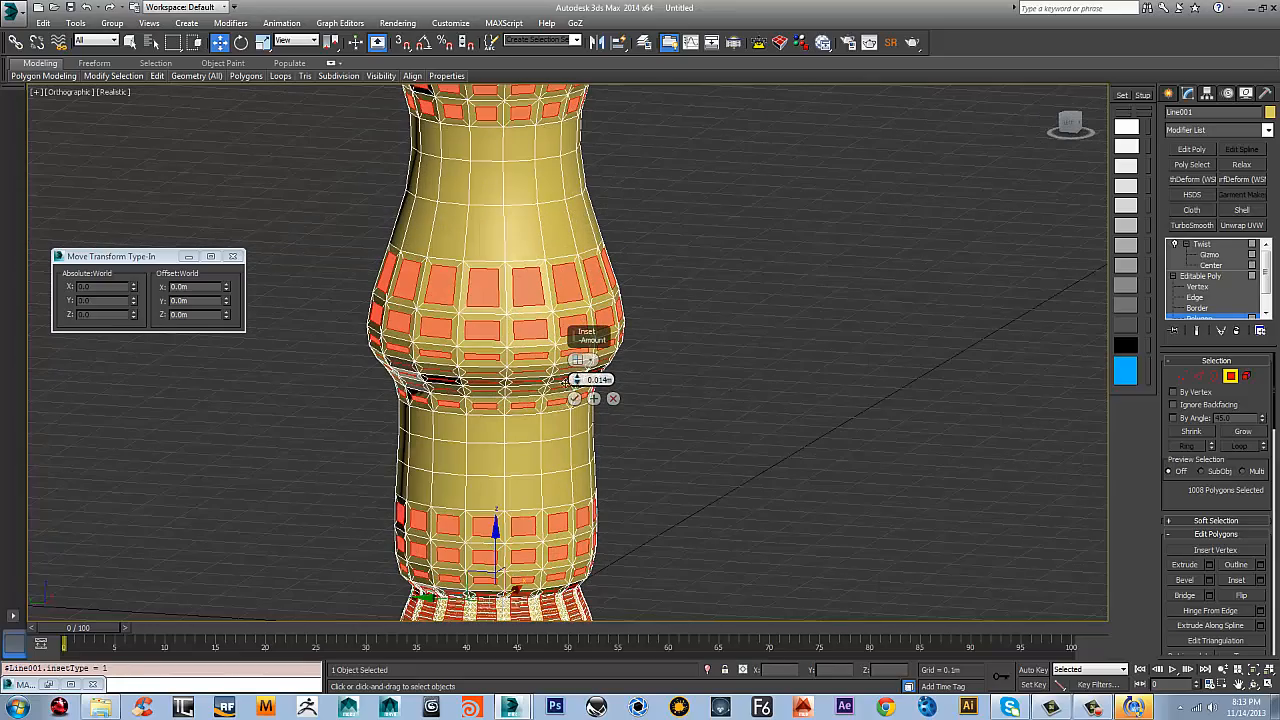
right_click(576, 380)
drag(579, 383, 583, 344)
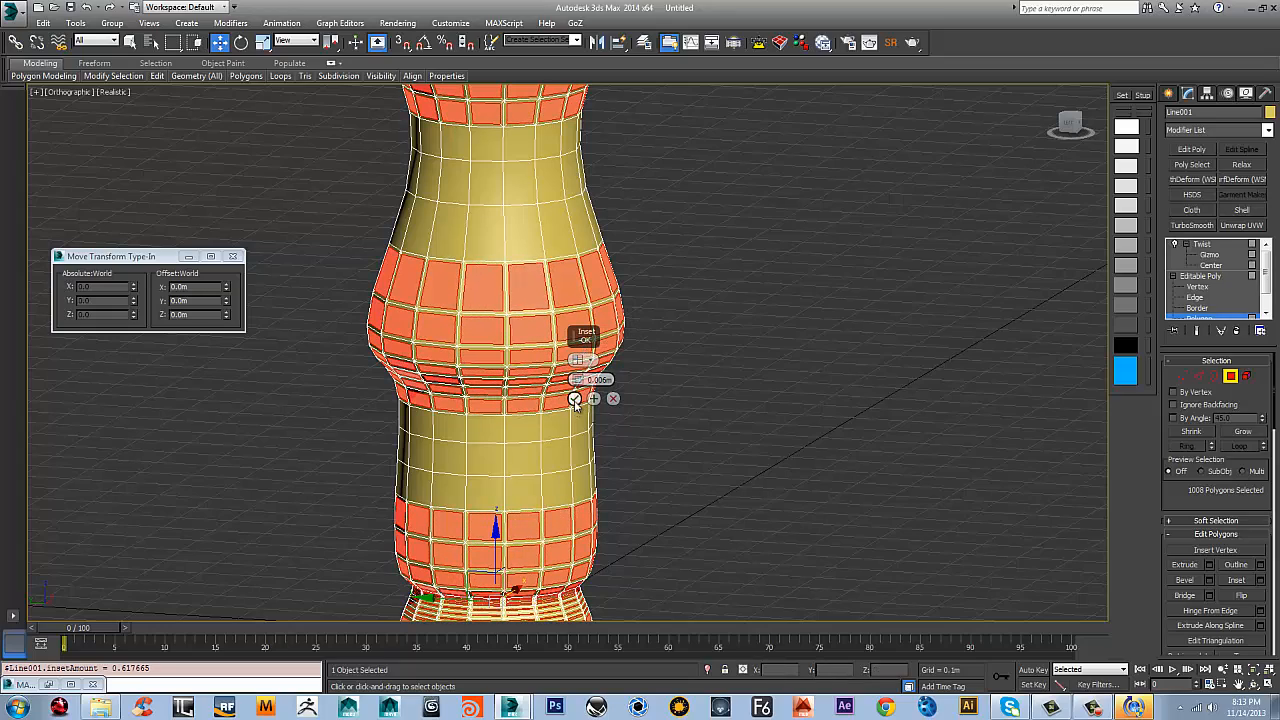
click(574, 398)
Extrude the inset polygons on the vase outward by 0.007 m
scroll(624, 330, down, 4)
alt+middle_drag(625, 331, 629, 334)
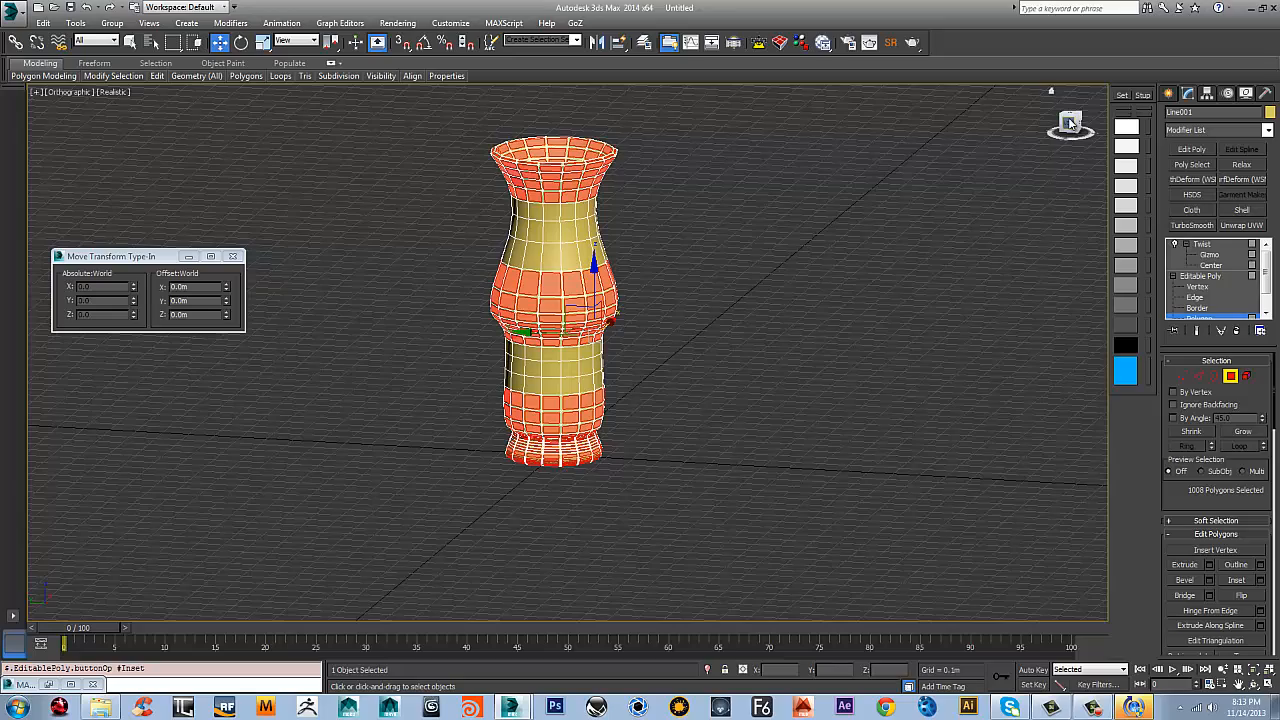
click(1070, 122)
scroll(632, 180, up, 5)
middle_drag(632, 180, 721, 265)
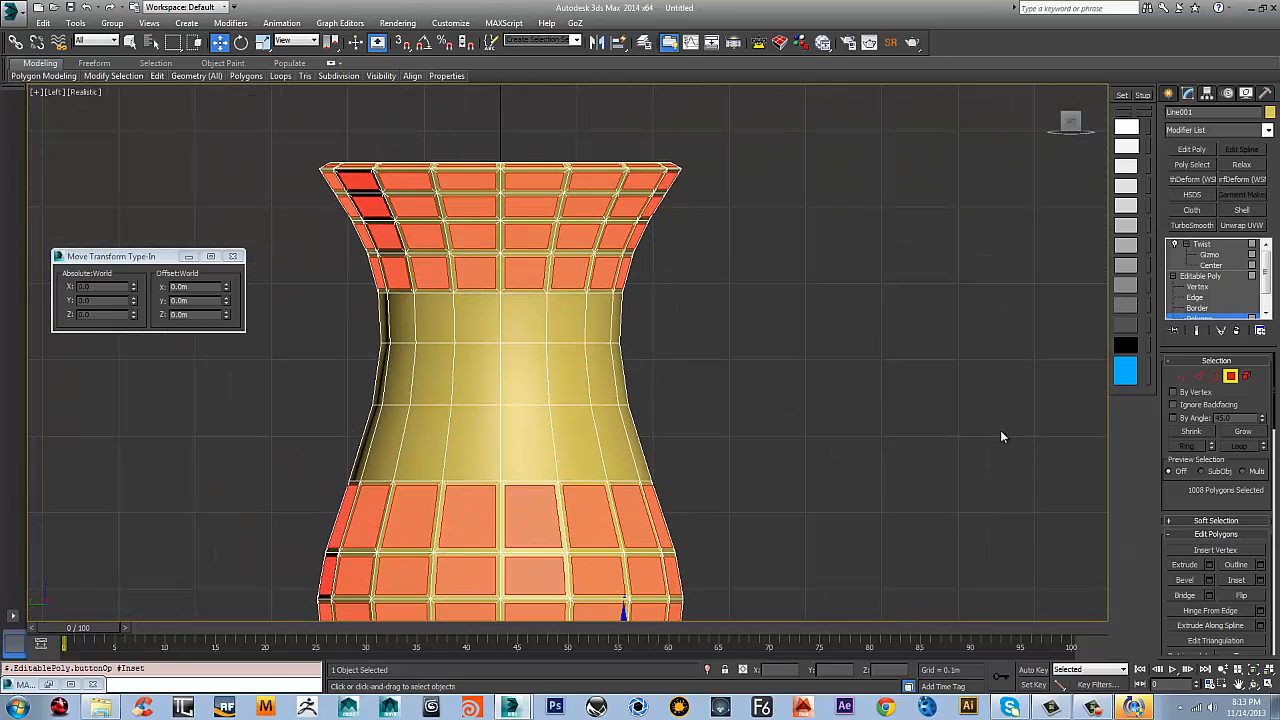
click(1209, 565)
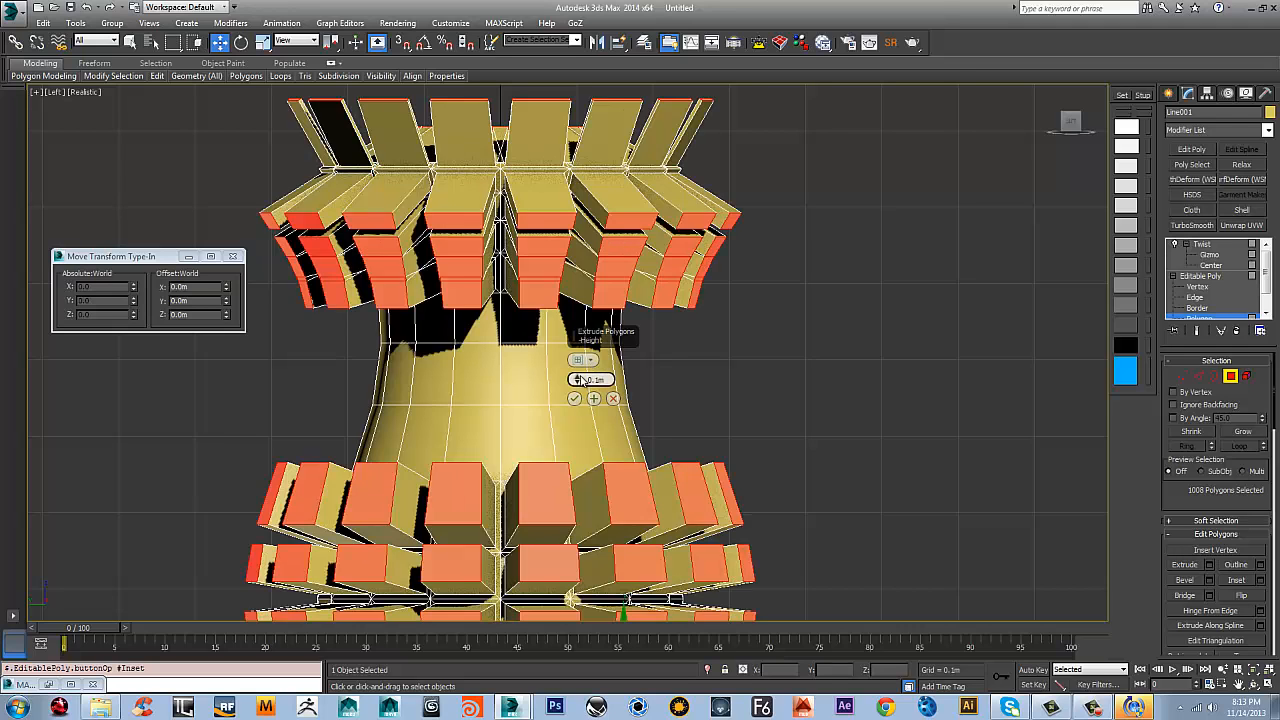
right_click(578, 380)
drag(578, 370, 583, 393)
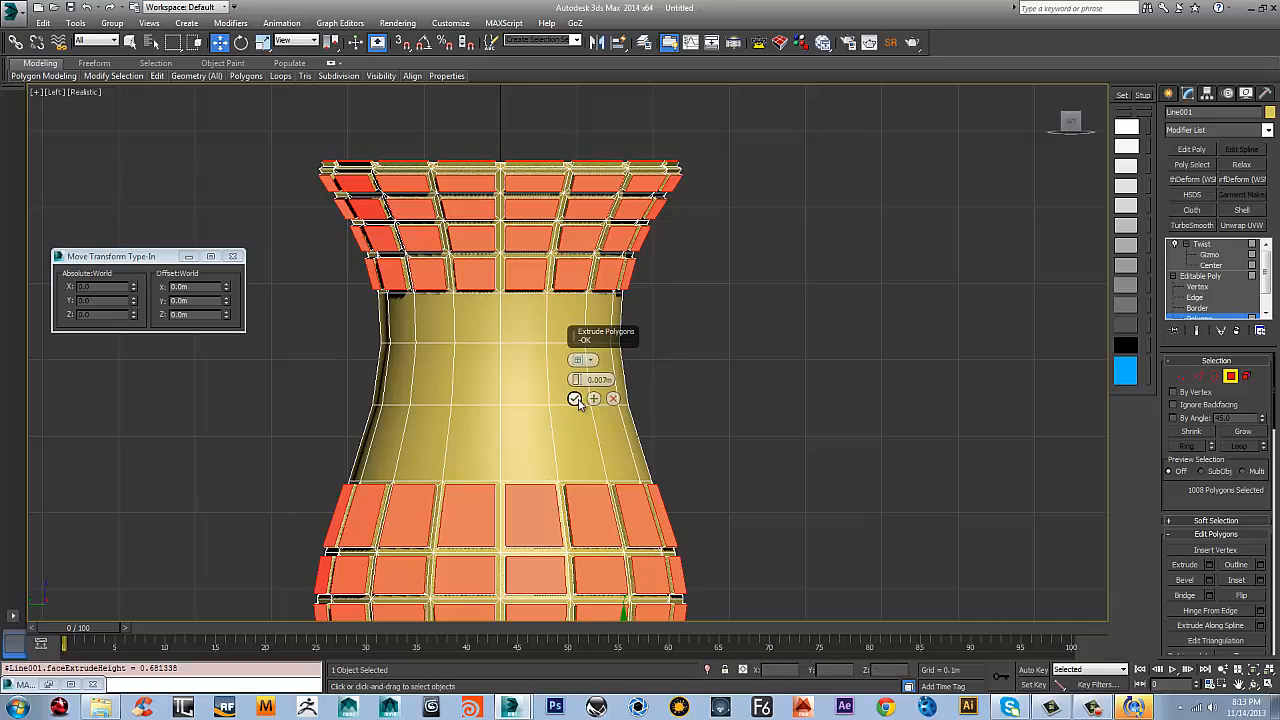
click(575, 398)
Leave polygon editing, return to the Twist modifier and turn on edged faces to inspect the twisted raised tiles
scroll(688, 518, down, 4)
middle_drag(694, 514, 722, 219)
alt+middle_drag(722, 219, 677, 262)
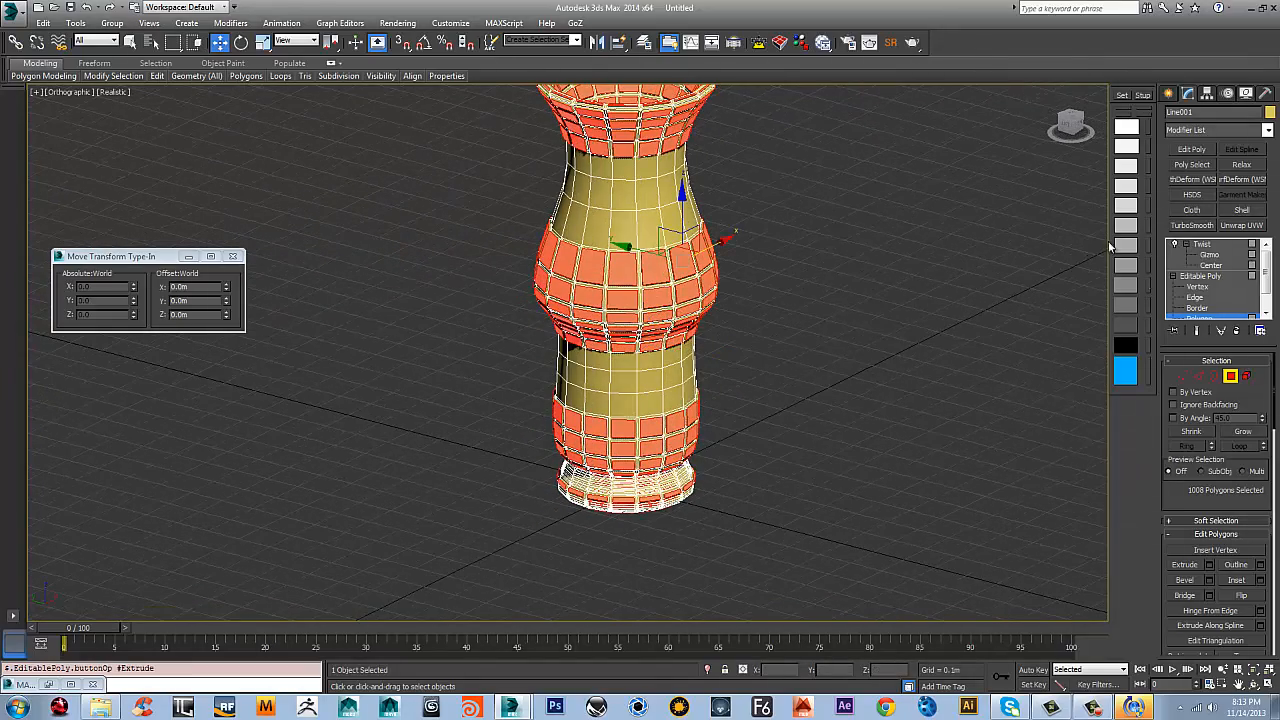
alt+middle_drag(797, 333, 1063, 321)
click(1206, 276)
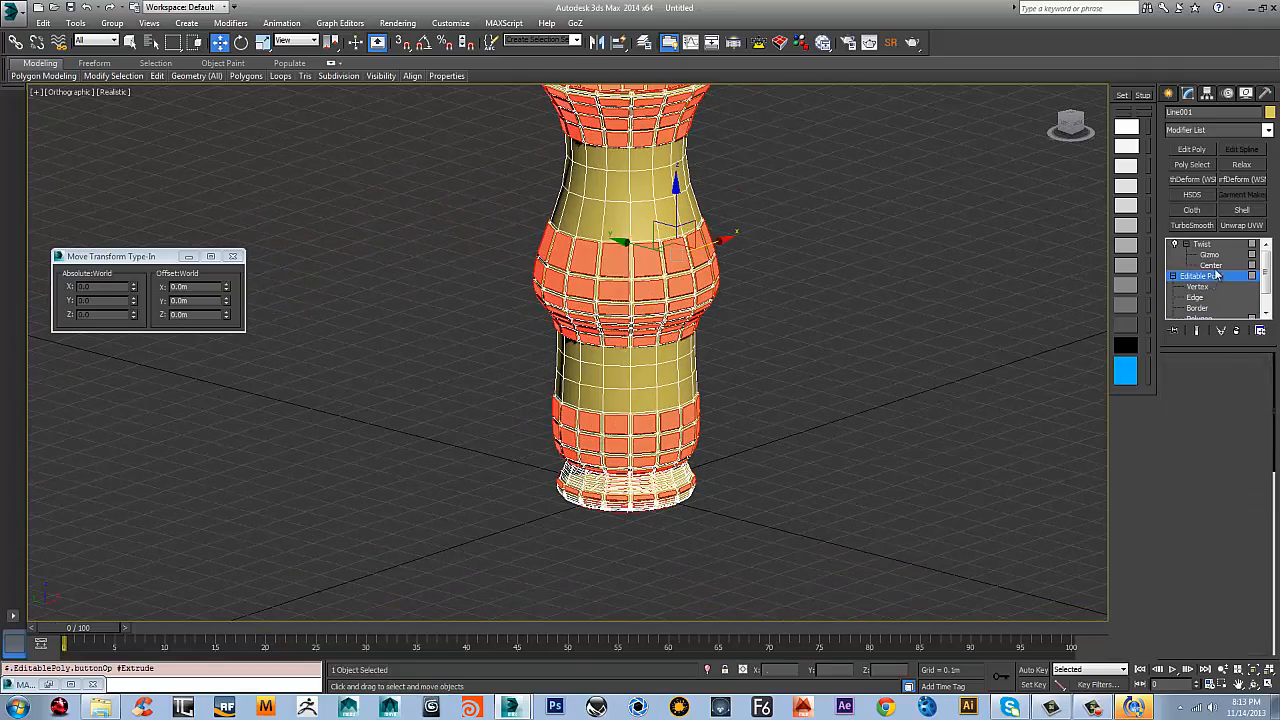
click(1205, 245)
alt+middle_drag(740, 288, 880, 260)
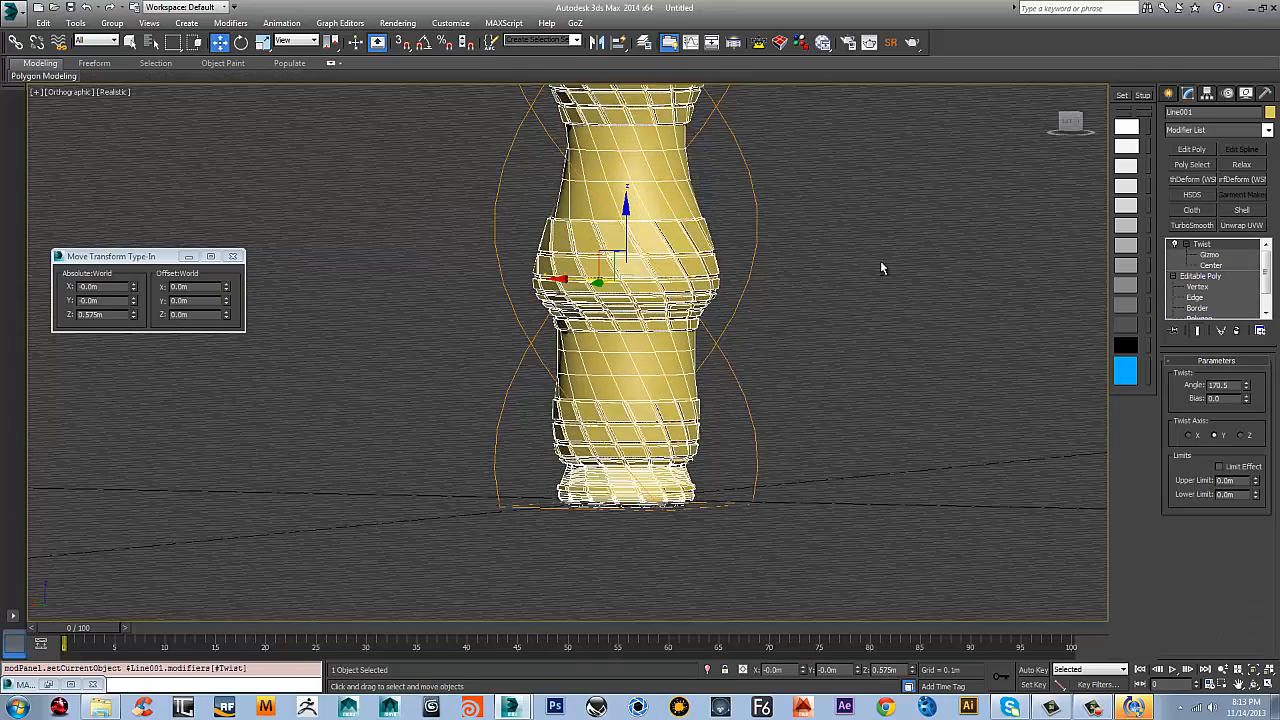
middle_drag(781, 260, 620, 289)
key(F4)
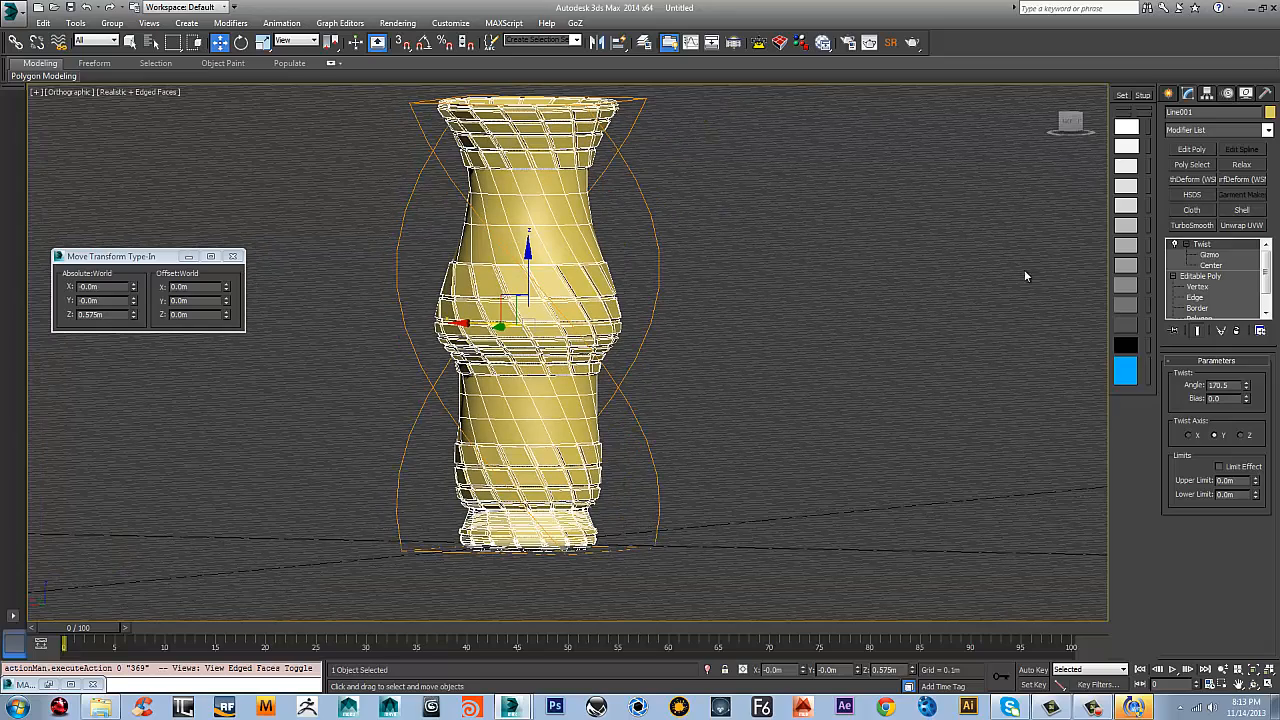
Add TurboSmooth above Twist, discarding the mistaken Unwrap UVW, and view the deselected vase in perspective without edged faces
click(1241, 225)
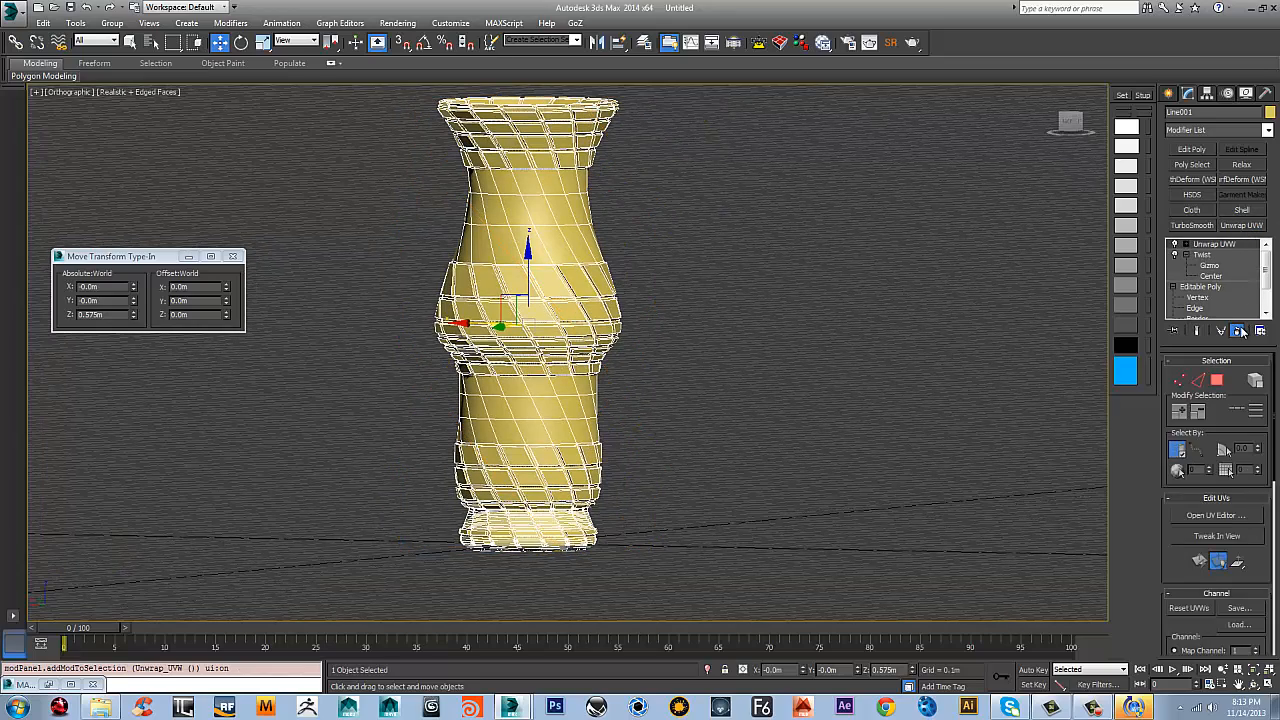
click(1240, 331)
click(1206, 228)
alt+middle_drag(732, 262, 687, 284)
click(763, 257)
key(F4)
middle_drag(471, 226, 609, 350)
key(p)
scroll(563, 328, down, 3)
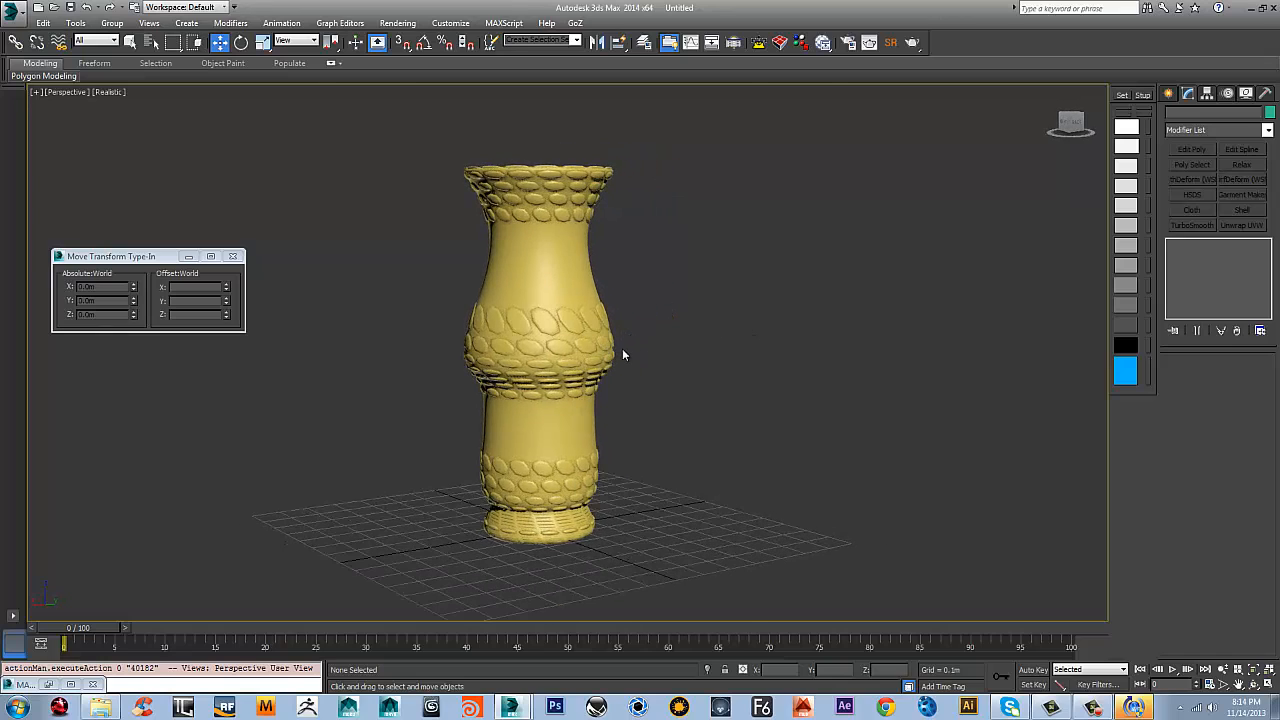
Select the smoothed vase in the front view and move it slightly upward to Z 0.592 m
key(f)
scroll(580, 229, up, 5)
scroll(574, 257, down, 2)
scroll(574, 257, down, 3)
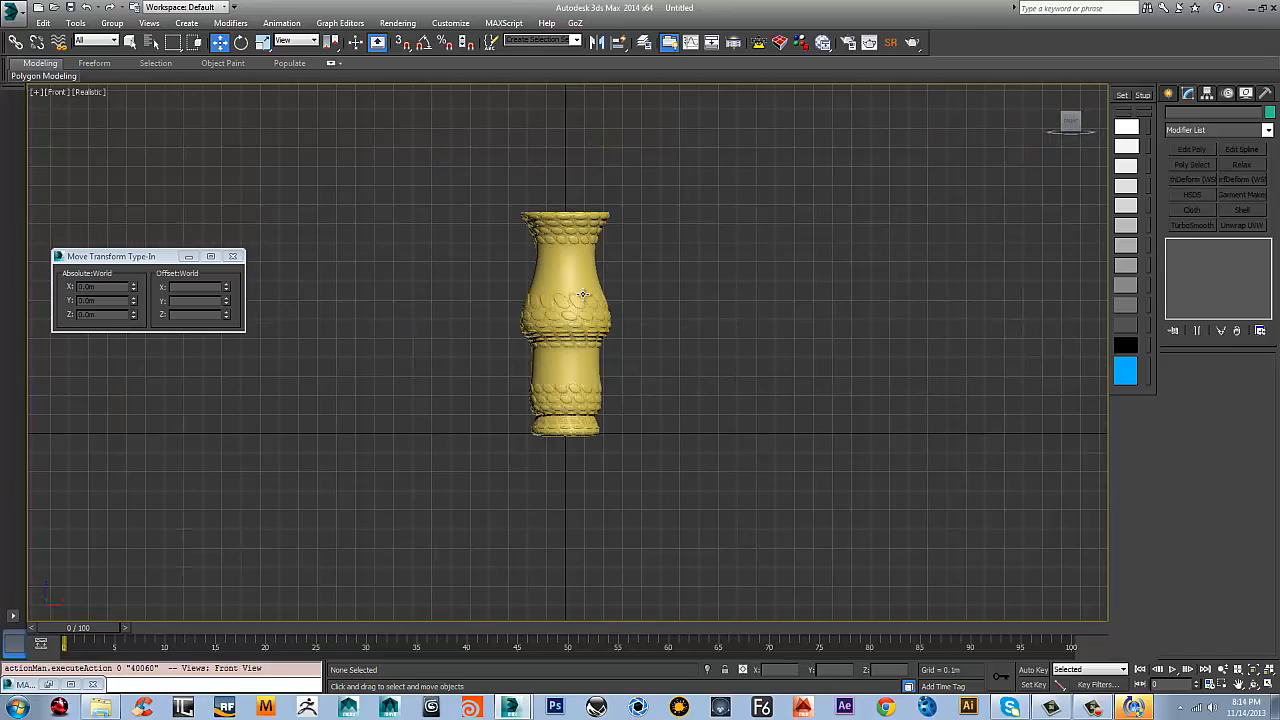
click(582, 294)
scroll(607, 345, up, 2)
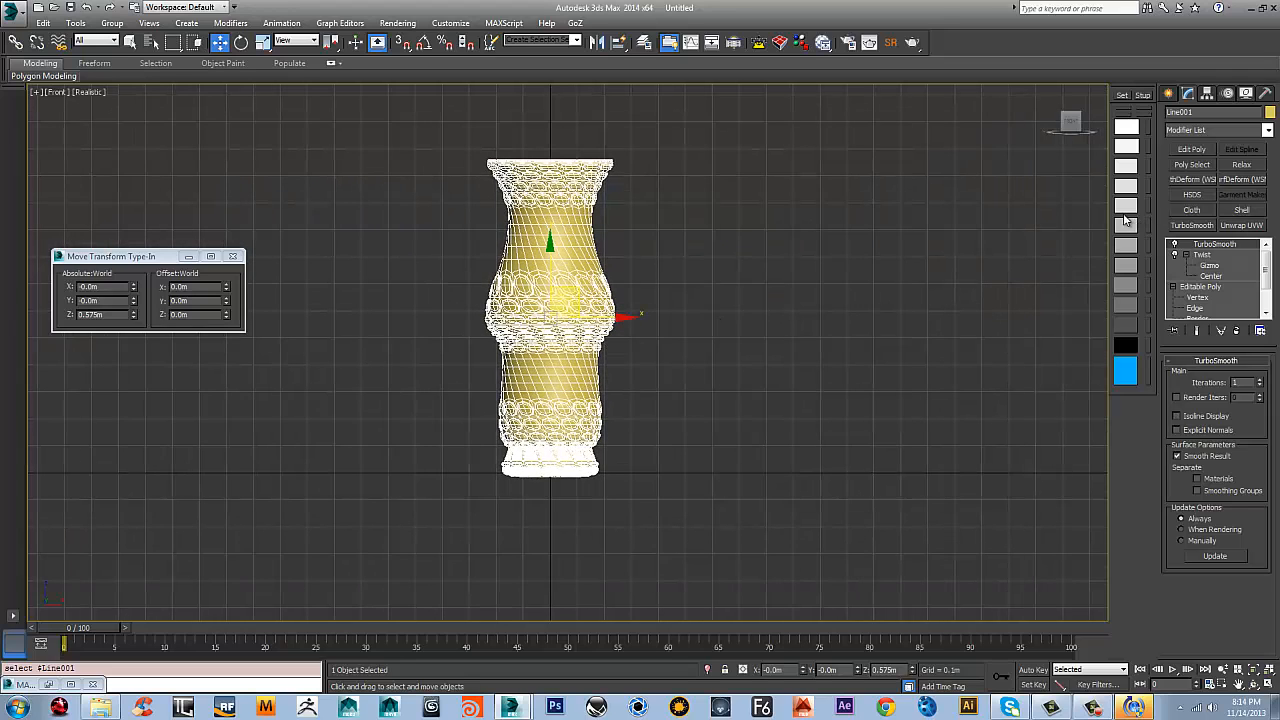
scroll(600, 365, up, 5)
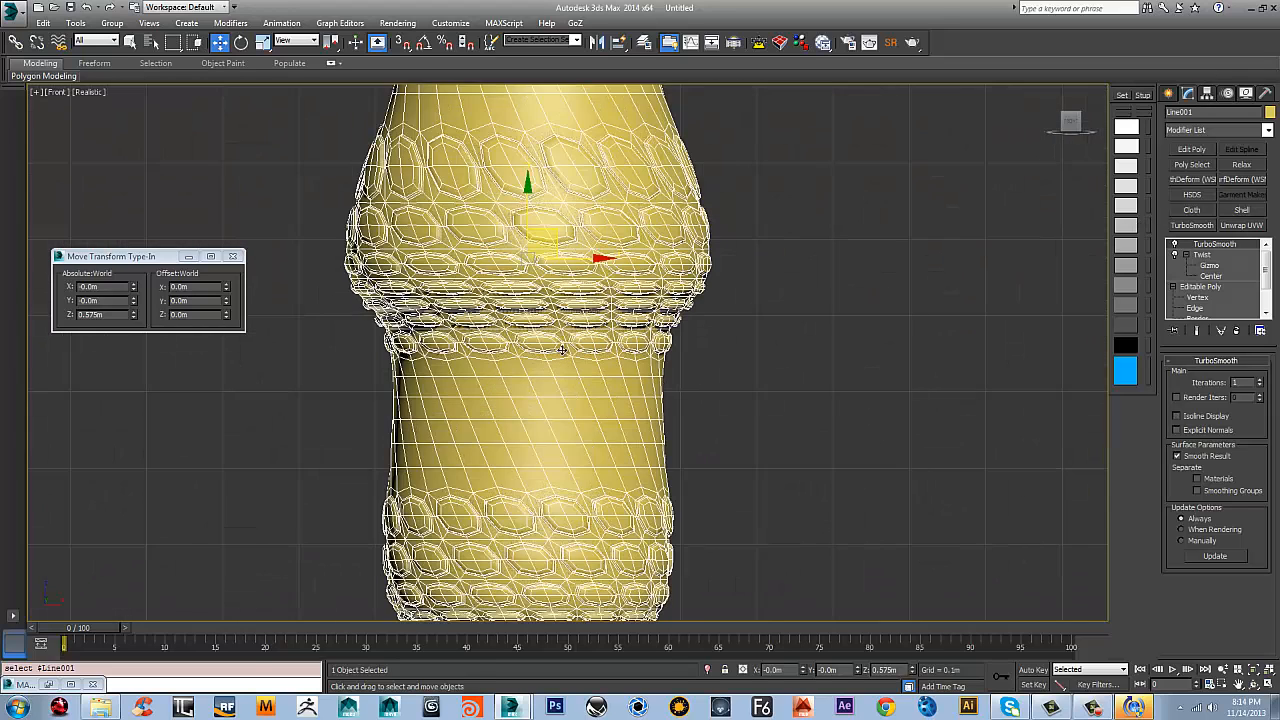
drag(548, 158, 549, 153)
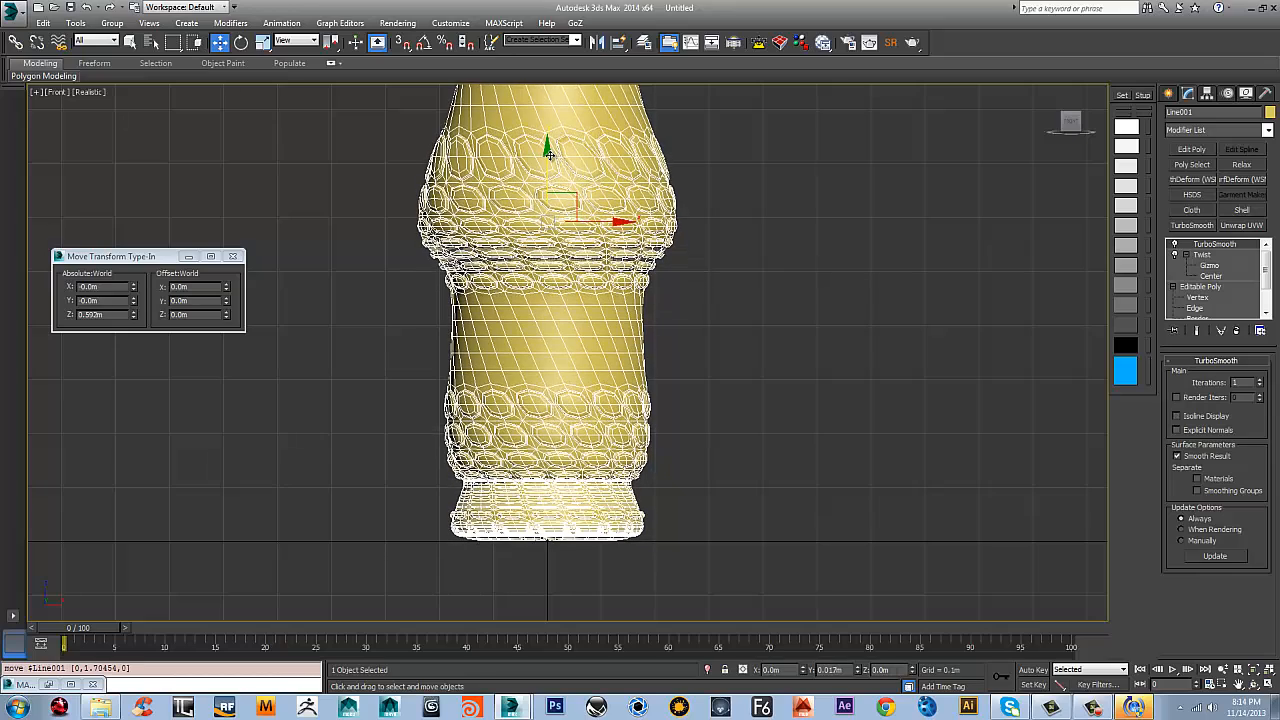
Set the TurboSmooth iterations to 2 and examine the deselected vase in the perspective view
click(1260, 380)
middle_drag(746, 200, 732, 287)
click(714, 291)
scroll(662, 300, down, 4)
key(p)
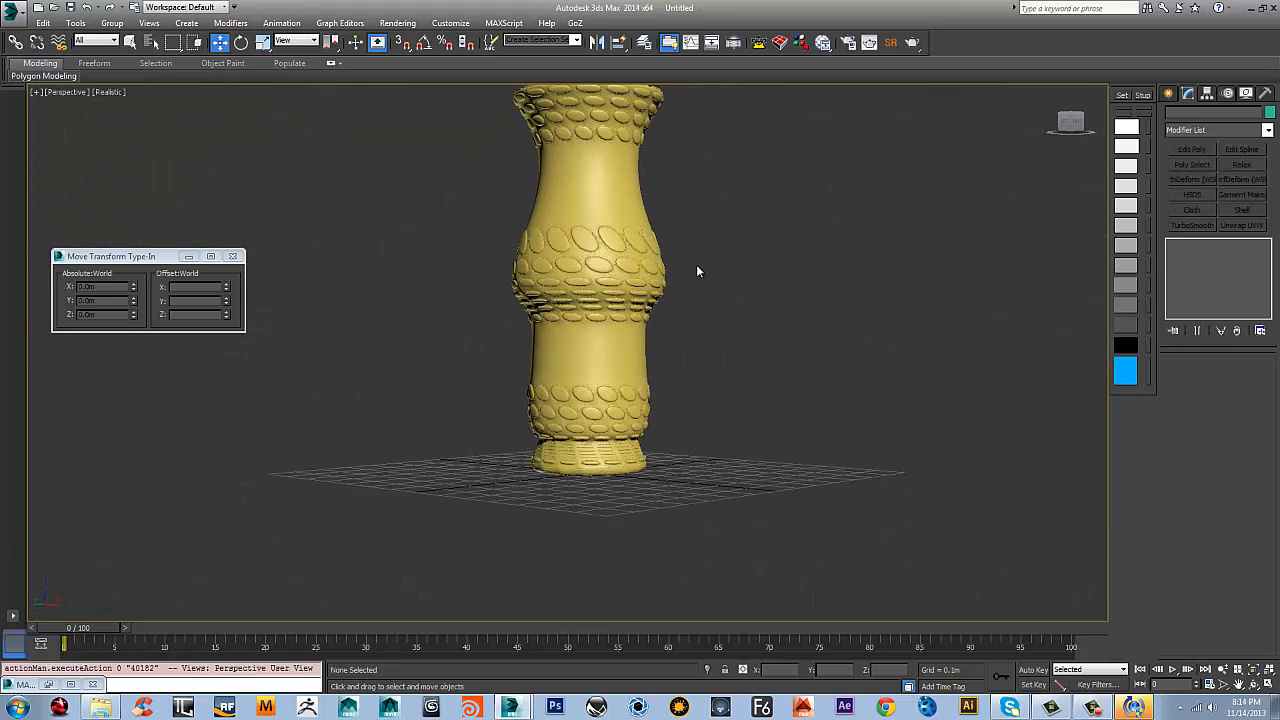
alt+middle_drag(650, 258, 469, 405)
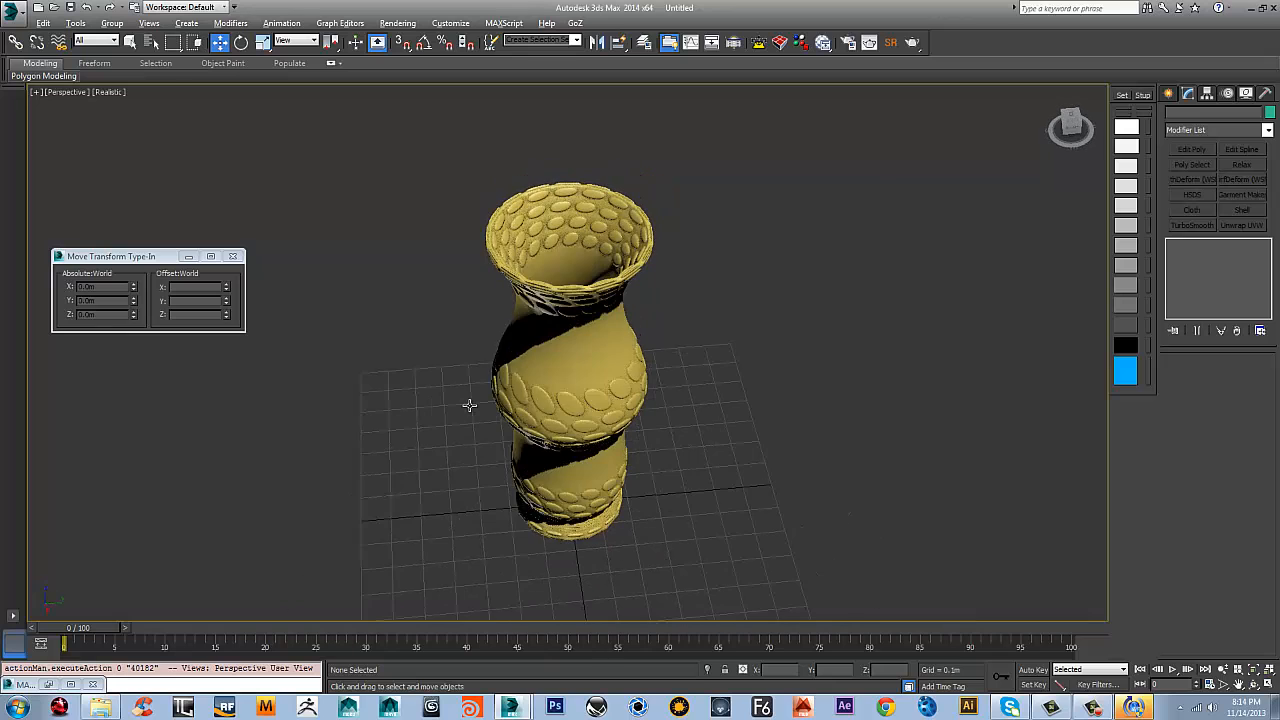
Turn on edged faces and convert the smoothed vase to an Editable Poly
key(F4)
scroll(571, 342, up, 3)
scroll(573, 325, down, 3)
right_click(594, 295)
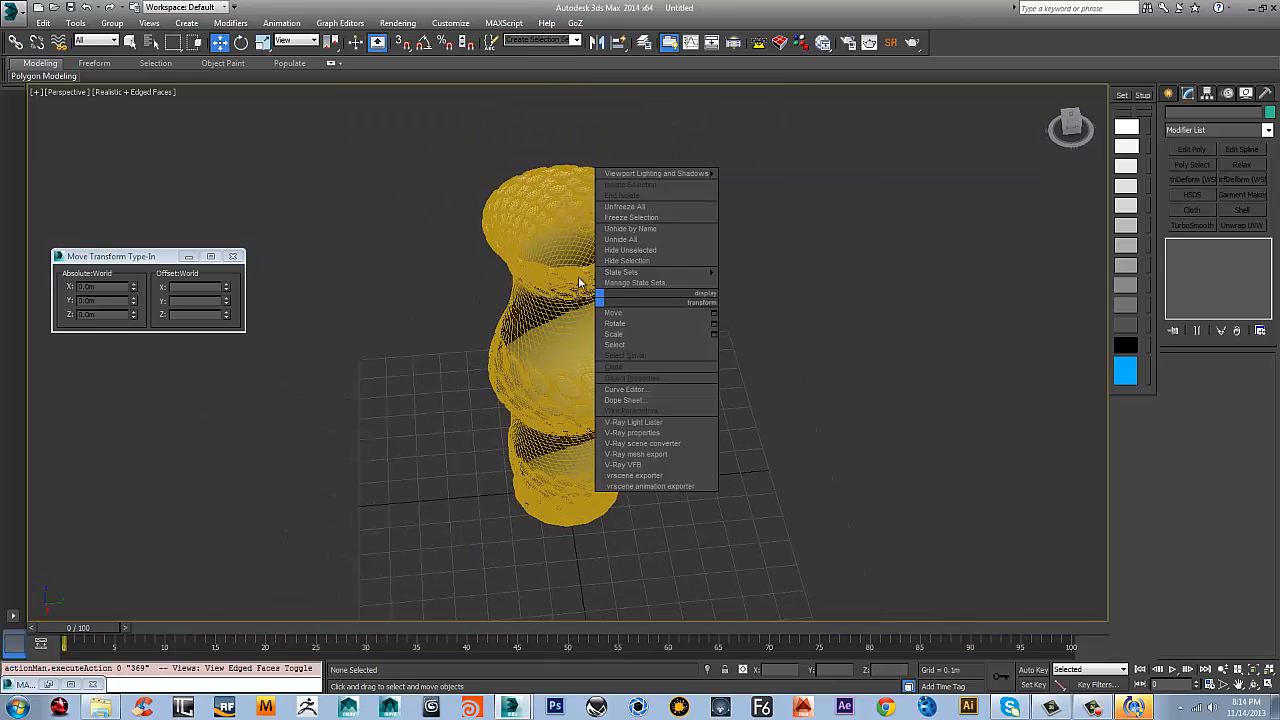
click(612, 275)
click(612, 276)
right_click(605, 273)
mouse_move(672, 399)
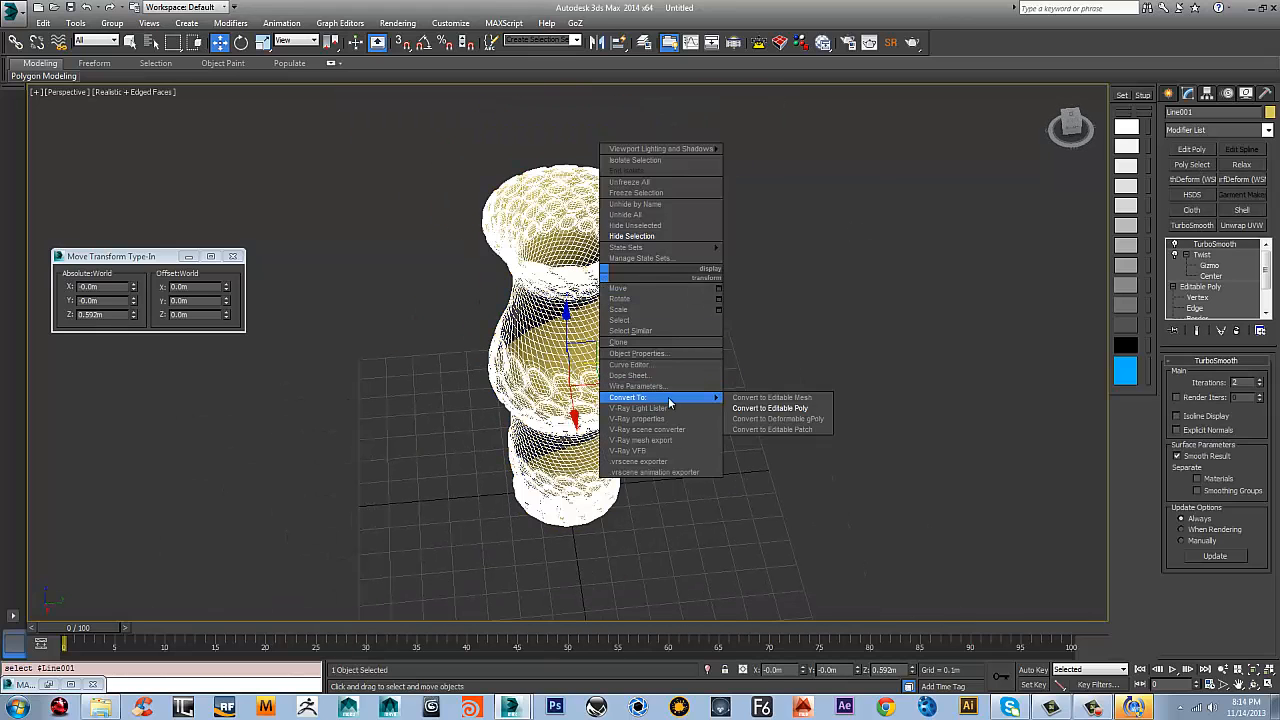
click(797, 409)
Turn off edged faces and inspect the deselected, converted vase in the front view
alt+middle_drag(652, 229, 740, 238)
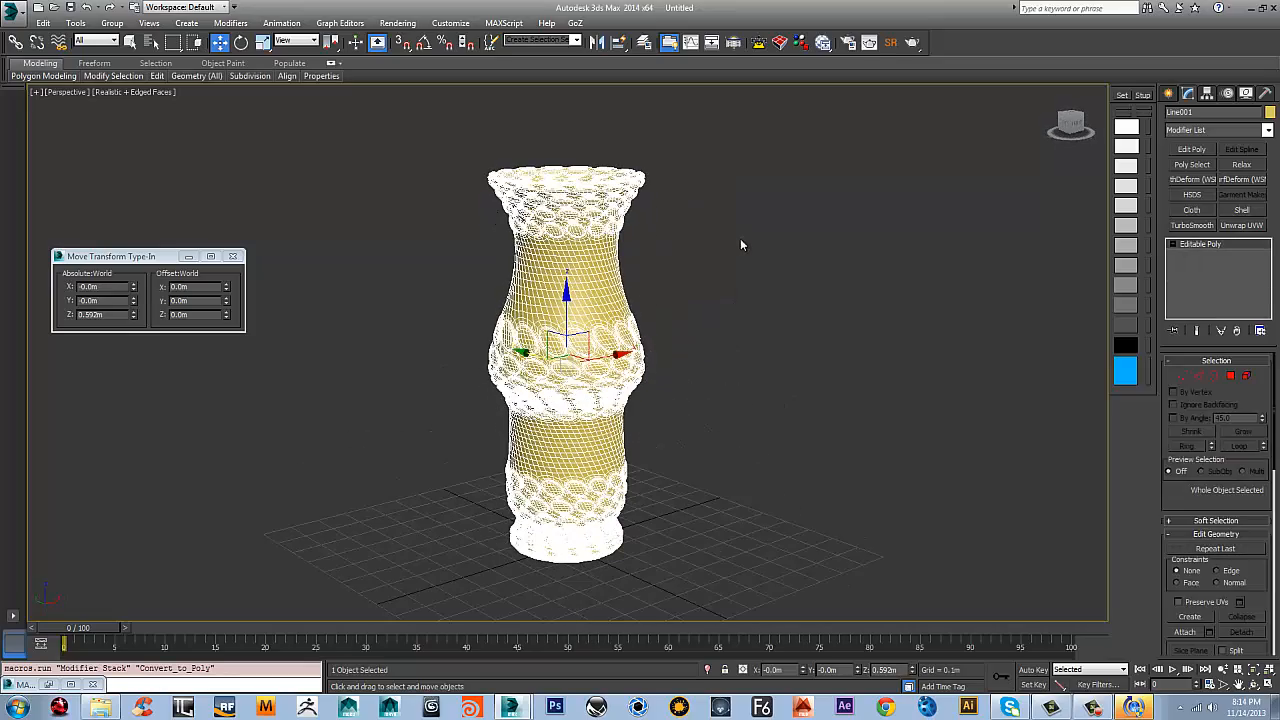
key(f)
scroll(587, 279, up, 2)
key(F4)
scroll(587, 279, up, 3)
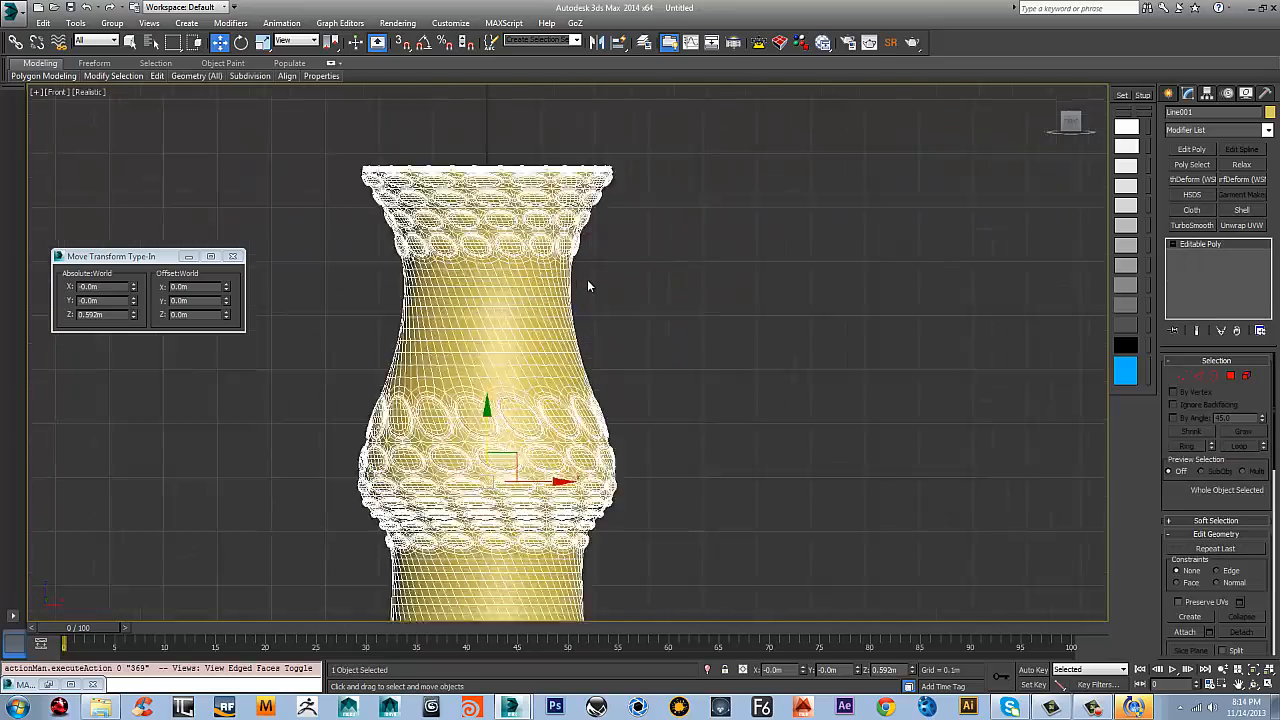
click(841, 323)
middle_drag(658, 193, 690, 279)
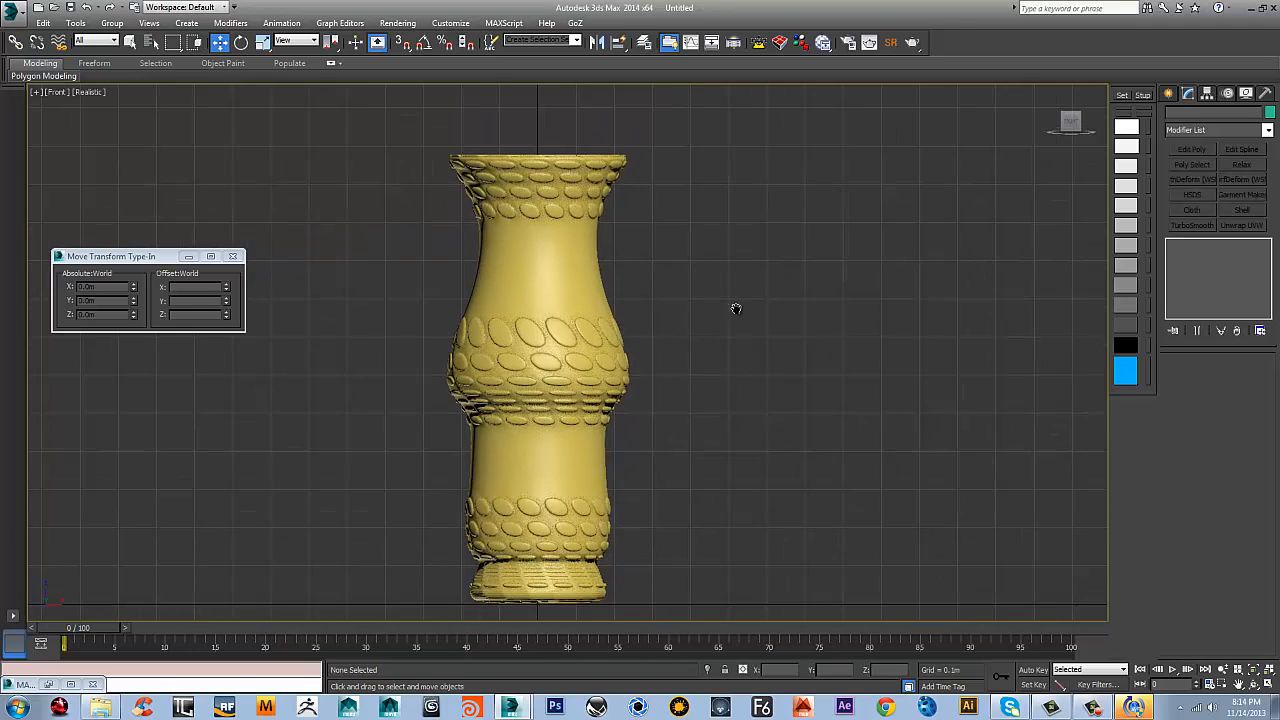
scroll(658, 416, down, 3)
scroll(598, 410, up, 2)
Select the vase and centre its pivot to the object
click(488, 325)
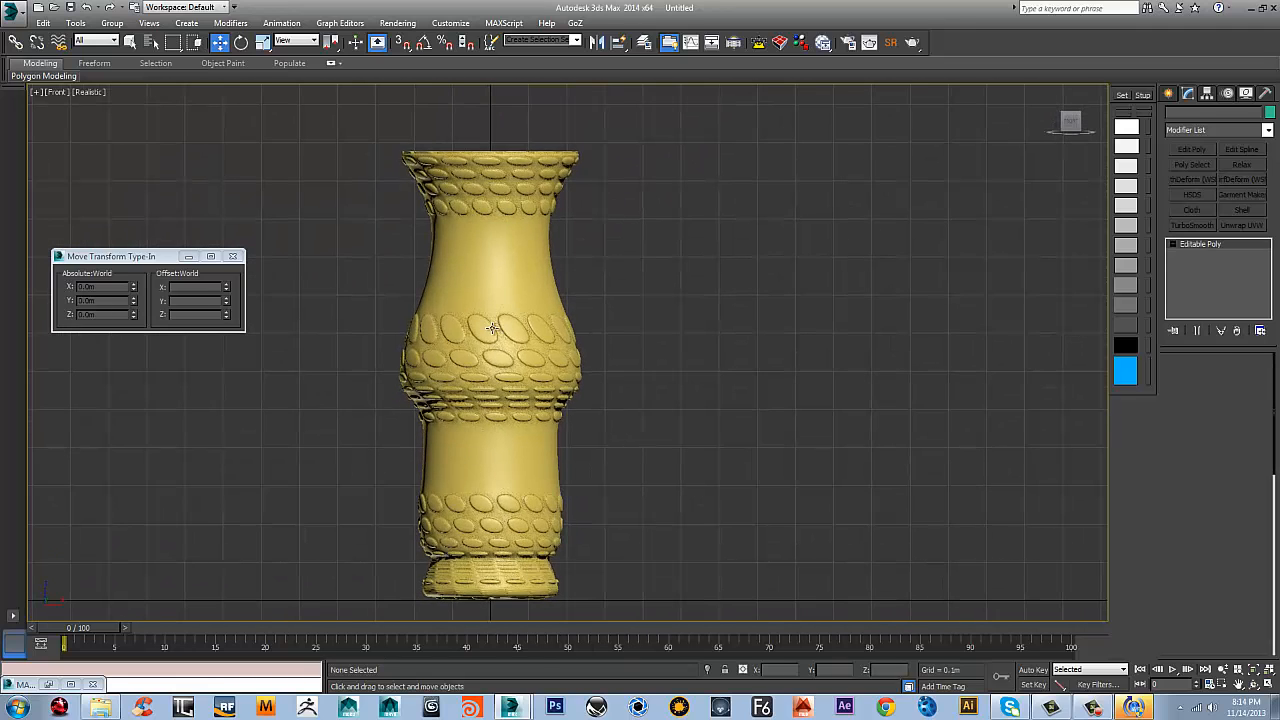
click(1208, 94)
click(1217, 177)
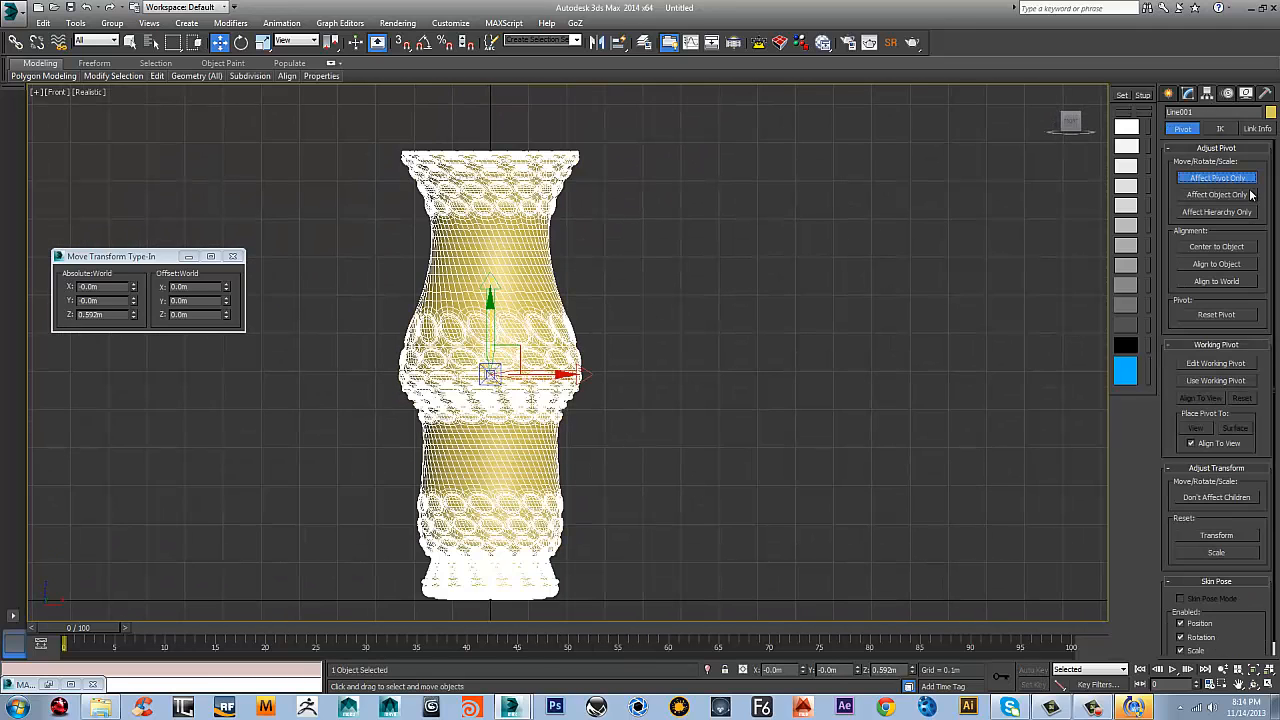
click(1219, 247)
Set the pivot's absolute Z to 0 m at the vase's base and leave pivot editing
middle_drag(711, 351, 711, 294)
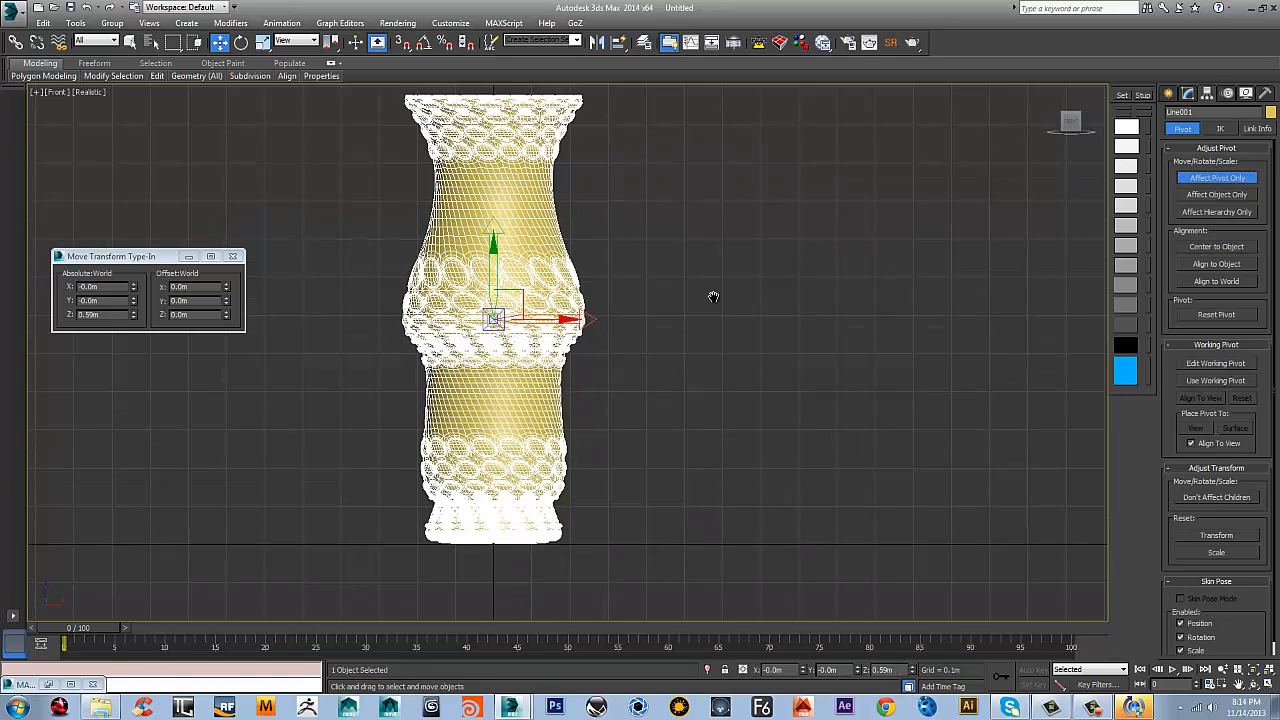
key(F12)
key(F12)
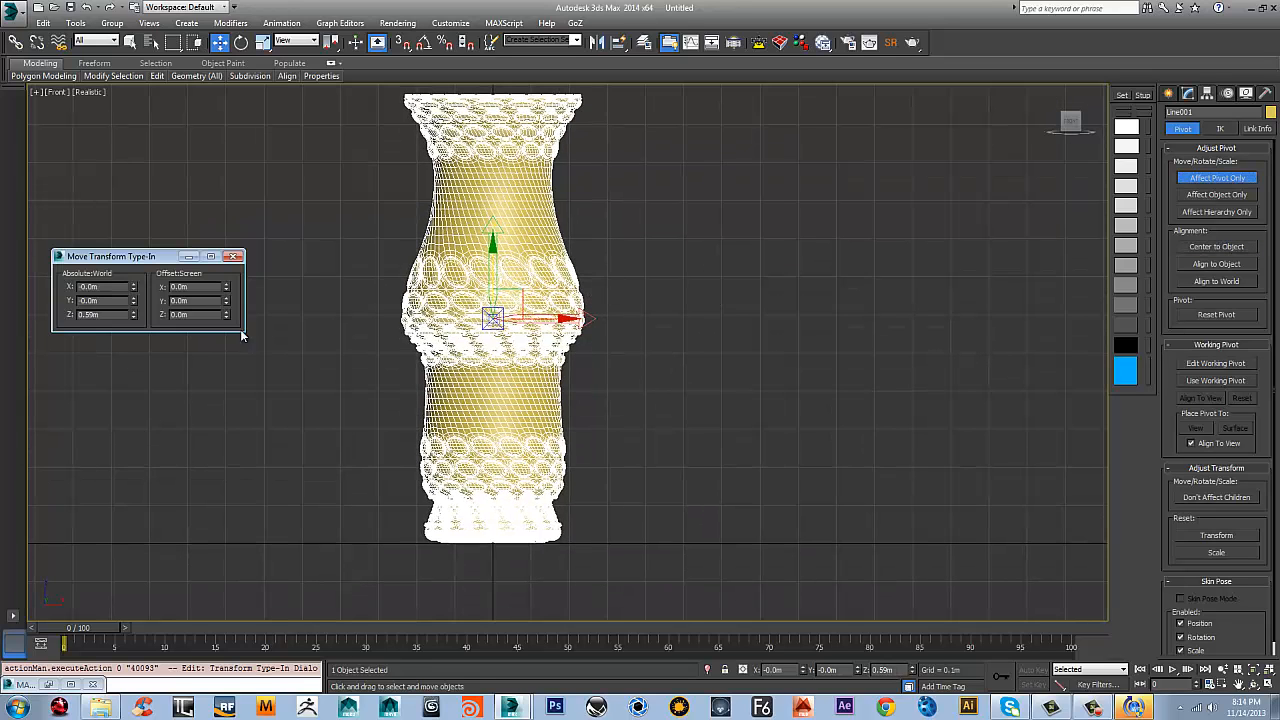
right_click(133, 317)
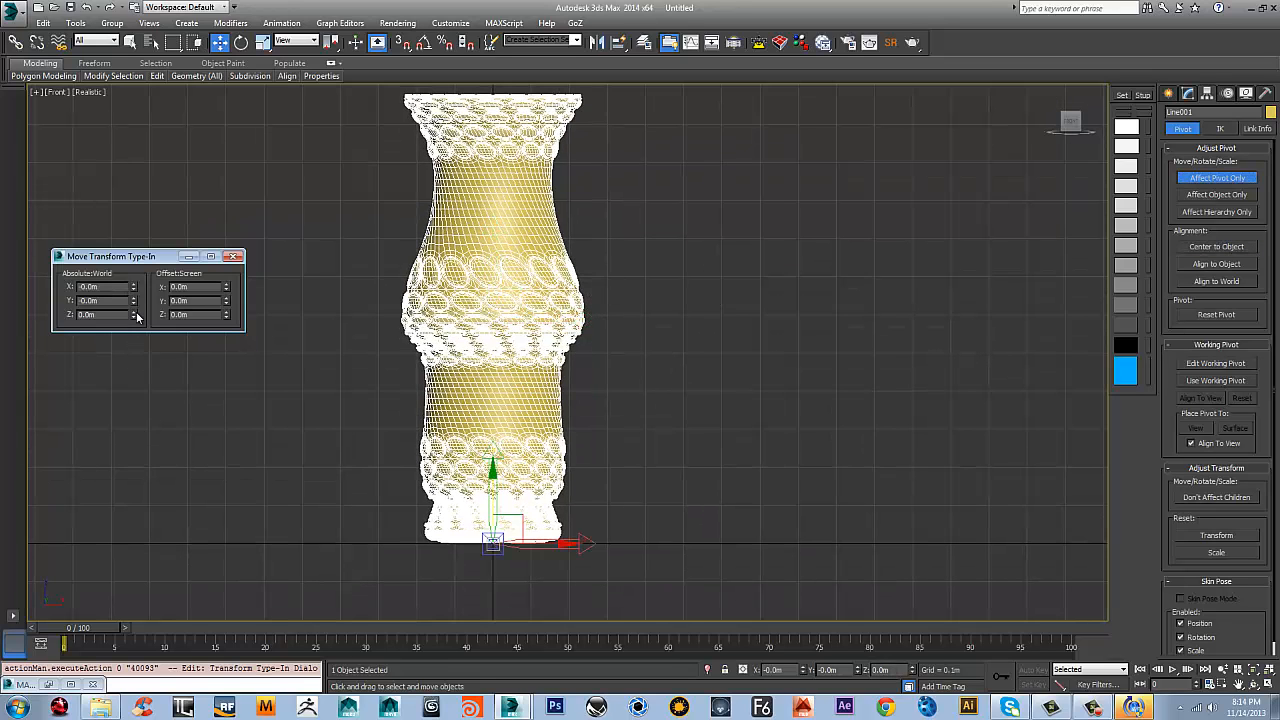
click(233, 257)
click(1215, 178)
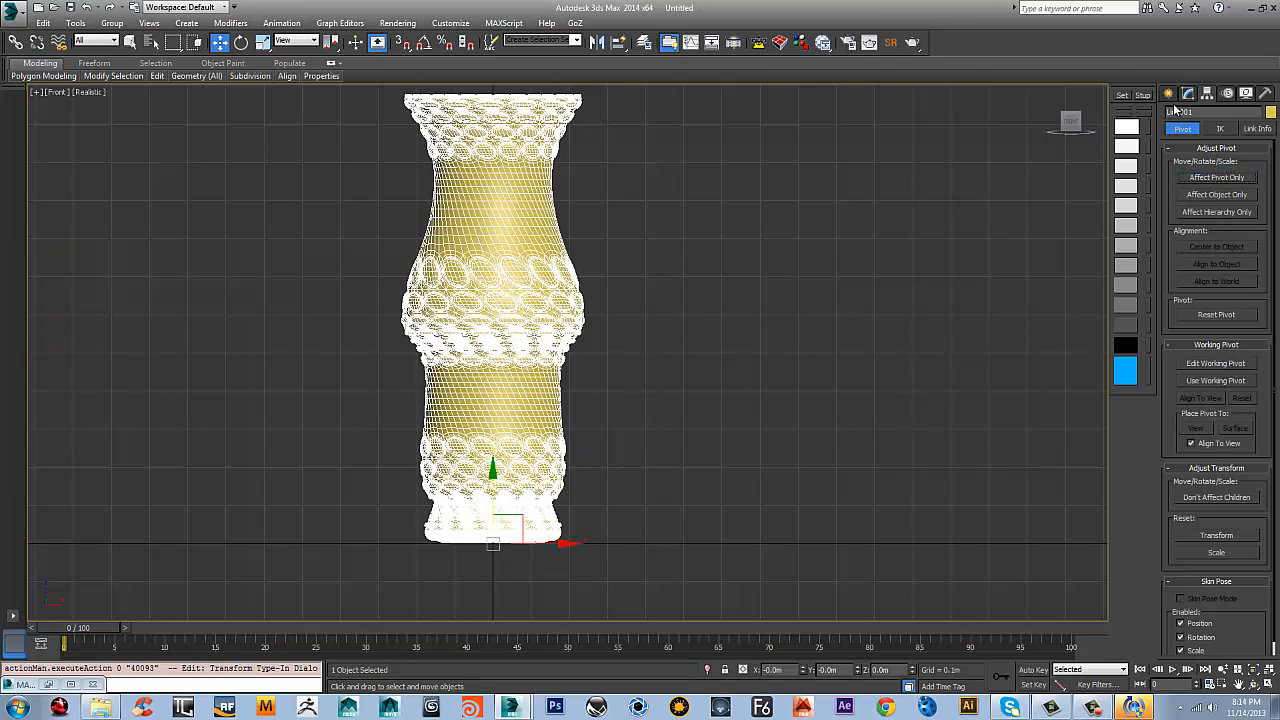
Switch to object creation, deselect the vase and examine its overall form in the front view
click(1169, 93)
middle_drag(616, 209, 551, 298)
click(551, 296)
scroll(570, 311, down, 2)
middle_drag(591, 350, 743, 266)
scroll(743, 266, up, 2)
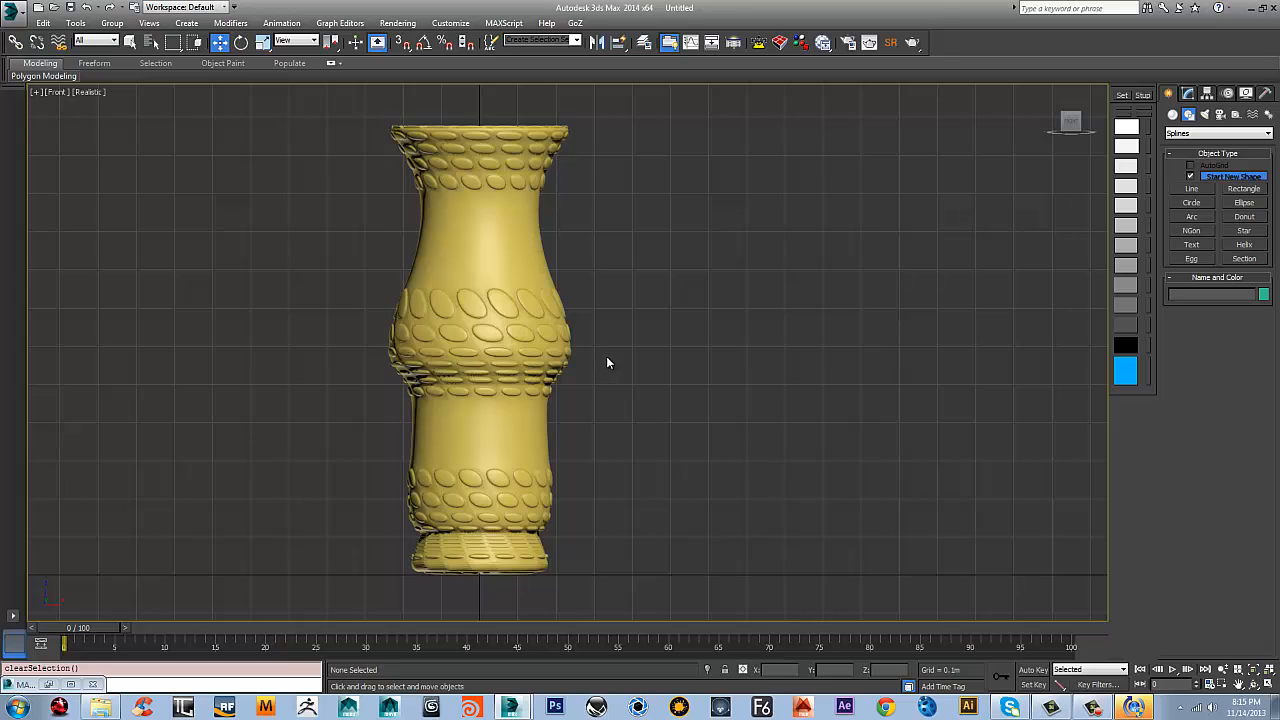
middle_drag(542, 250, 547, 290)
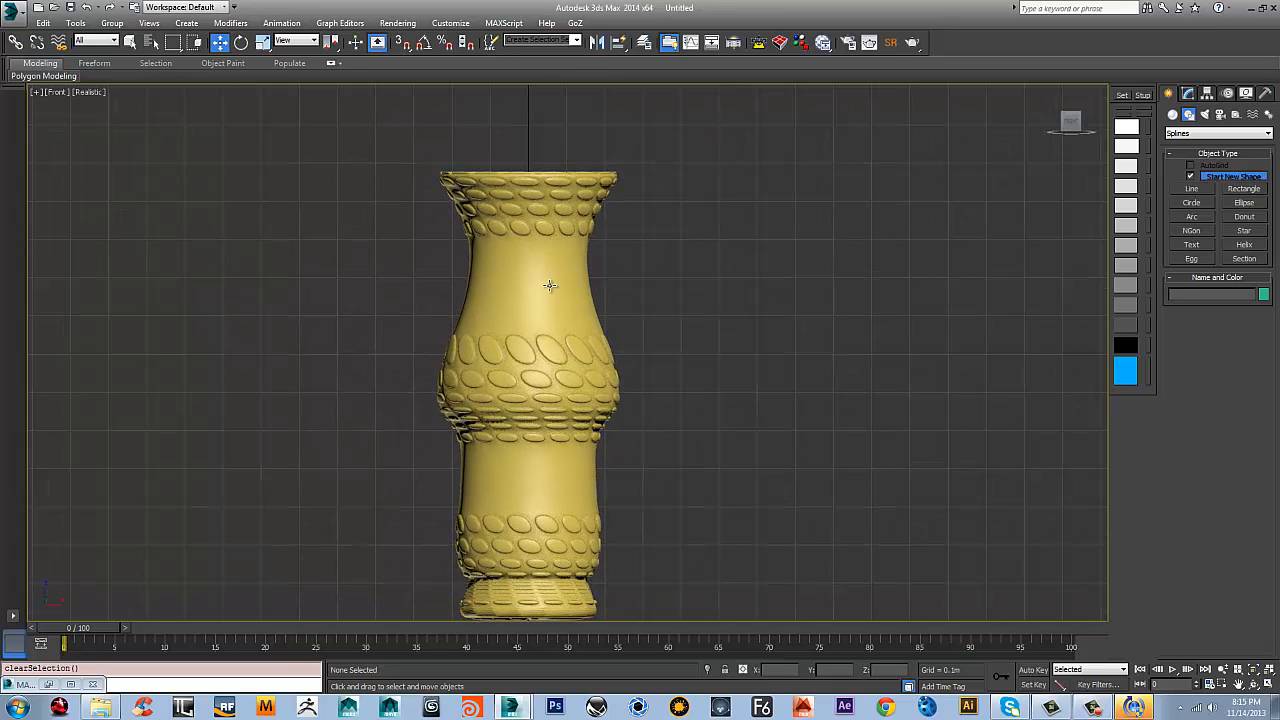
middle_drag(457, 266, 453, 243)
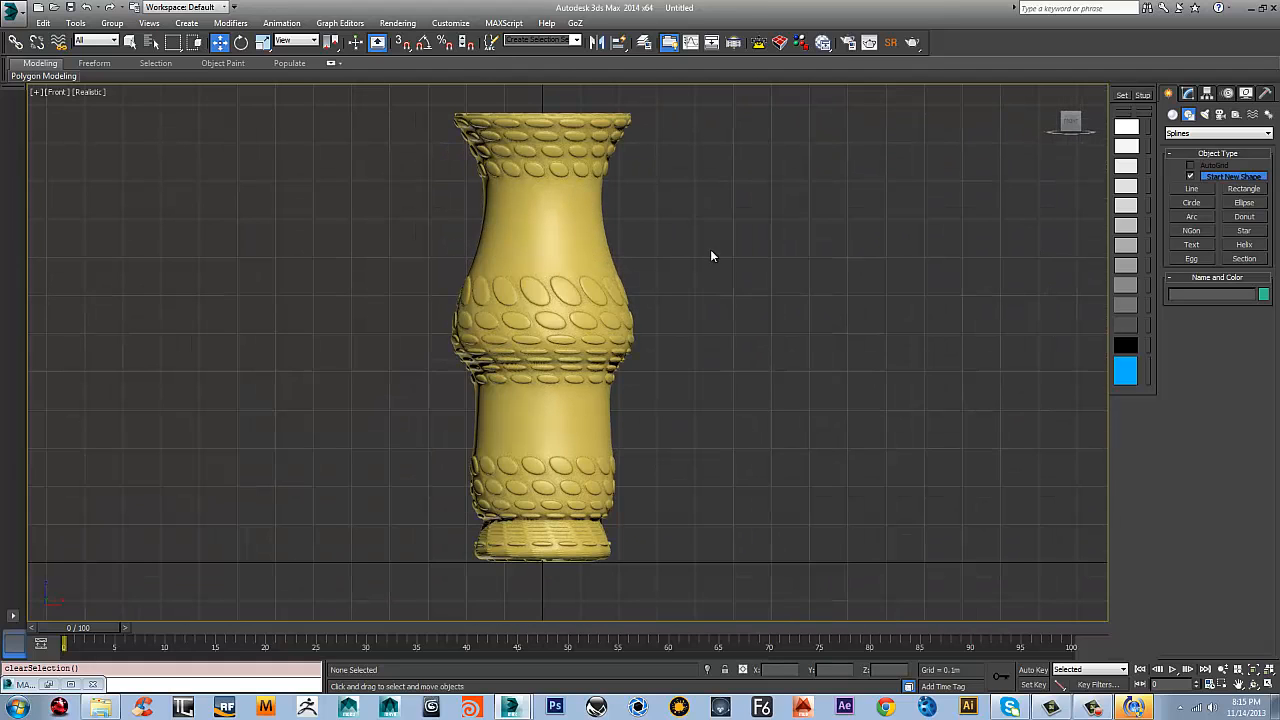
middle_drag(760, 252, 705, 288)
middle_drag(815, 318, 749, 277)
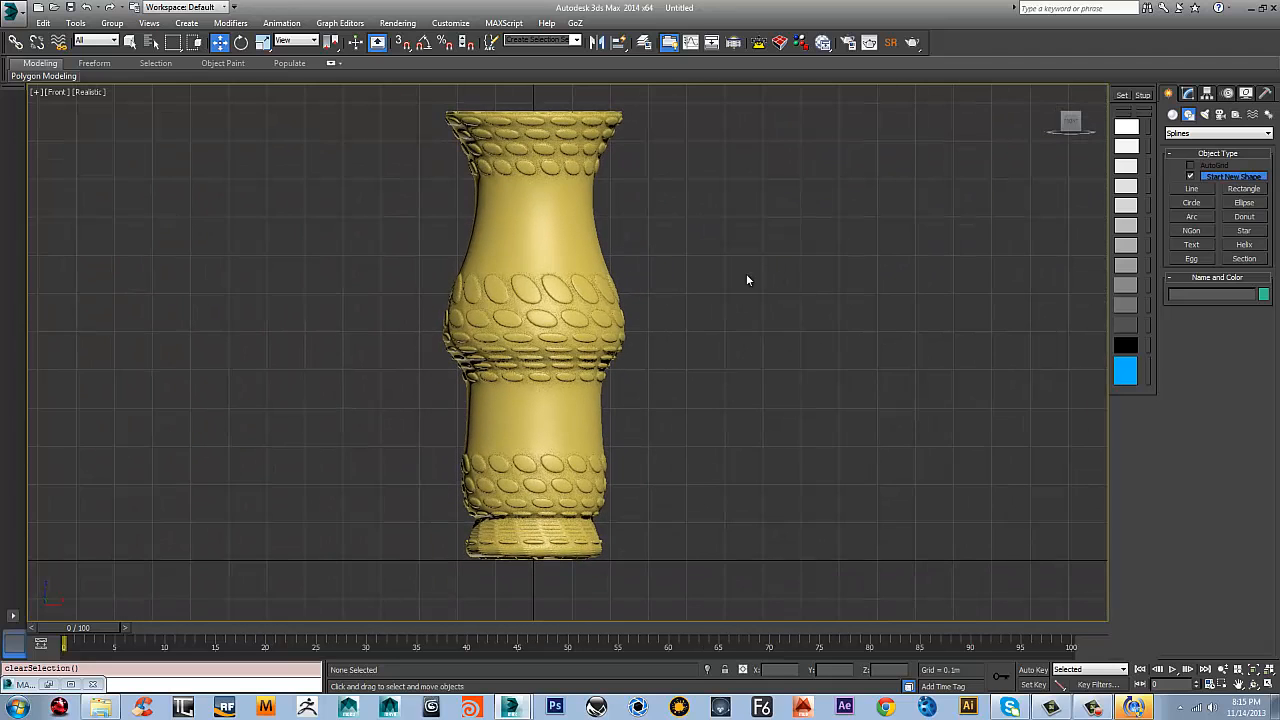
Select the vase and open the RayFire floater from the RayFire geometry category
click(551, 277)
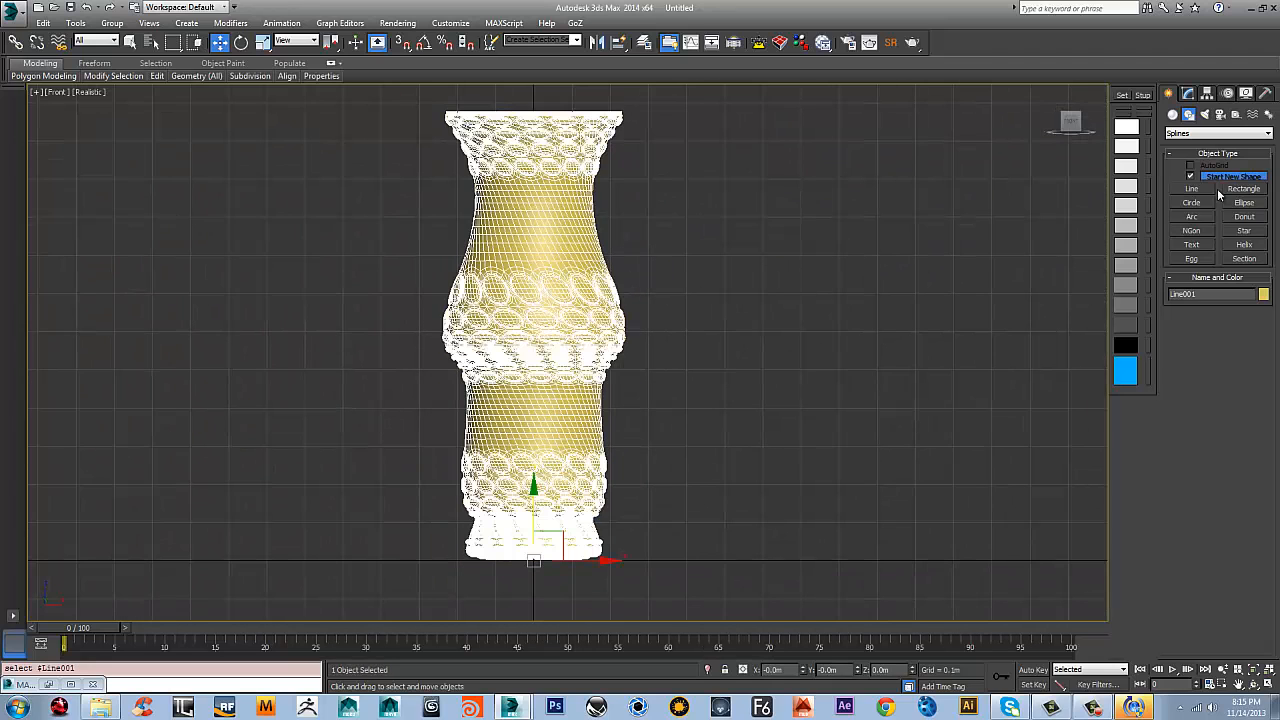
click(1173, 114)
click(1218, 133)
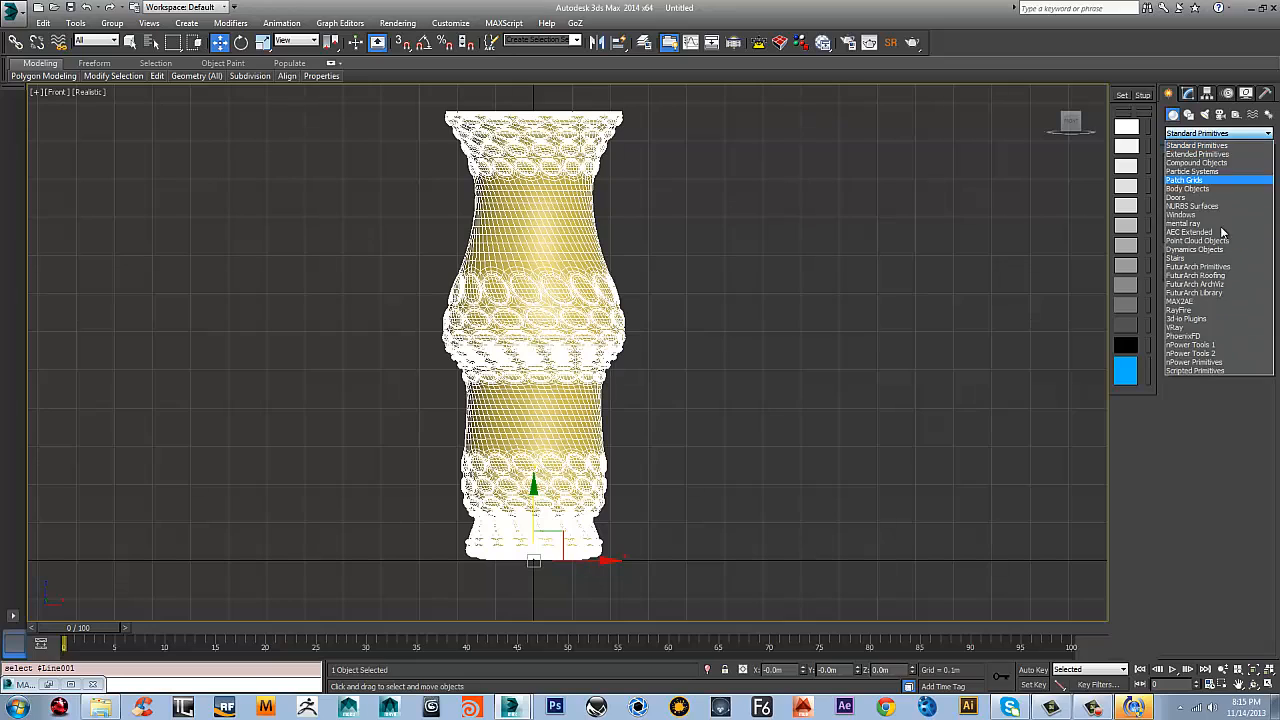
click(1182, 311)
middle_drag(830, 228, 923, 243)
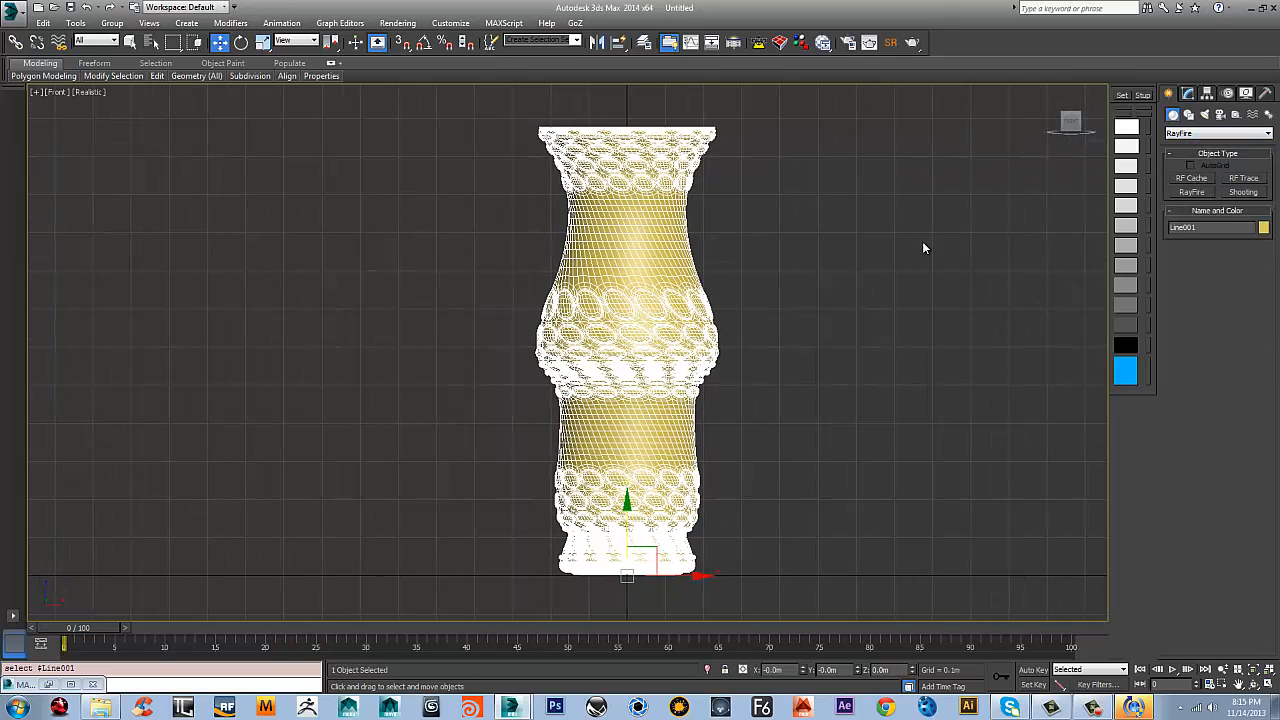
click(1192, 192)
click(238, 198)
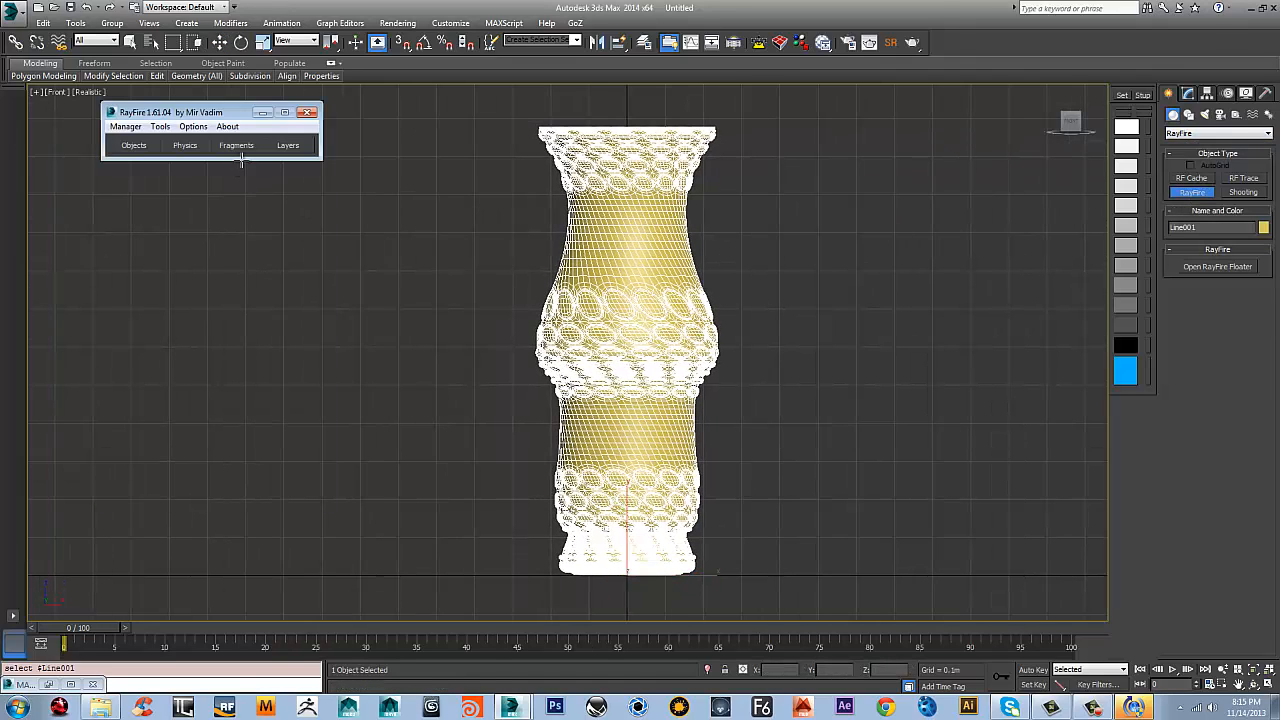
Fragment the vase with the Voronoi - Uniform type at 50 iterations, accepting automatic optimization of the mesh
click(237, 146)
middle_drag(658, 282, 694, 266)
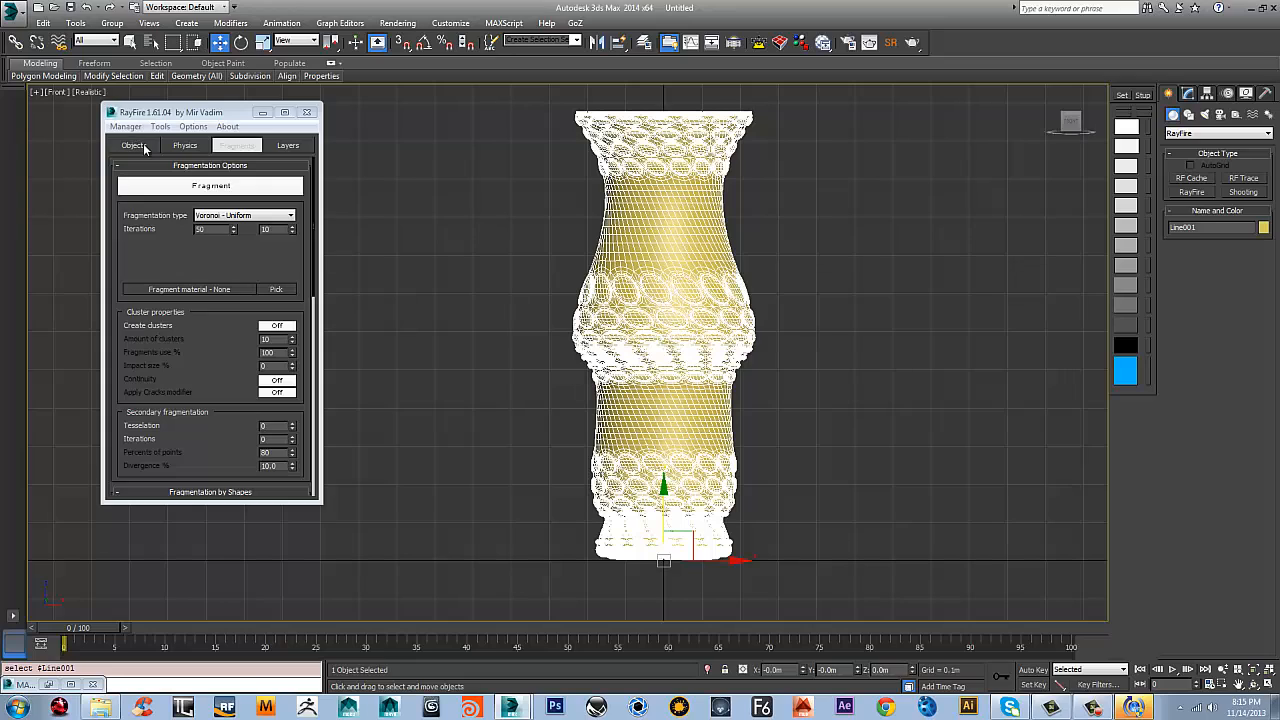
click(136, 146)
click(249, 148)
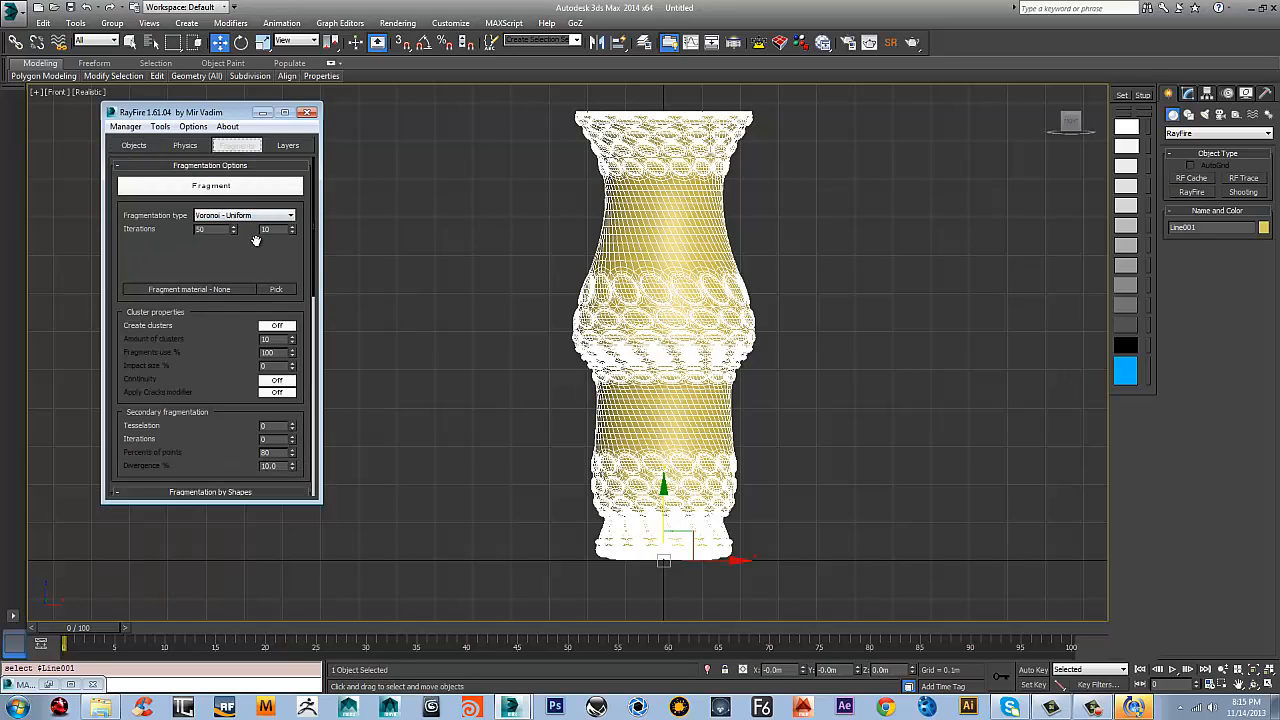
double_click(220, 231)
click(224, 189)
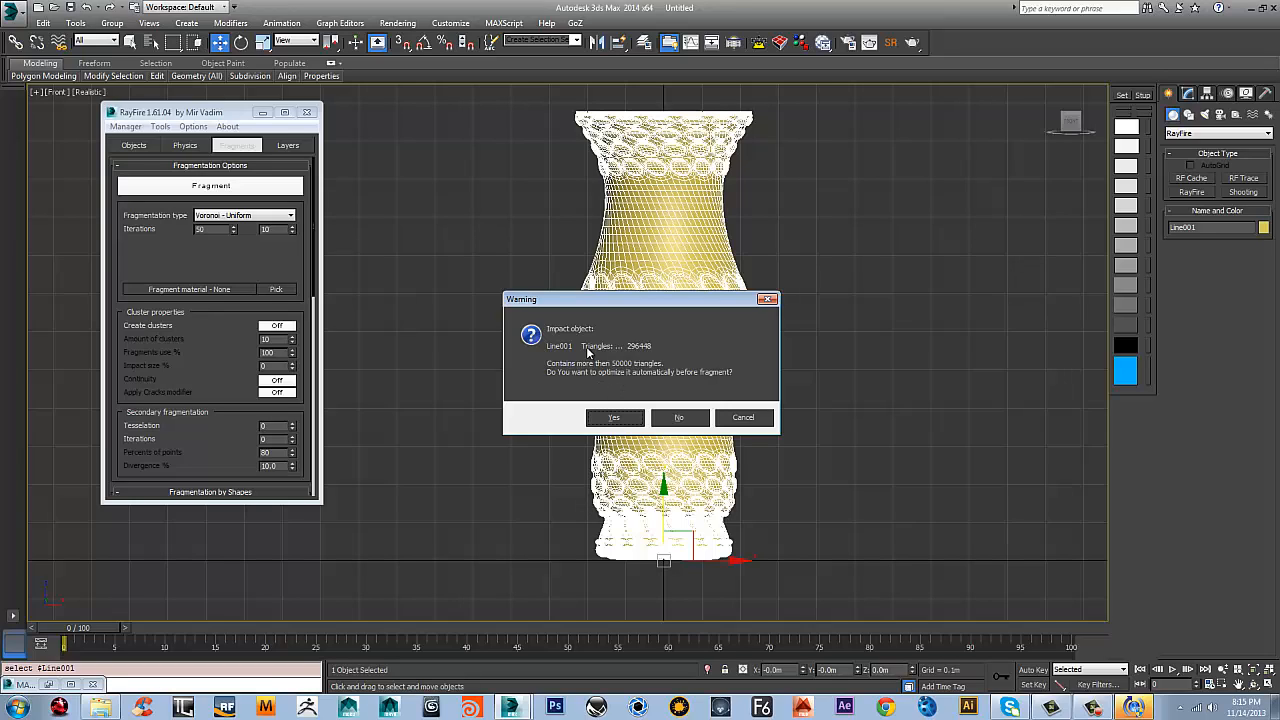
click(605, 419)
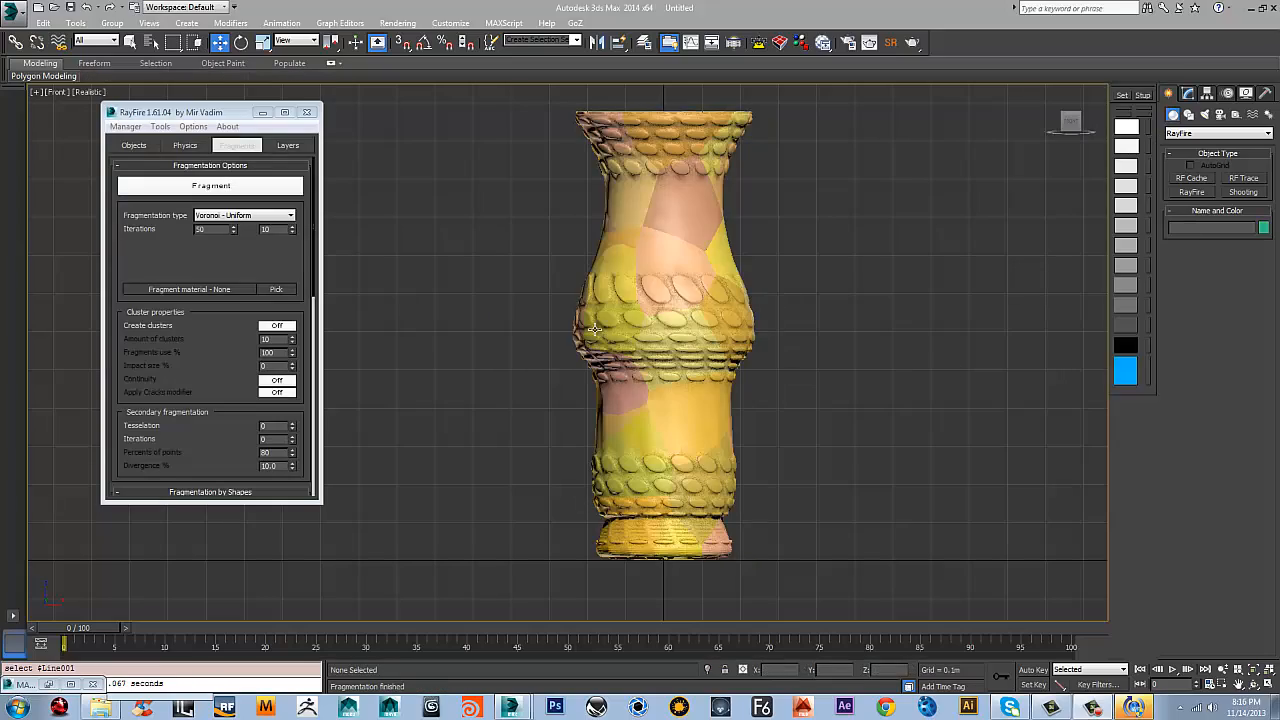
Select individual fragments on the vase's neck and examine how the pieces are cut from several angles
scroll(694, 349, up, 5)
click(677, 278)
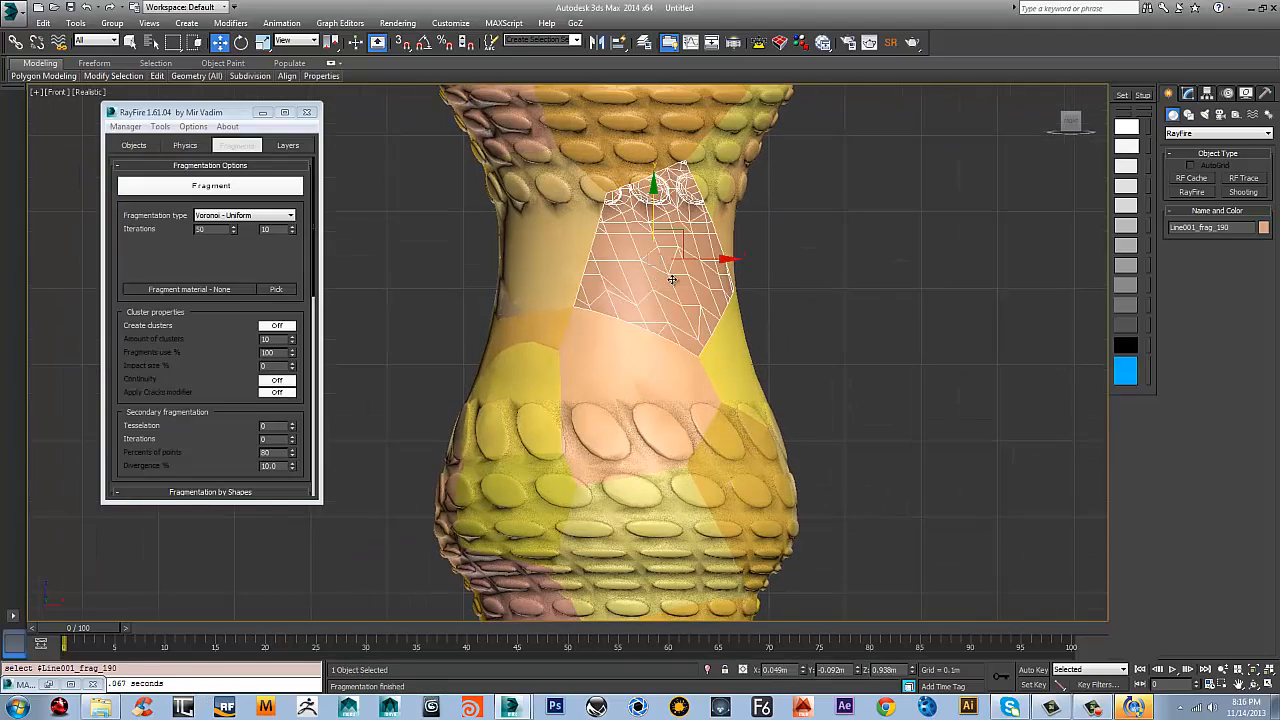
scroll(672, 279, down, 6)
alt+middle_drag(672, 279, 803, 332)
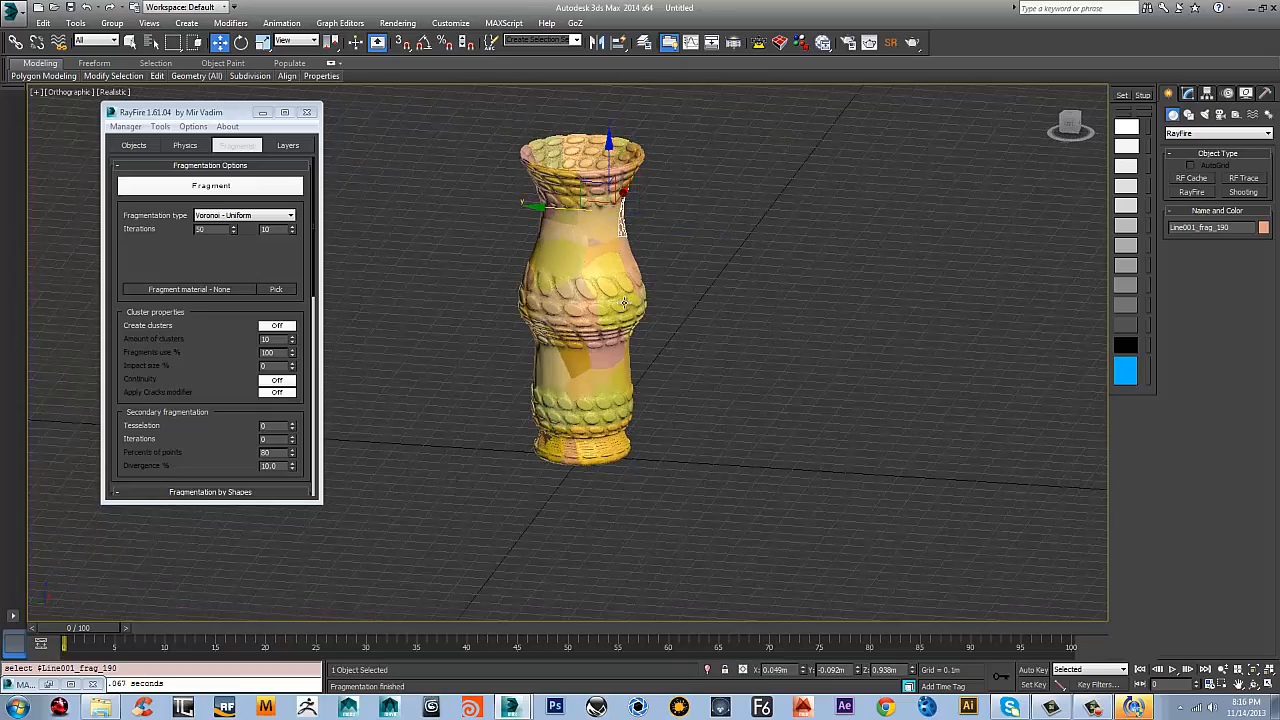
scroll(624, 303, up, 2)
click(685, 273)
scroll(704, 365, down, 4)
middle_drag(685, 273, 800, 392)
scroll(704, 365, up, 2)
Try to pull a neck fragment out of the vase wall, and undo the move
click(649, 311)
alt+middle_drag(620, 306, 644, 375)
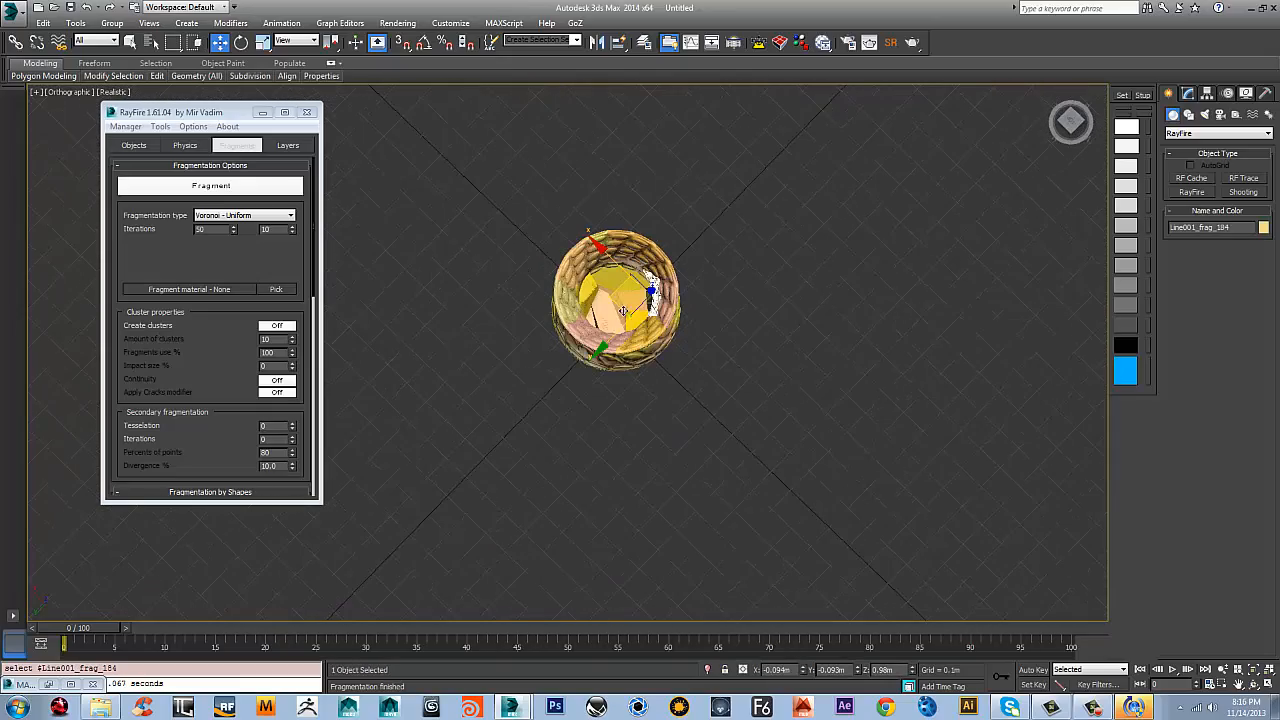
drag(623, 311, 745, 300)
alt+middle_drag(745, 300, 950, 321)
click(864, 370)
scroll(837, 394, up, 3)
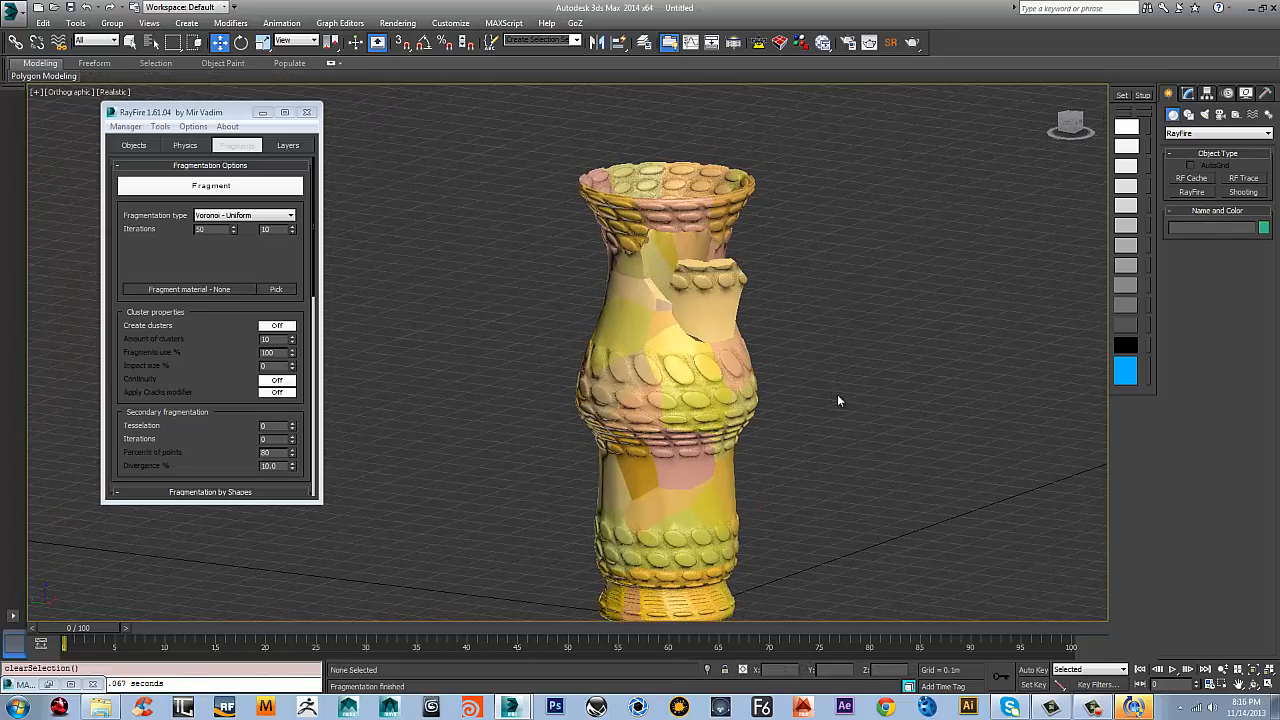
key(ctrl+z)
key(ctrl+z)
Return to perspective, clear the selection and examine the whole fragmented vase
alt+middle_drag(814, 393, 706, 444)
key(p)
scroll(699, 420, down, 2)
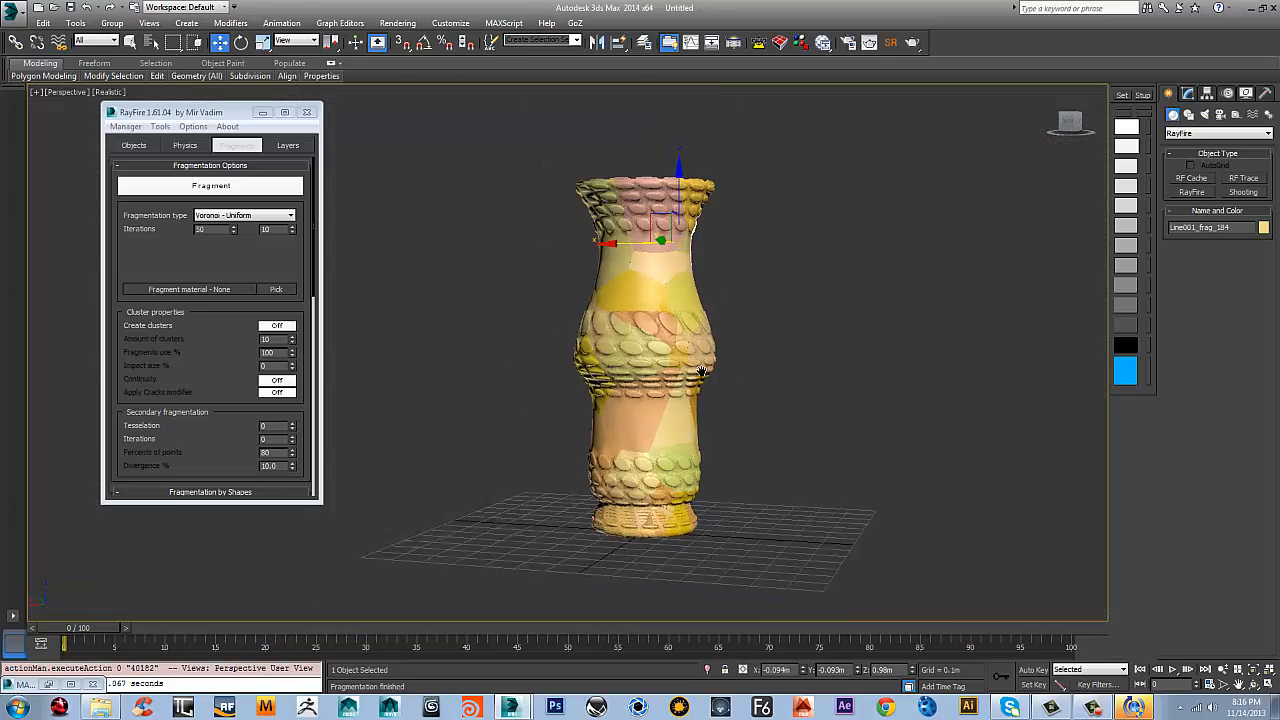
click(775, 350)
middle_drag(703, 370, 732, 384)
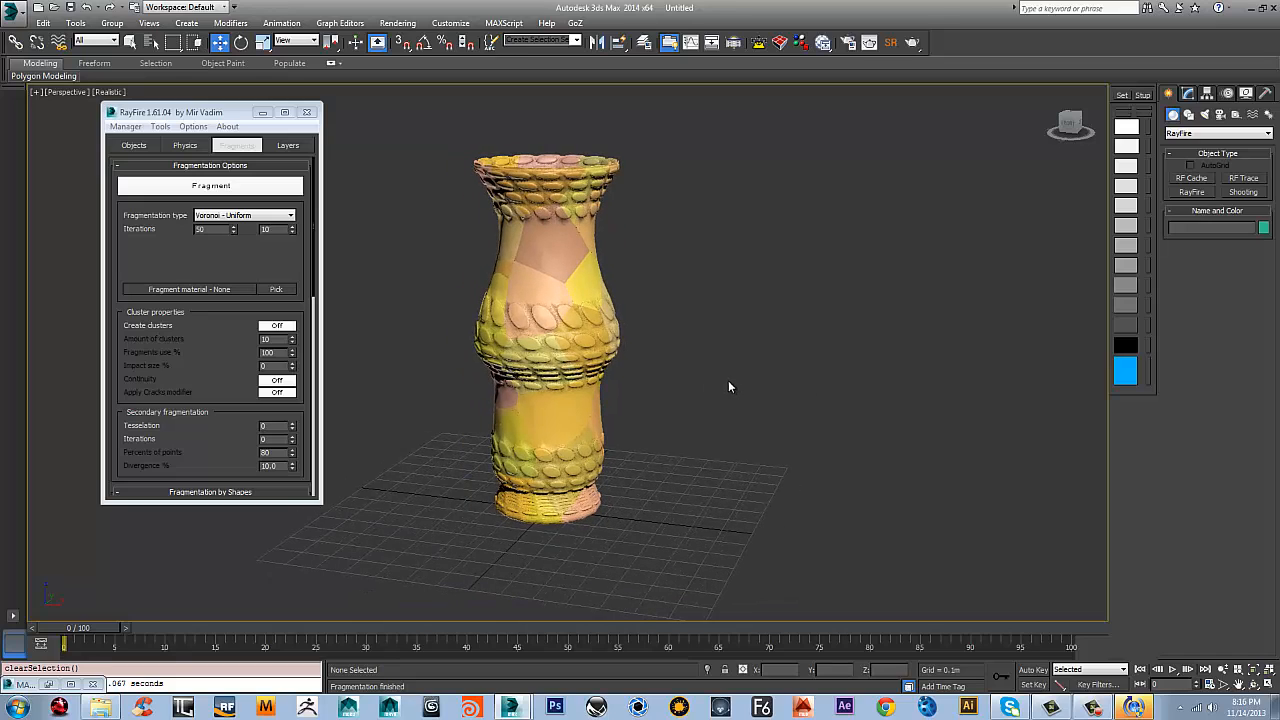
Check the fragments by selecting the Rf_Fragments_1 selection set in the front view, and clear the selection
key(f)
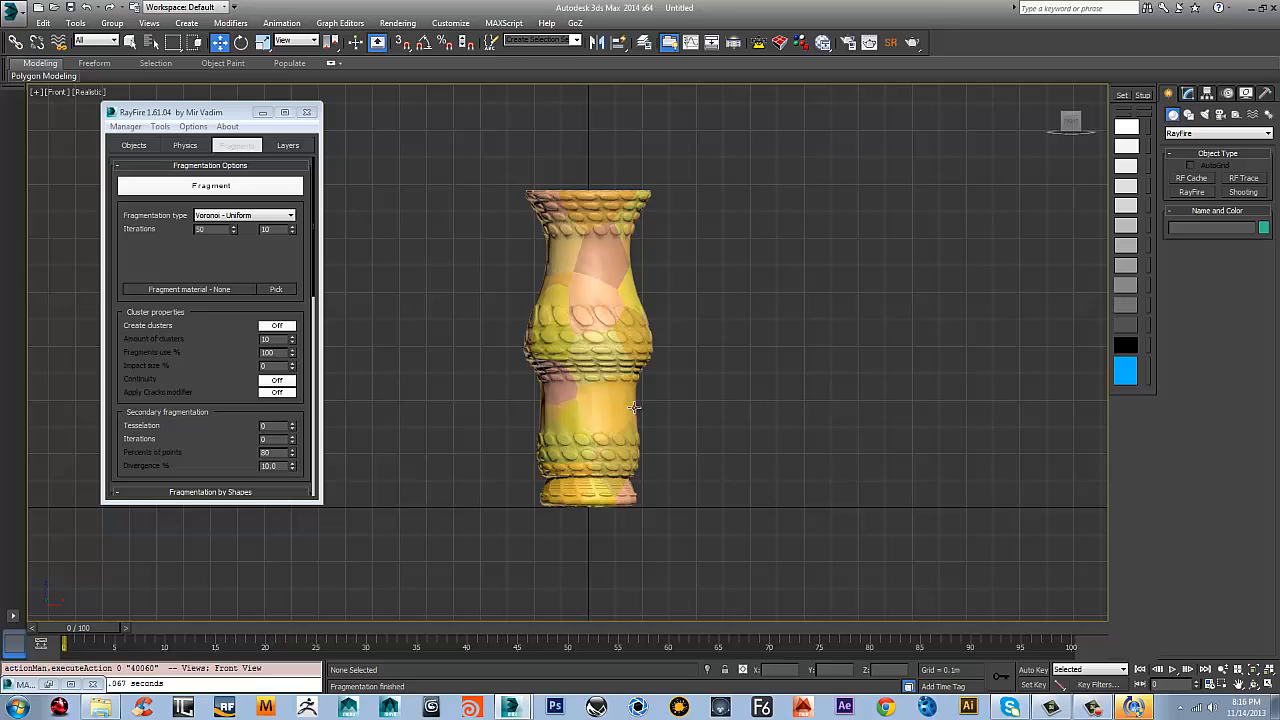
click(578, 43)
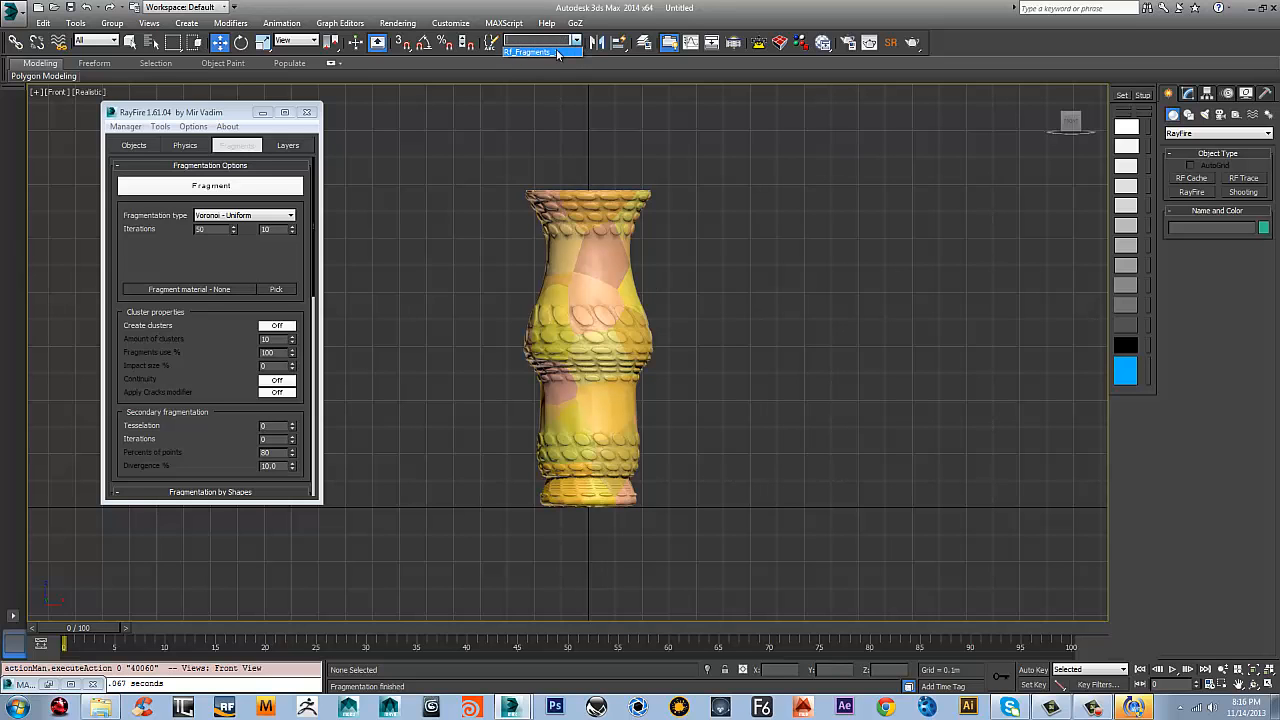
click(537, 52)
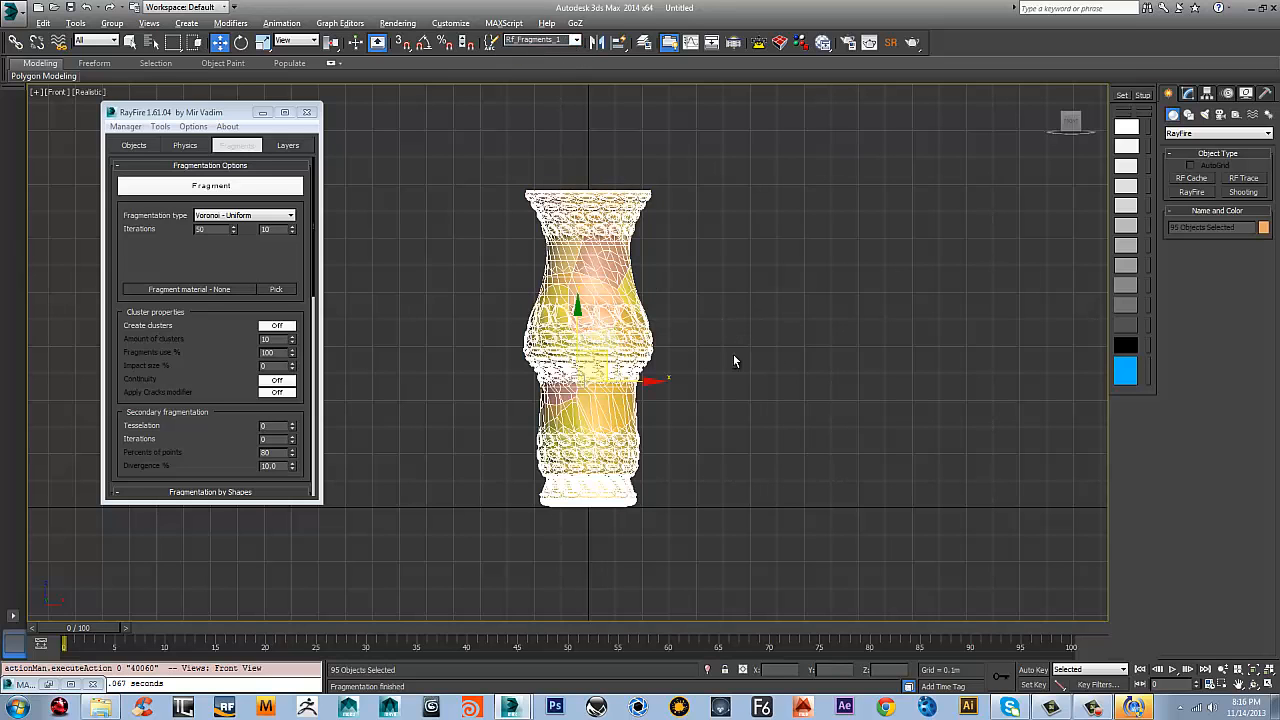
alt+middle_drag(734, 360, 741, 351)
click(751, 295)
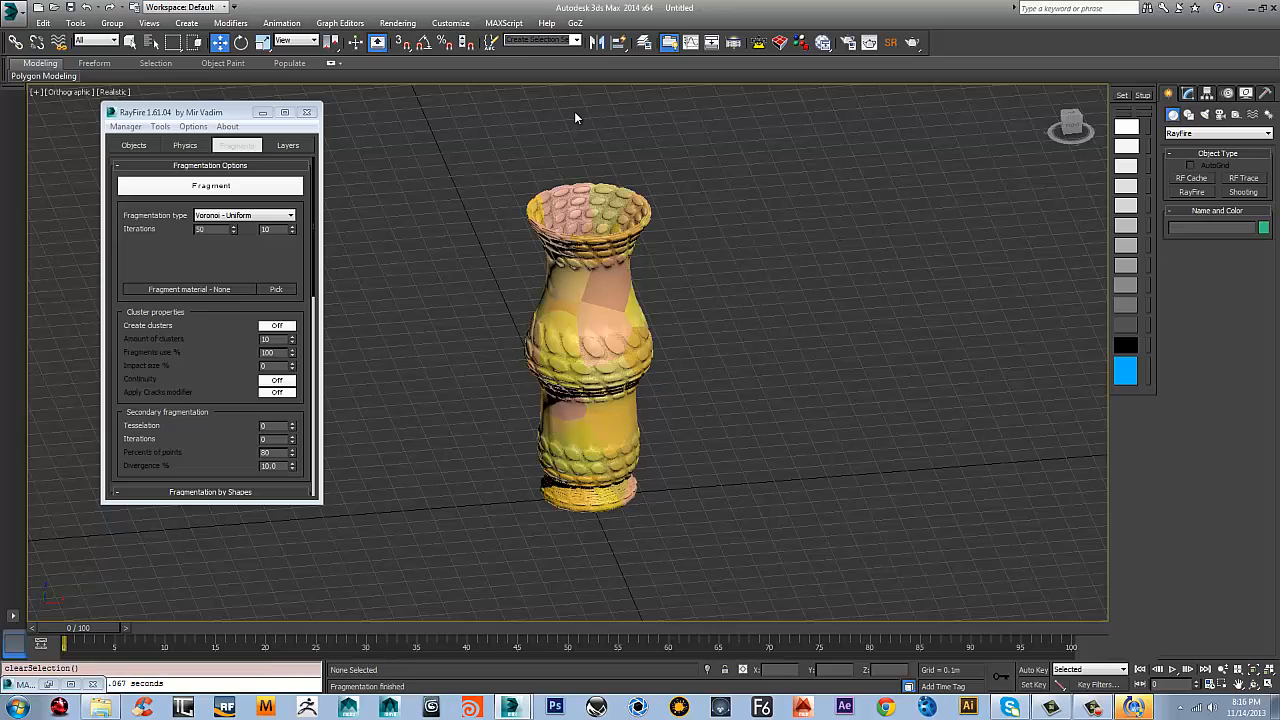
Review RayFire's object settings and close the RayFire window
click(133, 145)
click(208, 183)
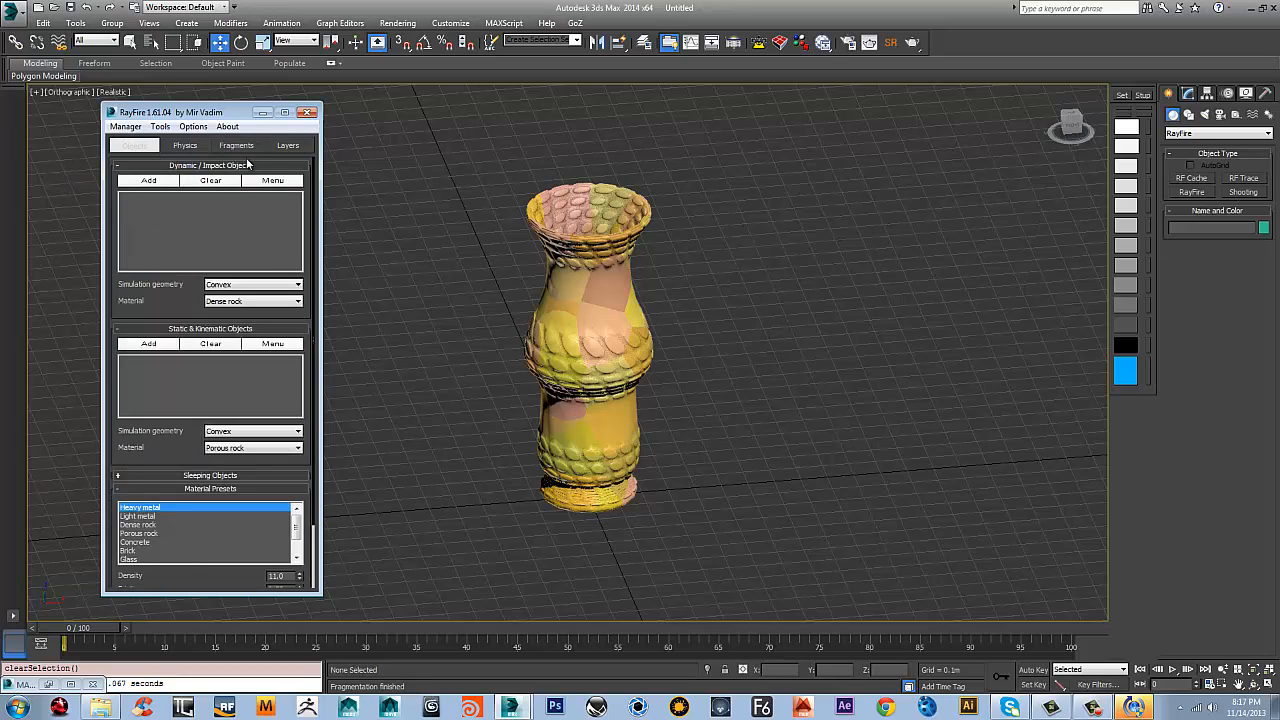
click(307, 112)
Show the fragmented vase in the front view and hide the viewport grid
middle_drag(567, 426, 560, 427)
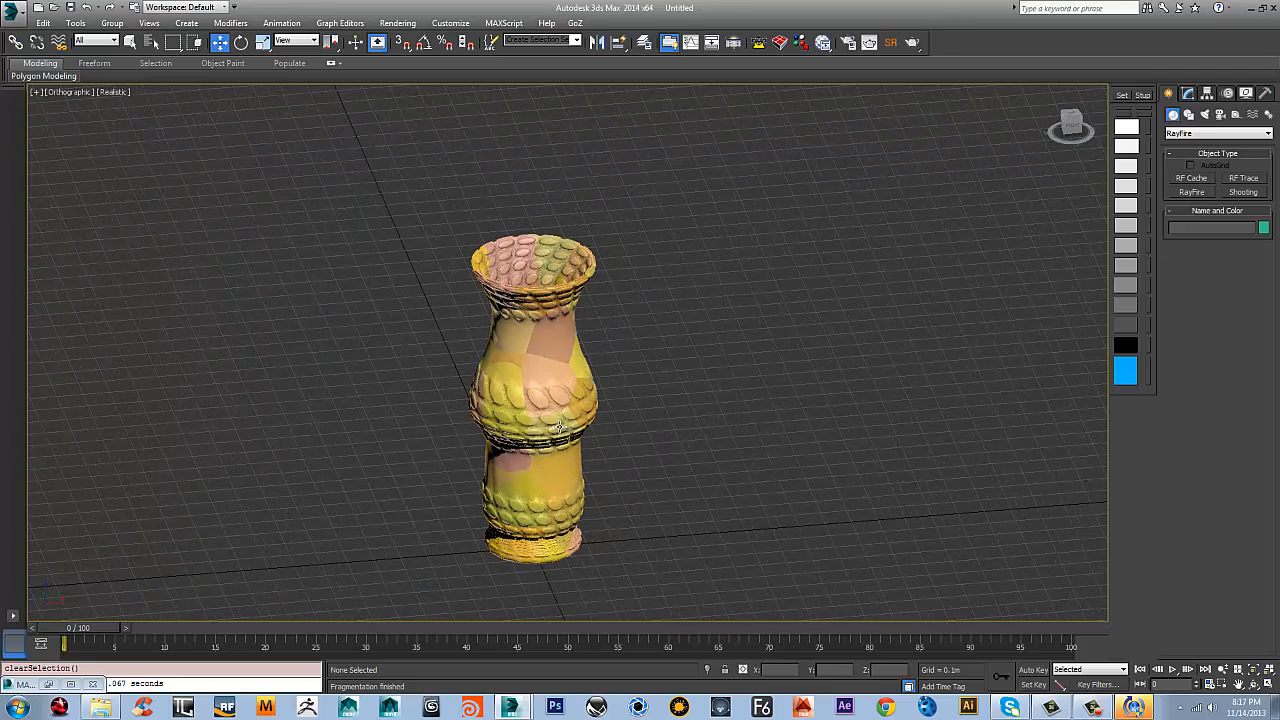
key(f)
mouse_move(686, 348)
middle_down()
mouse_move(722, 398)
mouse_move(682, 332)
mouse_move(671, 357)
middle_up()
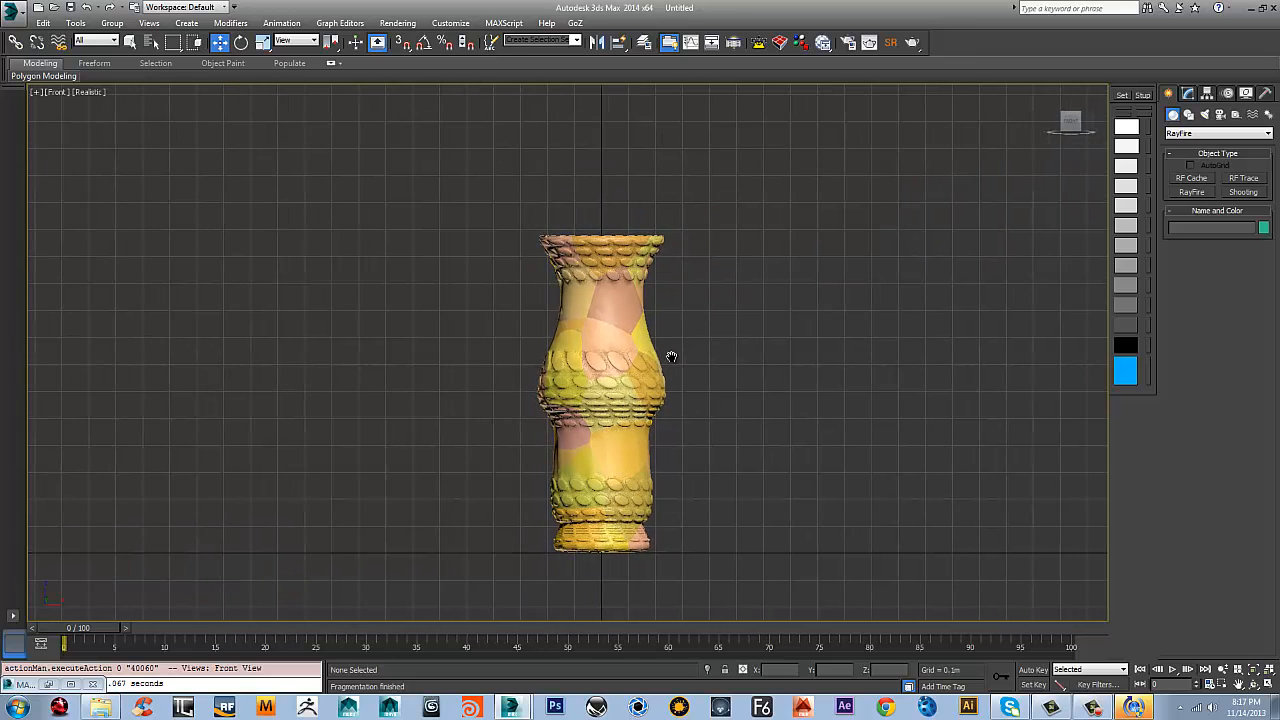
key(g)
scroll(665, 356, down, 2)
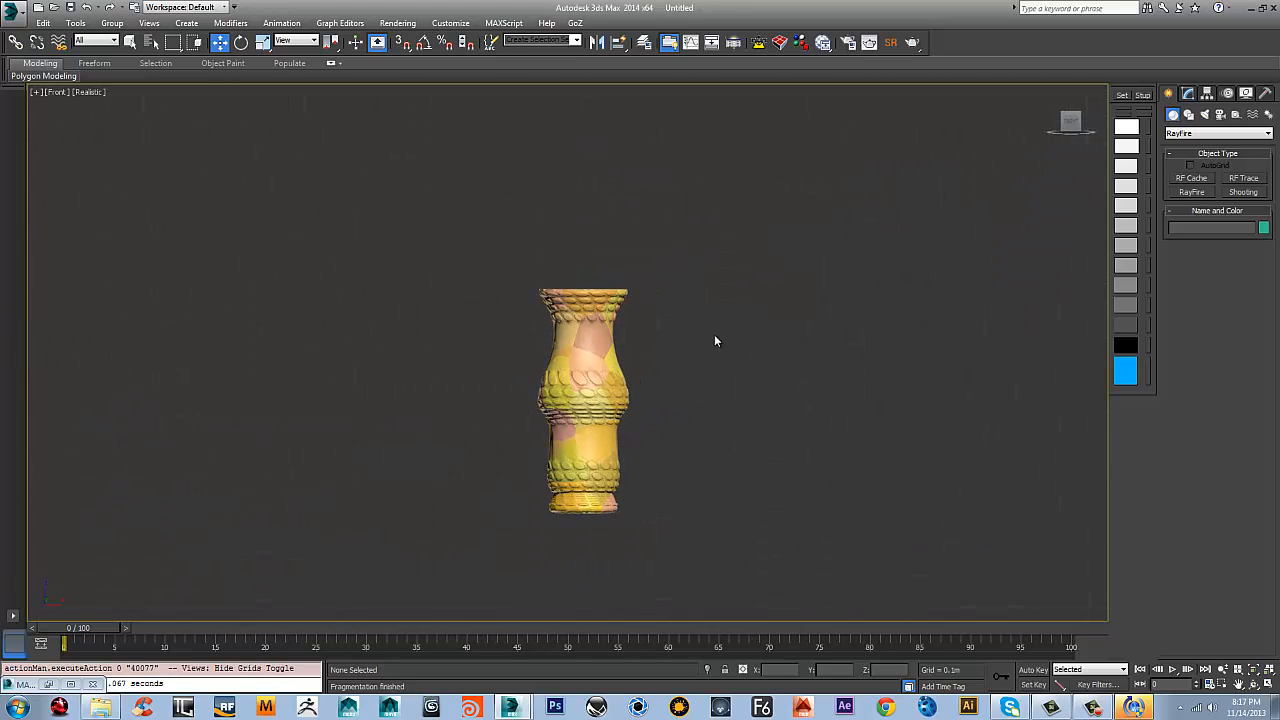
scroll(642, 379, up, 2)
middle_drag(649, 392, 713, 418)
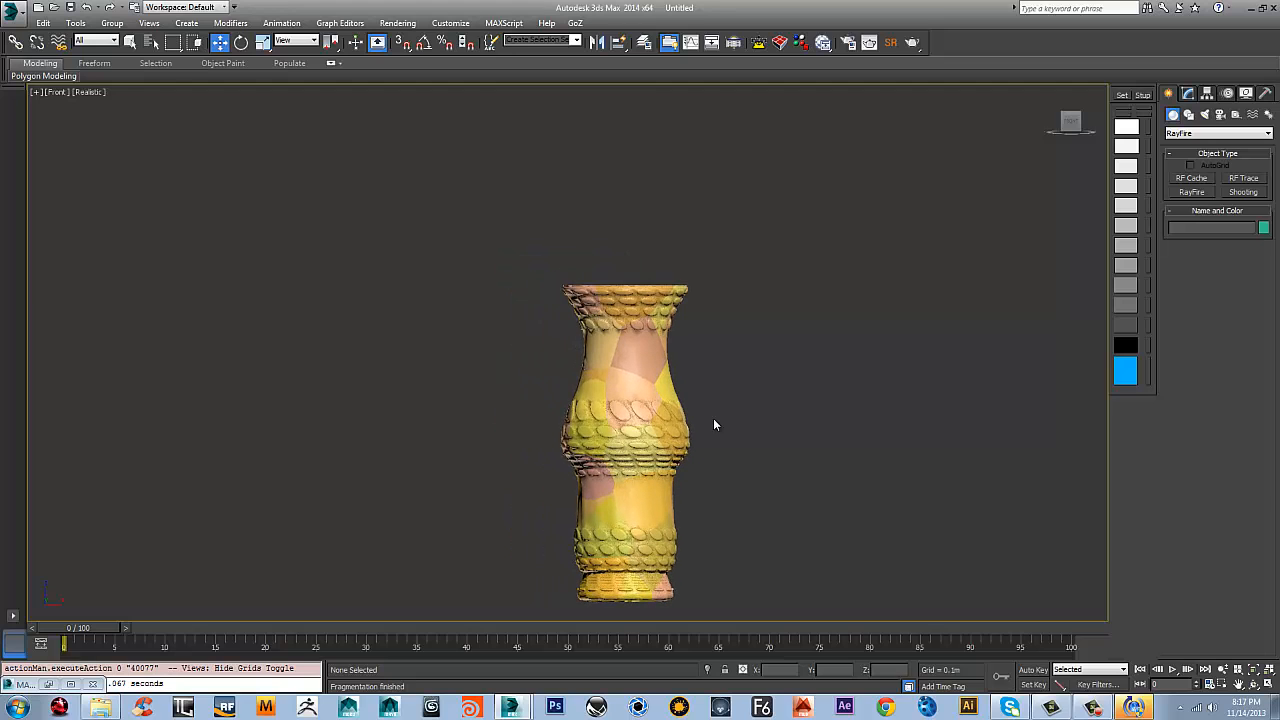
Open Particle View beside the vase and create a new Standard Flow particle system
key(6)
drag(1020, 107, 1, 125)
middle_drag(652, 300, 897, 280)
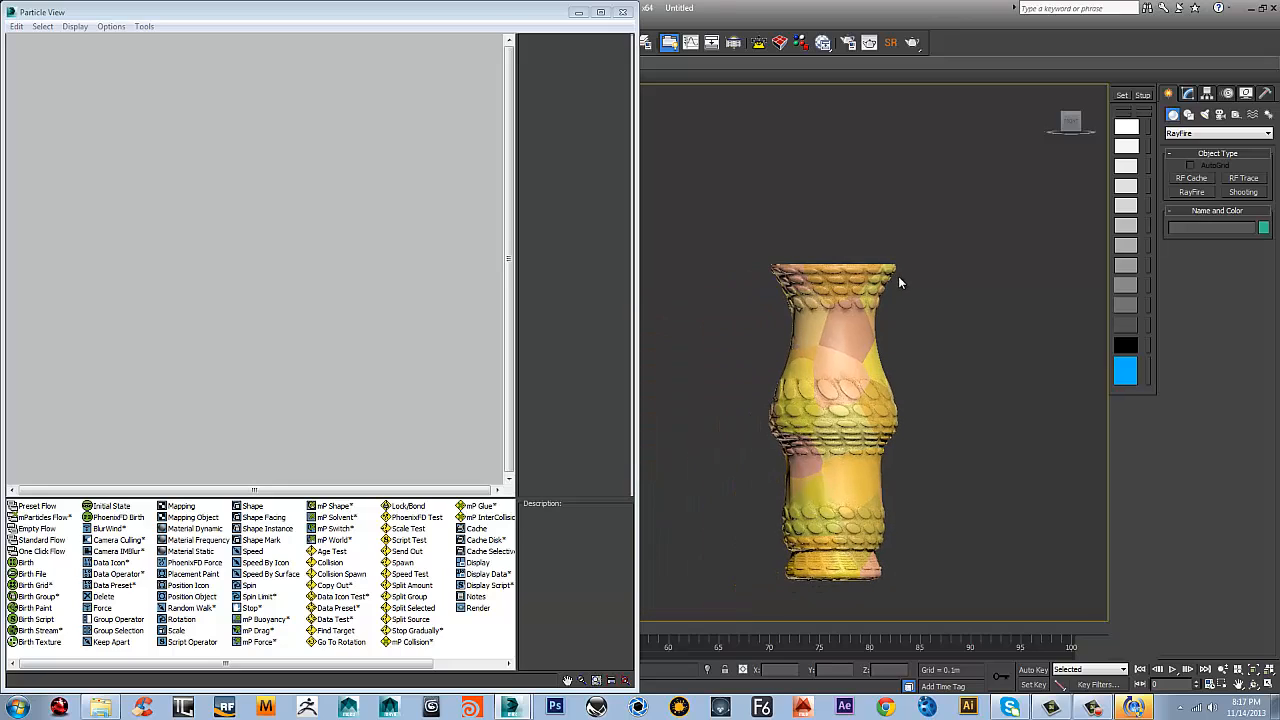
right_click(120, 118)
mouse_move(178, 163)
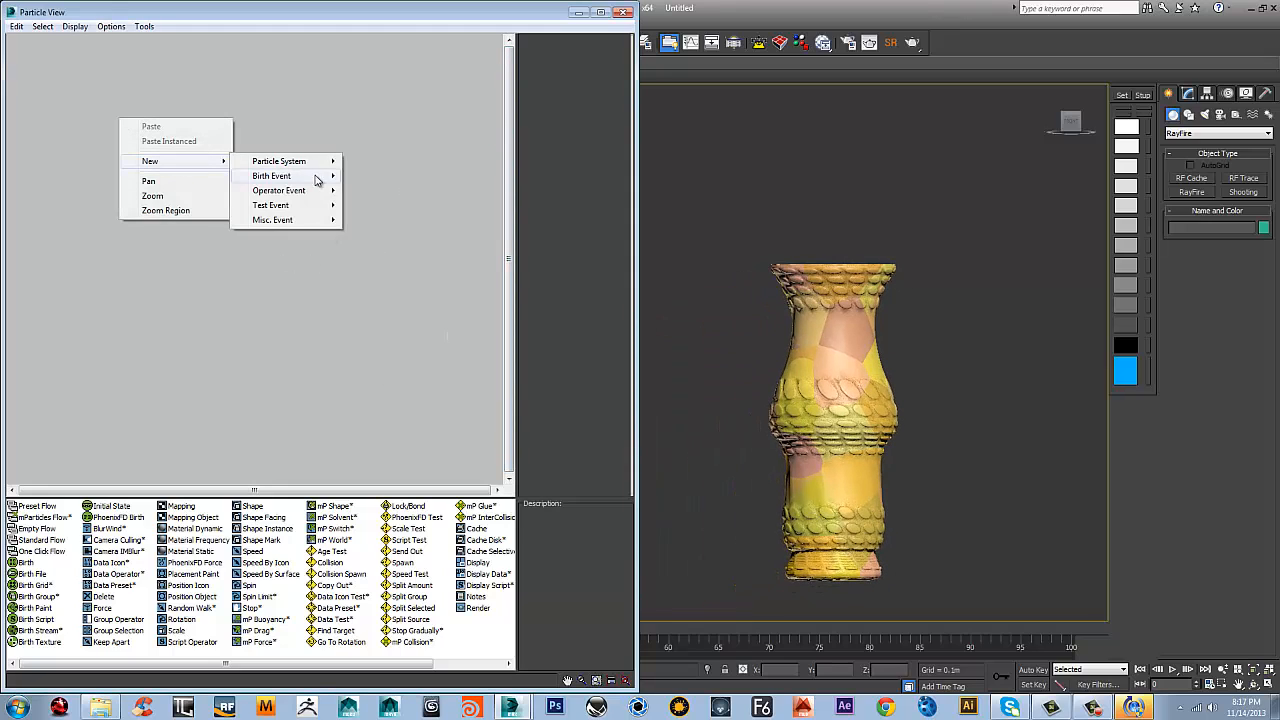
mouse_move(314, 168)
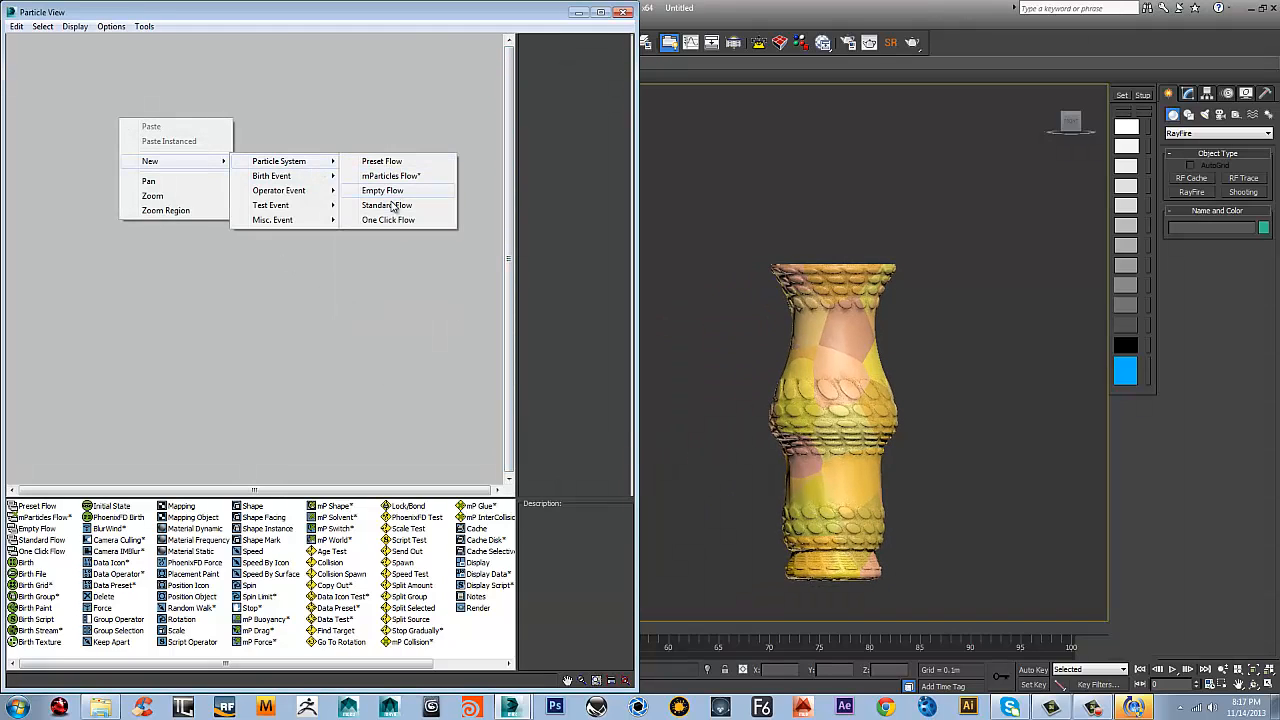
click(398, 207)
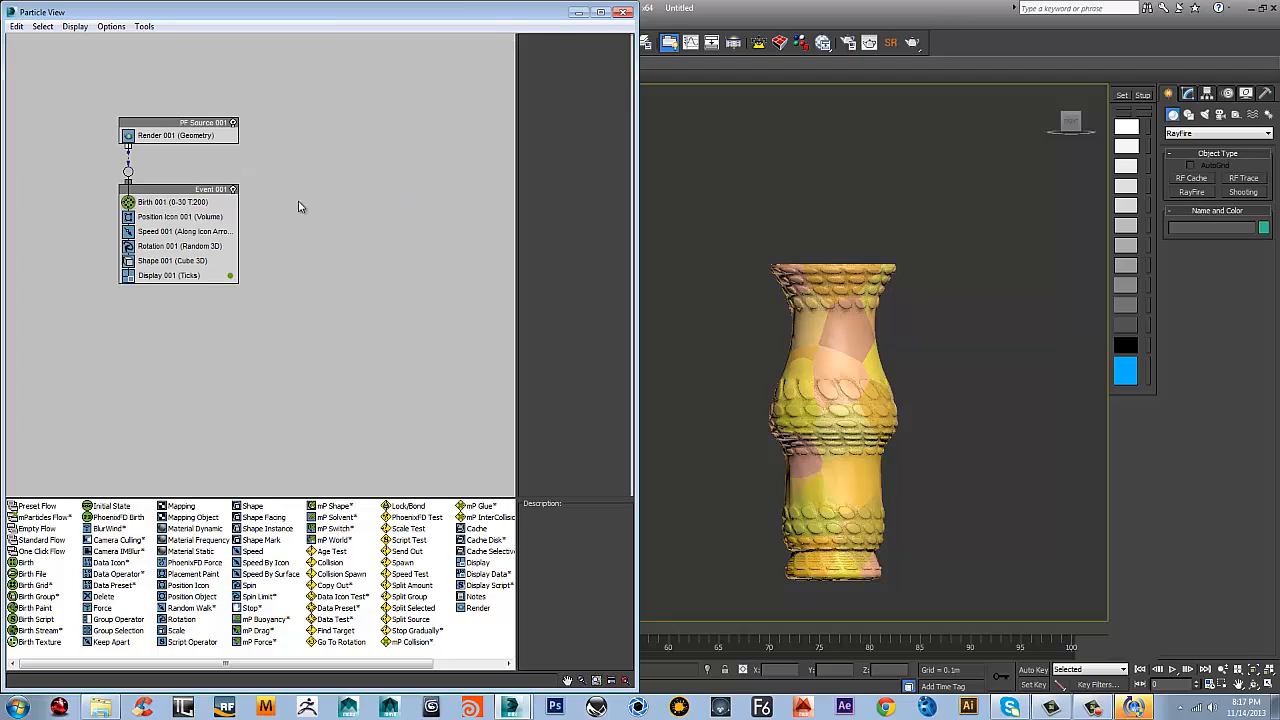
Replace the Birth operator in Event 001 with a Birth Group operator
click(176, 218)
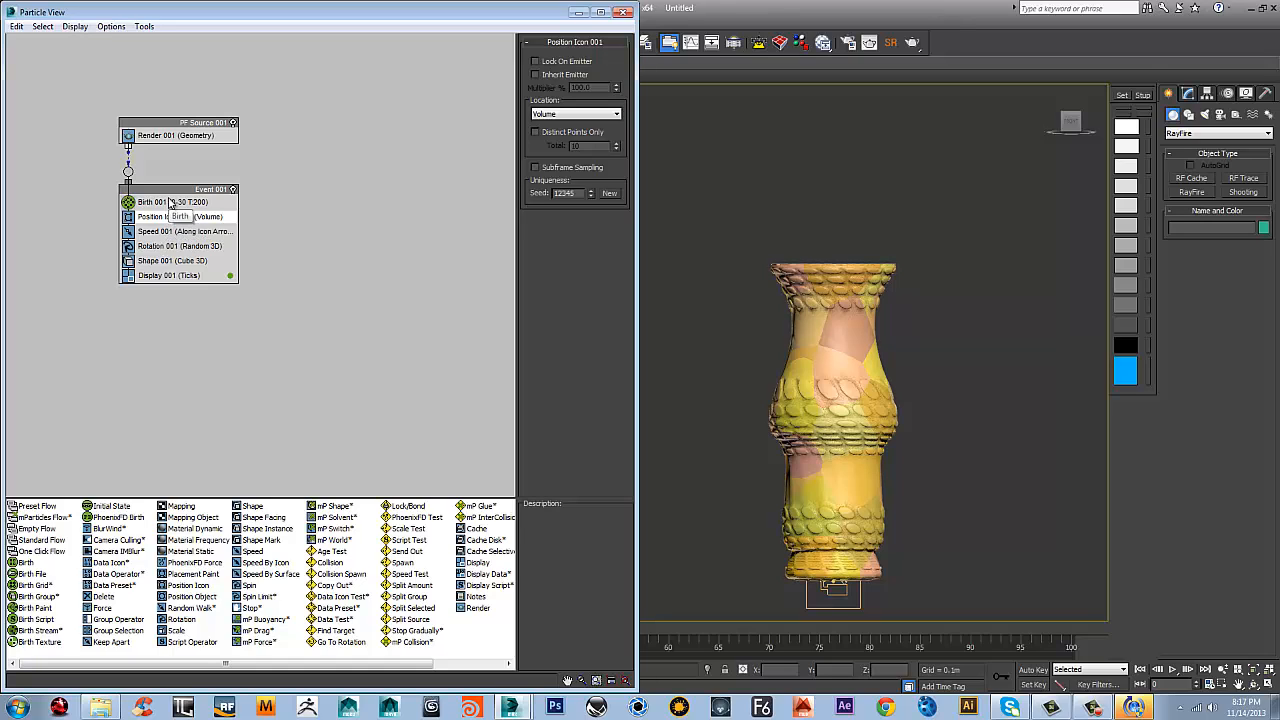
click(170, 204)
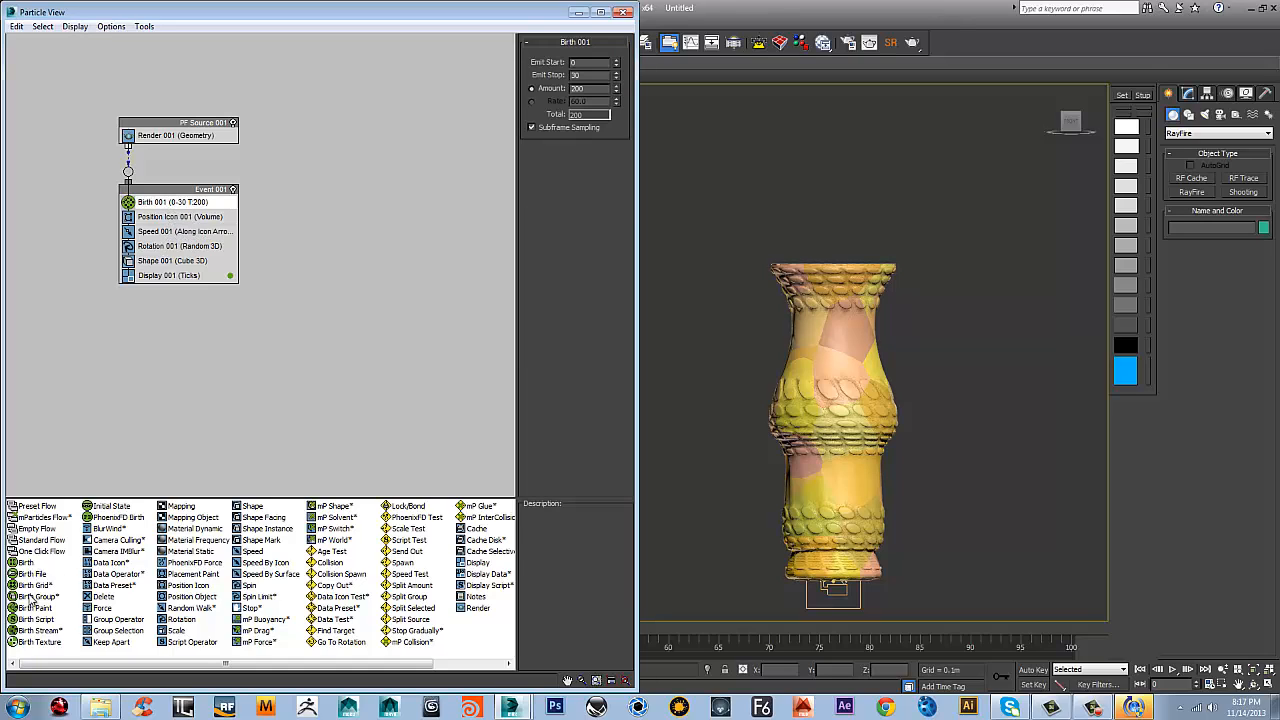
drag(33, 599, 164, 203)
Delete the Position Icon, Speed, Rotation and Shape operators from Event 001
click(163, 217)
key(Delete)
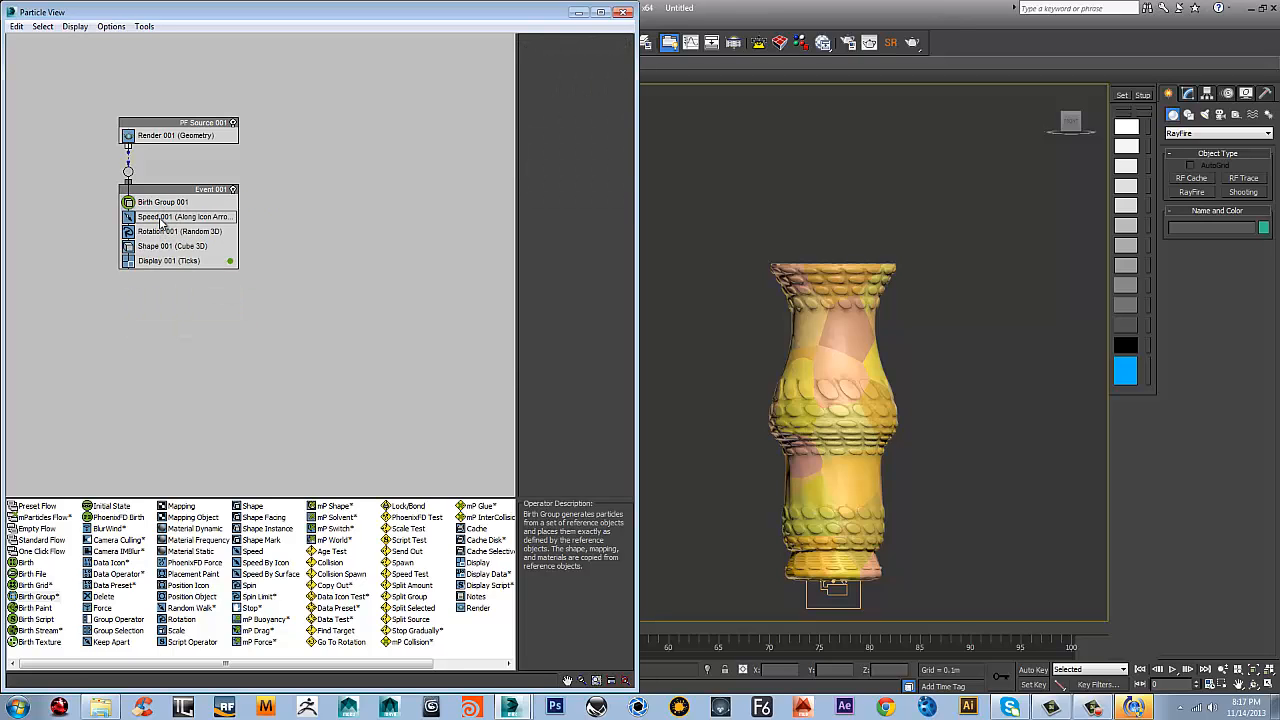
click(161, 218)
key(Delete)
click(161, 217)
key(Delete)
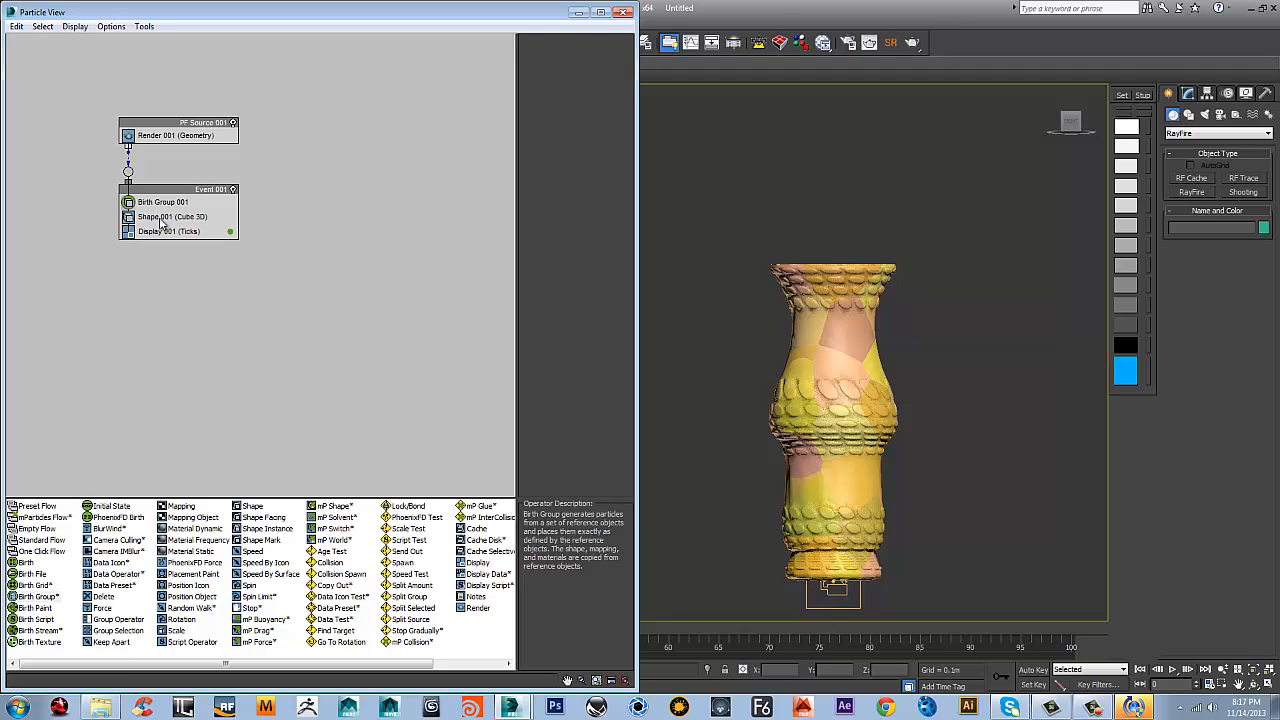
click(161, 217)
key(Delete)
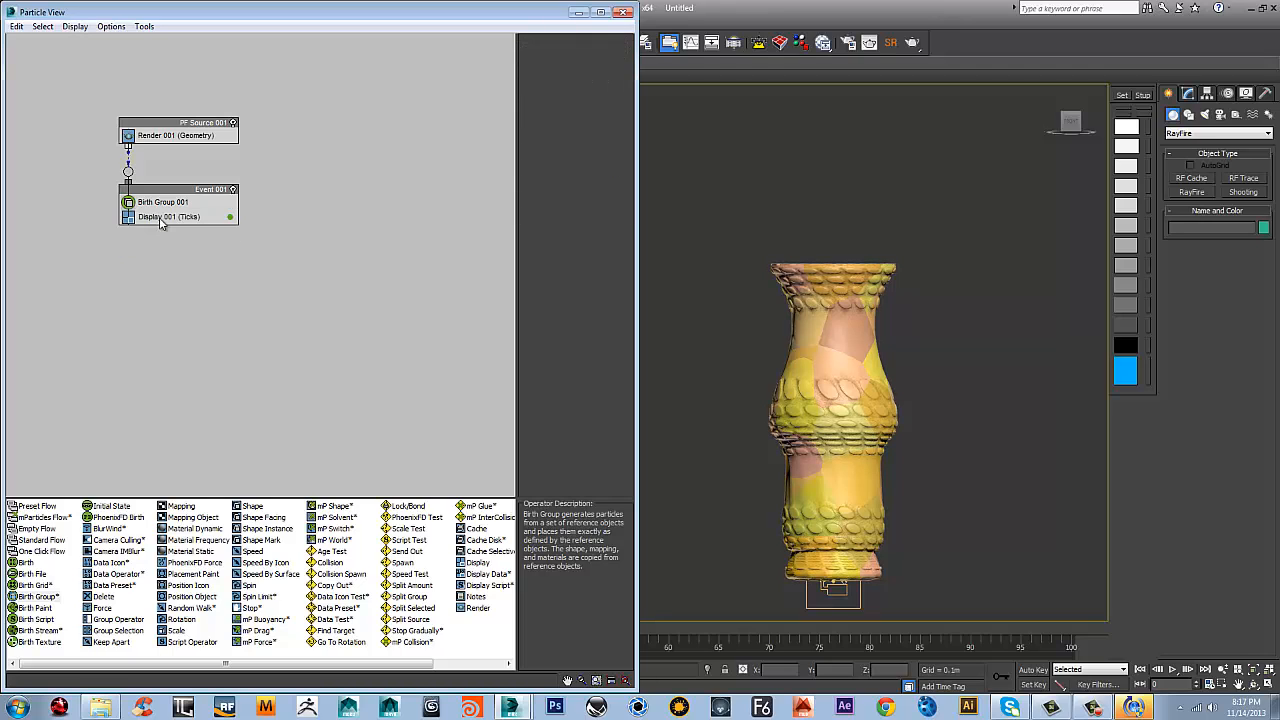
Set the Display operator to show selected particles as Geometry
click(184, 217)
click(585, 109)
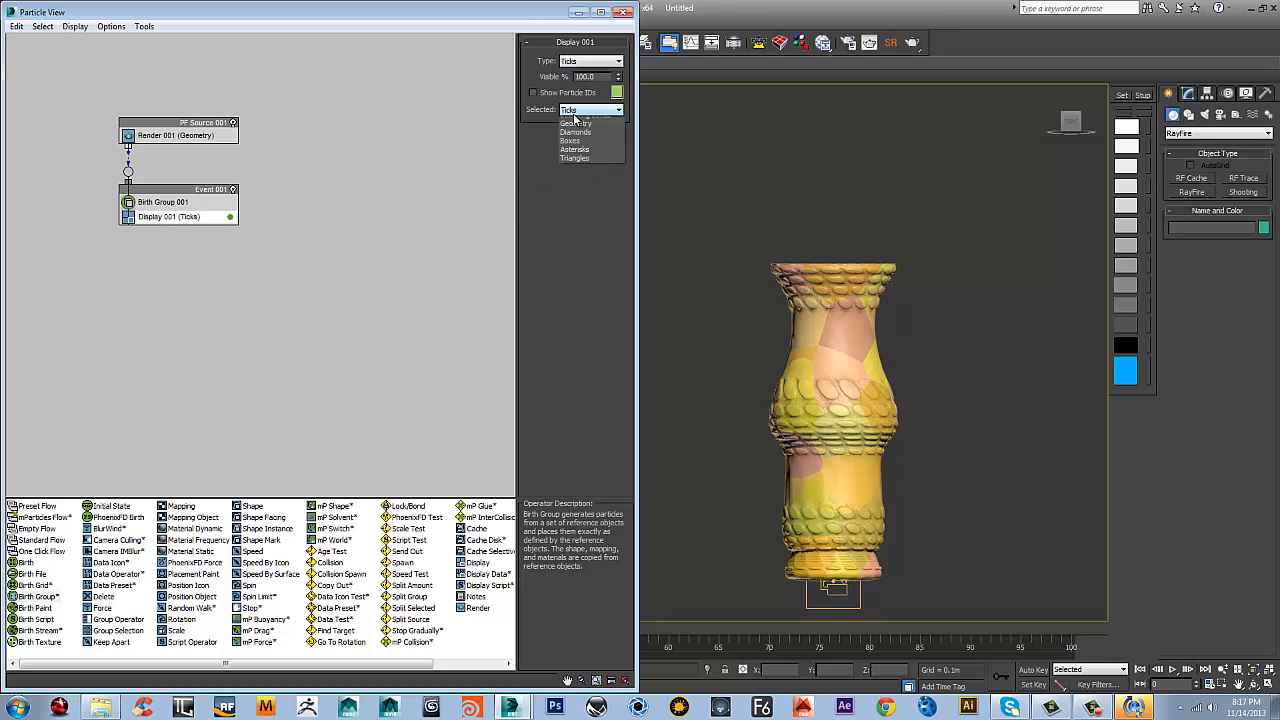
click(578, 174)
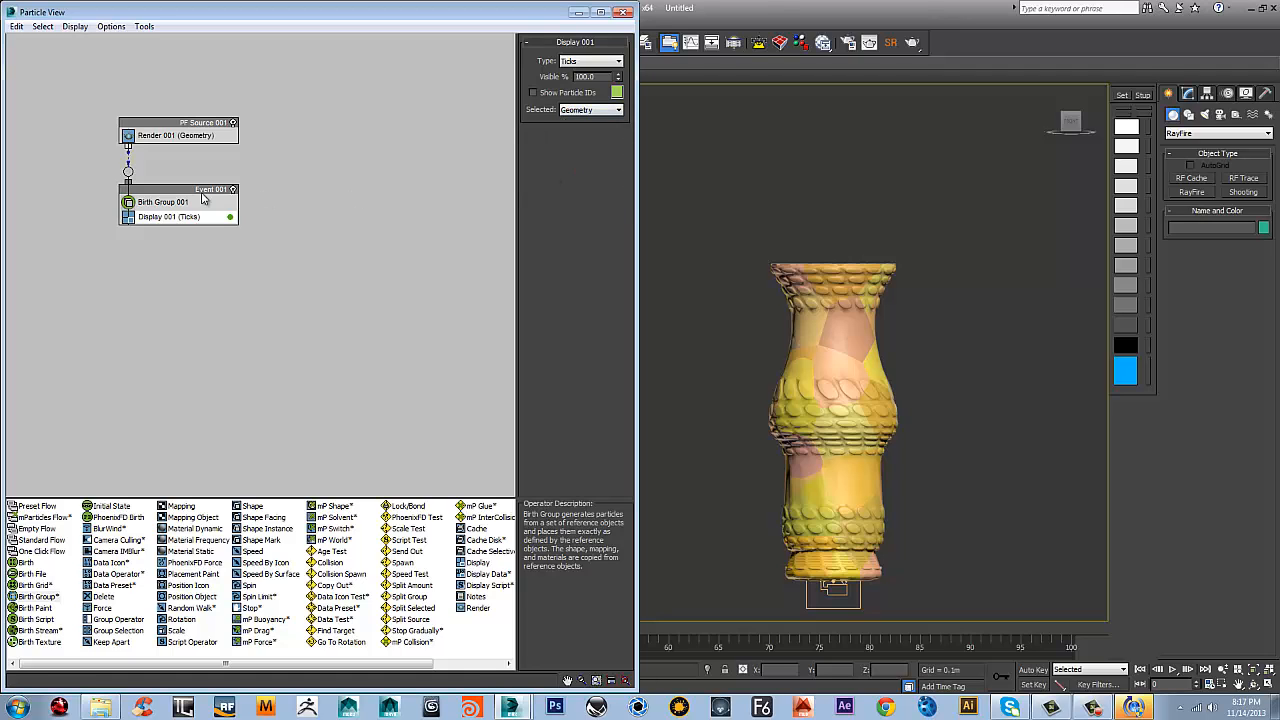
Add the objects of the Rf_Fragments_1 selection set to the Birth Group operator and hide the original fragments
click(162, 202)
drag(636, 152, 490, 154)
click(576, 41)
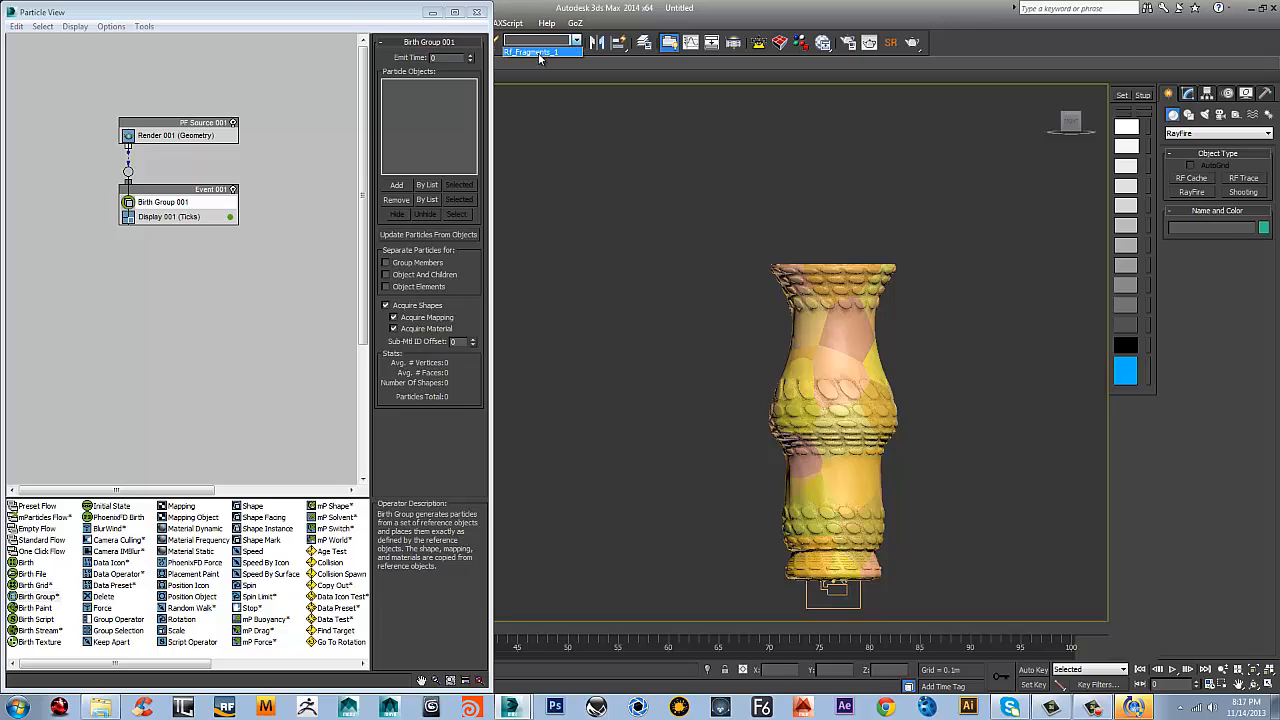
click(540, 52)
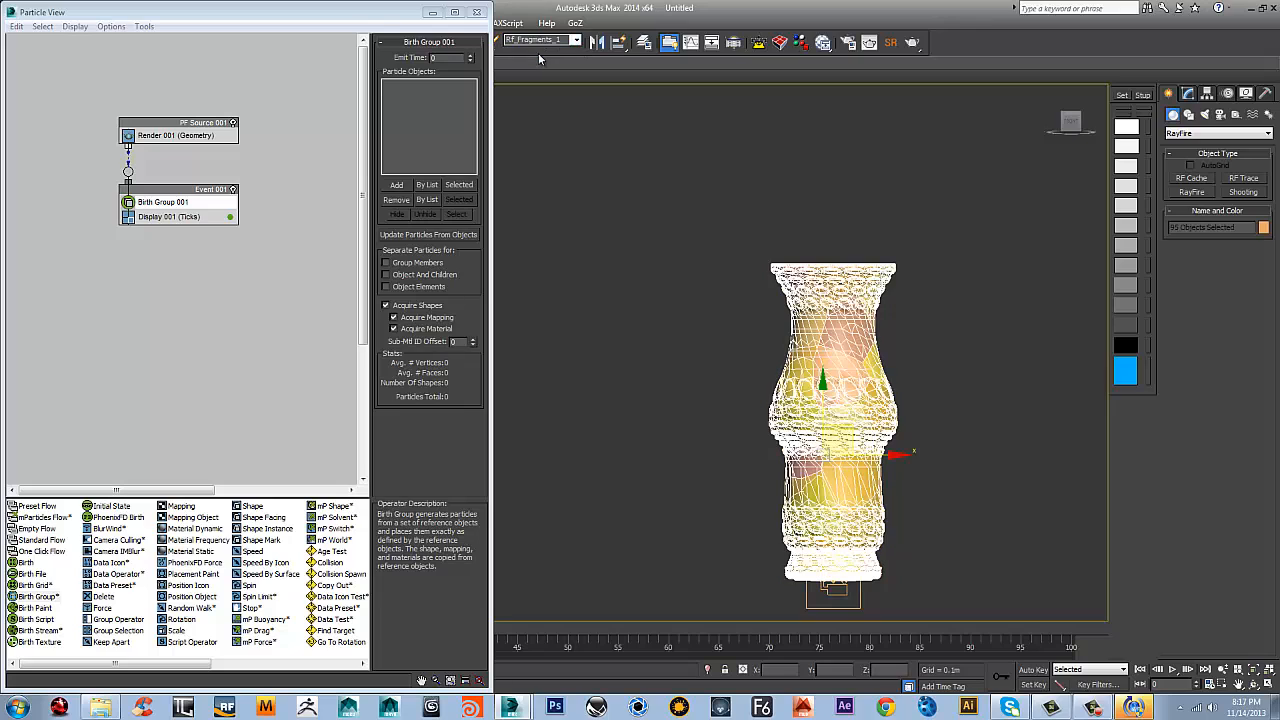
click(460, 187)
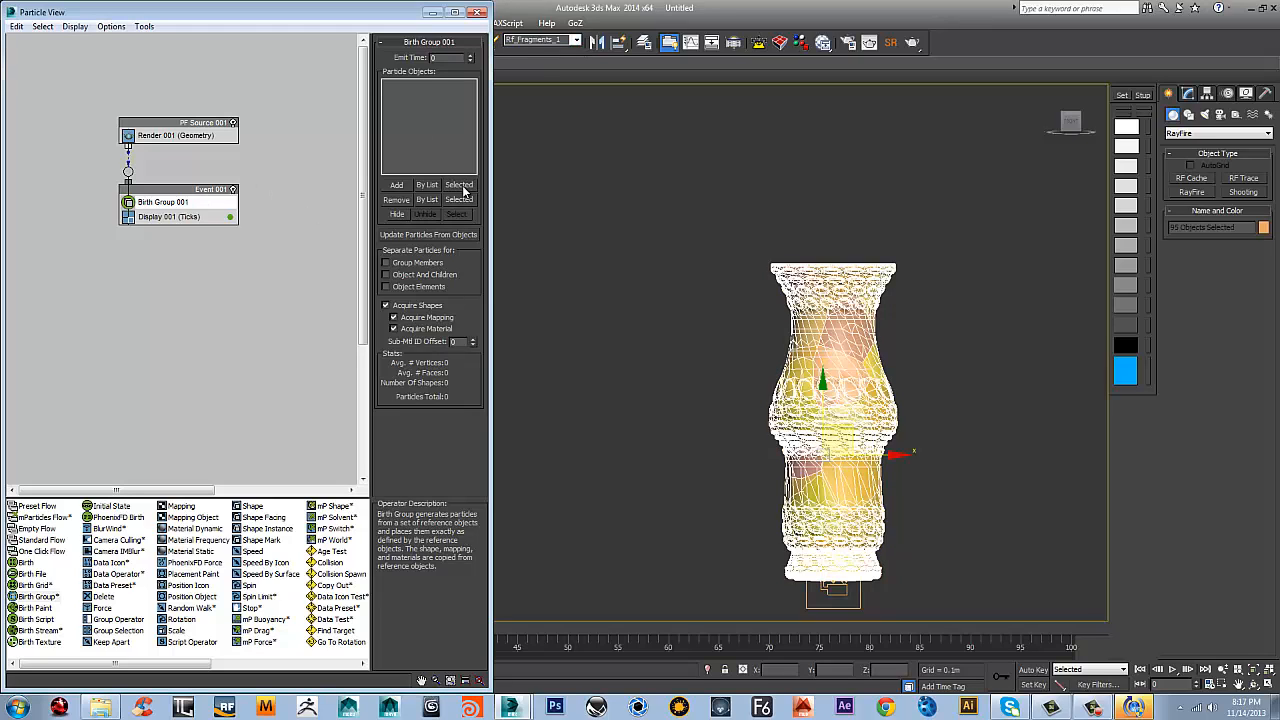
click(390, 215)
Set the Display operator's type to Geometry
click(210, 217)
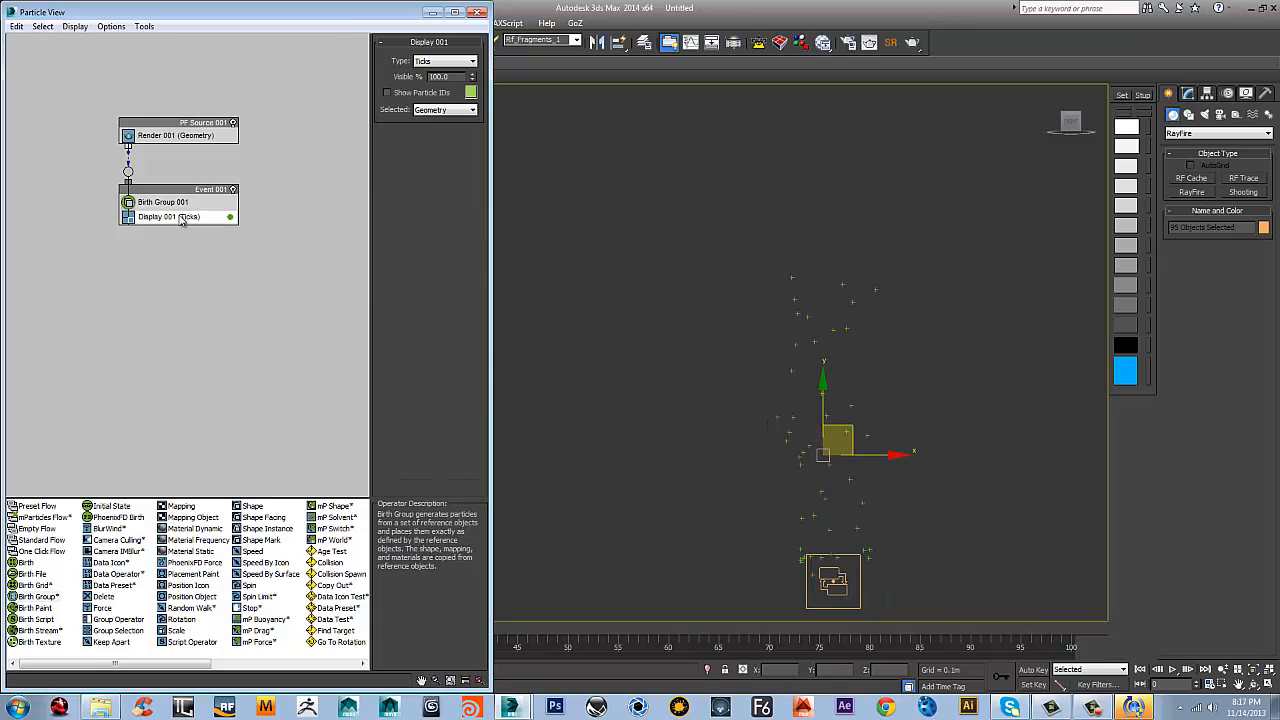
click(445, 110)
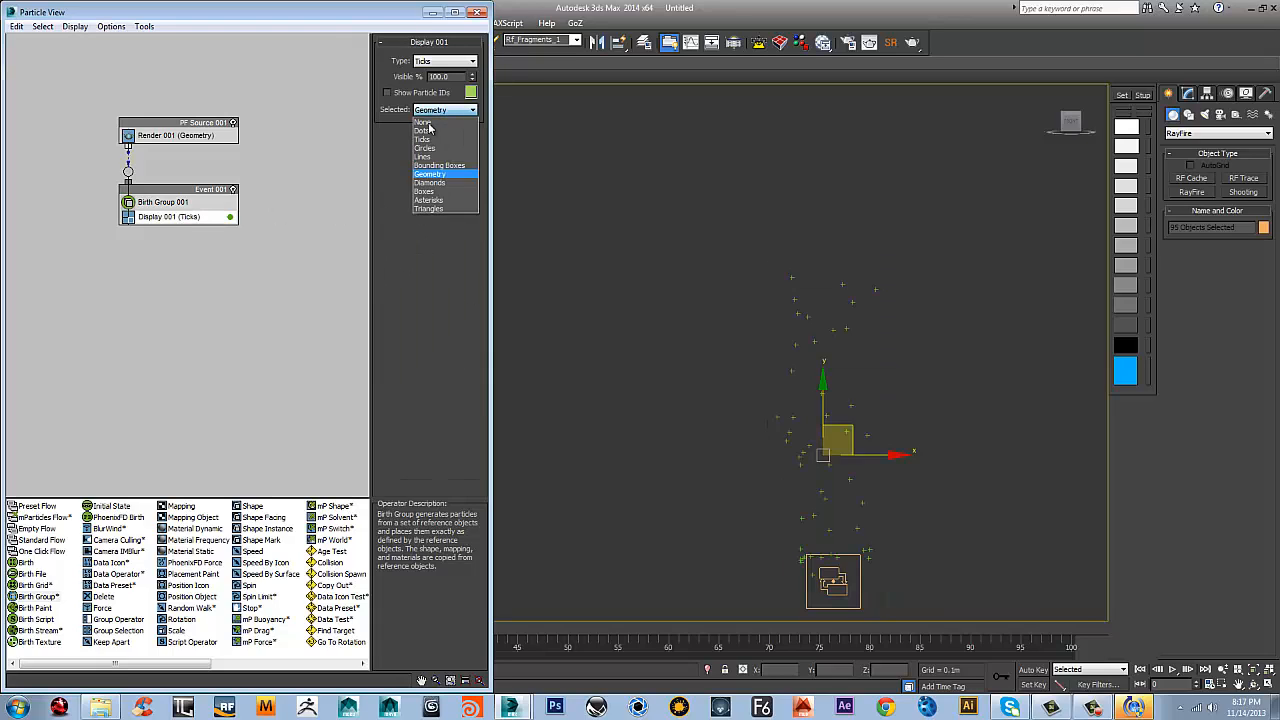
click(442, 173)
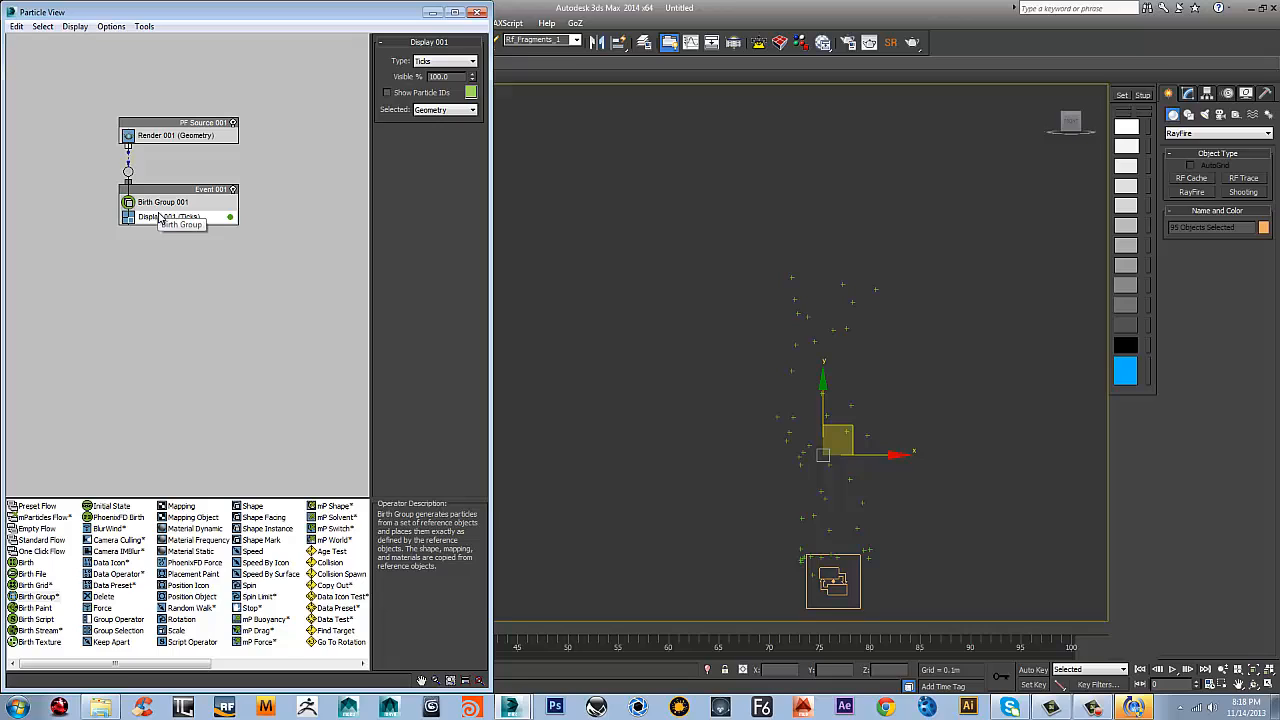
click(445, 61)
click(445, 125)
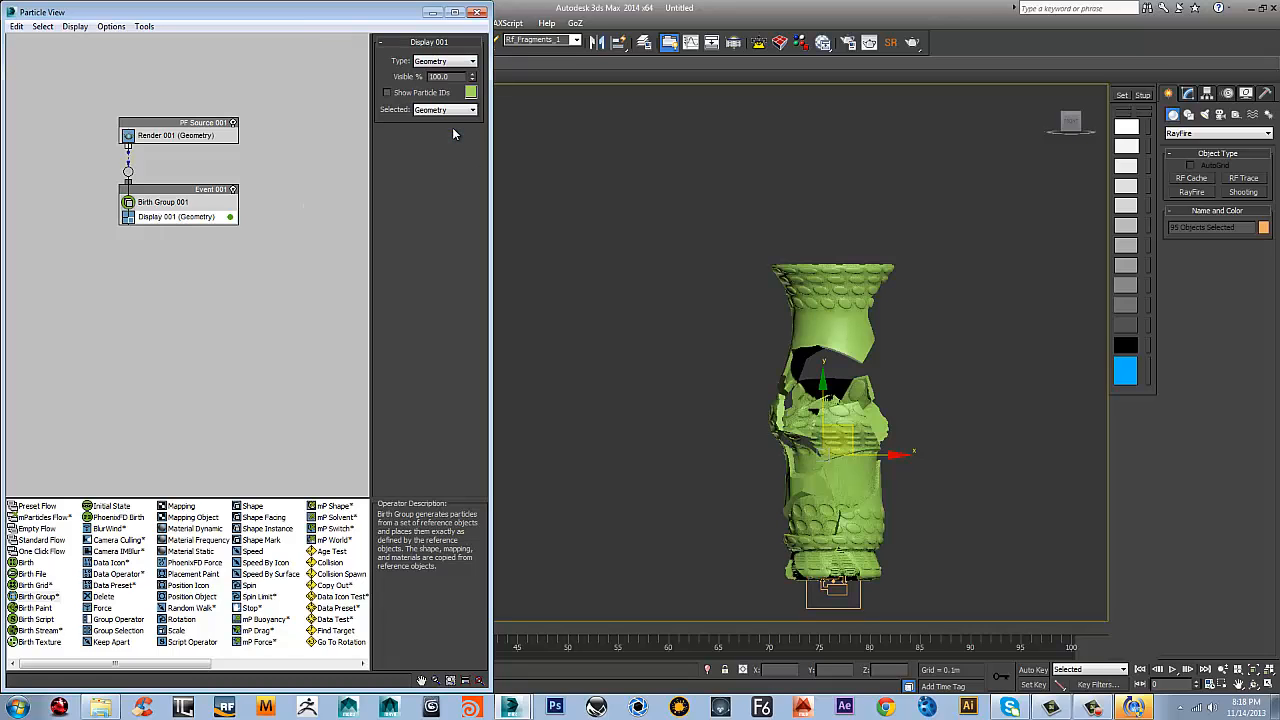
Set the PF Source's viewport quantity multiplier to 100% and check the vase from several angles, ending in the front view
click(194, 134)
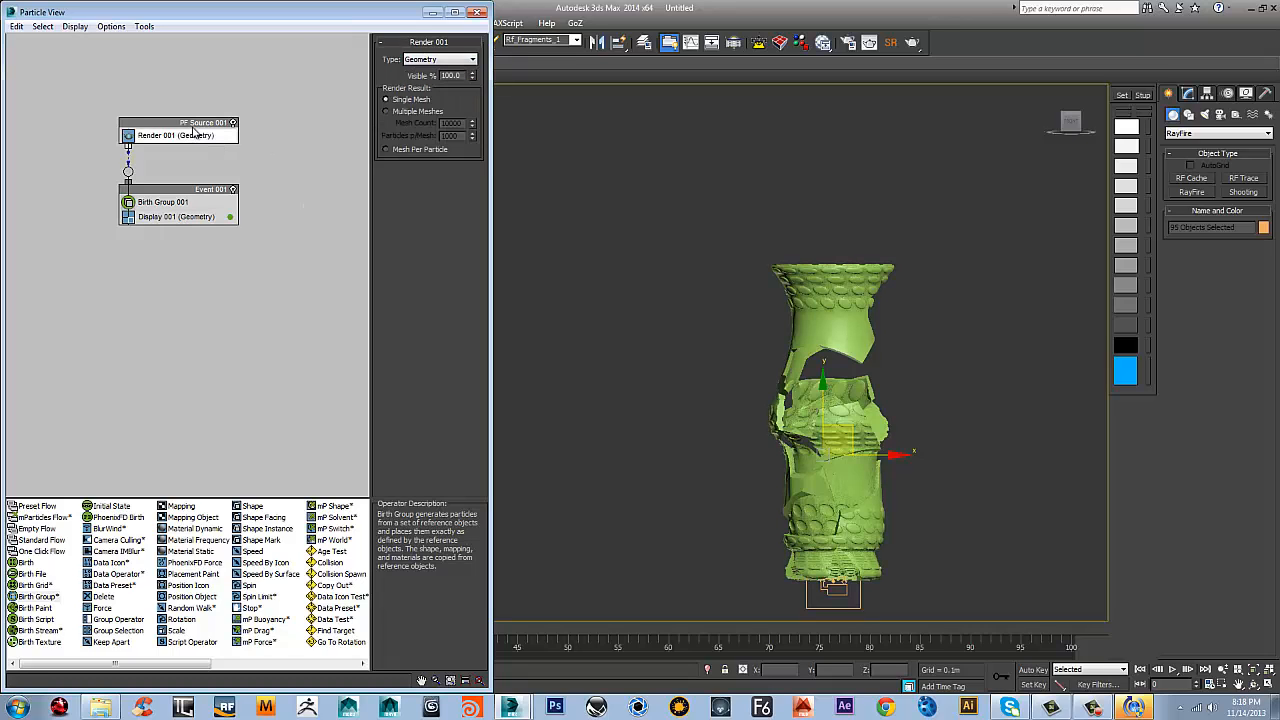
alt+middle_drag(762, 385, 1038, 380)
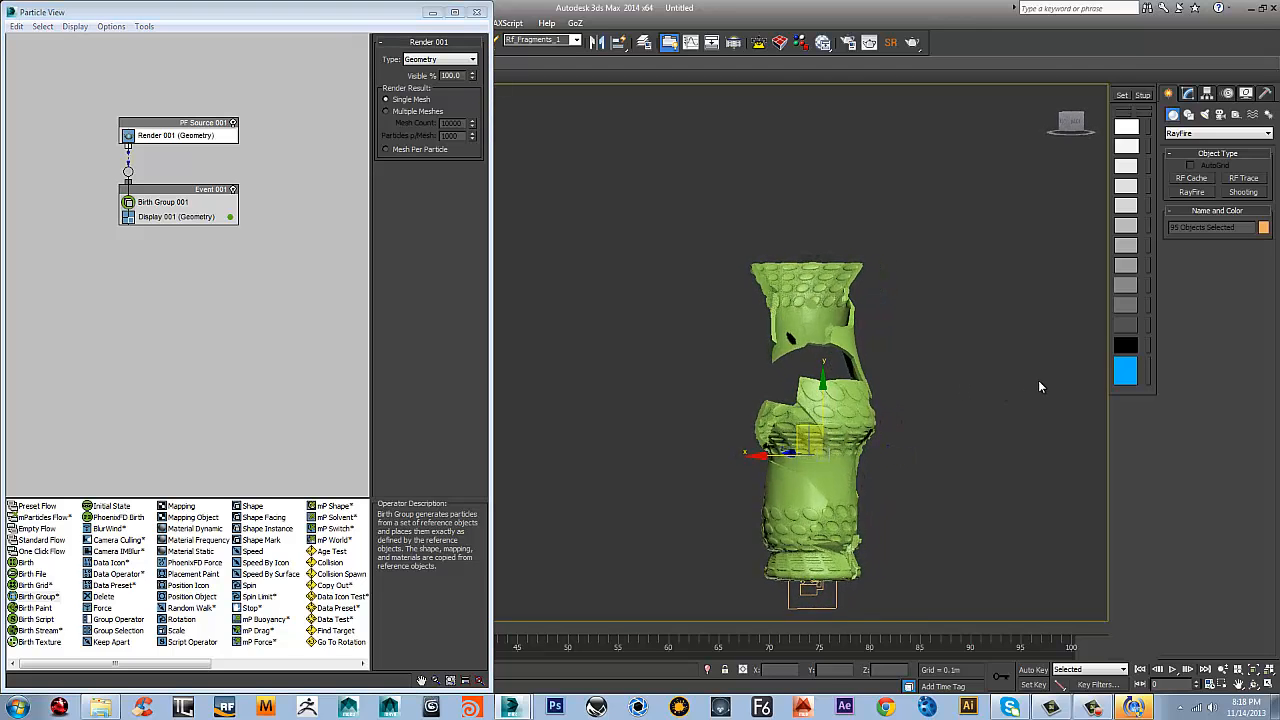
click(162, 124)
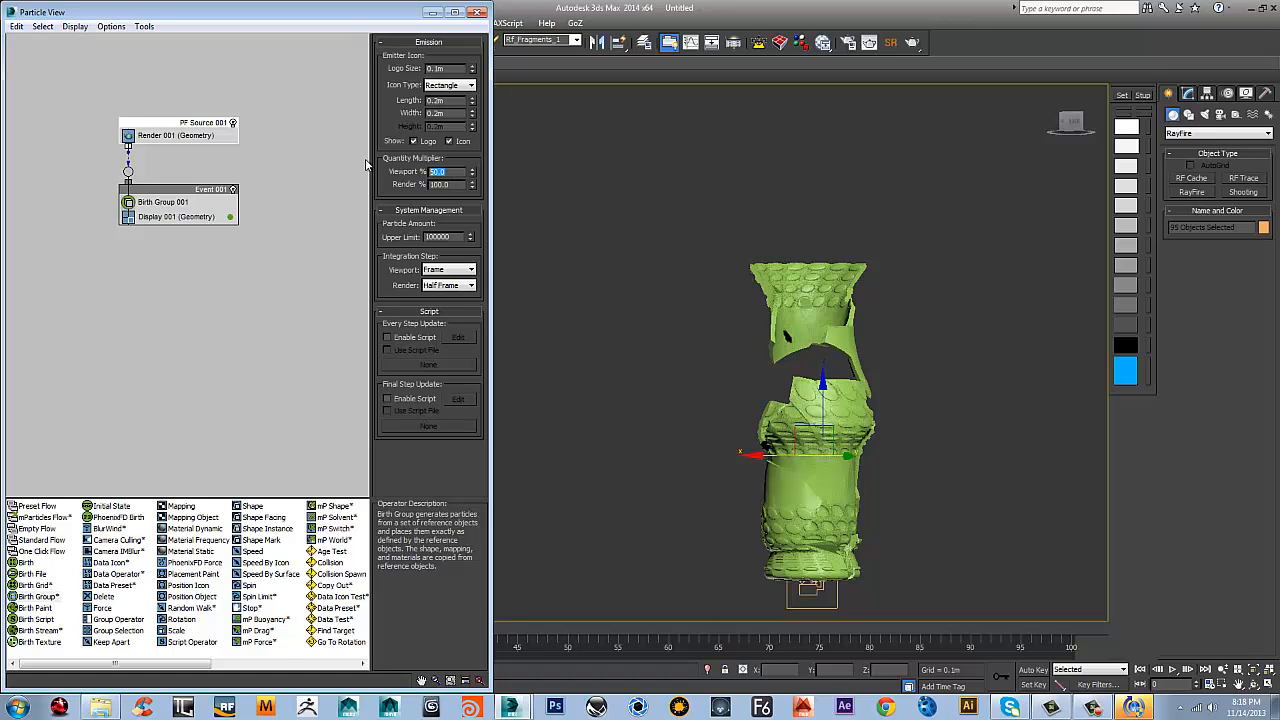
text(100)
key(Return)
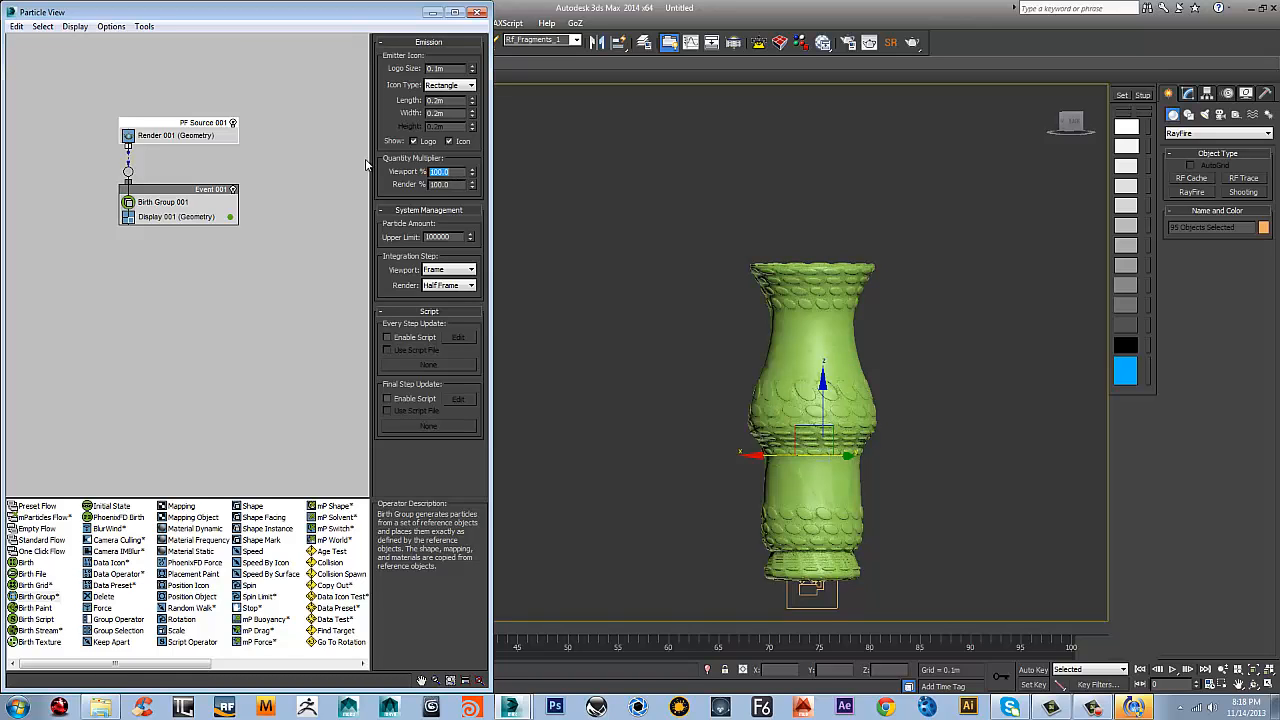
alt+middle_drag(957, 264, 925, 298)
key(f)
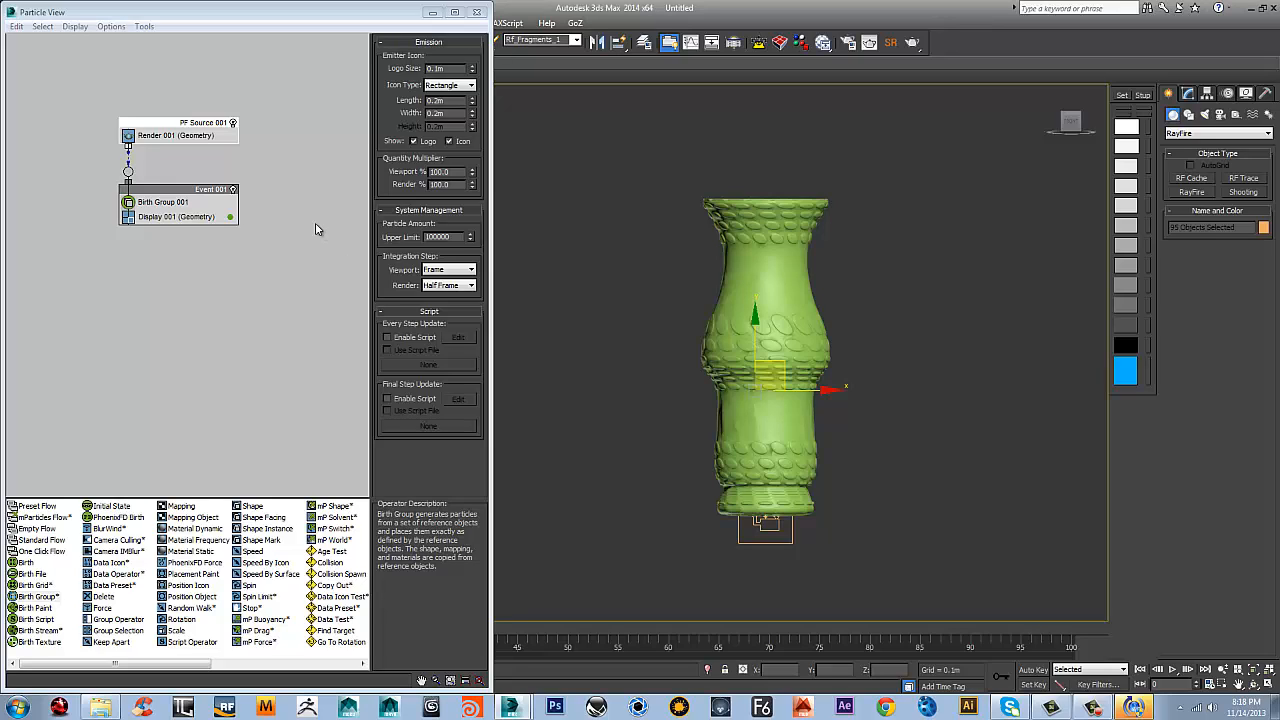
Add an Age Test to Event 001 and place it between Birth Group and Display
right_click(193, 208)
mouse_move(255, 235)
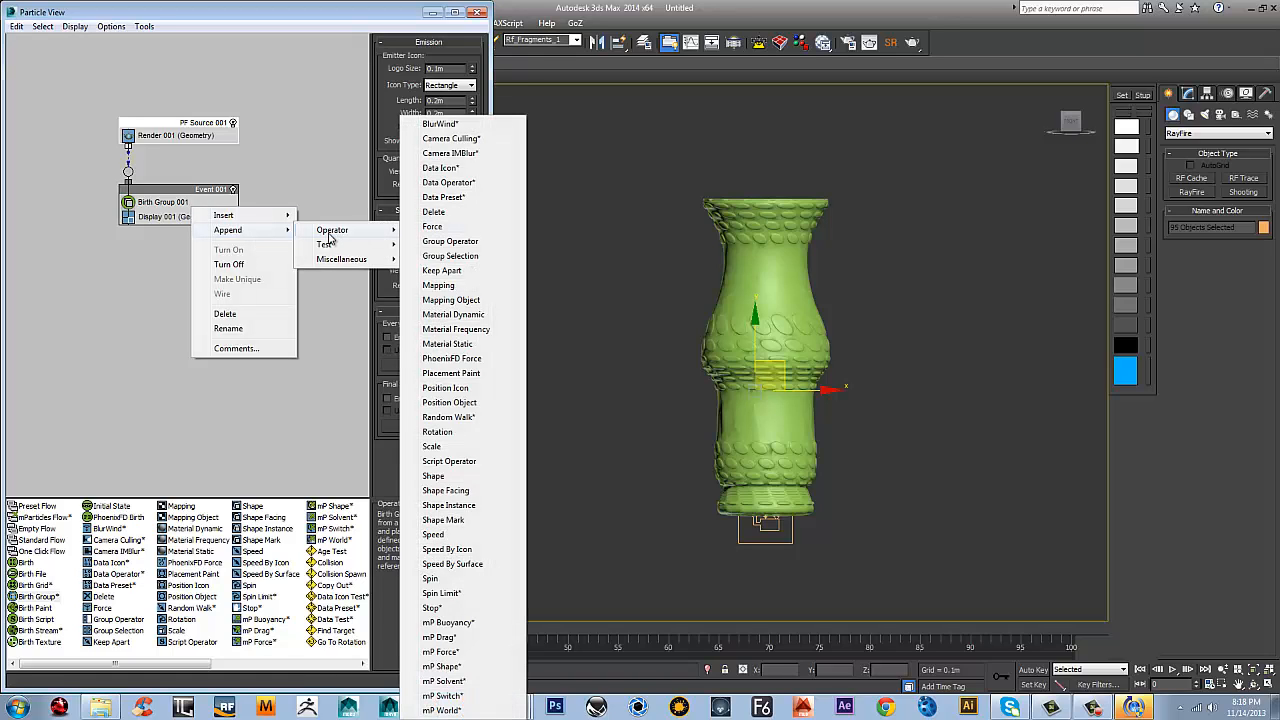
mouse_move(365, 248)
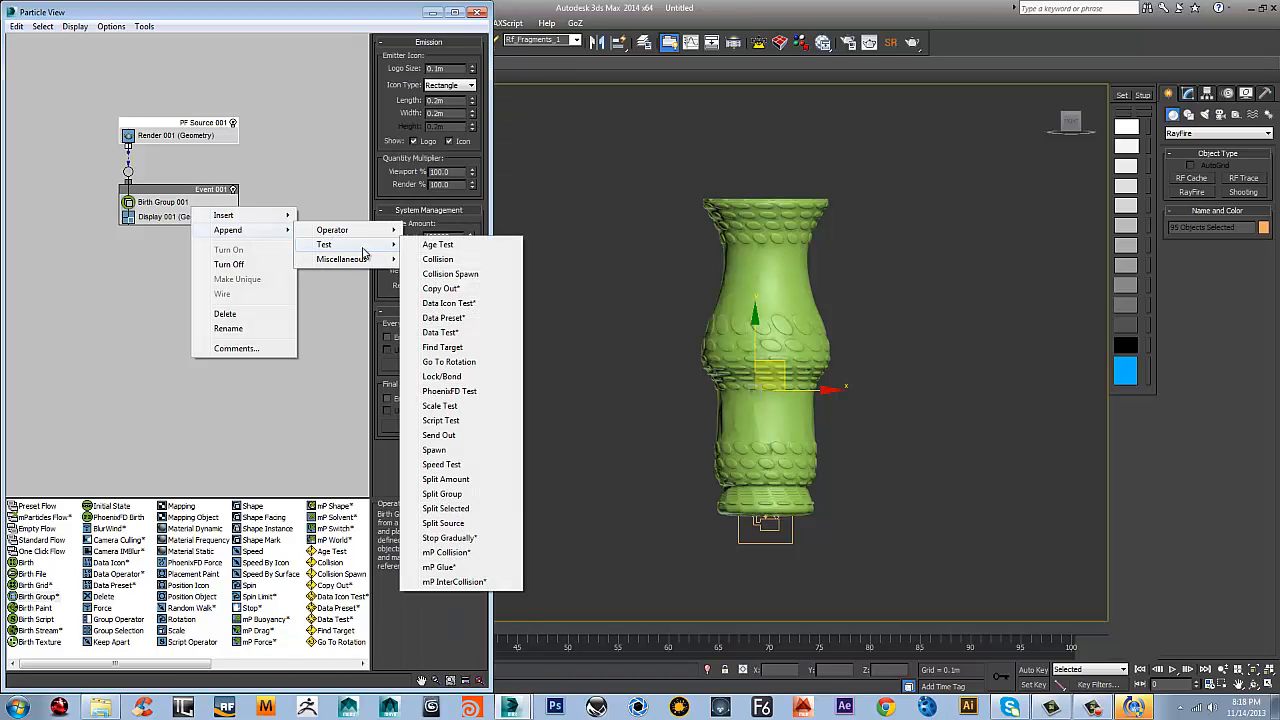
click(458, 249)
drag(169, 232, 180, 211)
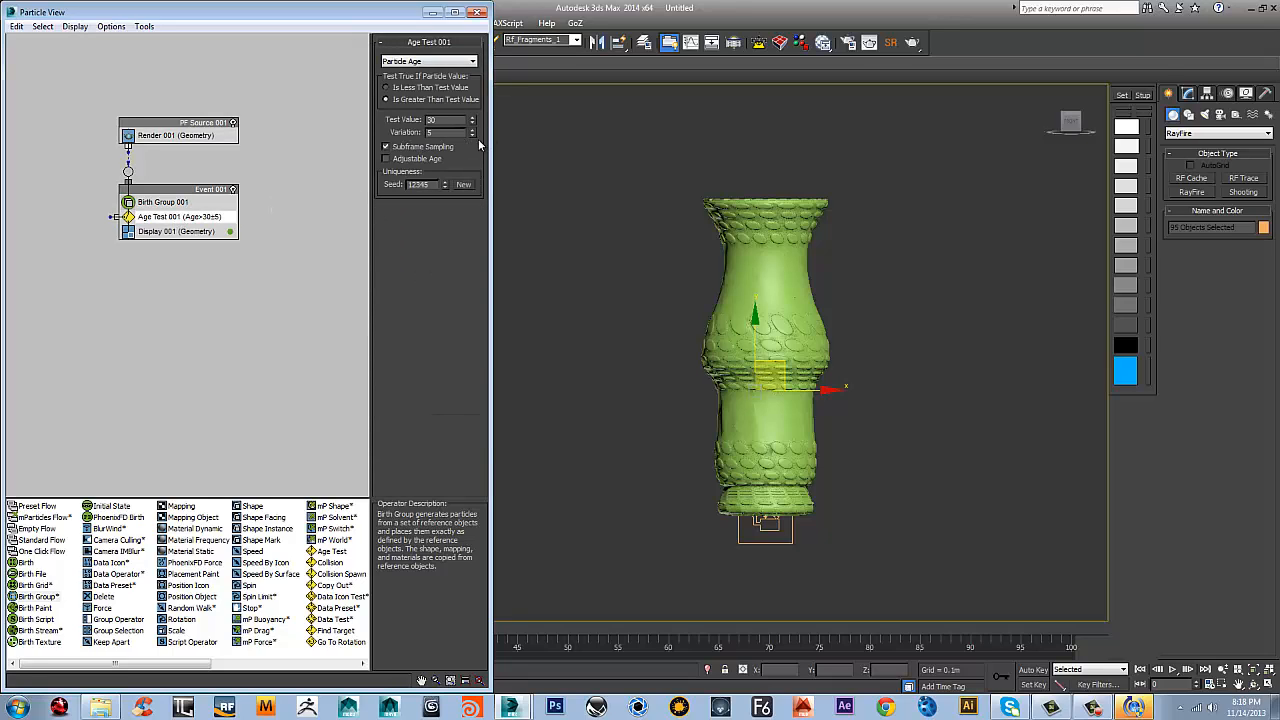
Set the Age Test to Event Age with a test value of 1 and a variation of 0
right_click(472, 132)
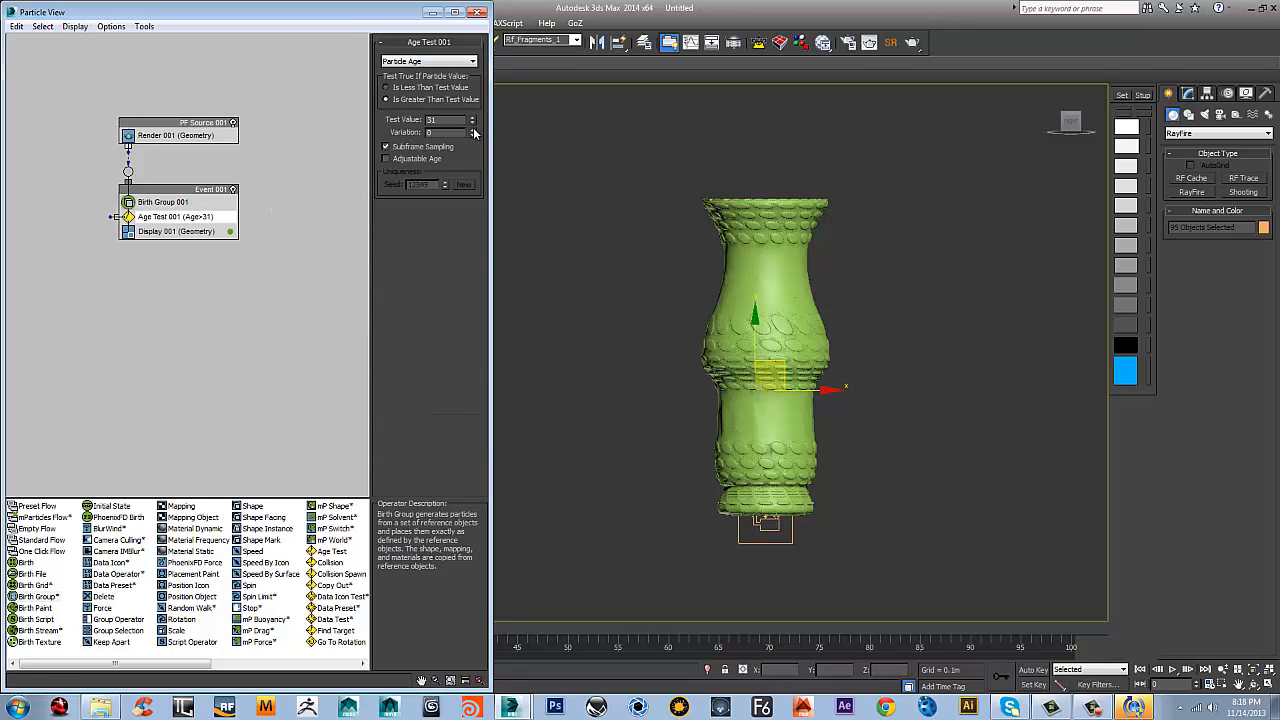
drag(451, 120, 229, 112)
click(410, 61)
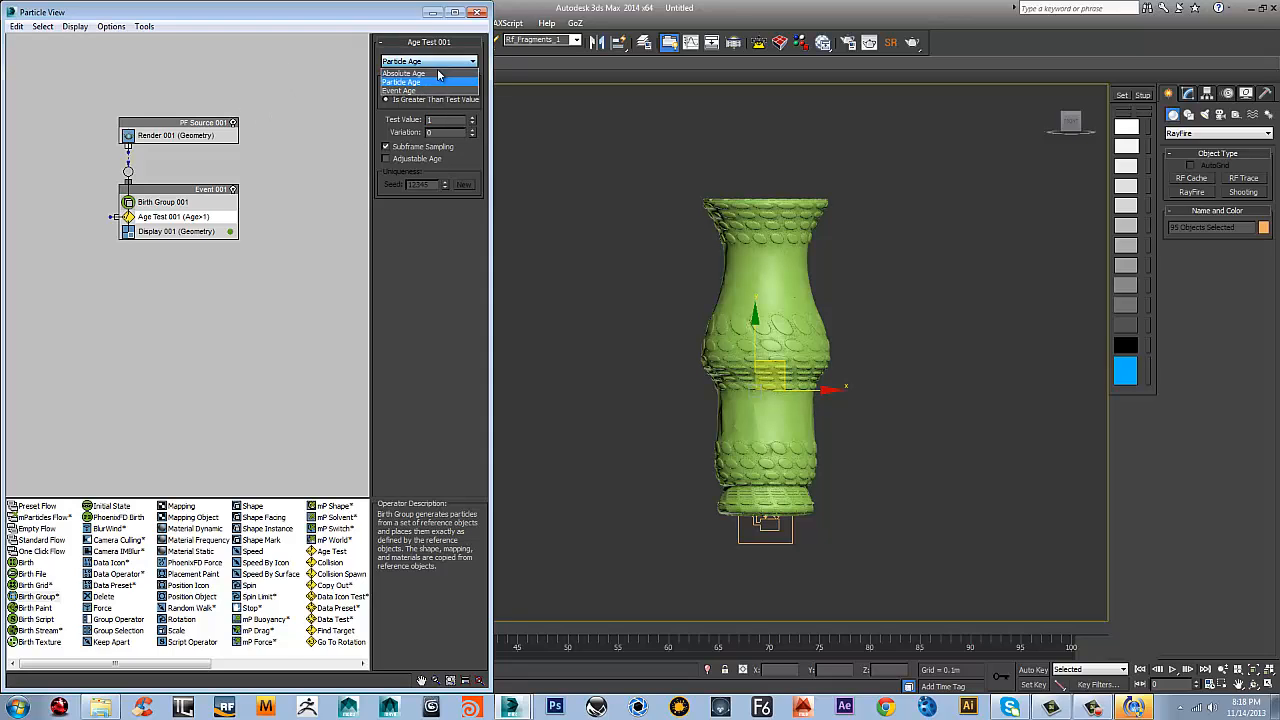
click(415, 91)
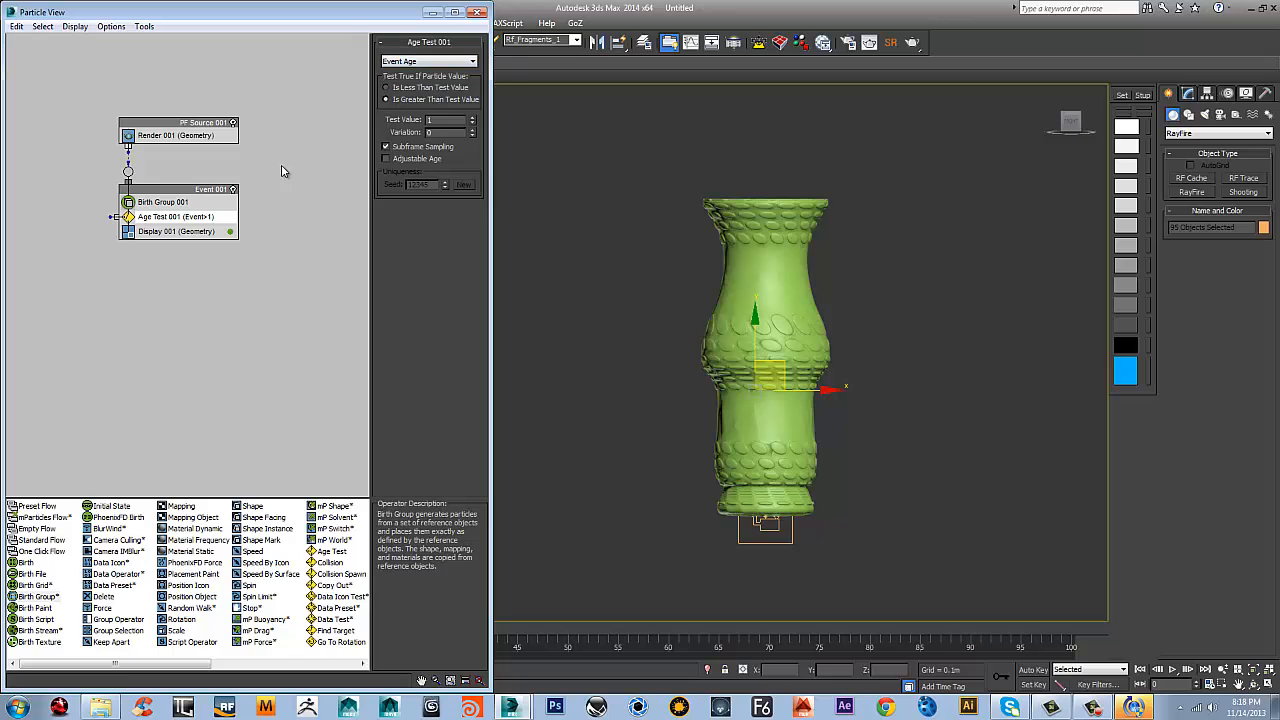
scroll(180, 232, down, 3)
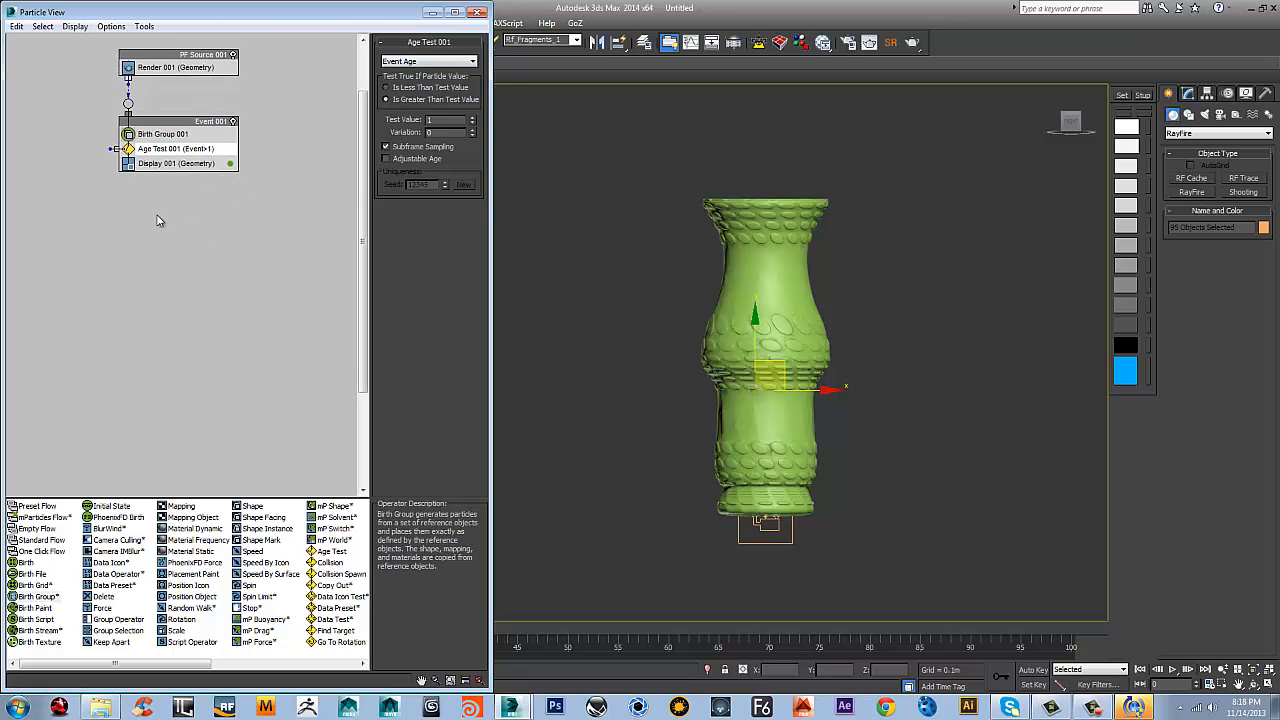
Create a new event with a Speed operator below Event 001 and wire the Age Test 001 output to it
right_click(213, 190)
mouse_move(264, 233)
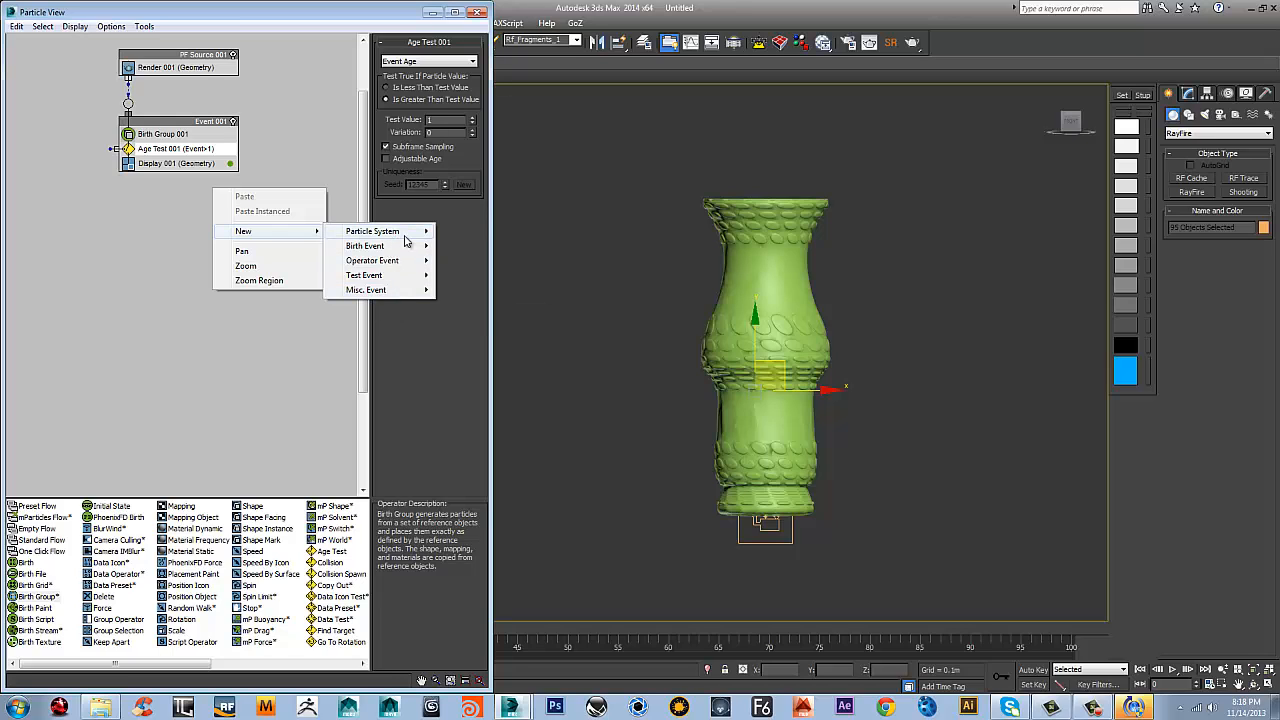
mouse_move(390, 262)
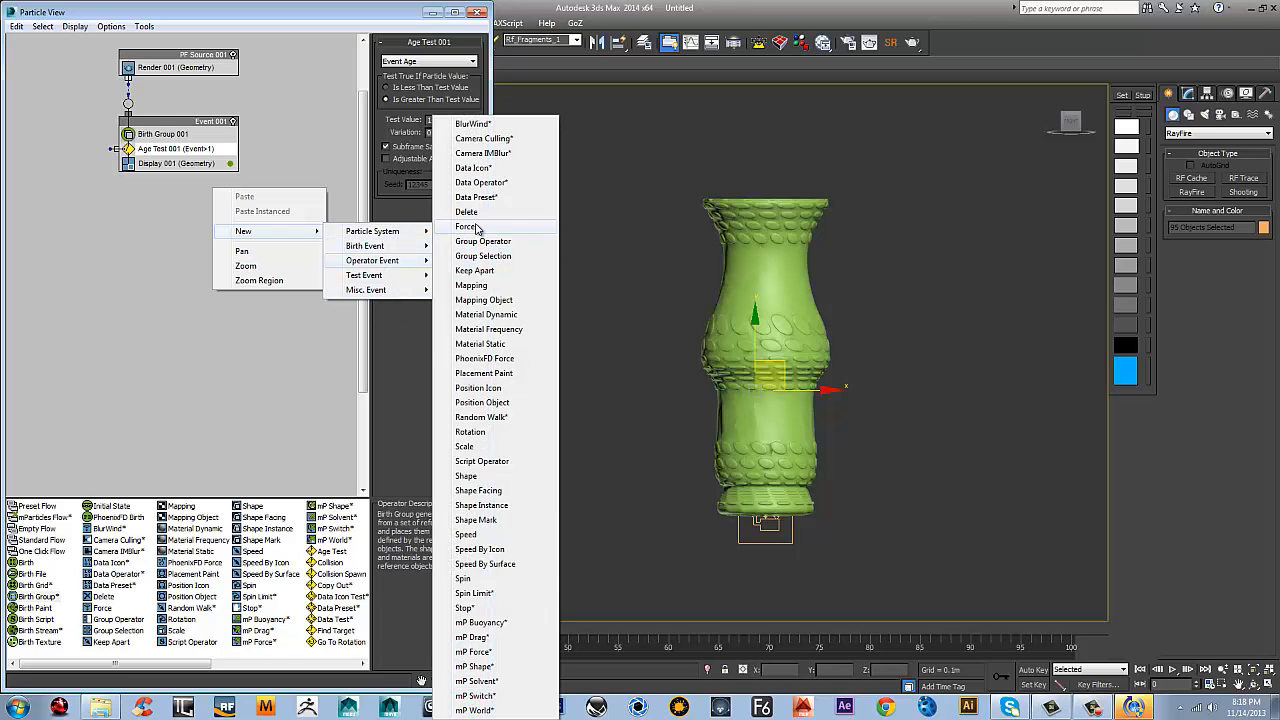
click(466, 534)
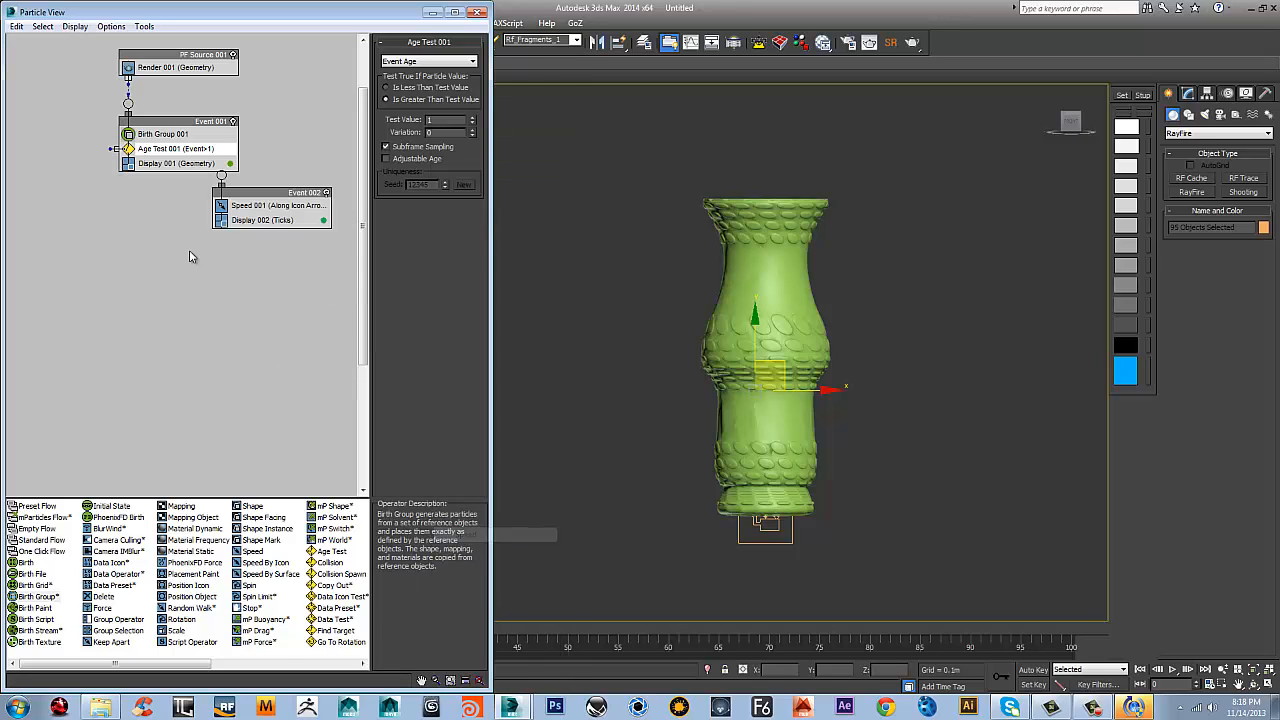
drag(113, 148, 133, 218)
click(230, 252)
Change the scene's display unit scale to Generic Units, leaving the system unit setup as it is
click(458, 59)
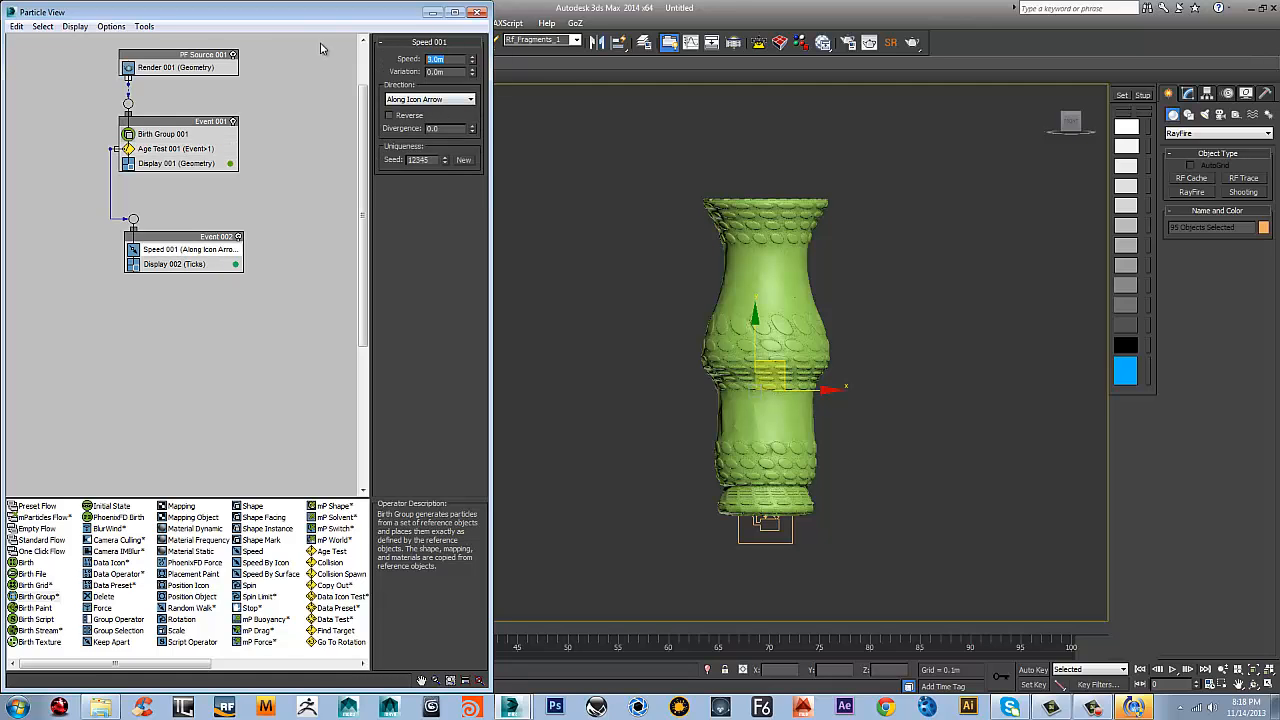
drag(489, 41, 429, 41)
click(452, 25)
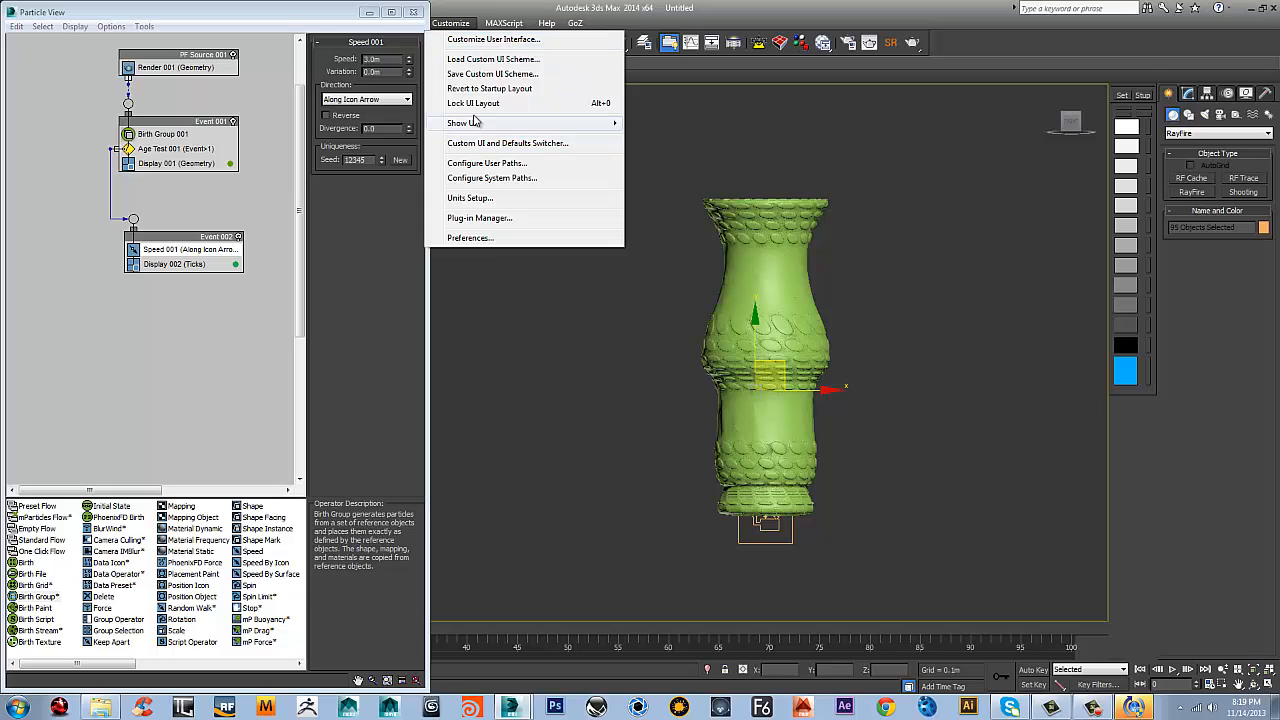
click(474, 199)
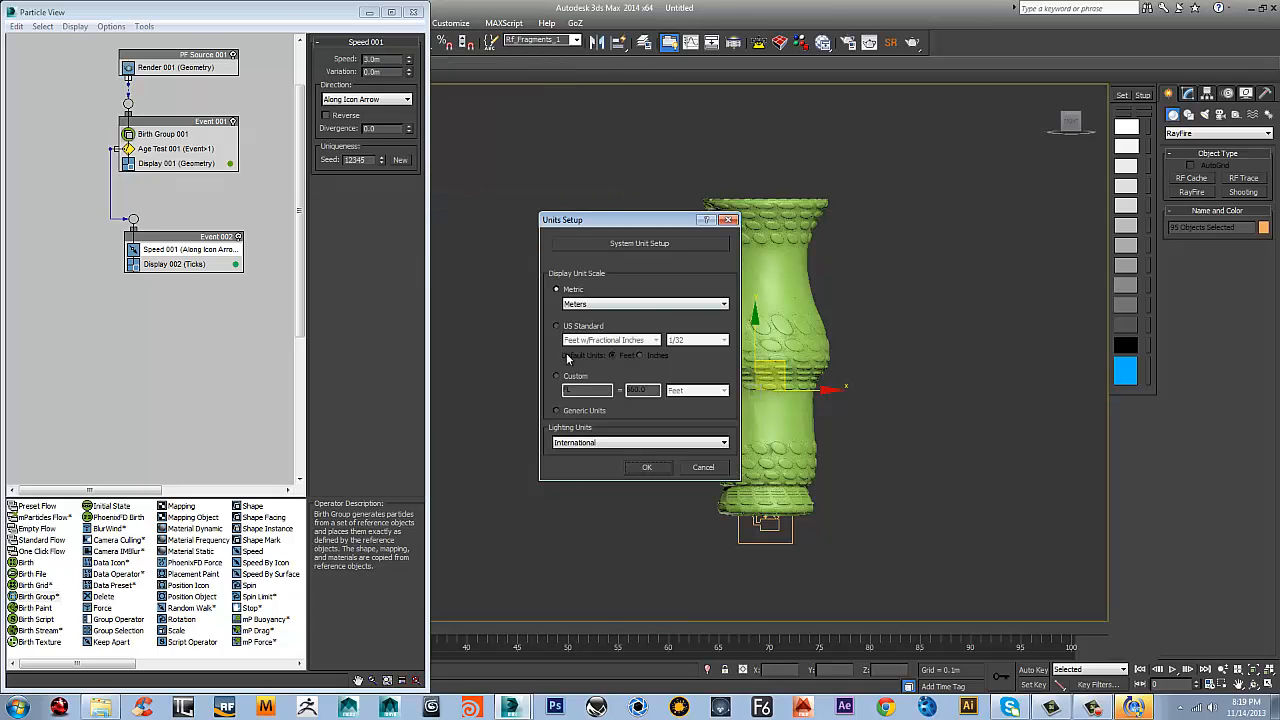
click(642, 246)
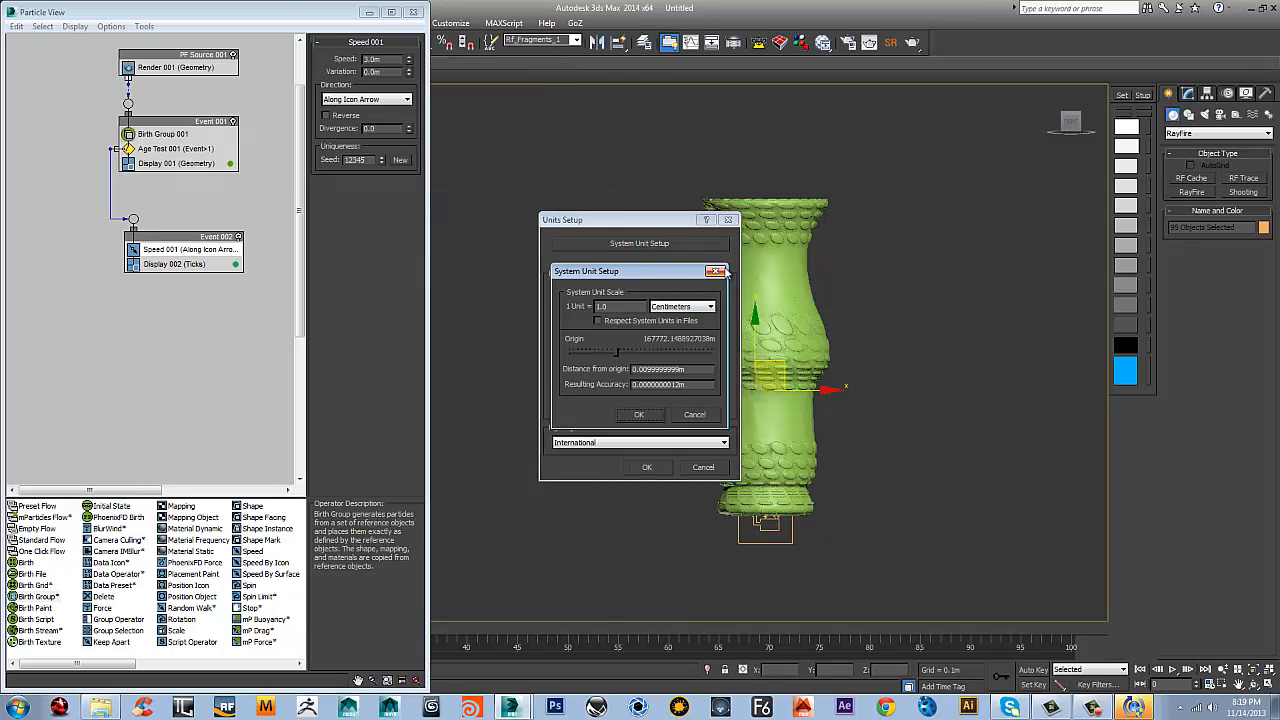
click(715, 271)
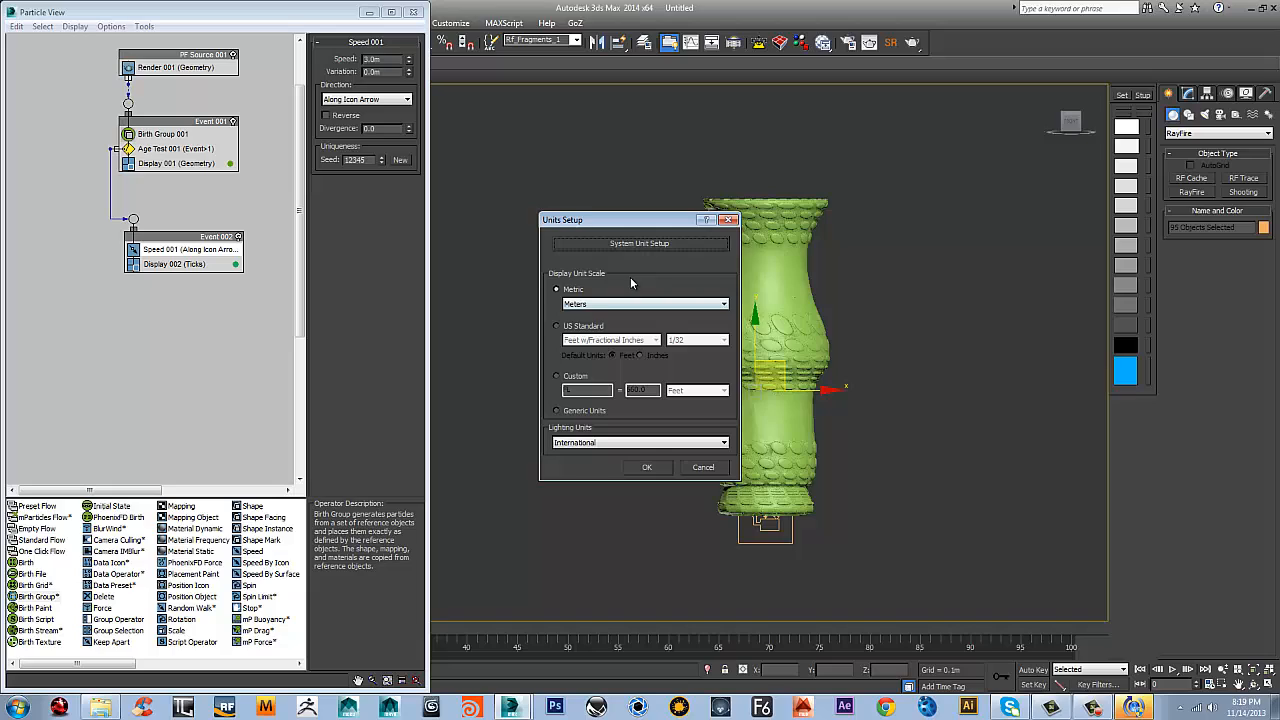
click(557, 411)
click(647, 467)
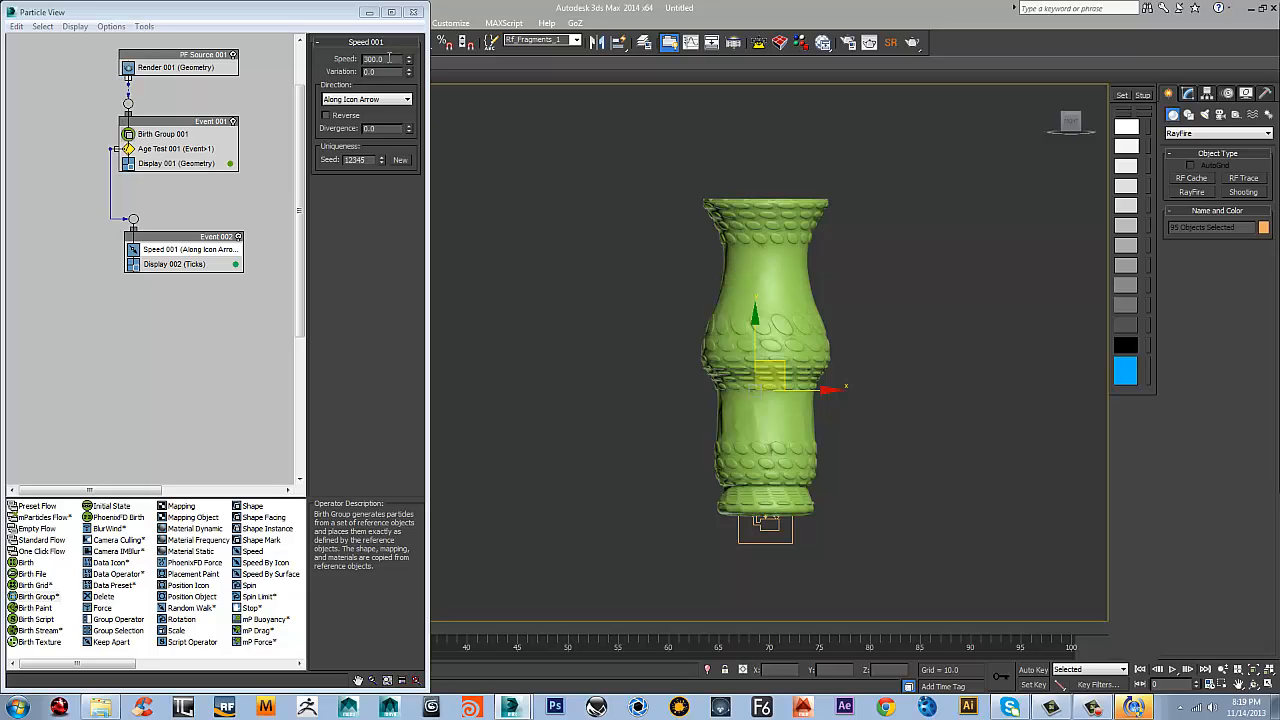
Set the Speed operator to a speed of 200, a variation of 100 and a divergence of 145
double_click(389, 58)
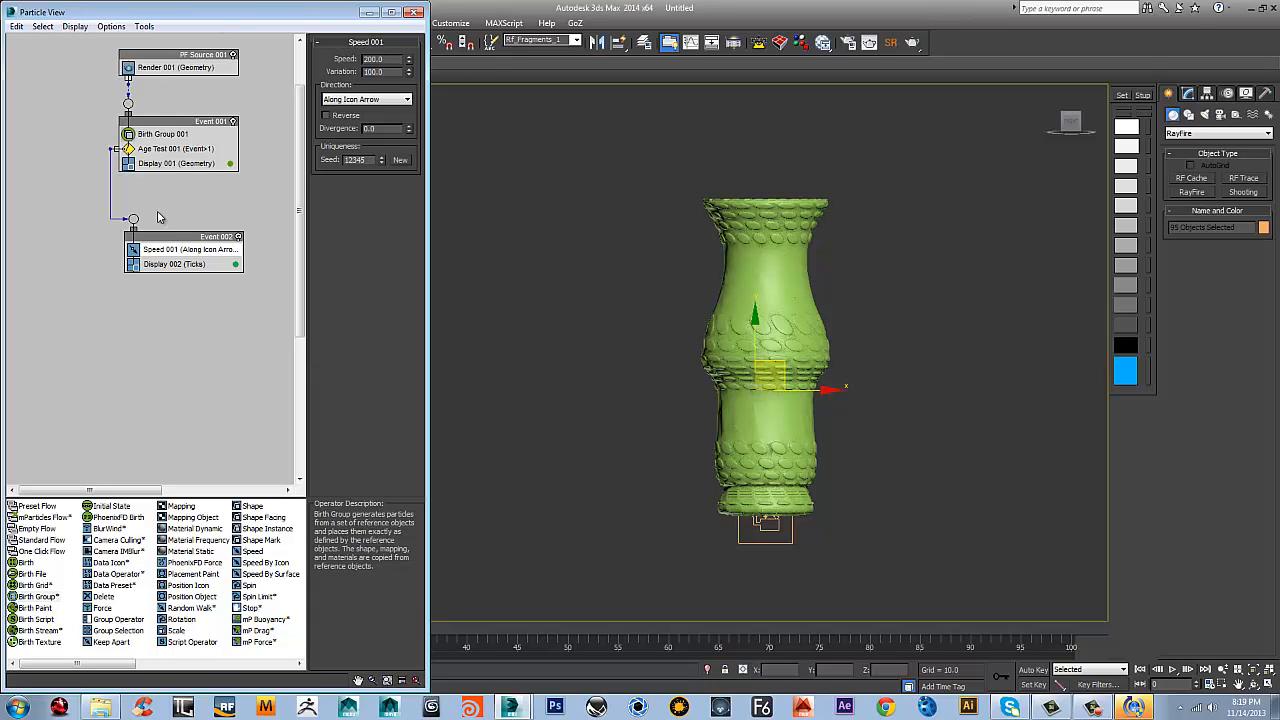
double_click(371, 128)
text(145)
key(Return)
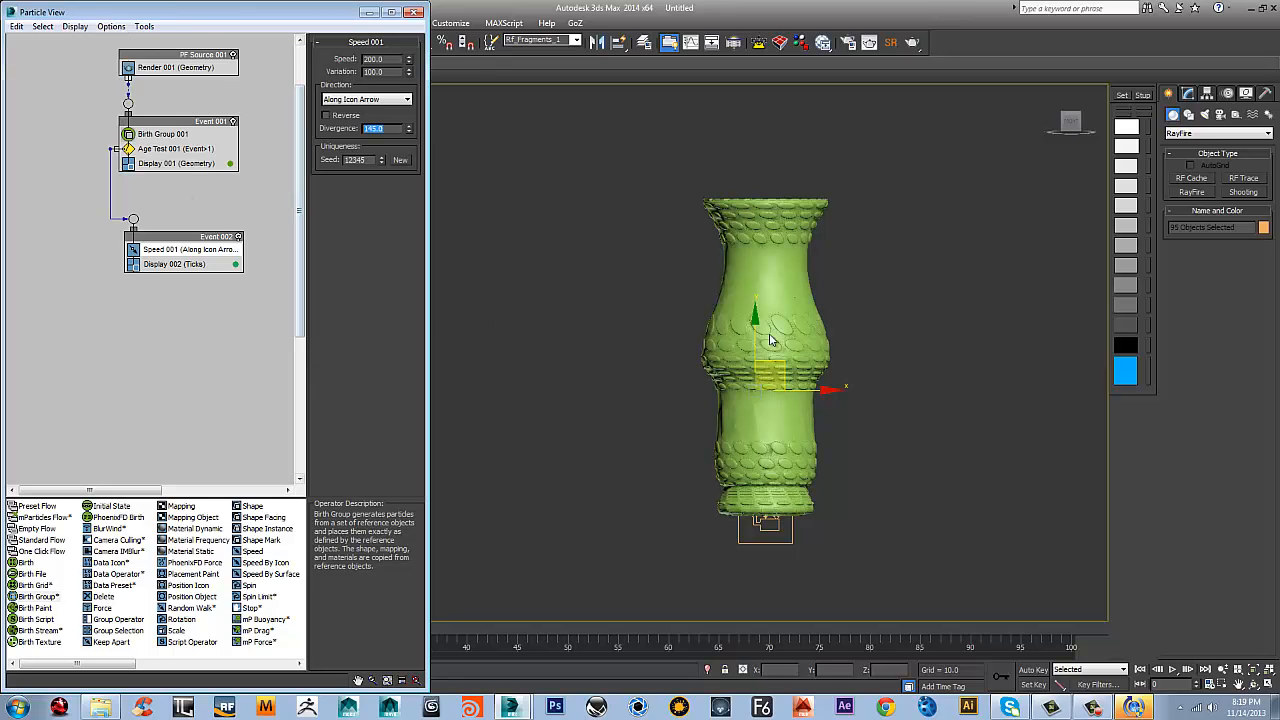
Play the particle animation in the viewport and return to the first frame
middle_drag(839, 341, 798, 341)
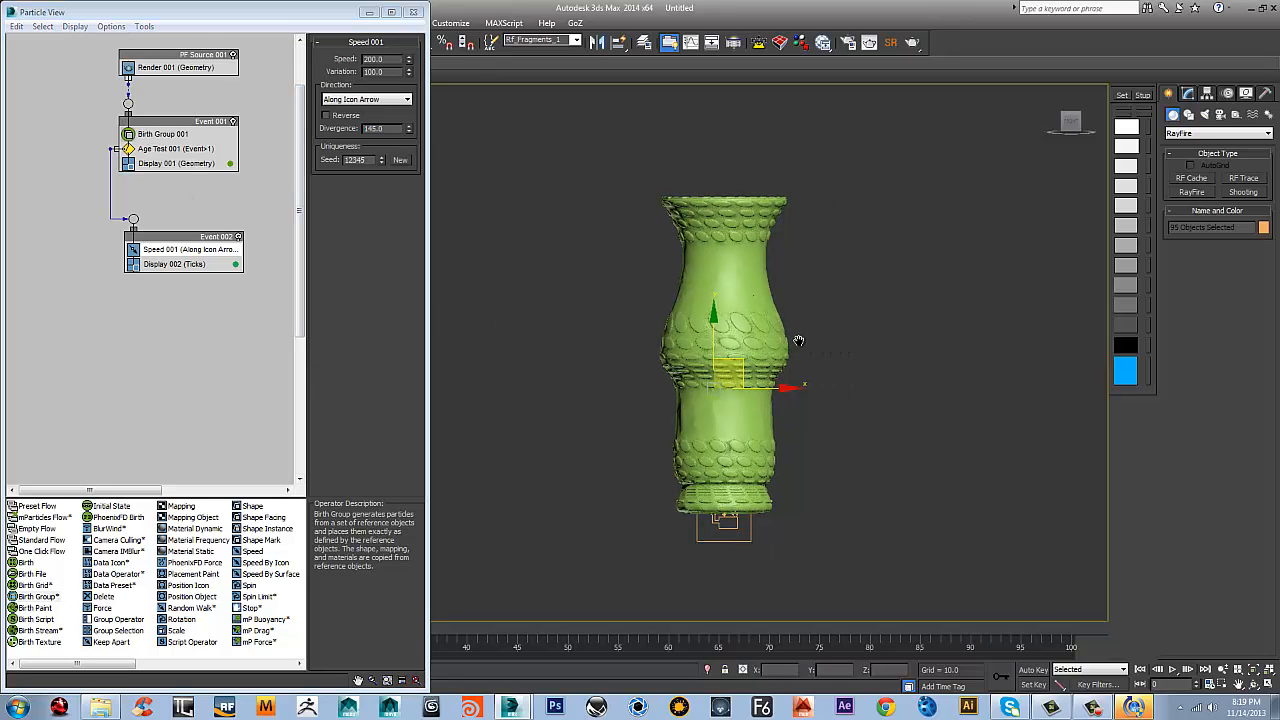
click(1172, 670)
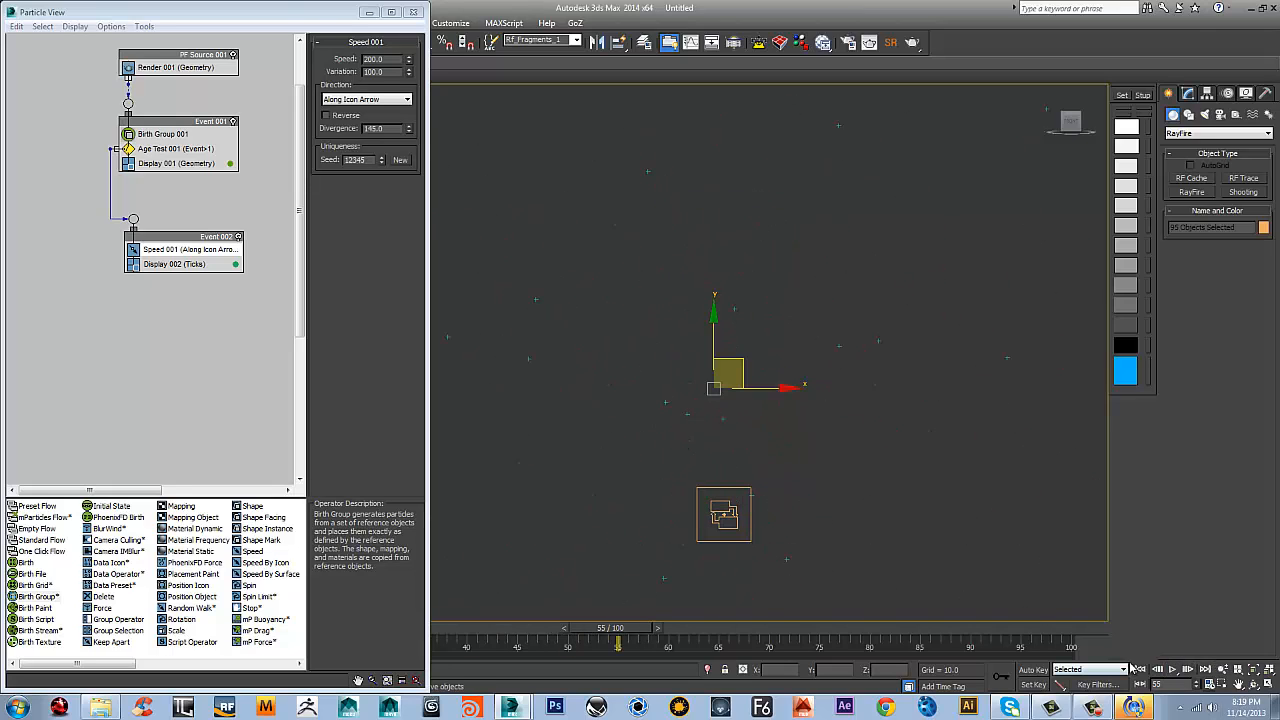
click(1140, 670)
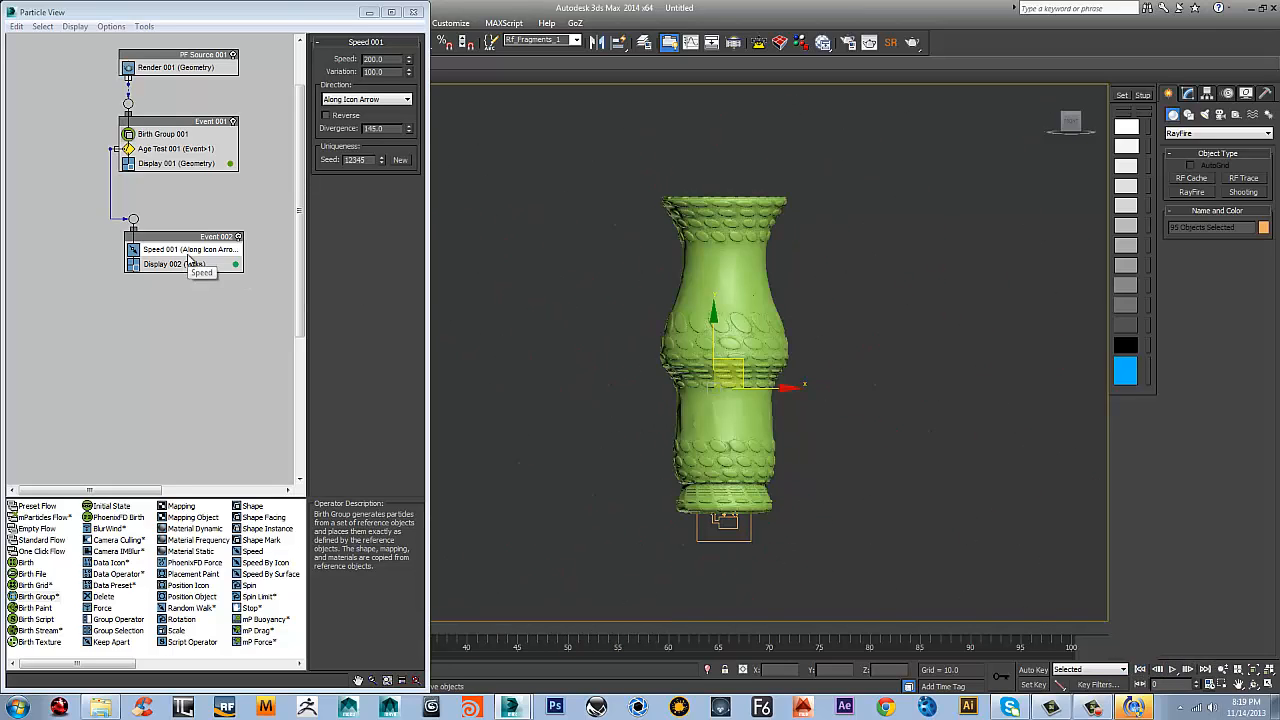
Set the type of Event 002's Display operator to Geometry
right_click(182, 268)
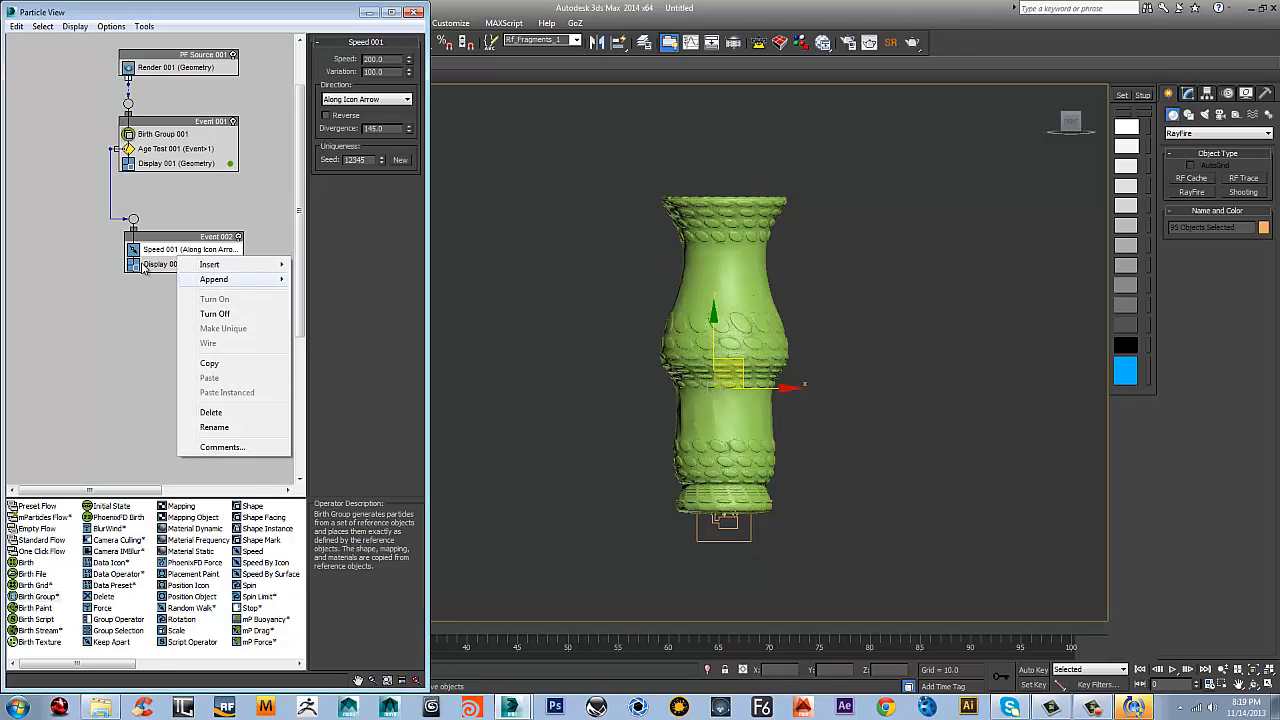
click(165, 267)
click(381, 61)
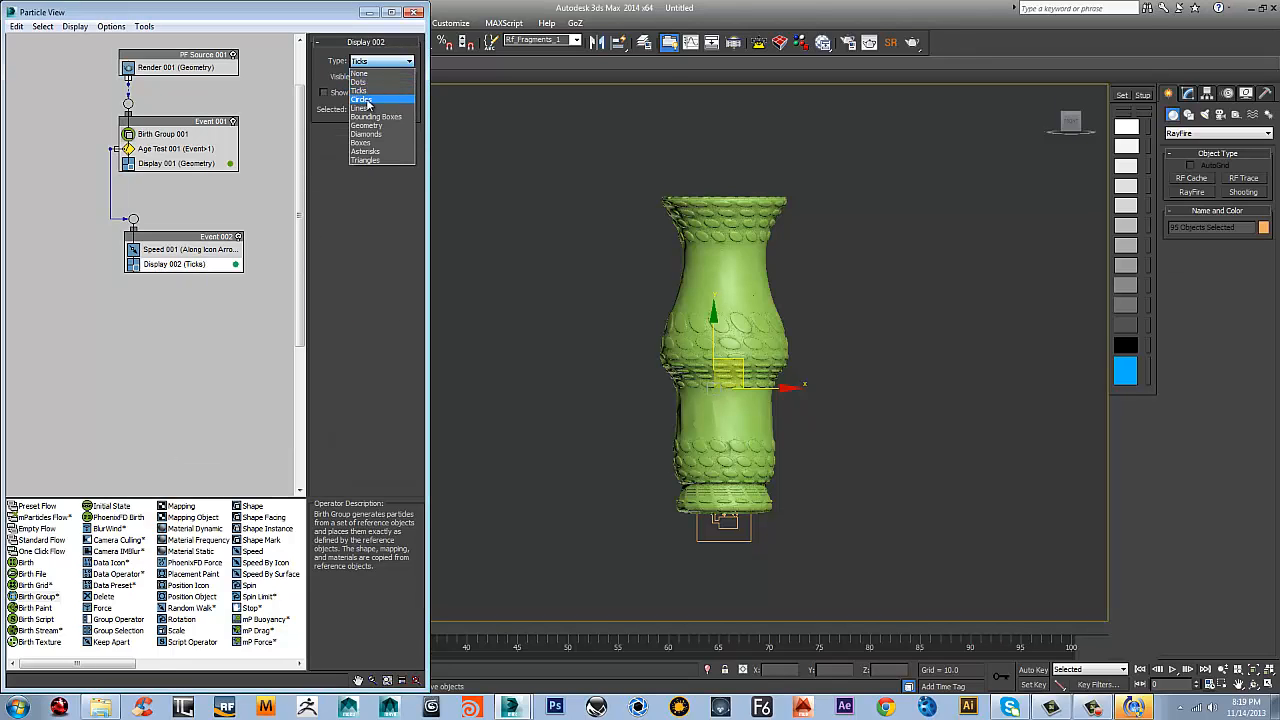
click(371, 133)
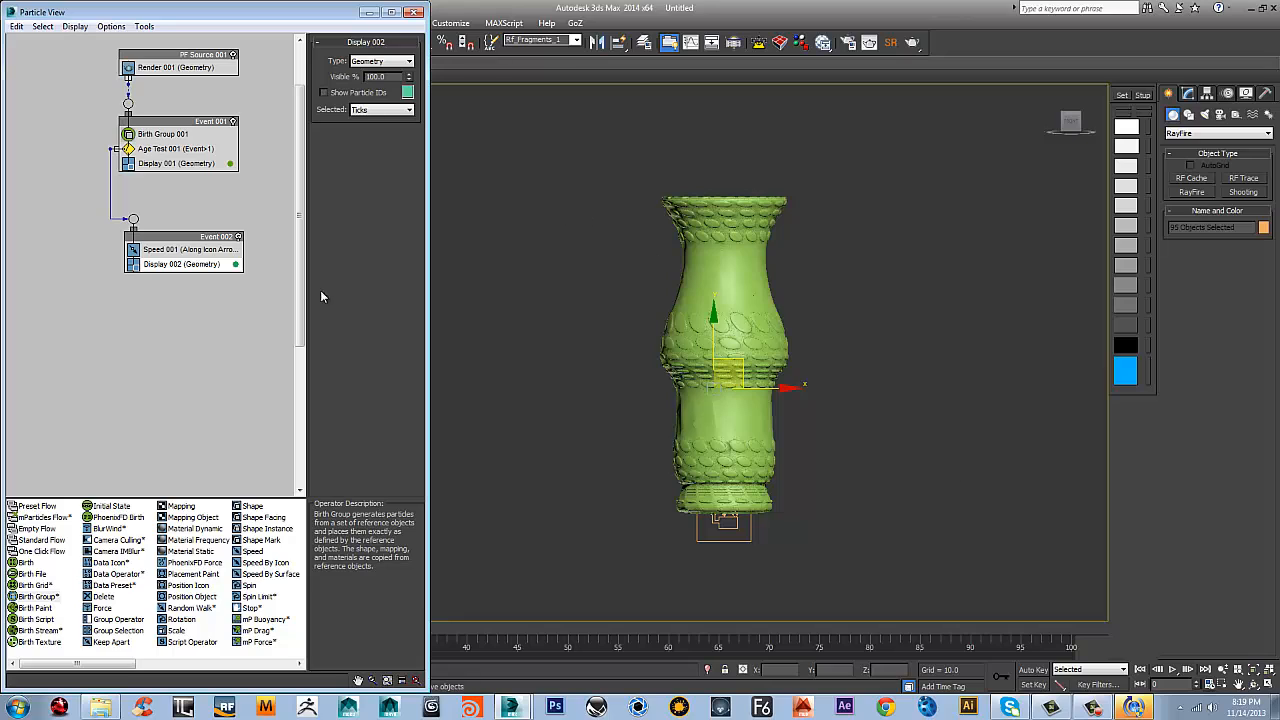
Add an Age Test to Event 002 and place it between Speed and Display
right_click(203, 260)
mouse_move(236, 280)
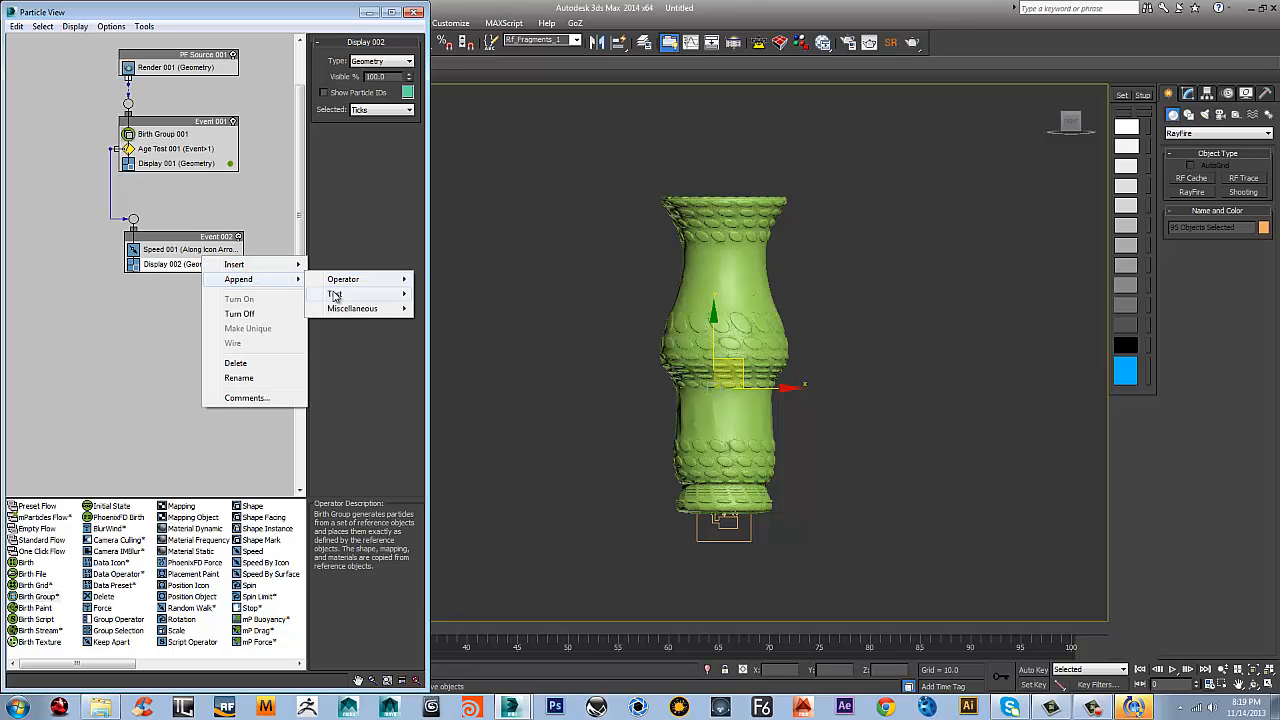
mouse_move(335, 294)
click(432, 296)
drag(163, 278, 171, 257)
Set Event 002's Age Test to Event Age with a test value of 1 and a variation of 0
click(170, 264)
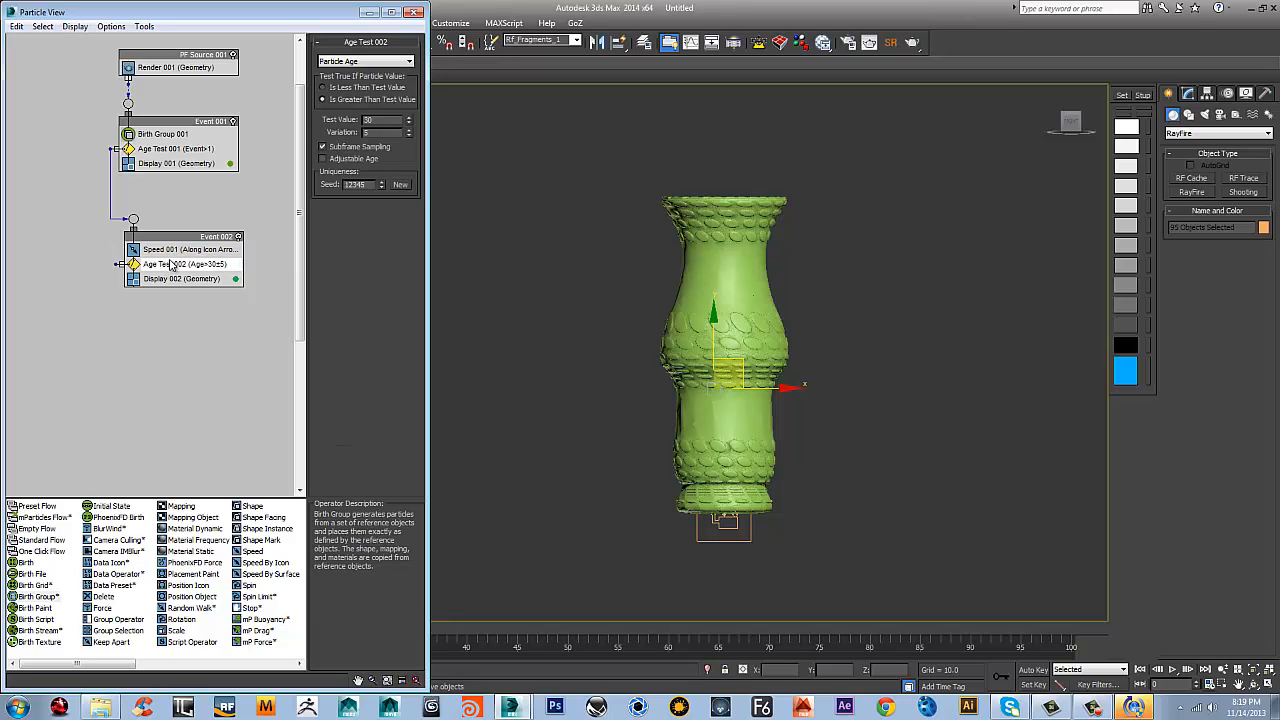
drag(387, 121, 266, 107)
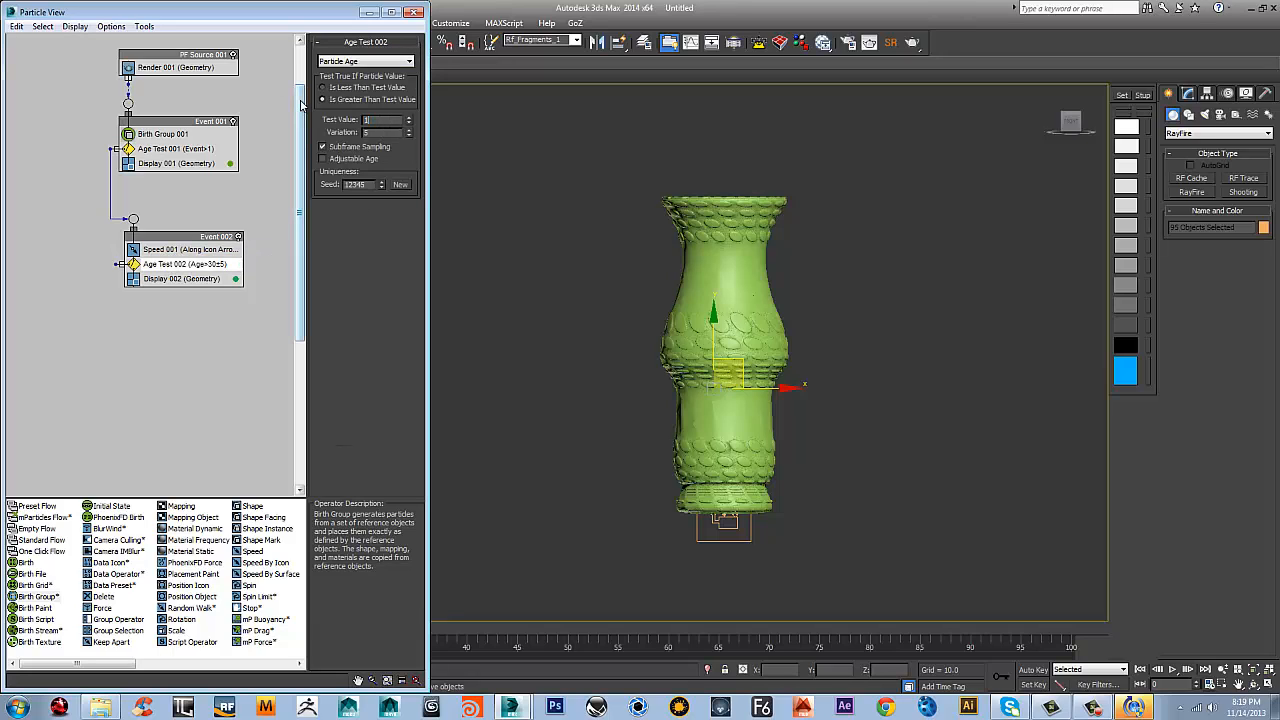
text(1)
right_click(408, 142)
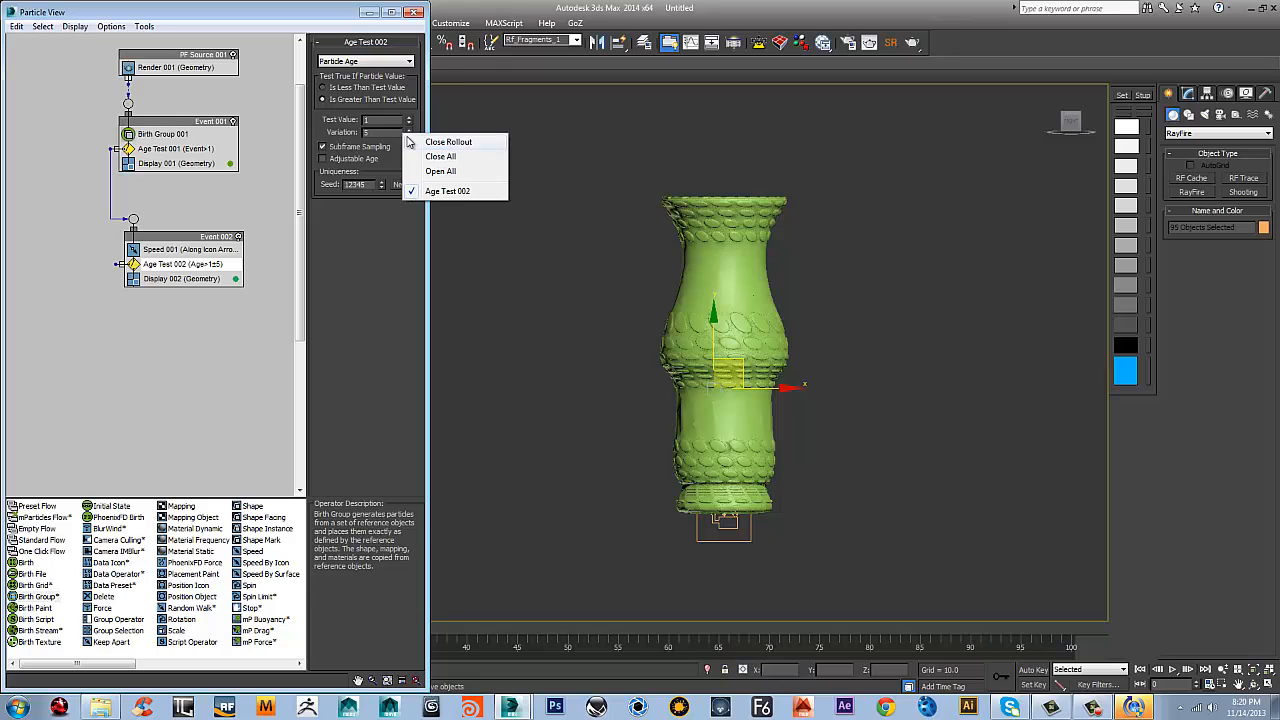
click(397, 134)
right_click(405, 134)
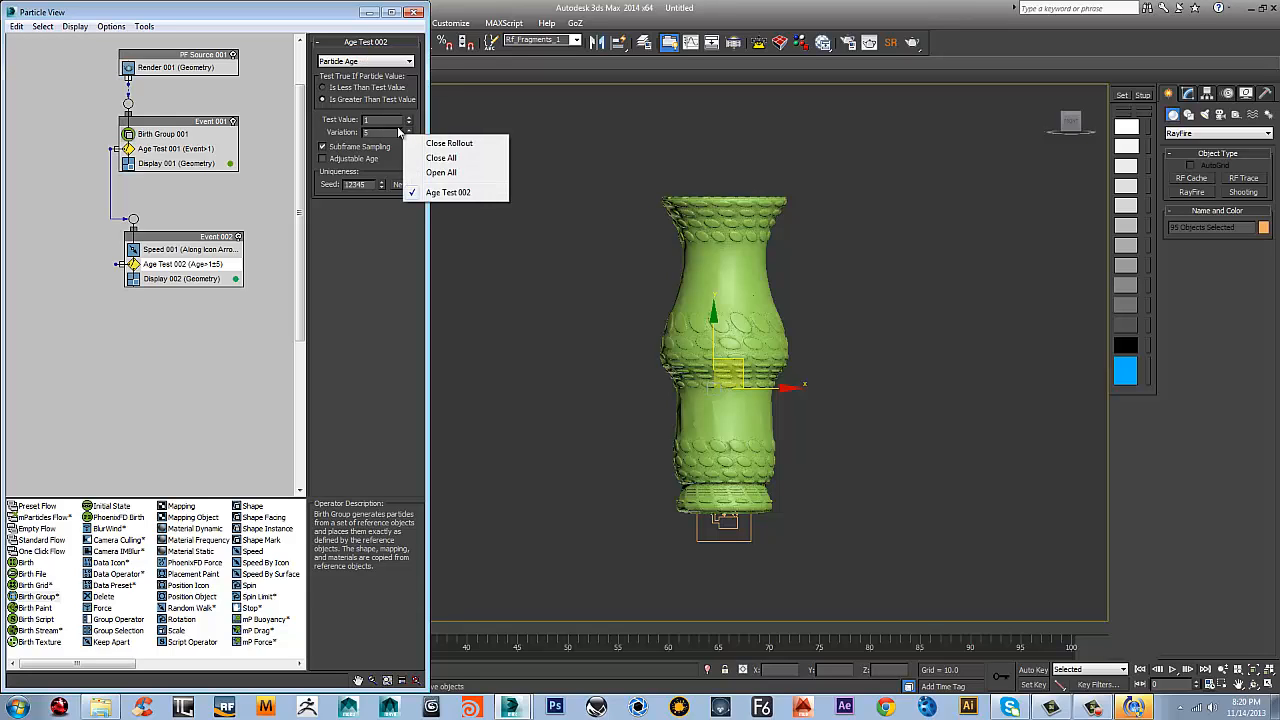
click(398, 132)
right_click(408, 136)
click(356, 62)
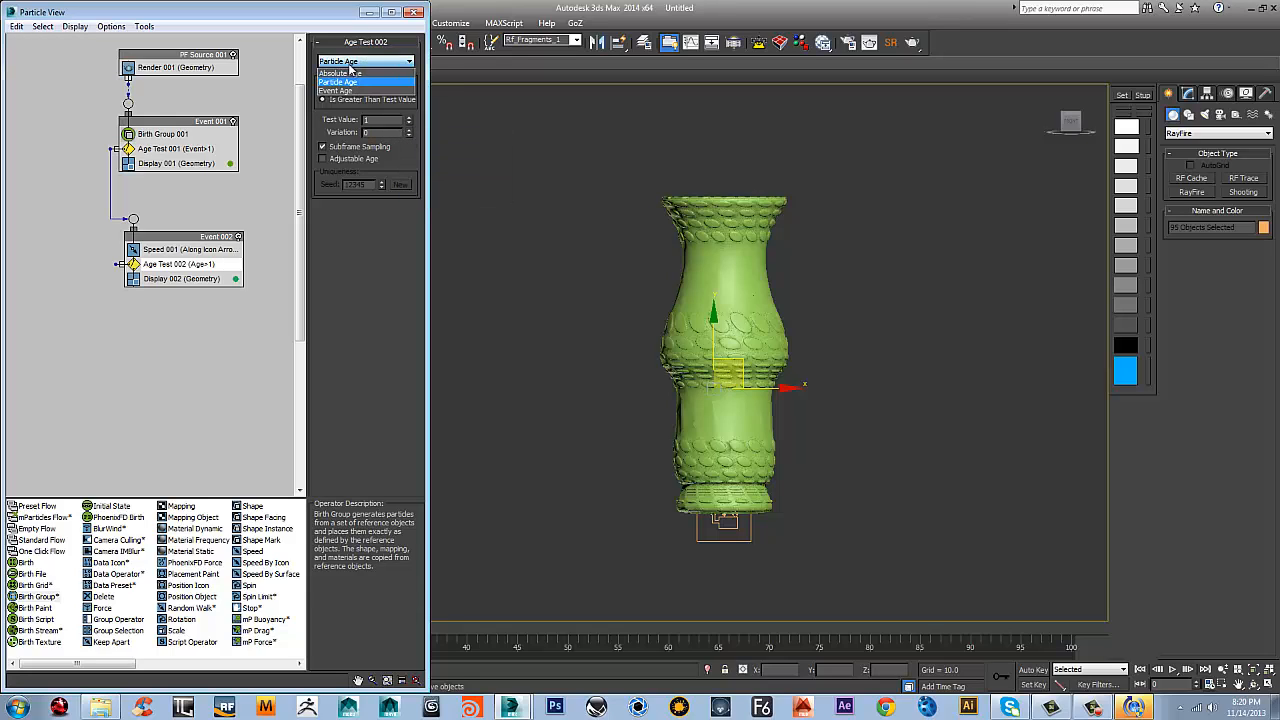
click(345, 85)
Move Event 002 closer to Event 001 and add a Spin operator between its Speed and Age Test
drag(200, 248, 188, 202)
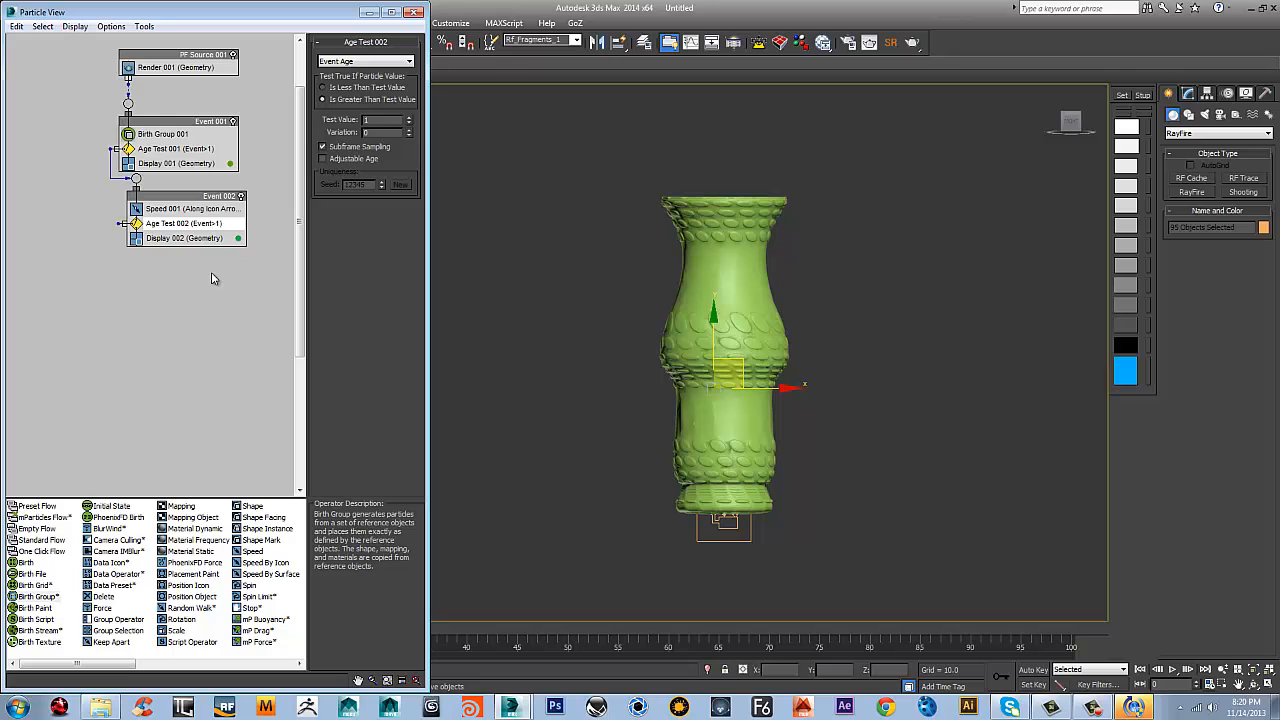
right_click(188, 218)
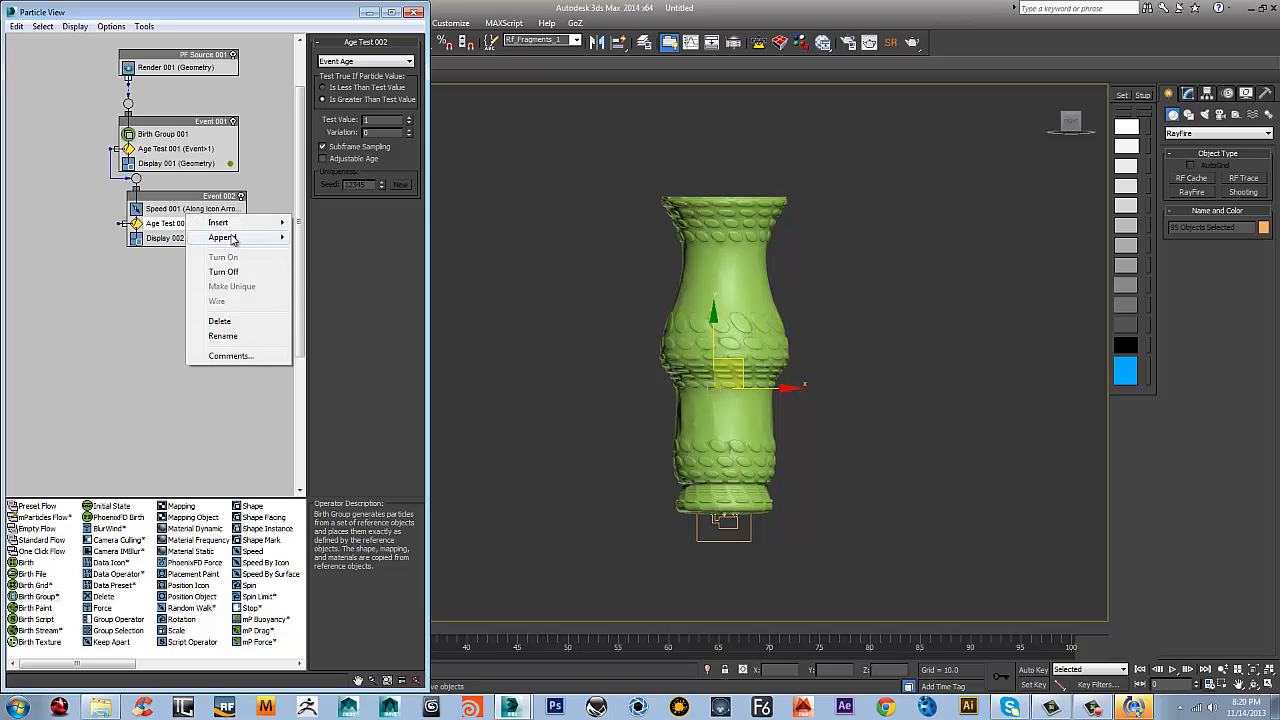
mouse_move(235, 241)
mouse_move(357, 244)
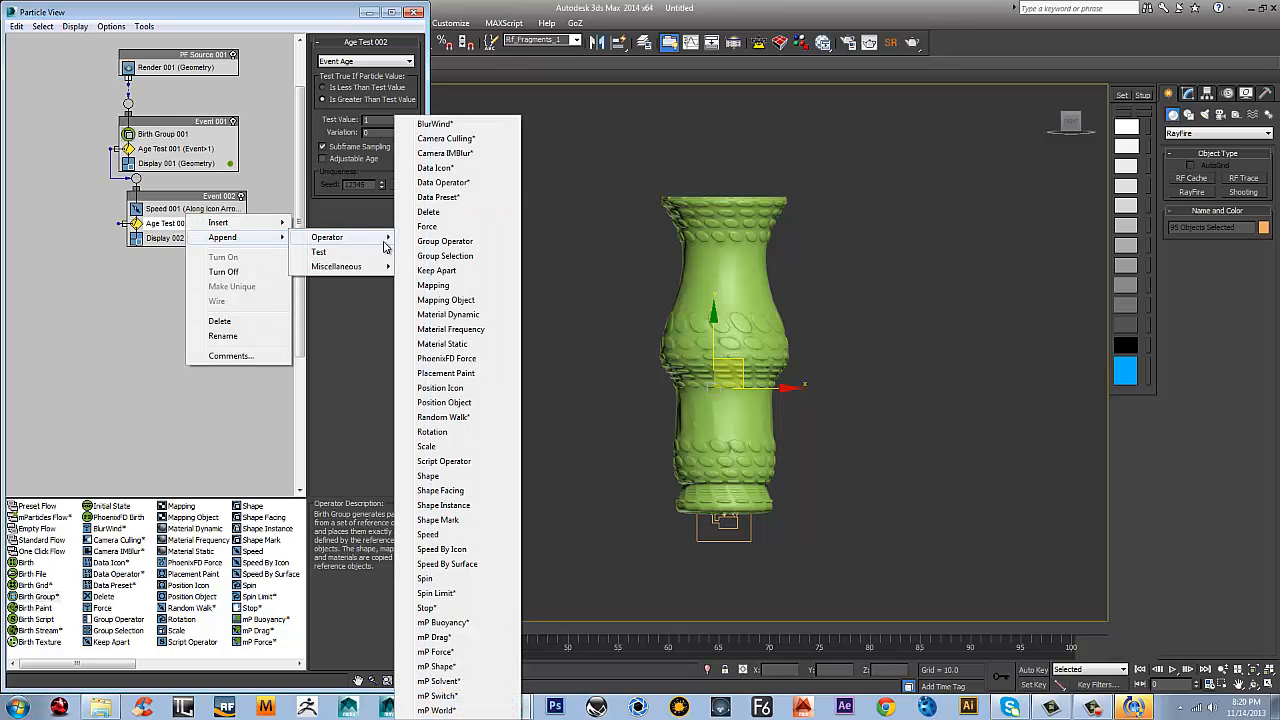
click(440, 579)
drag(190, 252, 188, 224)
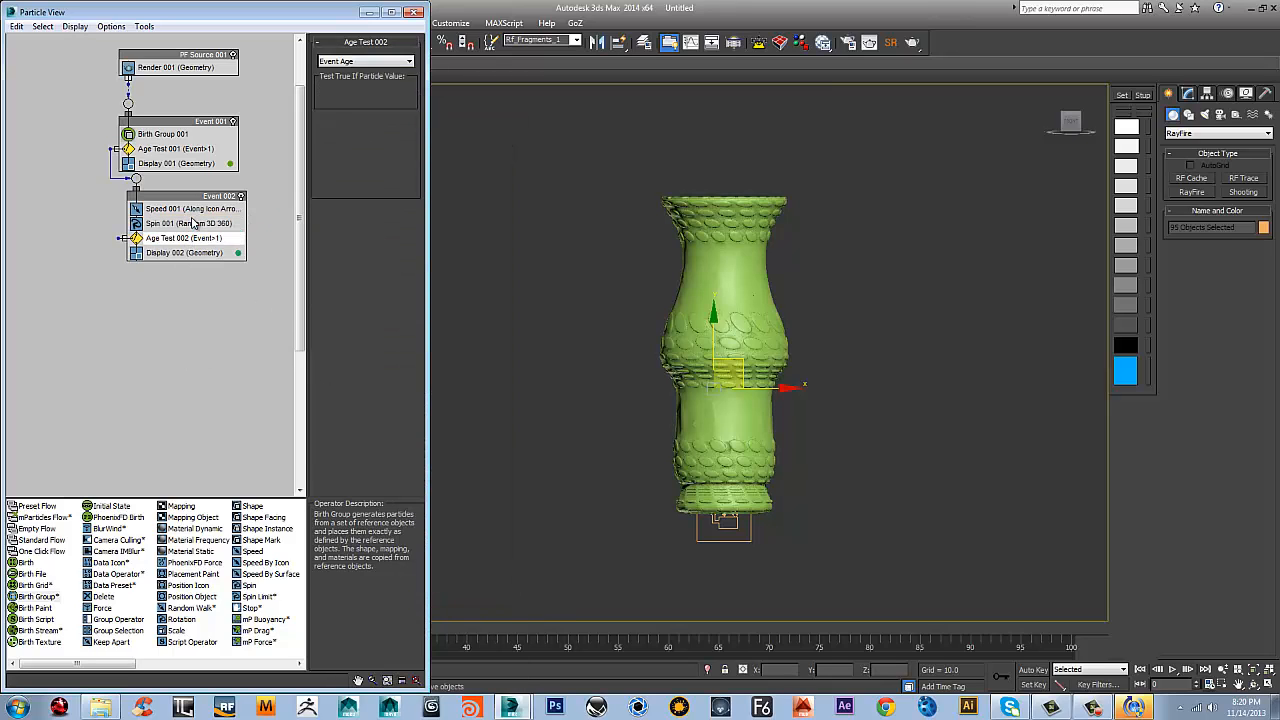
Set the Spin operator's spin rate to 250 and its variation to 60
click(188, 224)
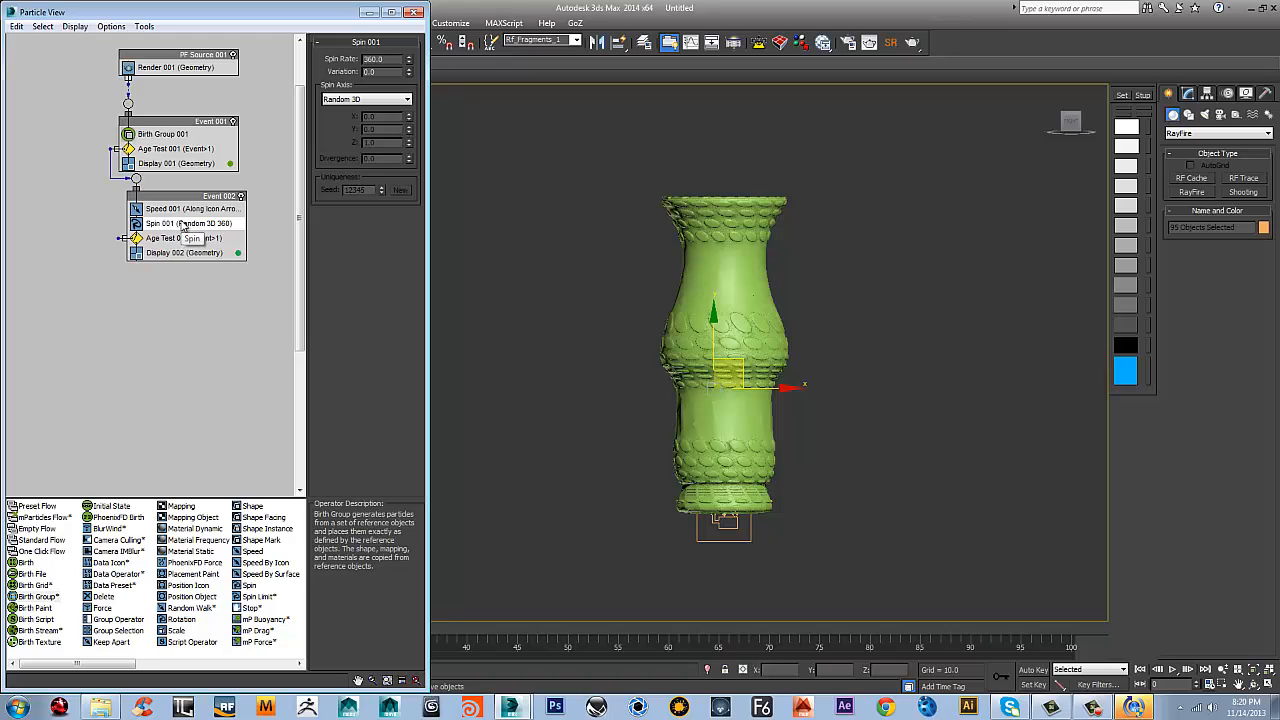
double_click(381, 71)
key(Return)
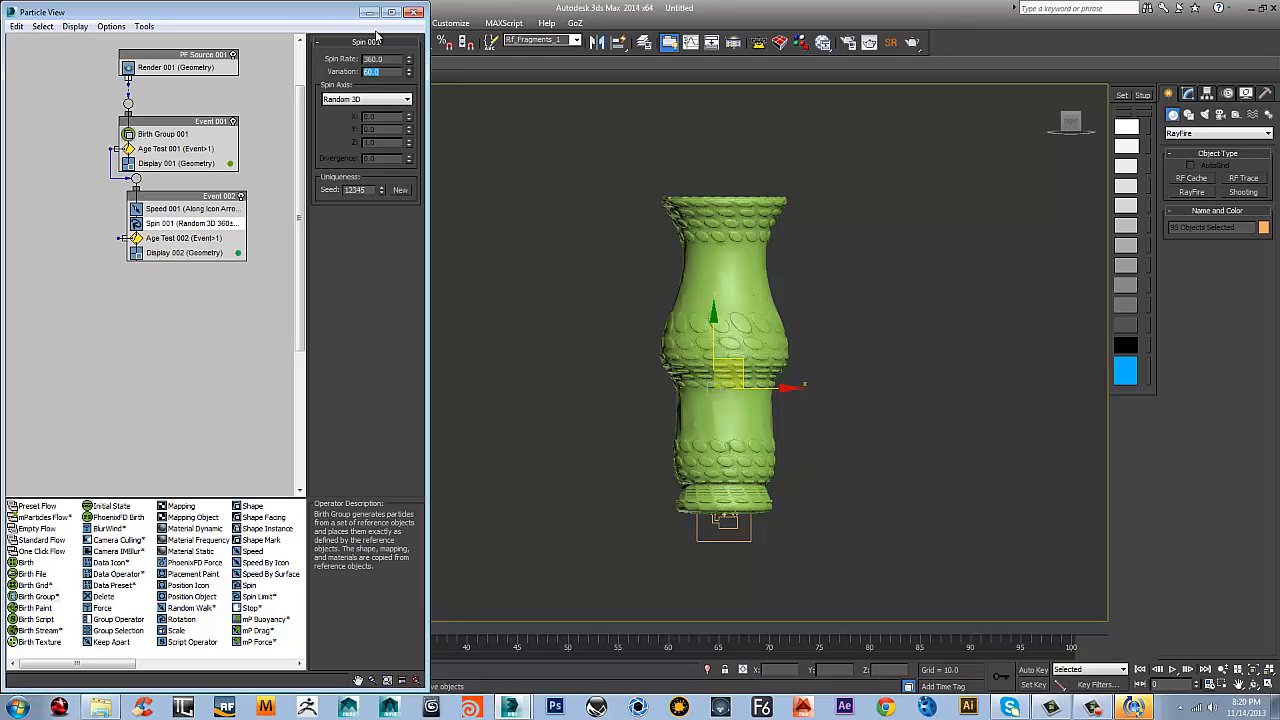
double_click(381, 60)
Create a new event with an mP World operator below Event 002, wire Age Test 002 to it and select the mP World operator
scroll(120, 265, up, 1)
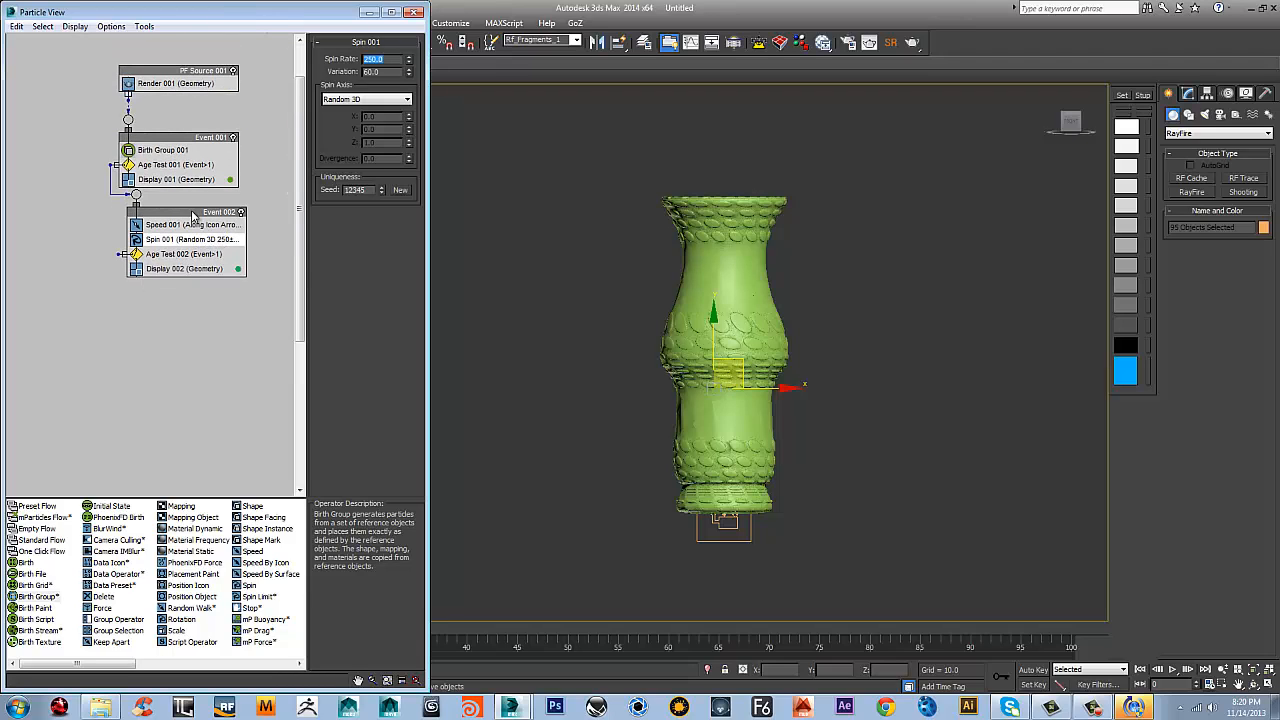
drag(193, 216, 177, 216)
scroll(207, 297, down, 1)
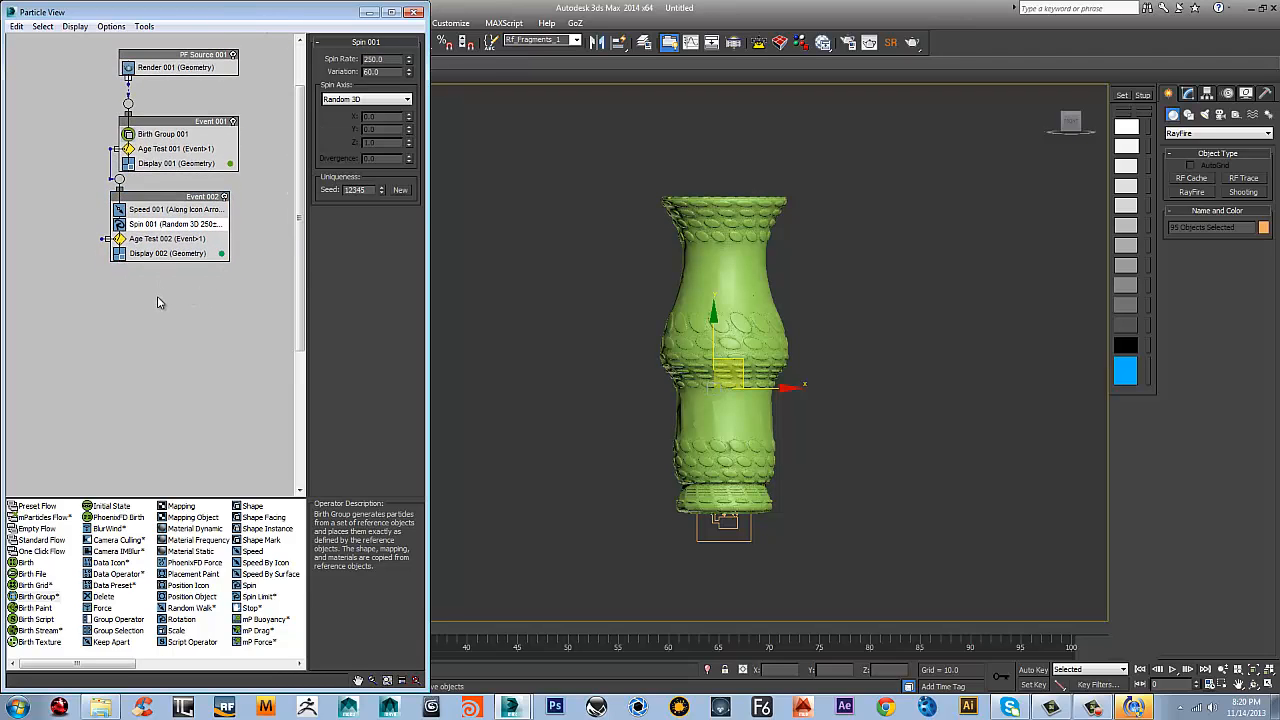
right_click(165, 290)
mouse_move(250, 332)
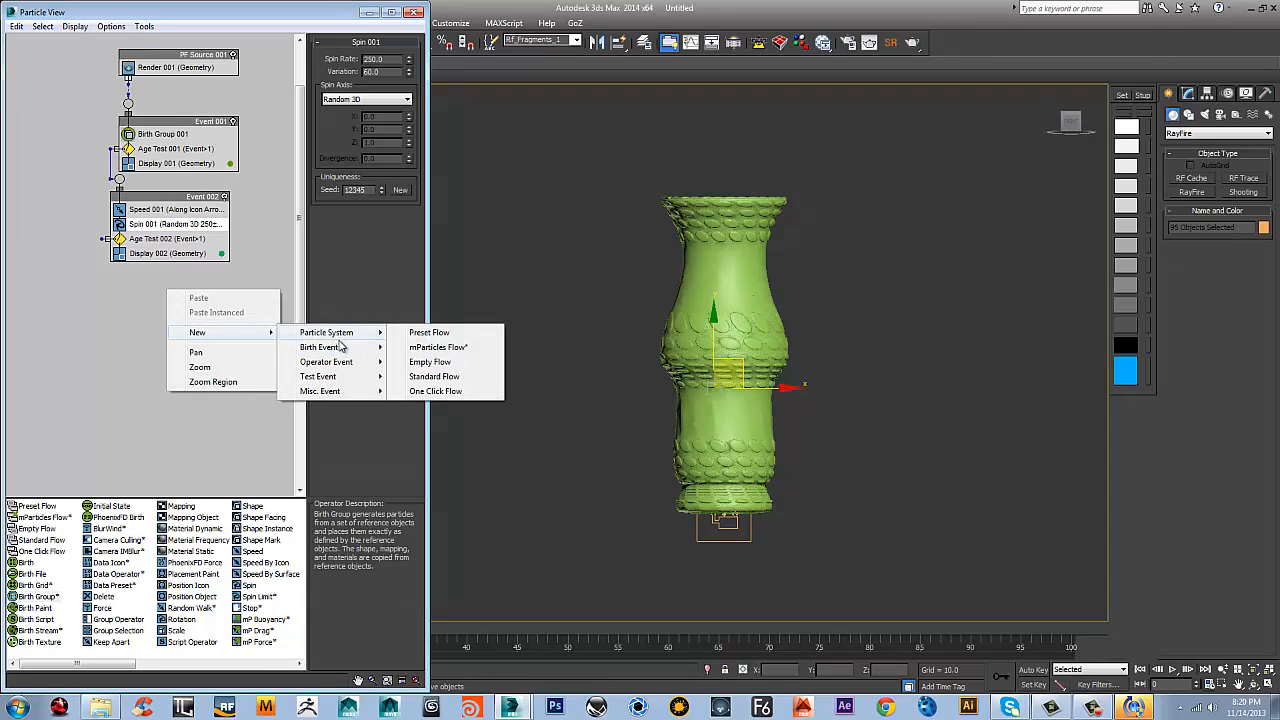
mouse_move(326, 361)
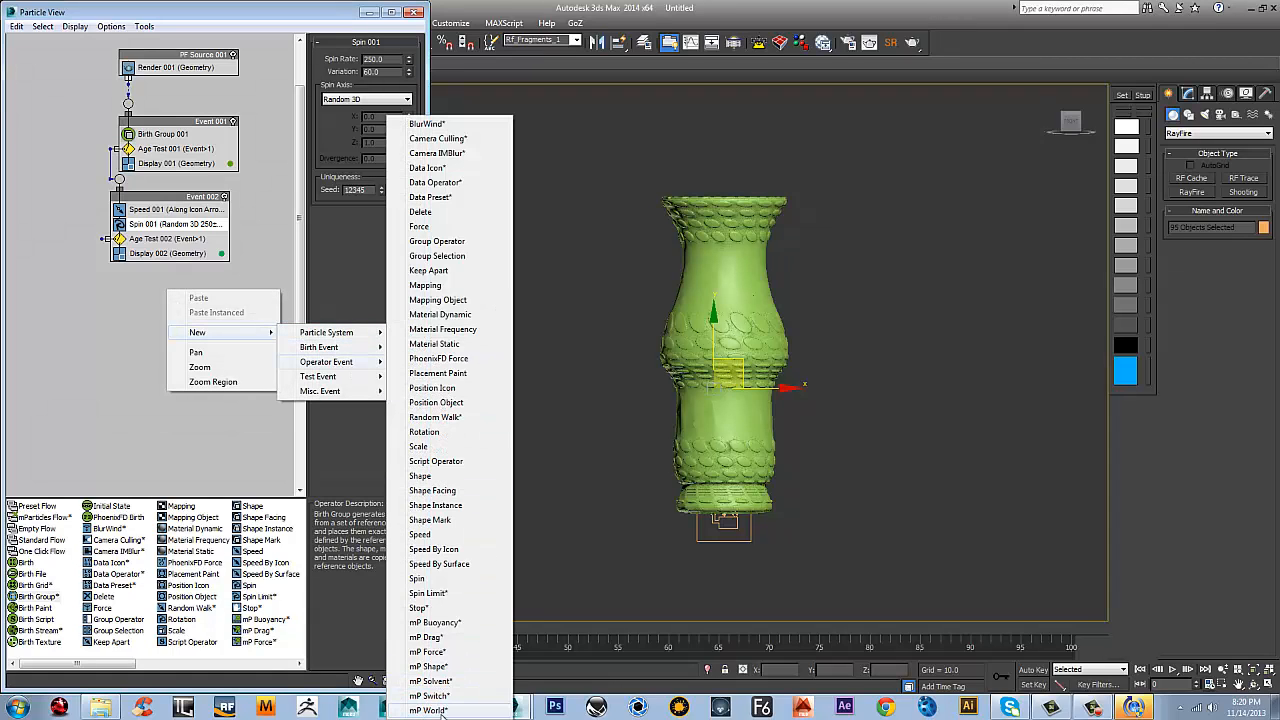
click(428, 710)
drag(222, 303, 150, 310)
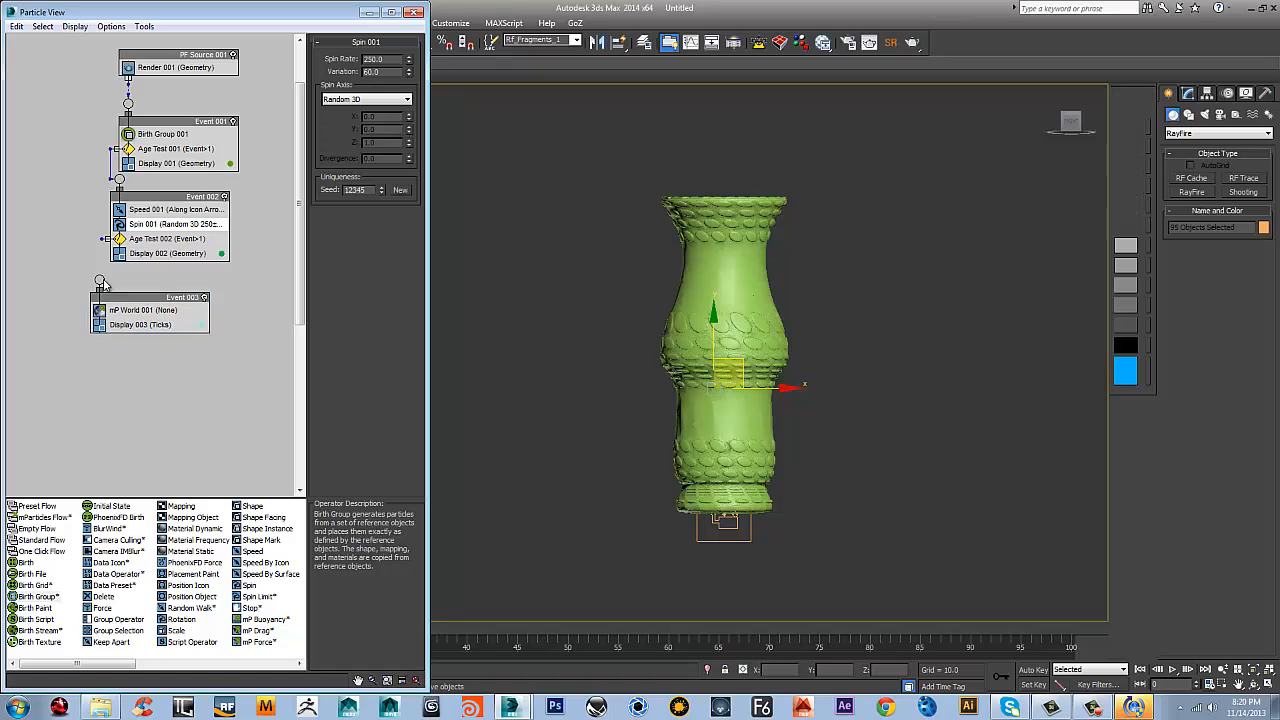
drag(104, 239, 99, 282)
click(145, 312)
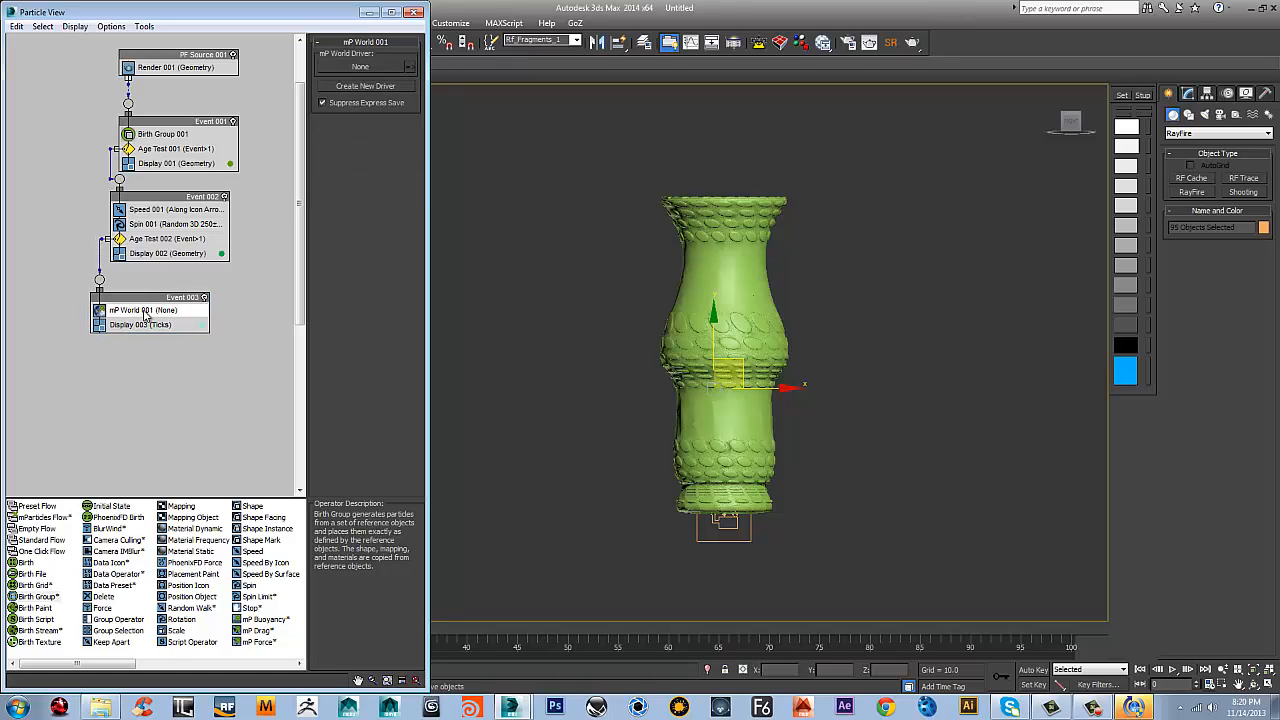
Create a new driver for the mP World operator and turn on its Apply Gravity and Ground Collision Plane options
click(360, 67)
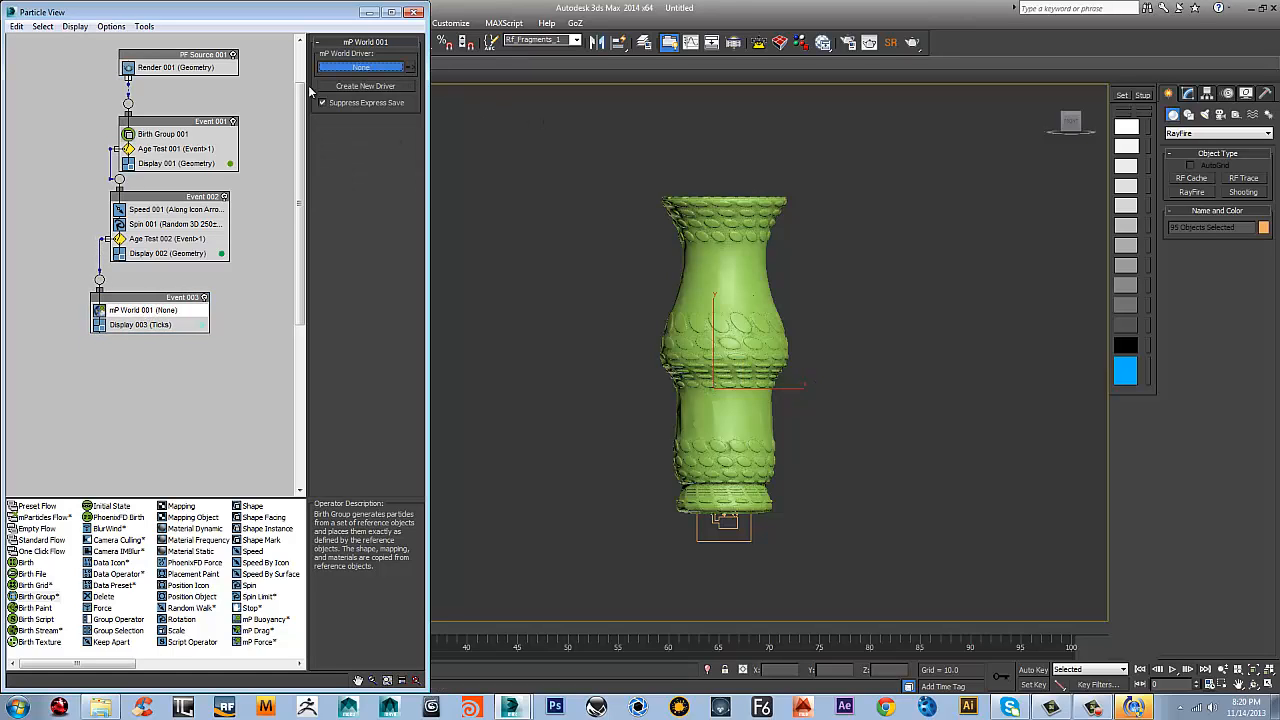
click(376, 86)
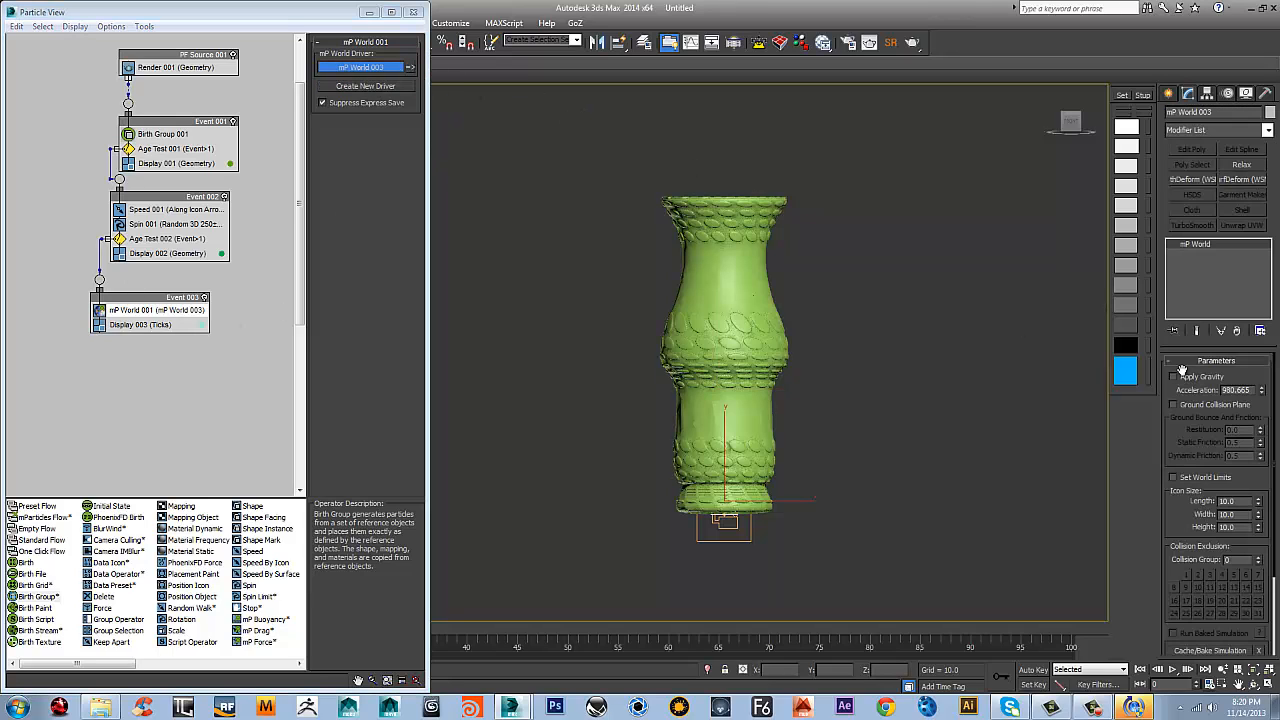
click(1175, 377)
click(1174, 405)
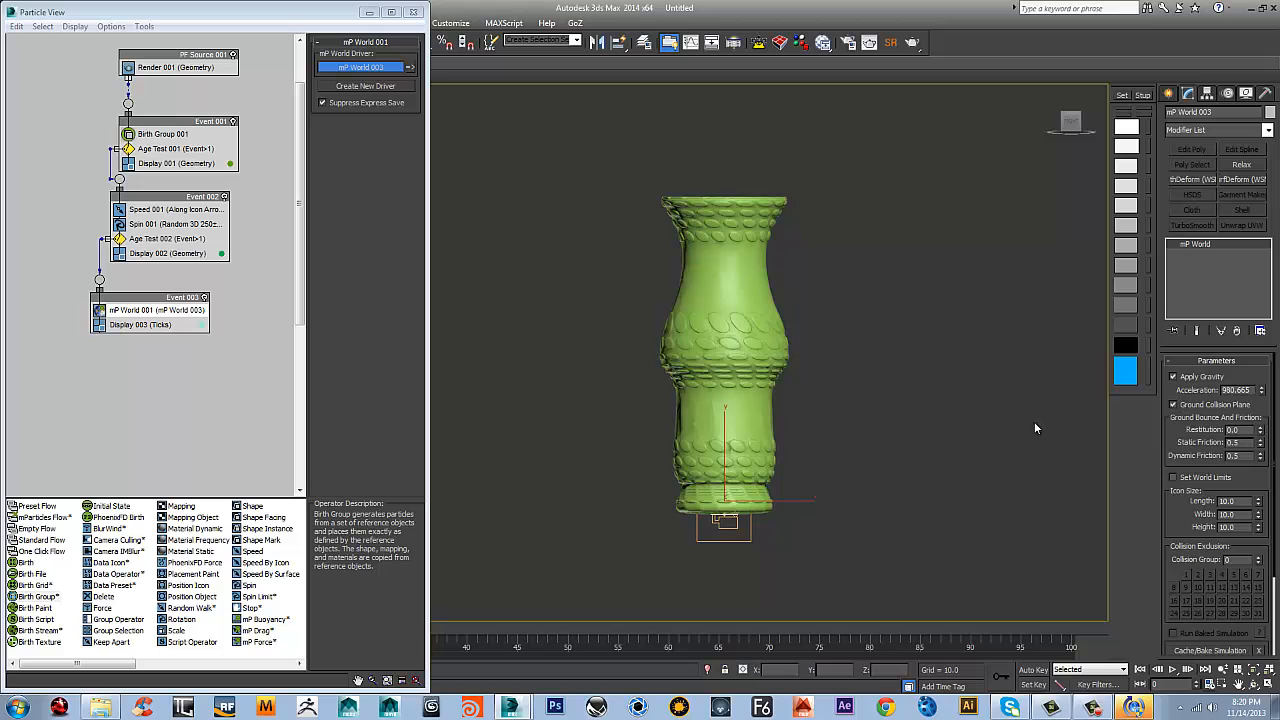
Add an mP Shape operator above mP World in Event 003 and make it collide as Convex Hull
right_click(170, 310)
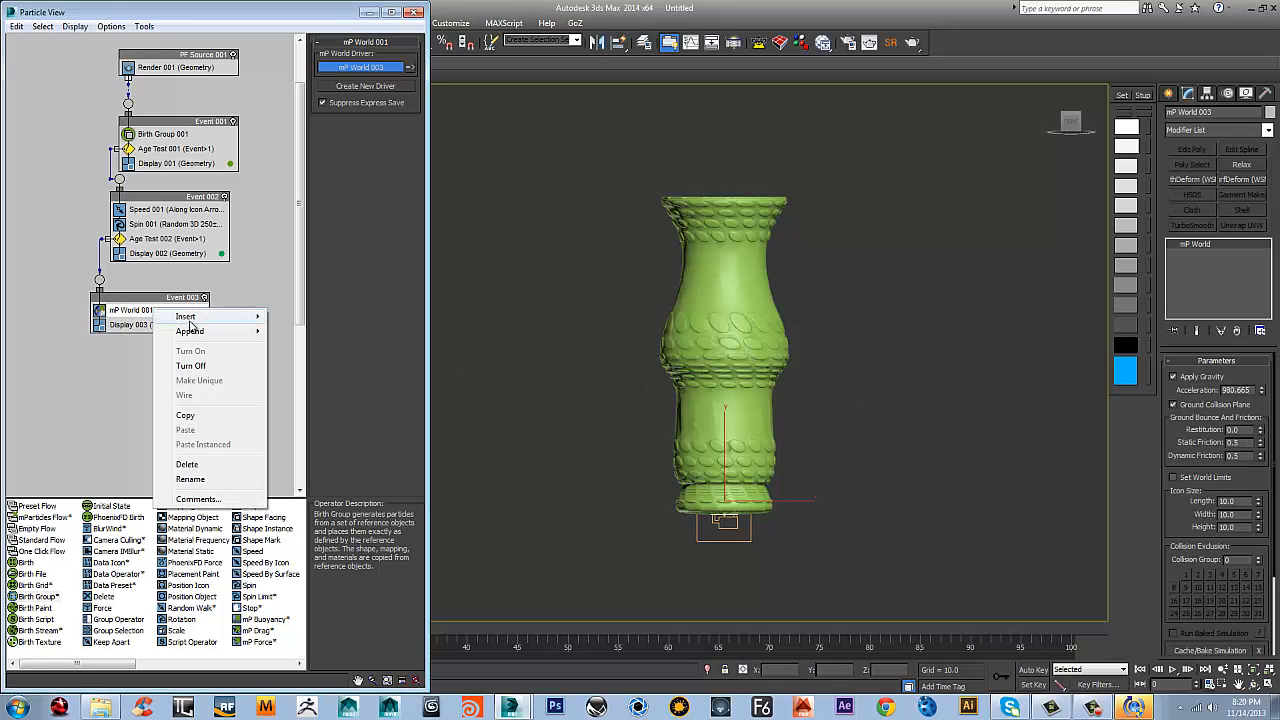
mouse_move(189, 334)
mouse_move(312, 337)
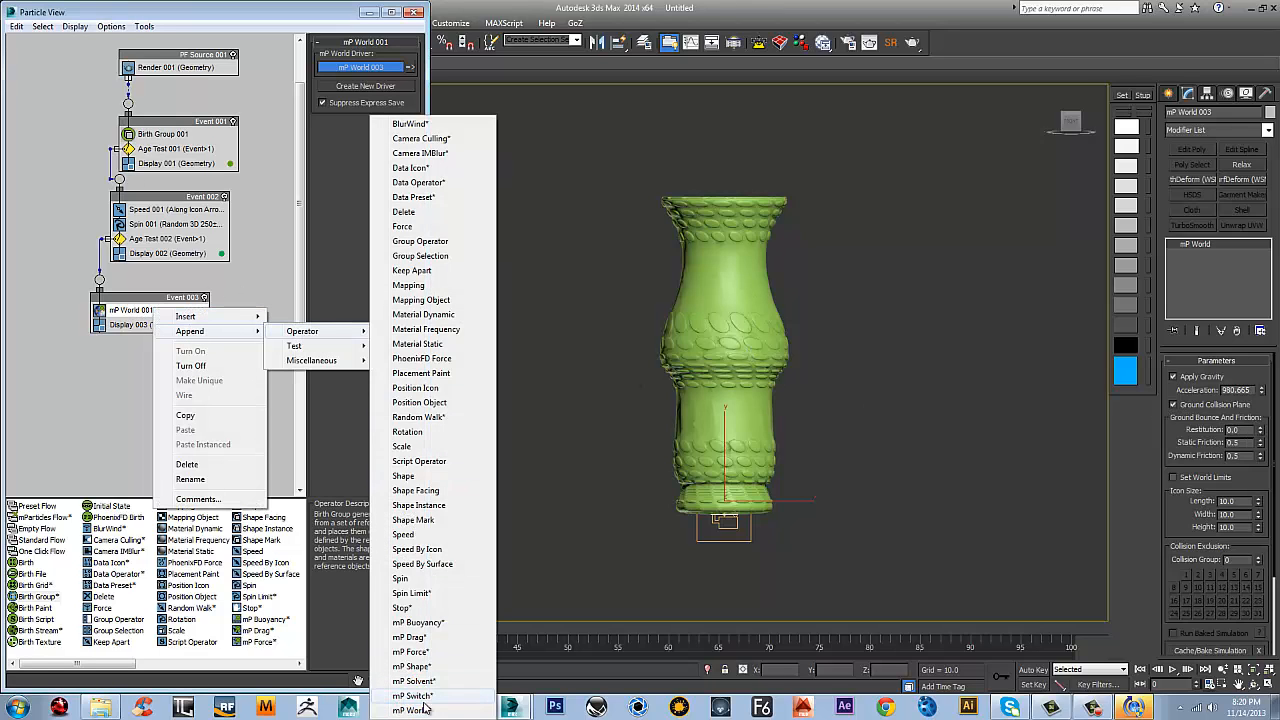
click(412, 666)
drag(130, 339, 146, 312)
click(148, 312)
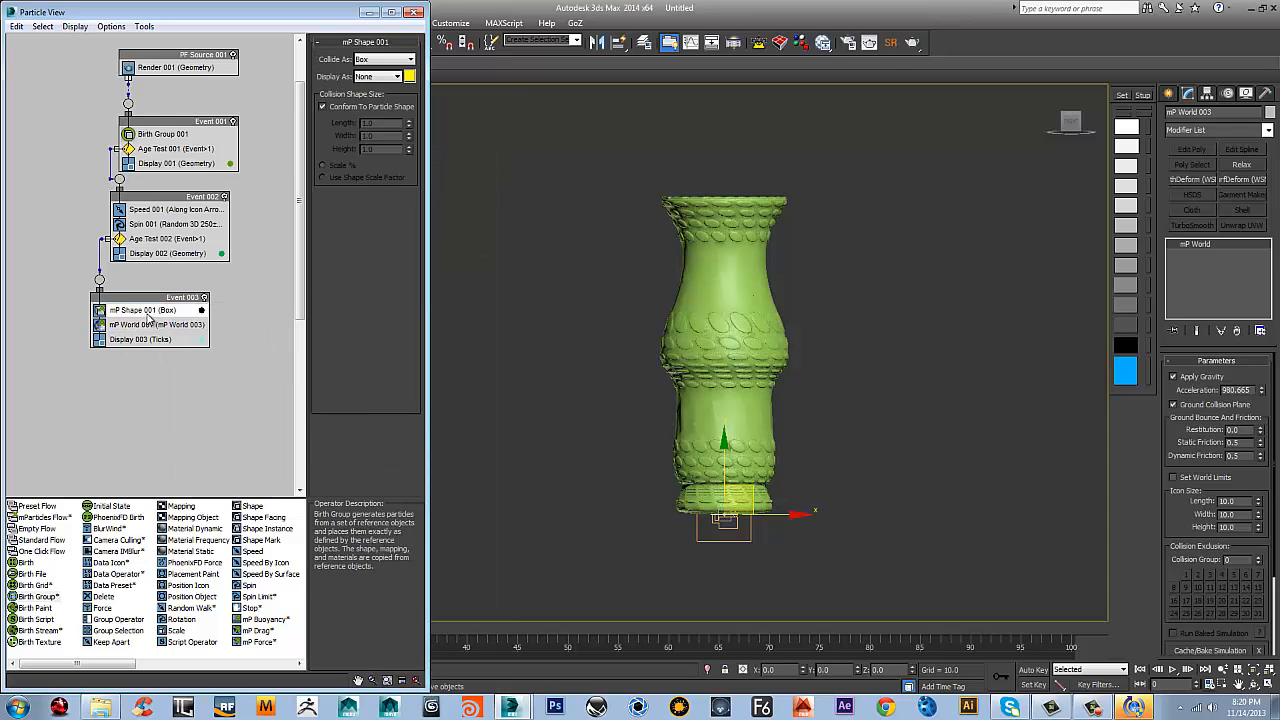
click(379, 61)
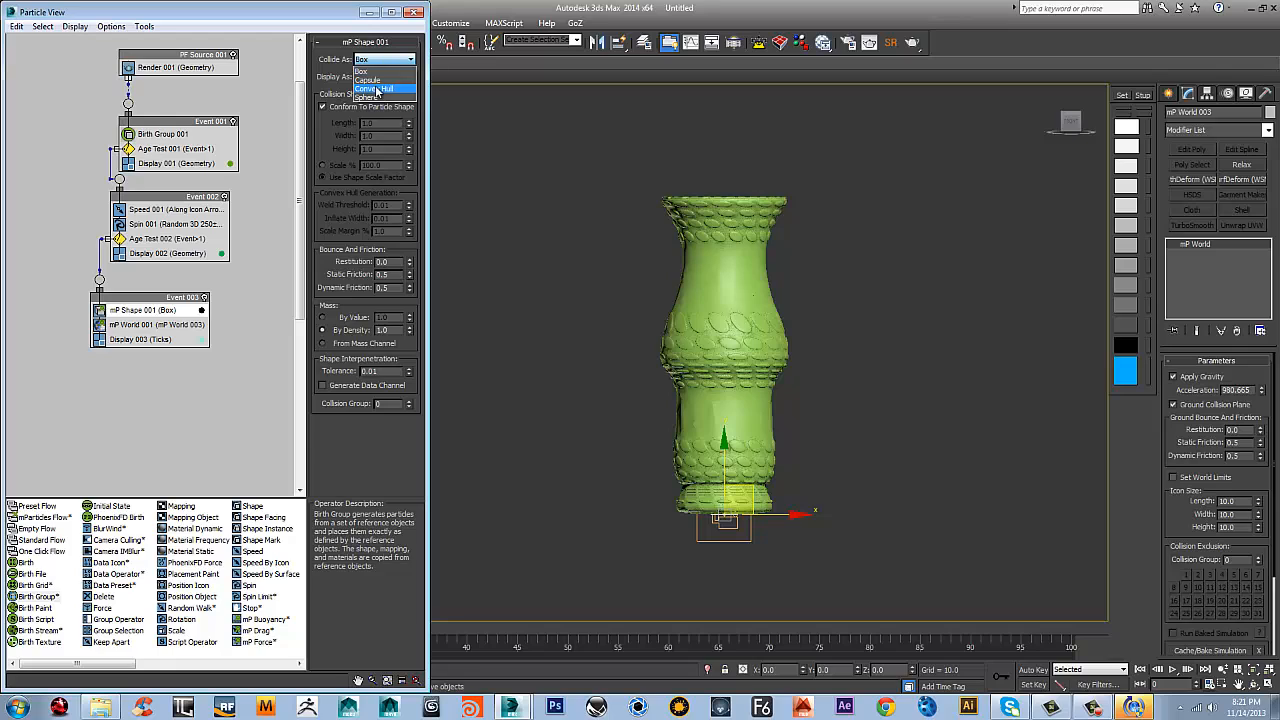
click(379, 89)
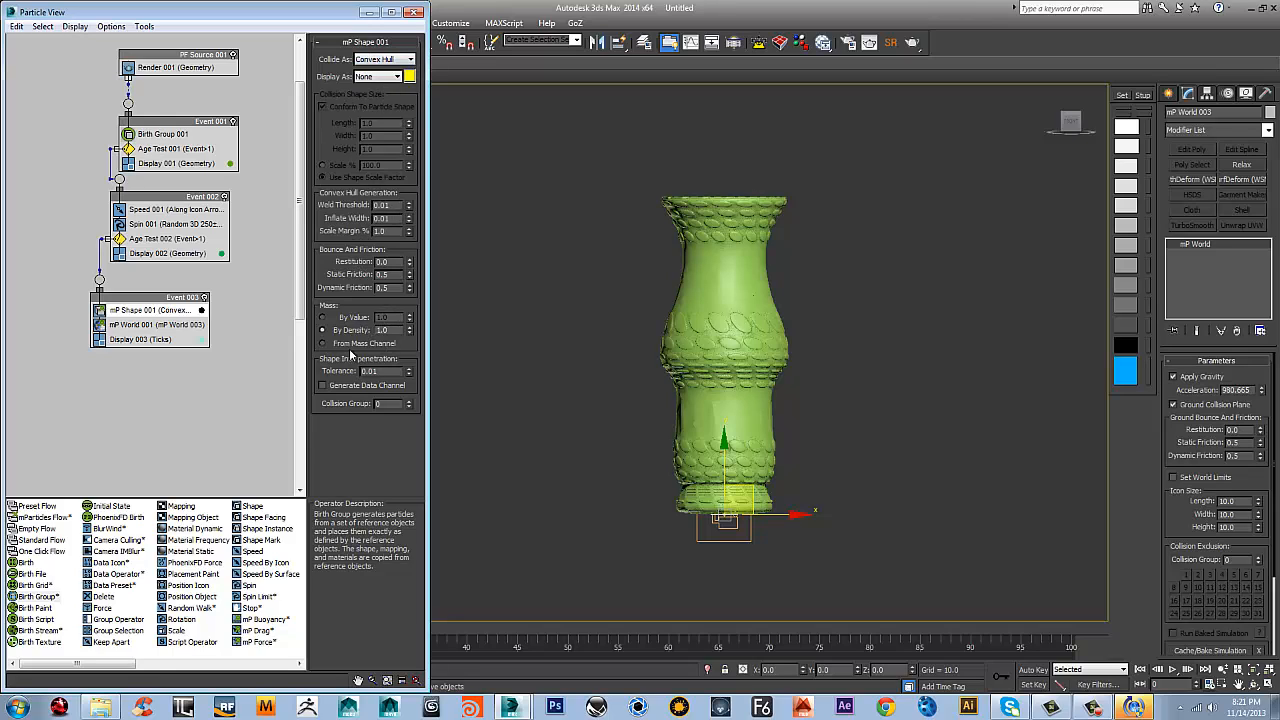
Add a Data Operator to Event 003, place it above the mP Shape operator and select it
right_click(165, 325)
mouse_move(240, 345)
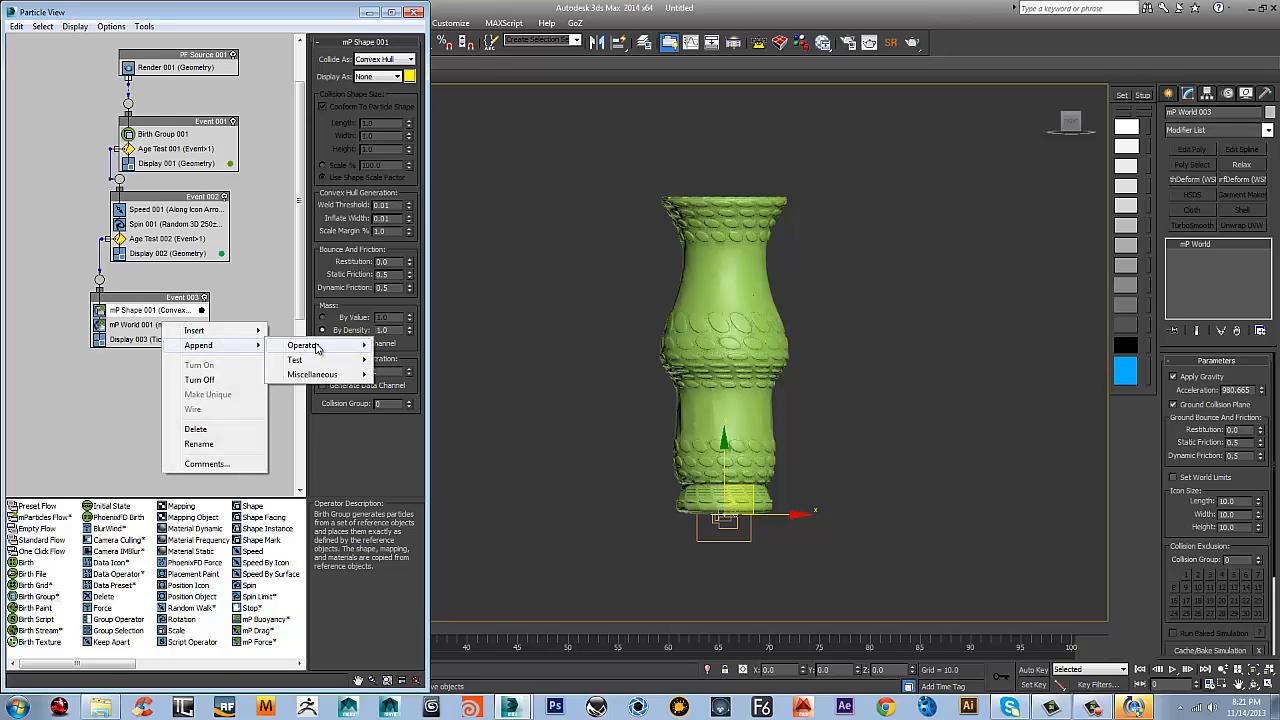
mouse_move(317, 347)
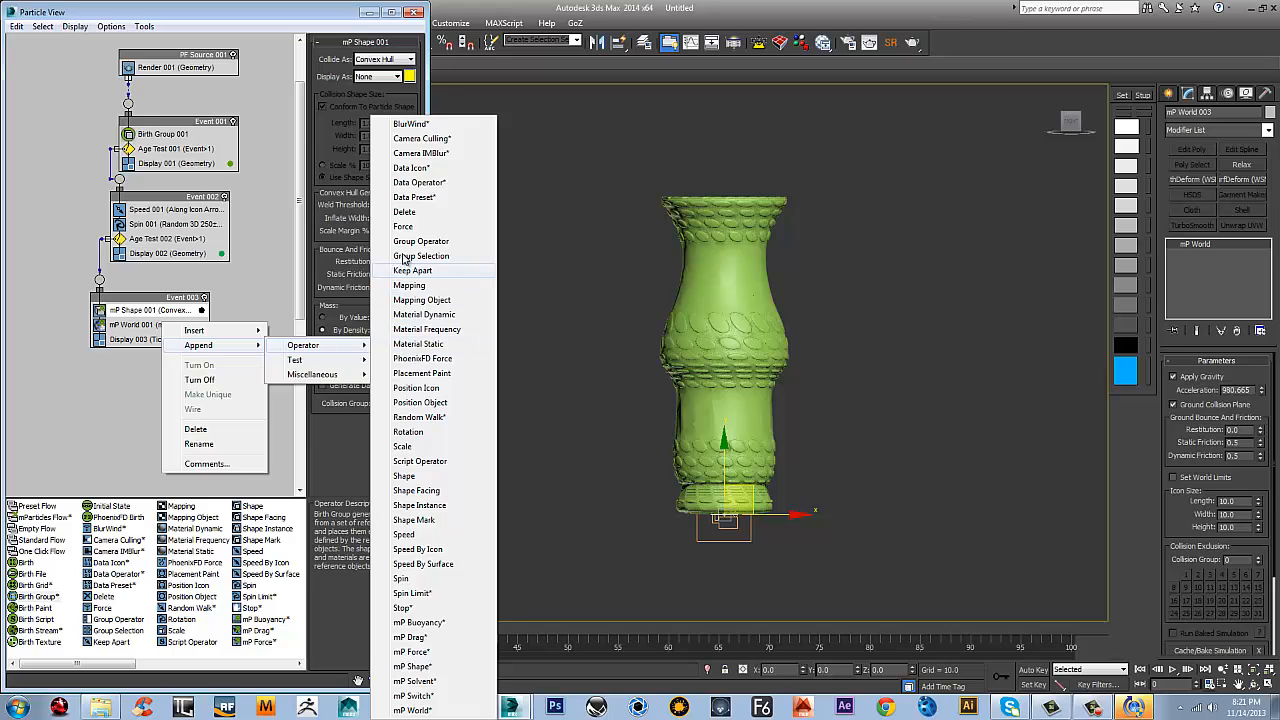
click(427, 186)
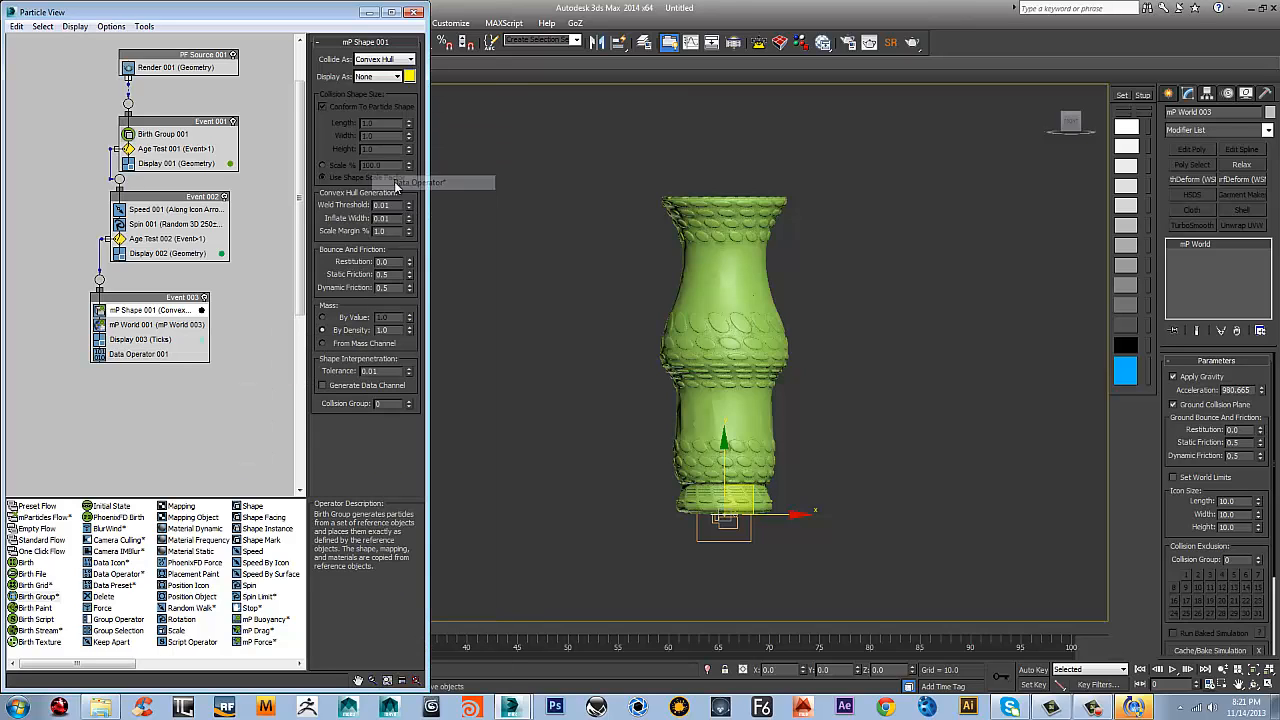
mouse_move(133, 354)
mouse_down()
mouse_move(125, 372)
mouse_move(120, 345)
mouse_move(141, 302)
mouse_up()
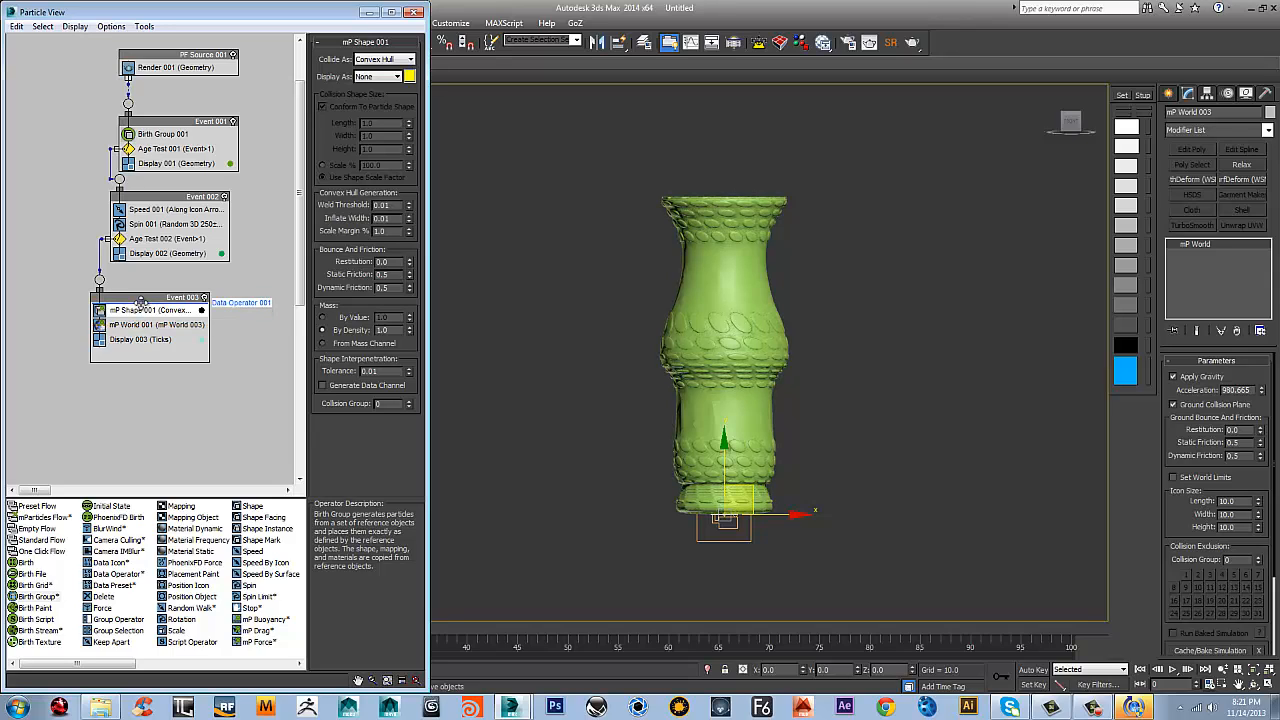
drag(141, 302, 141, 303)
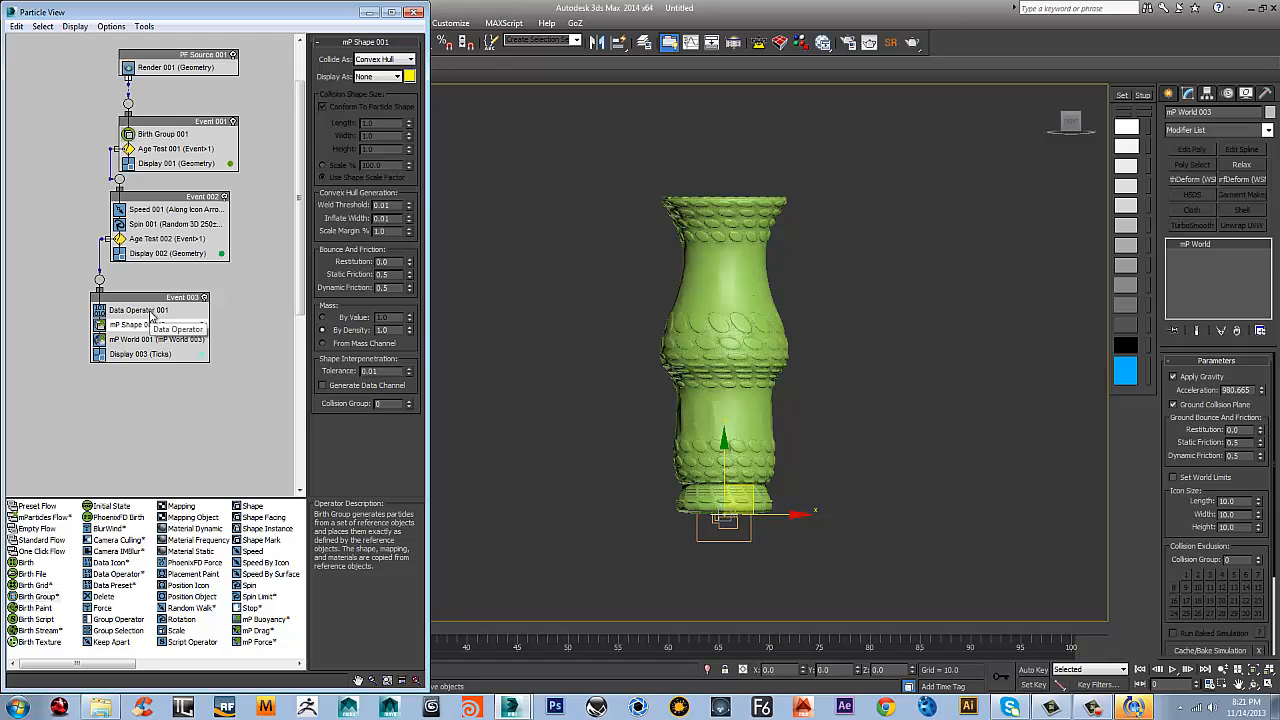
click(148, 311)
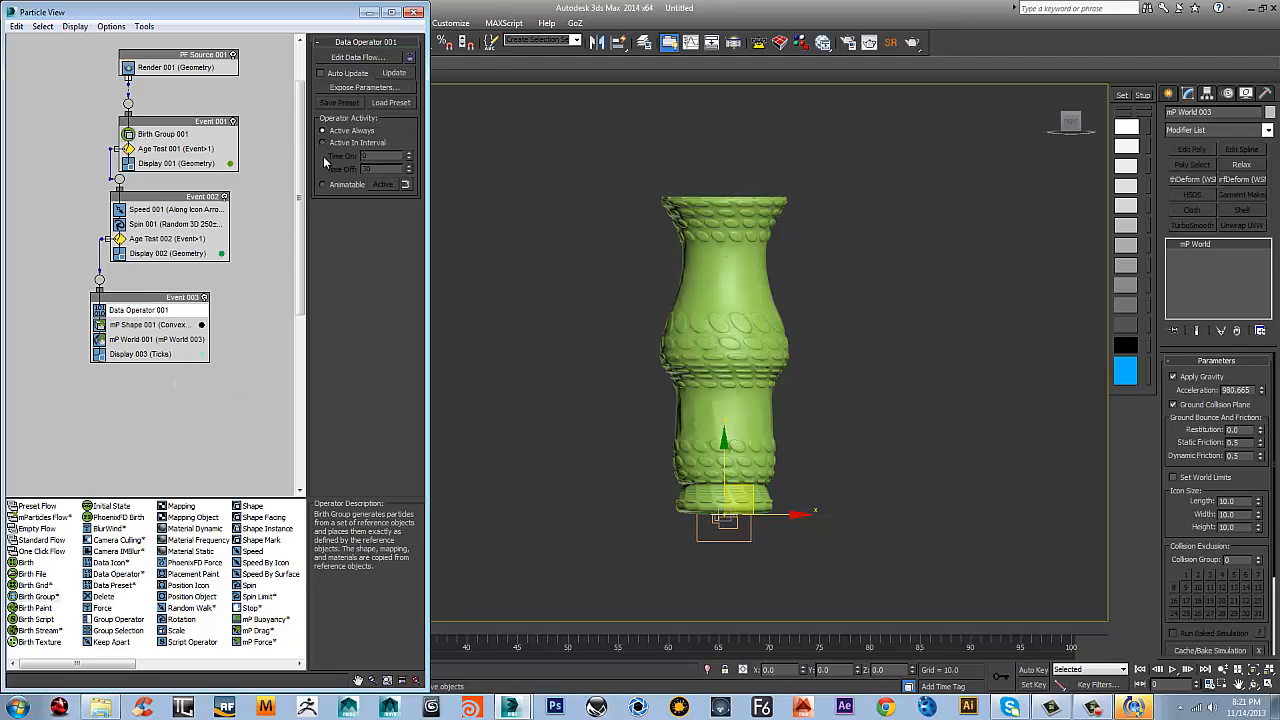
click(158, 312)
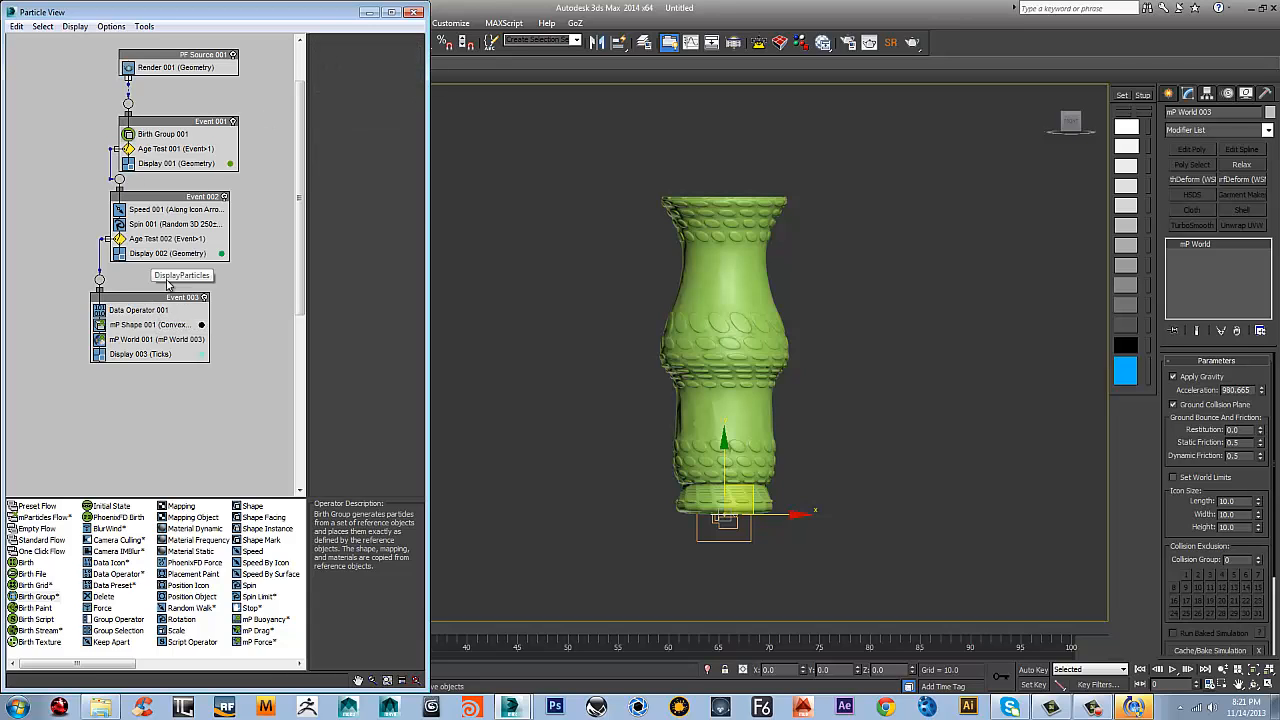
click(146, 312)
click(358, 57)
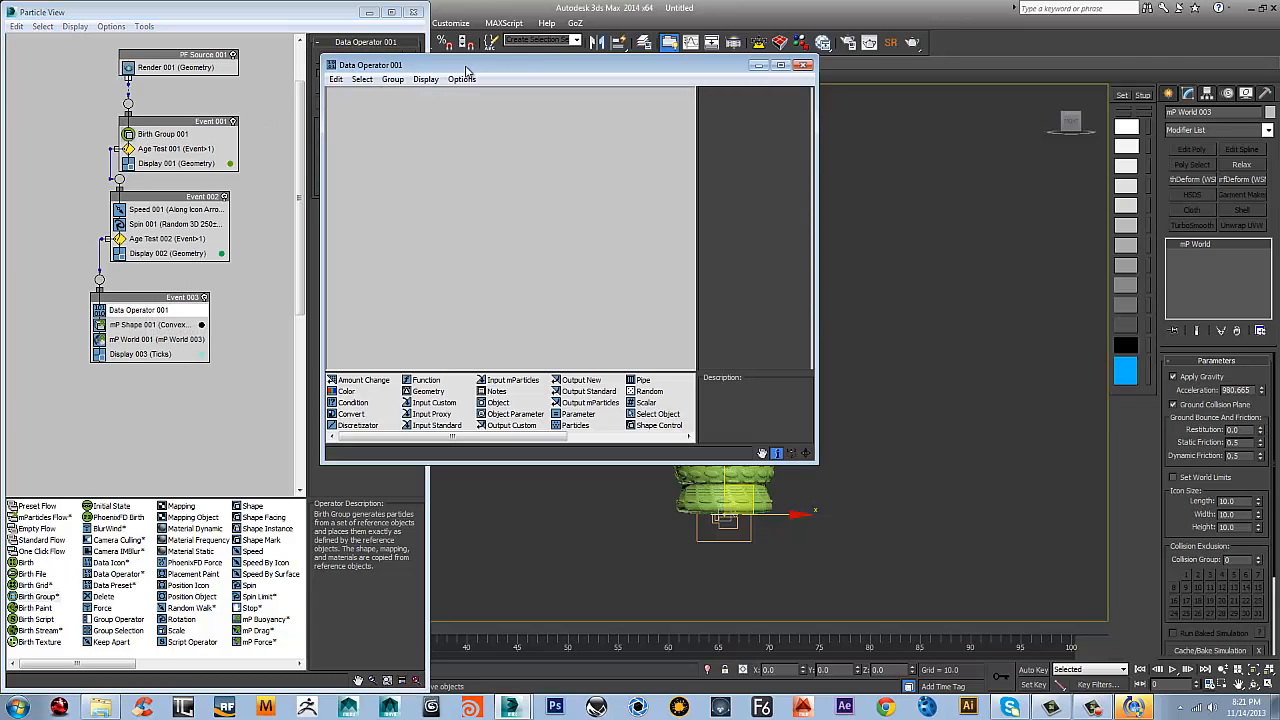
drag(421, 55, 217, 42)
right_click(175, 140)
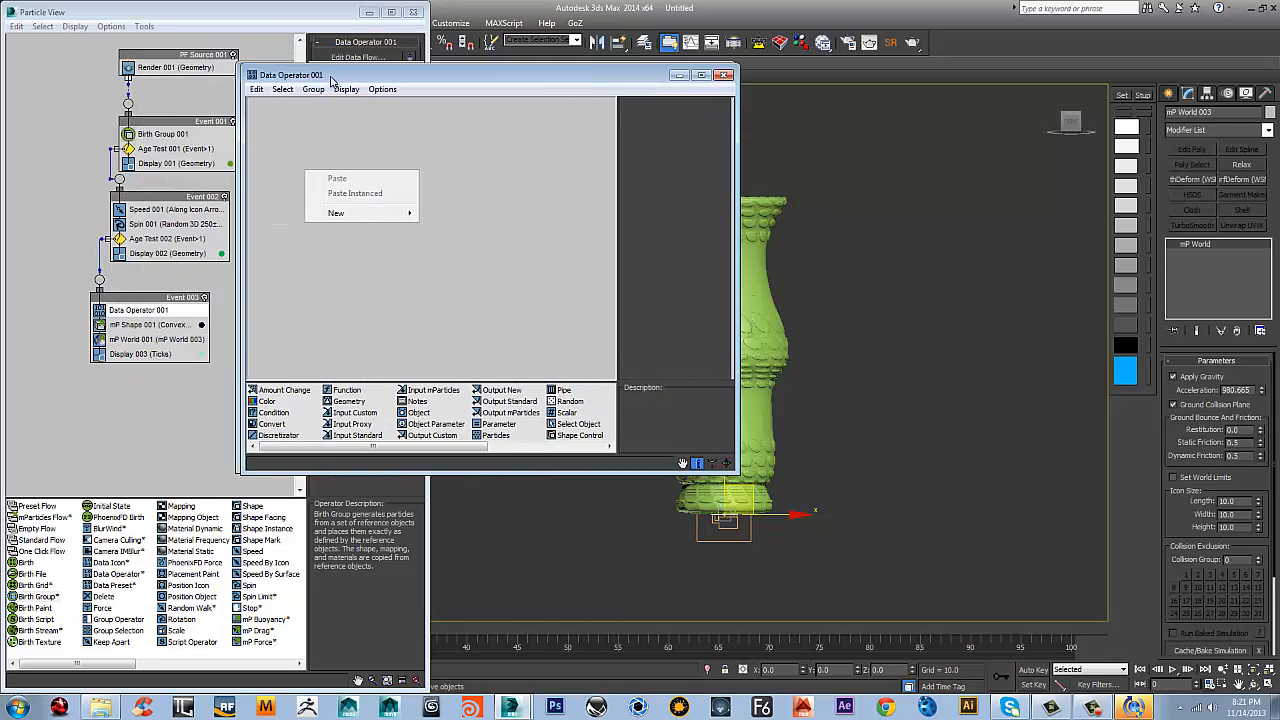
right_click(296, 251)
click(572, 103)
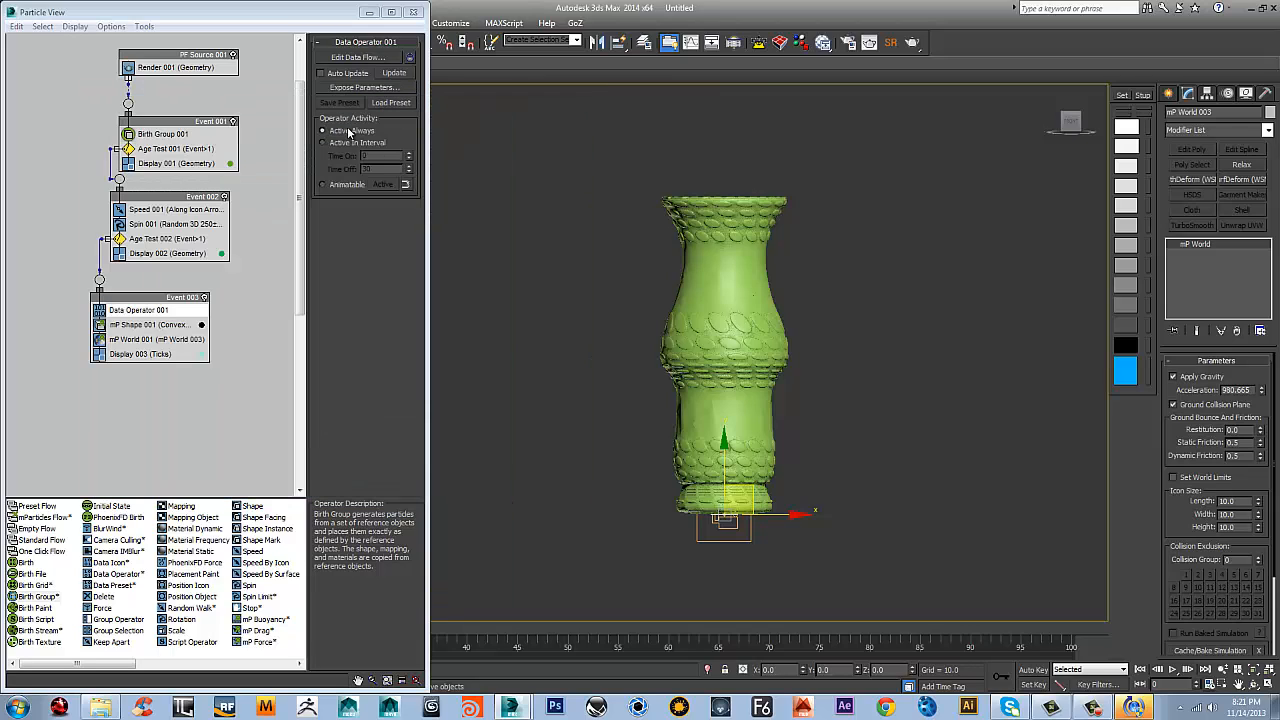
Open the data flow of Data Operator 001 and add a Function node and a Scalar node to it
click(341, 58)
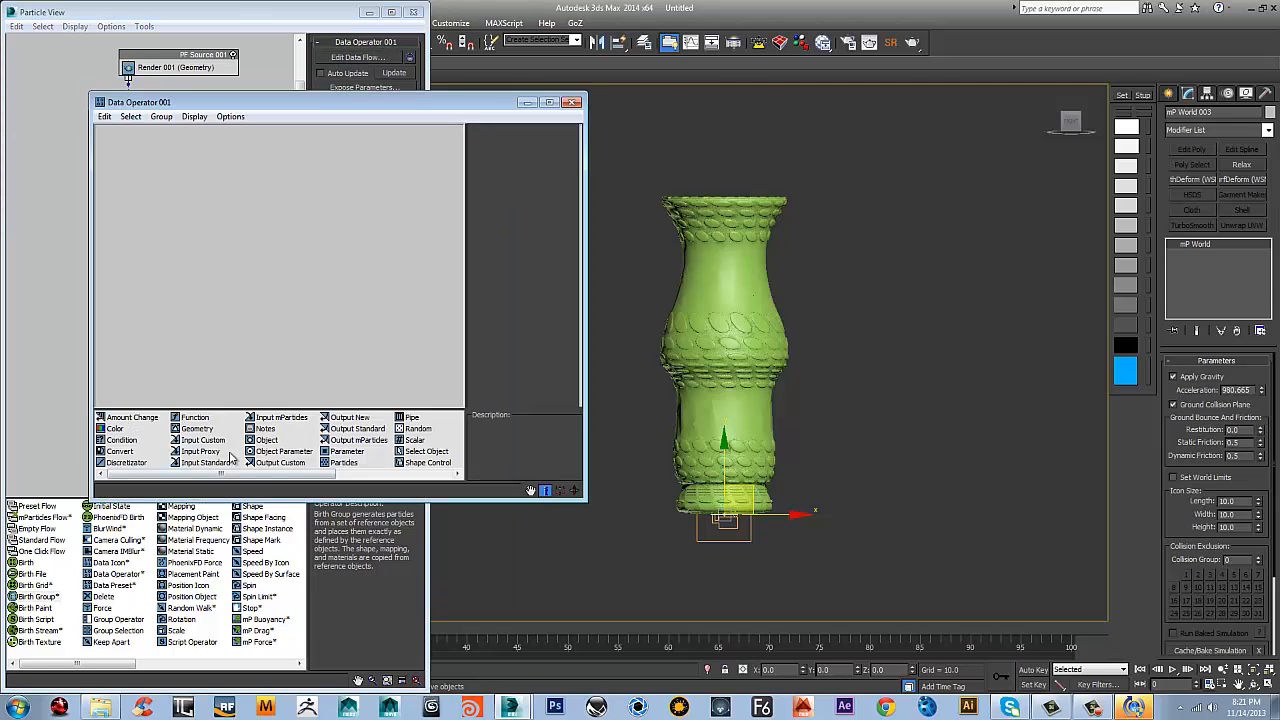
drag(202, 428, 222, 326)
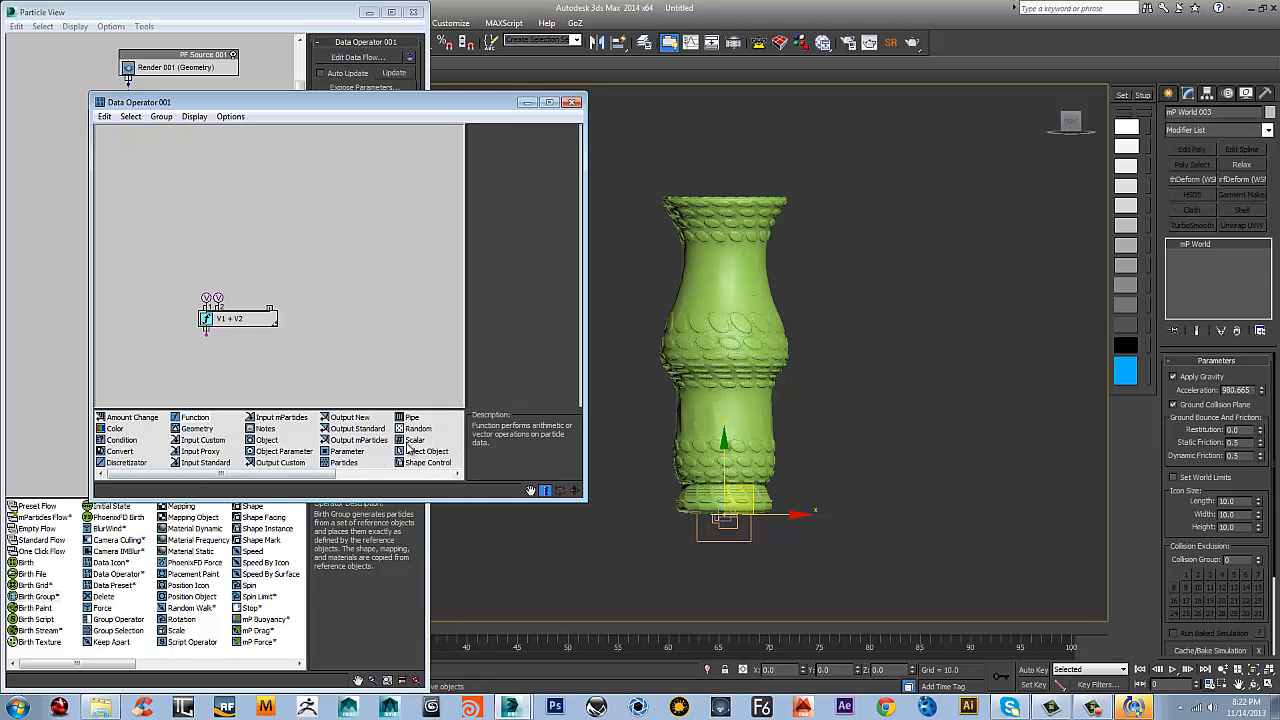
drag(410, 440, 281, 257)
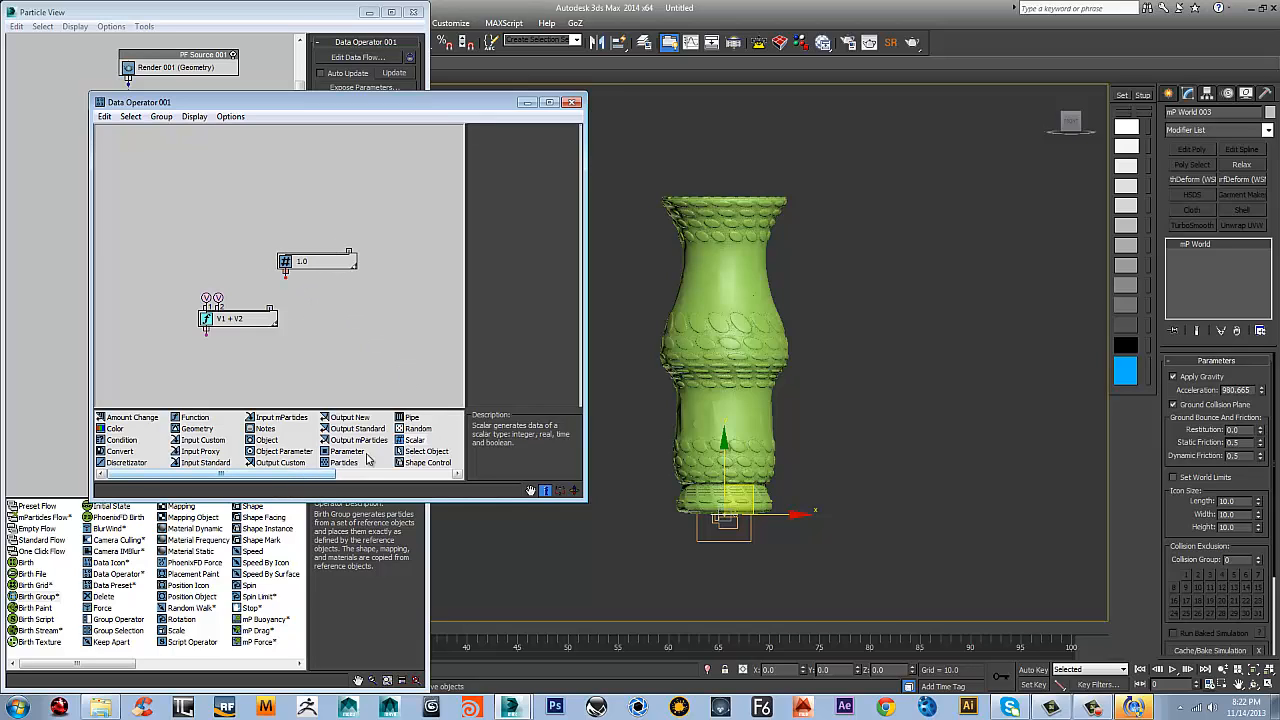
Add an Input Standard node that reads the shape's volume, and space it and the scalar node out above the function
drag(202, 470, 180, 270)
scroll(476, 313, down, 5)
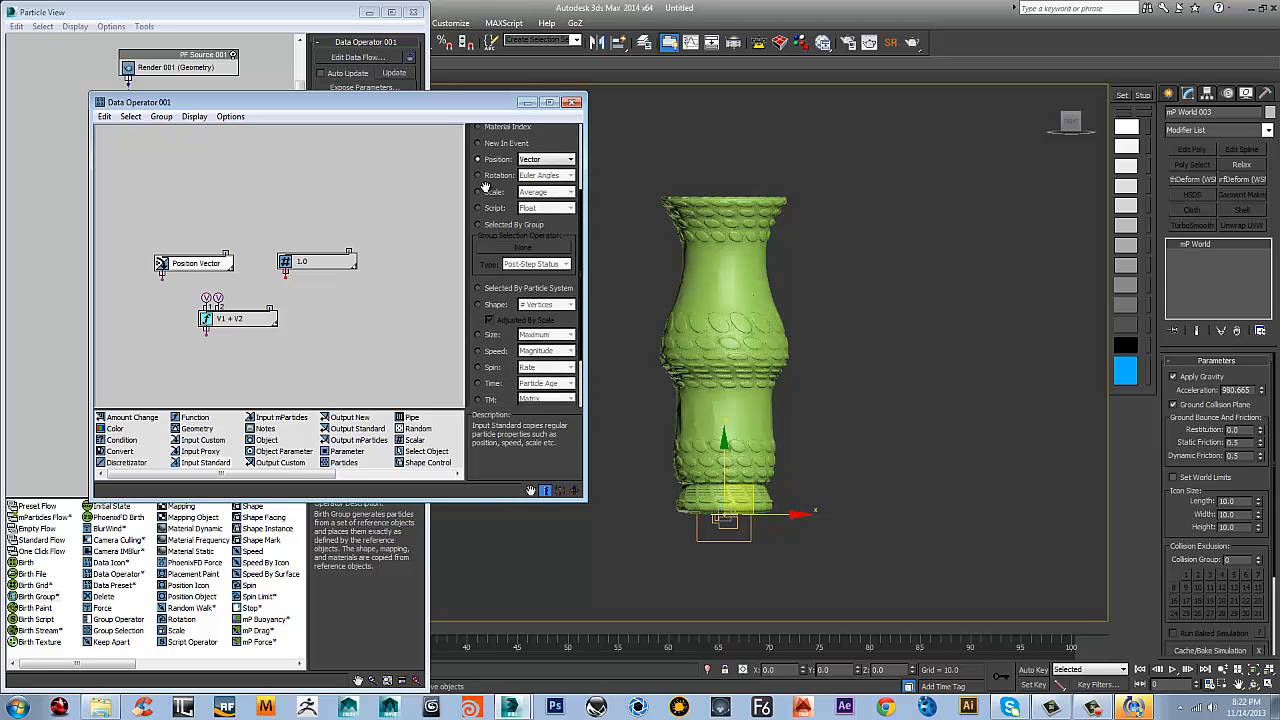
click(478, 254)
click(545, 253)
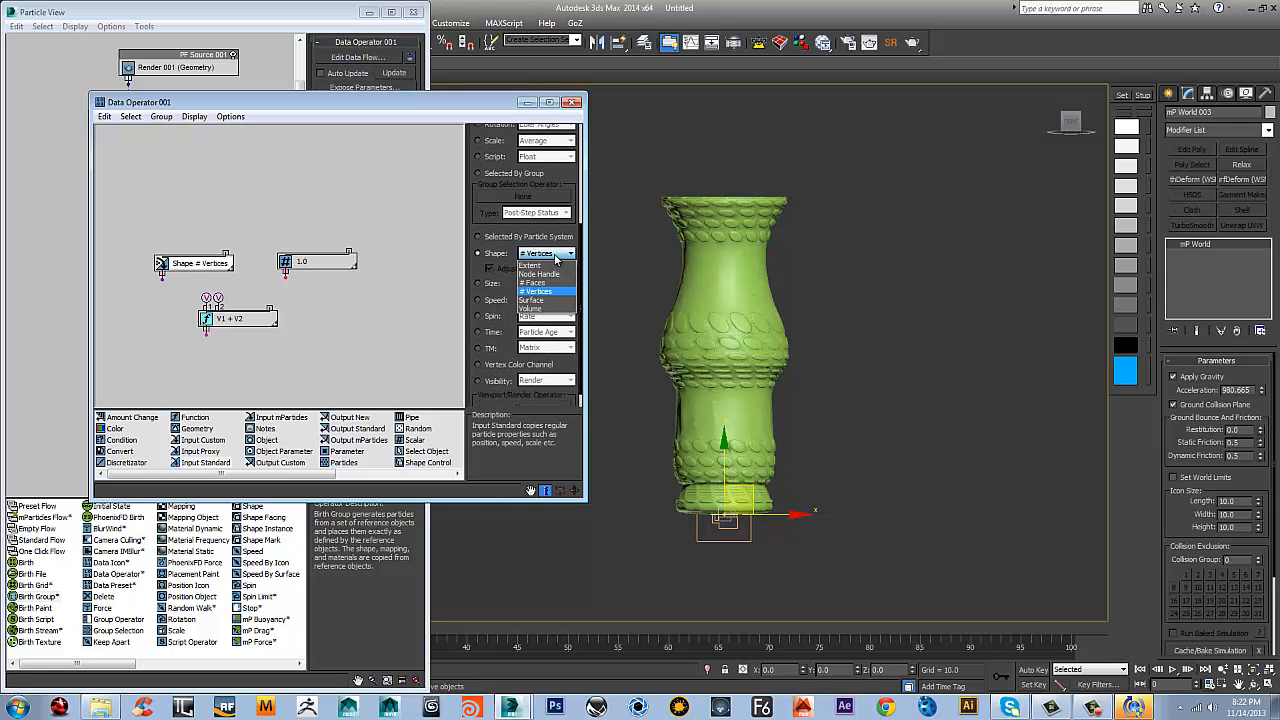
click(532, 308)
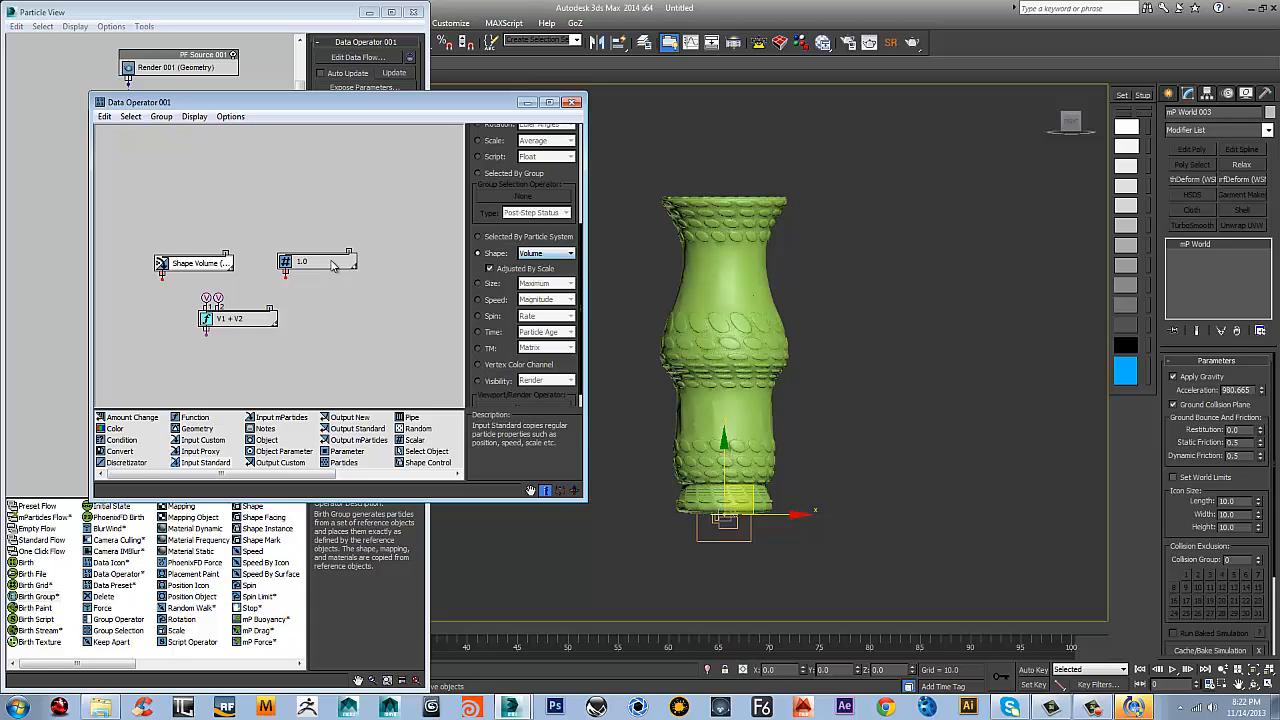
drag(203, 265, 159, 246)
drag(306, 262, 306, 226)
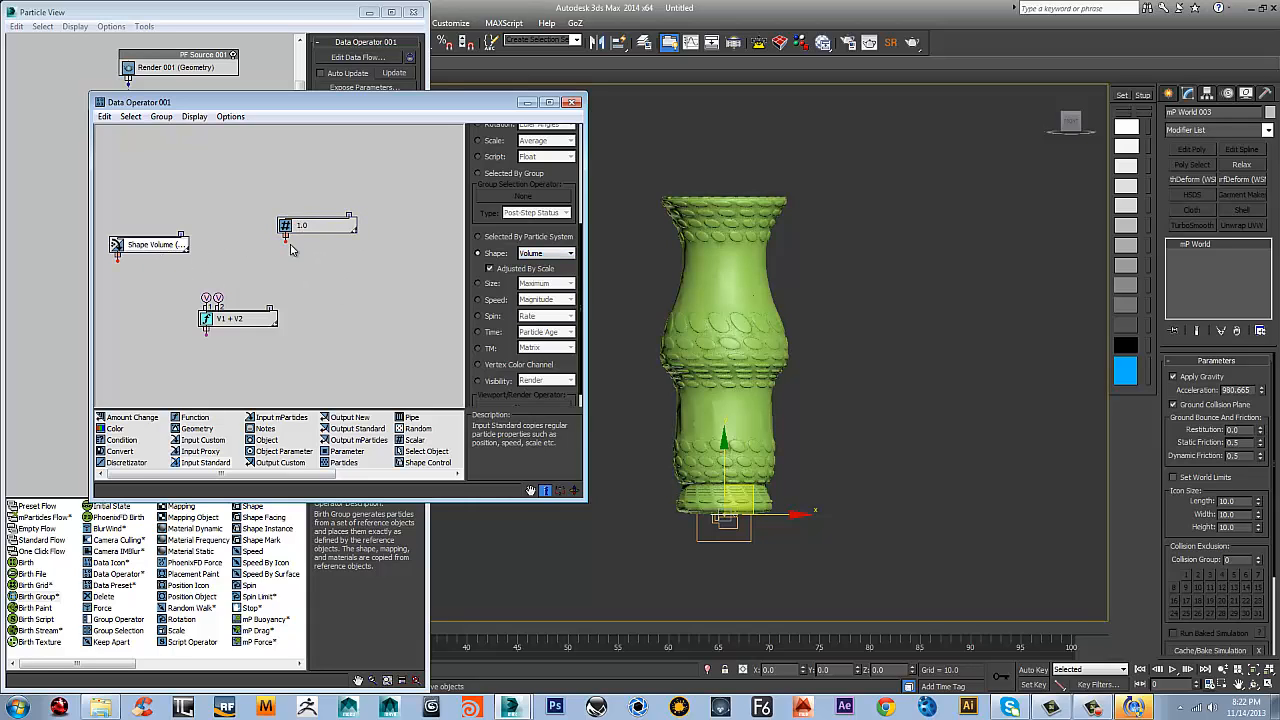
Set the Function node's operand type to Real
click(207, 321)
click(207, 320)
scroll(515, 141, up, 3)
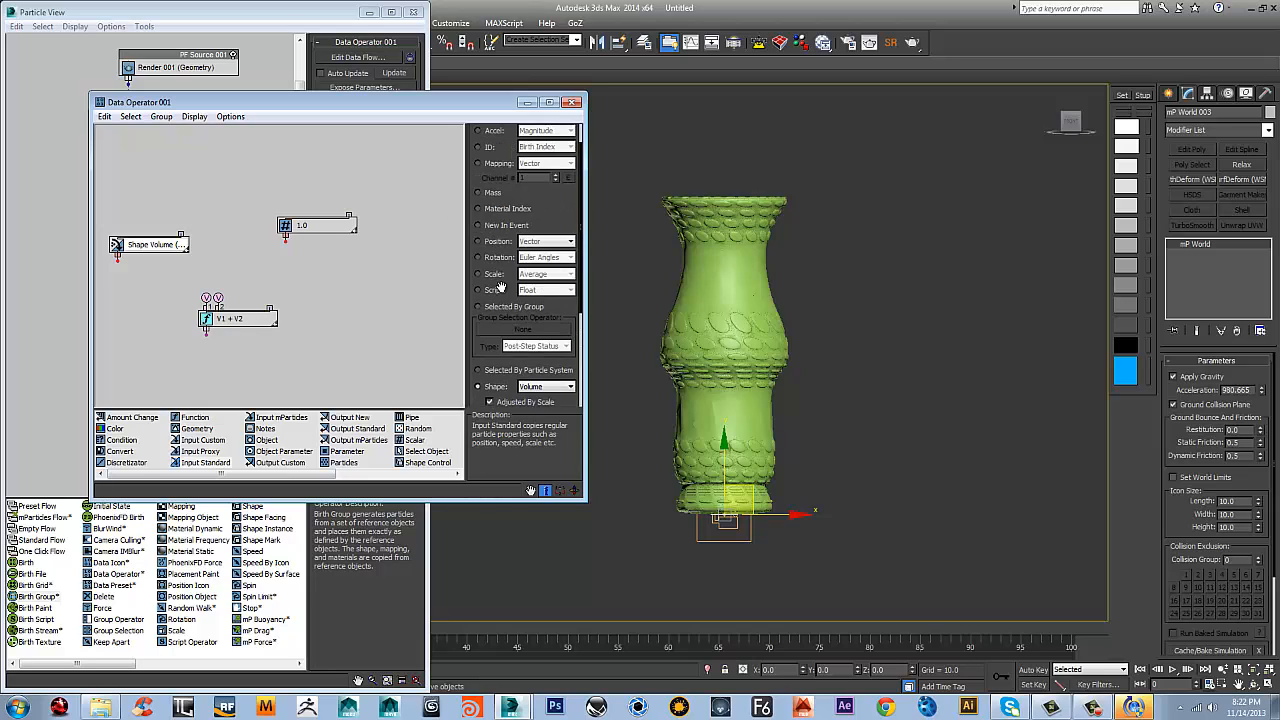
scroll(518, 141, up, 1)
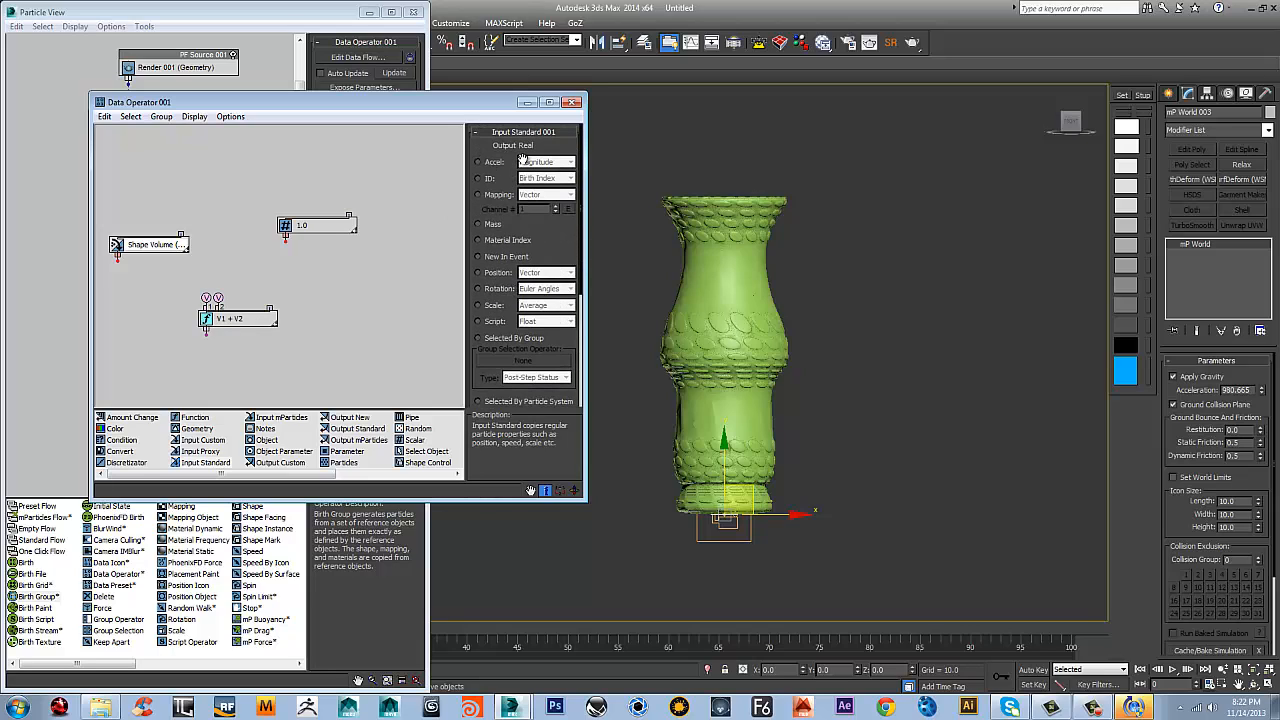
click(258, 320)
click(530, 160)
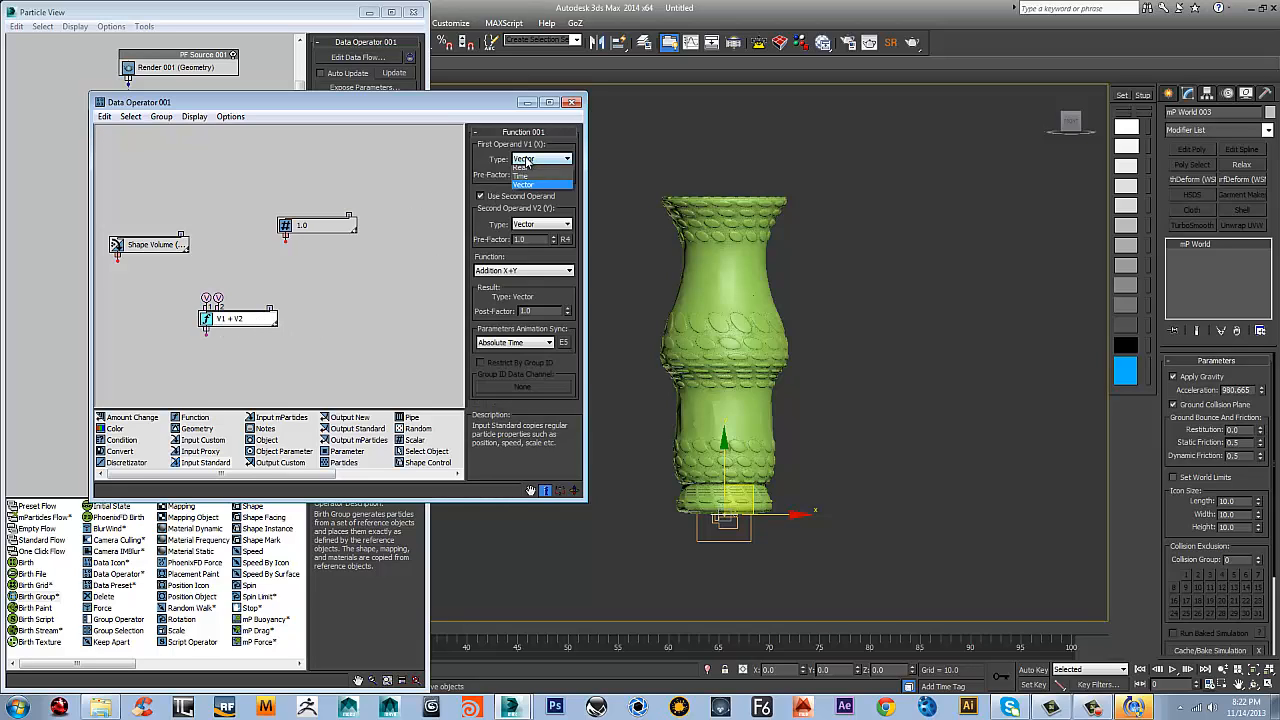
click(527, 205)
Wire the Shape Volume node to the function's first input and the scalar node to its second input
click(345, 222)
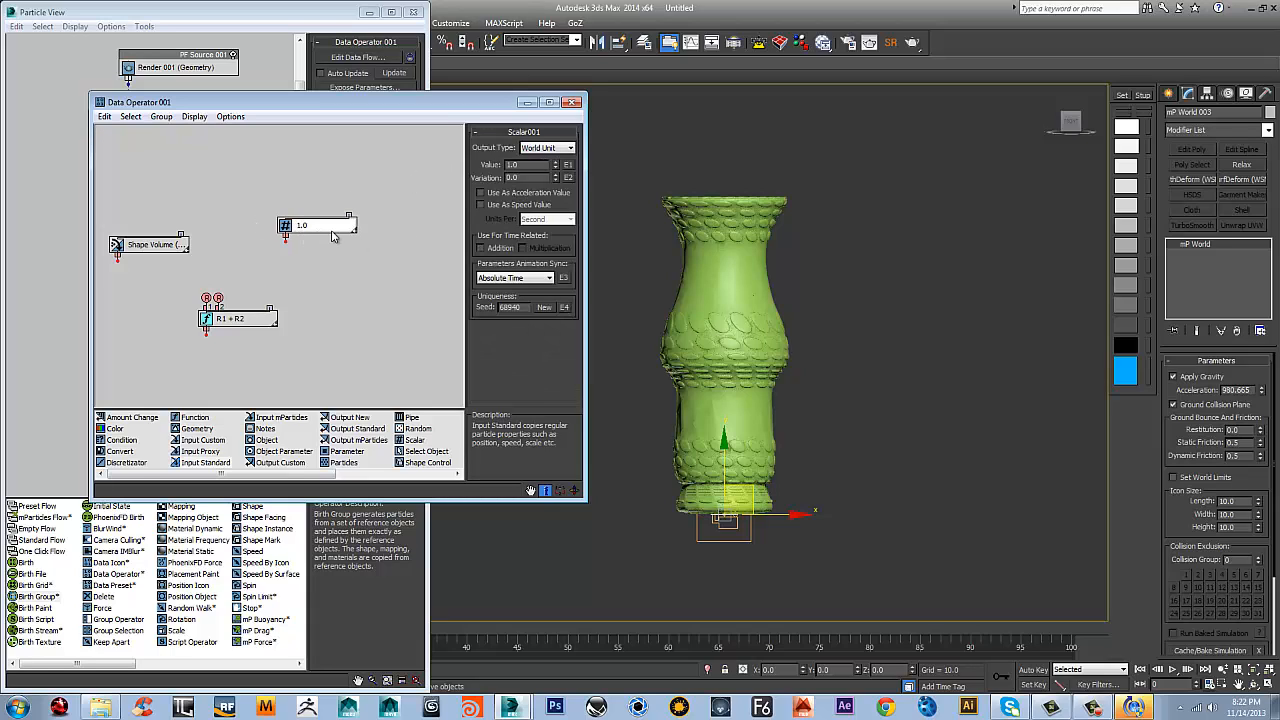
drag(331, 228, 336, 245)
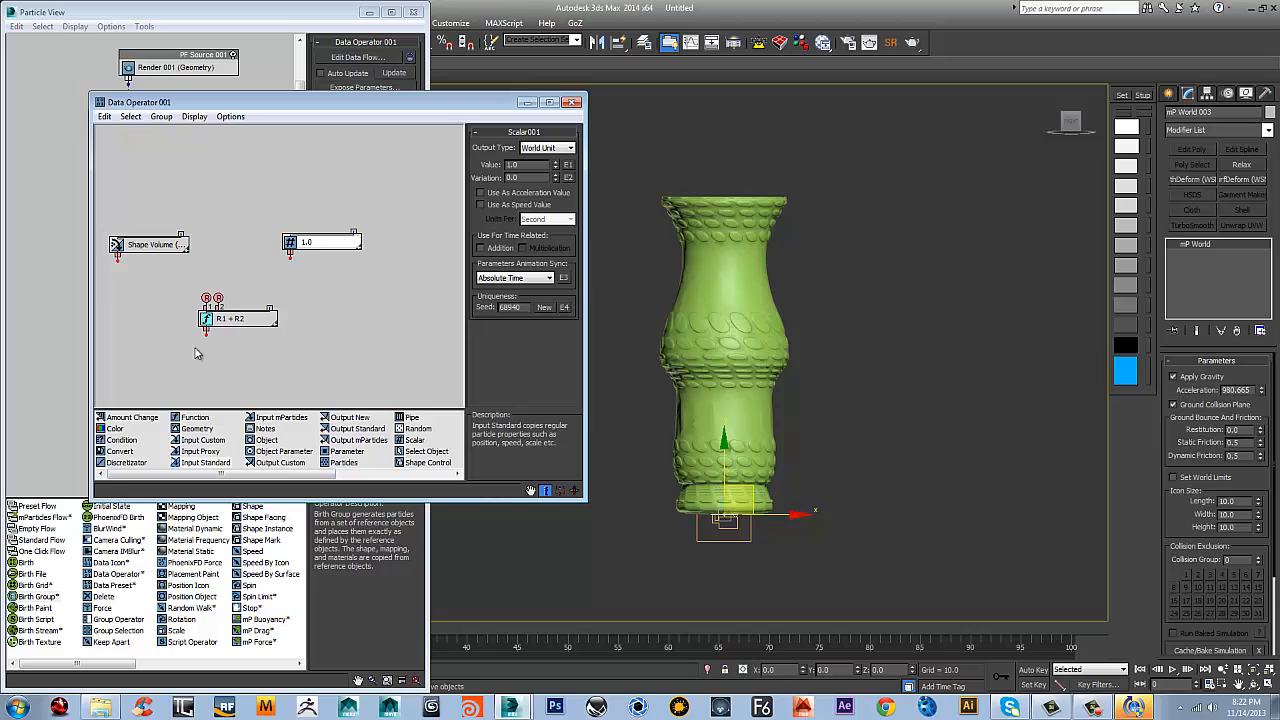
click(246, 324)
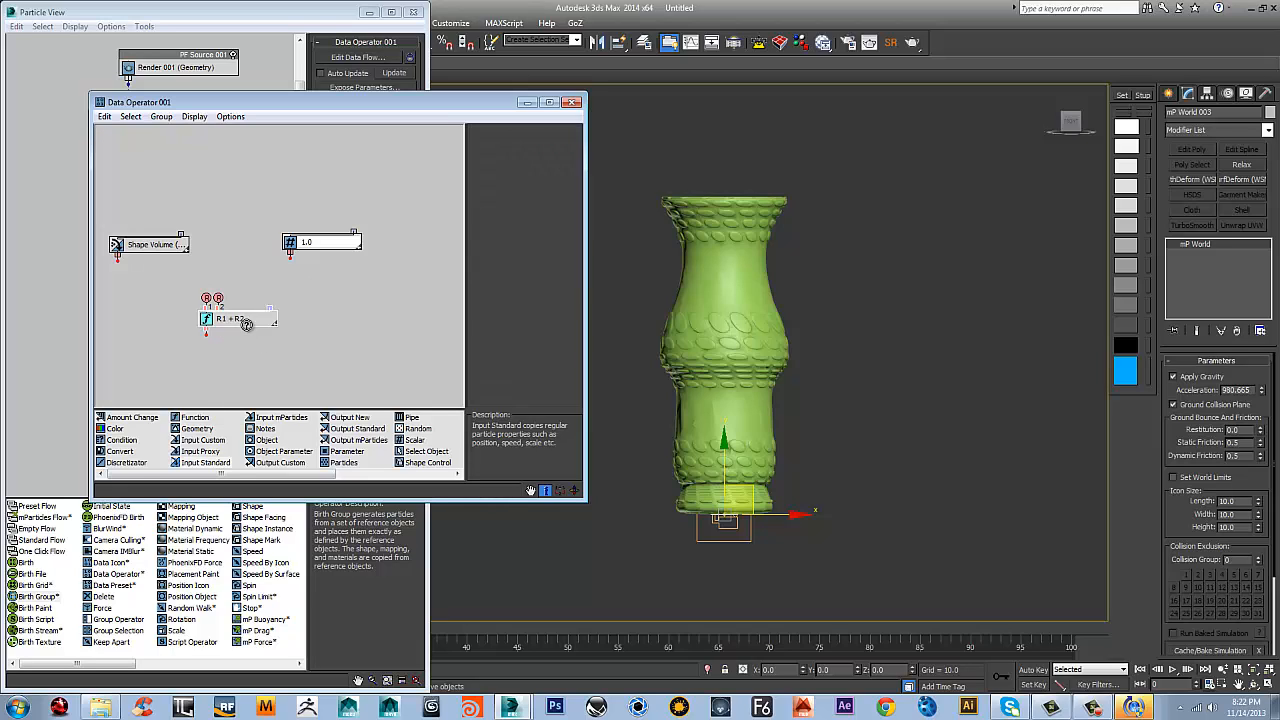
click(246, 326)
click(233, 320)
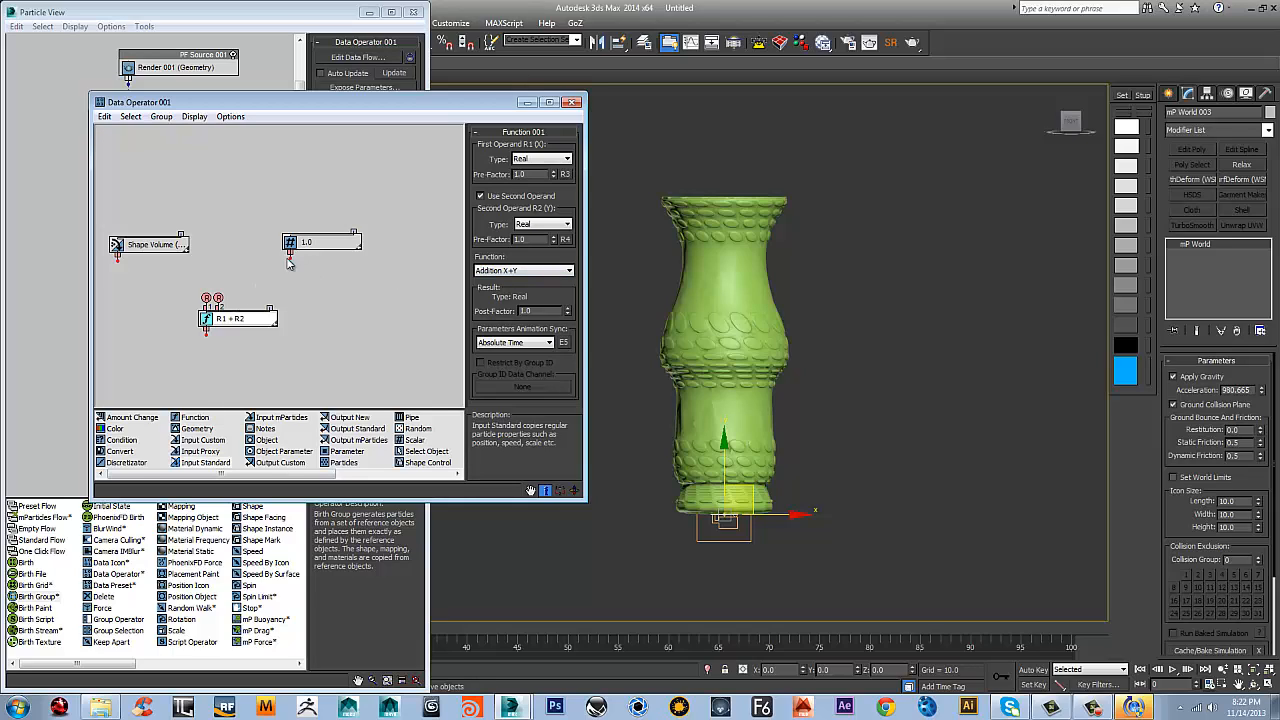
drag(290, 256, 216, 298)
drag(117, 257, 206, 298)
middle_drag(291, 346, 328, 308)
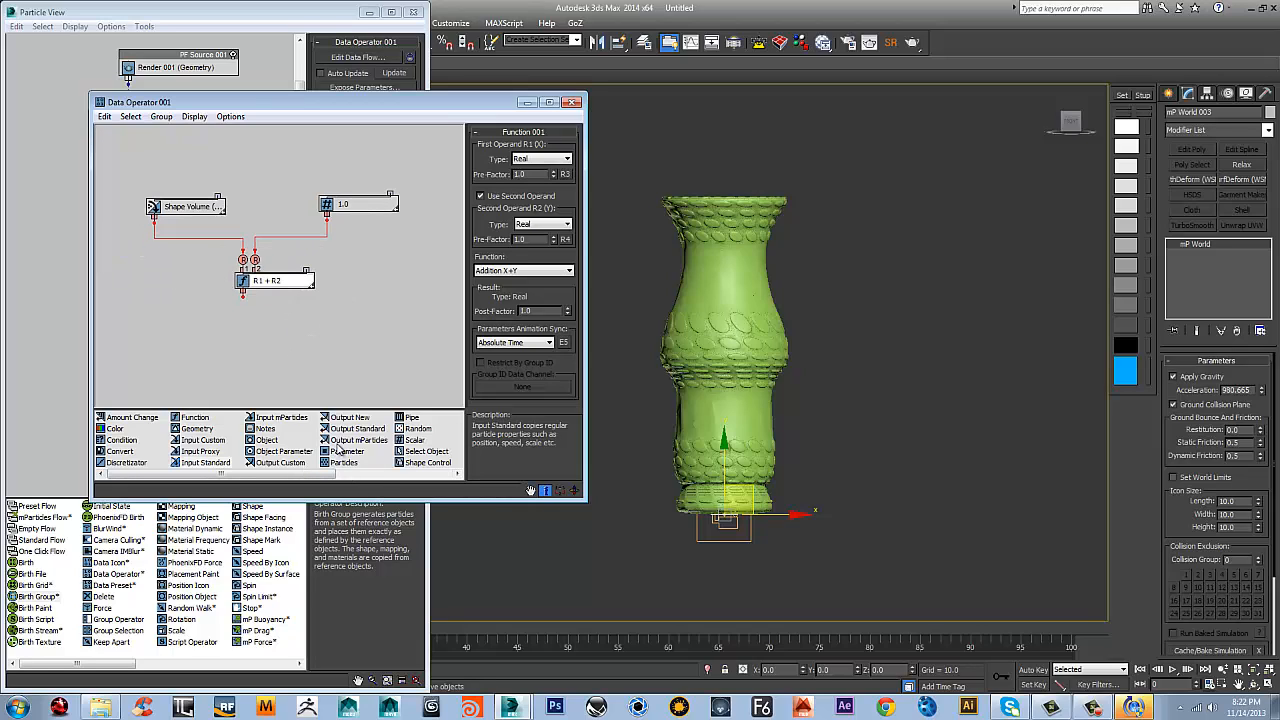
Add an Output mParticles node set to Mass and wire the function's result into it
drag(362, 441, 230, 364)
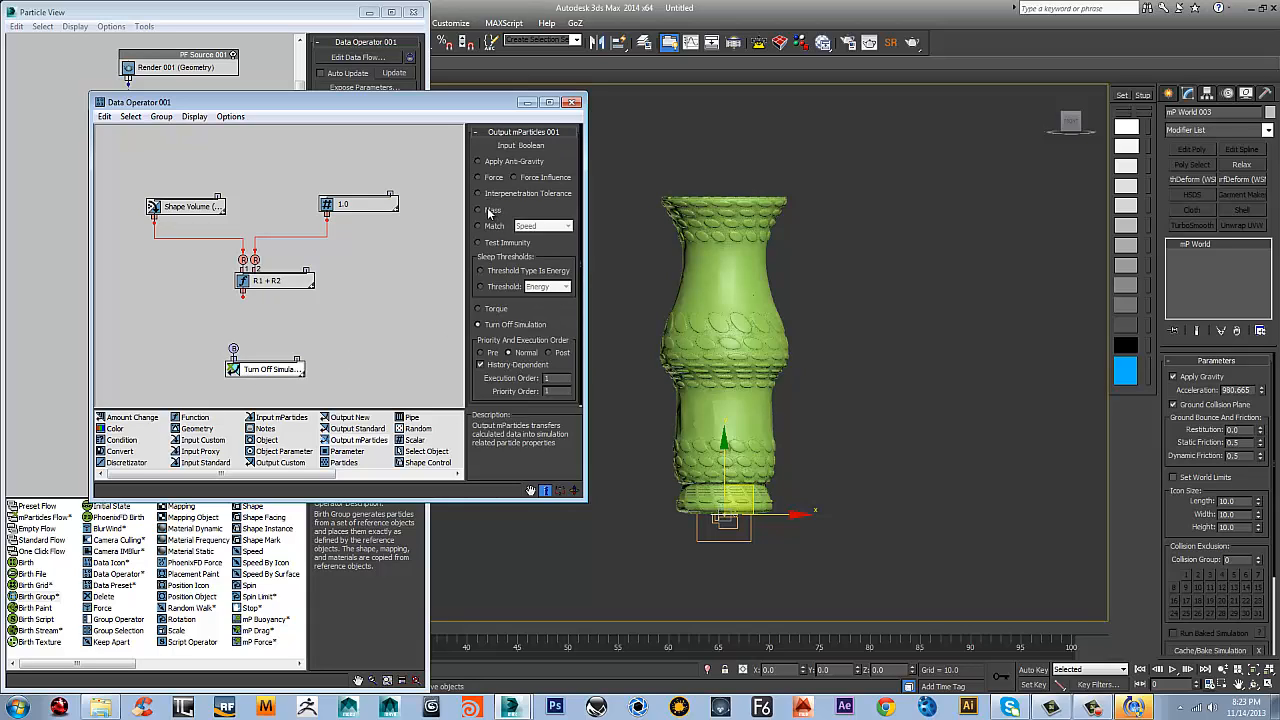
click(490, 210)
drag(243, 298, 232, 350)
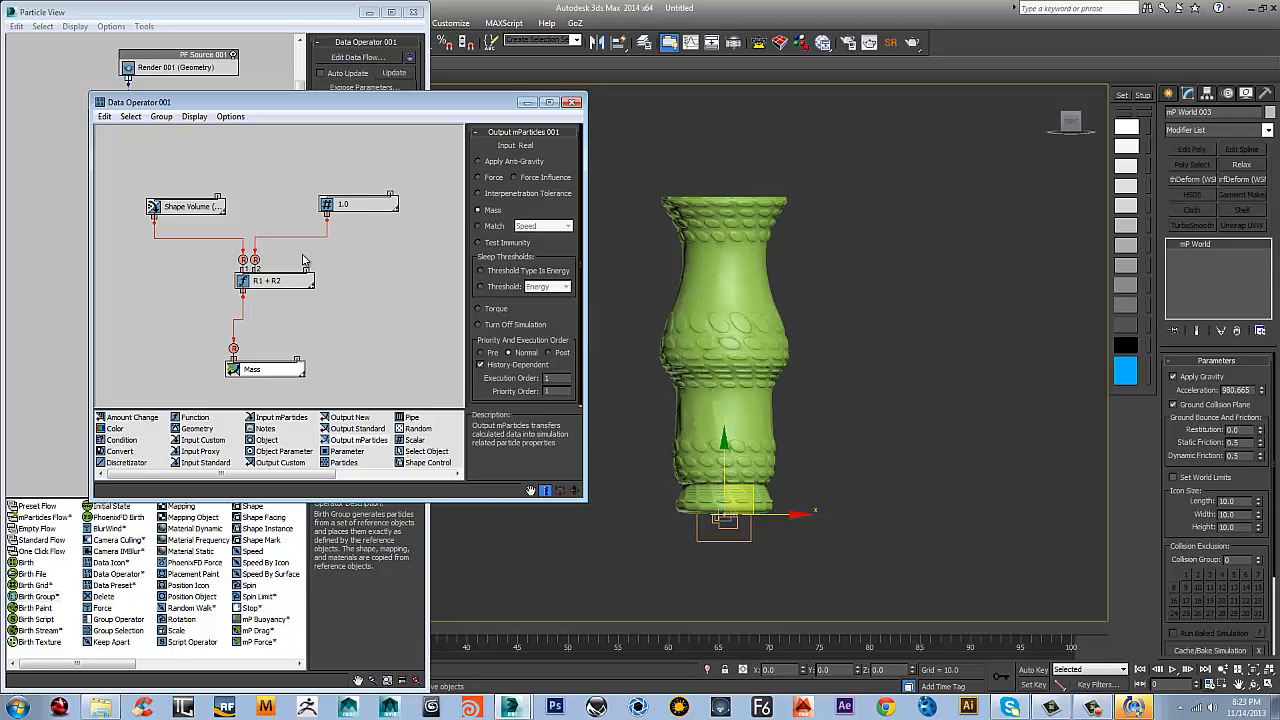
Tidy the nodes into a compact layout, shrink the data flow editor window and close it
drag(352, 203, 283, 217)
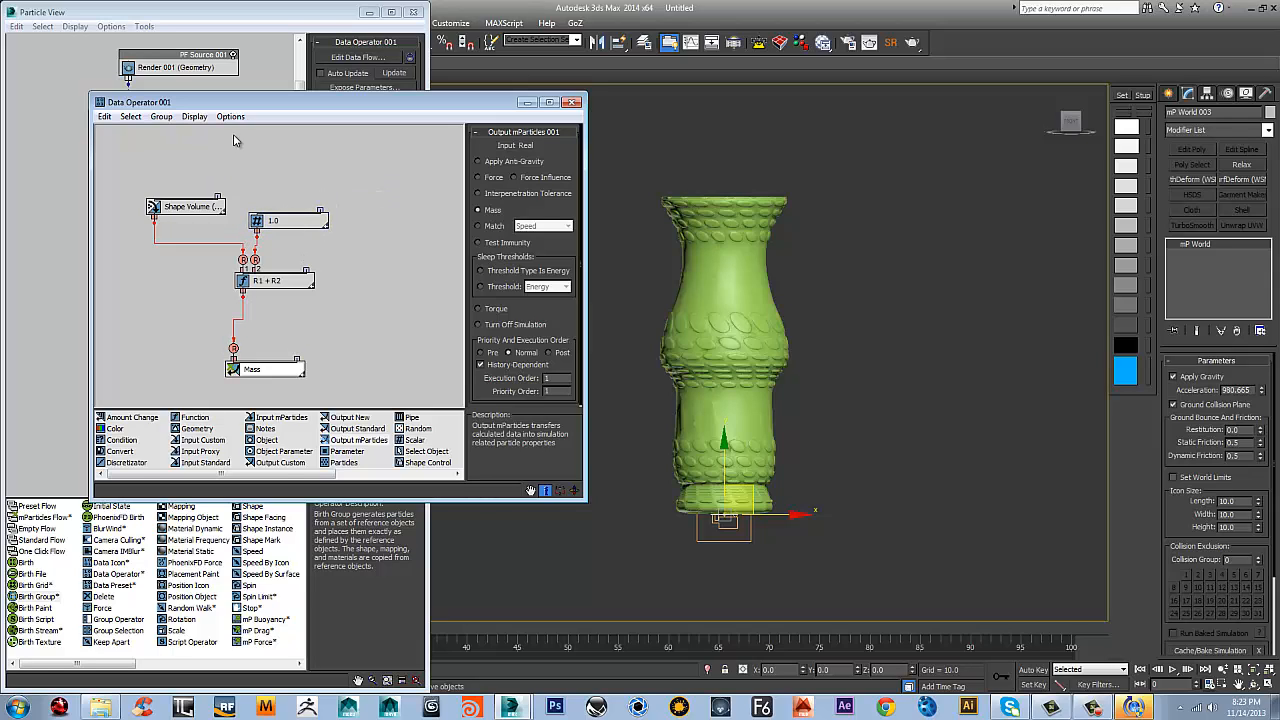
click(192, 208)
drag(192, 208, 206, 224)
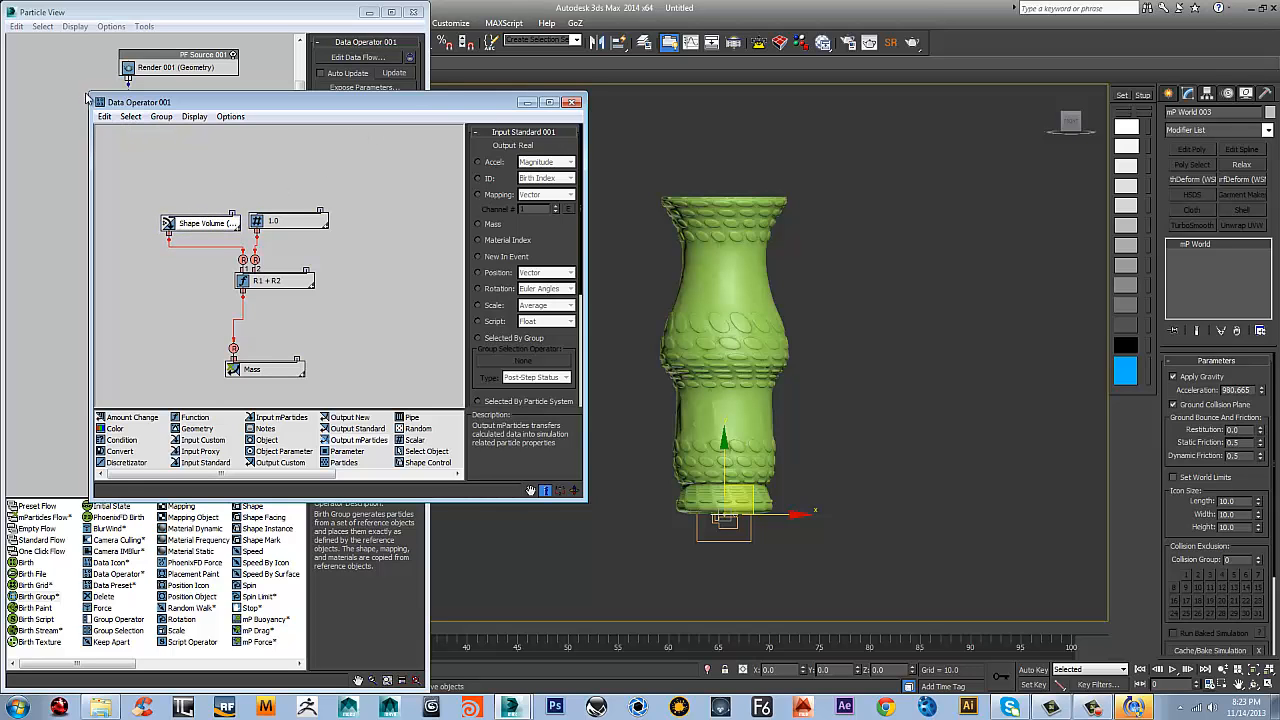
drag(88, 97, 227, 184)
middle_drag(360, 259, 372, 204)
drag(368, 396, 359, 352)
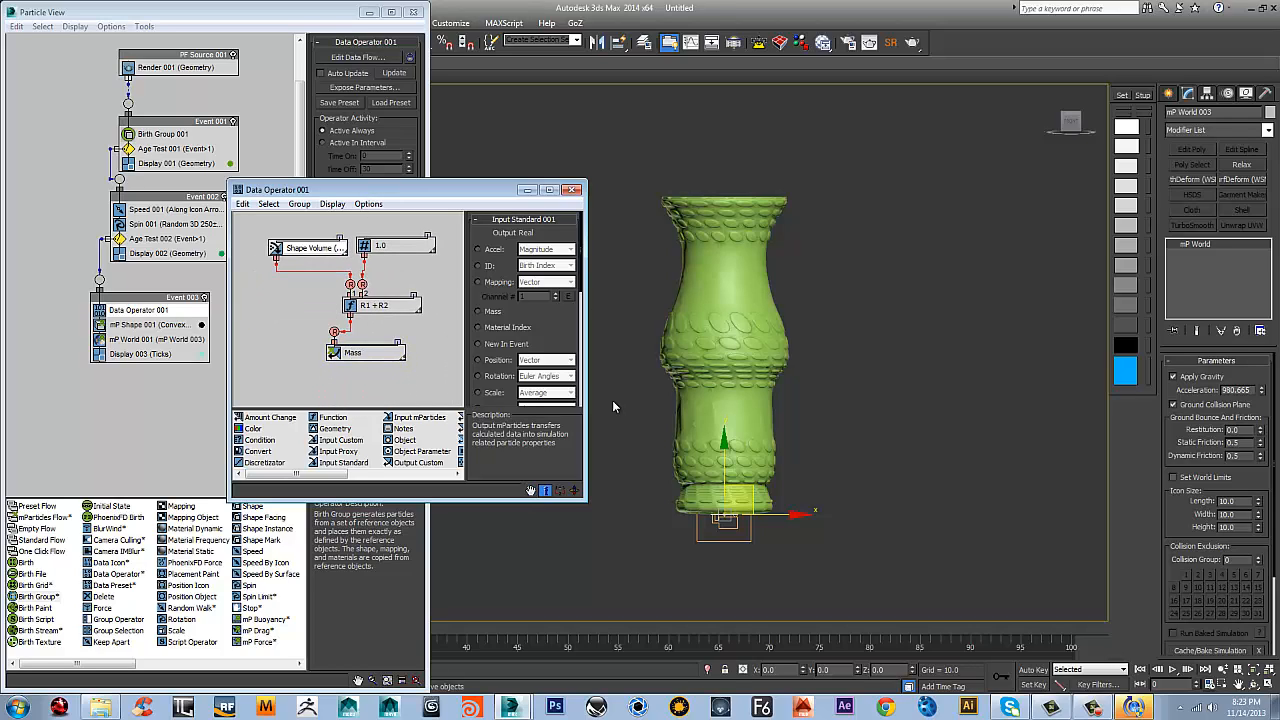
click(572, 190)
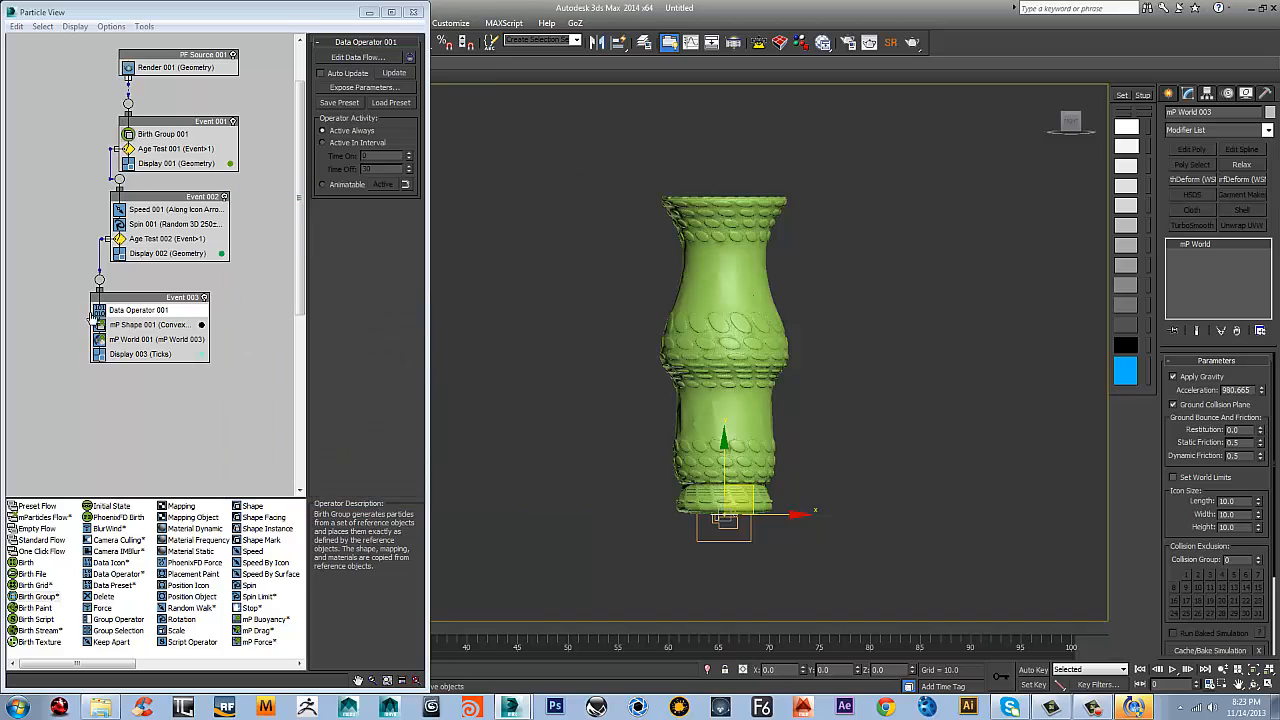
Make the mP Shape operator take its mass from the mass channel and set its dynamic friction to 0
click(147, 325)
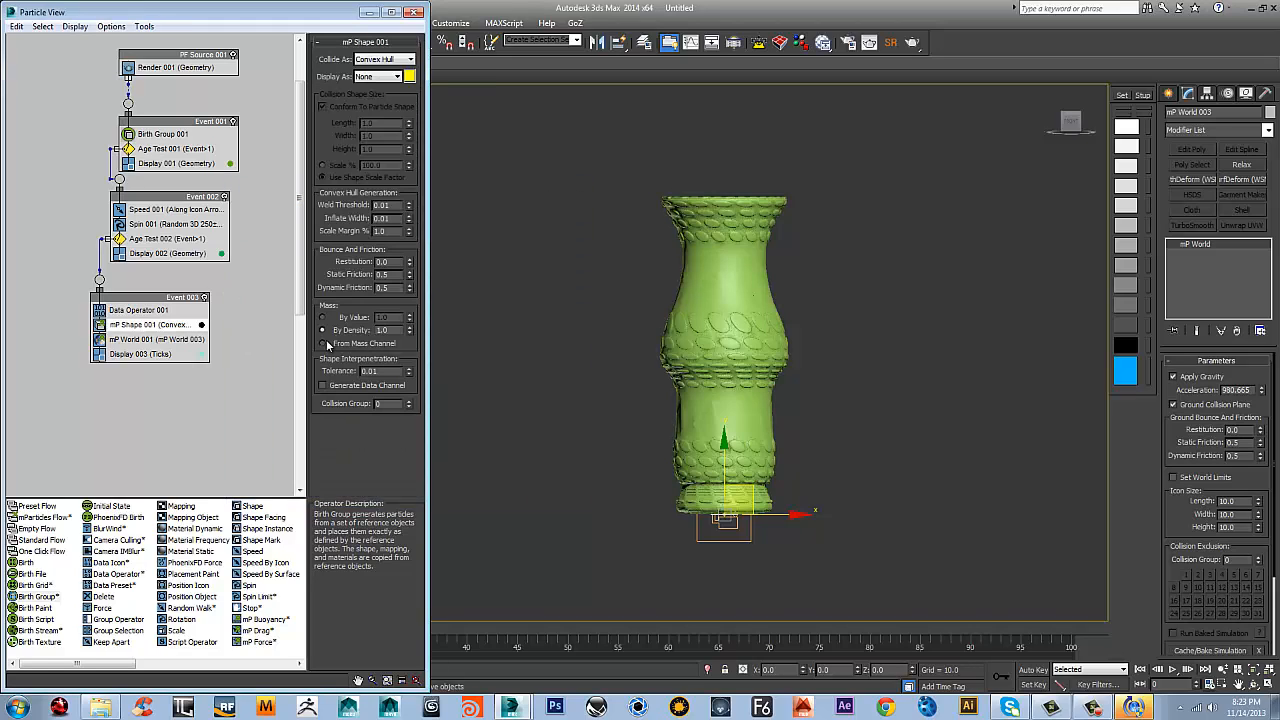
click(333, 345)
double_click(391, 289)
text(000)
key(Return)
Play the particle simulation briefly, stop it and return to the start of the timeline
click(130, 340)
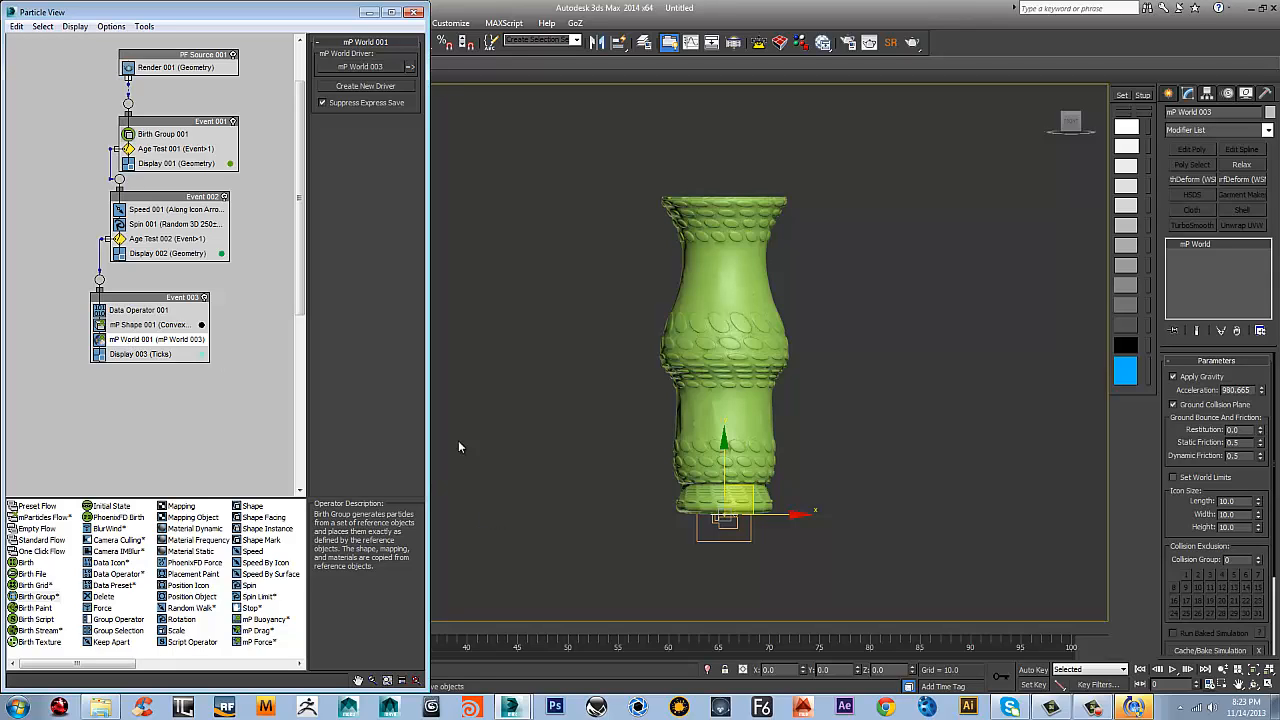
click(1174, 672)
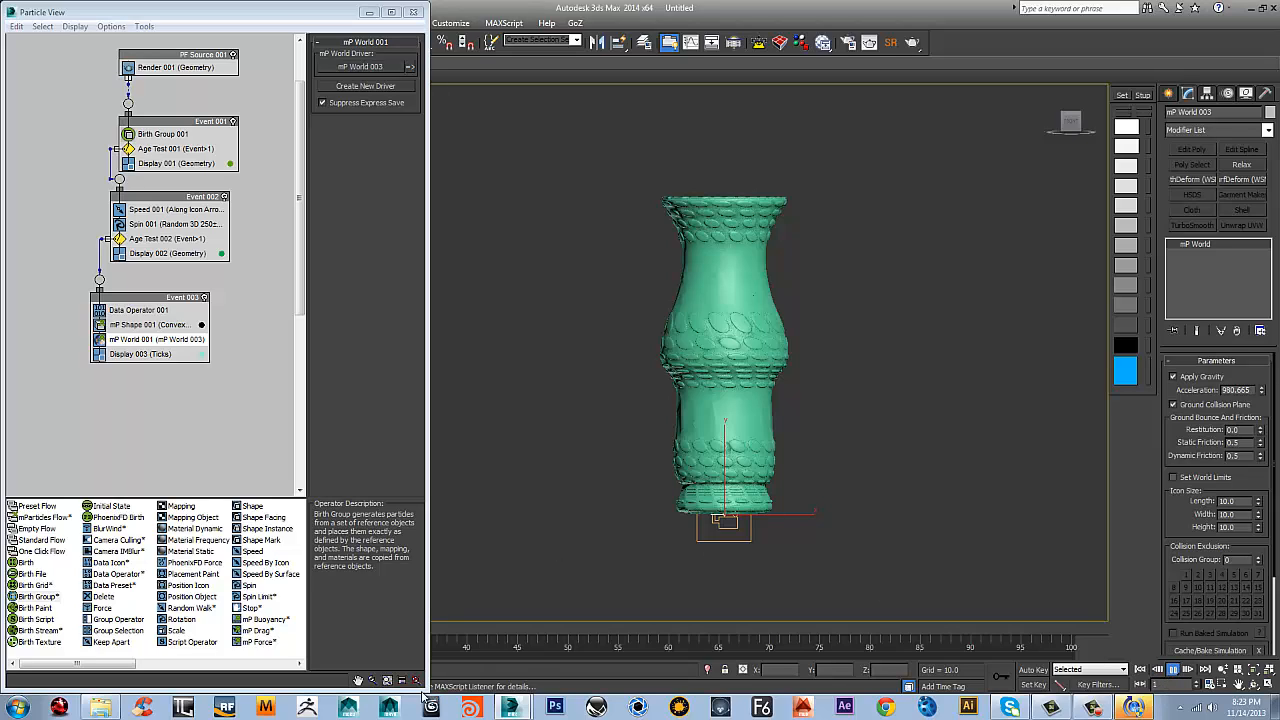
key(Escape)
drag(404, 697, 396, 558)
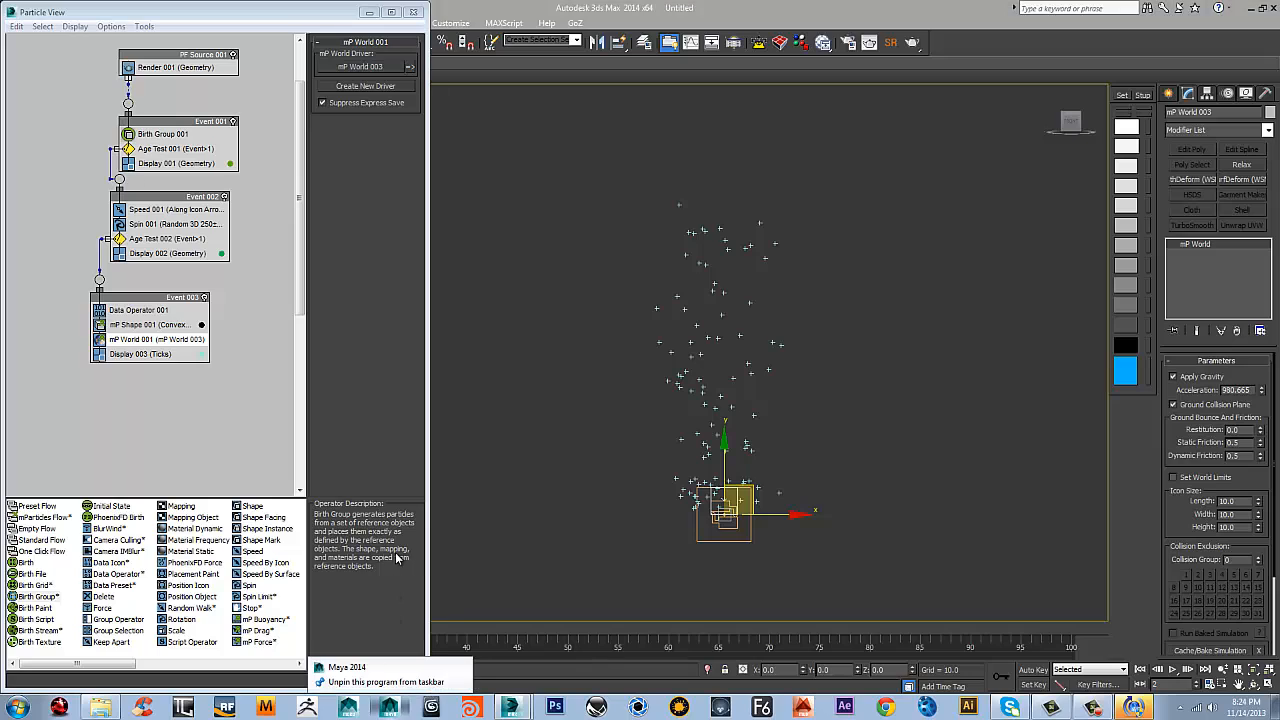
drag(115, 664, 235, 667)
mouse_move(428, 585)
mouse_down()
mouse_move(411, 585)
mouse_move(436, 583)
mouse_up()
click(160, 355)
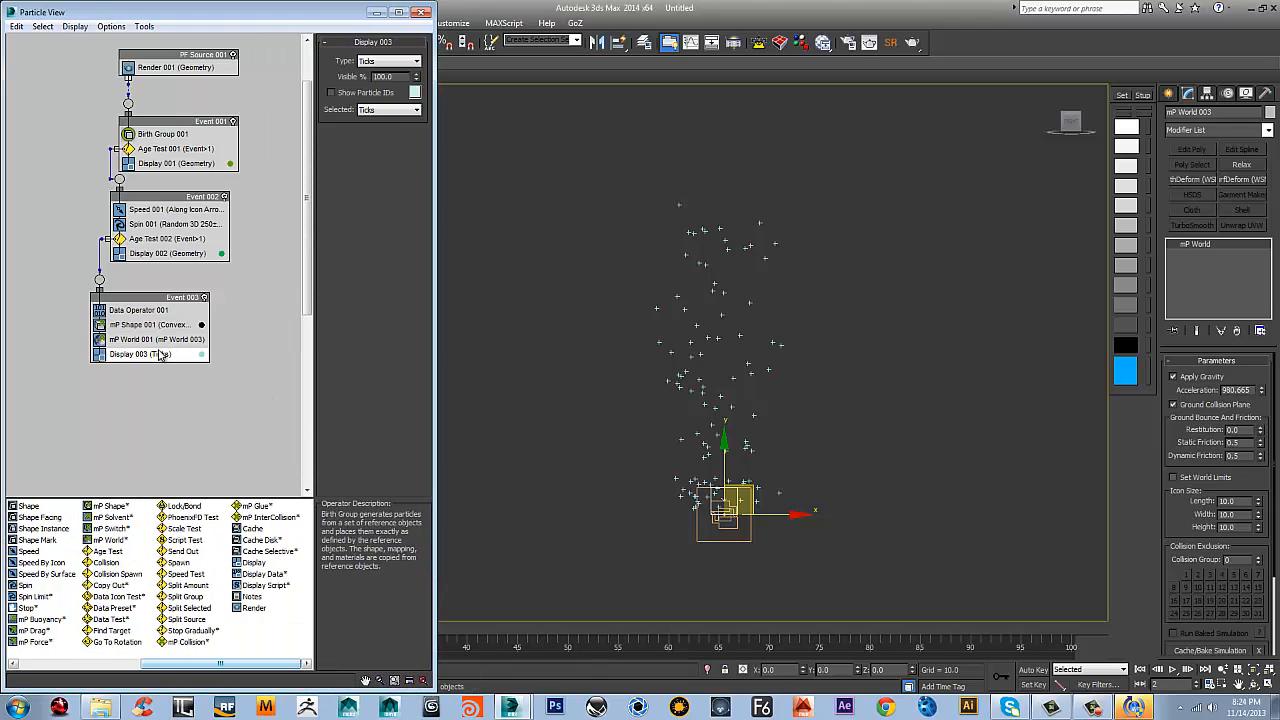
click(1139, 669)
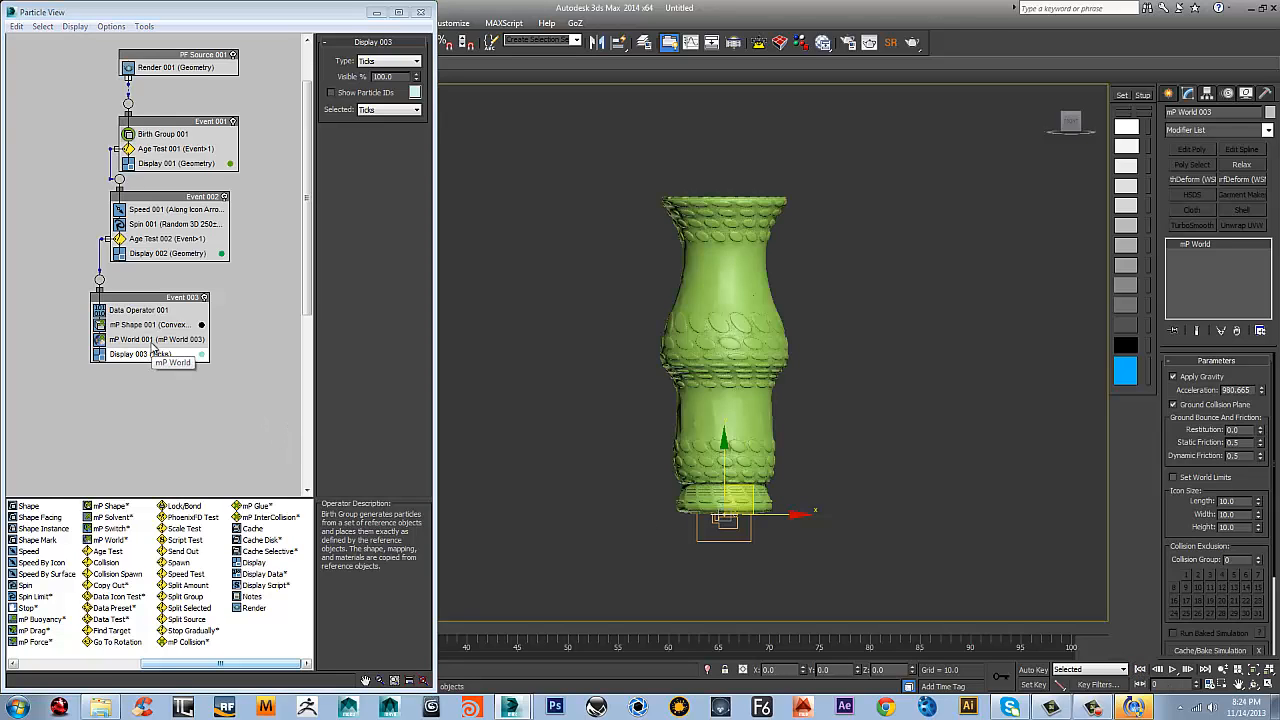
Move mP Shape above the Data Operator in Event 003, then add an mP Switch operator between them and select it
drag(159, 327, 159, 304)
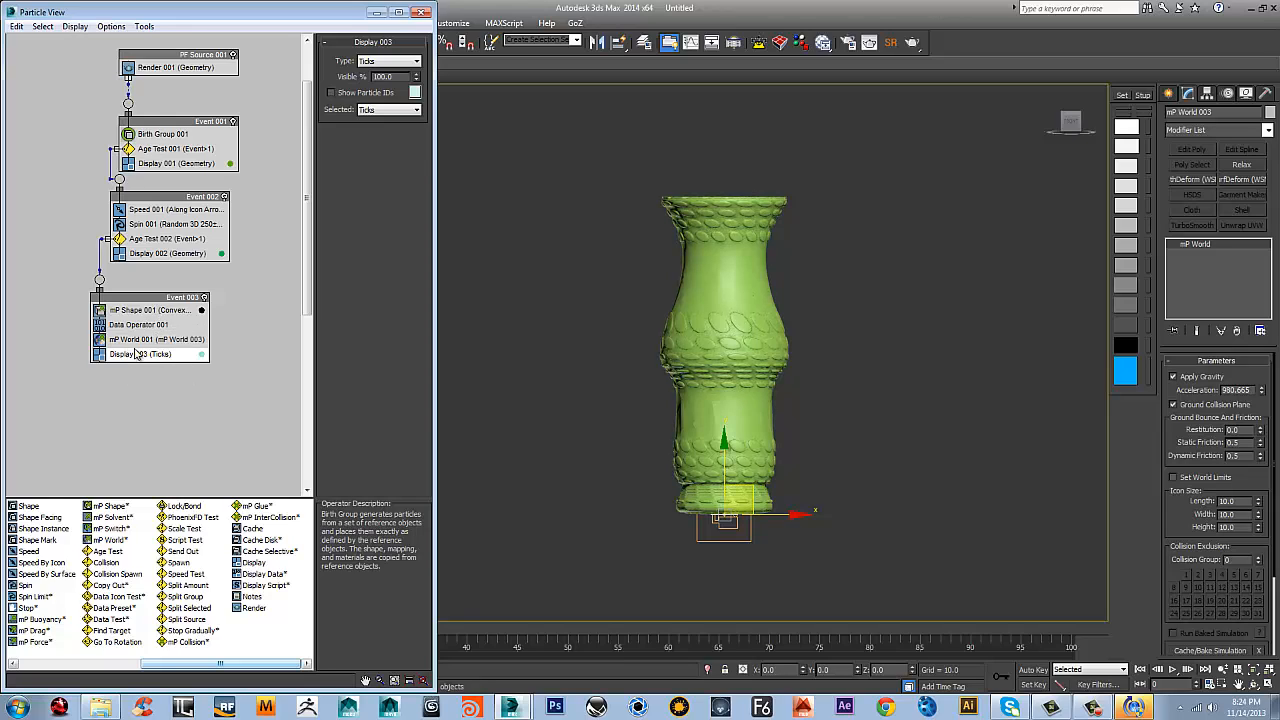
right_click(149, 314)
mouse_move(212, 338)
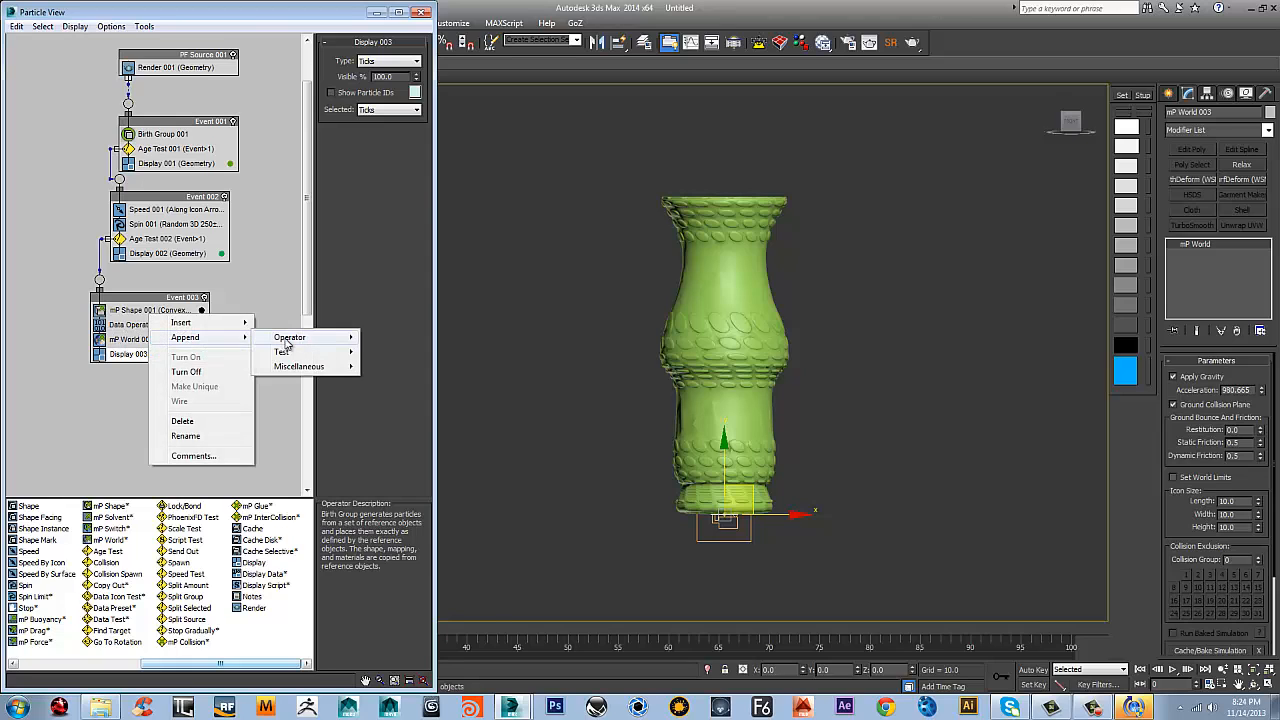
mouse_move(295, 338)
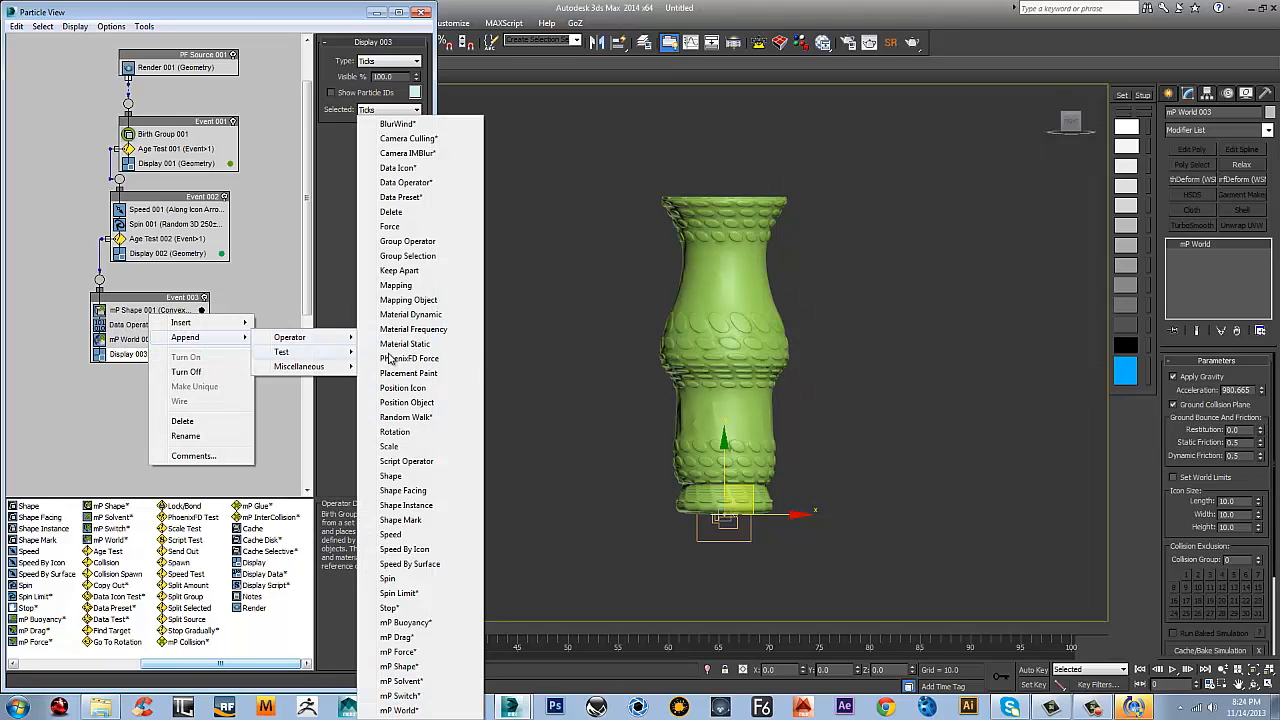
click(413, 699)
drag(139, 370, 141, 320)
click(141, 325)
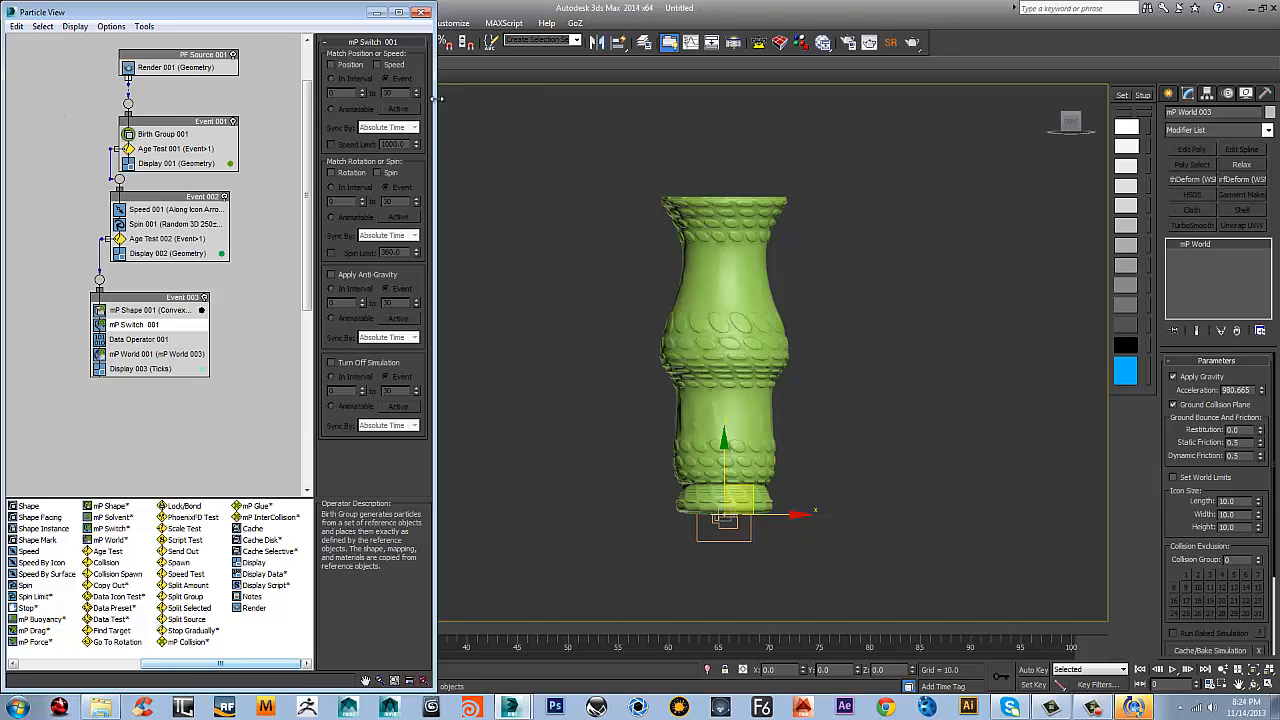
Enable spin matching in the mP Switch operator and set Event 003's Display operator to show Geometry
click(384, 174)
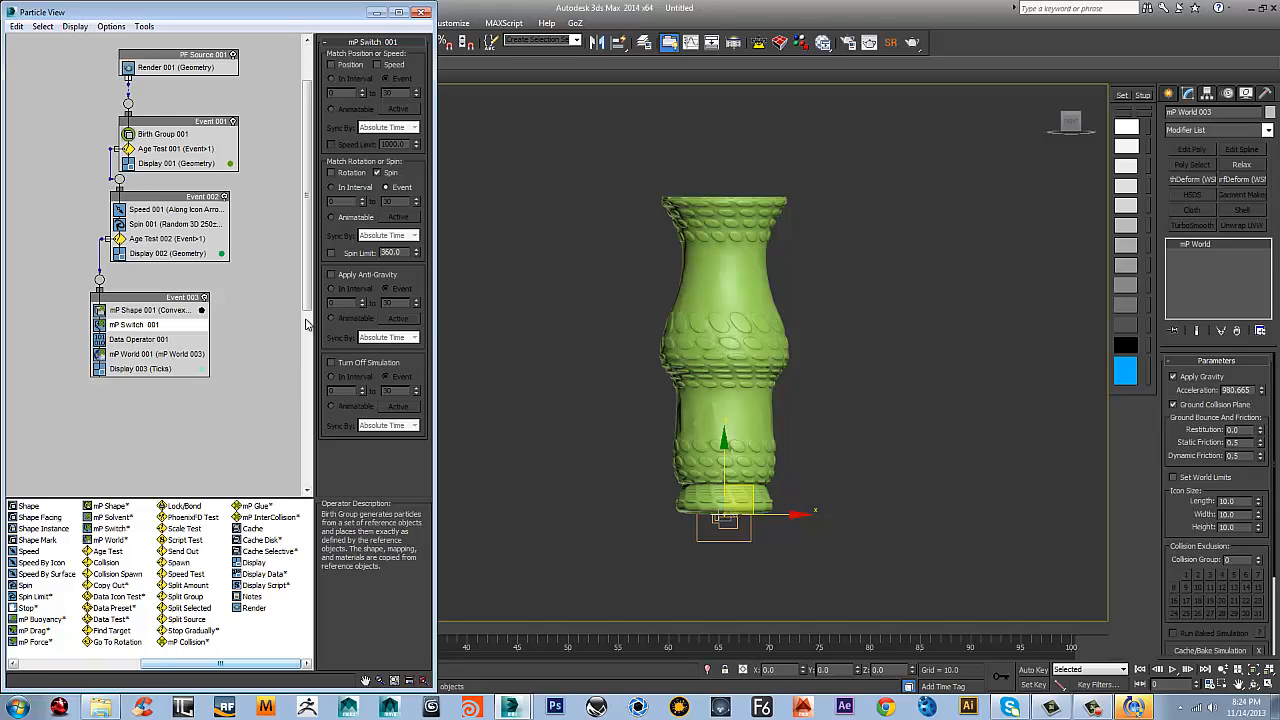
click(140, 369)
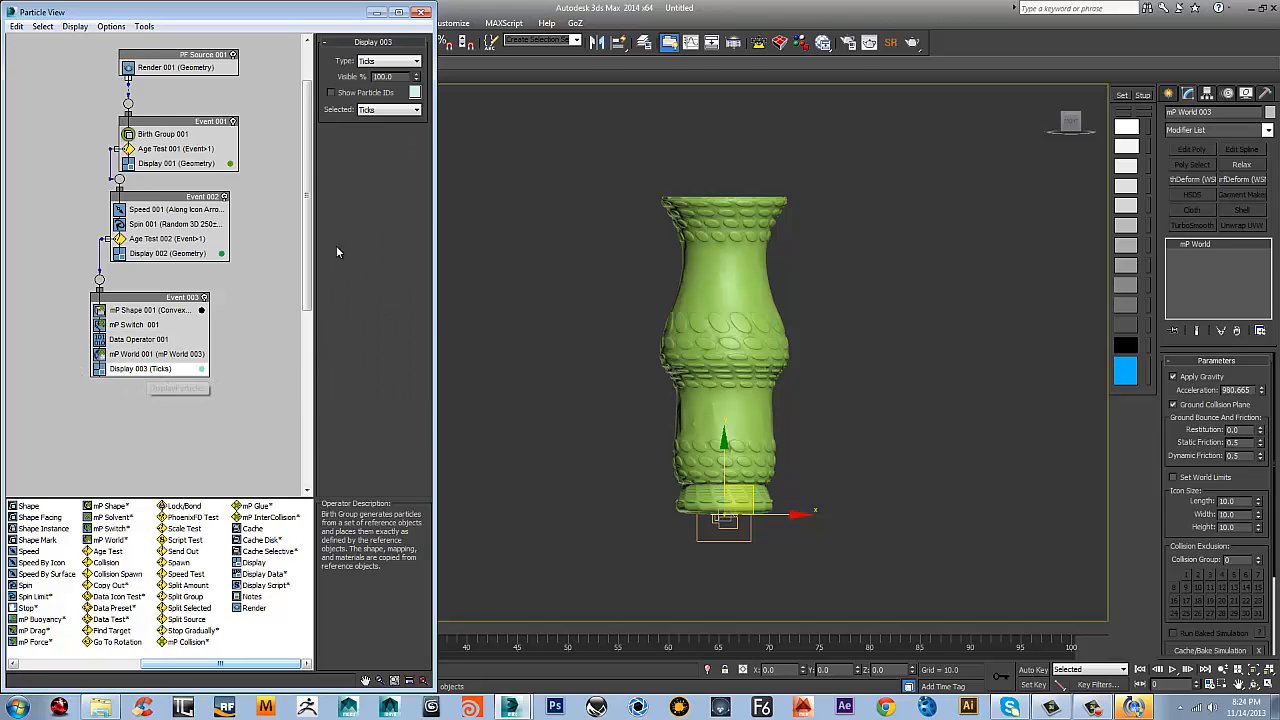
click(390, 62)
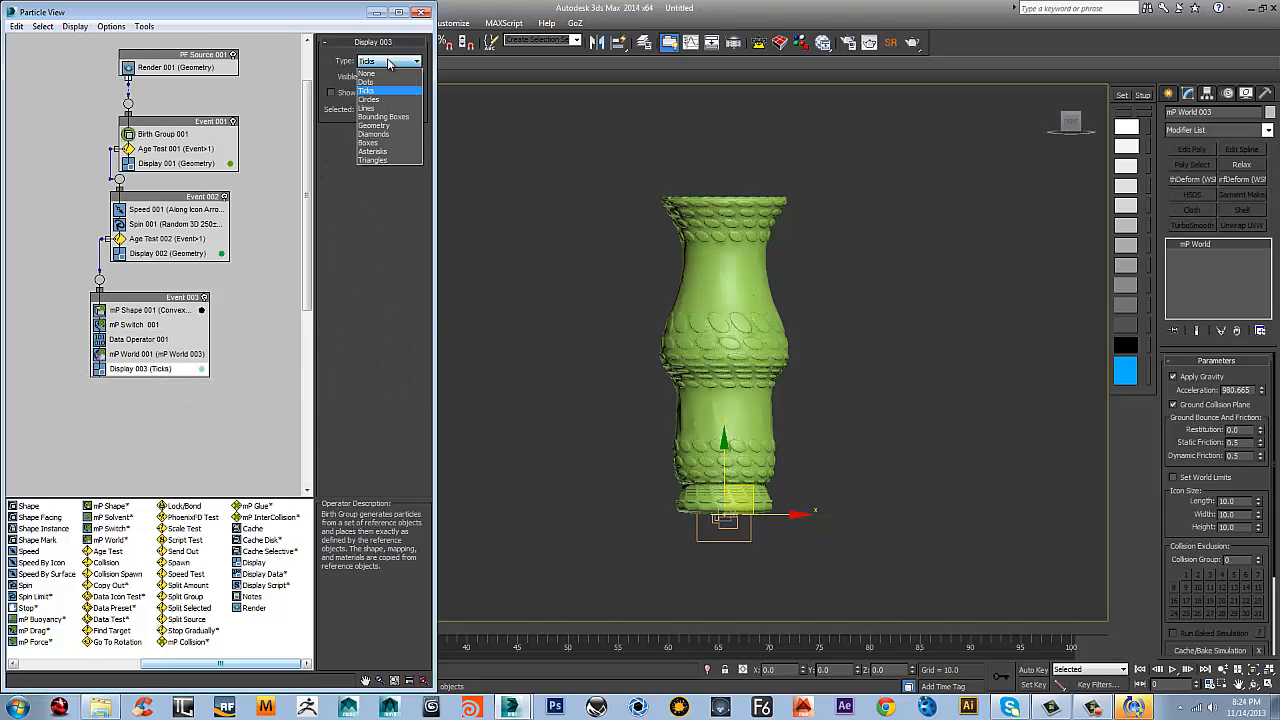
click(378, 126)
Play the shattering simulation twice with the fragment geometry displayed, returning to the start of the timeline after each run
click(140, 310)
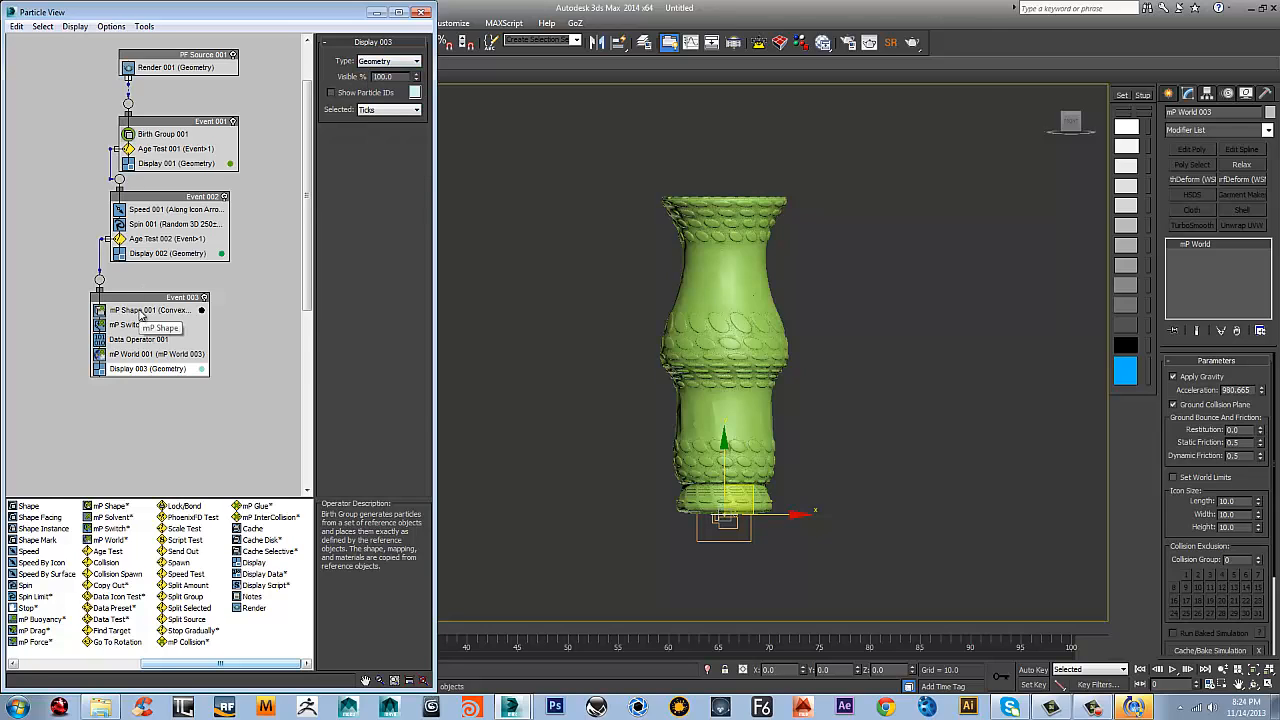
click(143, 355)
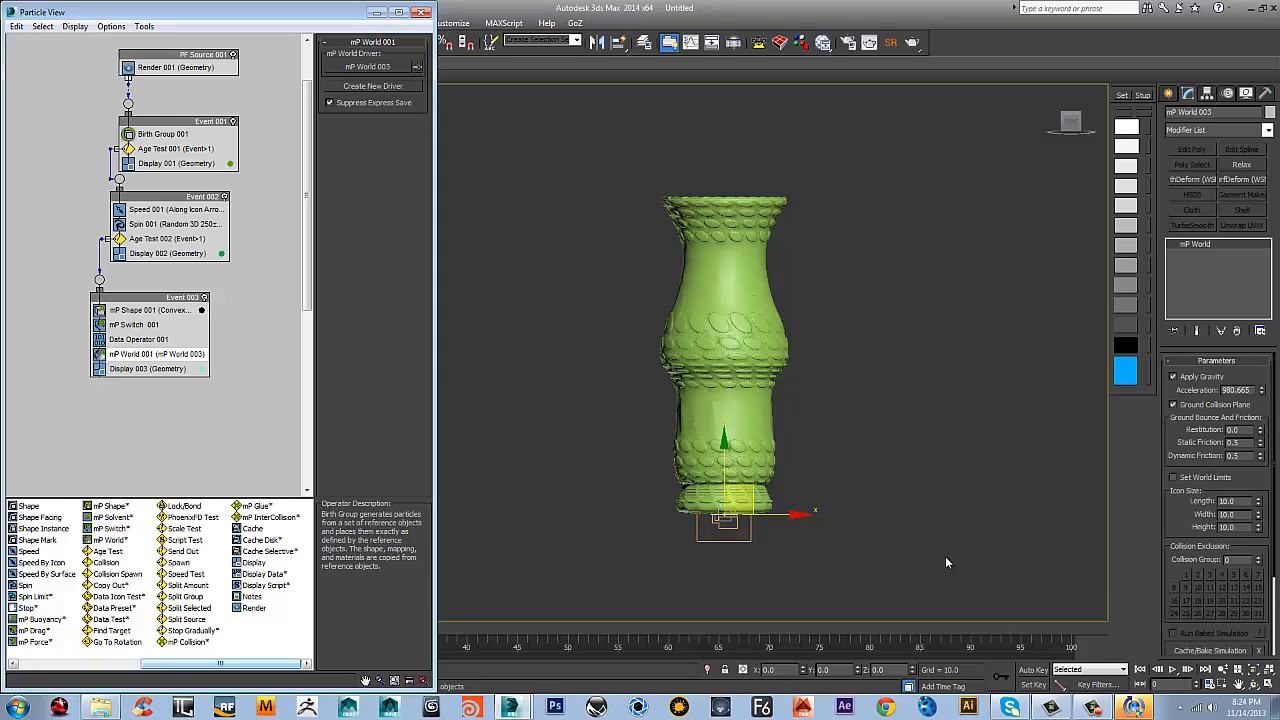
click(1172, 669)
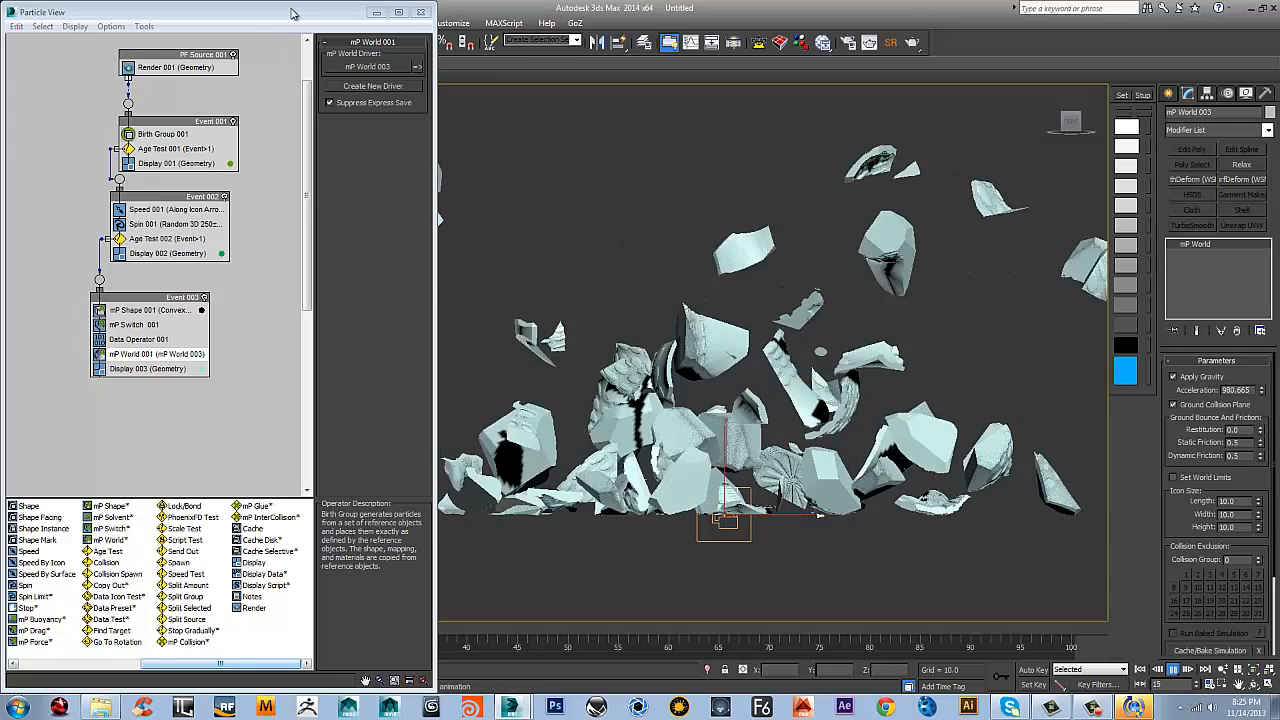
click(1141, 669)
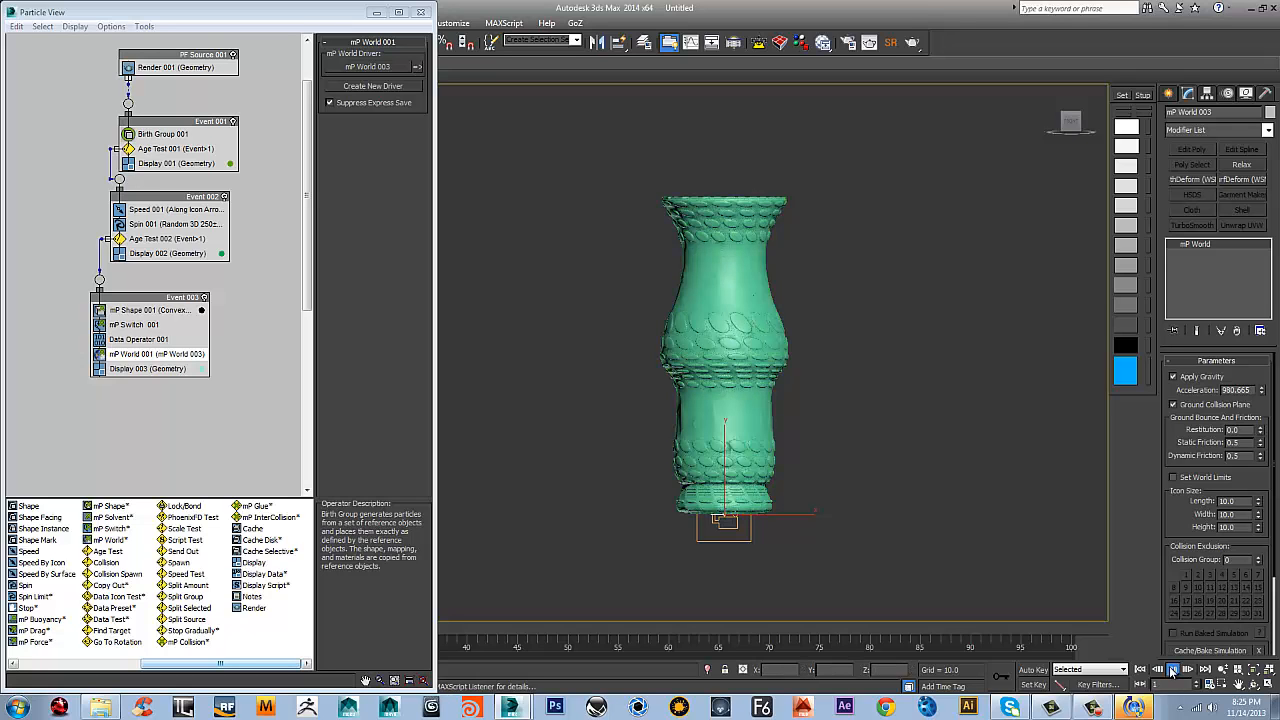
click(1173, 669)
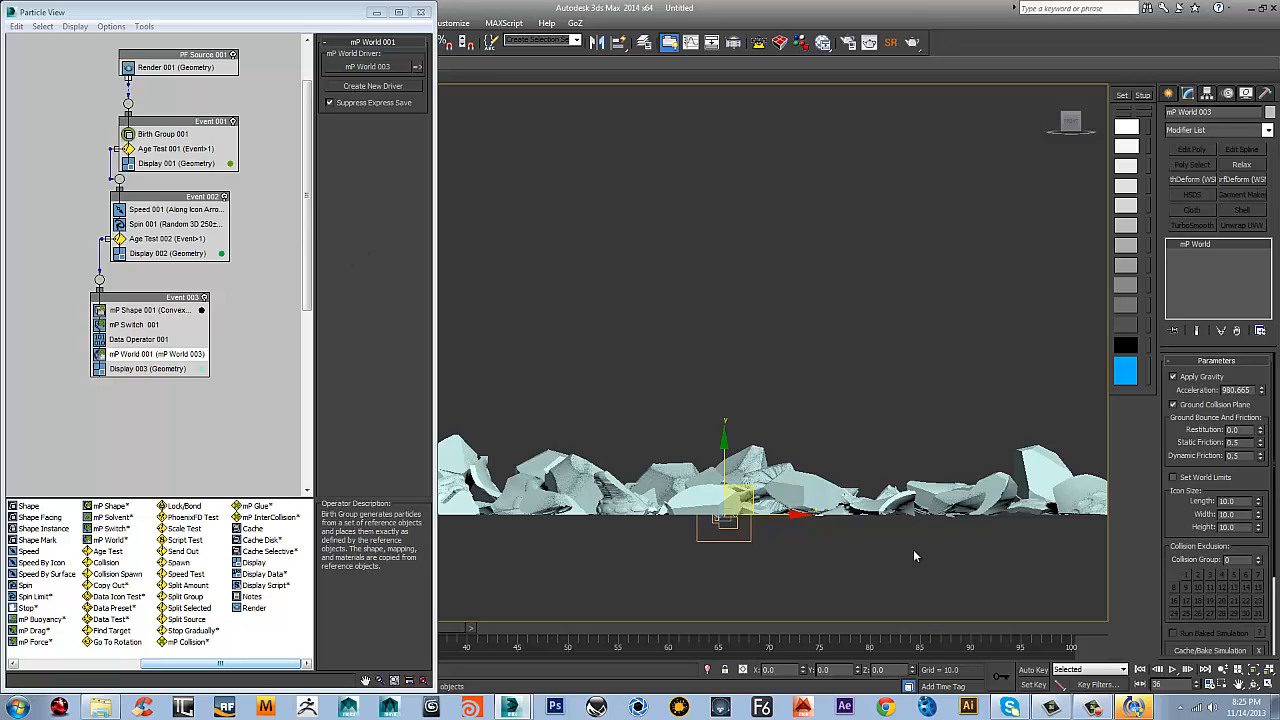
click(1141, 669)
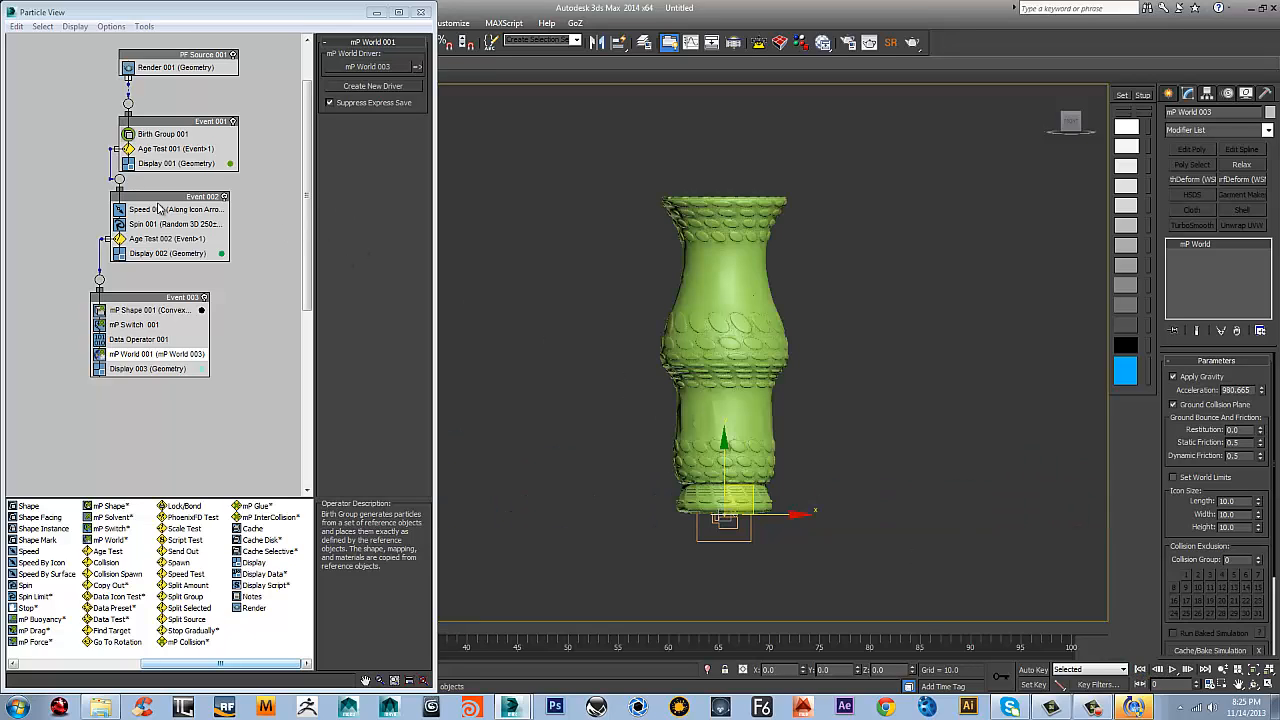
Review the Age Test 002 and mP Shape settings, then replay the simulation twice from the start, stopping at frame 70
click(182, 240)
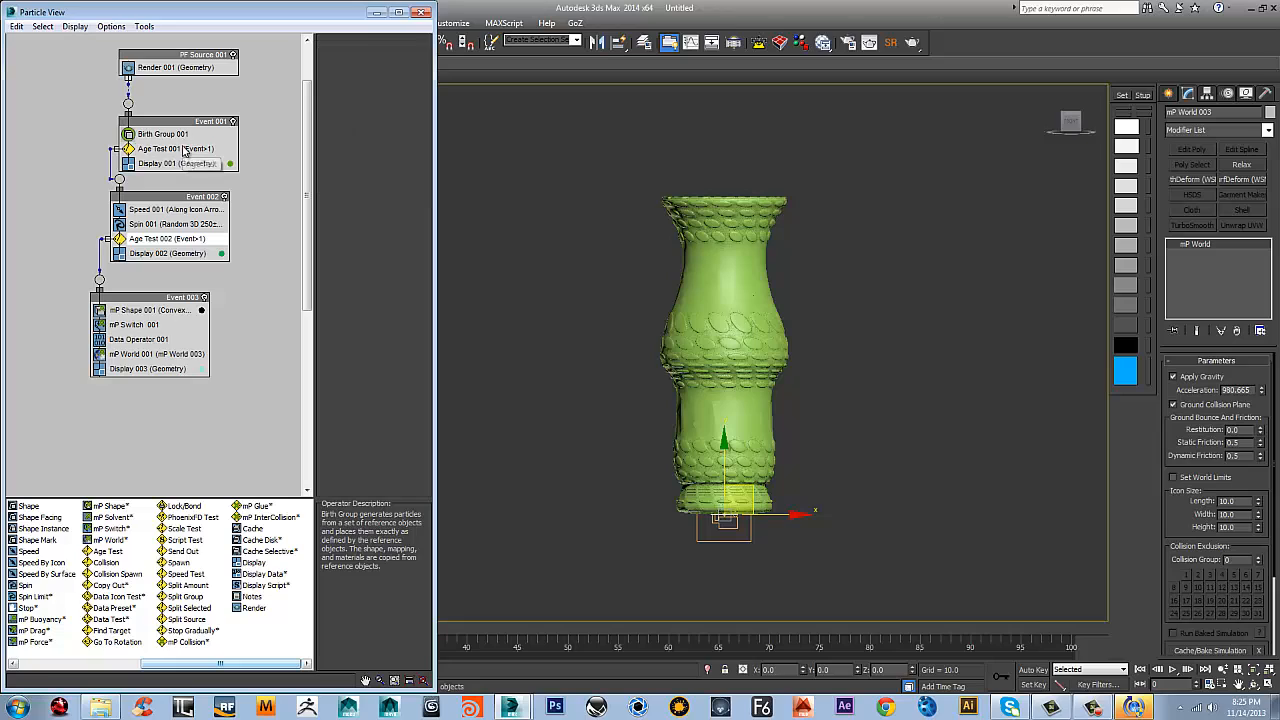
click(155, 310)
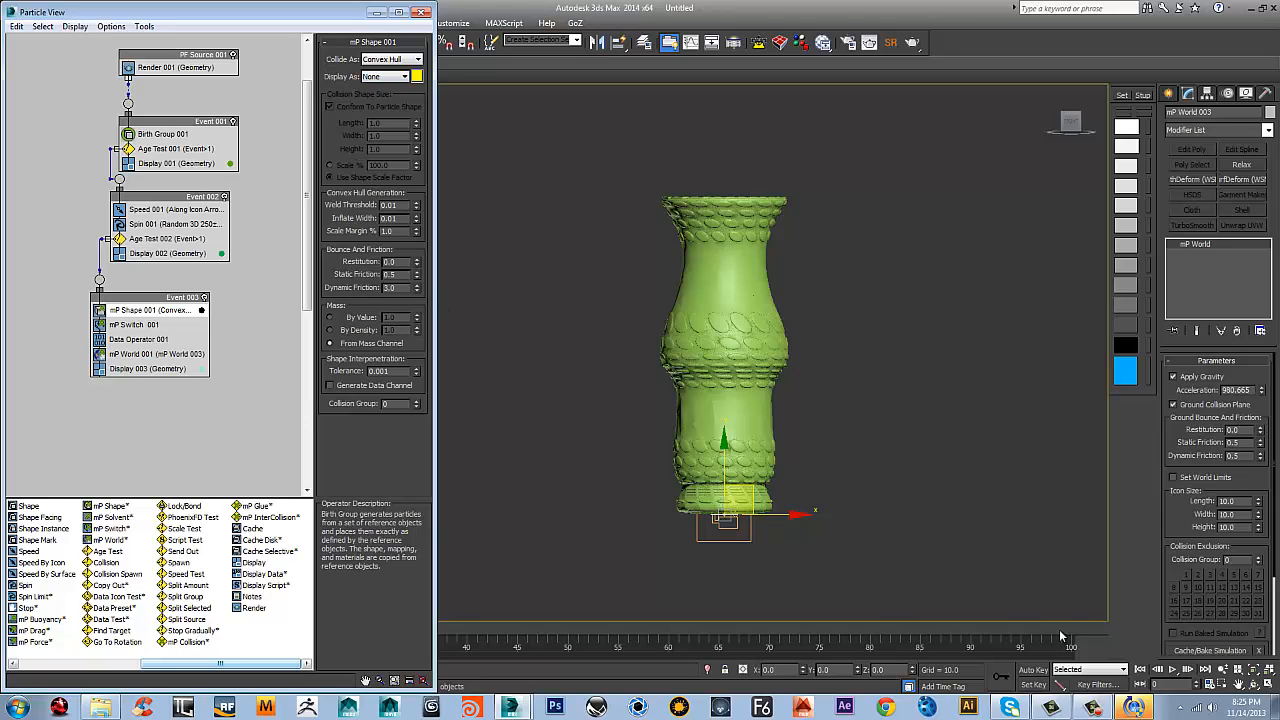
click(1173, 670)
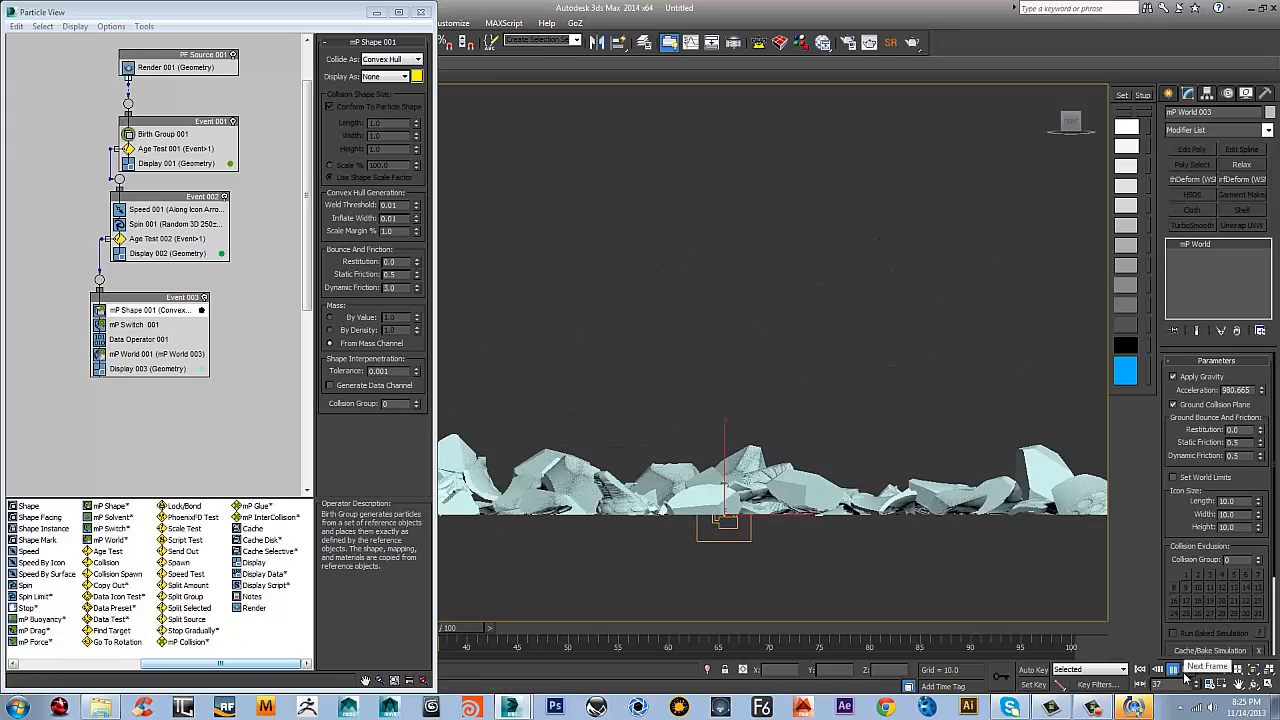
click(1174, 674)
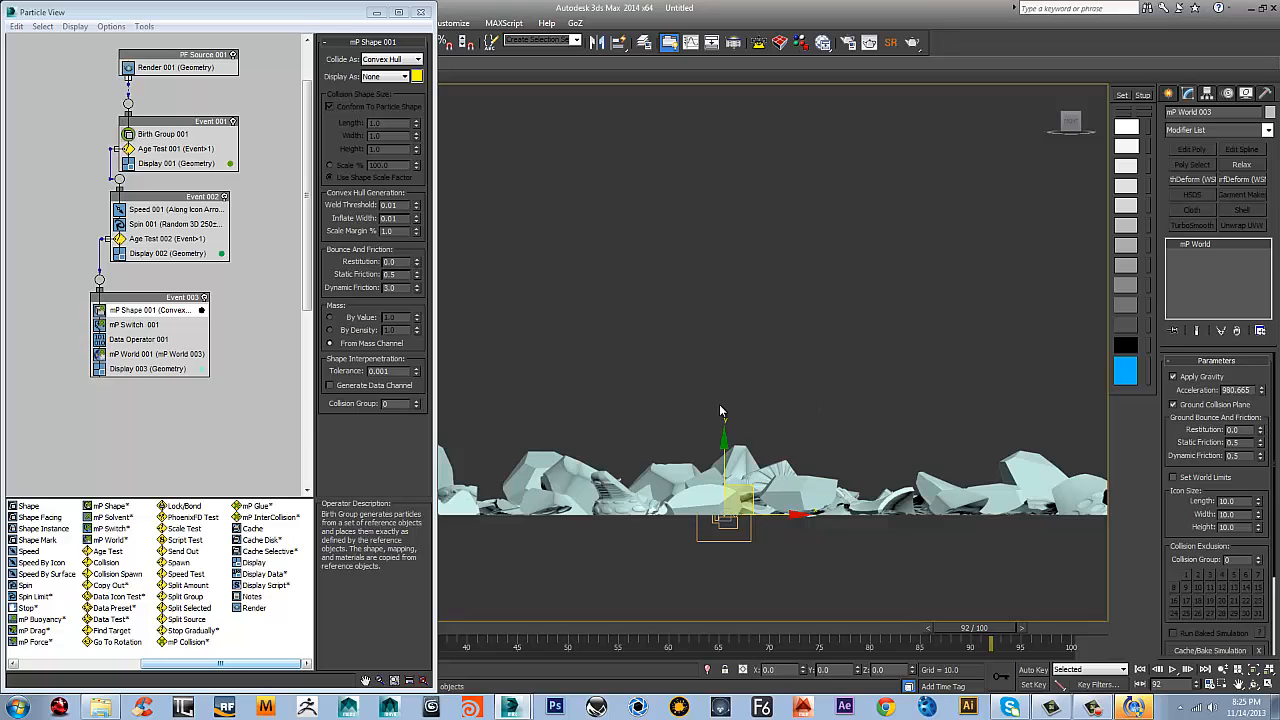
click(1140, 669)
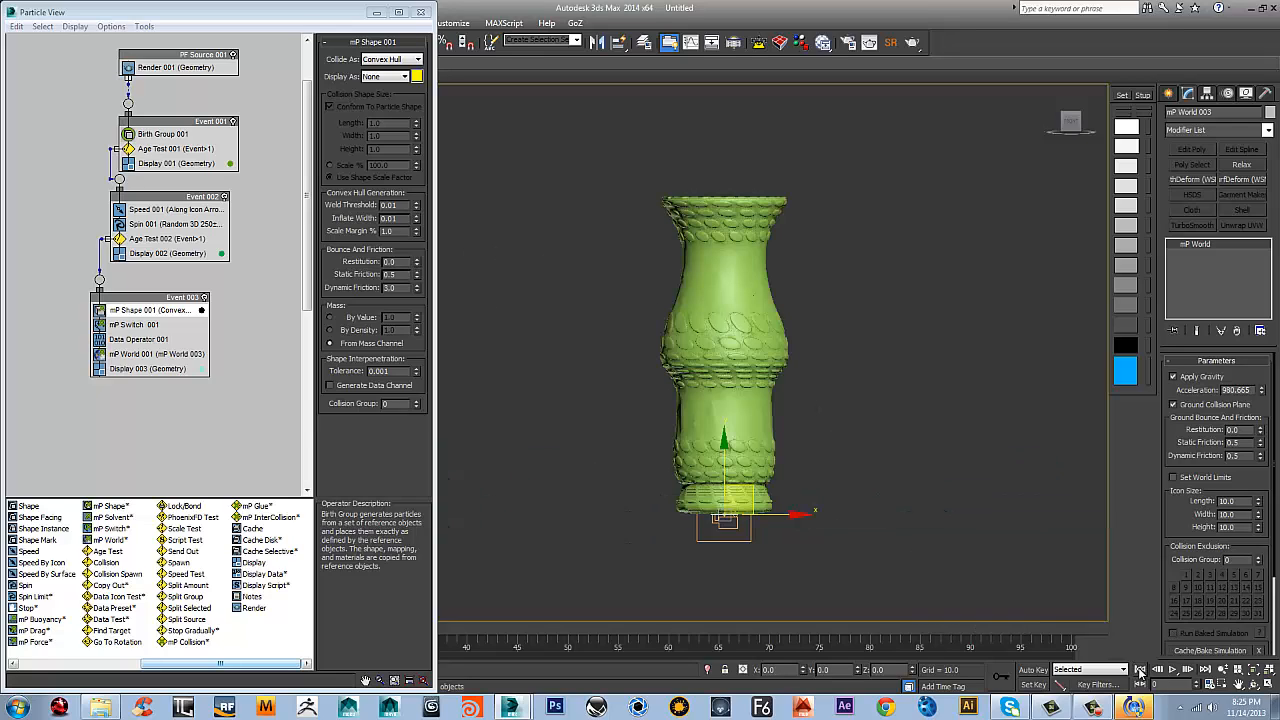
click(1172, 669)
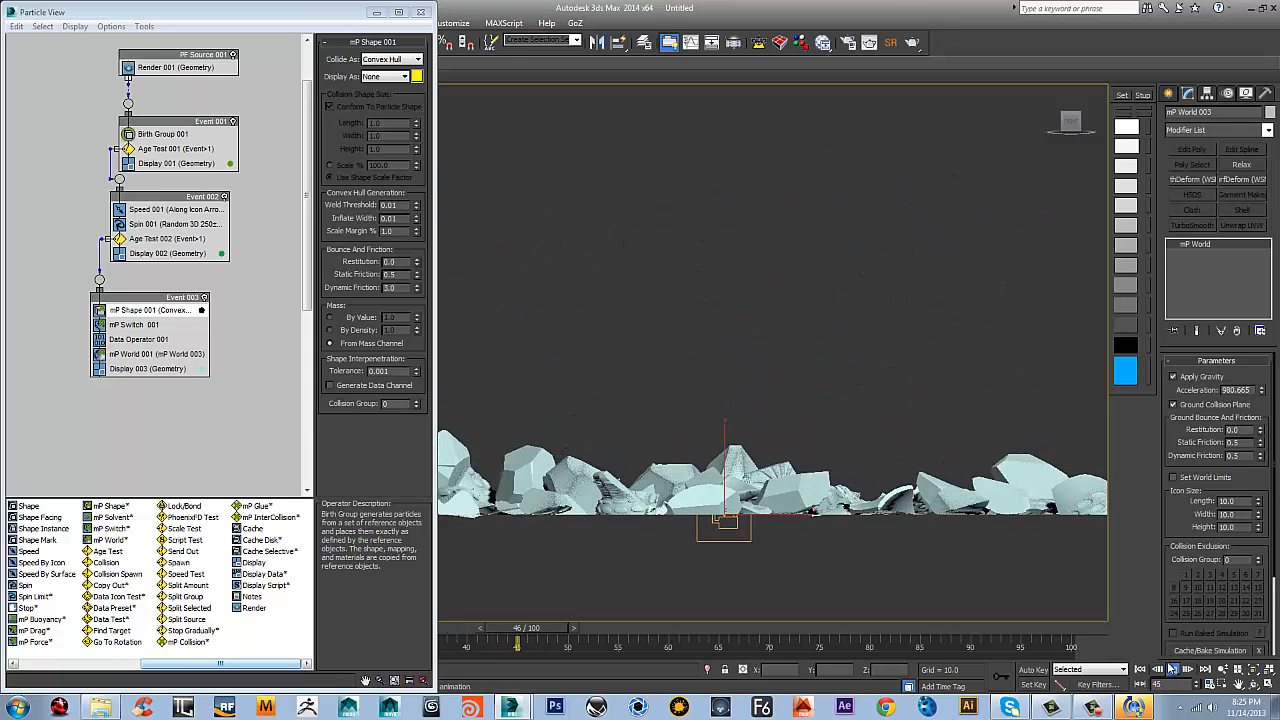
click(1174, 672)
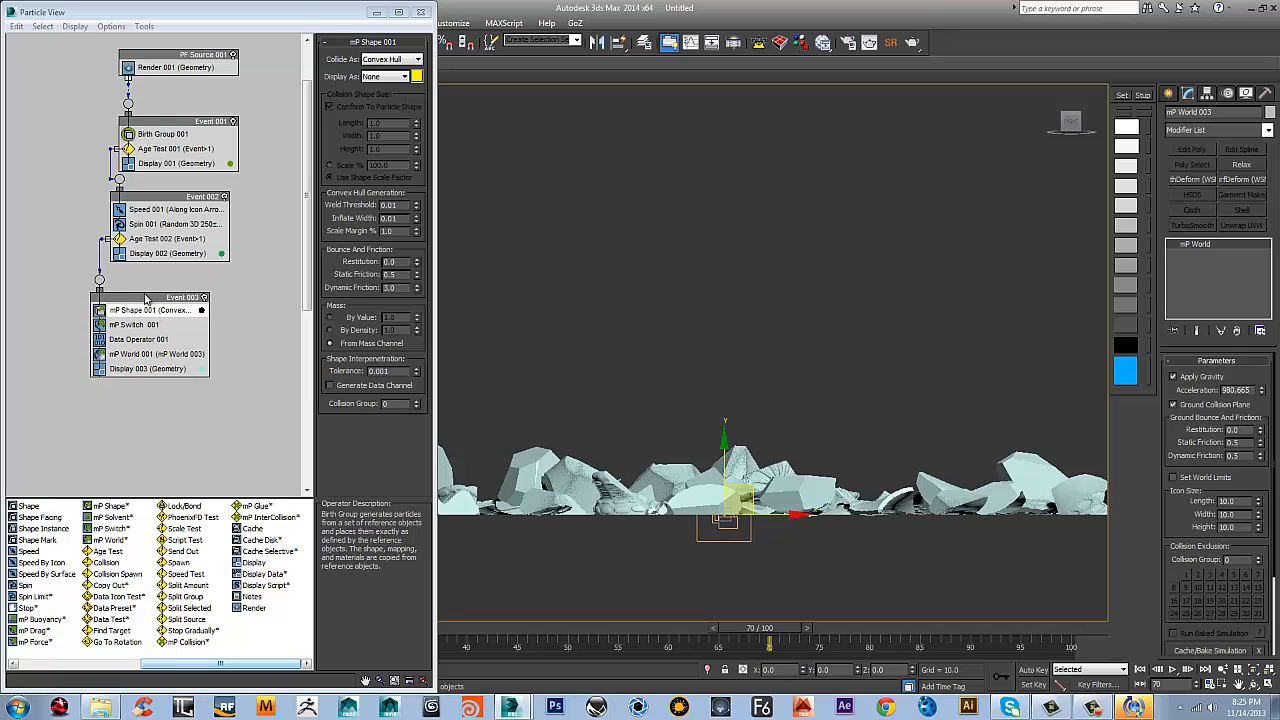
Shift PF Source 001 and its three events aside on the canvas and widen the Particle View window
drag(150, 298, 112, 282)
click(208, 320)
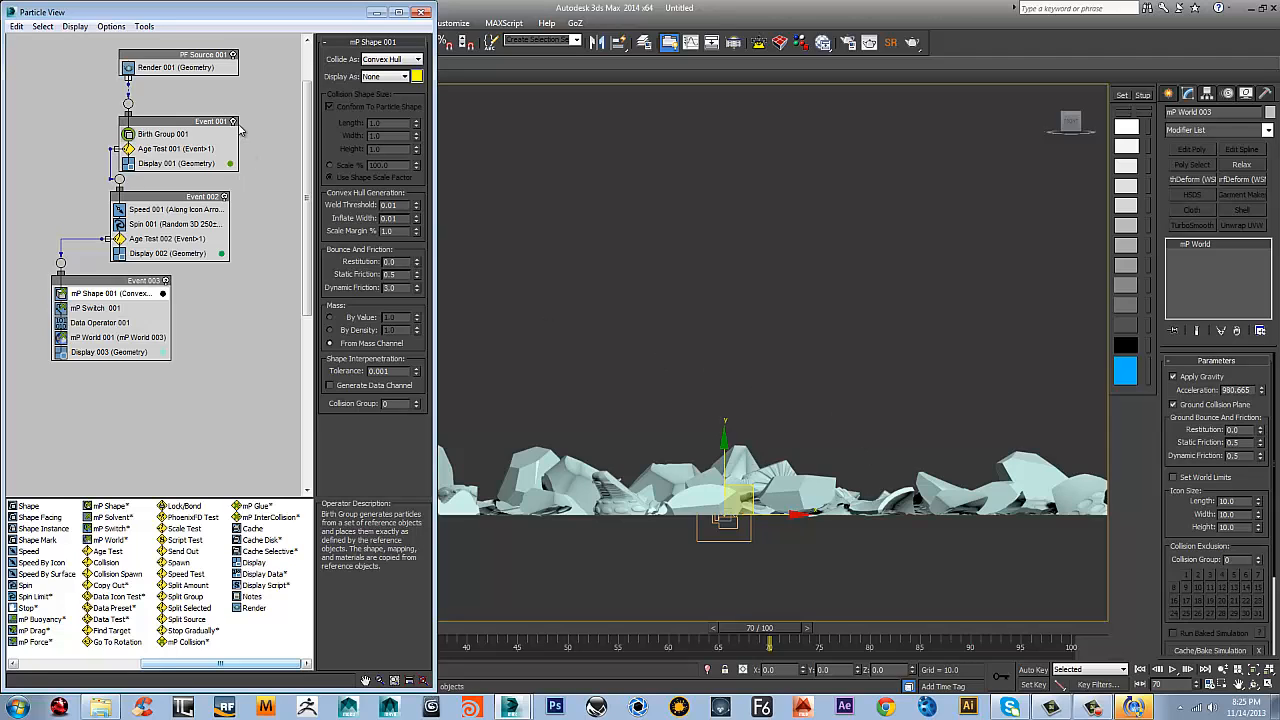
drag(170, 194, 138, 152)
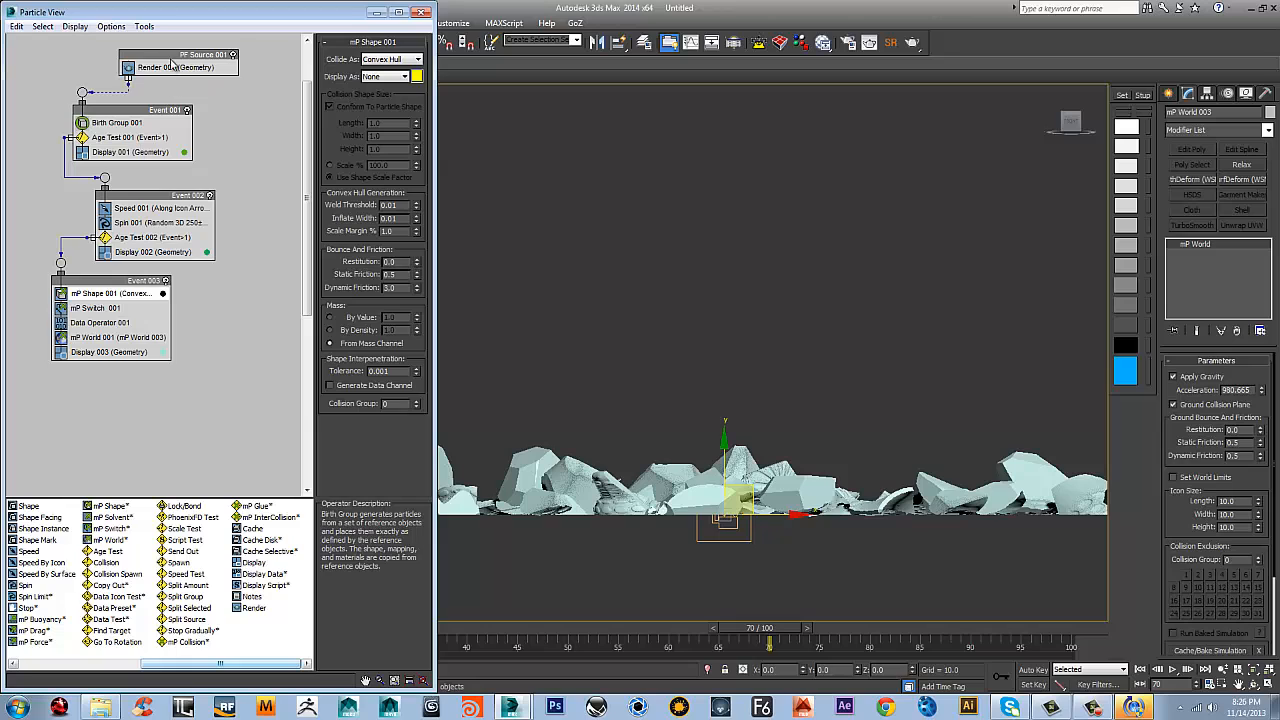
drag(170, 56, 134, 55)
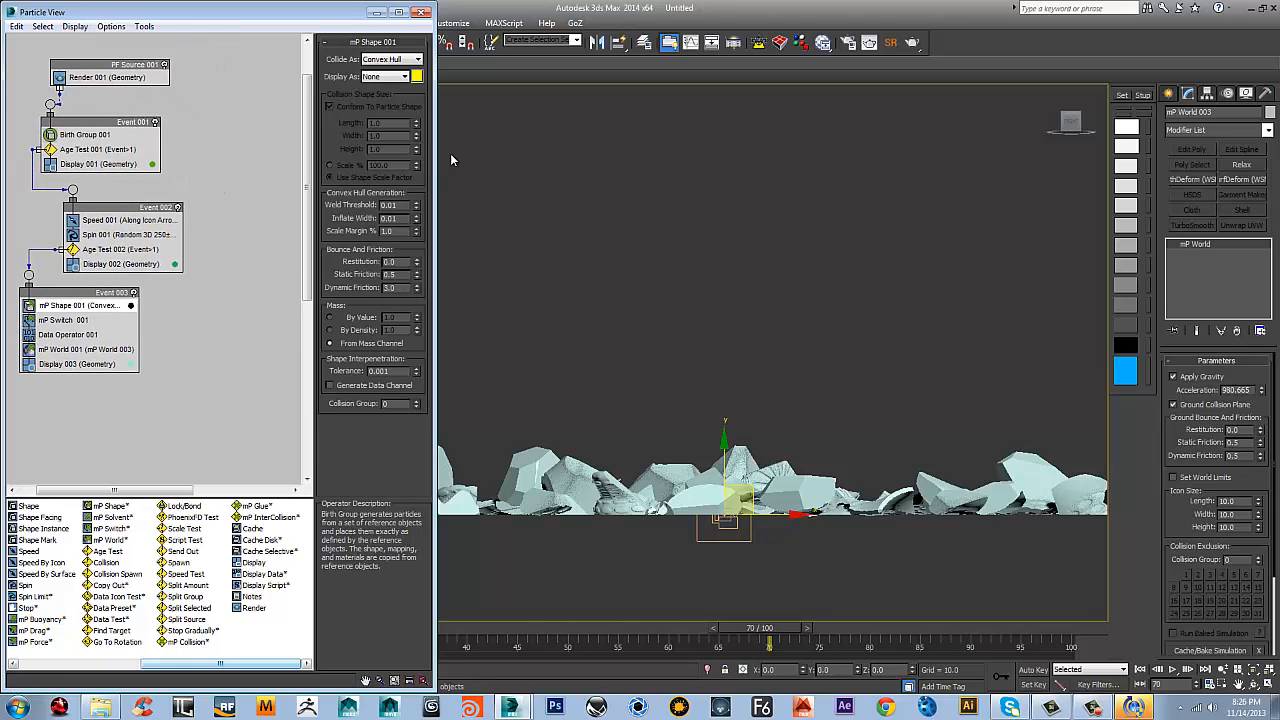
drag(435, 153, 466, 153)
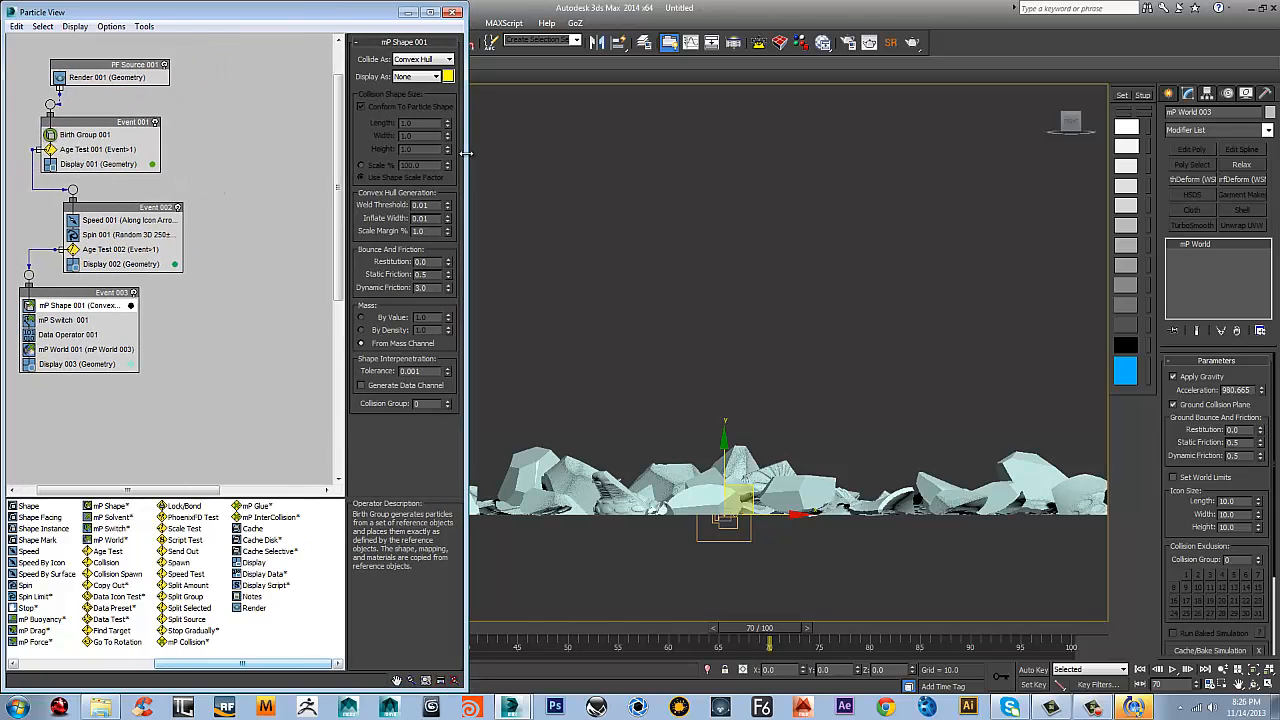
Create a new Standard Flow particle system in the empty canvas area beside the existing events
scroll(798, 343, down, 4)
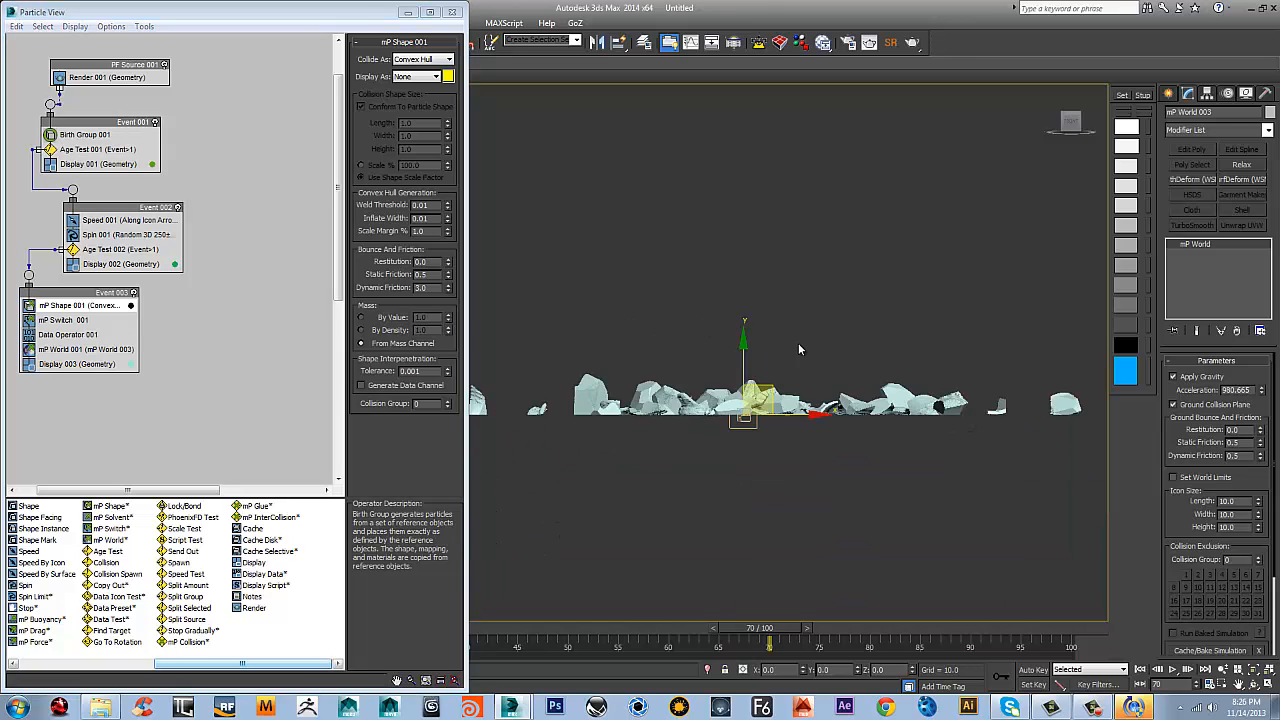
middle_drag(838, 393, 880, 486)
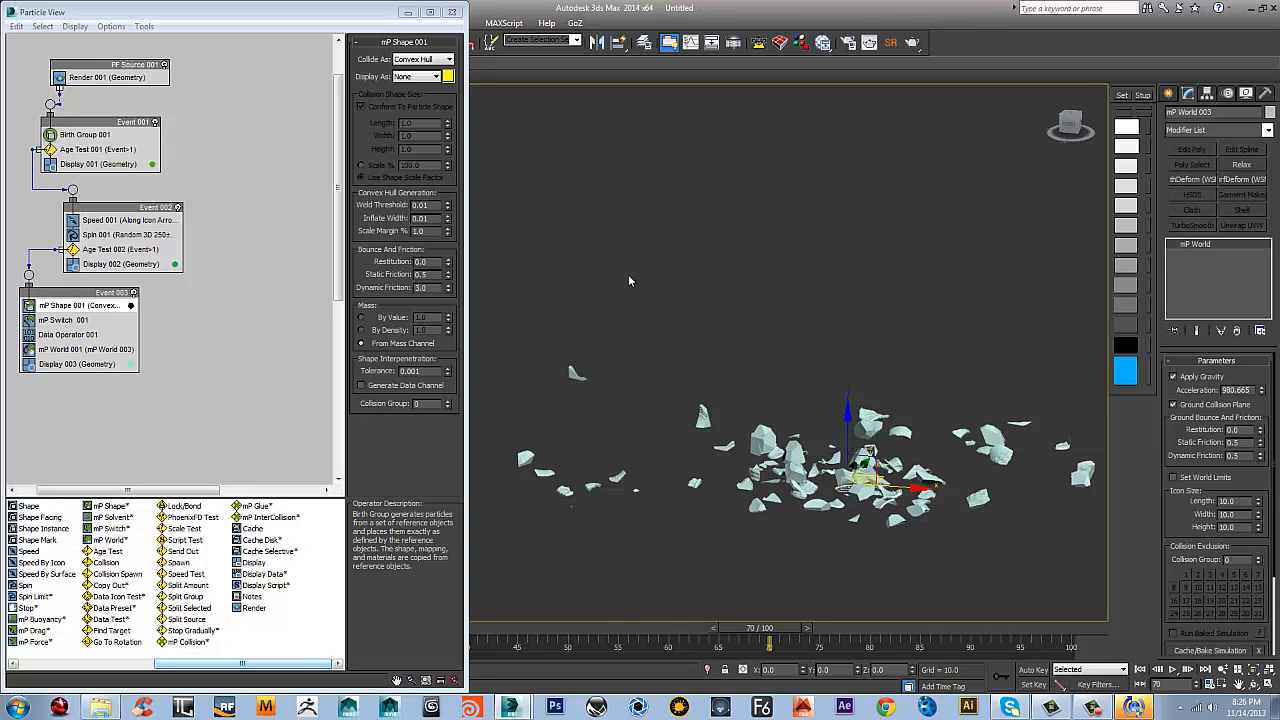
right_click(233, 115)
mouse_move(298, 160)
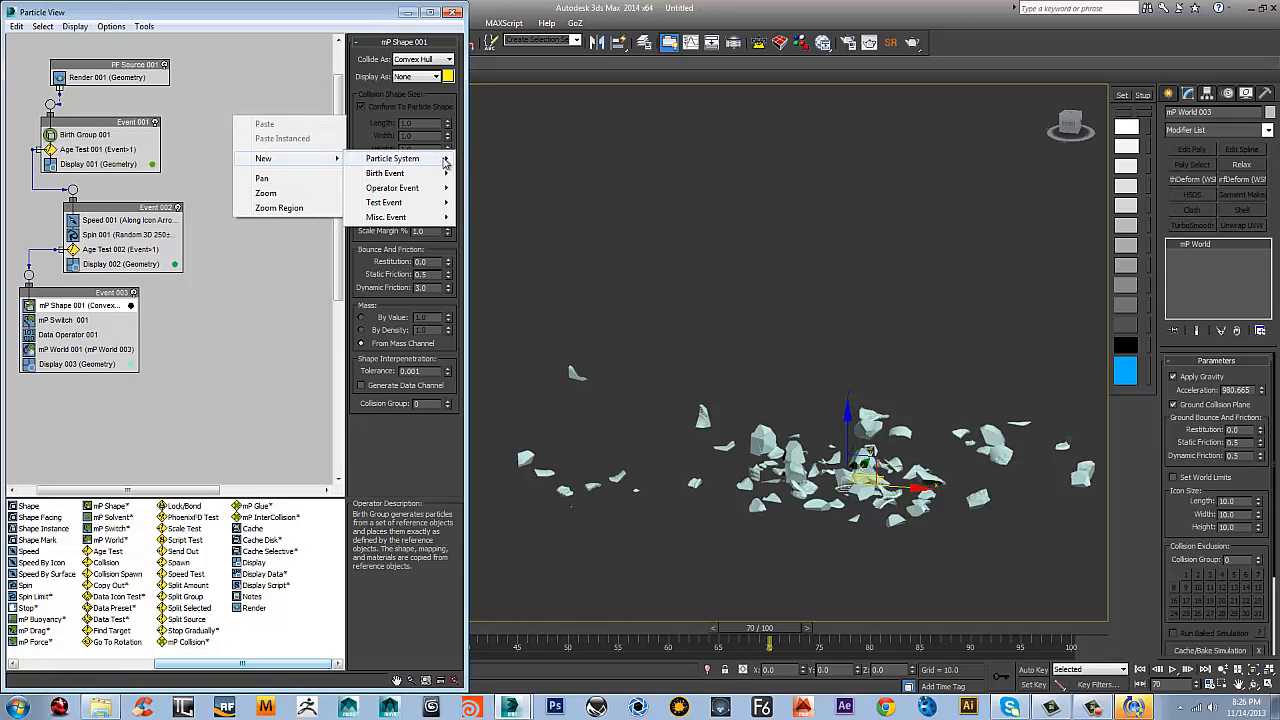
mouse_move(445, 160)
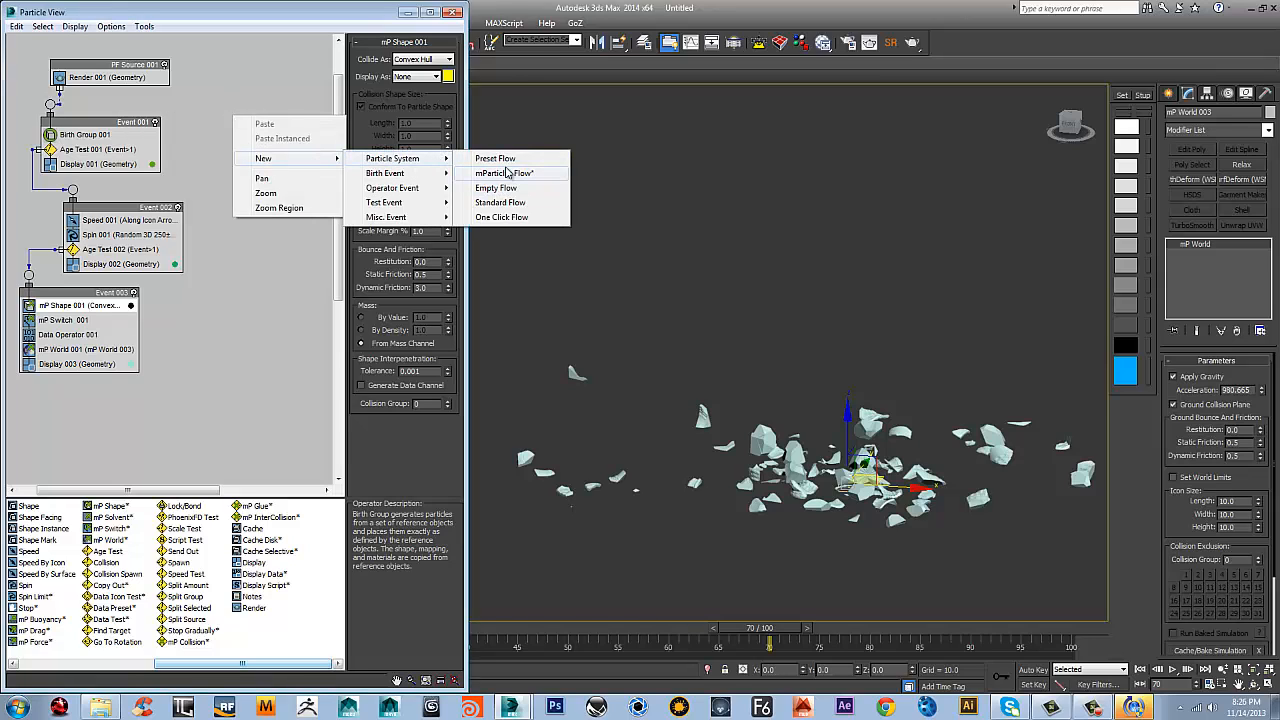
click(499, 203)
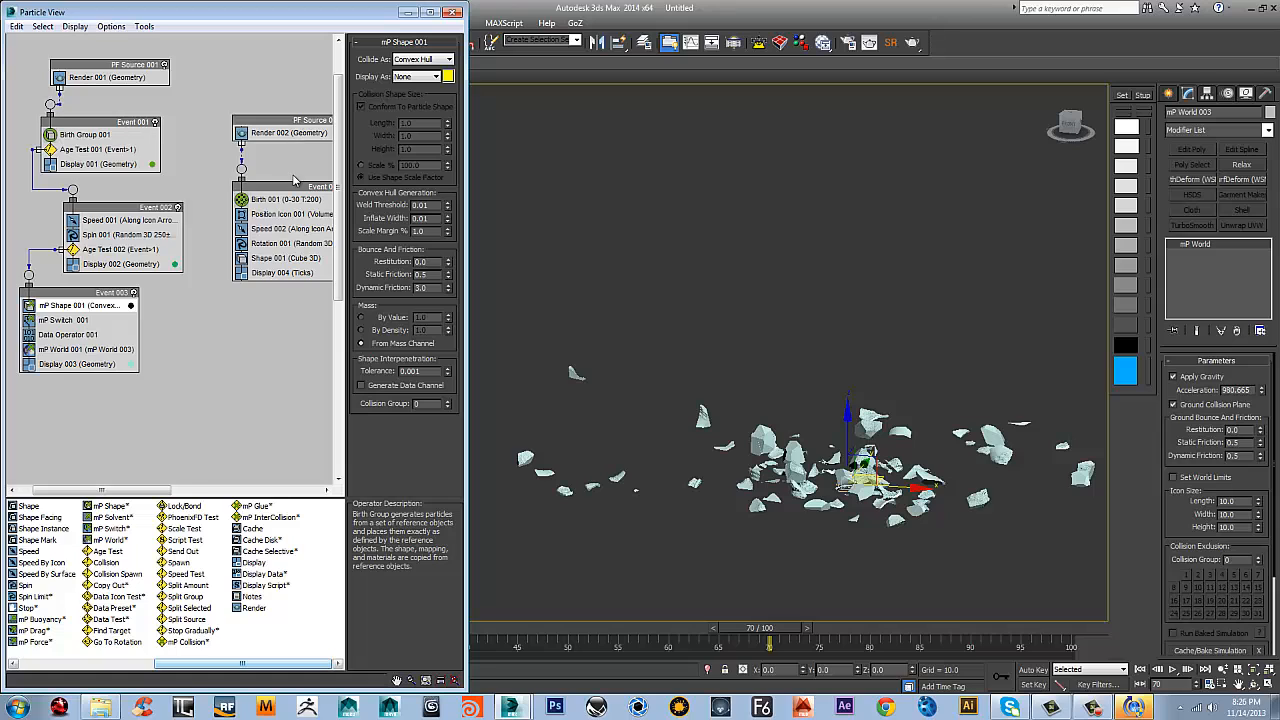
middle_drag(293, 180, 271, 221)
Replace the Birth operator in Event 004 with a Birth Group operator
click(58, 177)
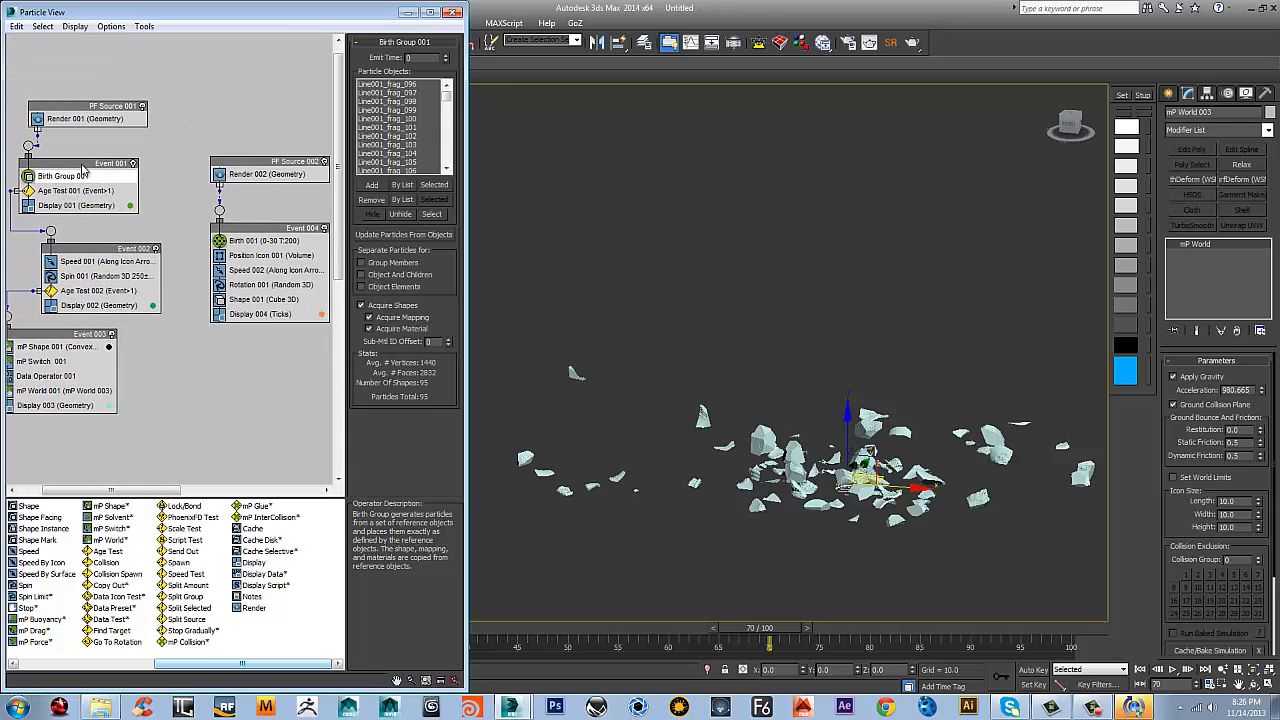
click(256, 242)
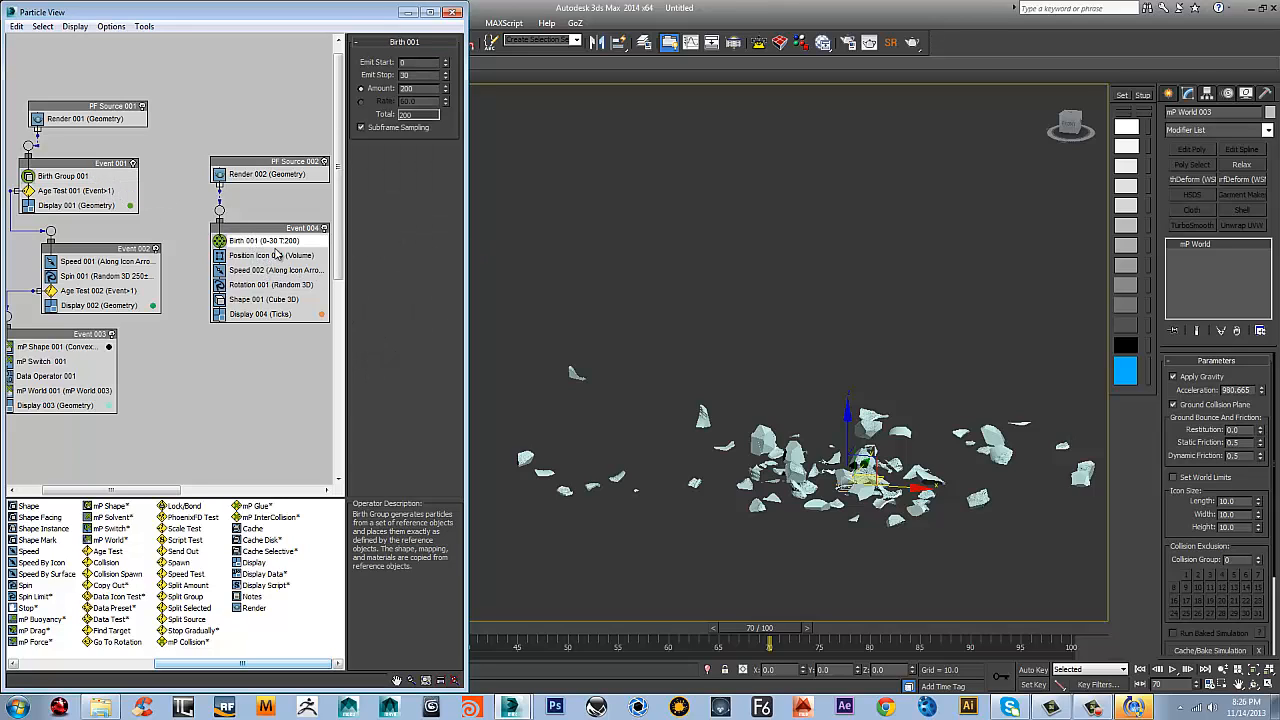
key(Delete)
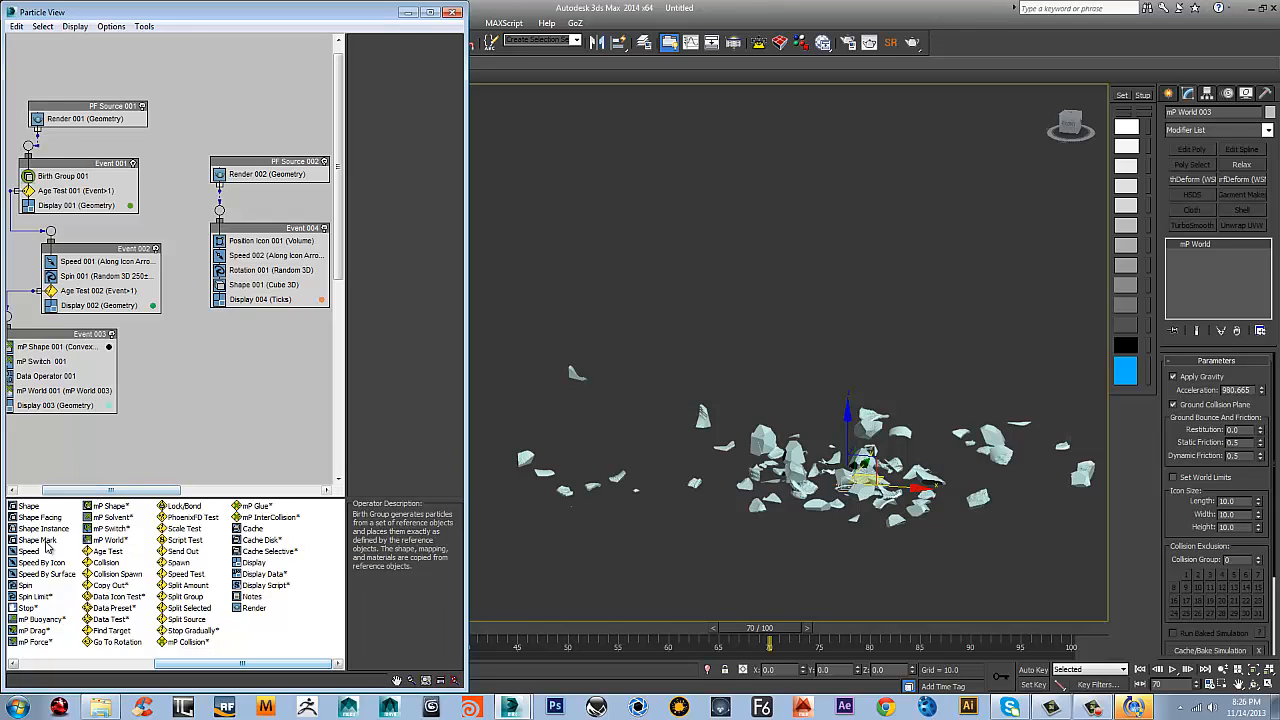
drag(184, 678, 250, 238)
Delete the Position Icon, Speed, Rotation and Shape operators from Event 004
click(256, 257)
key(Delete)
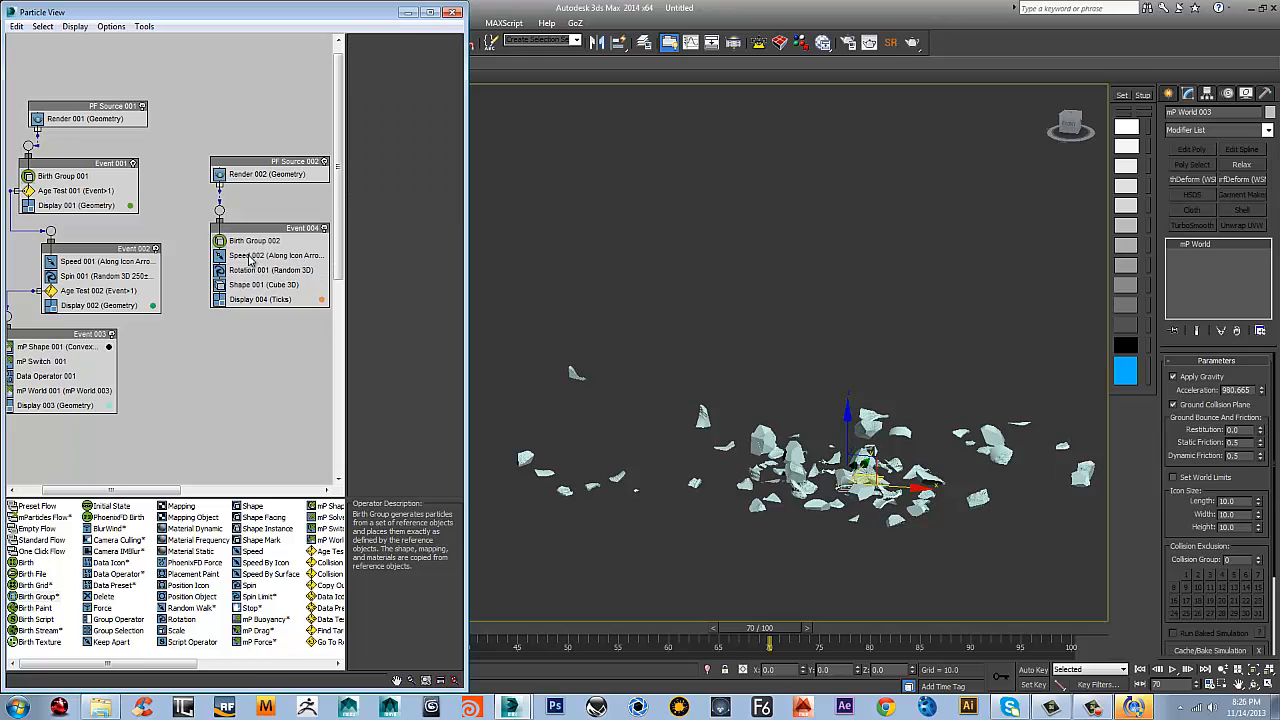
click(258, 258)
key(Delete)
click(256, 256)
key(Delete)
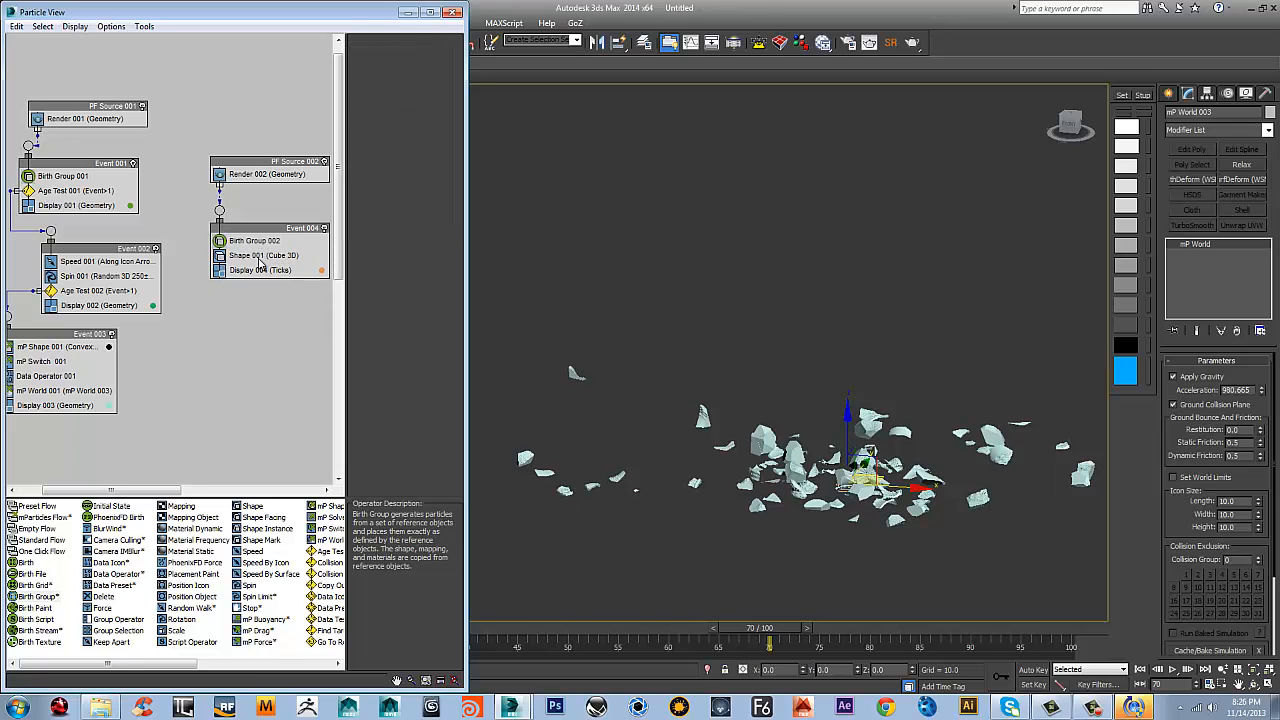
click(247, 262)
key(Delete)
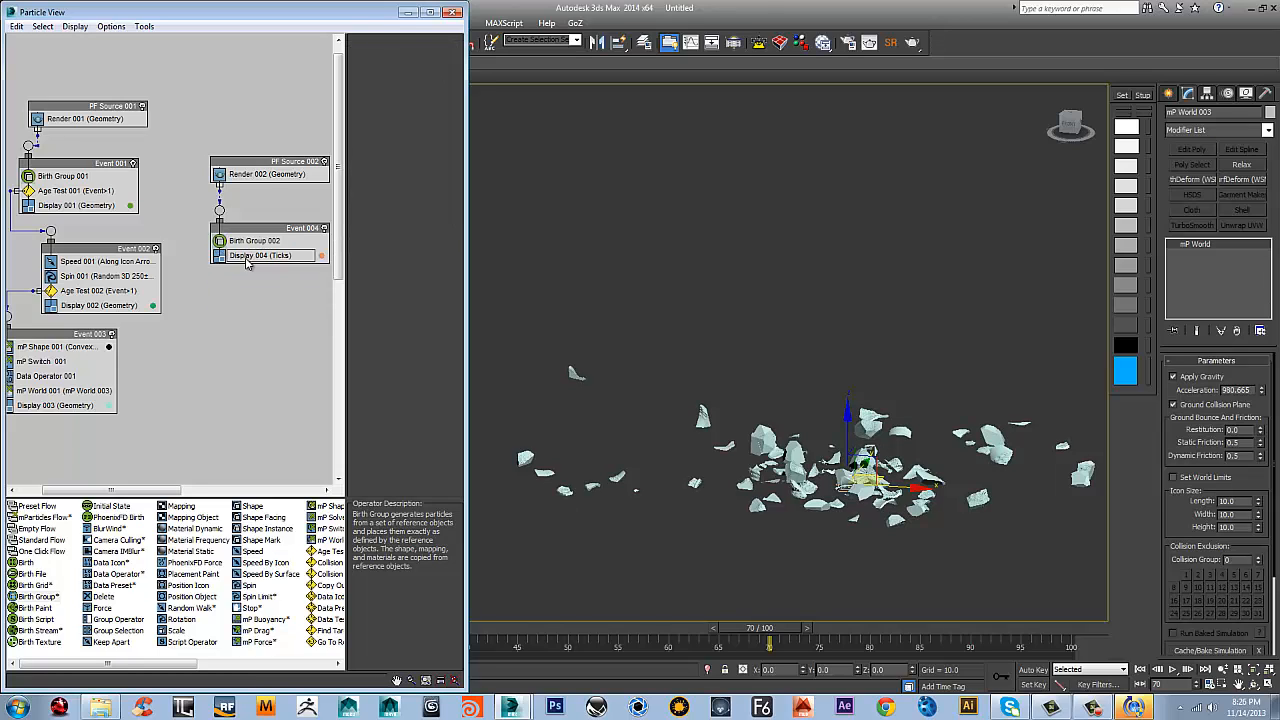
Set the display type of Event 004's Display operator to Dots
click(250, 256)
click(423, 62)
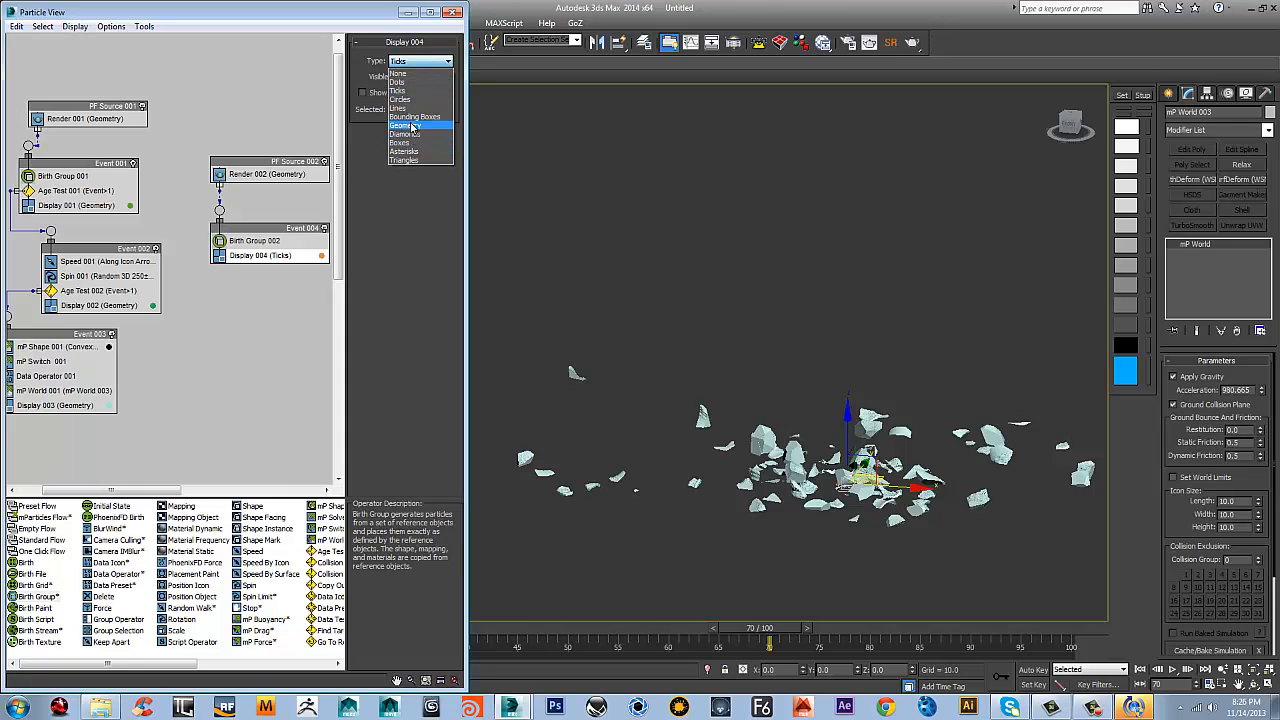
click(285, 256)
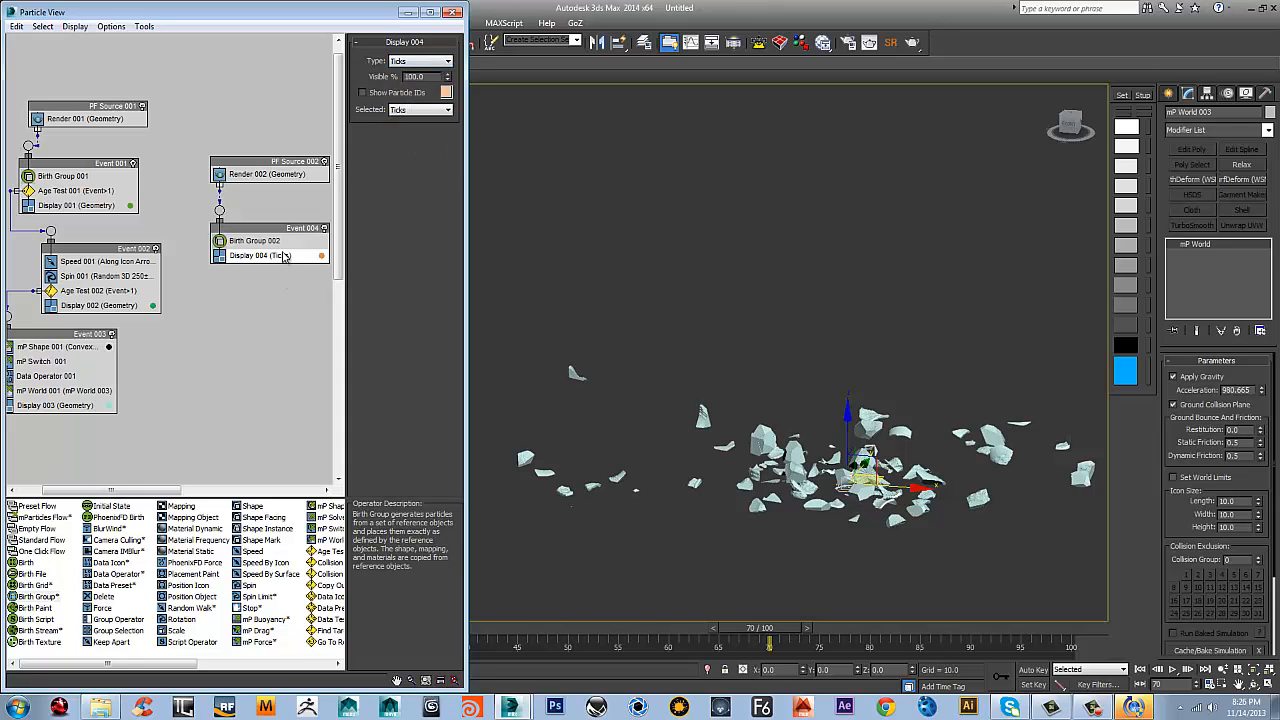
click(404, 63)
click(398, 84)
Select the Rf_Fragments_1 selection set and unhide its objects while keeping Birth Group 002 open for editing
click(250, 244)
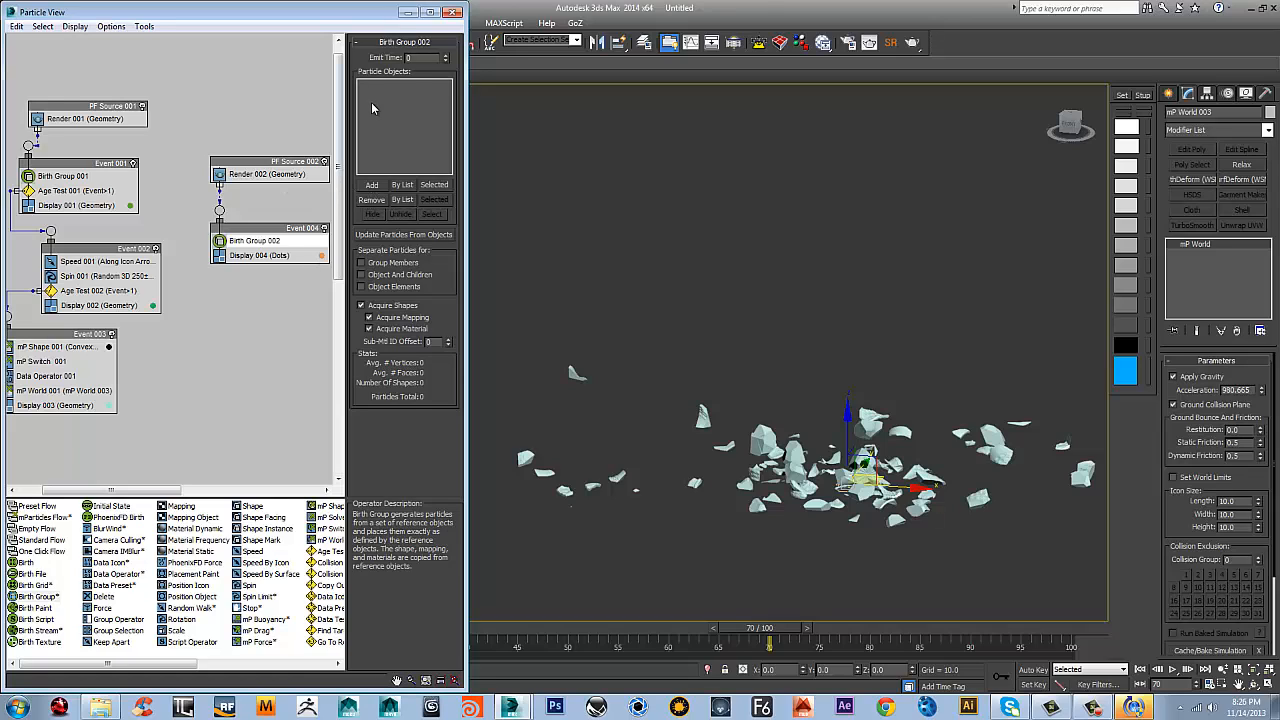
click(576, 41)
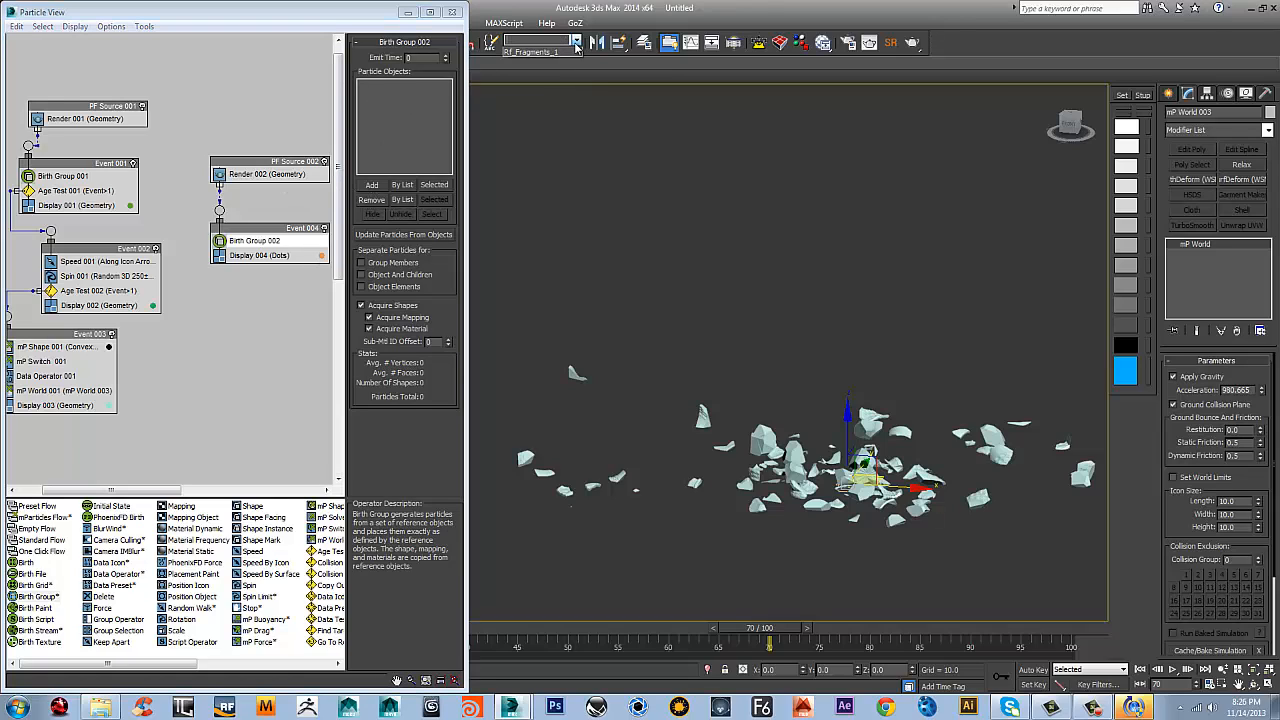
click(553, 61)
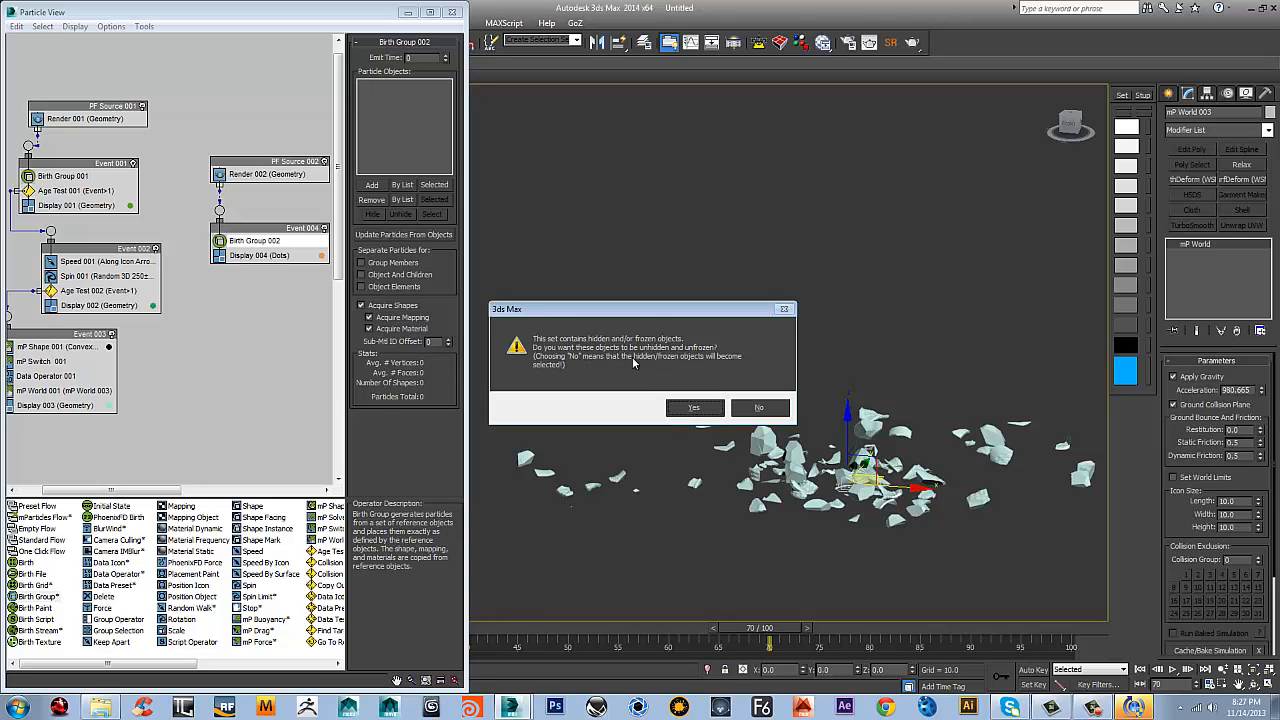
click(693, 409)
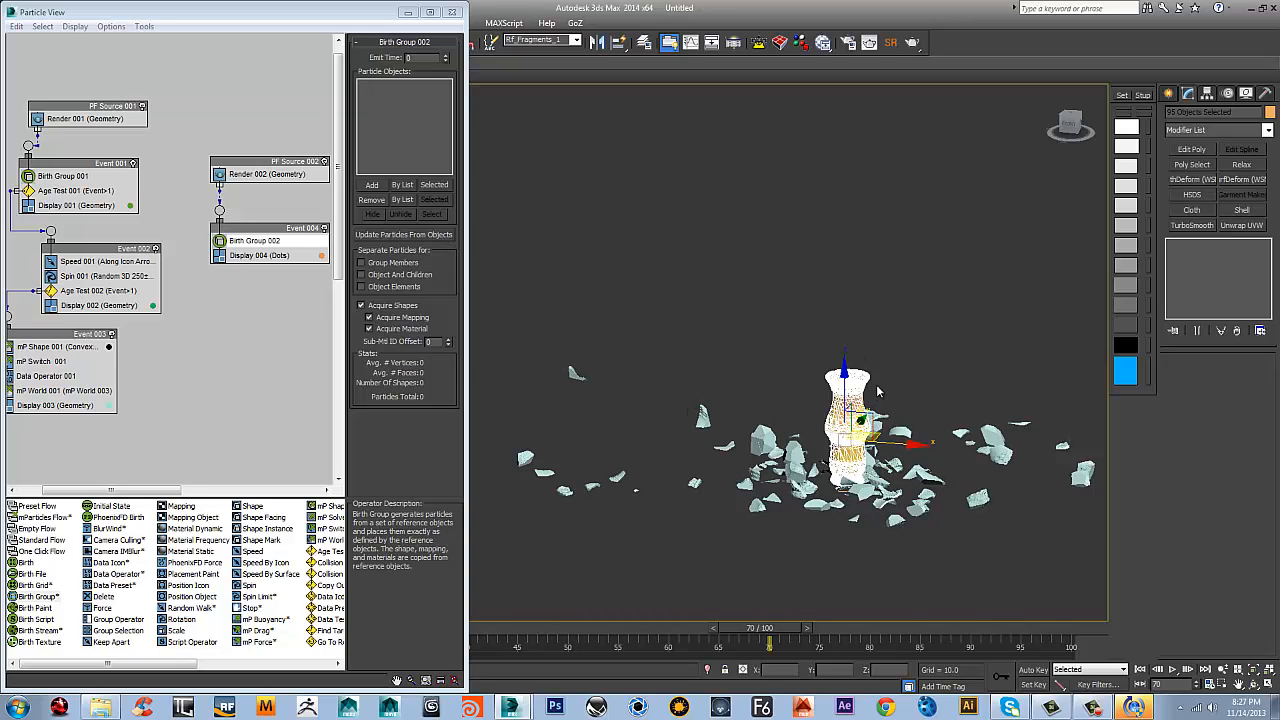
Add the selected fragments to Birth Group 002's particle objects and hide the original fragment objects
scroll(876, 390, up, 5)
middle_drag(876, 384, 869, 289)
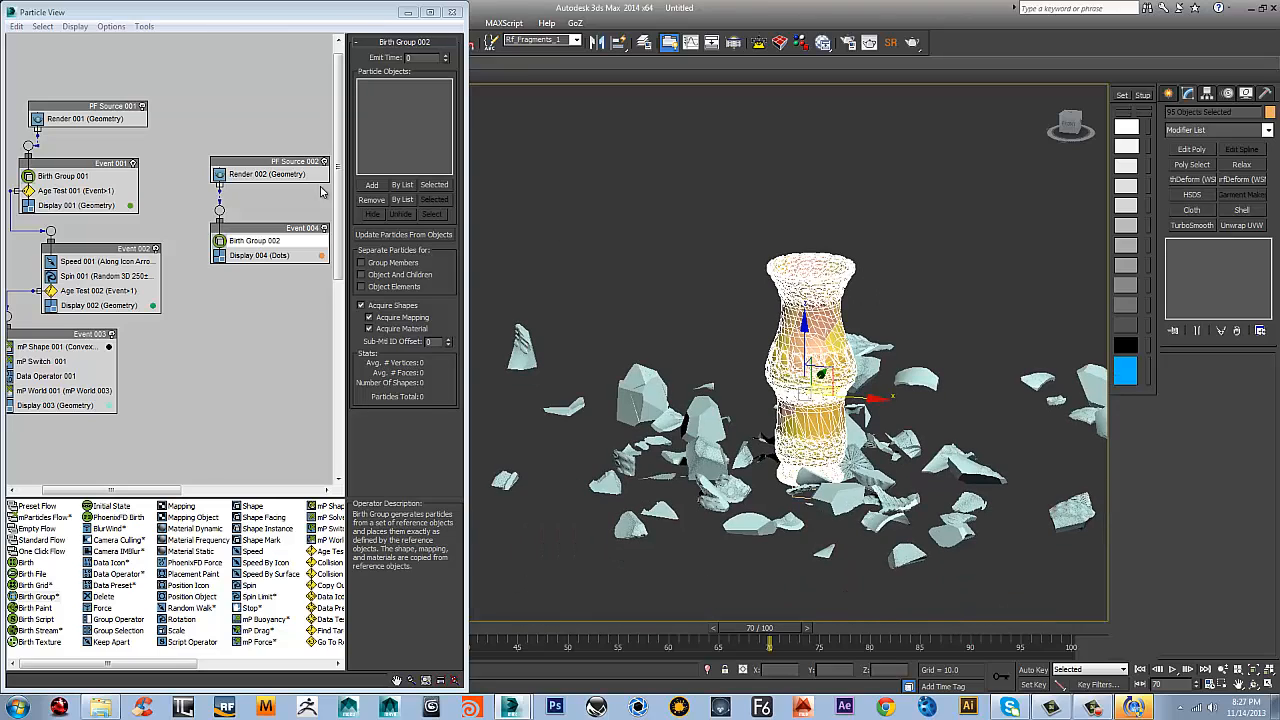
click(379, 187)
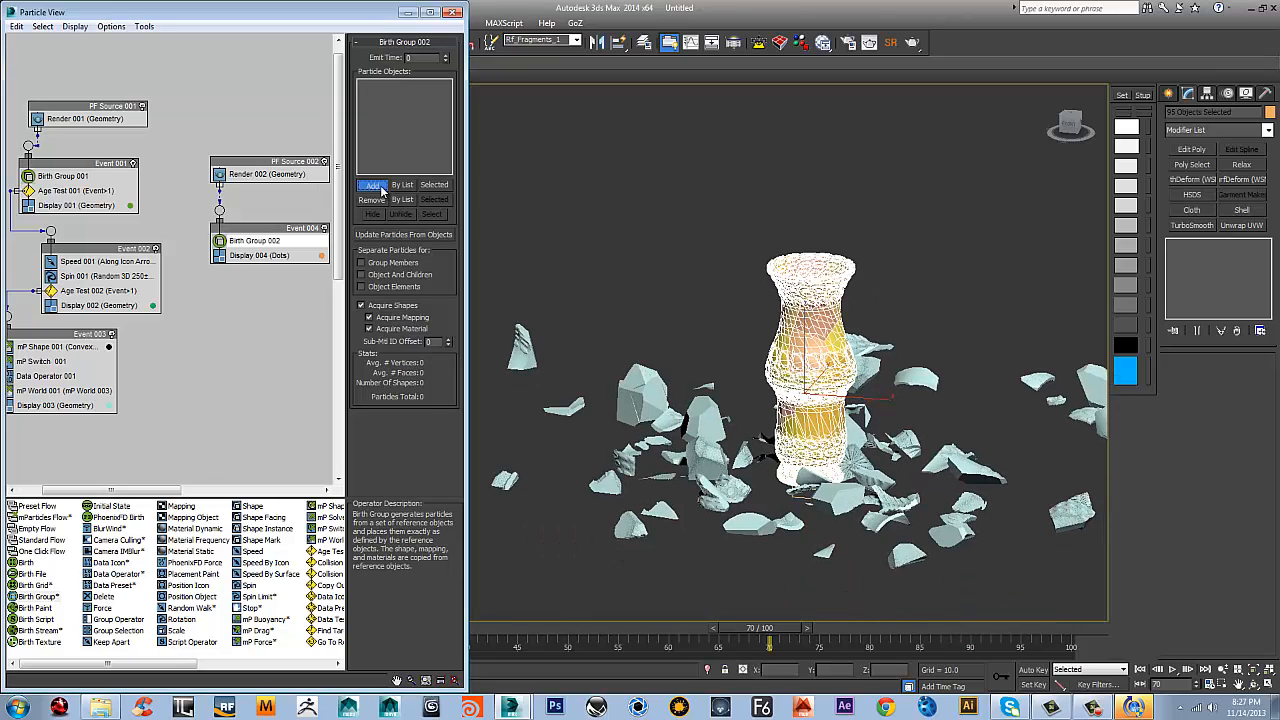
click(445, 187)
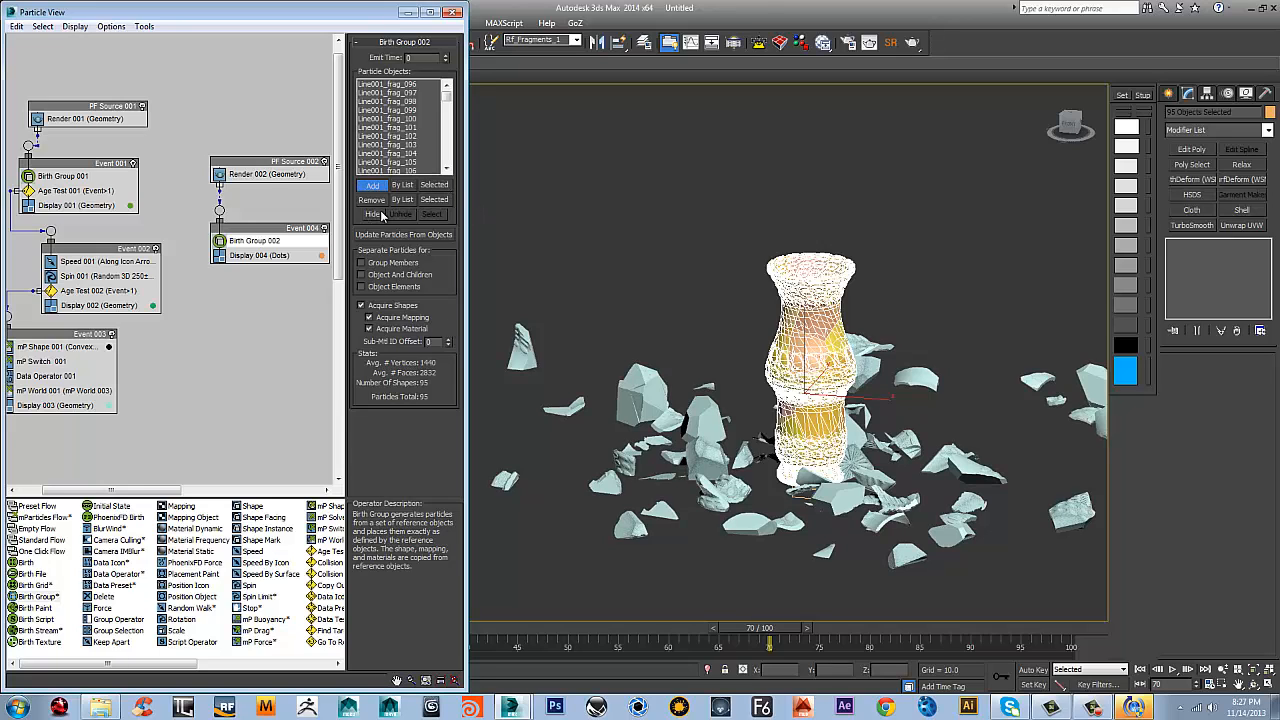
click(377, 215)
Unhide only the original vase object Line001 by name
middle_drag(793, 215, 750, 267)
right_click(767, 218)
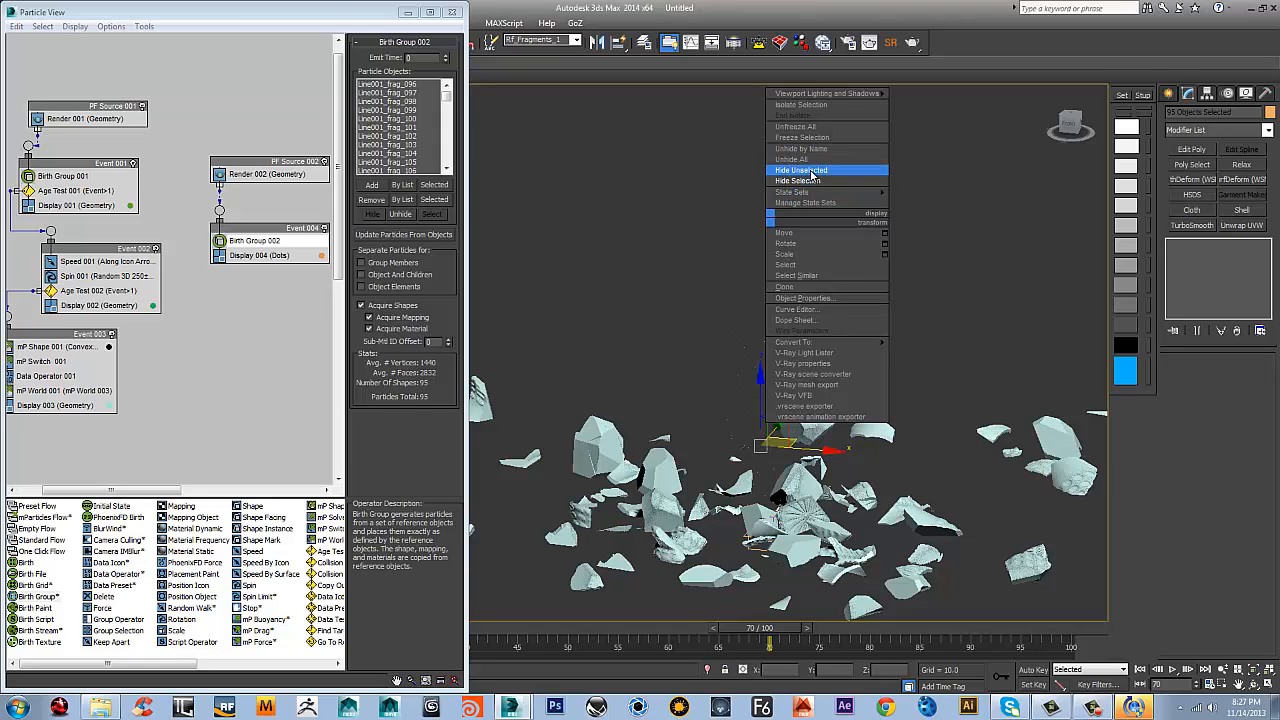
click(815, 147)
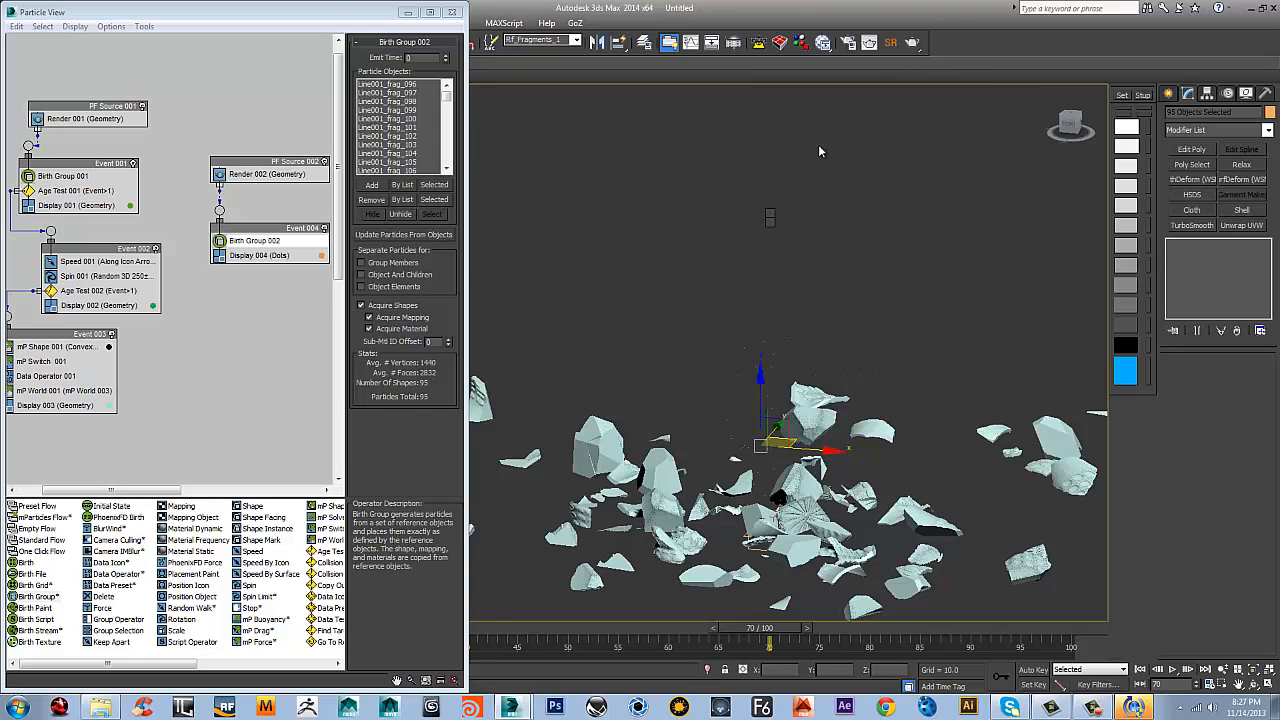
click(217, 347)
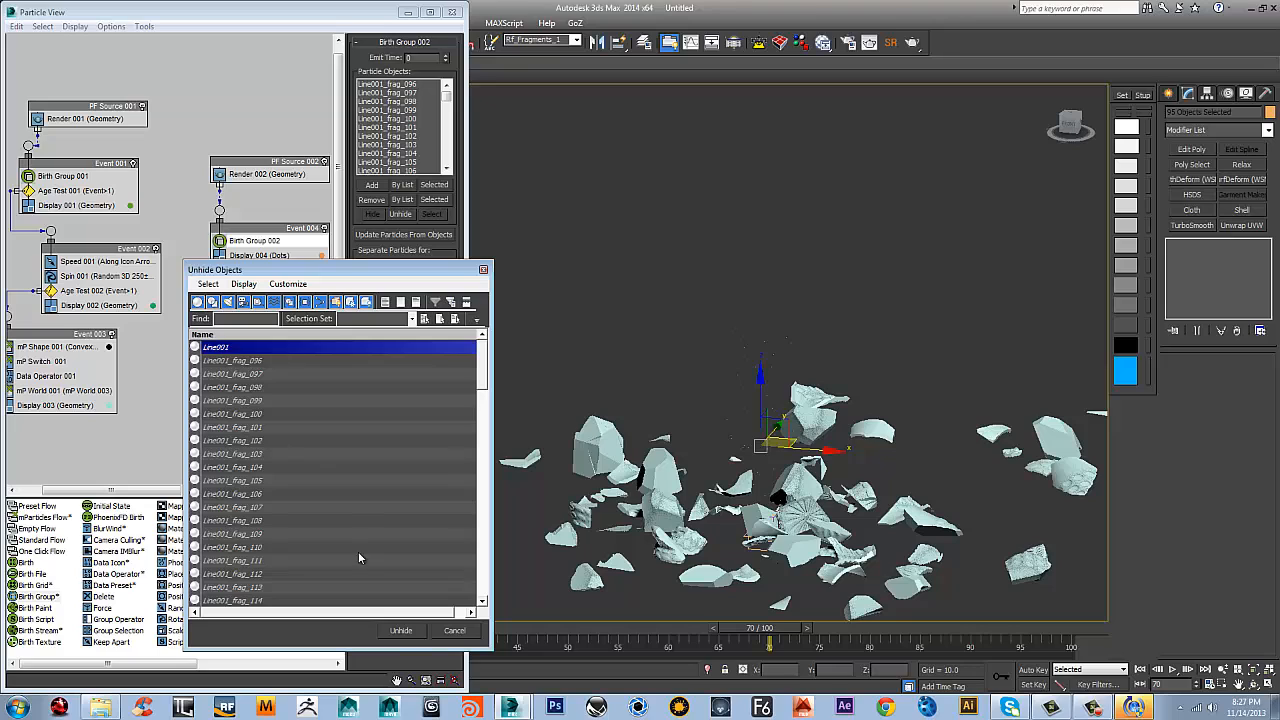
click(400, 631)
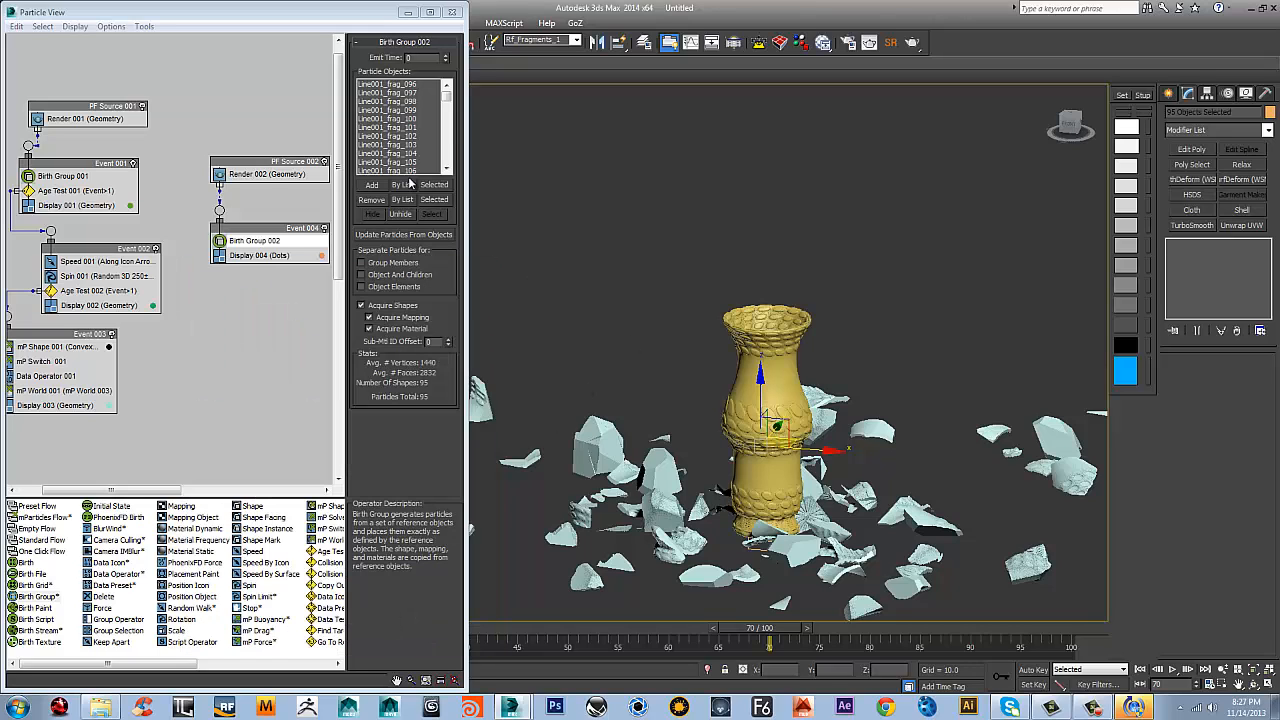
drag(449, 103, 447, 158)
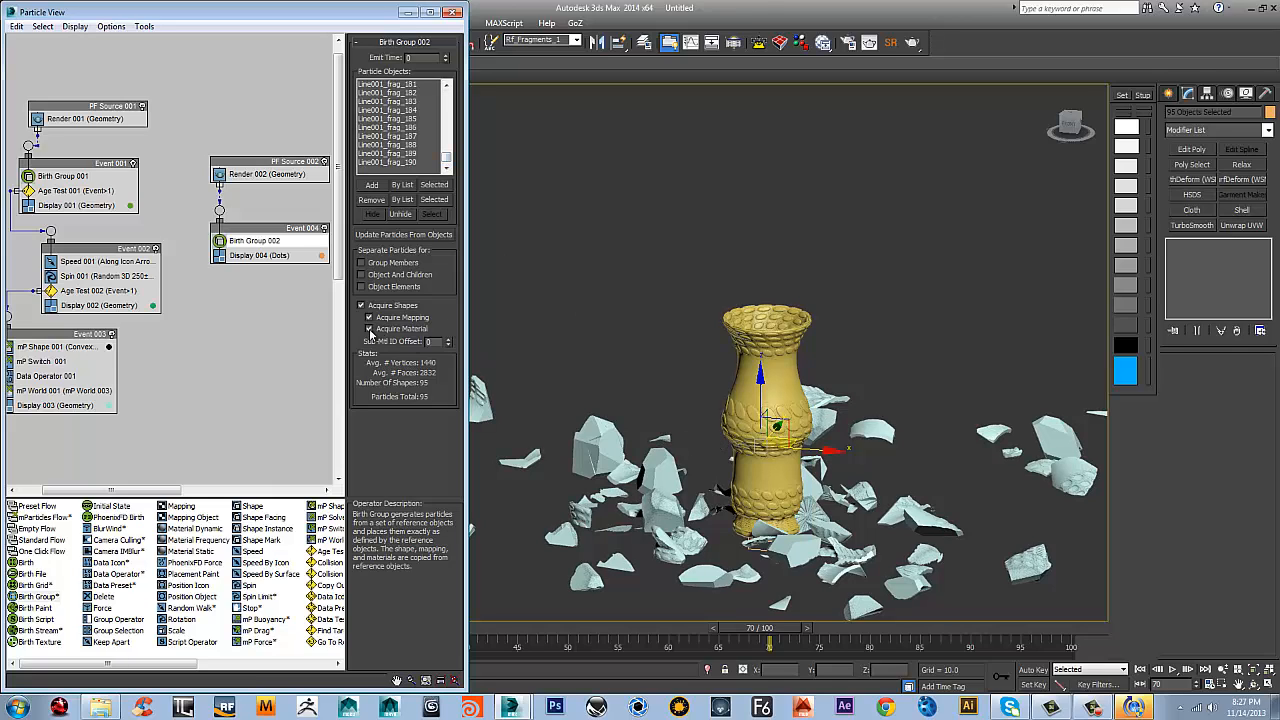
right_click(257, 254)
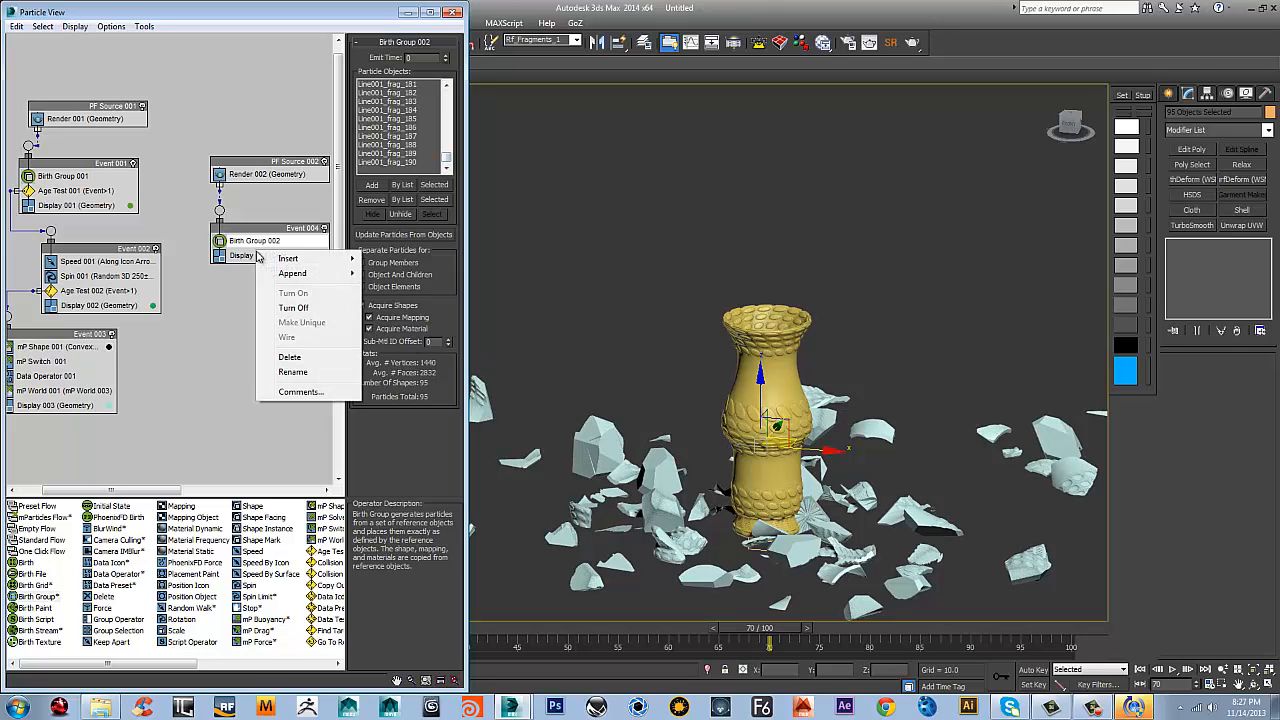
mouse_move(293, 273)
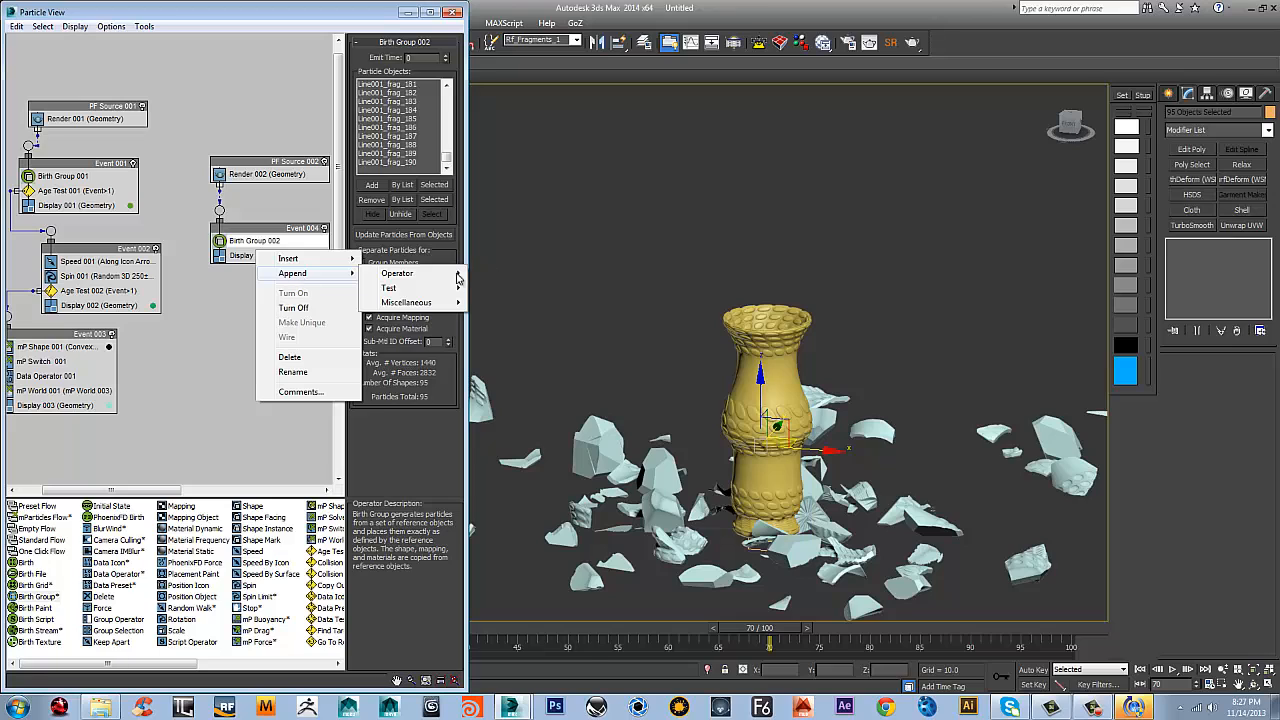
mouse_move(453, 277)
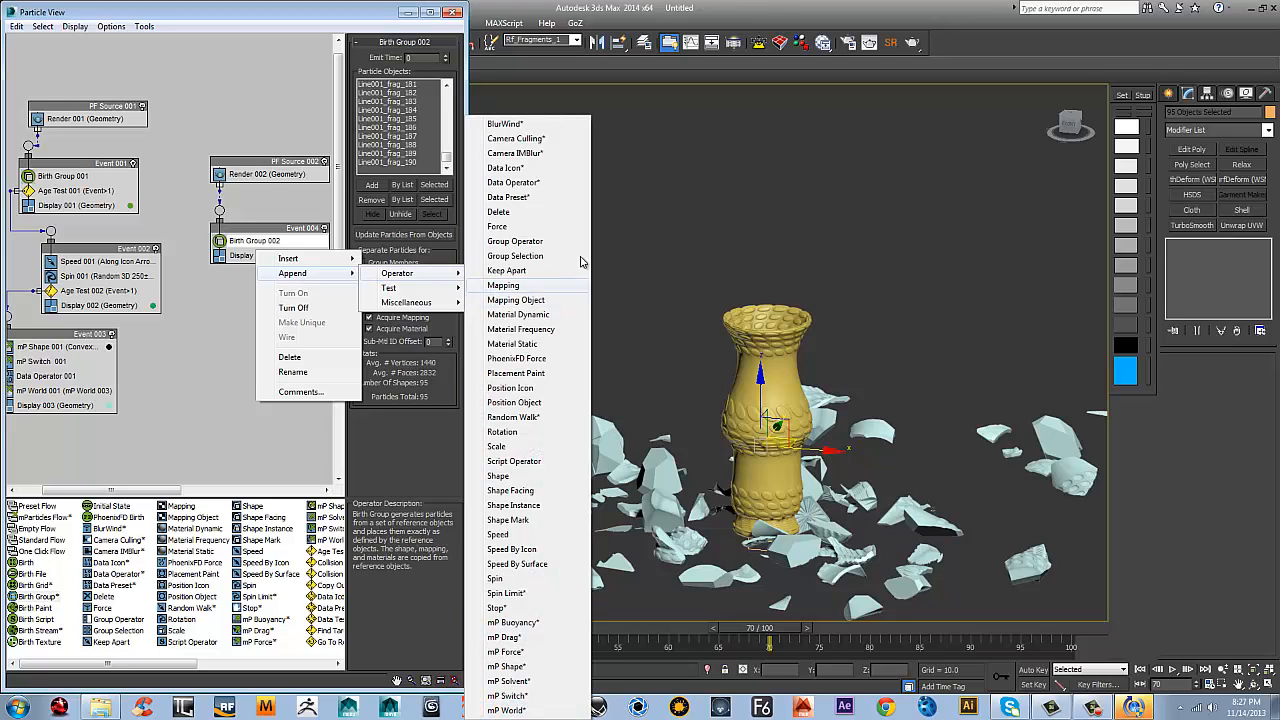
click(764, 218)
Switch the viewport to the Front view, turn on Auto Key and minimize Particle View
key(f)
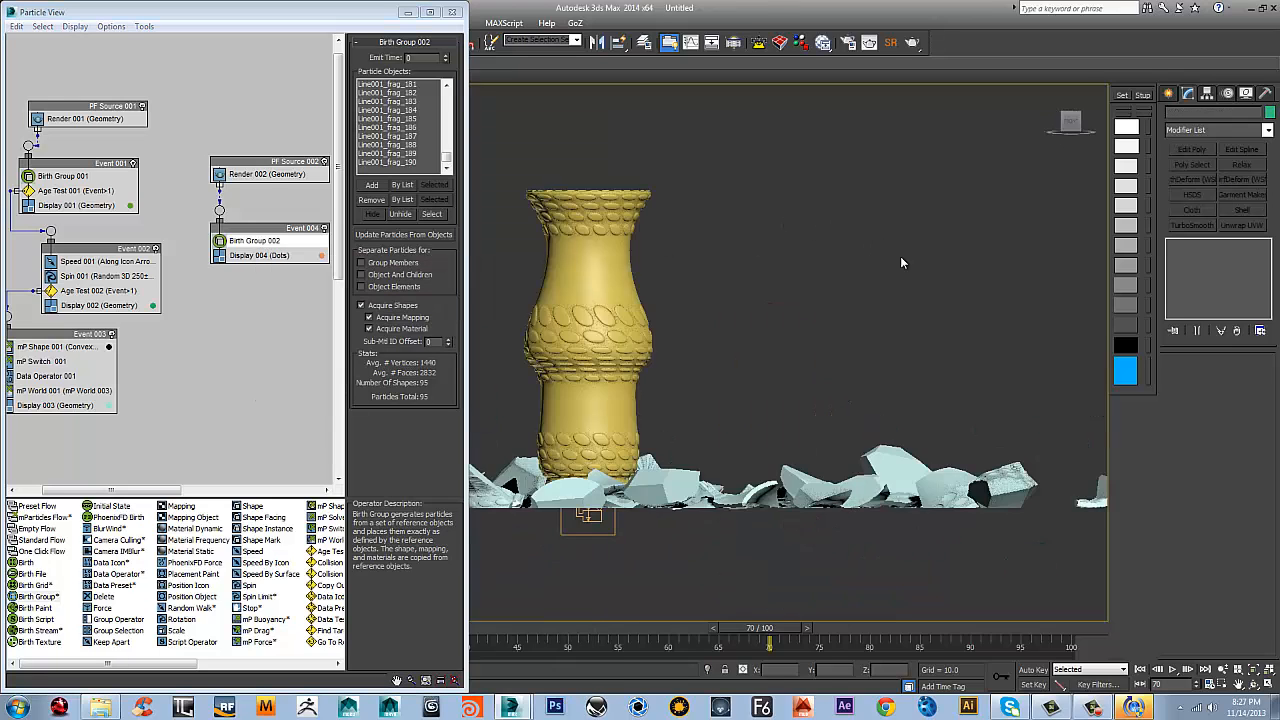
scroll(757, 326, down, 5)
middle_drag(705, 330, 785, 341)
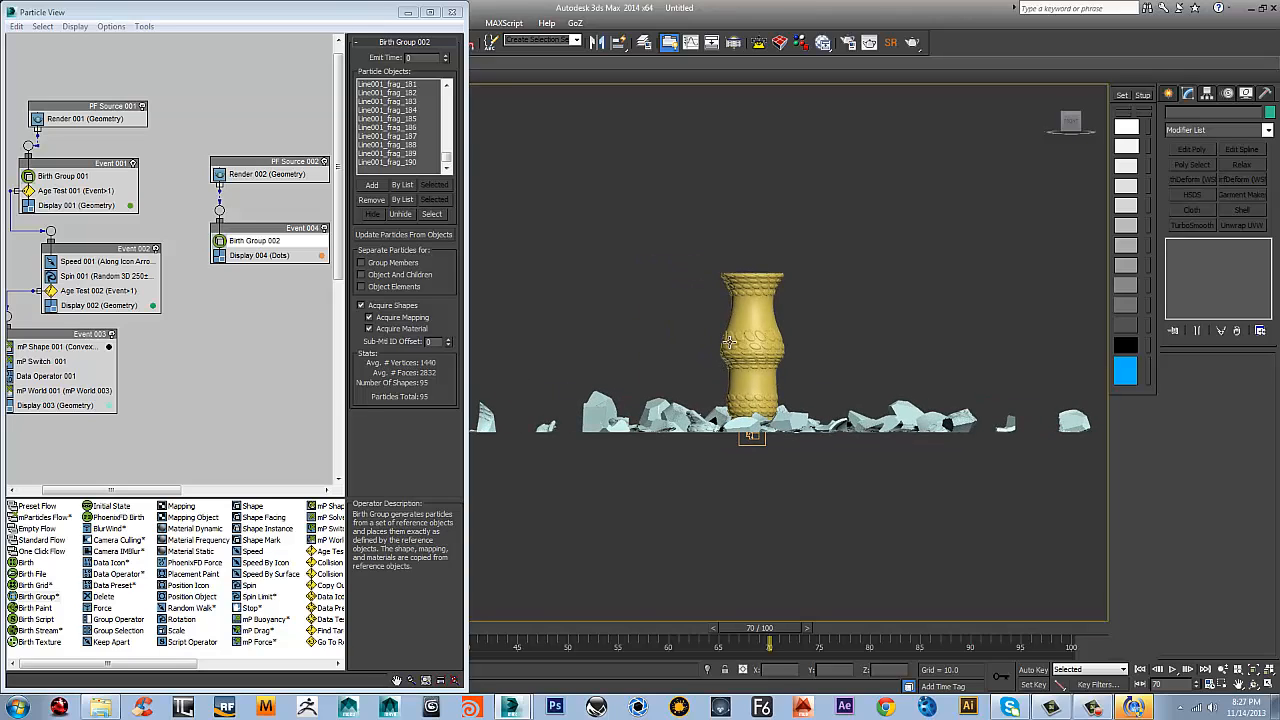
key(n)
click(408, 12)
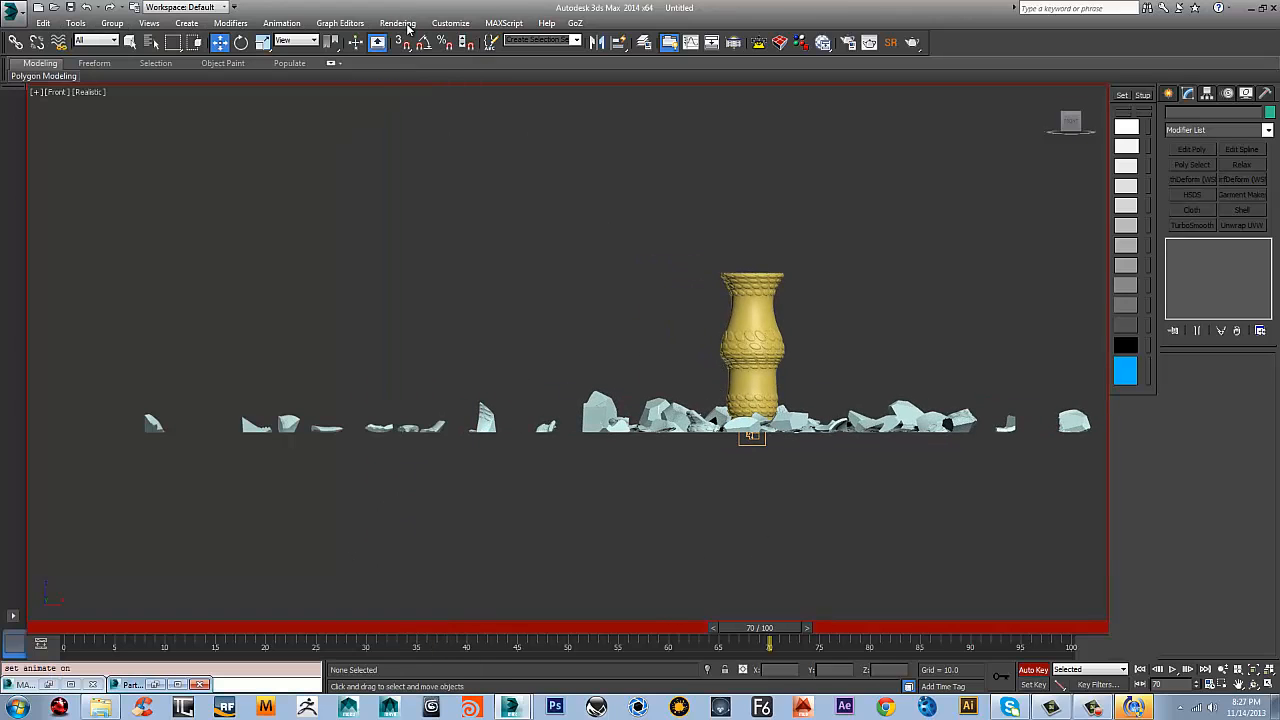
middle_drag(783, 345, 743, 357)
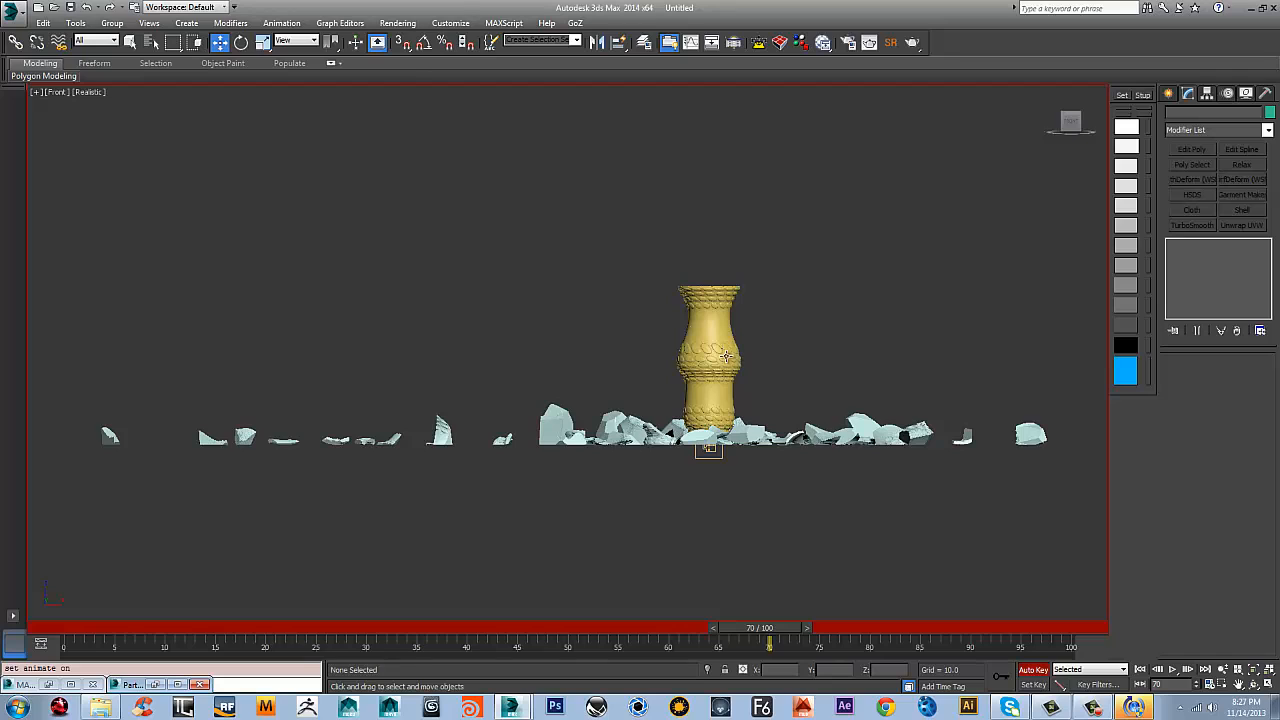
Turn off PF Source 001 and PF Source 002 in Particle View, and close Particle View
key(6)
click(142, 106)
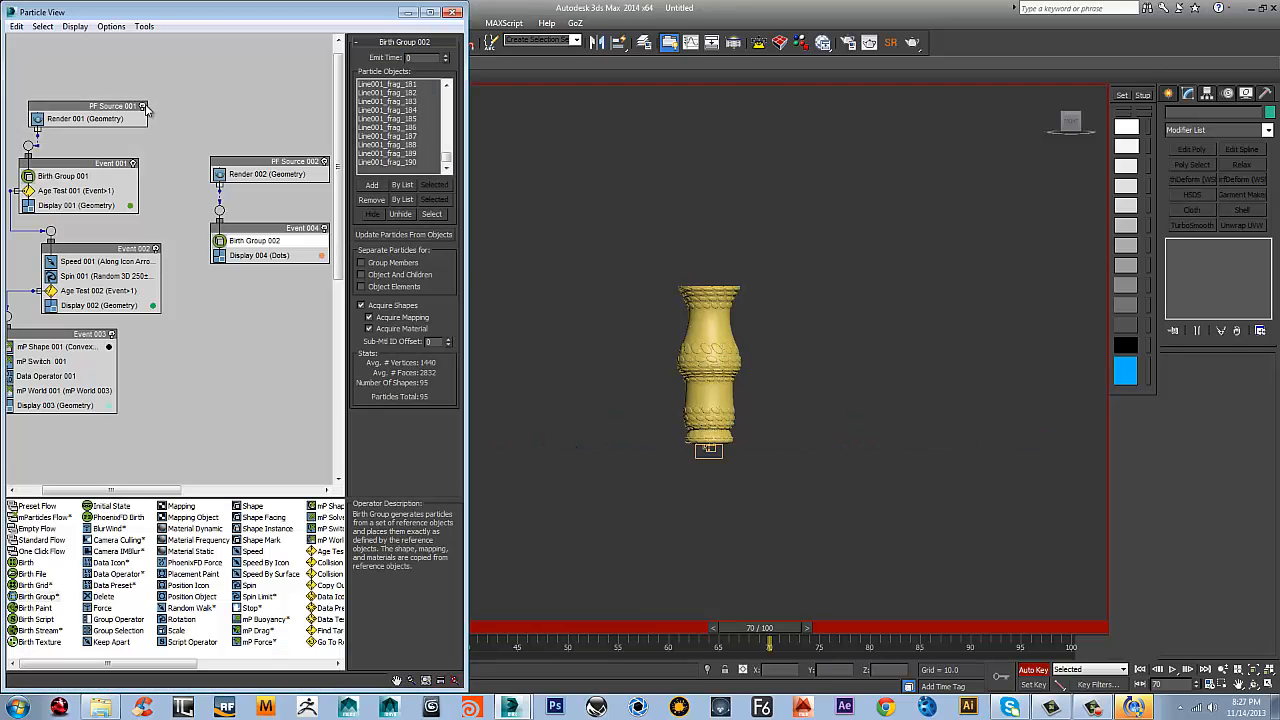
click(323, 162)
scroll(706, 437, up, 3)
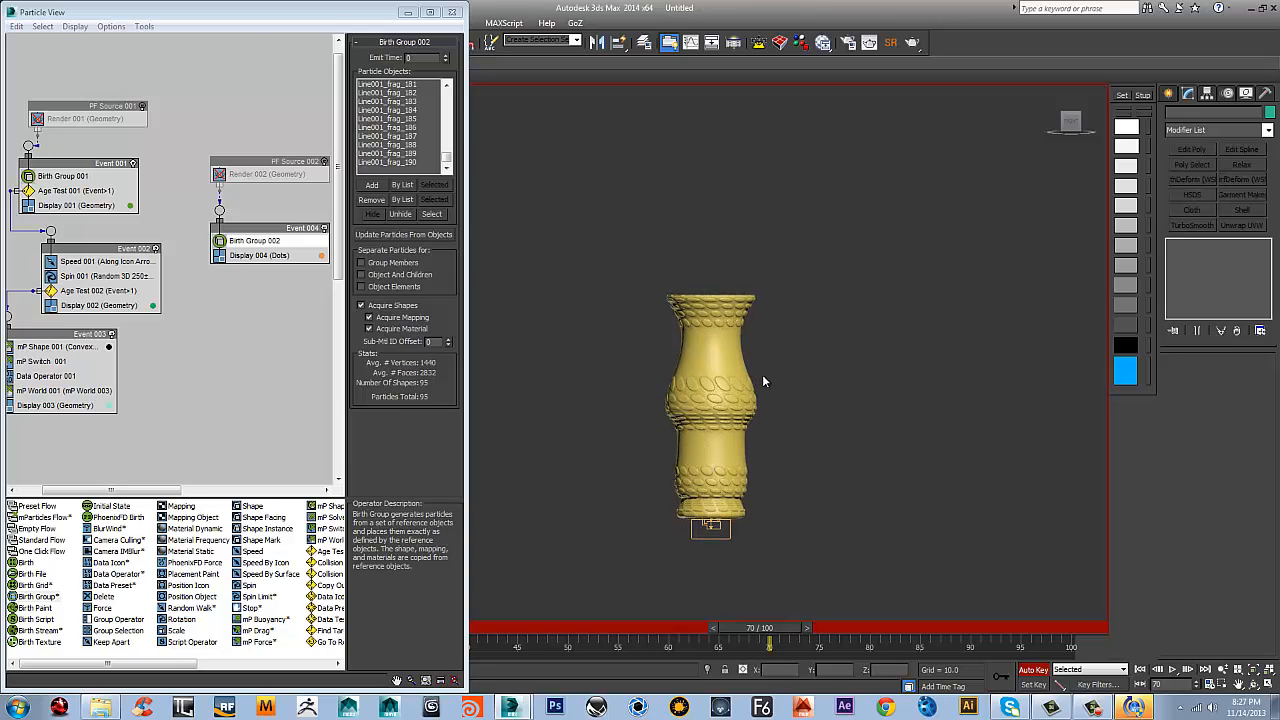
key(6)
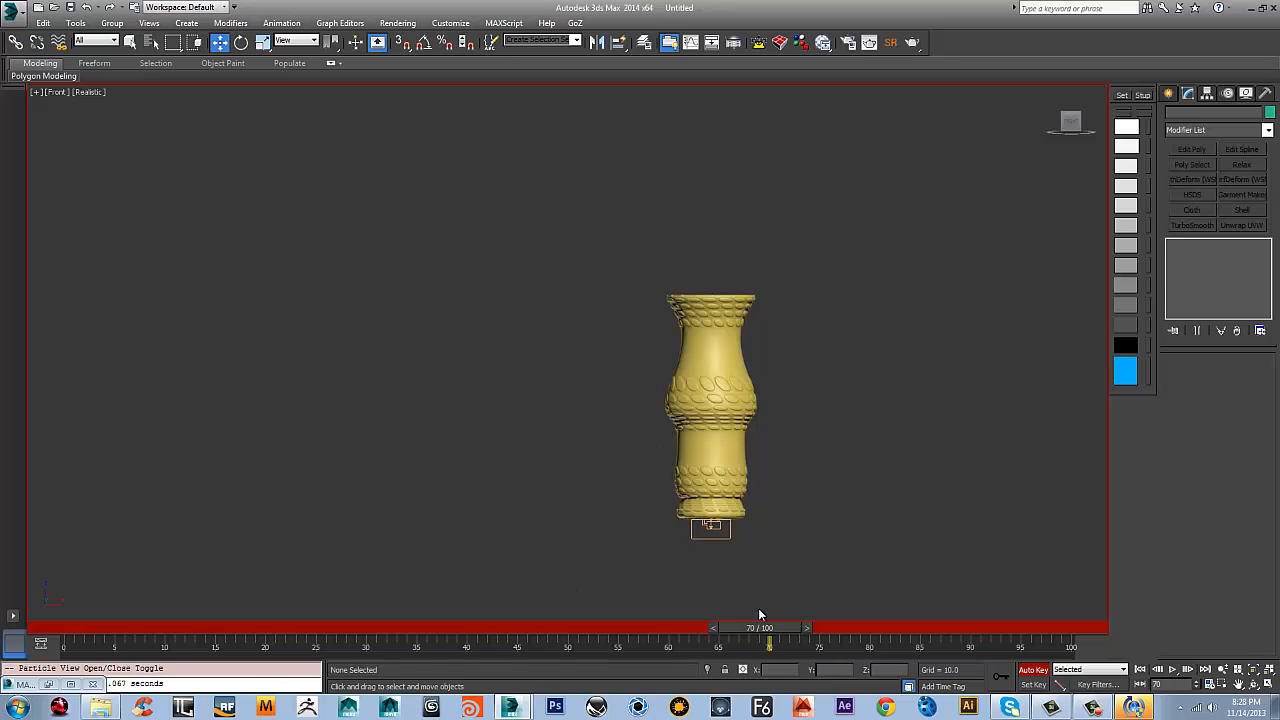
At frame 15, tumble the vase with several free moves and rotations, bringing it to about X -67, Z 10
drag(755, 630, 221, 650)
key(w)
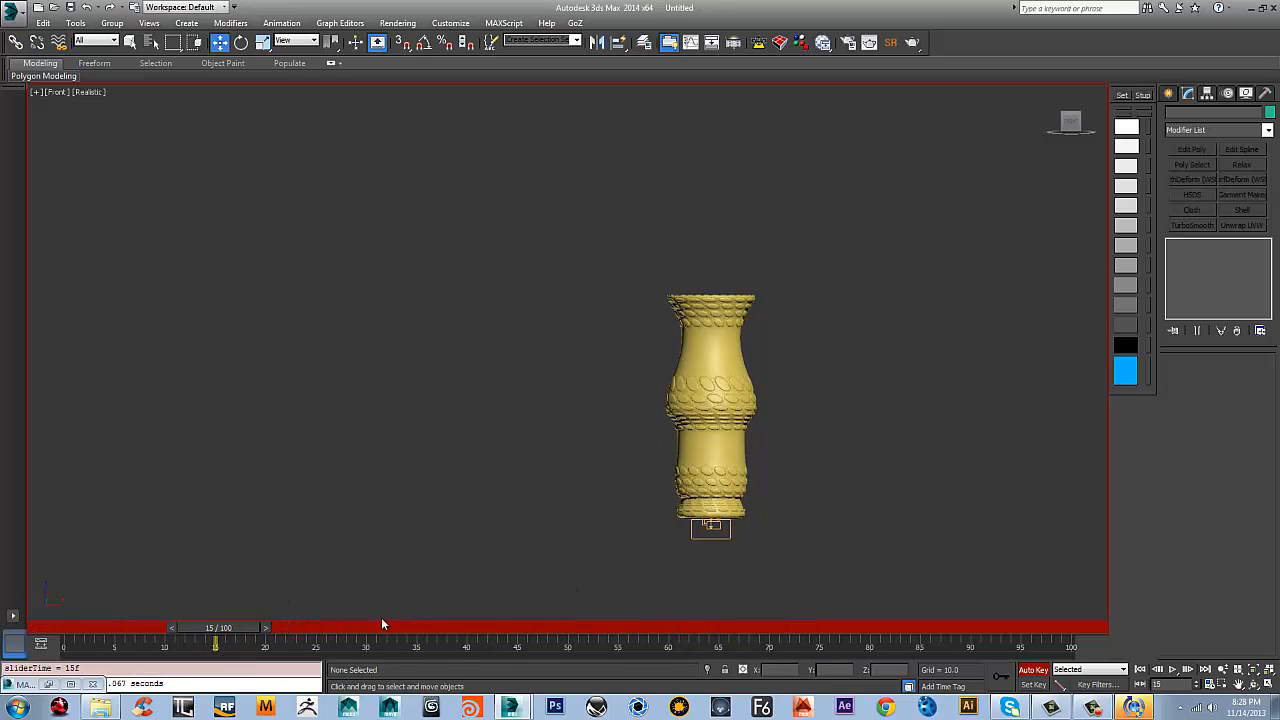
click(726, 401)
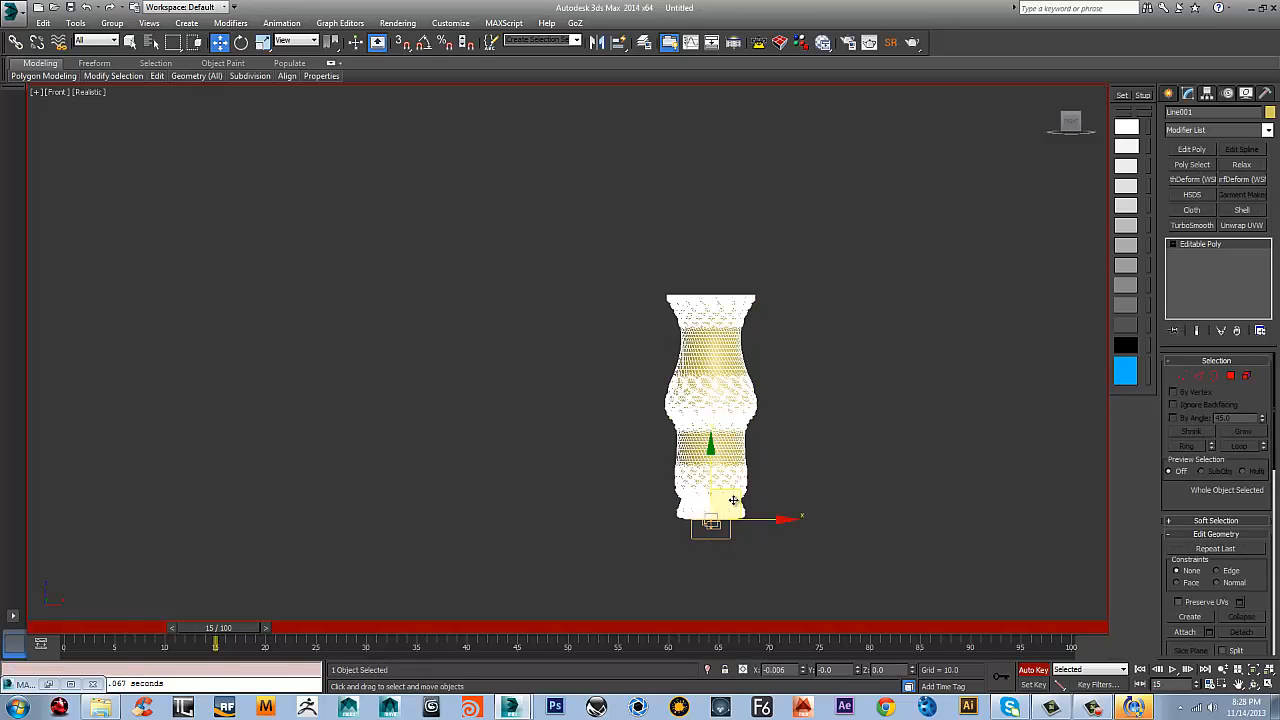
drag(733, 500, 707, 421)
key(e)
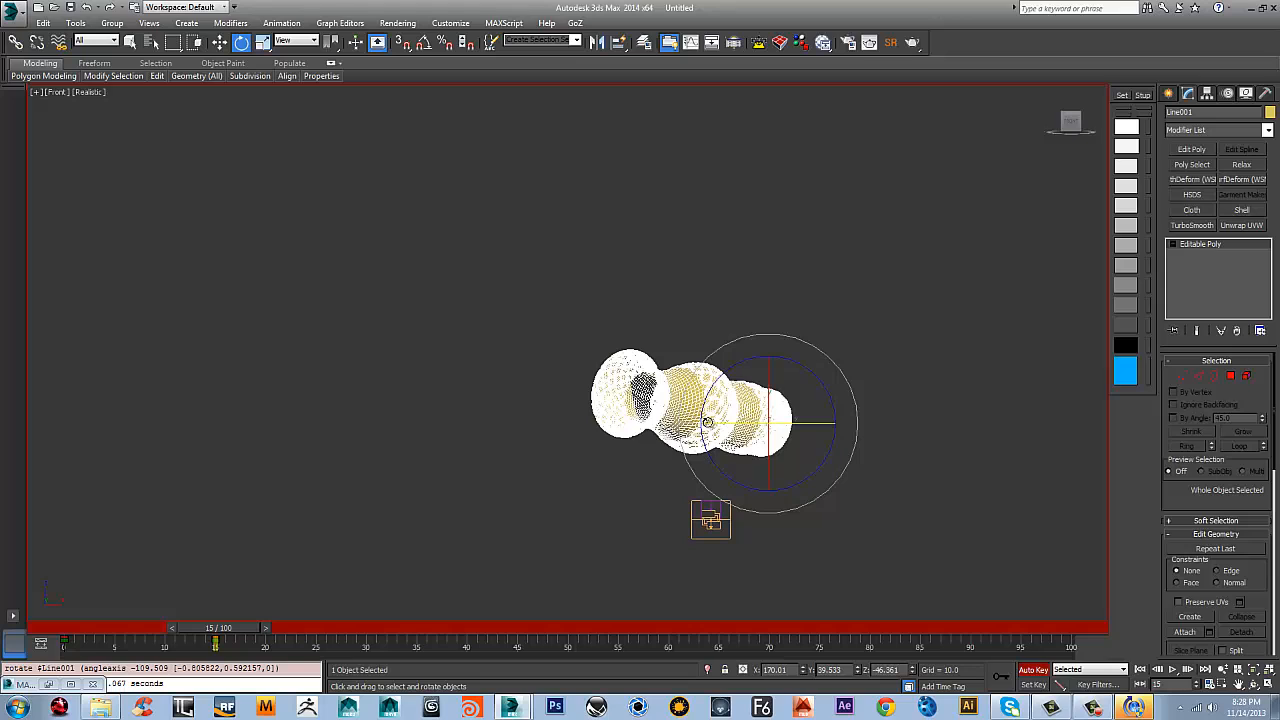
key(w)
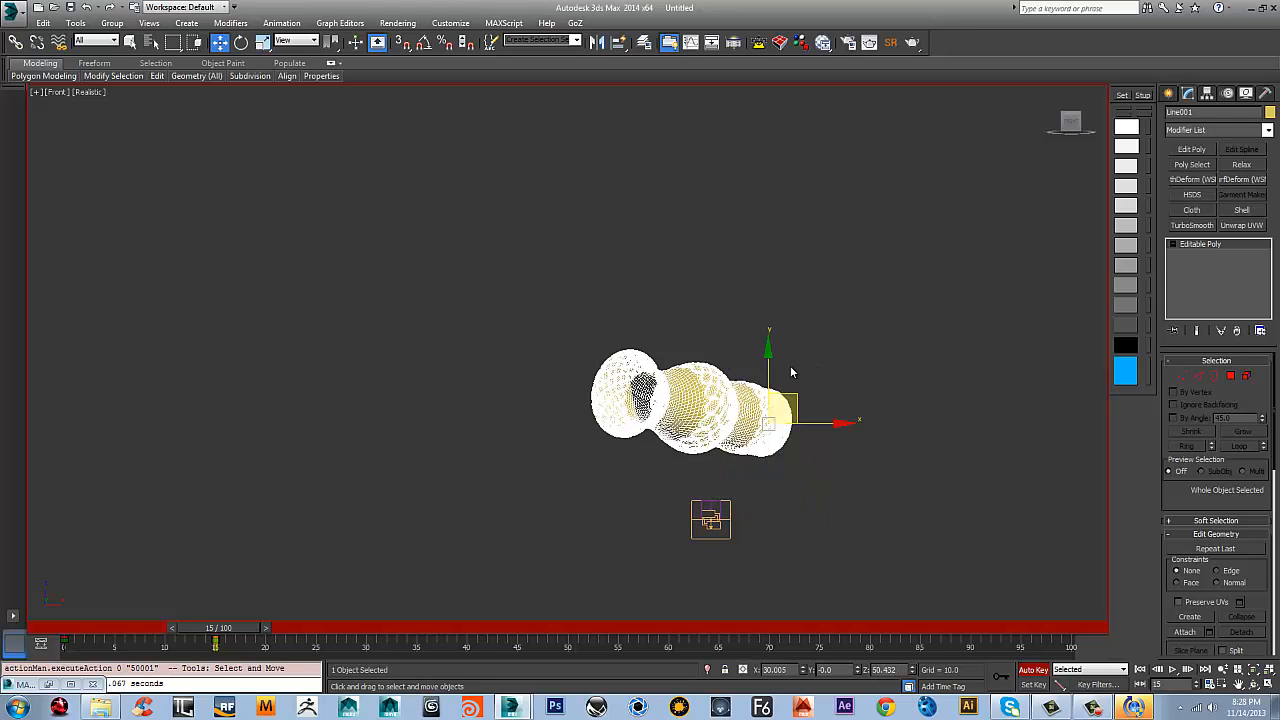
mouse_move(796, 391)
mouse_down()
mouse_move(777, 312)
mouse_move(685, 309)
mouse_move(625, 360)
mouse_move(650, 432)
mouse_up()
key(e)
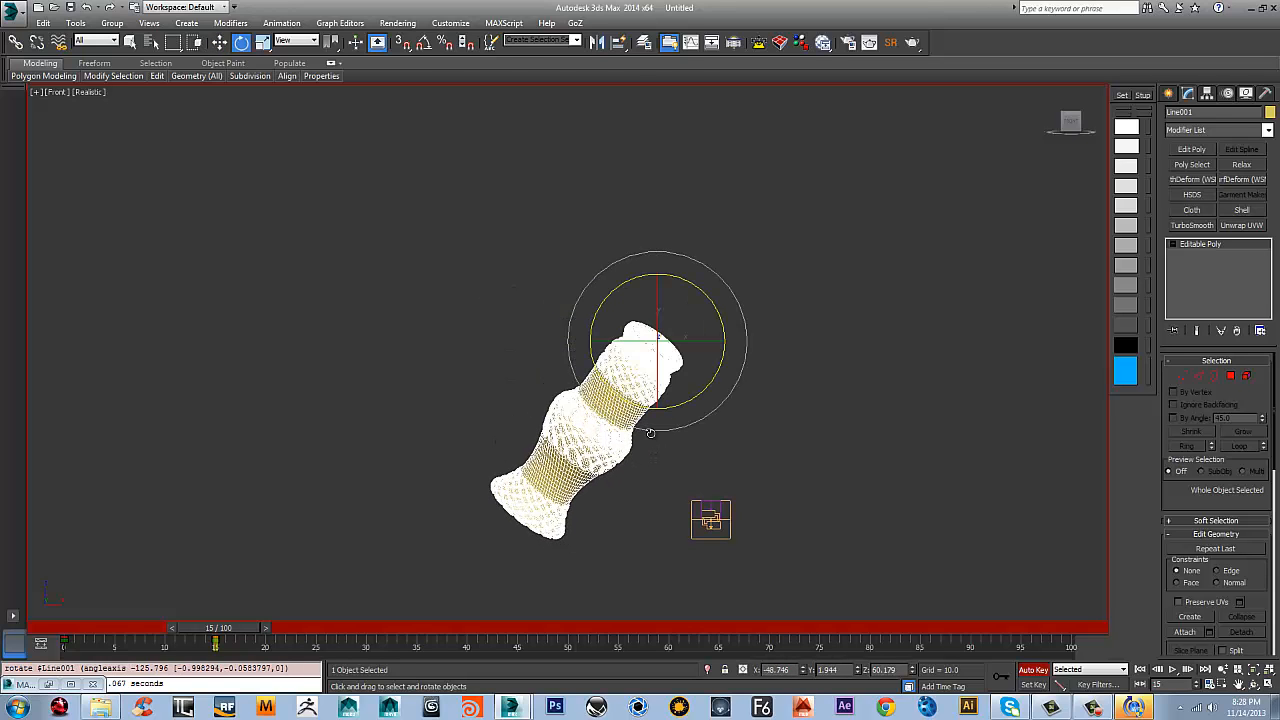
key(w)
drag(670, 332, 578, 670)
key(e)
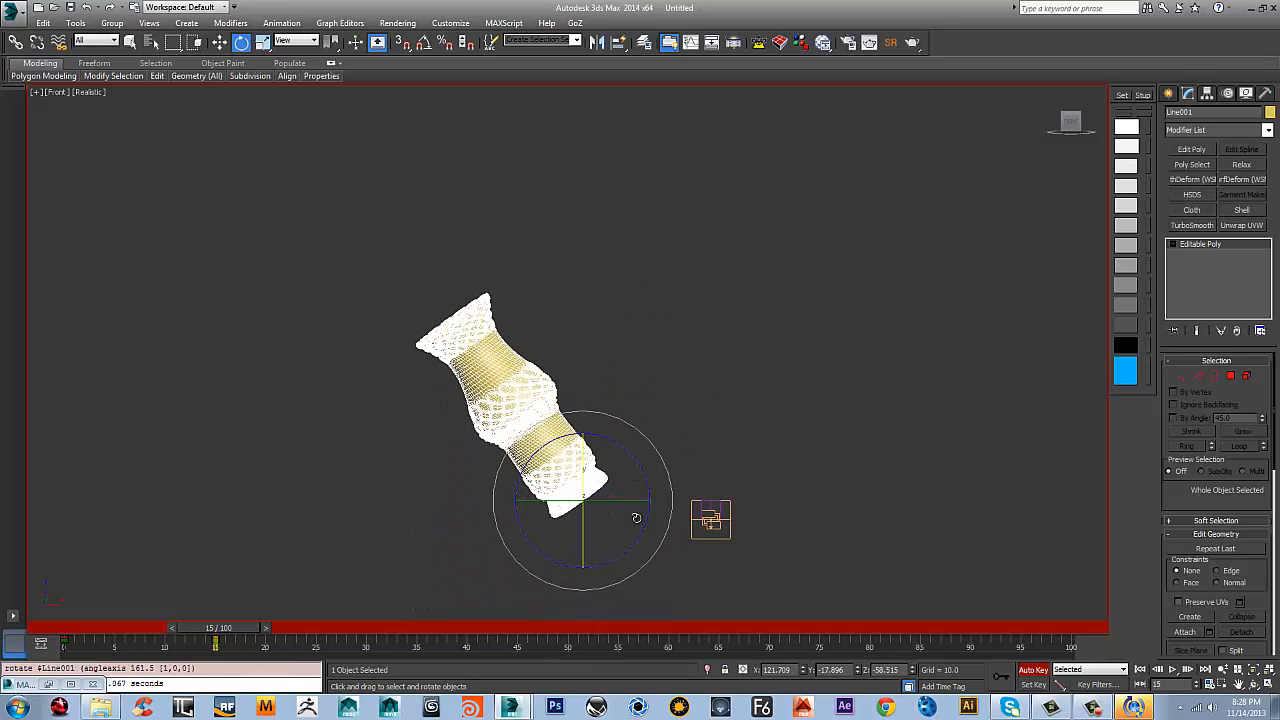
Reset the vase's absolute world X, Y and Z rotation to 0 in the Rotate Transform Type-In
key(F12)
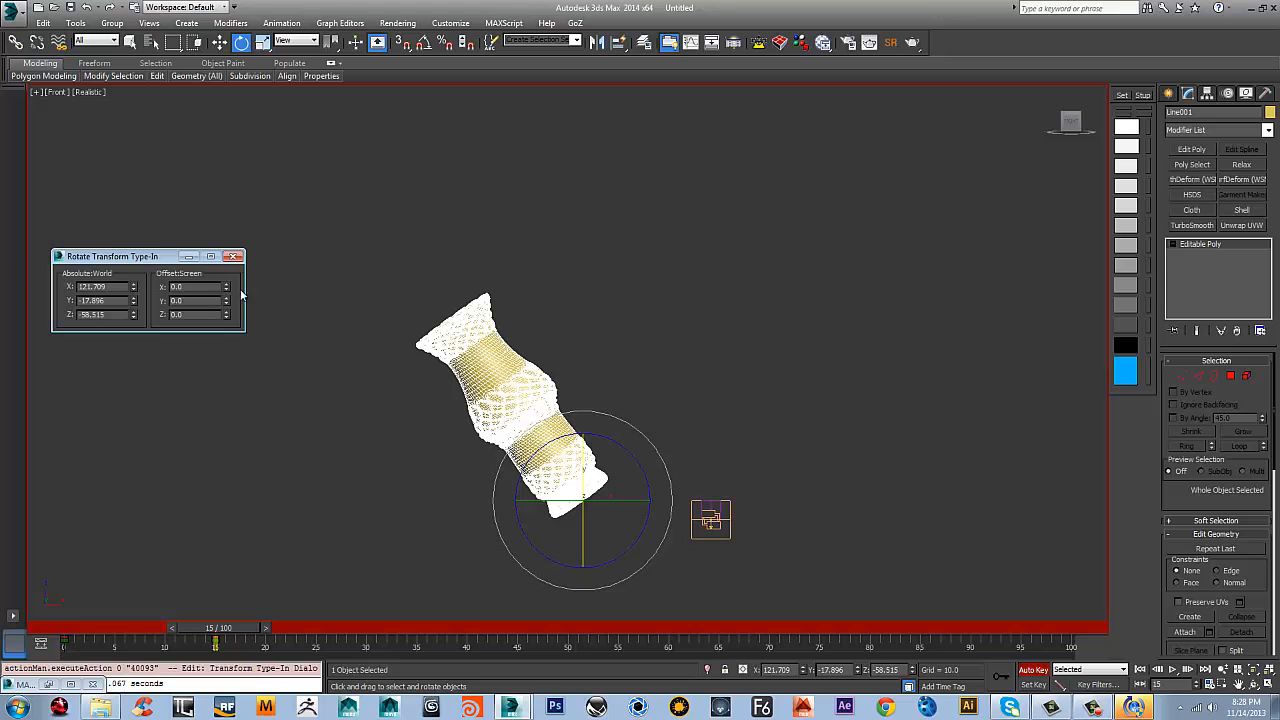
right_click(127, 283)
click(137, 259)
right_click(134, 286)
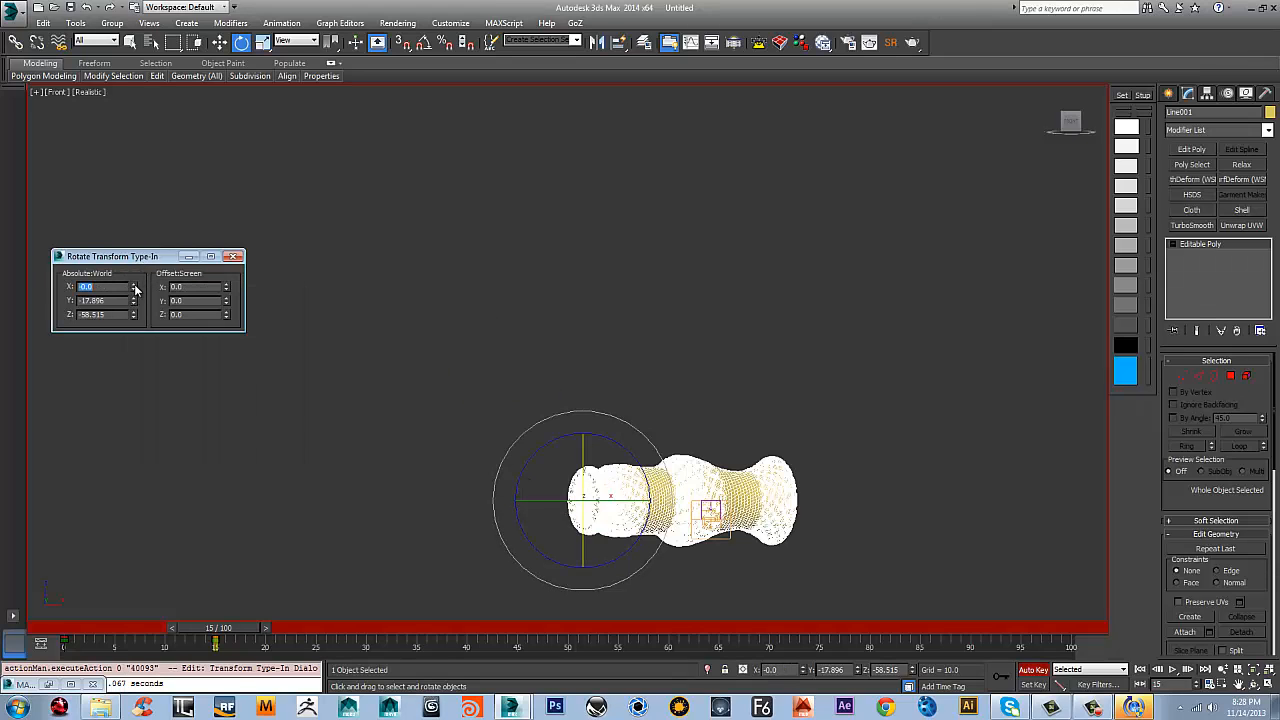
right_click(134, 300)
right_click(134, 314)
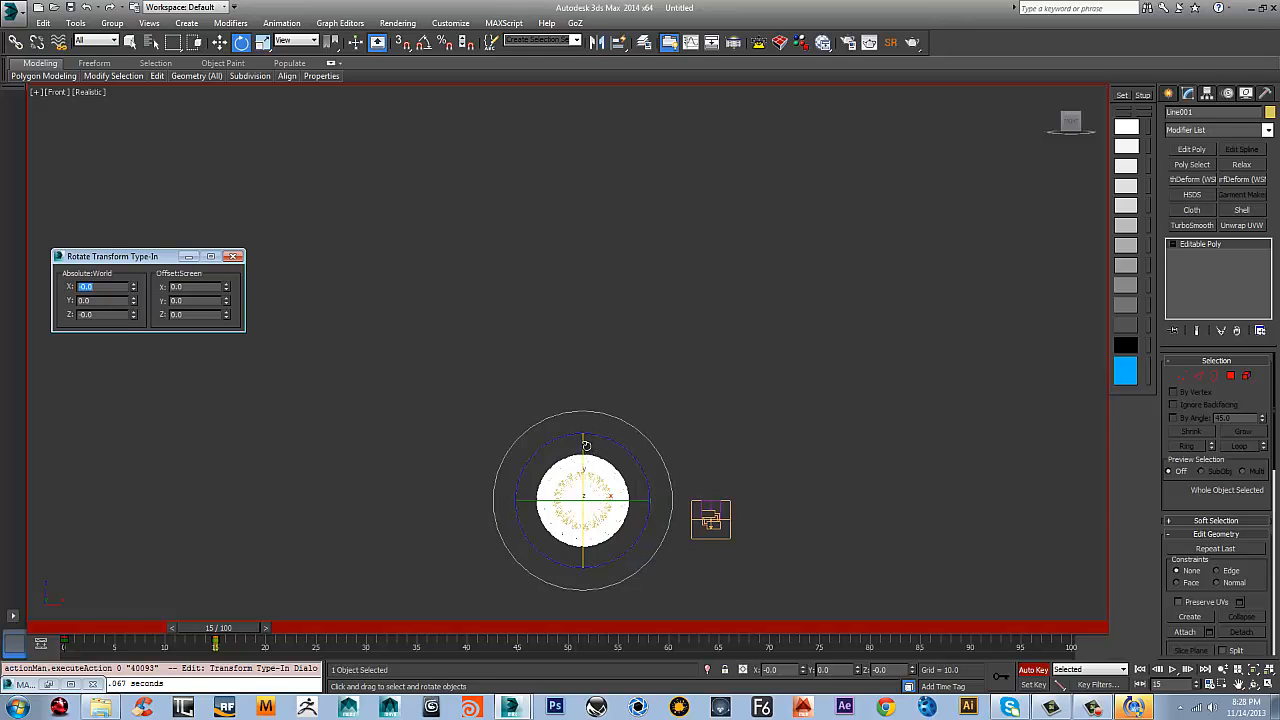
Stand the vase upright by rotating it 90 degrees about X with Angle Snap turned on
drag(584, 444, 580, 572)
key(ctrl+z)
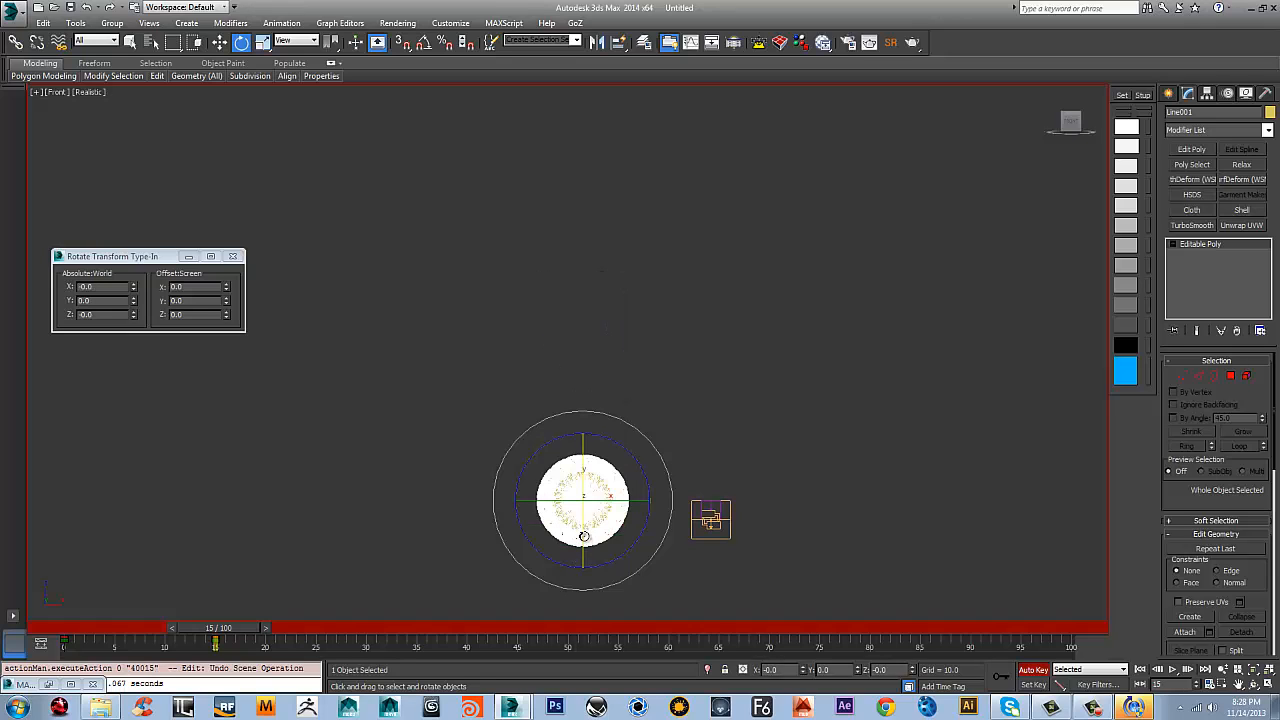
key(a)
drag(585, 441, 584, 504)
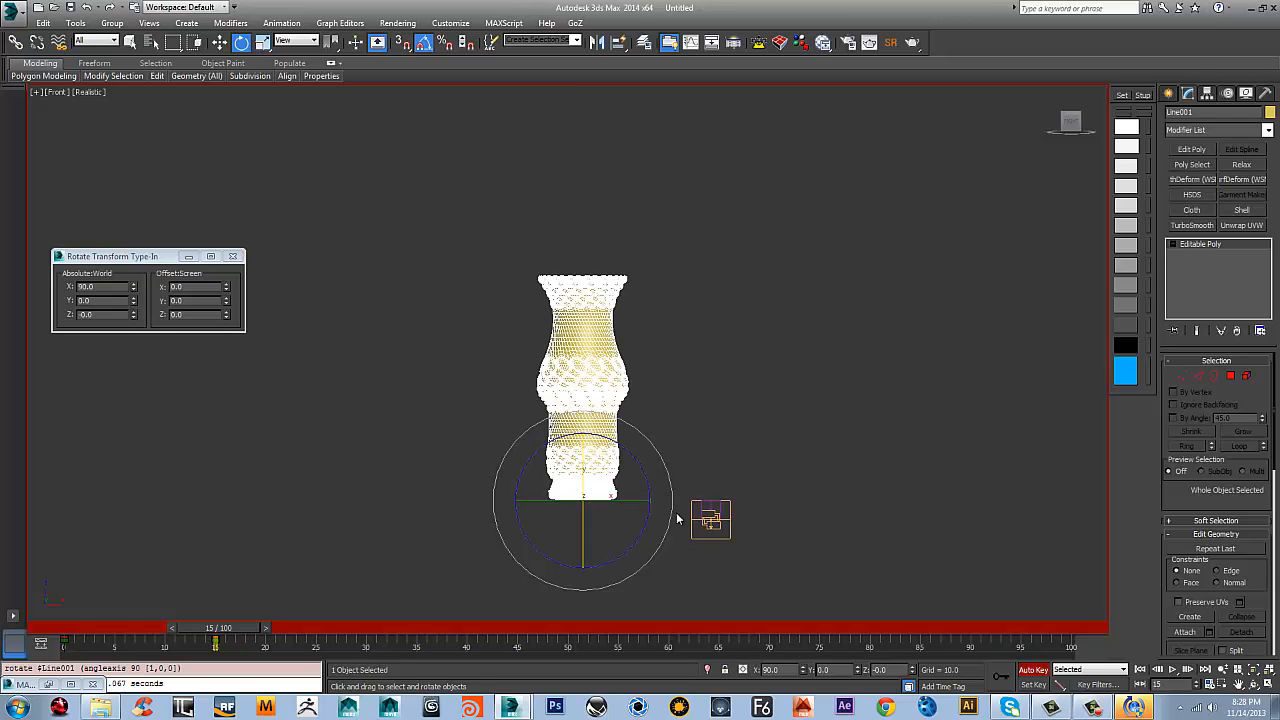
Show the grid and lower the vase's base onto the ground line, to about Z 0.2
key(g)
key(w)
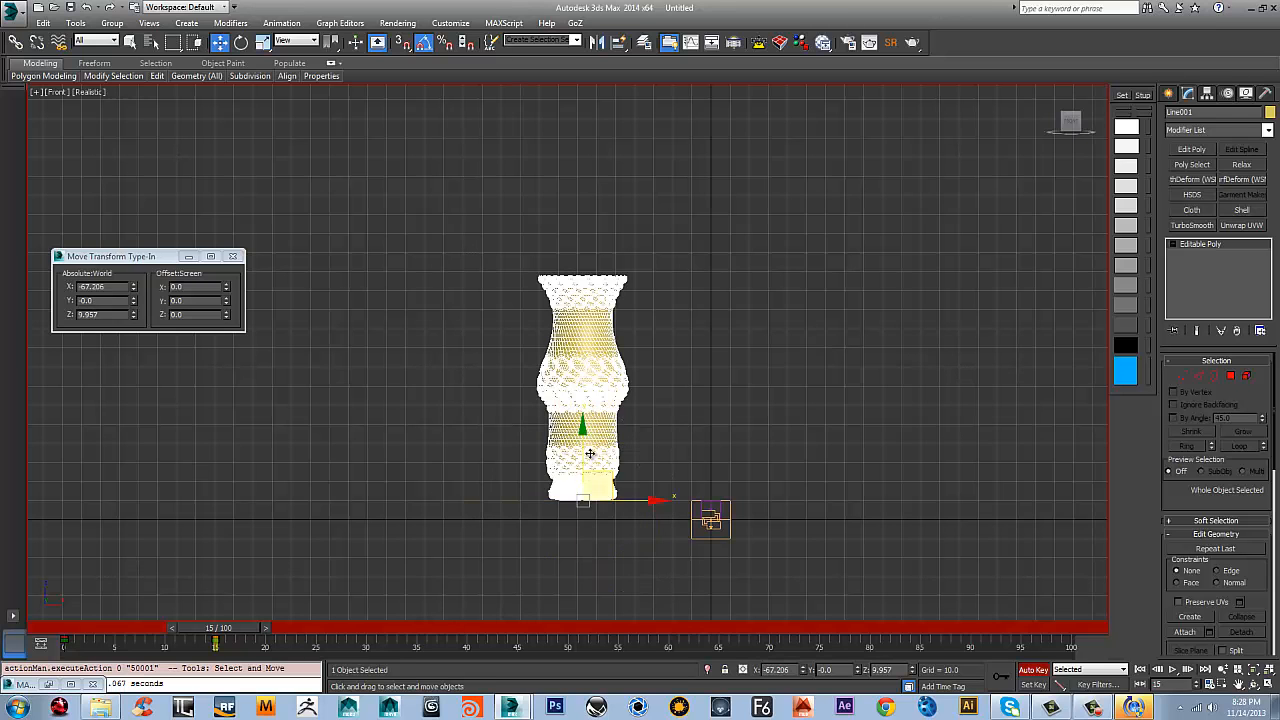
scroll(563, 560, up, 3)
drag(611, 368, 612, 404)
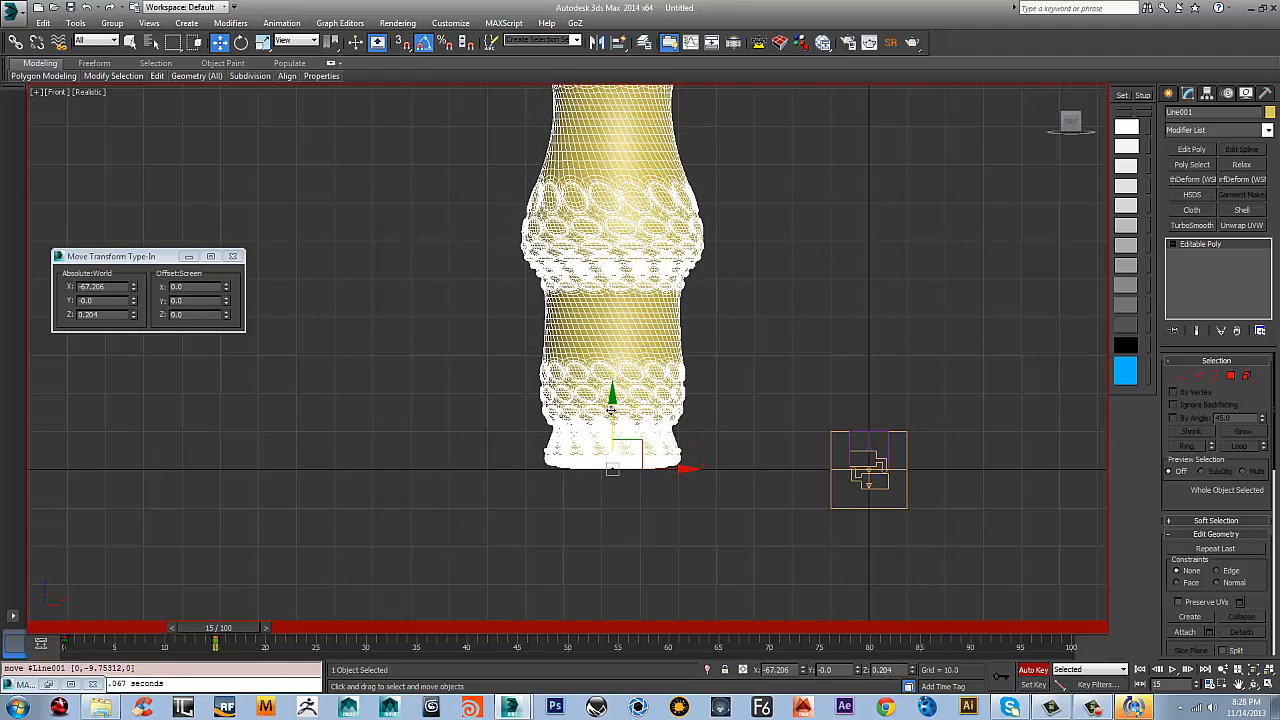
At frame 5, move the vase into the air up and to the side and tumble it with a free rotation
scroll(630, 495, down, 4)
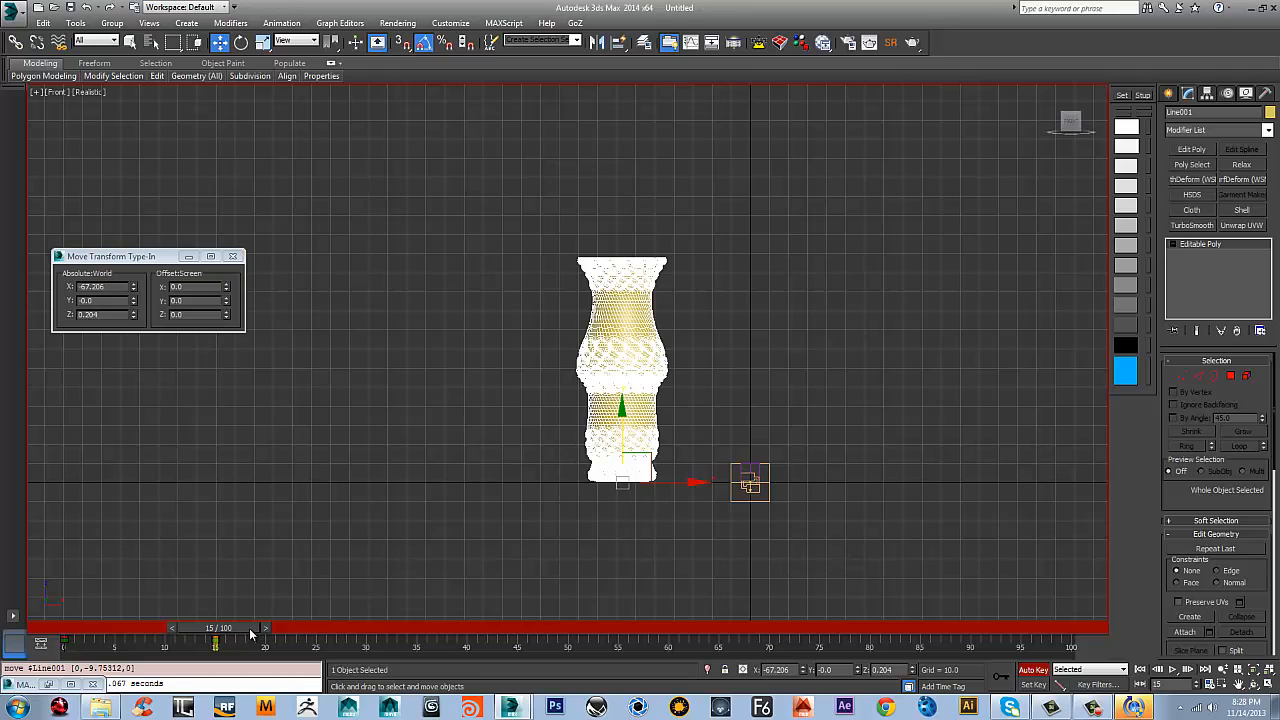
drag(250, 633, 35, 633)
drag(118, 638, 157, 638)
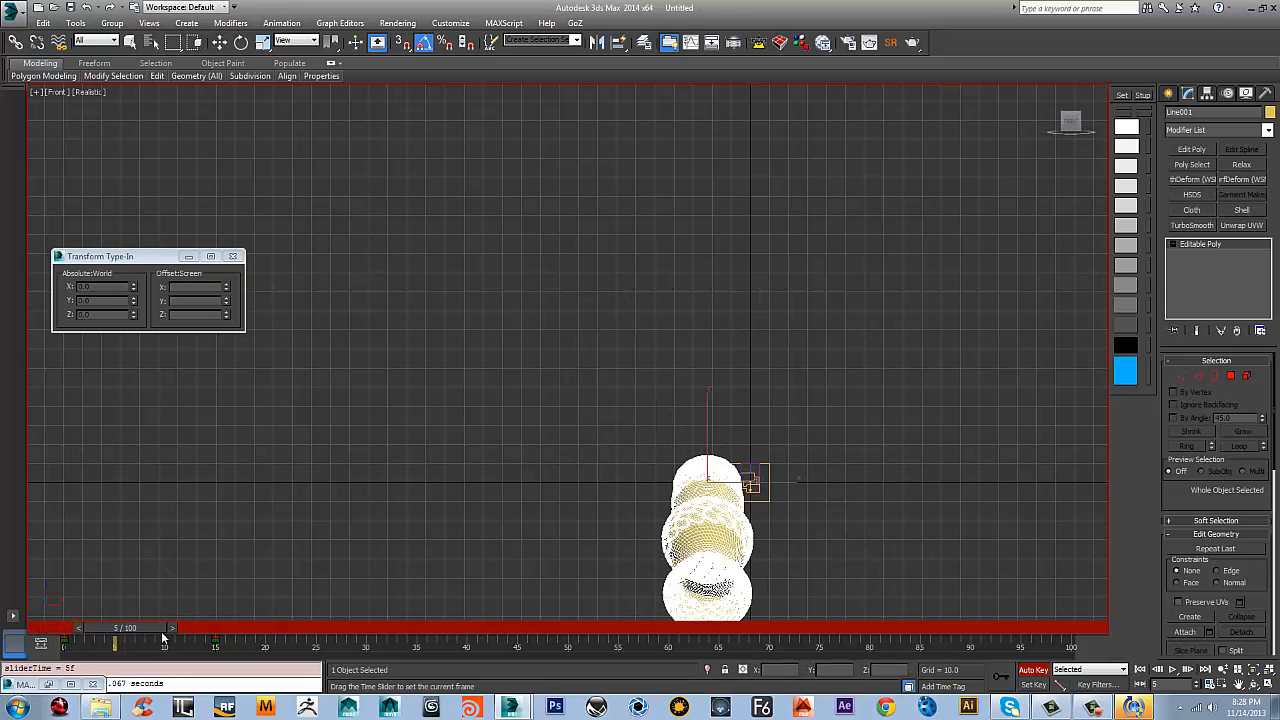
key(w)
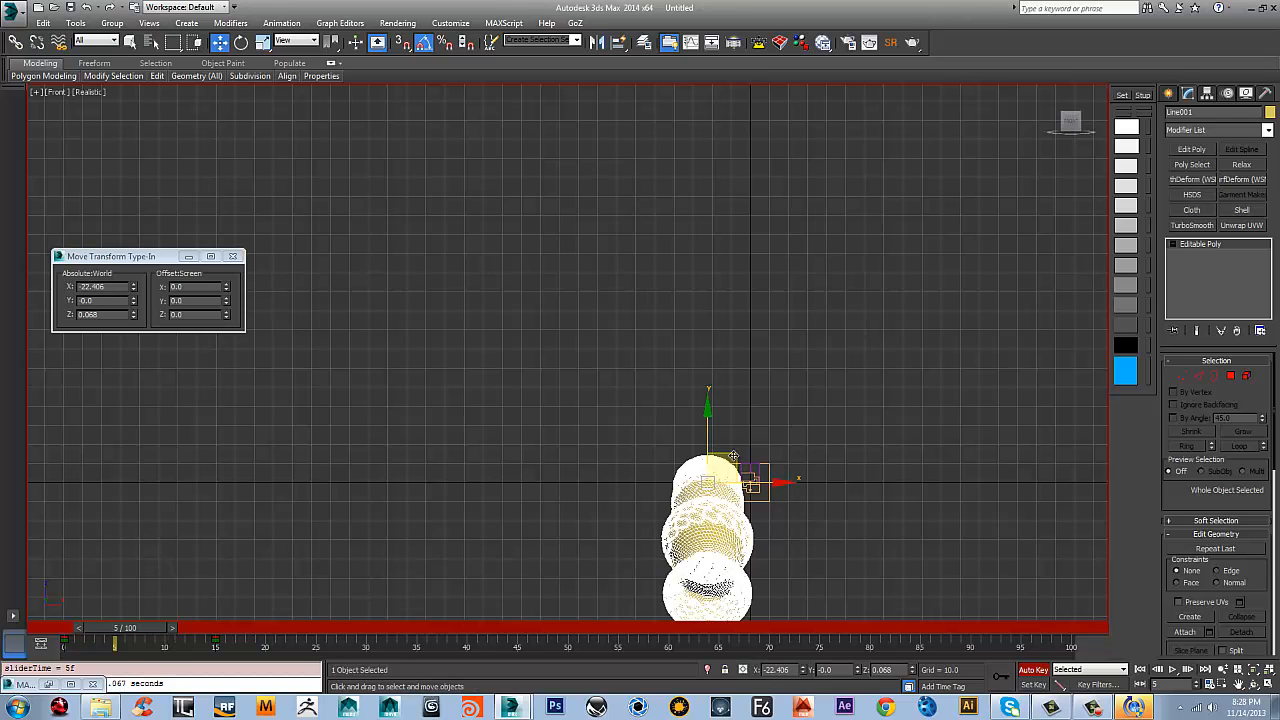
drag(733, 456, 306, 566)
key(e)
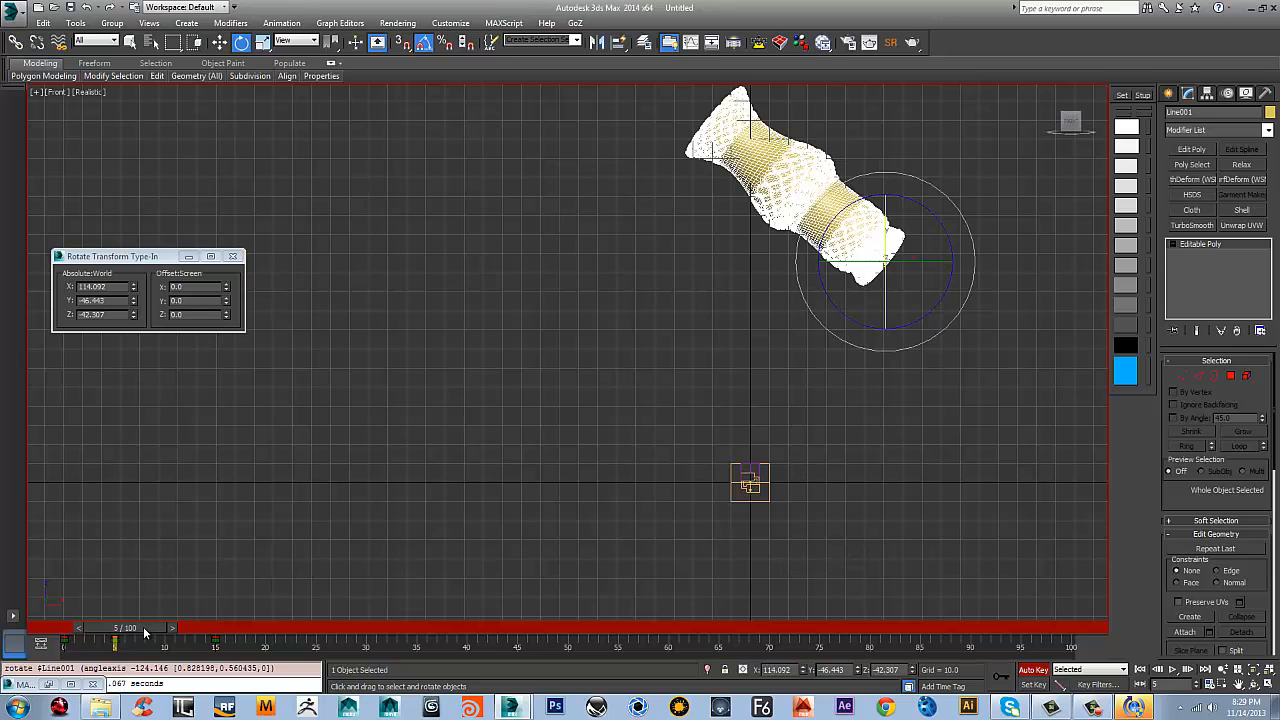
At frame 10, shift the vase and give it another free rotation
drag(144, 632, 192, 632)
key(w)
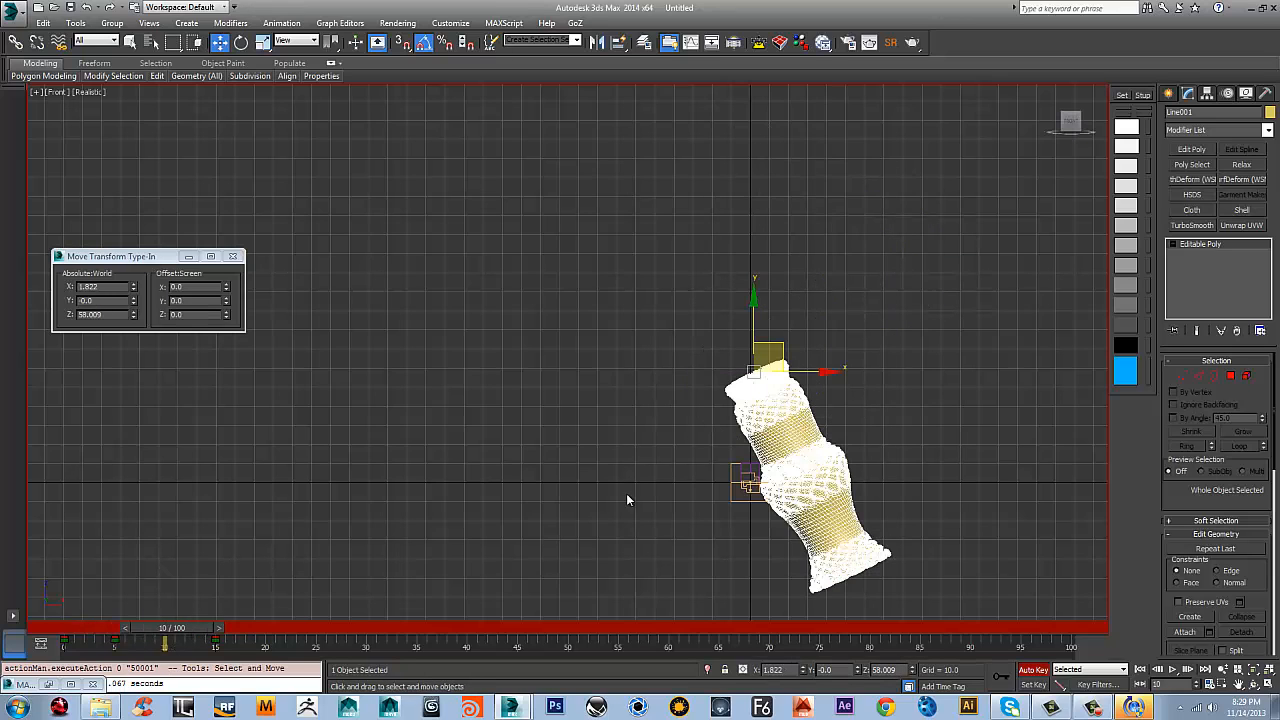
drag(763, 335, 695, 368)
key(e)
Stretch the vase's key range so the last key lands on frame 50, and turn Auto Key off
drag(186, 633, 164, 613)
key(e)
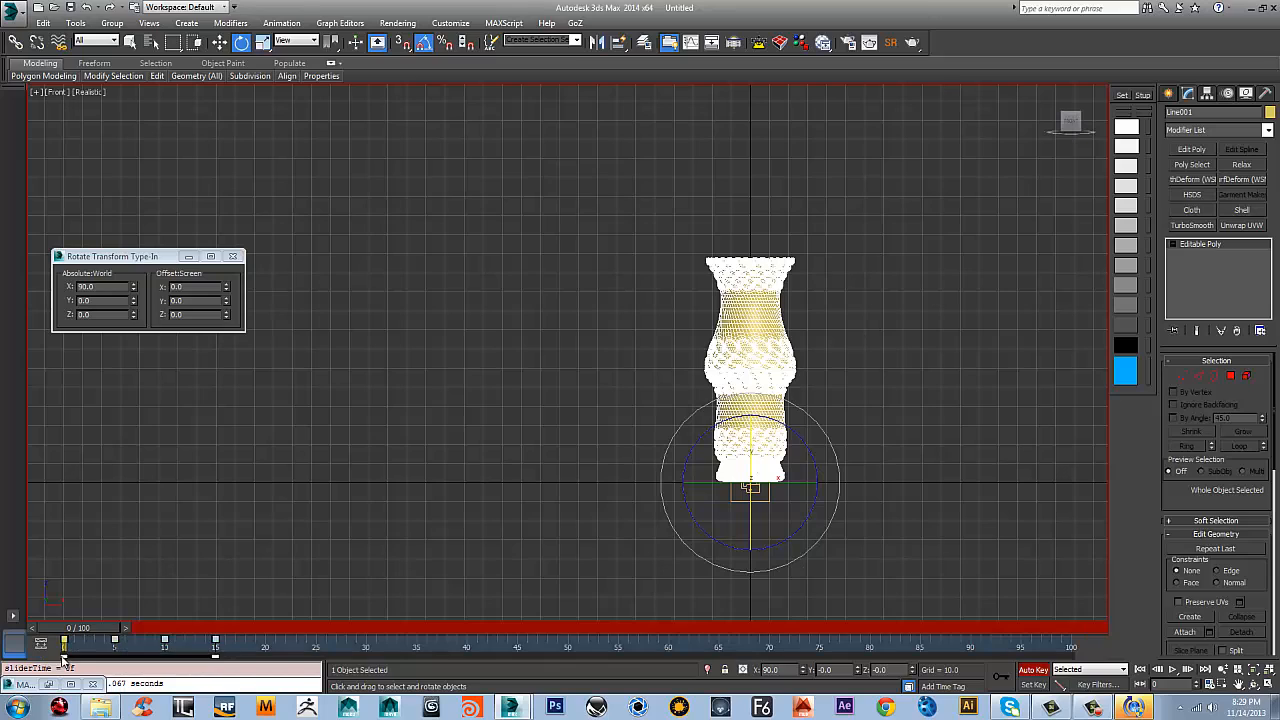
drag(216, 653, 567, 690)
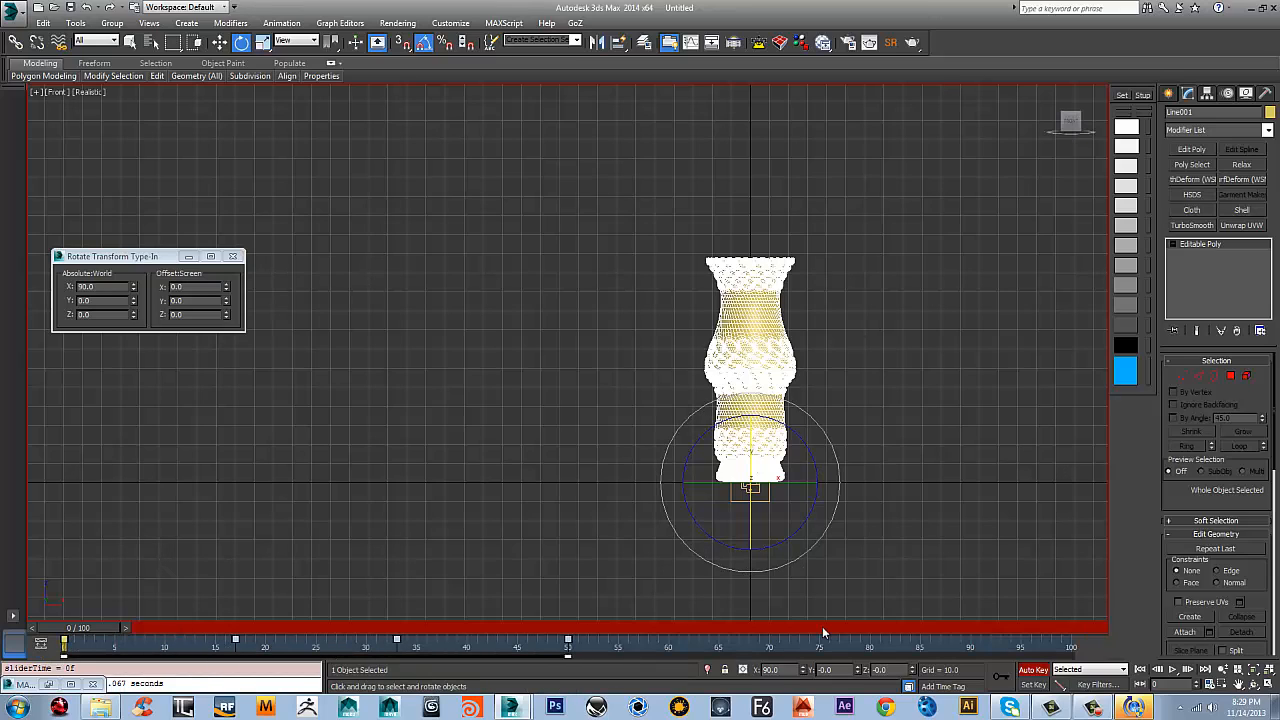
click(1033, 672)
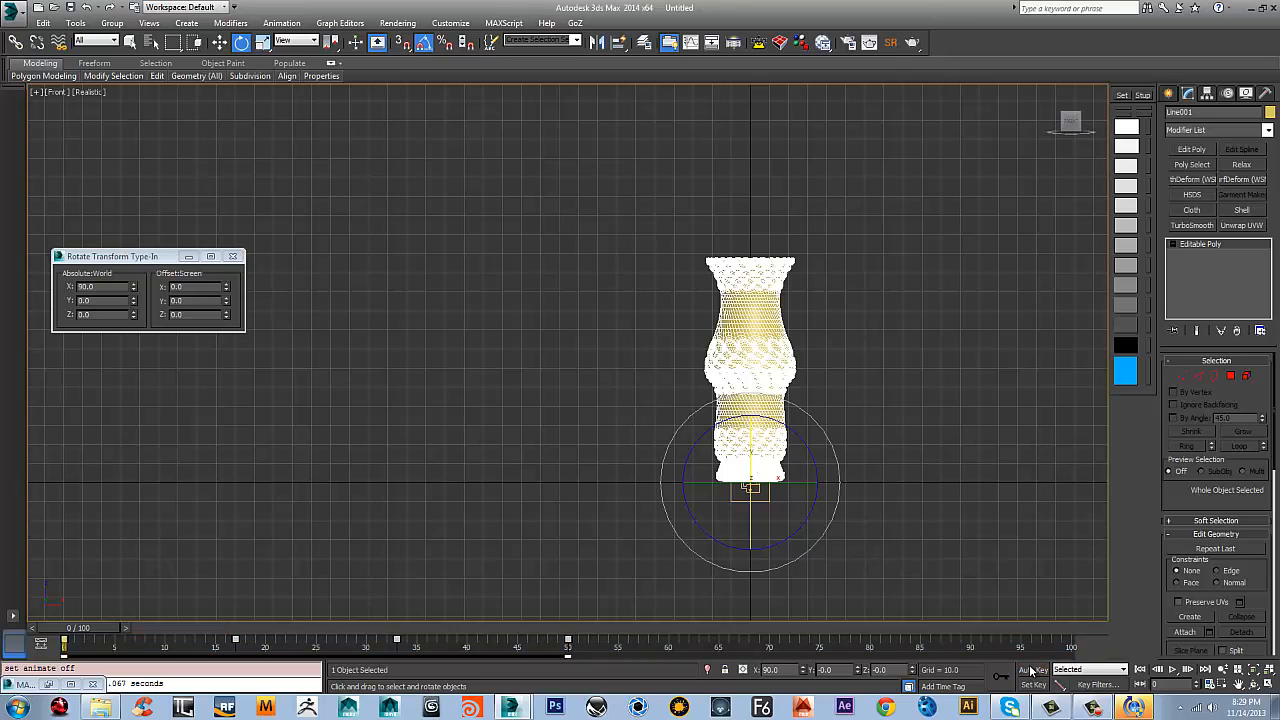
Extend the active time segment to 302 frames, shift all the vase's keys 79 frames later, and deselect the vase
ctrl+alt+right_drag(1045, 652, 346, 654)
ctrl+alt+right_drag(1069, 646, 398, 654)
ctrl+alt+right_drag(922, 650, 866, 645)
drag(148, 656, 412, 679)
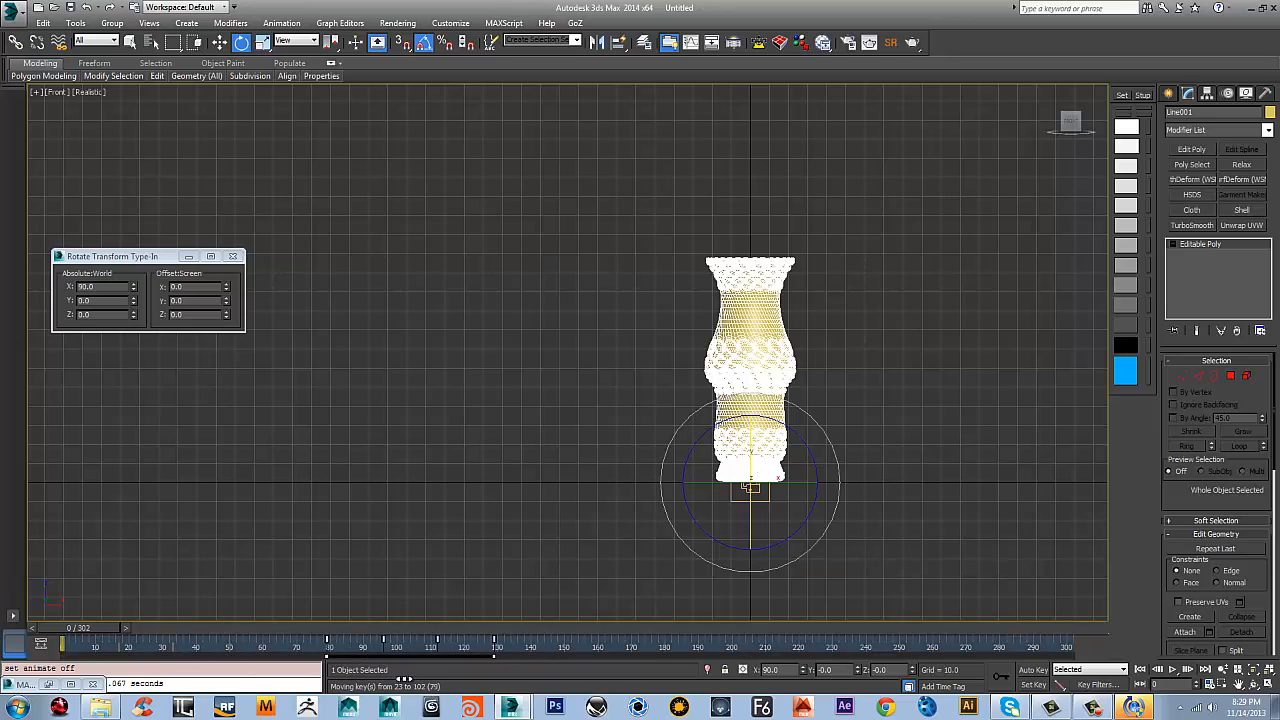
click(520, 567)
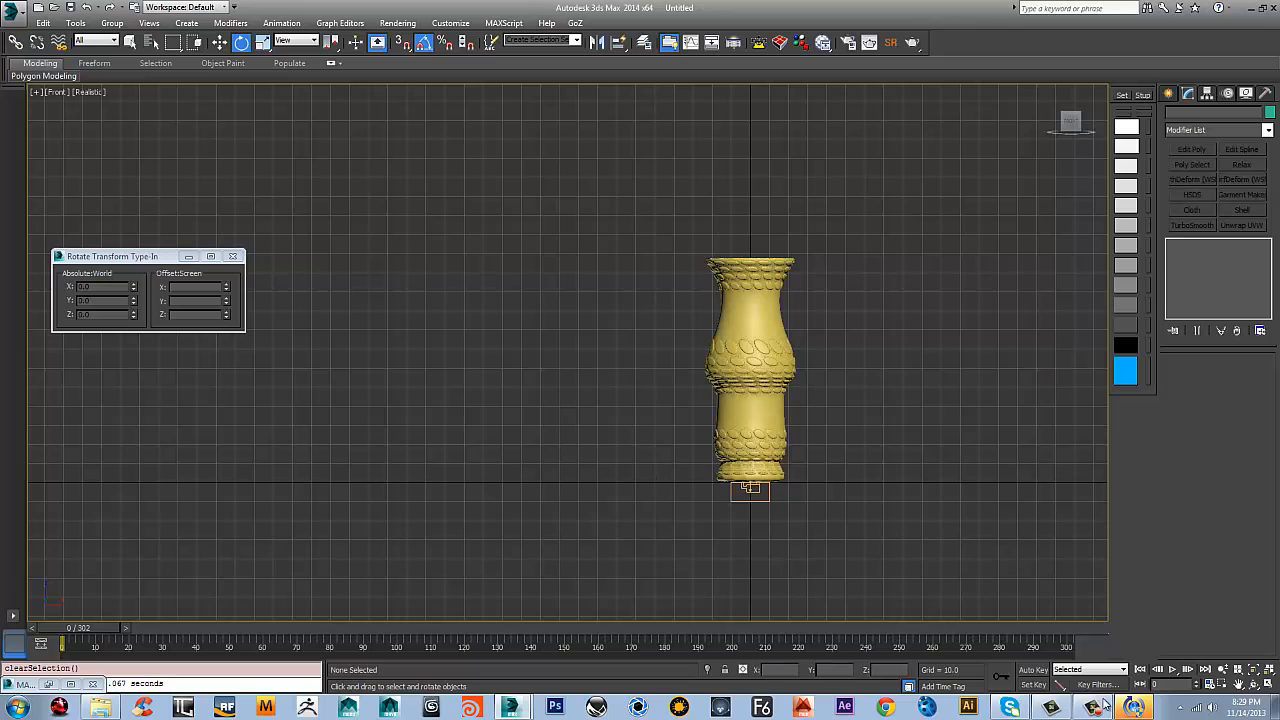
Scrub the timeline to preview the vase's animation
scroll(862, 441, up, 3)
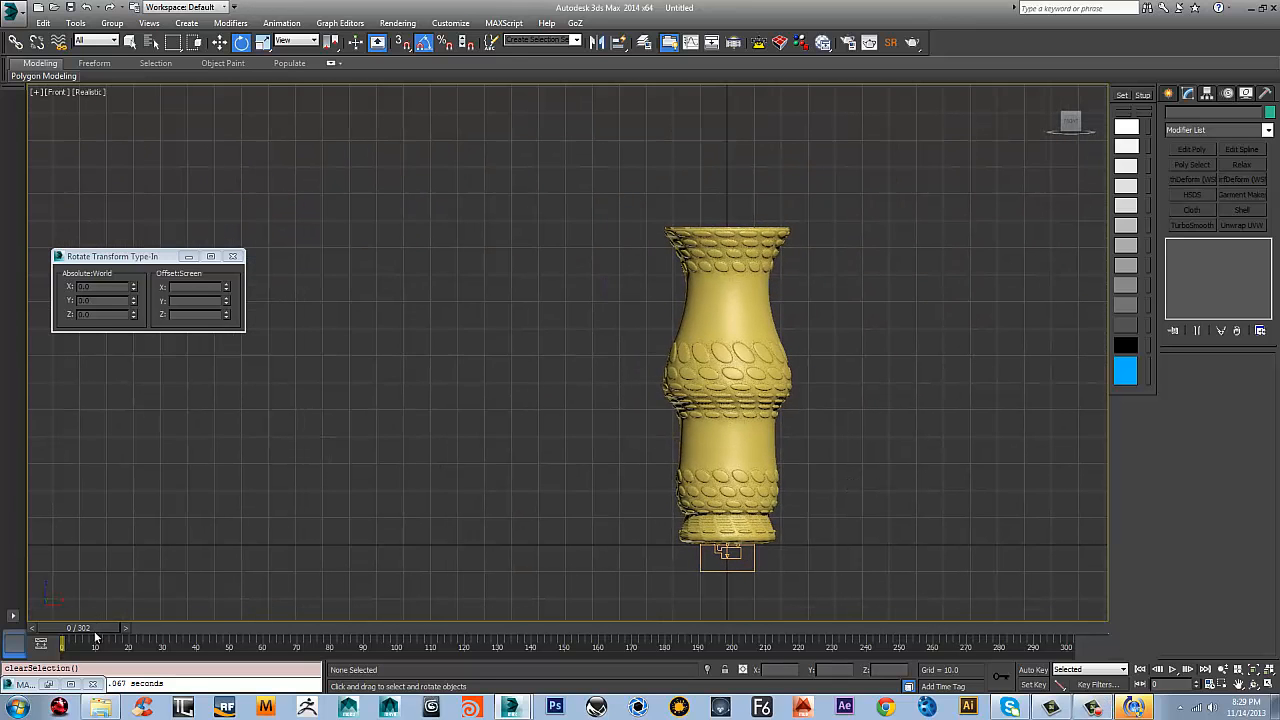
drag(96, 636, 60, 548)
key(e)
click(753, 366)
click(896, 326)
In Particle View, add a Lock/Bond test to Event 004 between Birth Group 002 and Display 004
key(6)
middle_drag(284, 338, 170, 337)
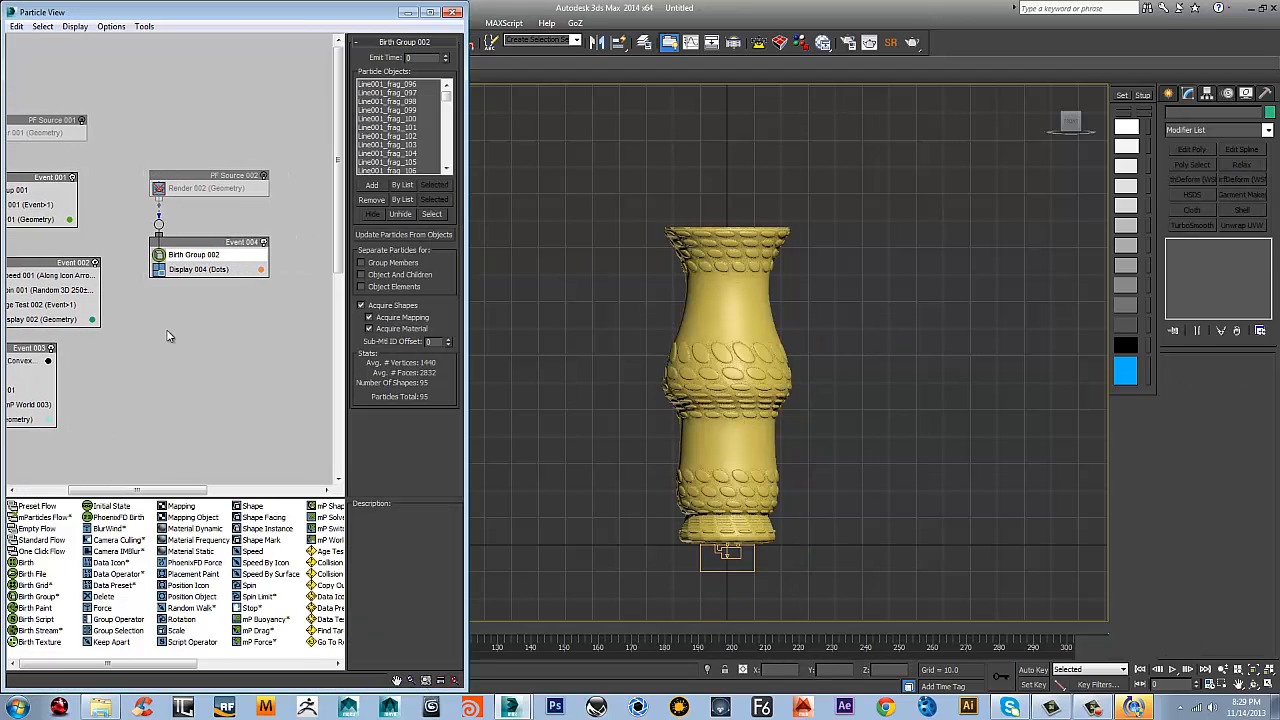
right_click(204, 263)
mouse_move(262, 284)
mouse_move(352, 285)
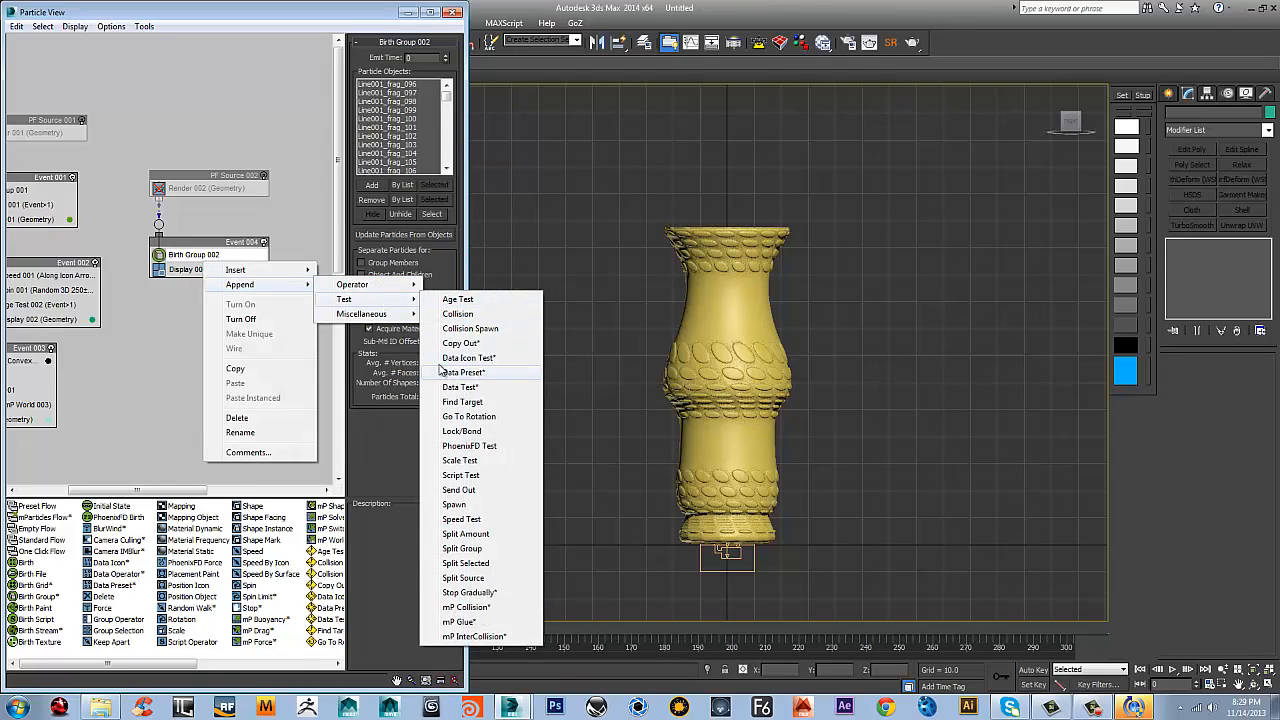
click(460, 430)
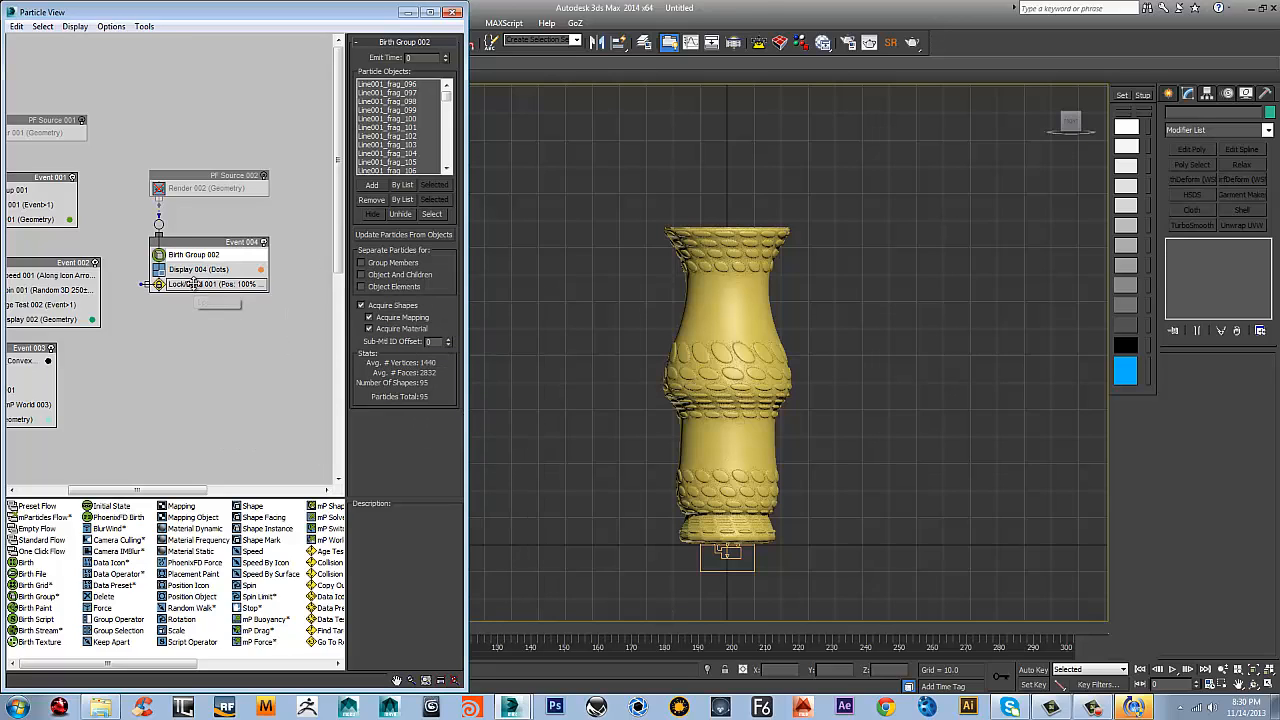
mouse_move(193, 284)
mouse_down()
mouse_move(183, 298)
mouse_move(195, 300)
mouse_move(205, 271)
mouse_up()
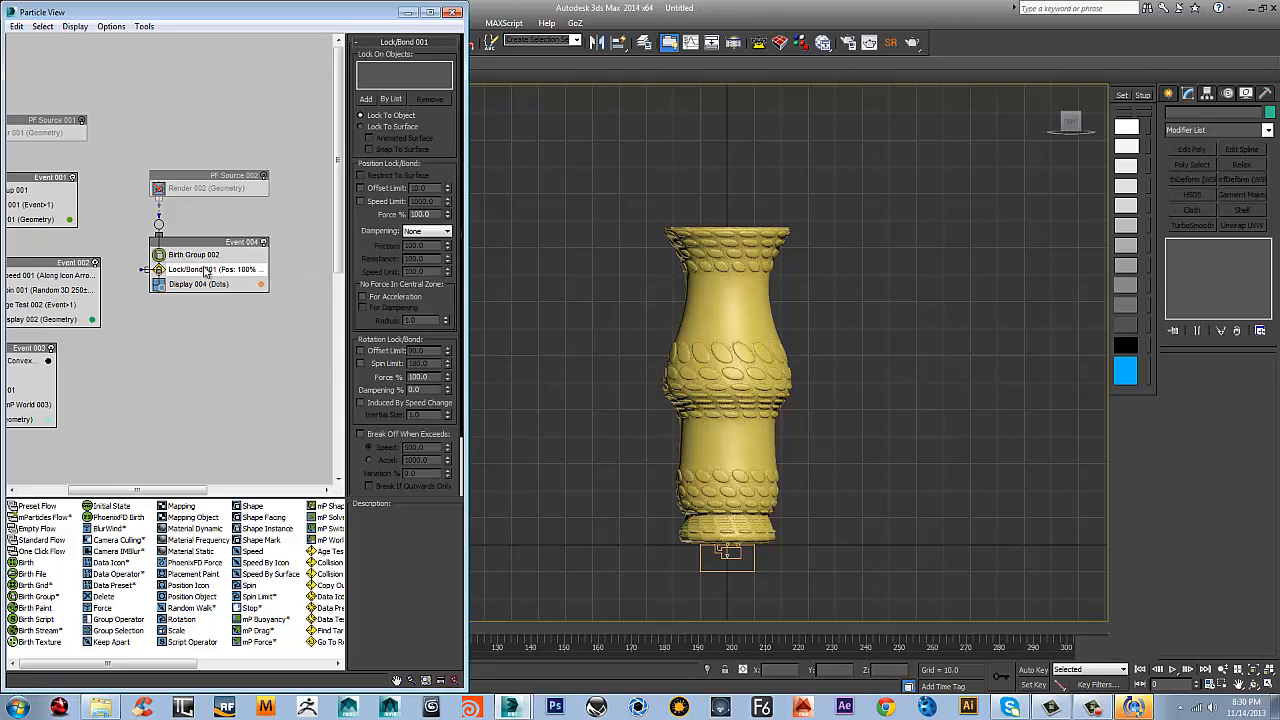
Set Line001 as the Lock/Bond object and enable Lock To Surface with Animated Surface
click(206, 271)
click(206, 271)
click(708, 317)
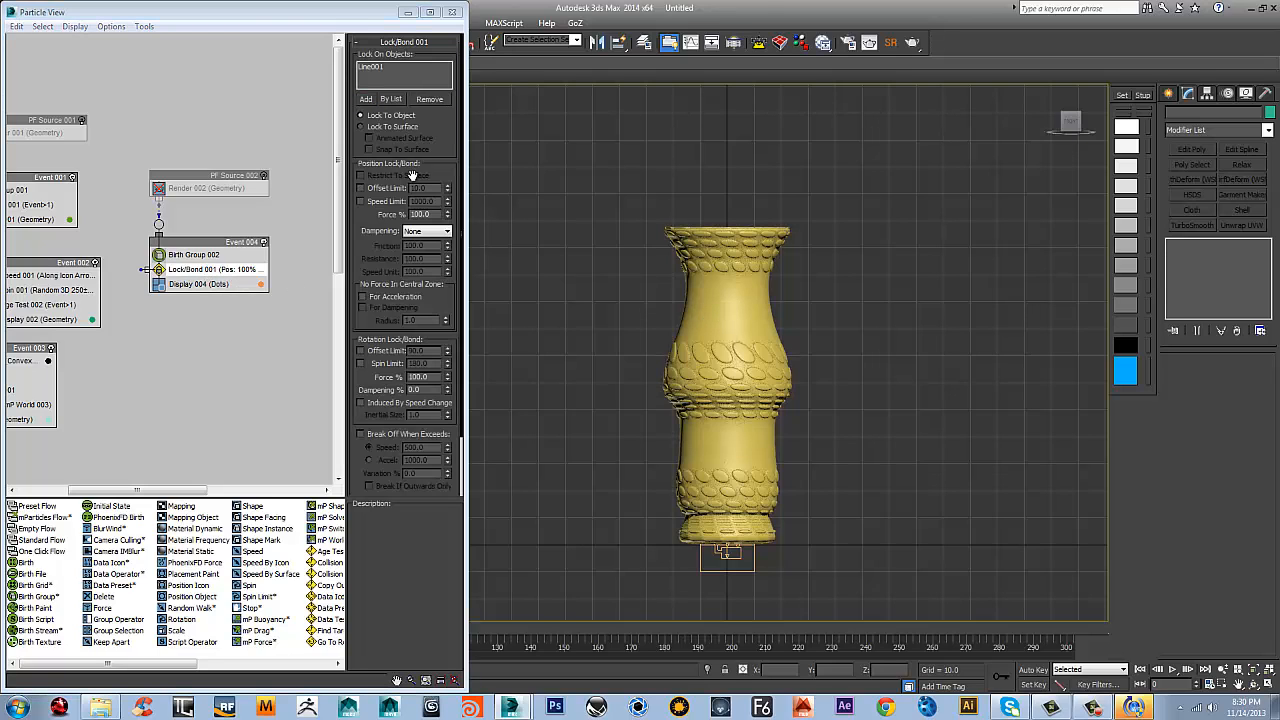
click(362, 127)
click(372, 139)
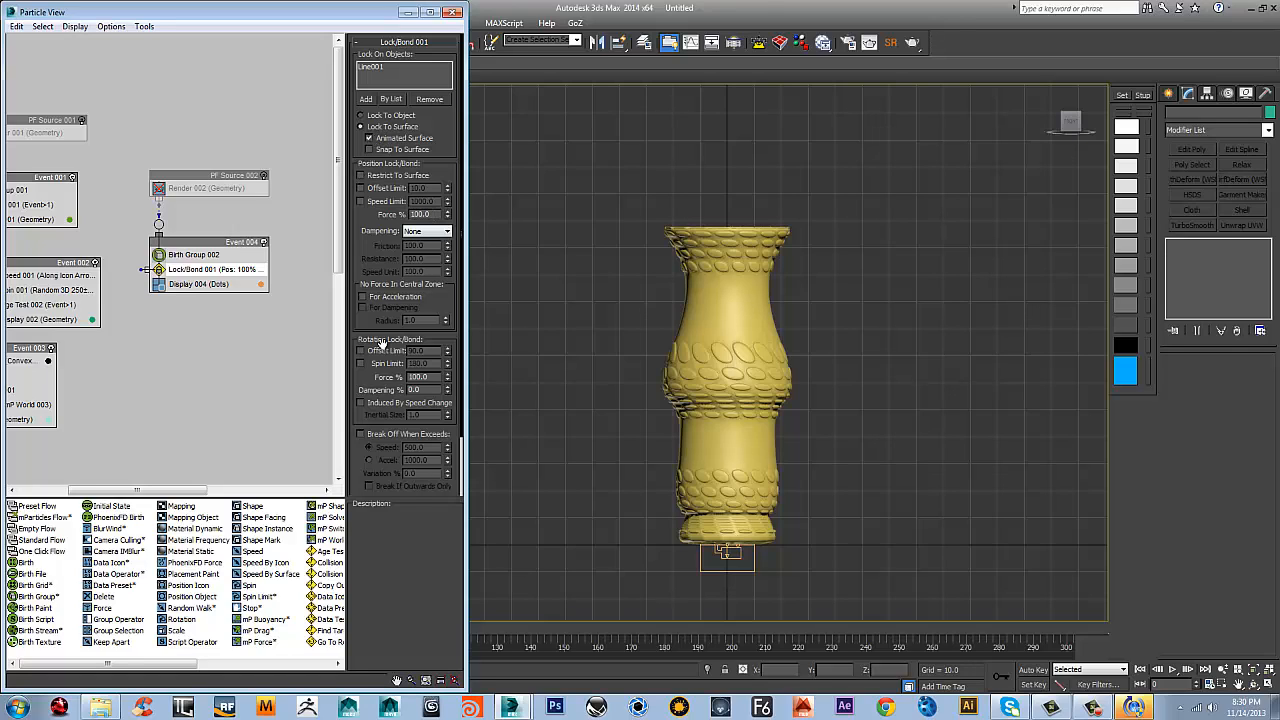
drag(381, 343, 415, 196)
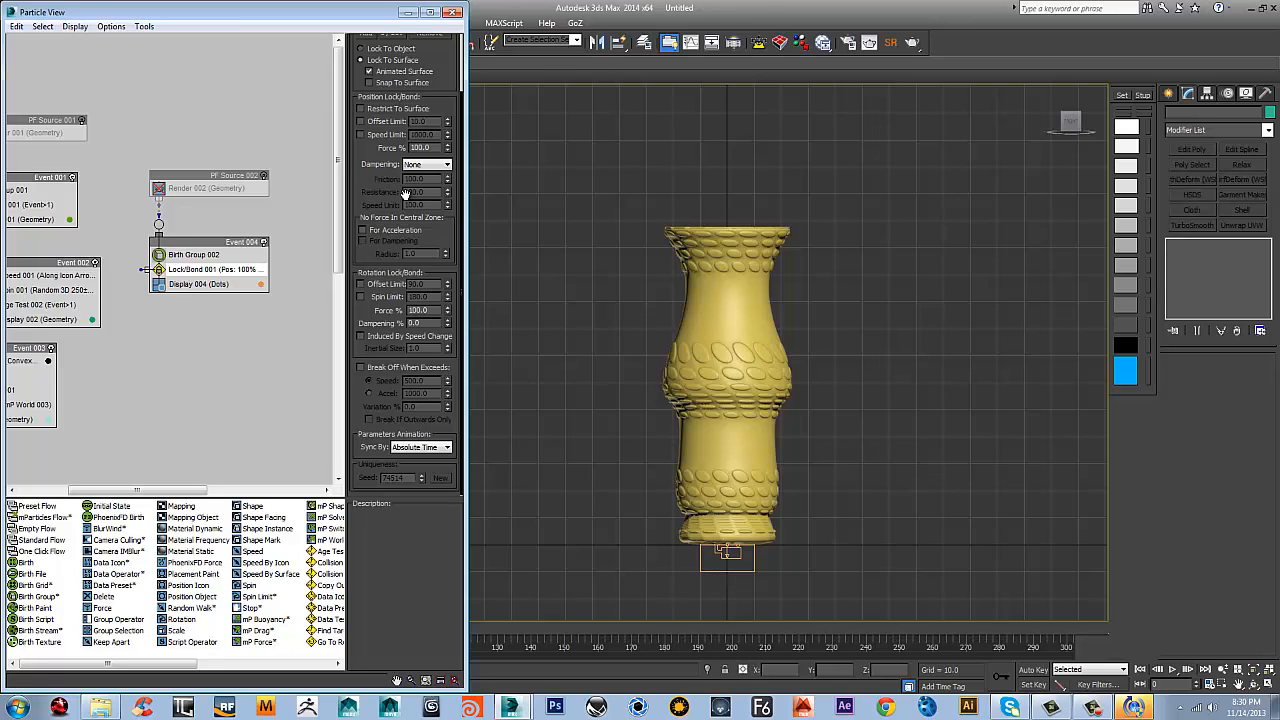
Hide the original vase in the viewport
click(718, 243)
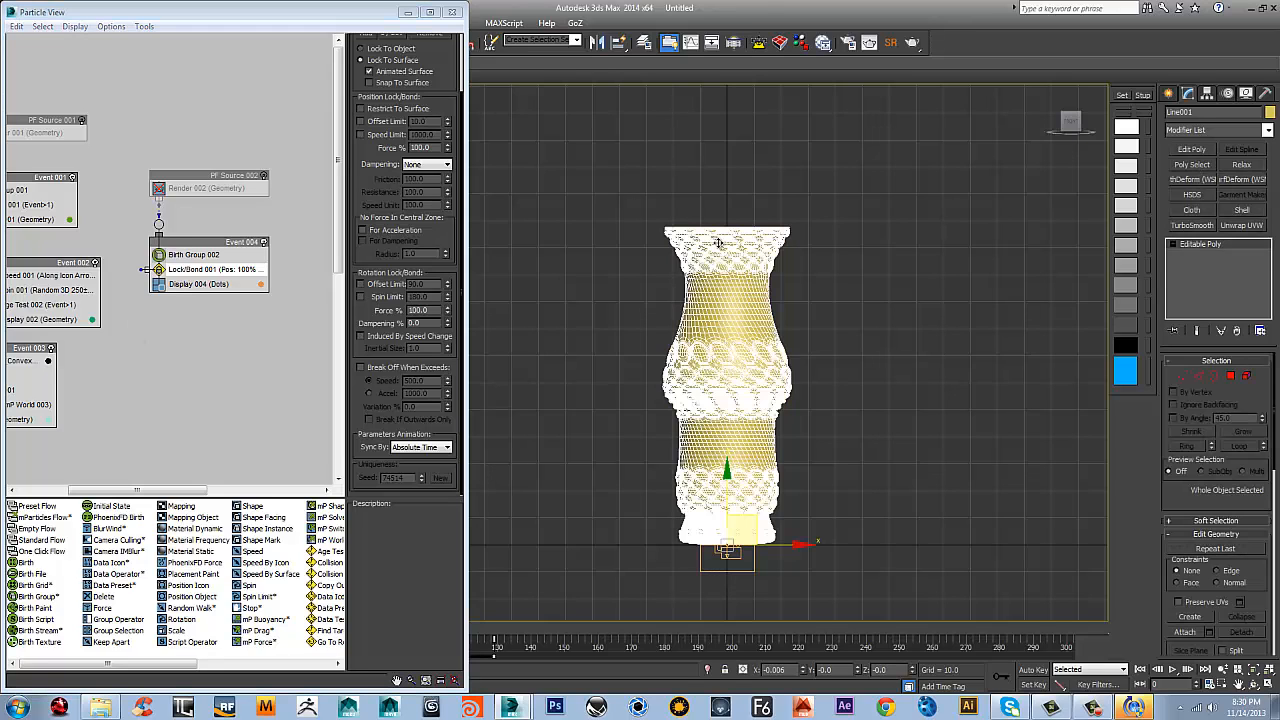
right_click(718, 243)
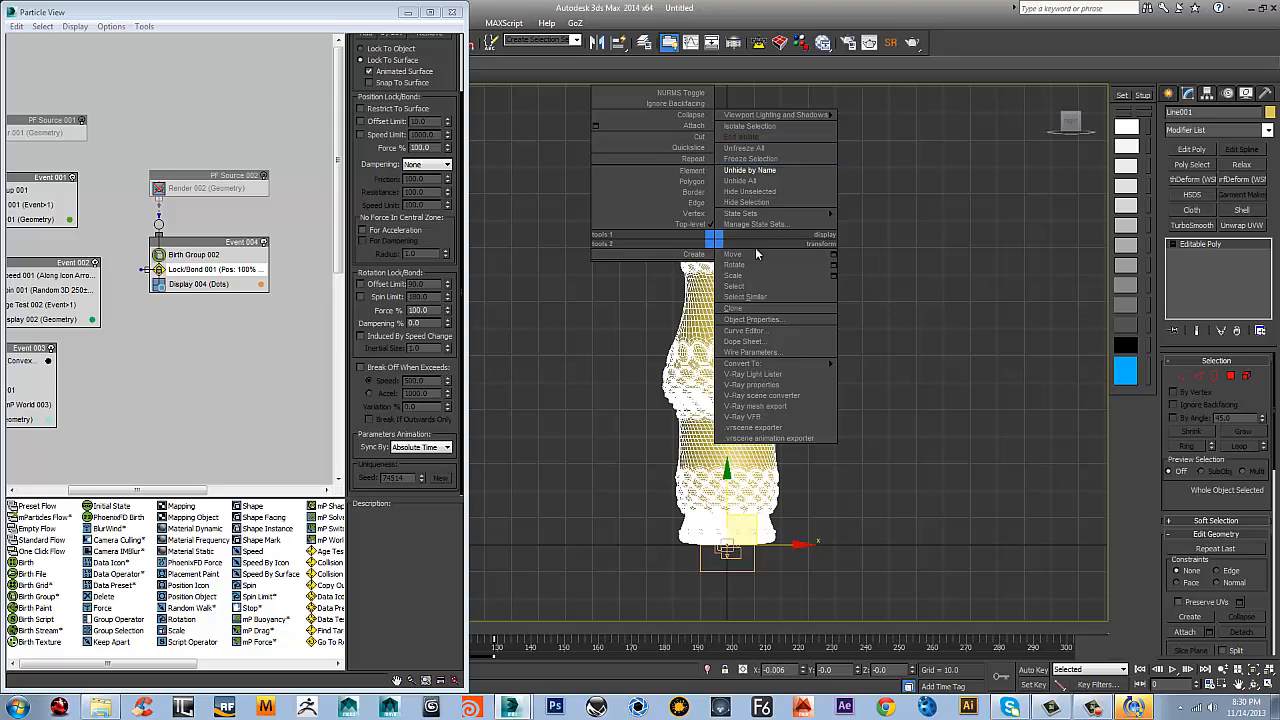
click(748, 202)
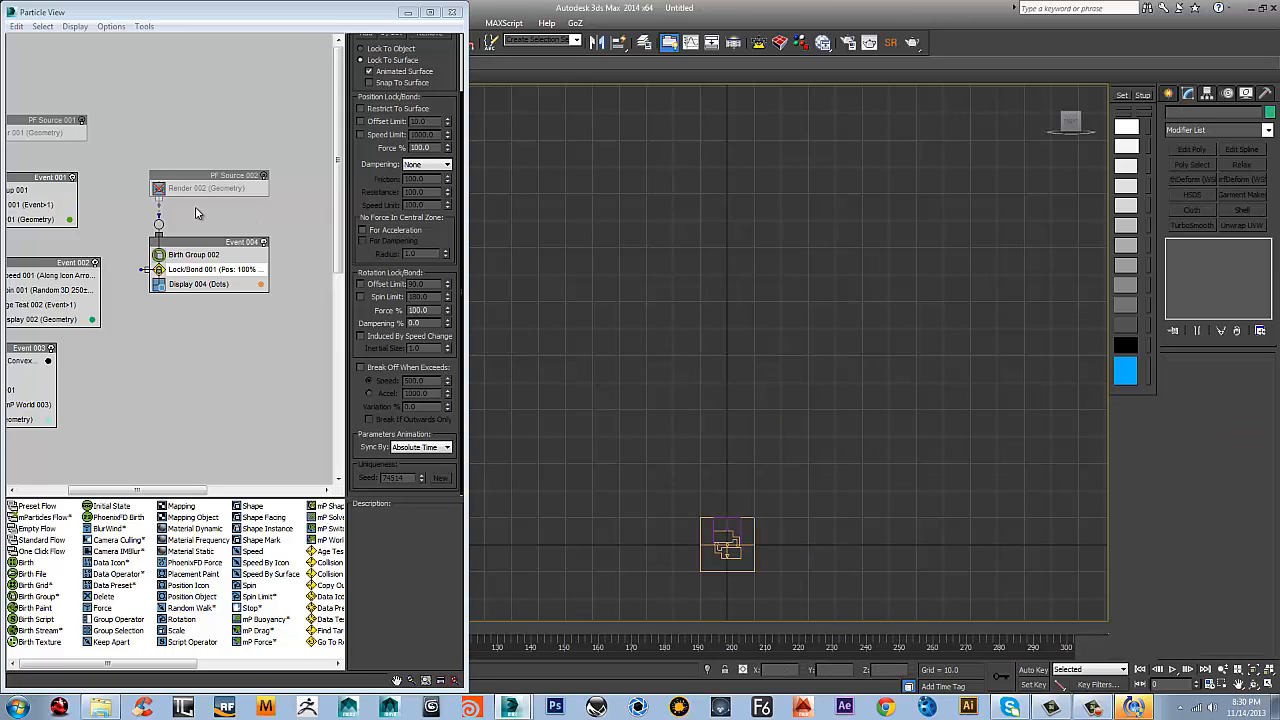
Turn on both PF Source 001 and PF Source 002 in Particle View
middle_drag(197, 213, 261, 214)
click(146, 121)
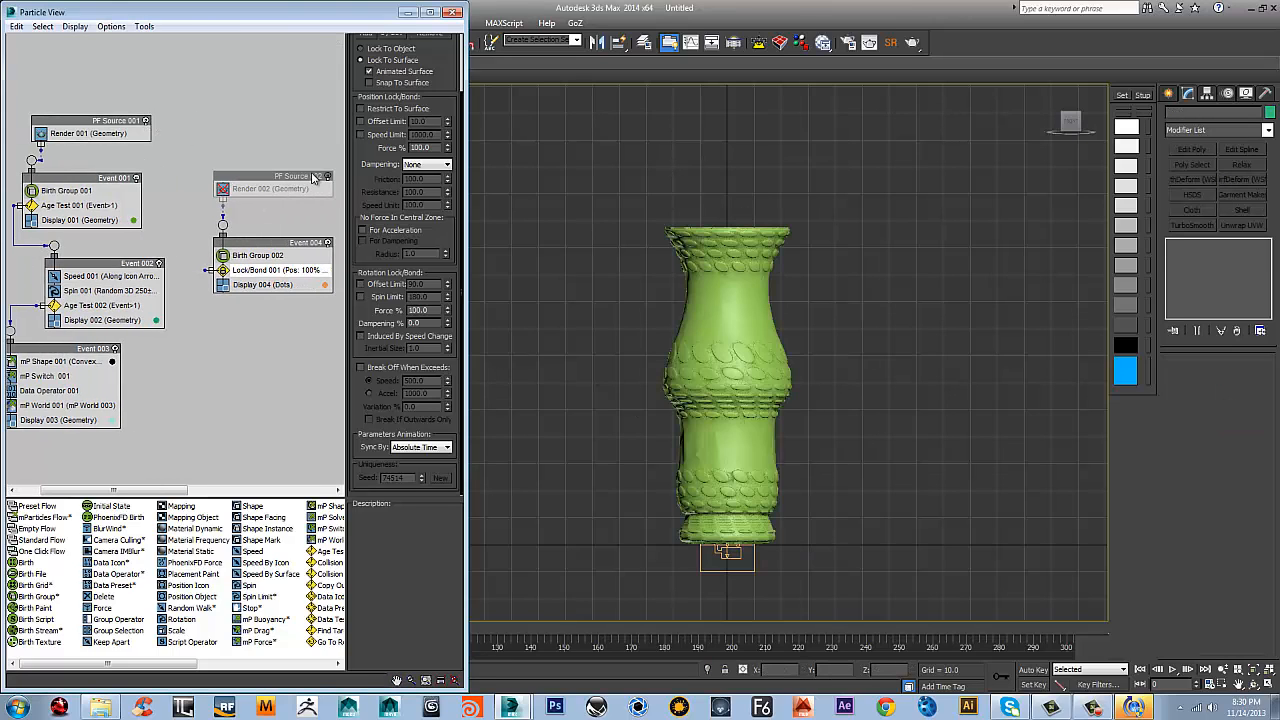
click(327, 176)
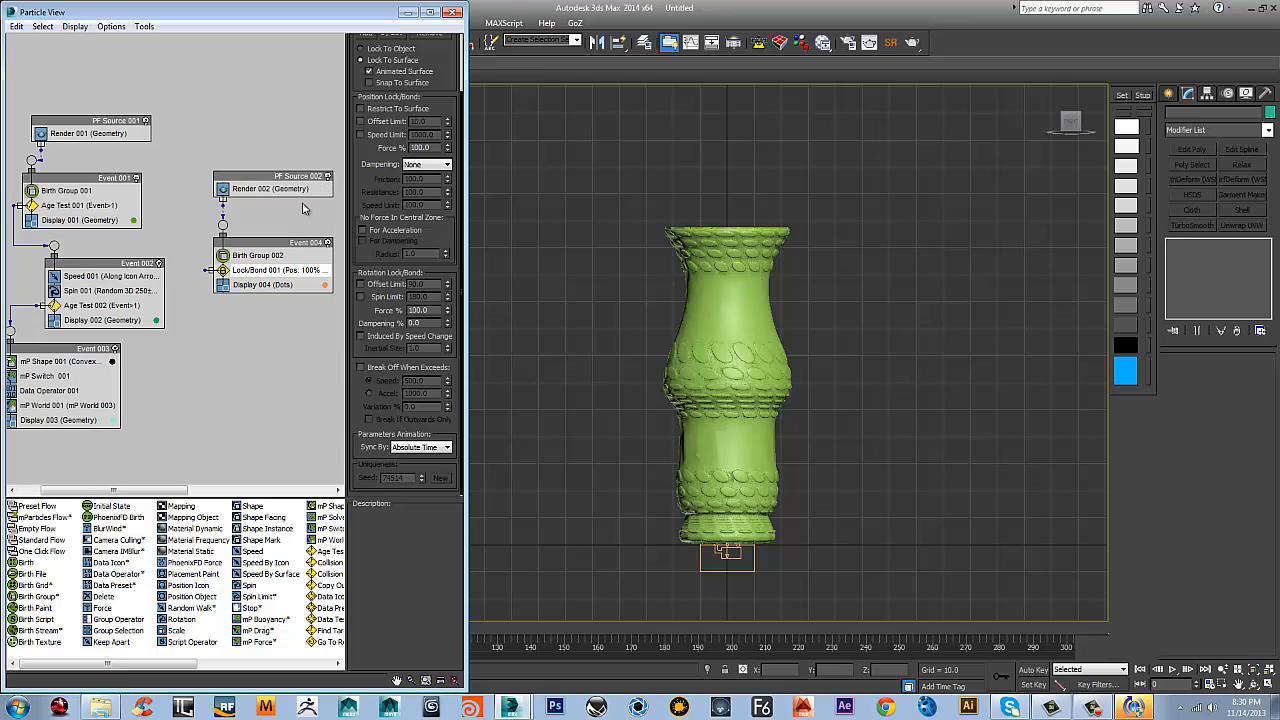
Add a Data Operator to Event 004 and place it between Lock/Bond 001 and Display 004
right_click(252, 284)
mouse_move(313, 306)
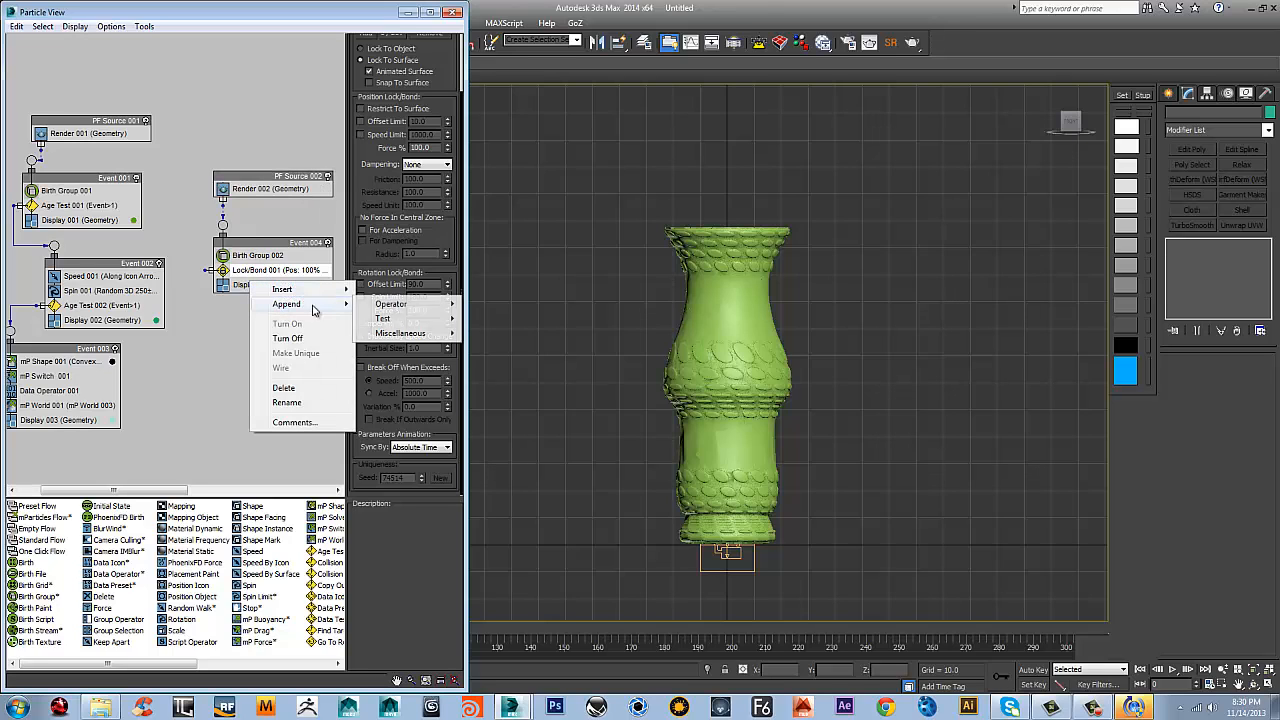
mouse_move(400, 304)
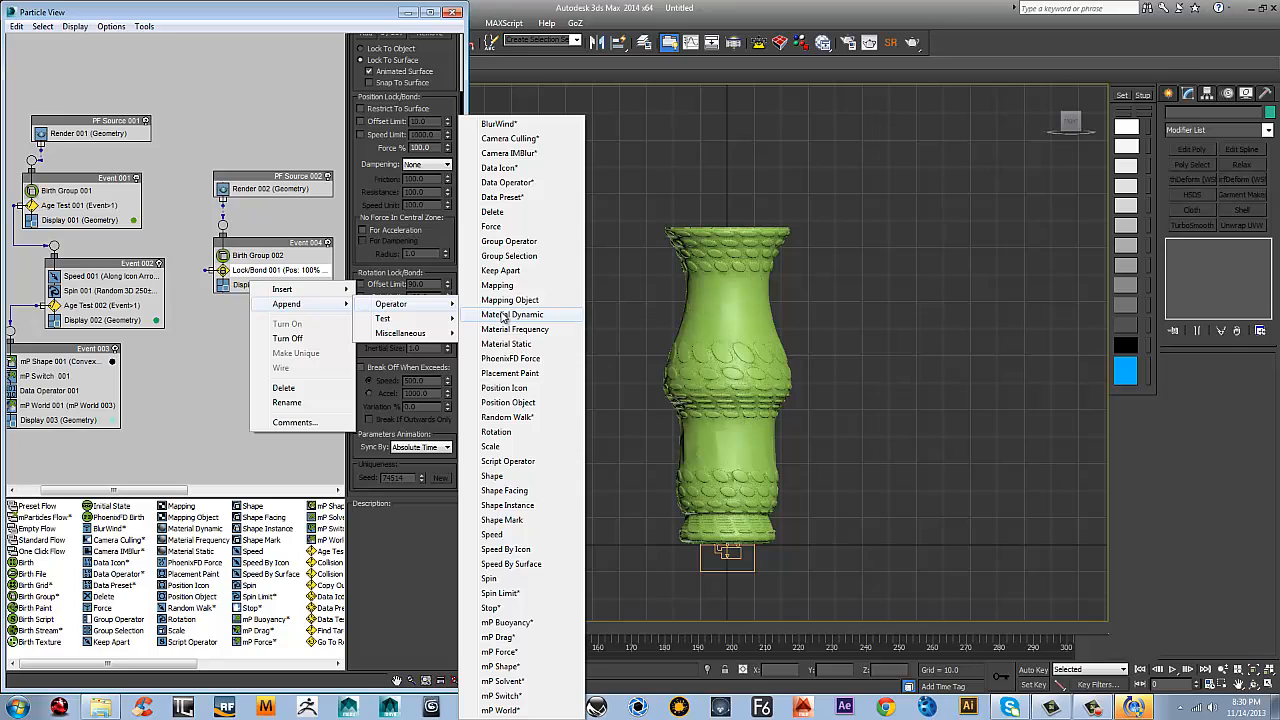
click(507, 182)
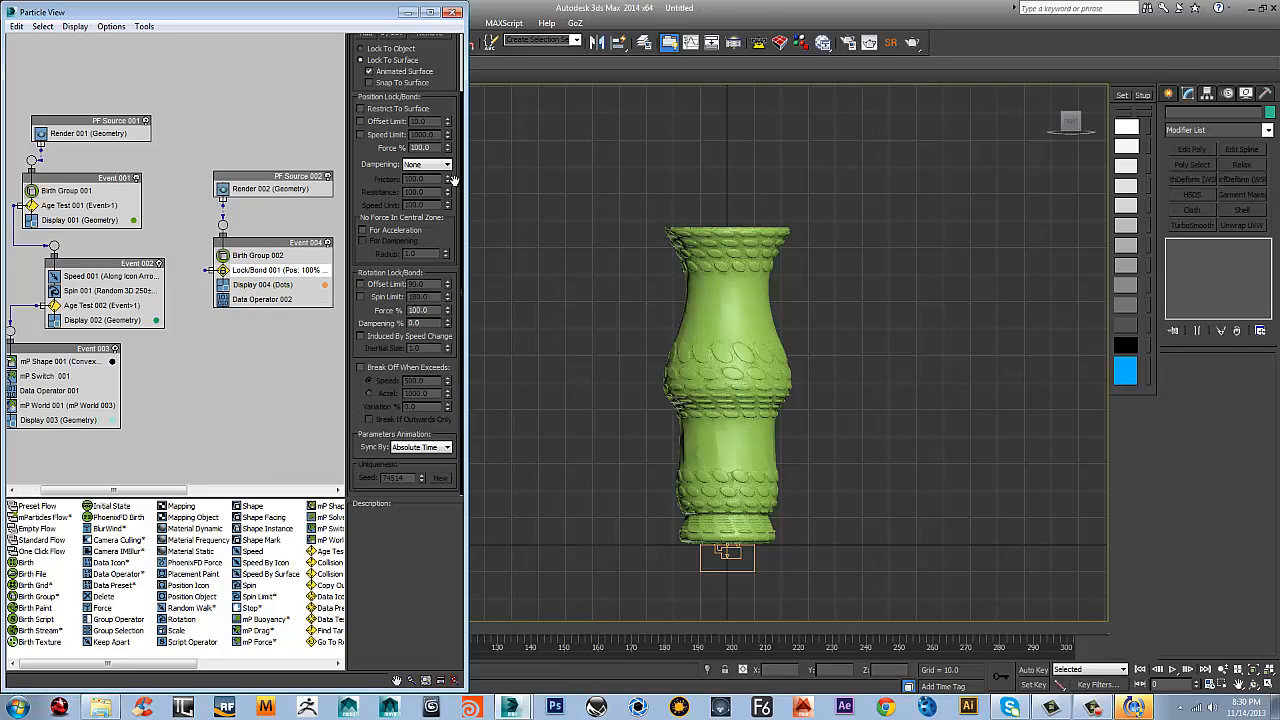
click(262, 299)
drag(262, 299, 257, 285)
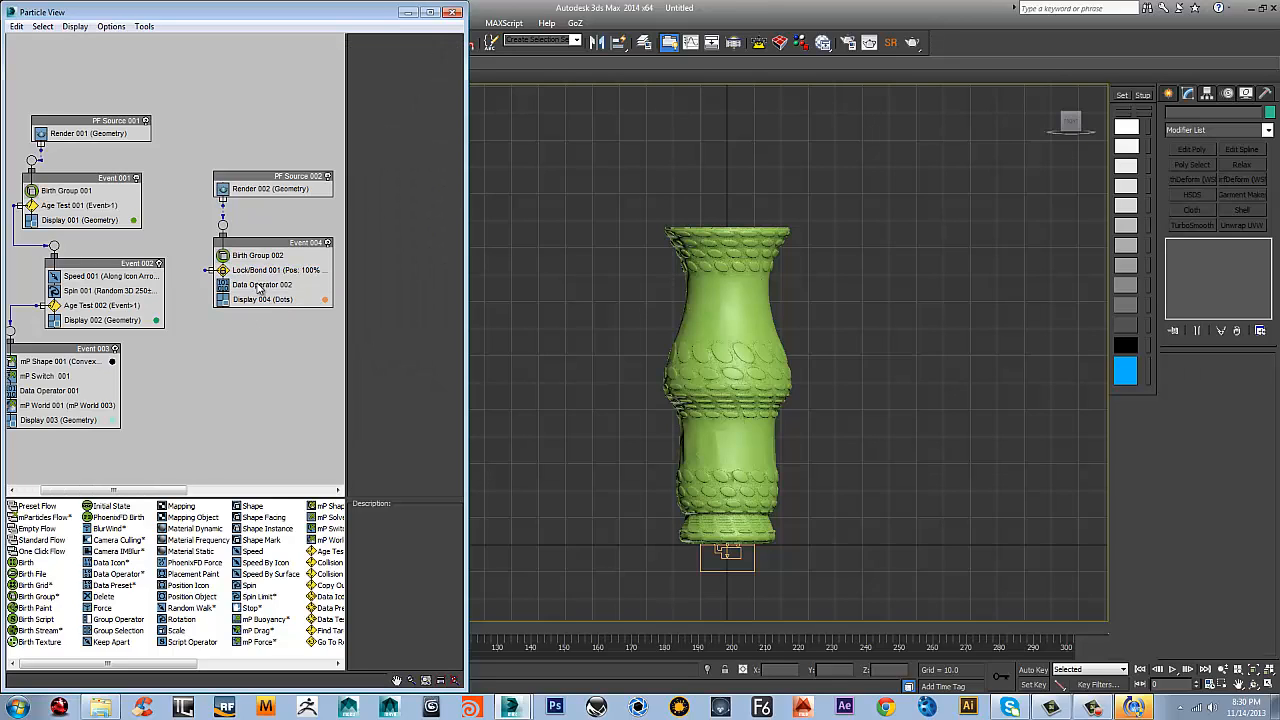
Open Data Operator 002's data flow editor and add a Select Object node to its canvas
click(256, 285)
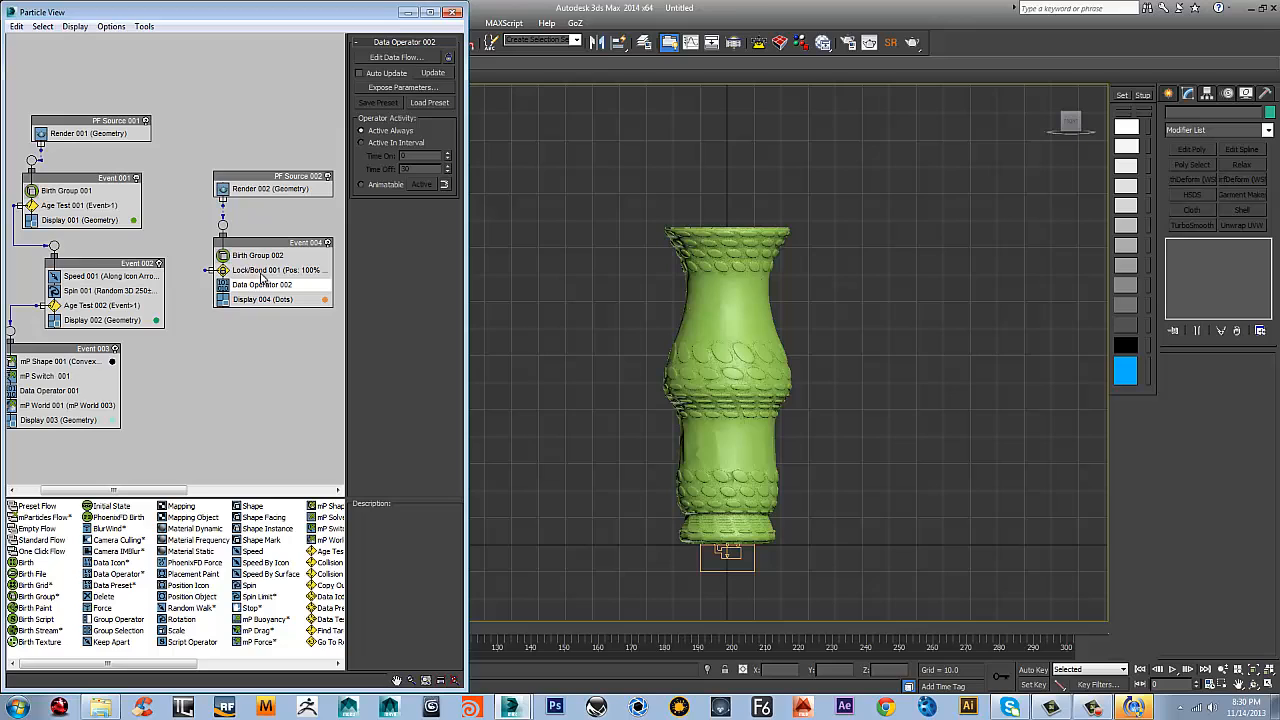
click(435, 60)
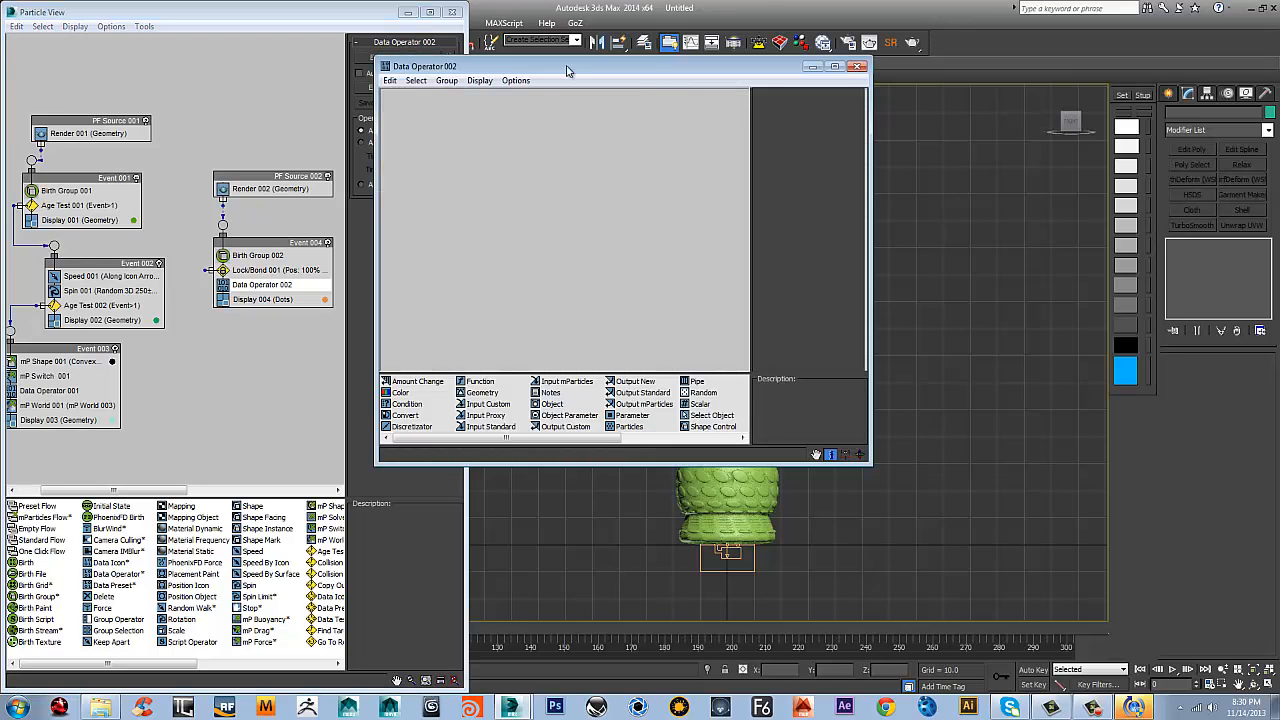
drag(566, 70, 727, 76)
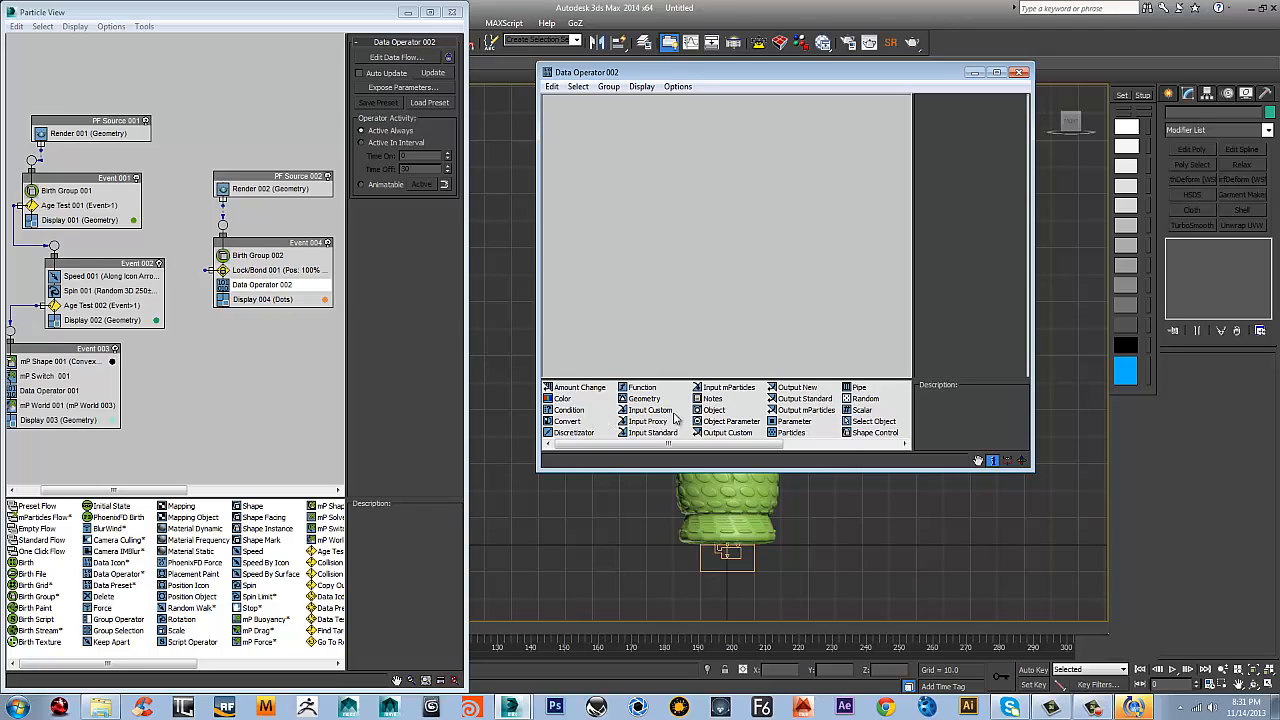
drag(872, 422, 620, 148)
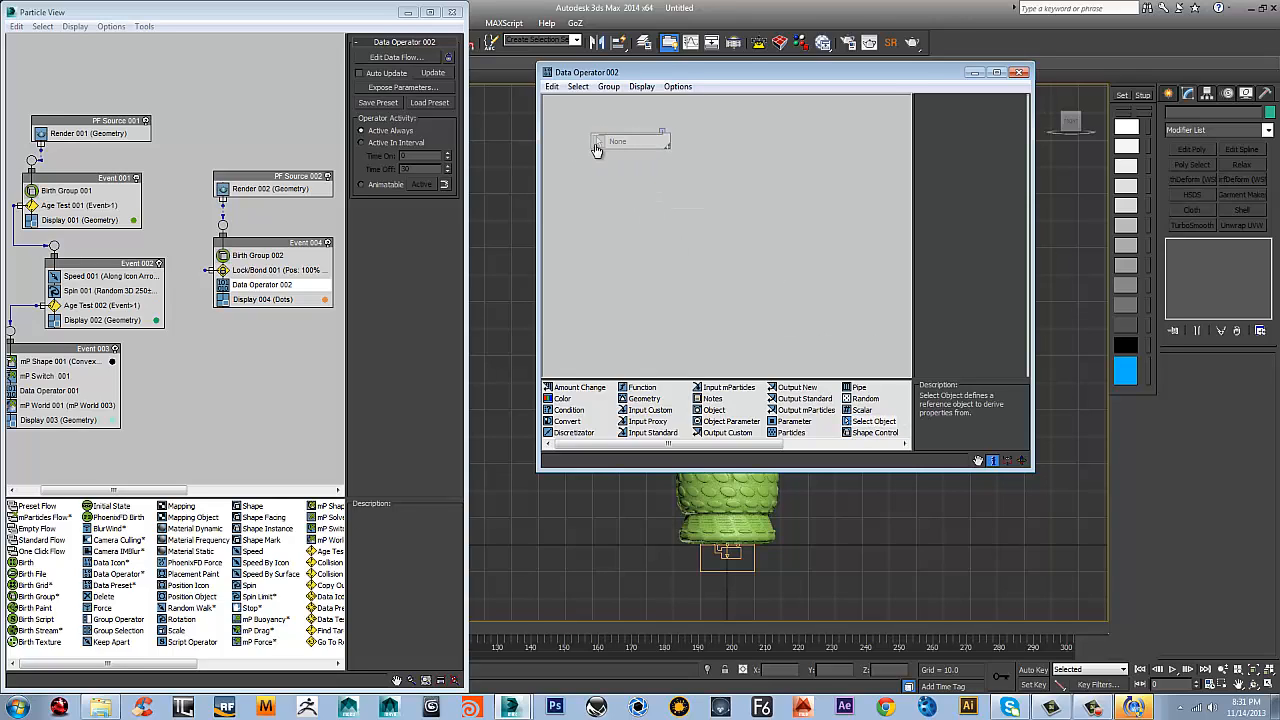
Set the Select Object node's type to PFlow Systems with PF Source 002 as its single system, and reposition the node
click(630, 148)
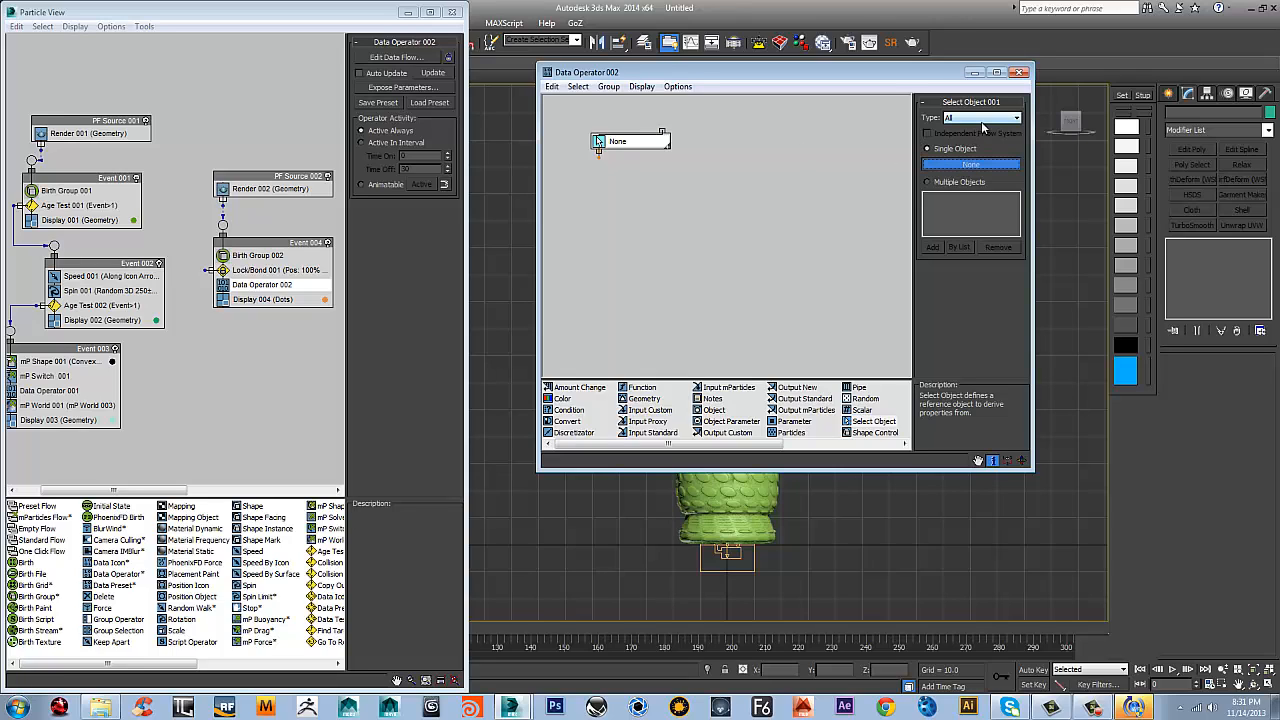
click(981, 121)
click(968, 147)
click(970, 163)
click(240, 361)
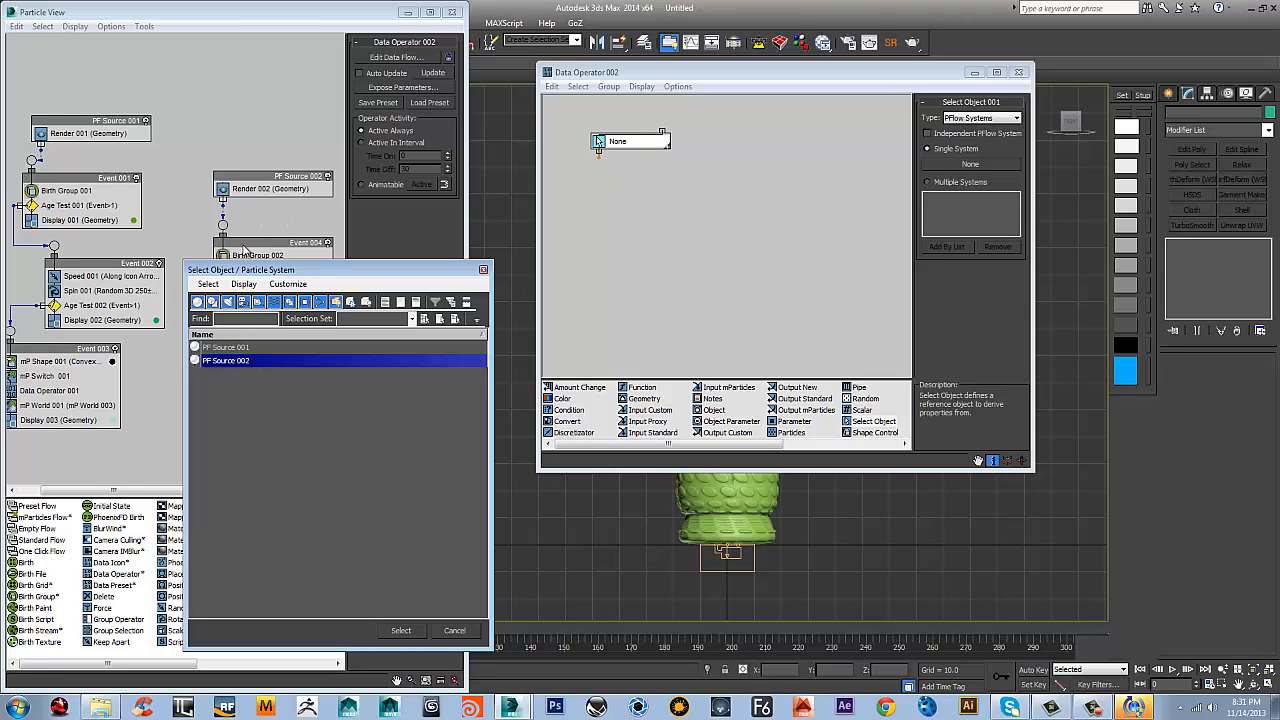
click(401, 631)
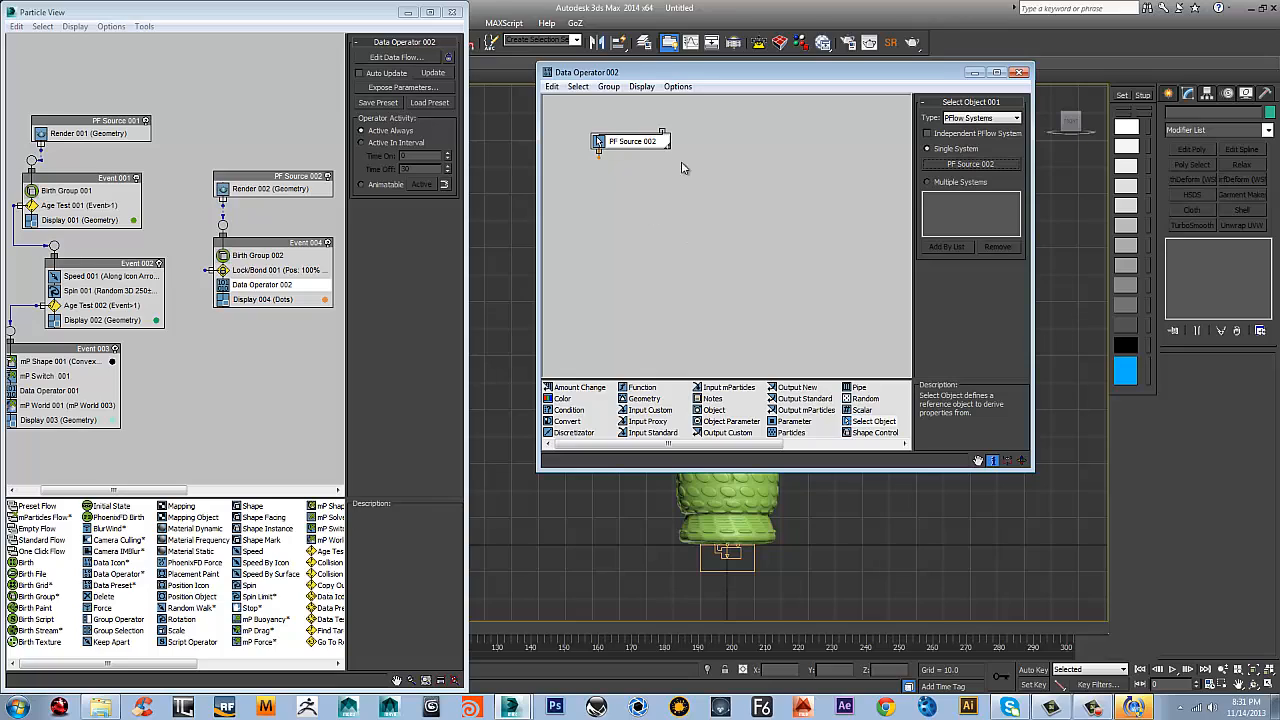
drag(630, 142, 619, 150)
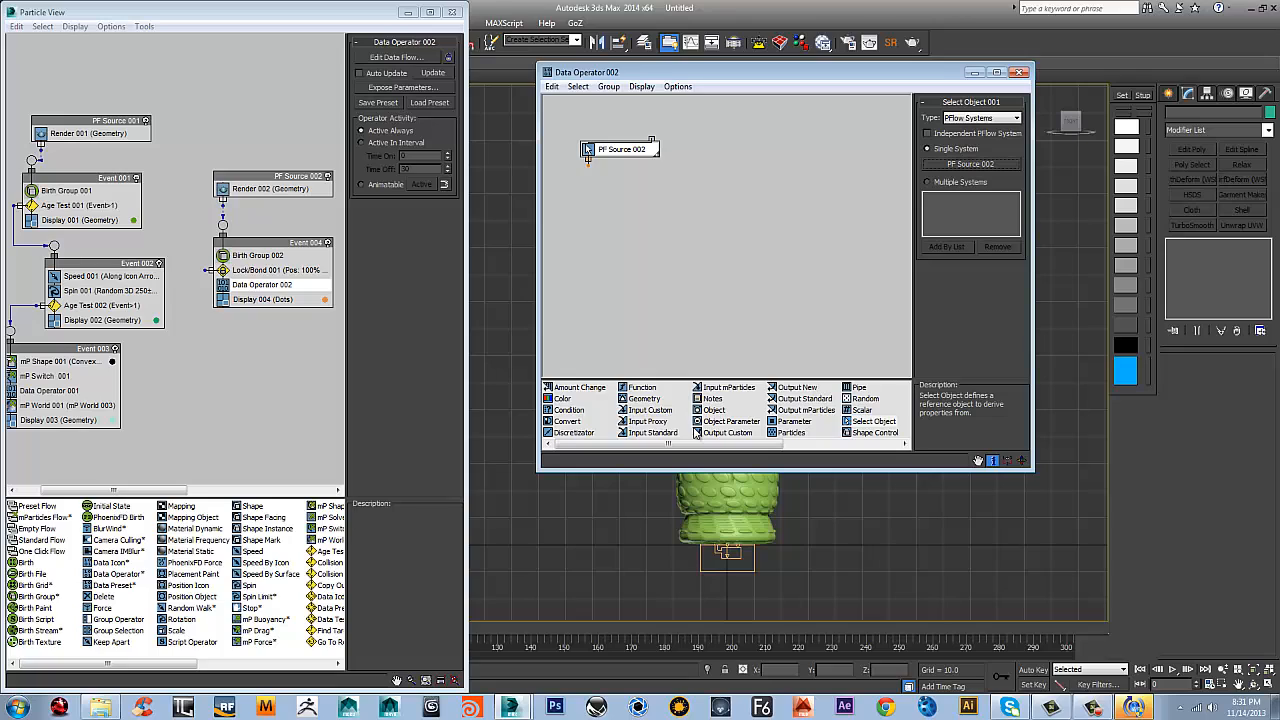
Add an Input Standard node set to New In Event beside the PF Source 002 node
drag(652, 432, 705, 156)
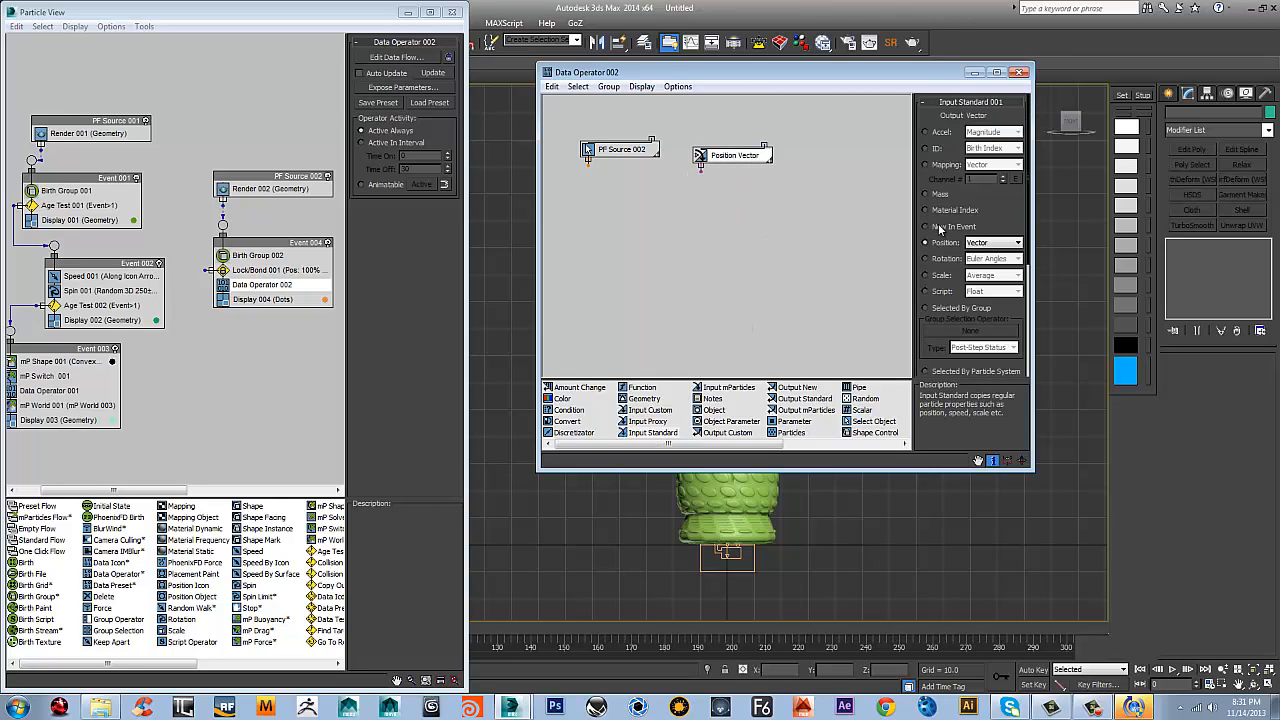
click(940, 228)
mouse_move(747, 156)
mouse_down()
mouse_move(735, 148)
mouse_move(754, 151)
mouse_up()
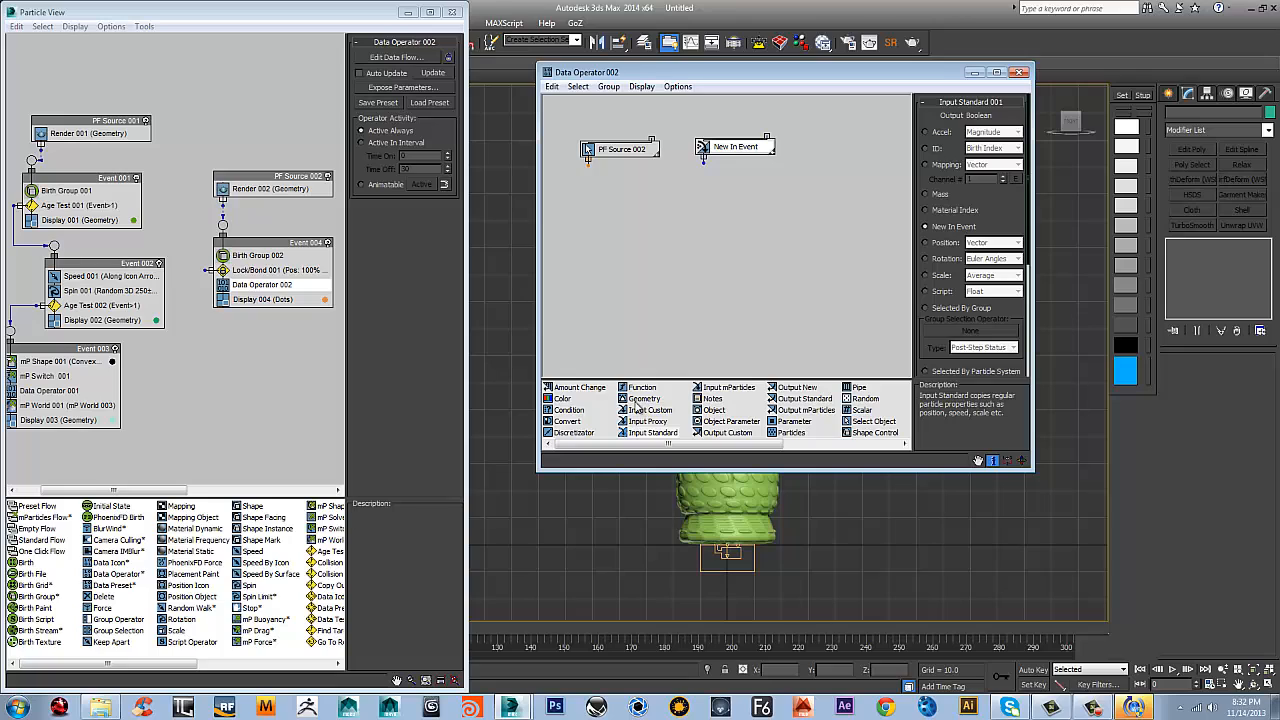
Add a Geometry node below the two input nodes and set its object property to Closest Point By Surface
drag(634, 402, 678, 218)
click(691, 231)
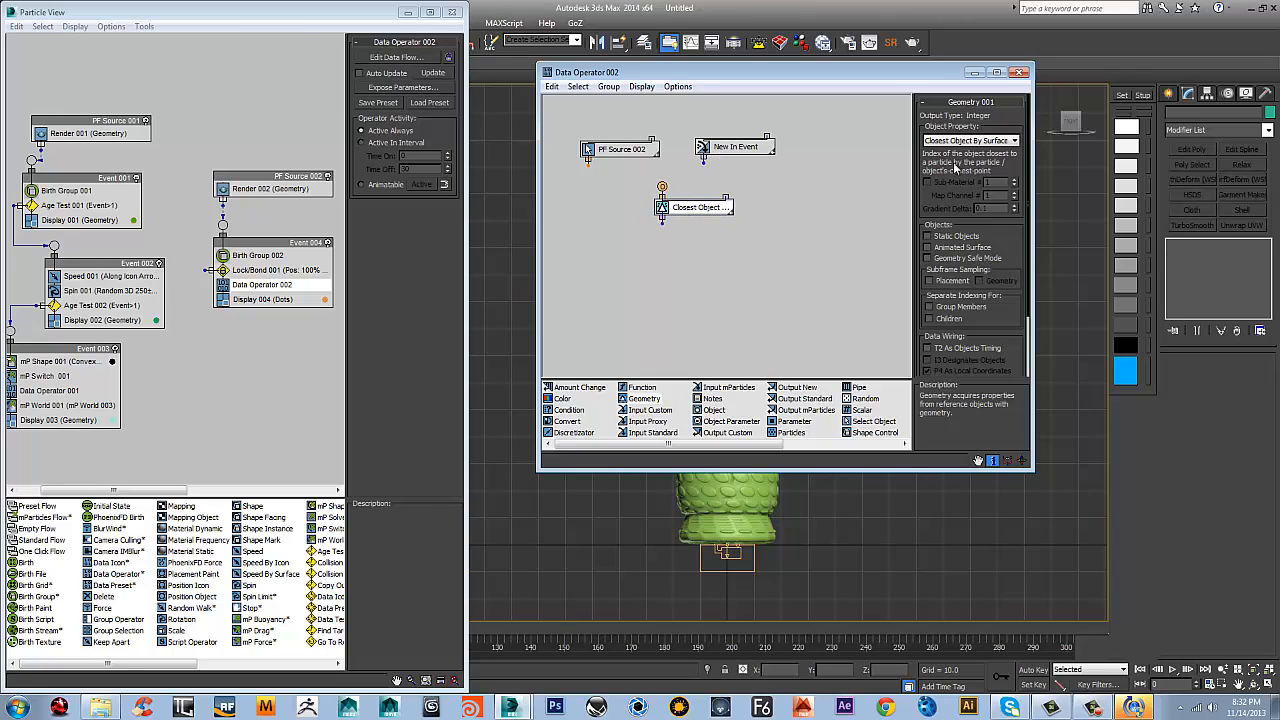
click(978, 141)
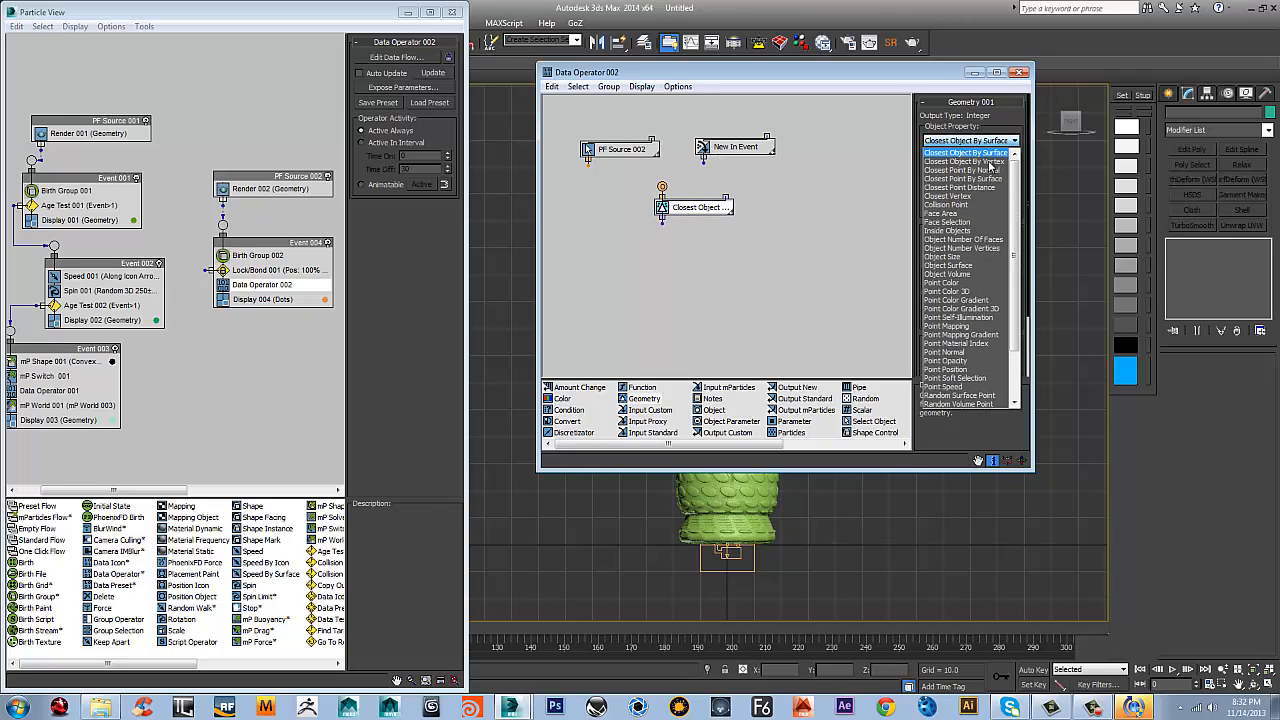
drag(1016, 195, 1013, 297)
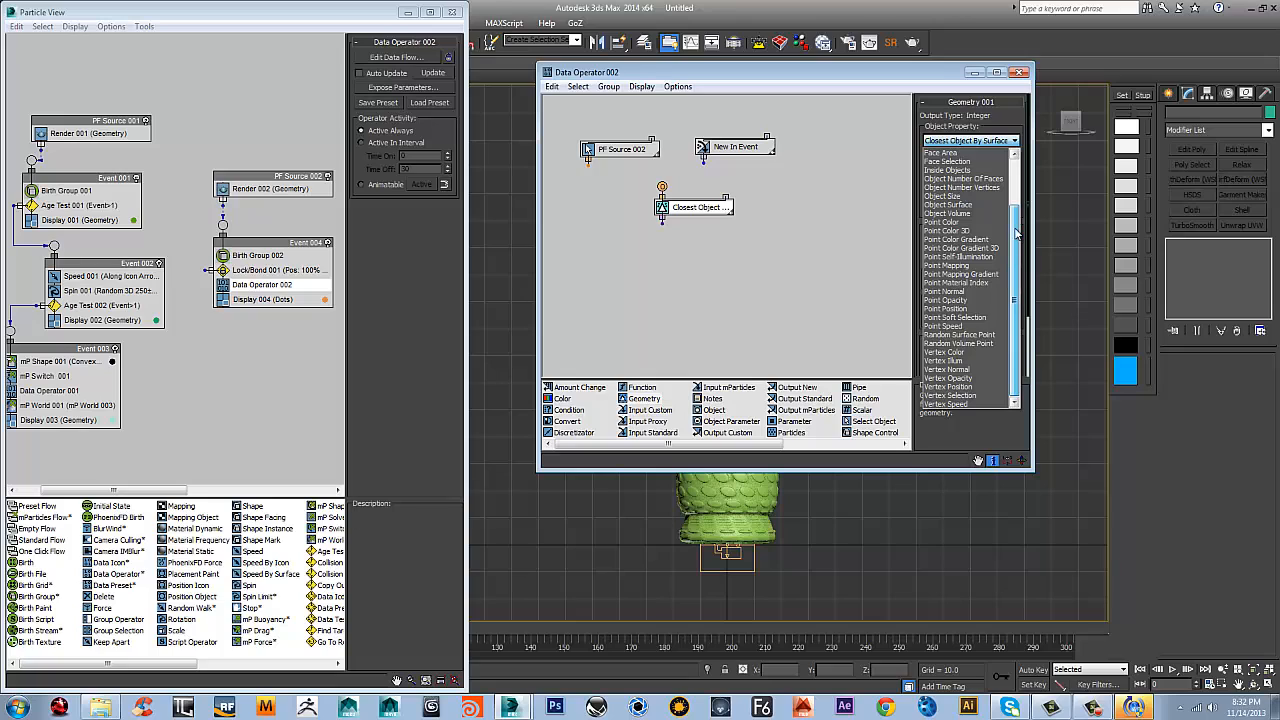
drag(1017, 233, 1018, 196)
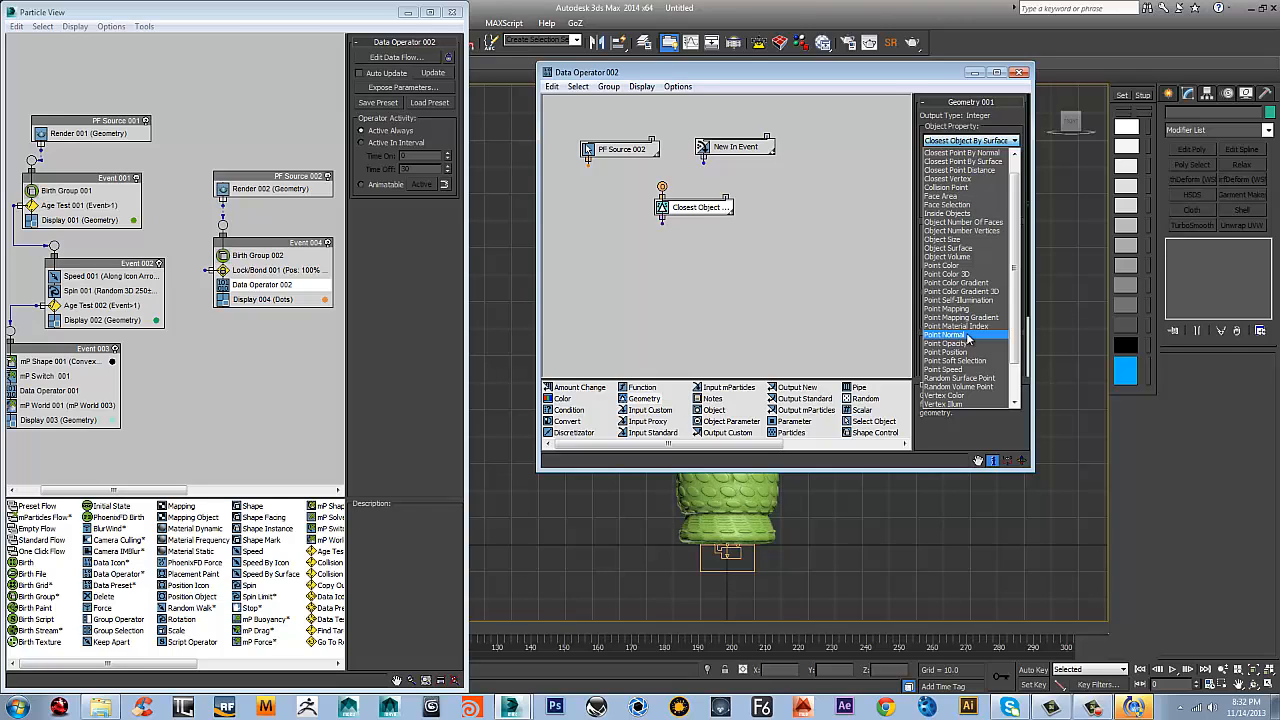
click(1001, 162)
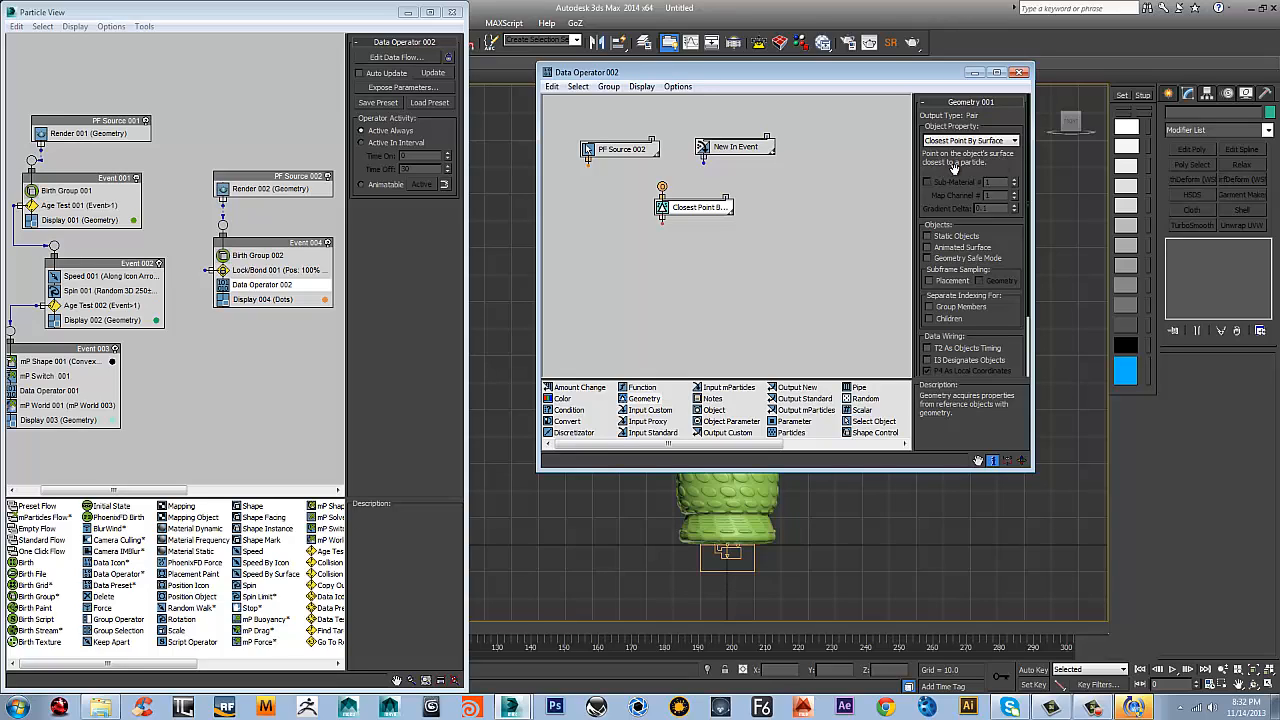
Enable Animated Surface on the Closest Point By Surface node, with both Placement and Geometry subframe sampling
click(703, 209)
click(928, 247)
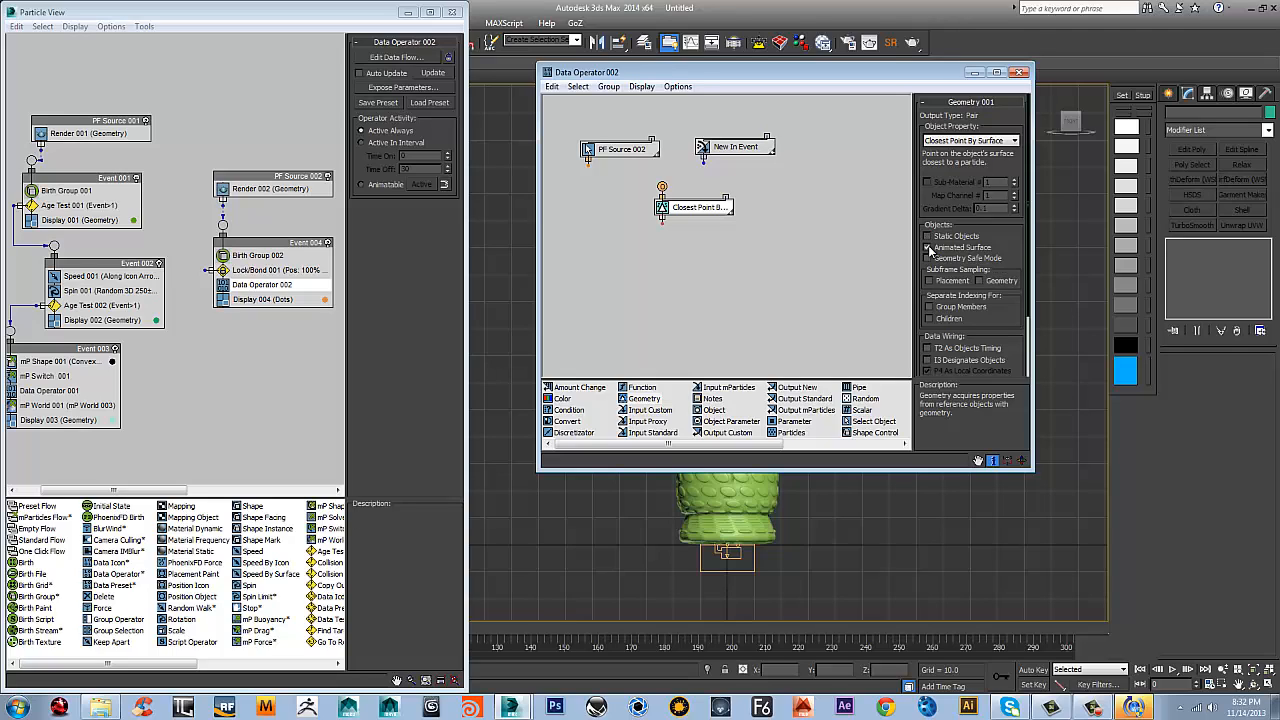
click(978, 281)
drag(1003, 318, 999, 218)
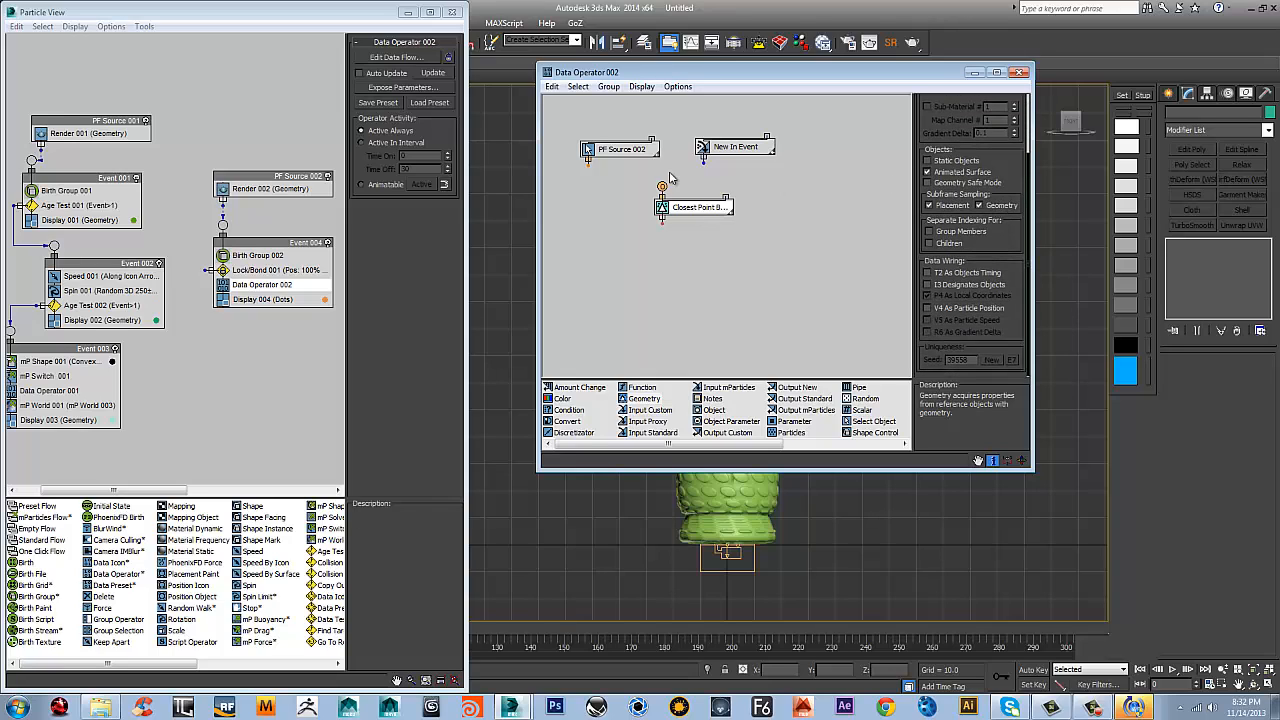
Wire New In Event into the Closest Point By Surface node's filter input and PF Source 002 into its object input
drag(716, 207, 704, 217)
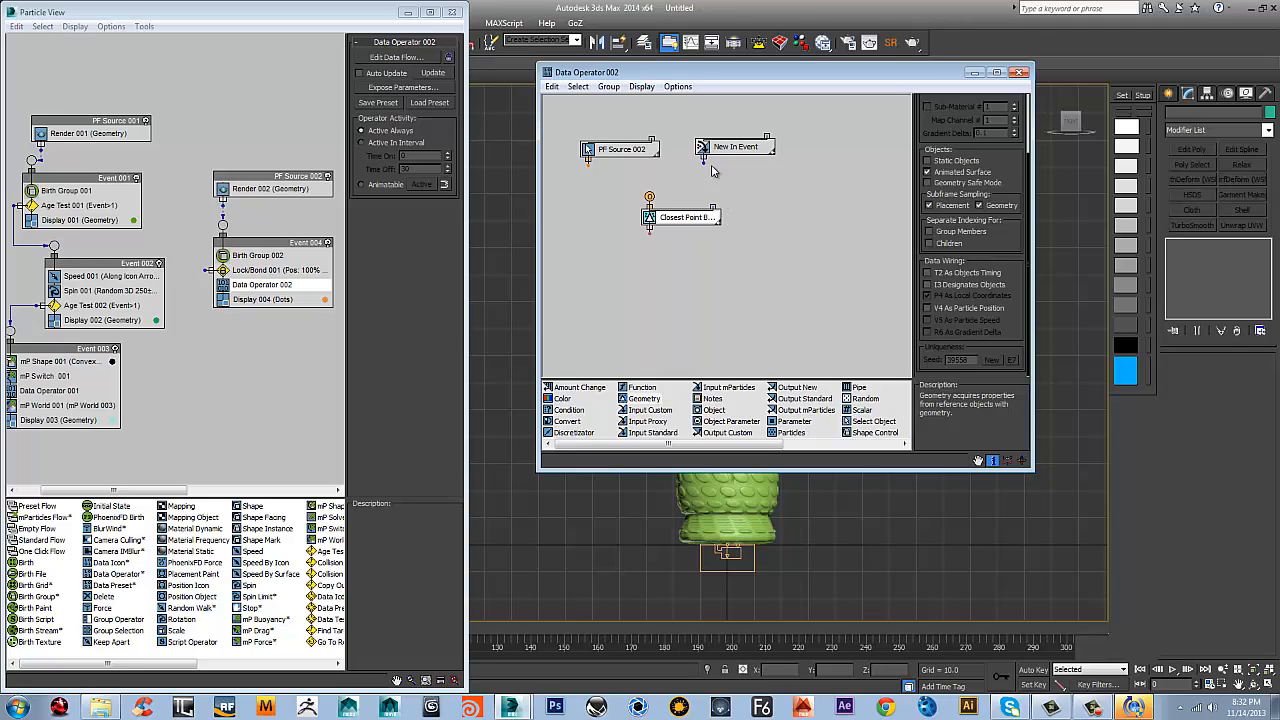
drag(703, 161, 713, 197)
click(692, 221)
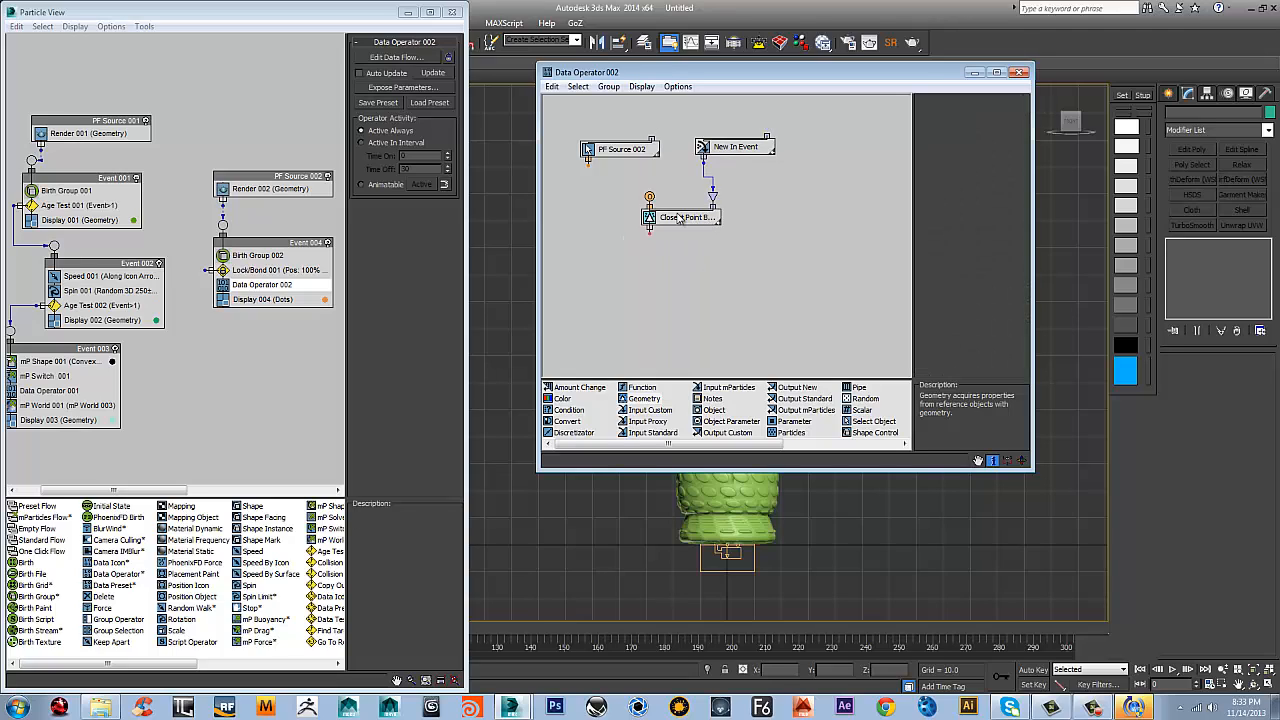
drag(588, 162, 650, 196)
click(694, 220)
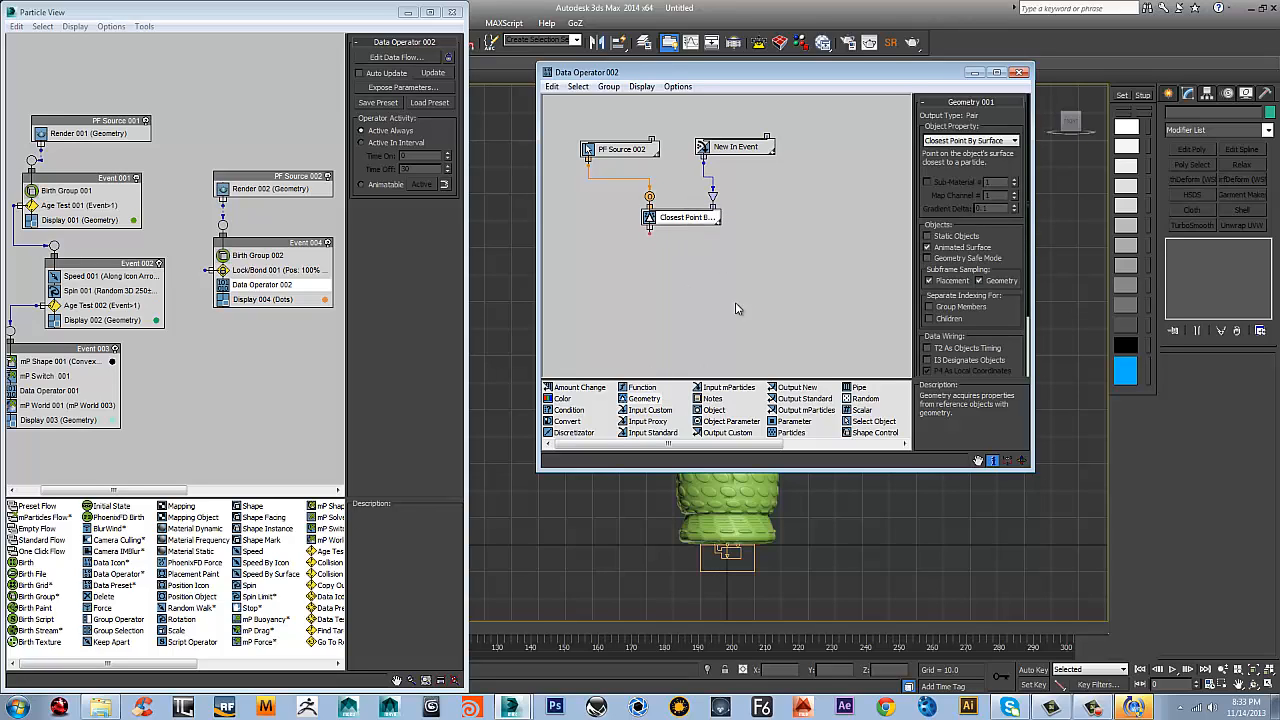
Add an Output New node with the Pair data type and feed it from the Closest Point By Surface node
click(800, 388)
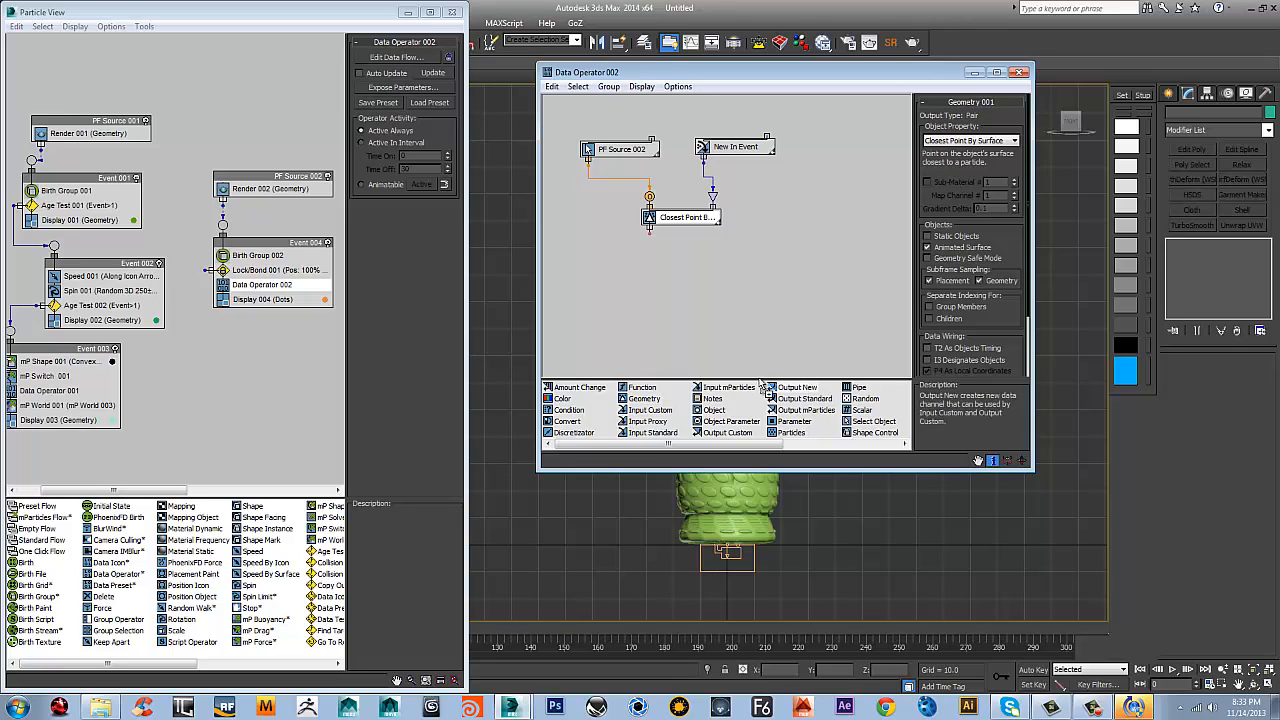
drag(762, 385, 668, 262)
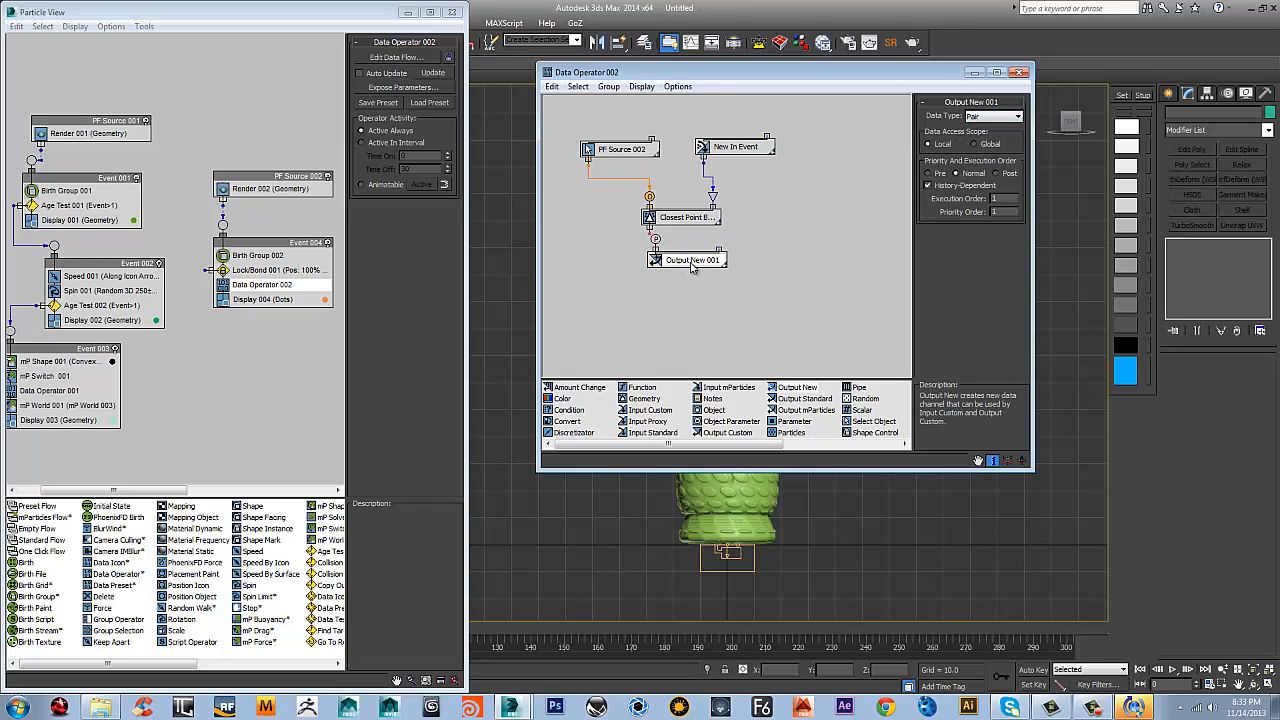
drag(690, 262, 650, 230)
drag(682, 270, 703, 270)
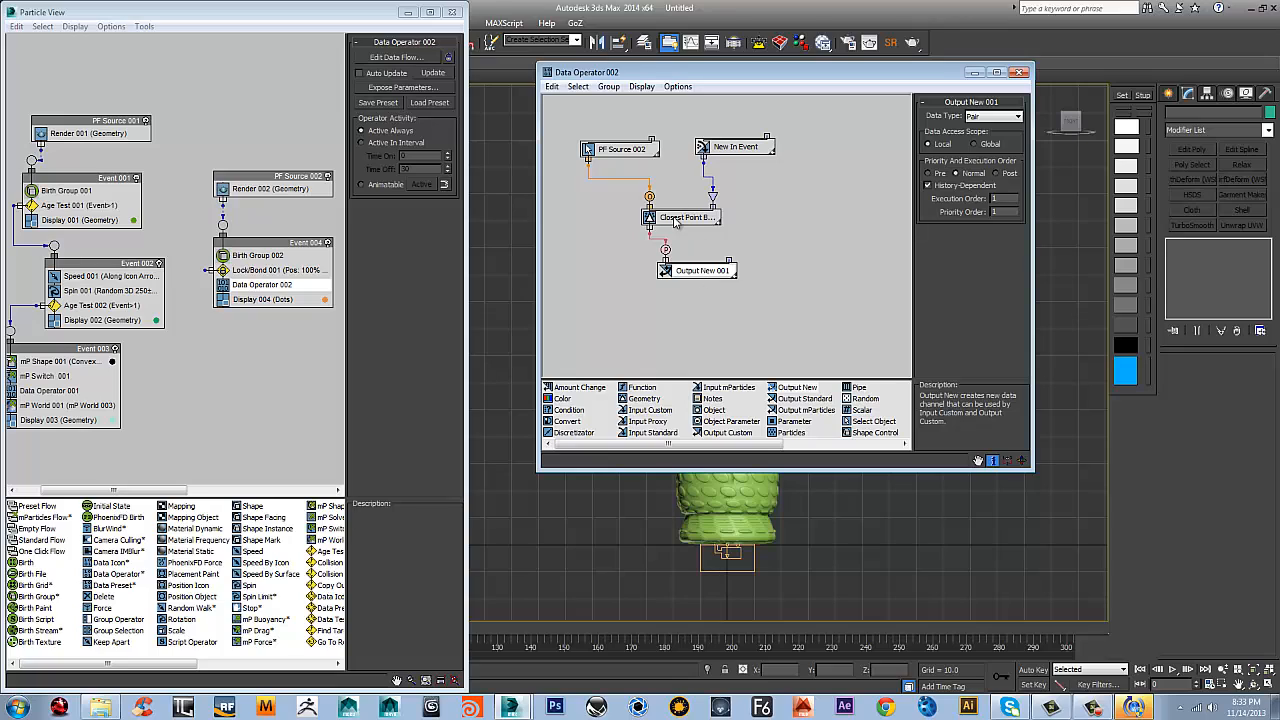
Dock the Output New node directly beneath the Closest Point By Surface node so they form one stack
click(705, 218)
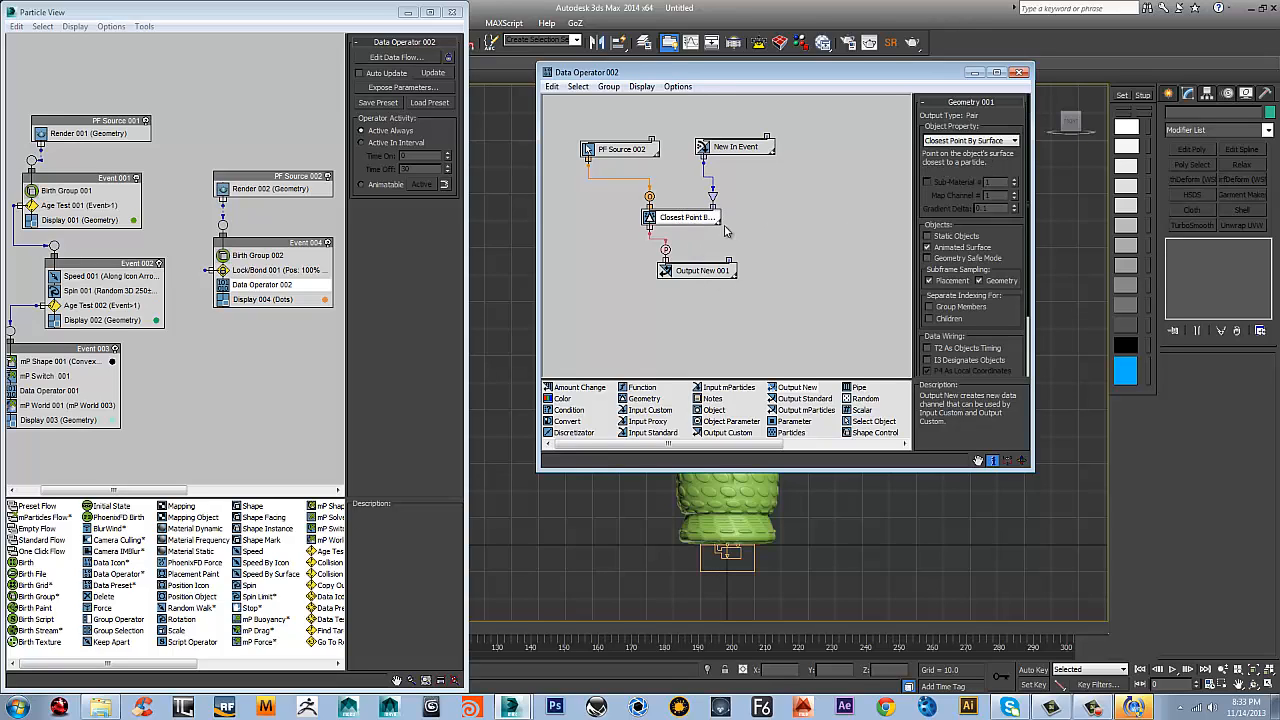
click(697, 266)
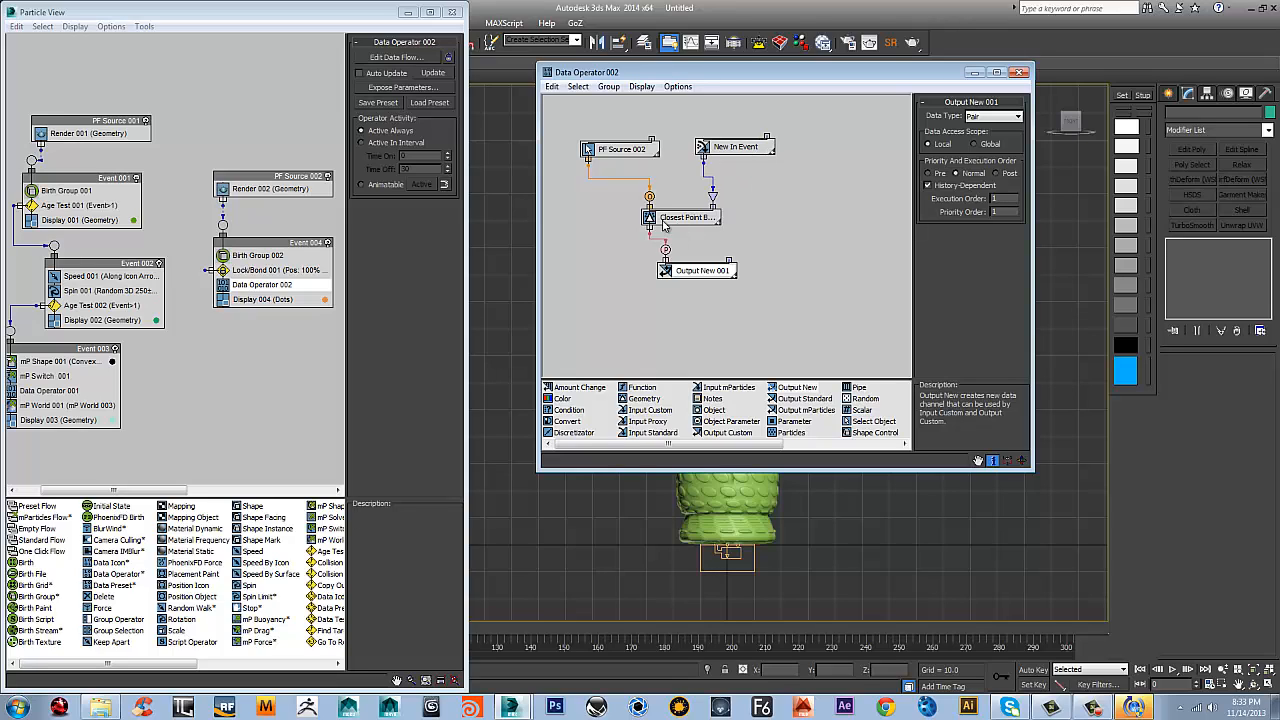
drag(690, 274, 681, 228)
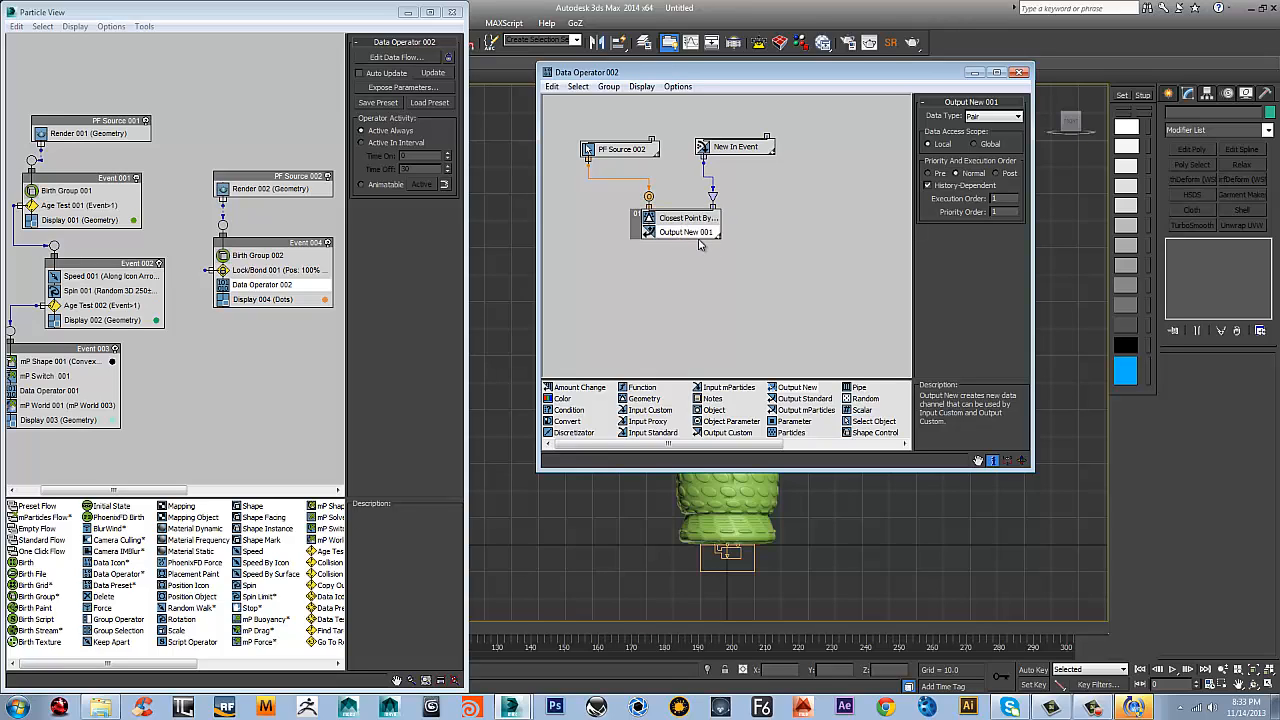
Add a second Geometry node set to Point Position and wire PF Source 002 into its object input
middle_drag(718, 289, 767, 288)
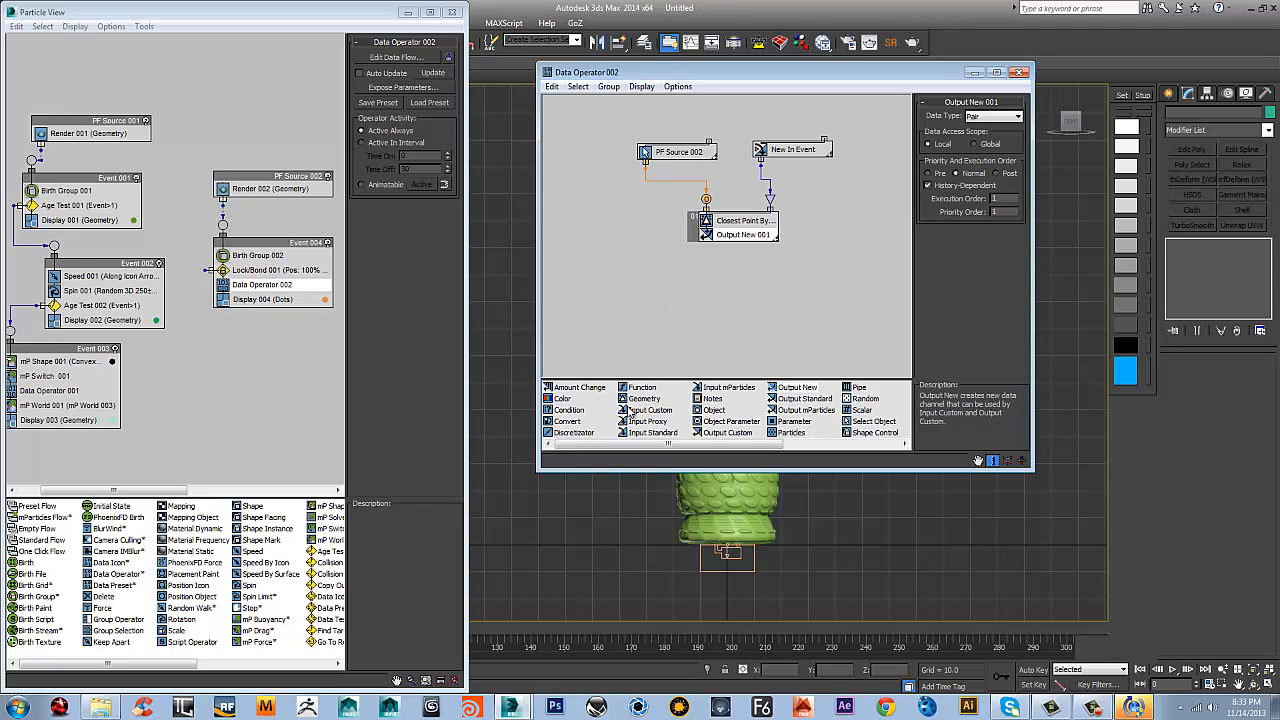
drag(641, 399, 668, 312)
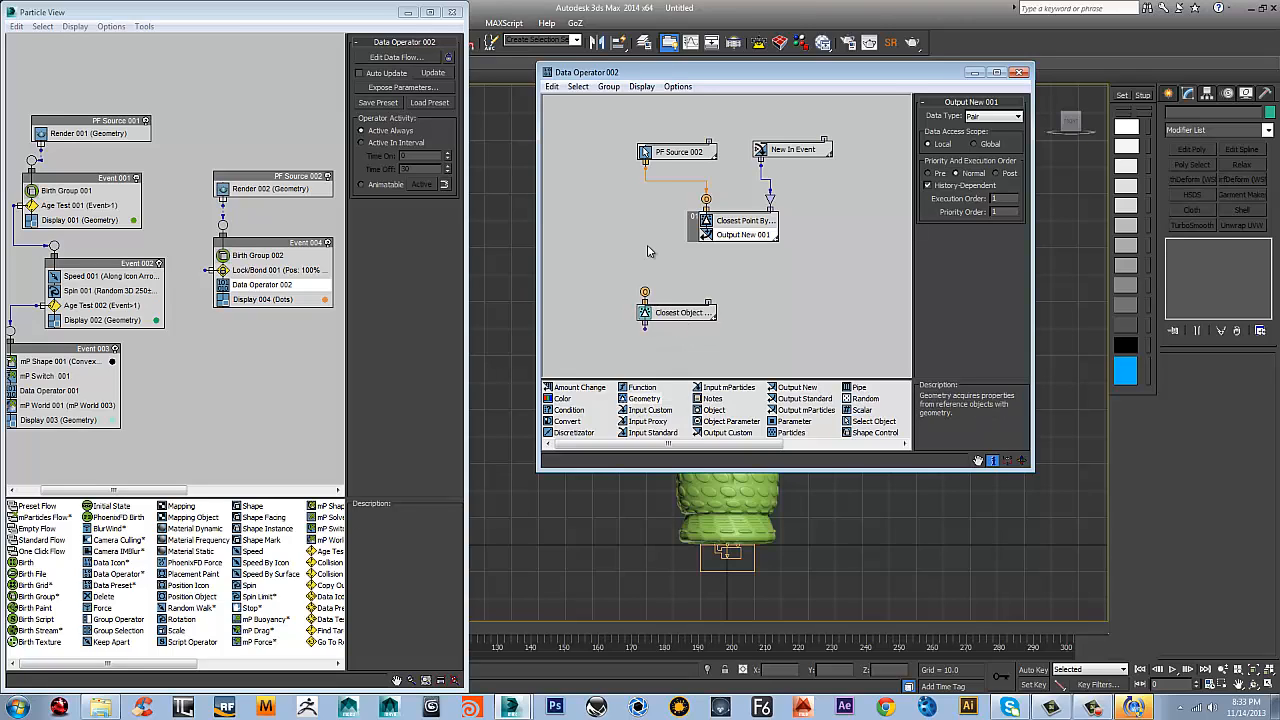
click(683, 315)
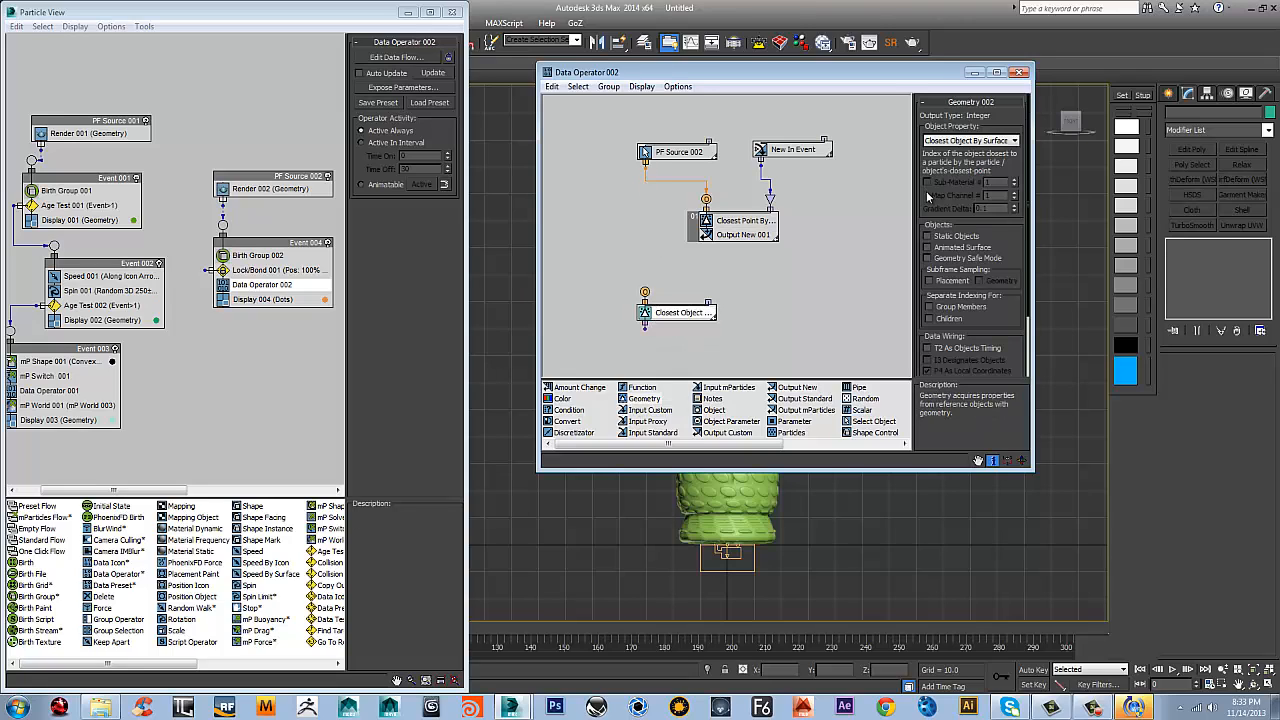
click(967, 141)
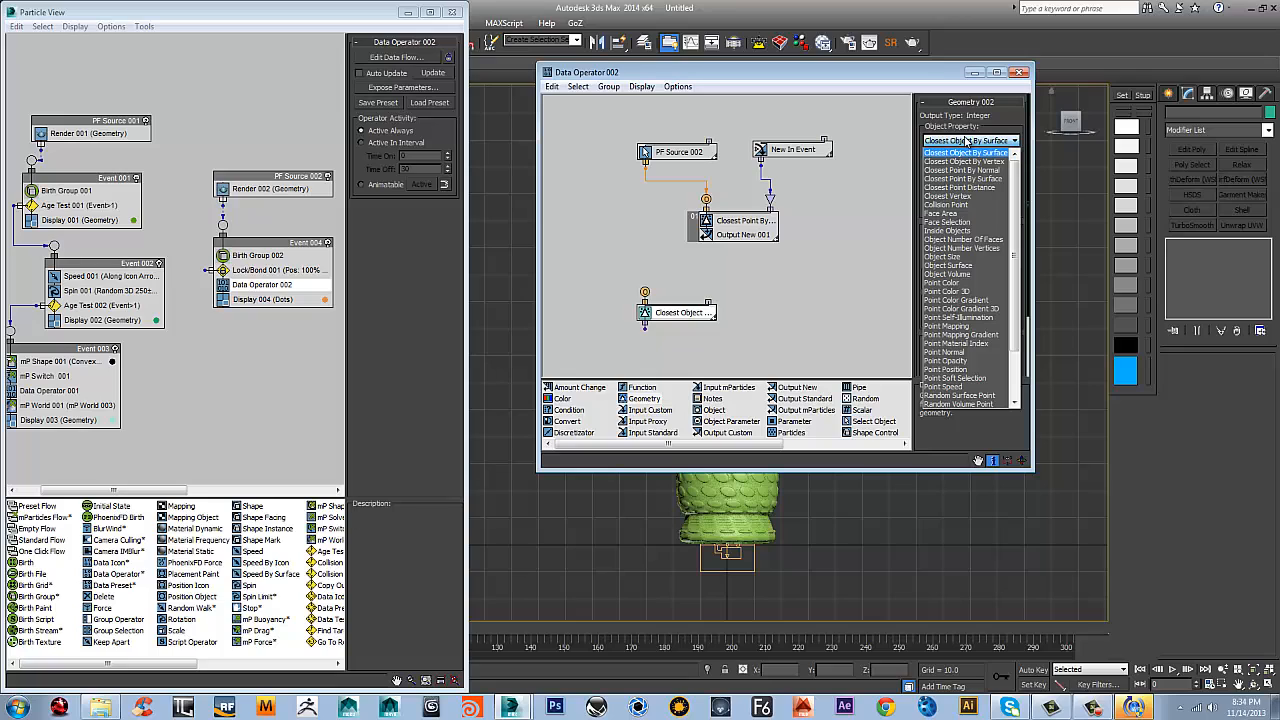
click(946, 369)
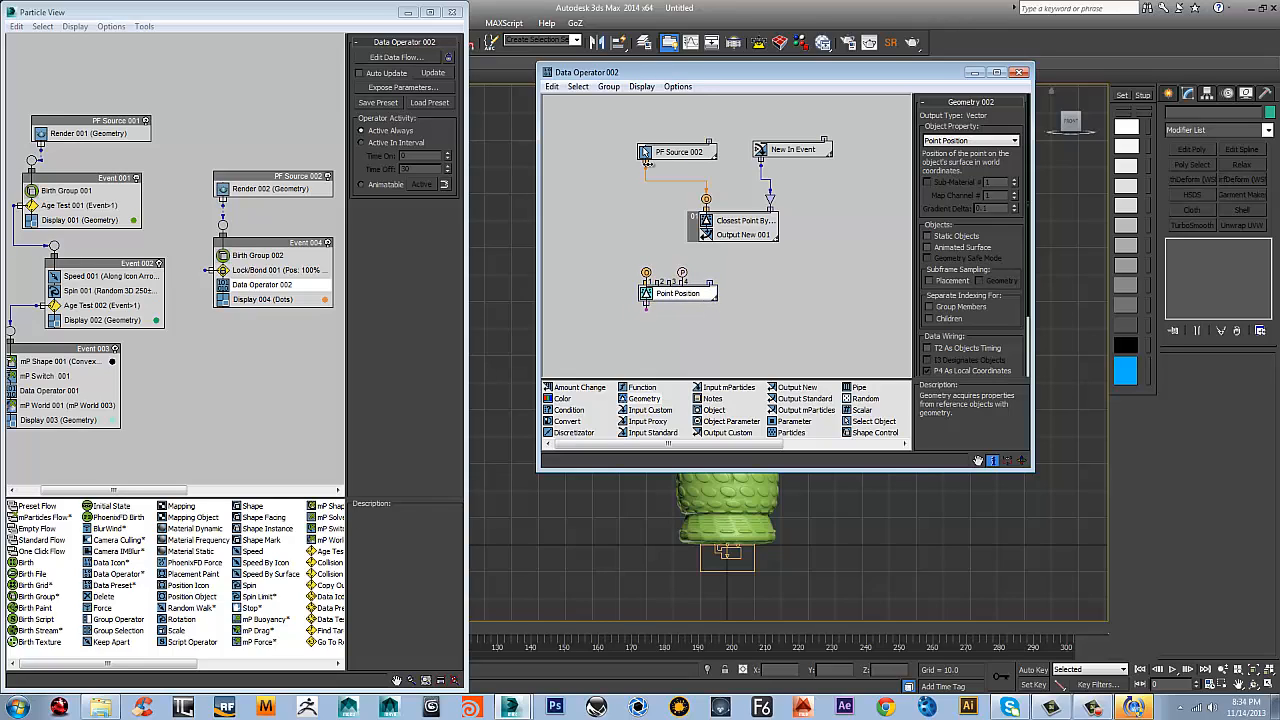
drag(620, 266, 645, 272)
drag(646, 168, 686, 318)
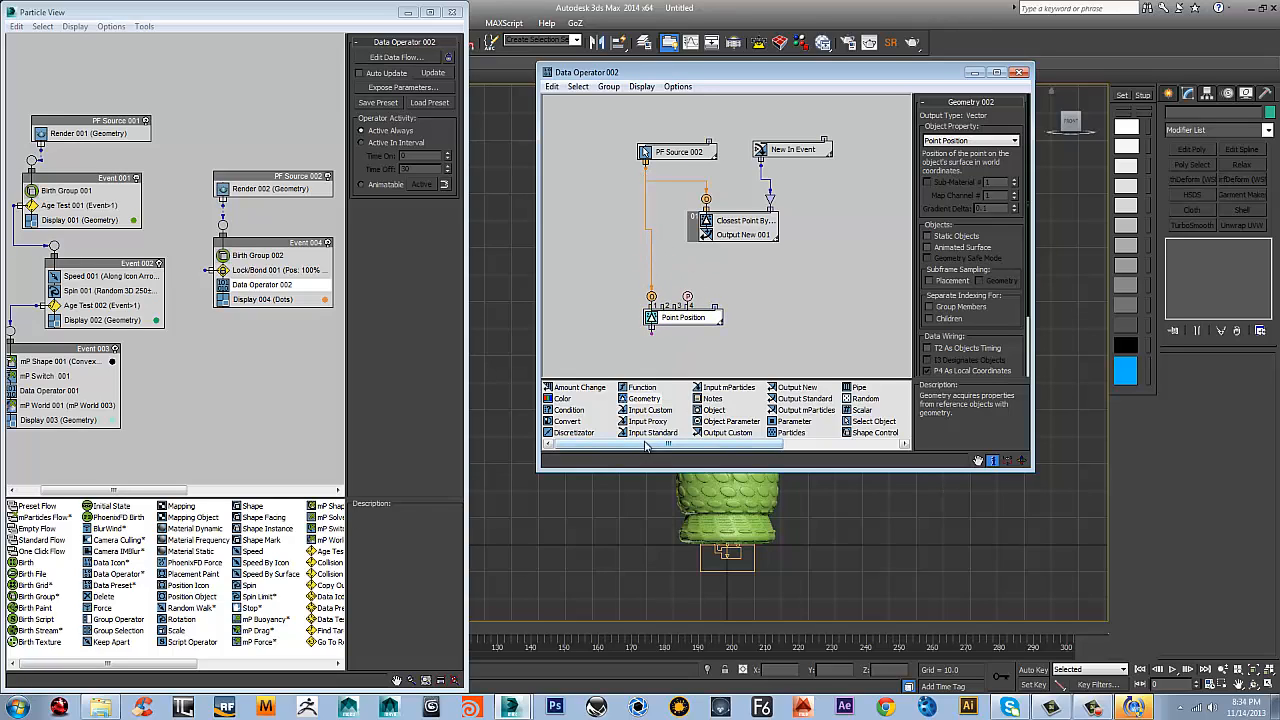
Add an Input Custom node reading the Output New 001 channel and wire it into Point Position's pair input
drag(650, 410, 764, 280)
click(969, 140)
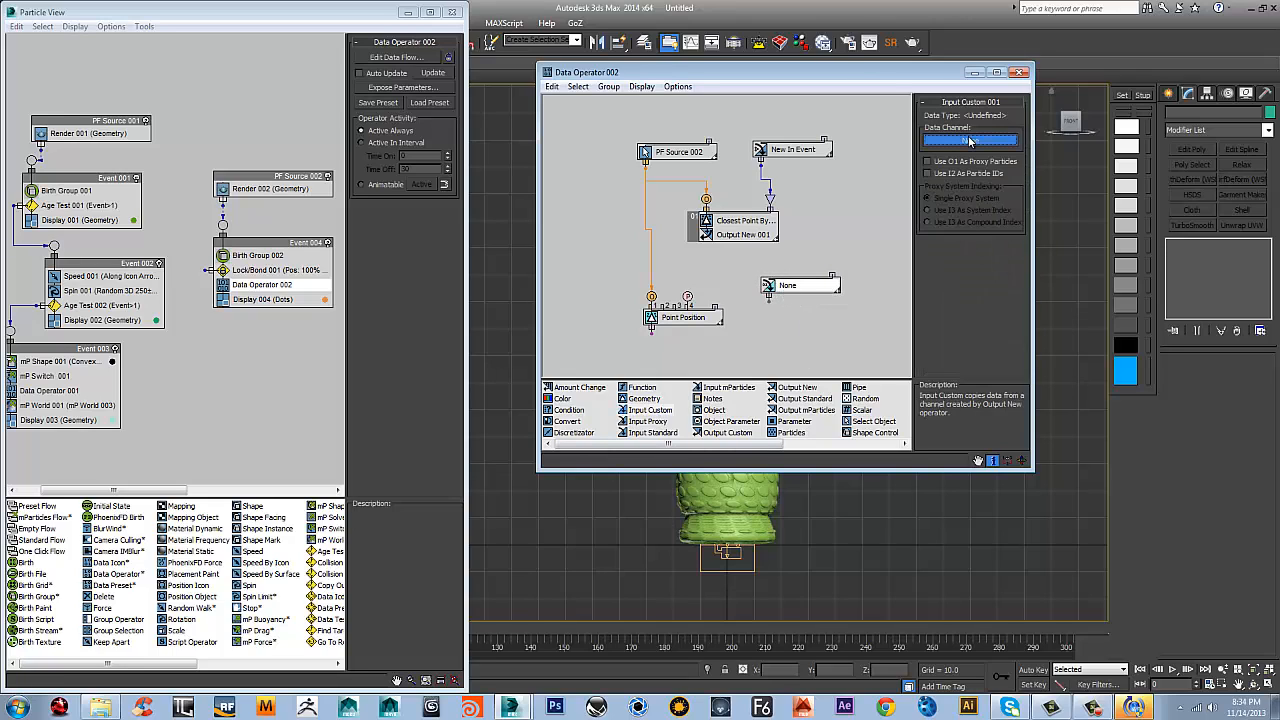
click(636, 245)
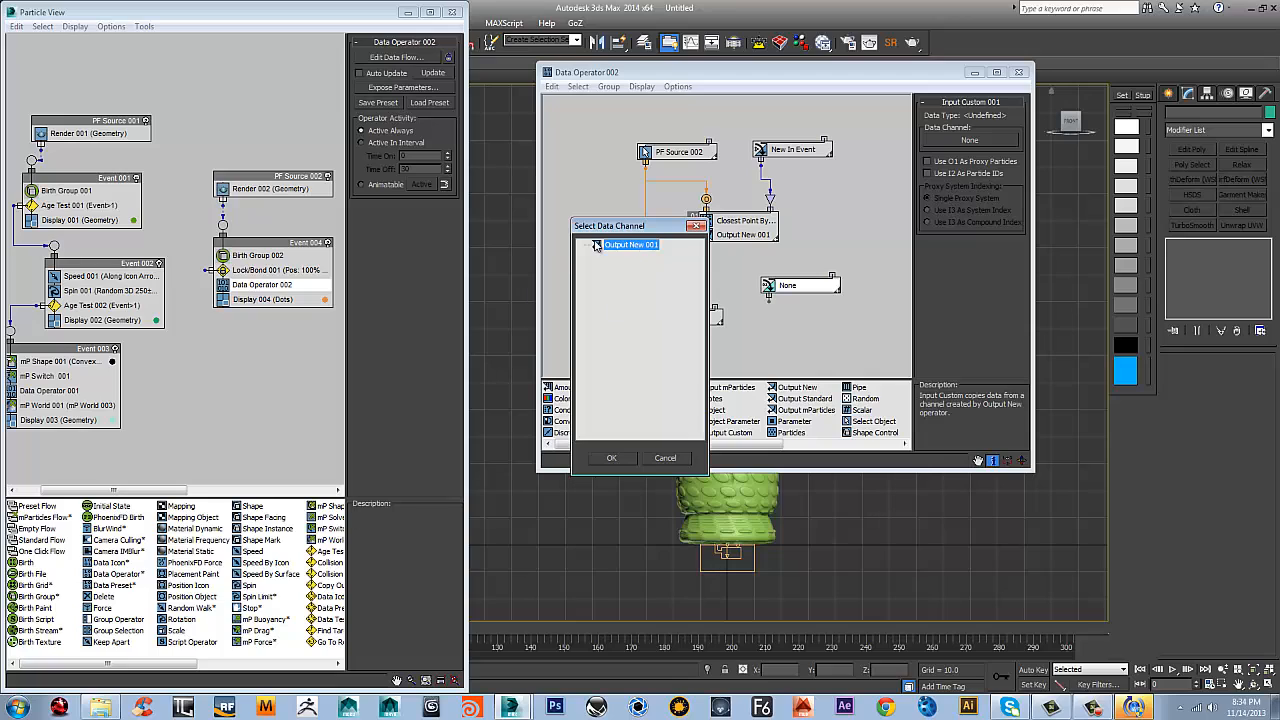
click(612, 458)
drag(800, 286, 765, 267)
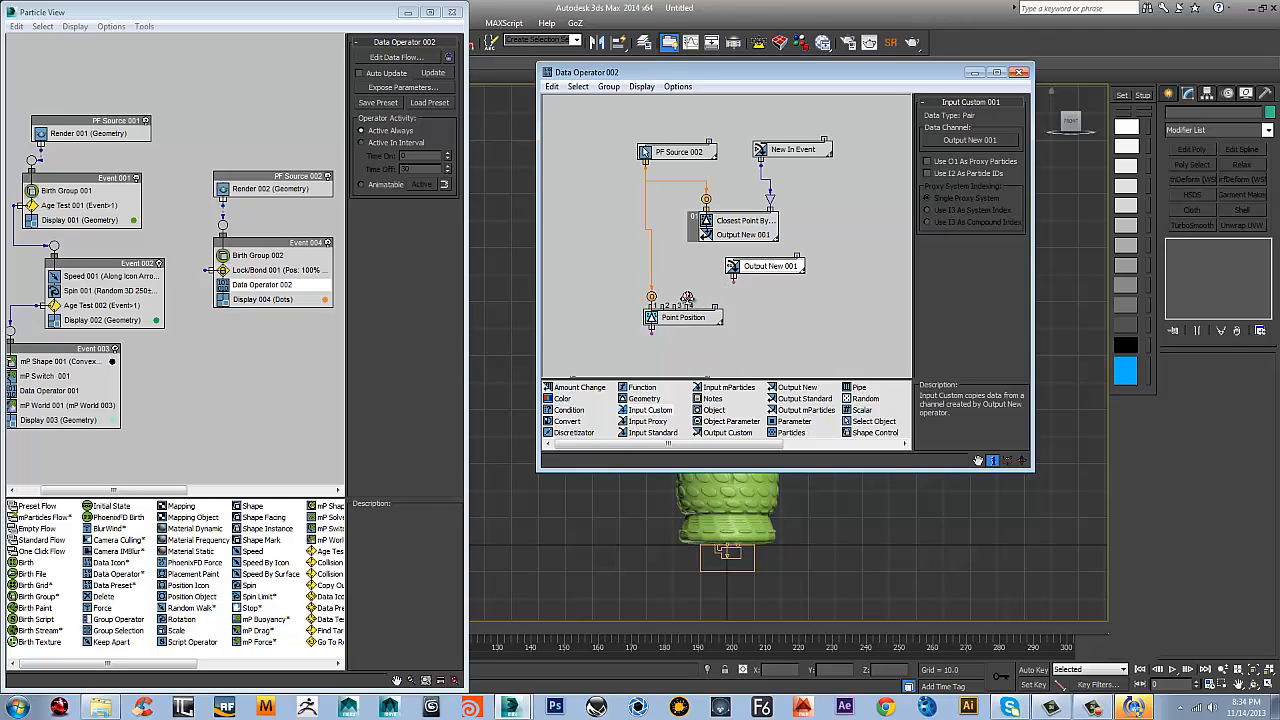
drag(733, 279, 657, 296)
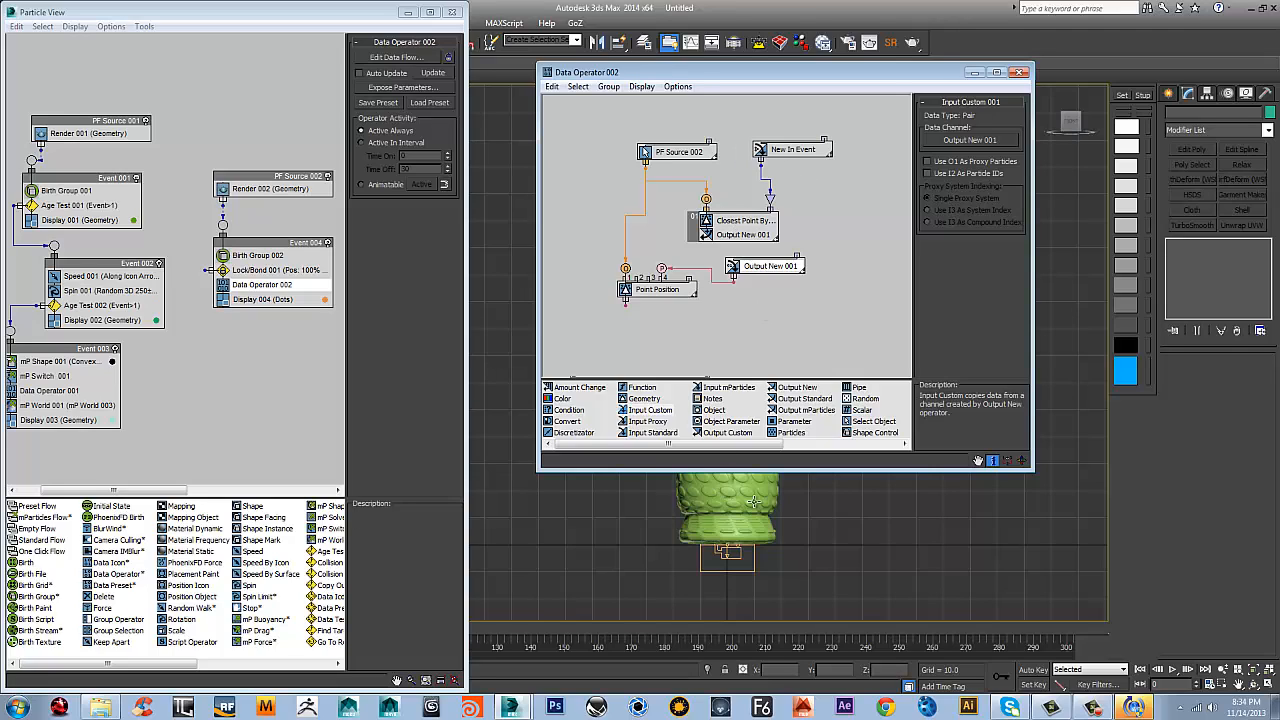
Add an Output Standard node set to Position Vector below Point Position and wire Point Position's output into it
middle_drag(719, 289, 727, 247)
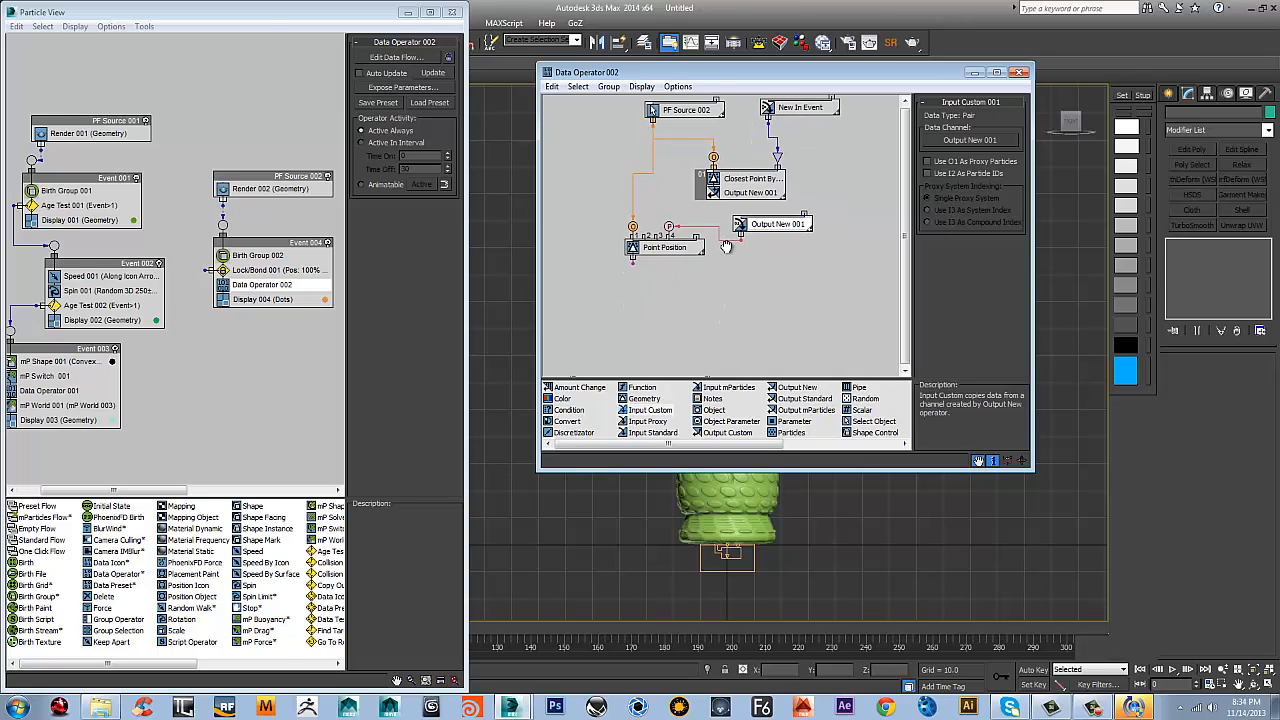
scroll(699, 268, down, 1)
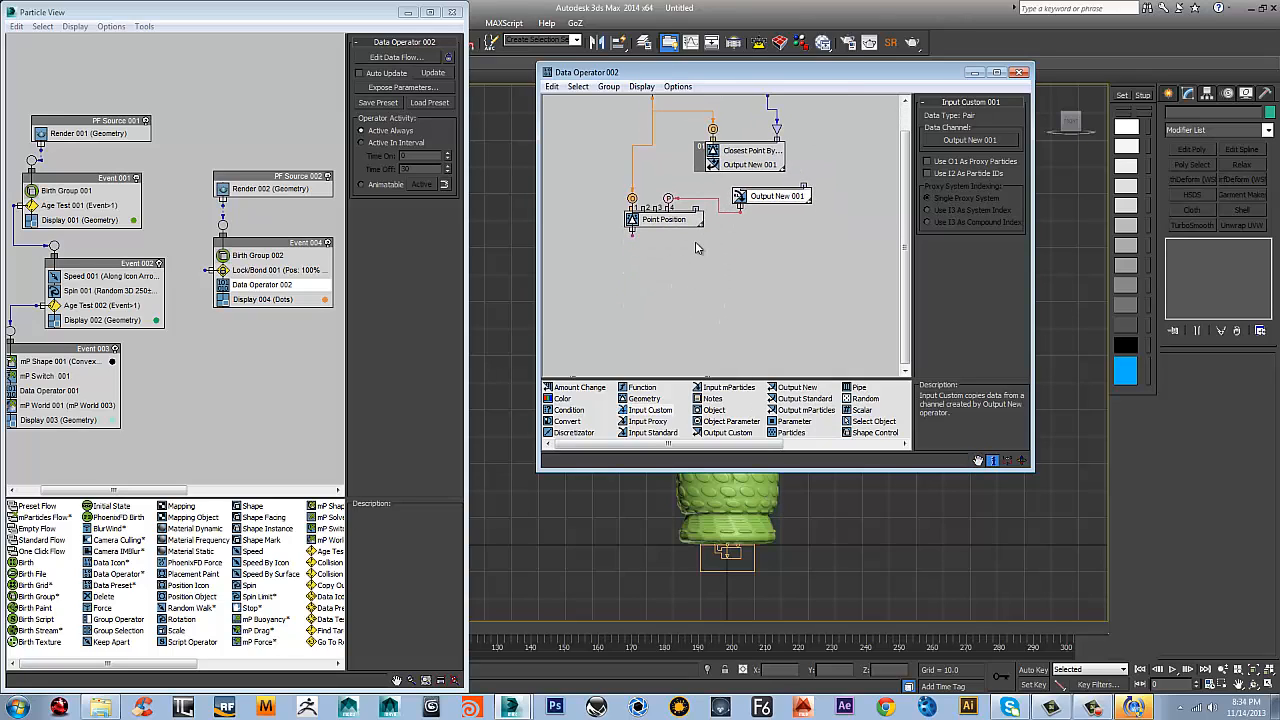
scroll(660, 275, up, 2)
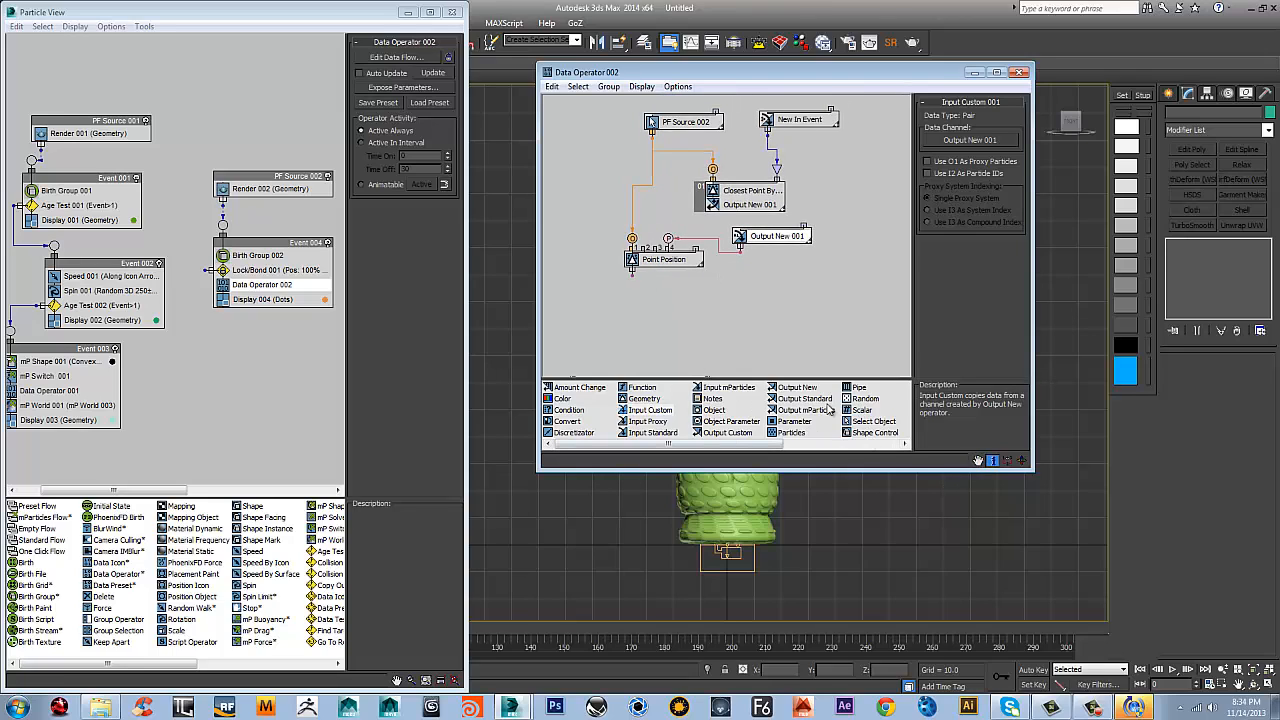
drag(805, 398, 675, 357)
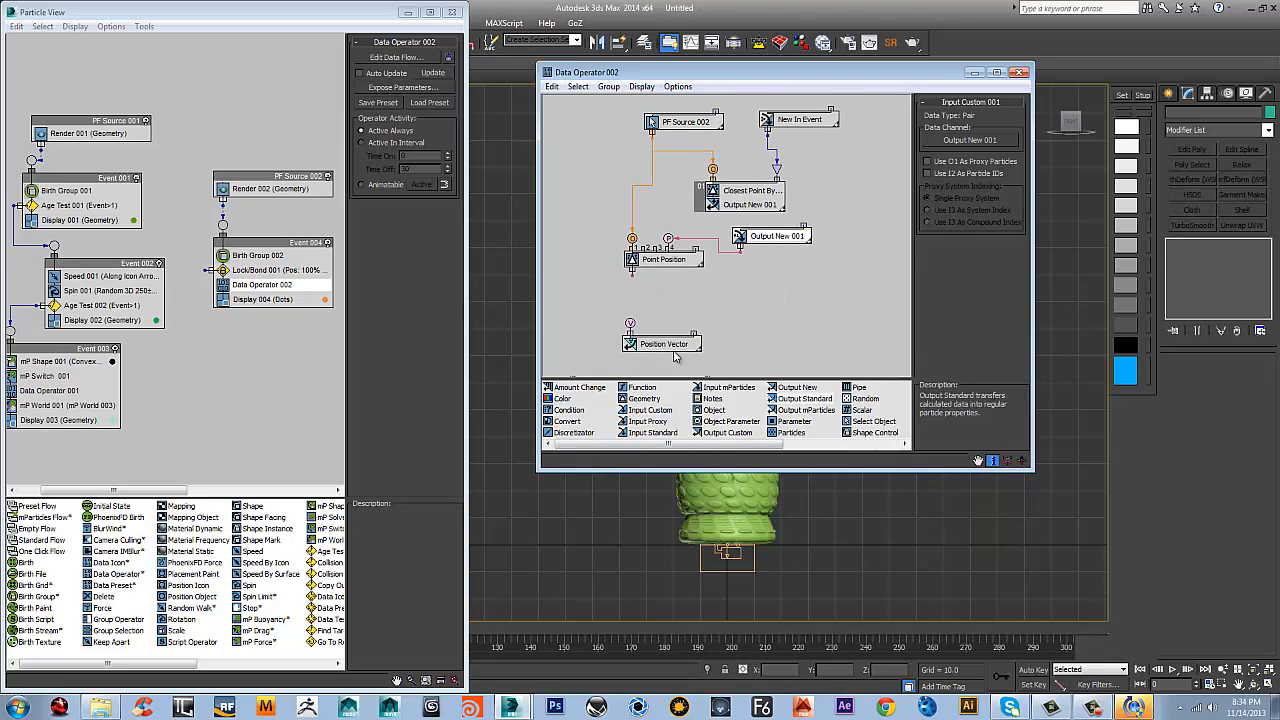
click(655, 342)
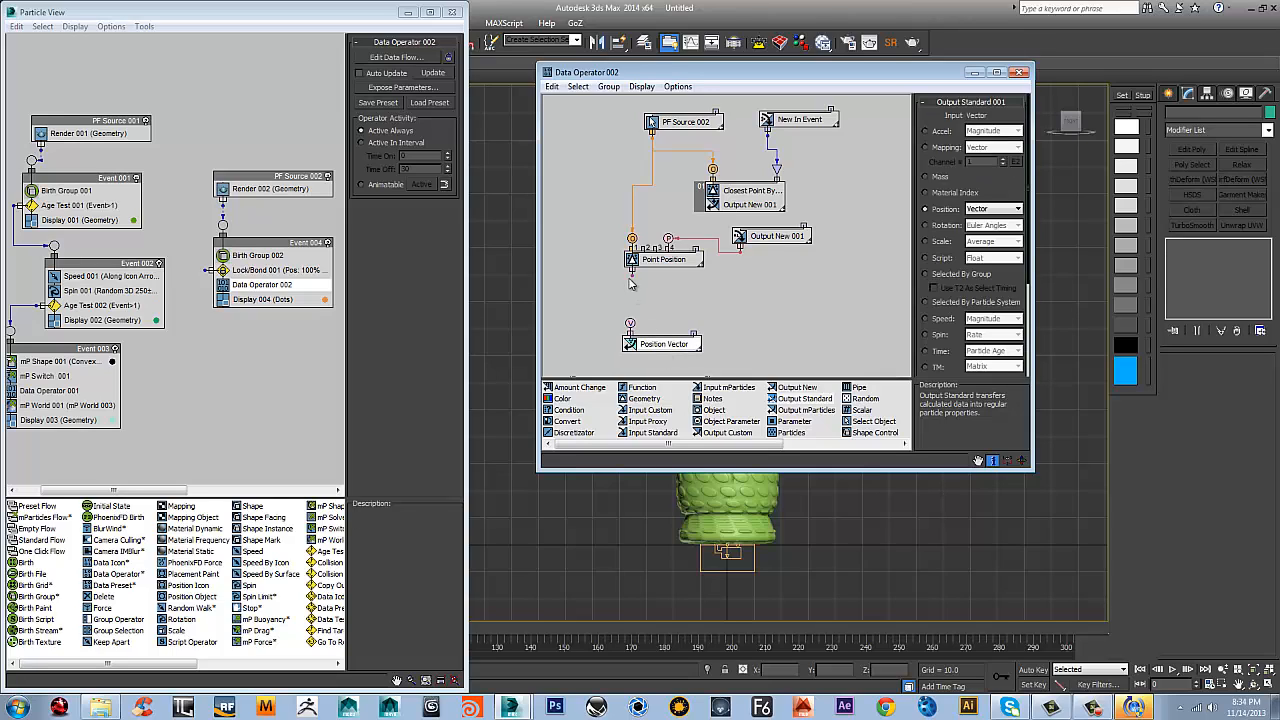
drag(633, 272, 630, 324)
drag(671, 346, 661, 318)
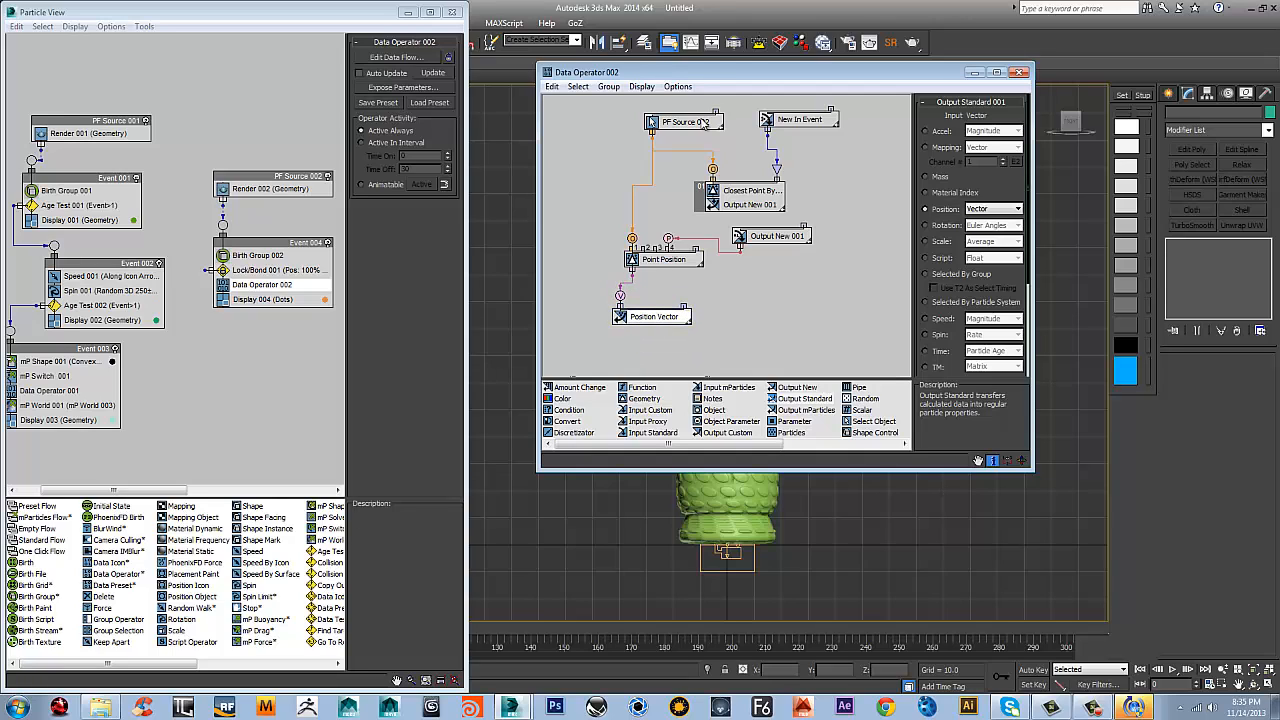
Tidy the data flow by moving the PF Source 002, New In Event and Output New 001 input nodes closer to their targets
drag(677, 121, 611, 155)
drag(796, 120, 757, 141)
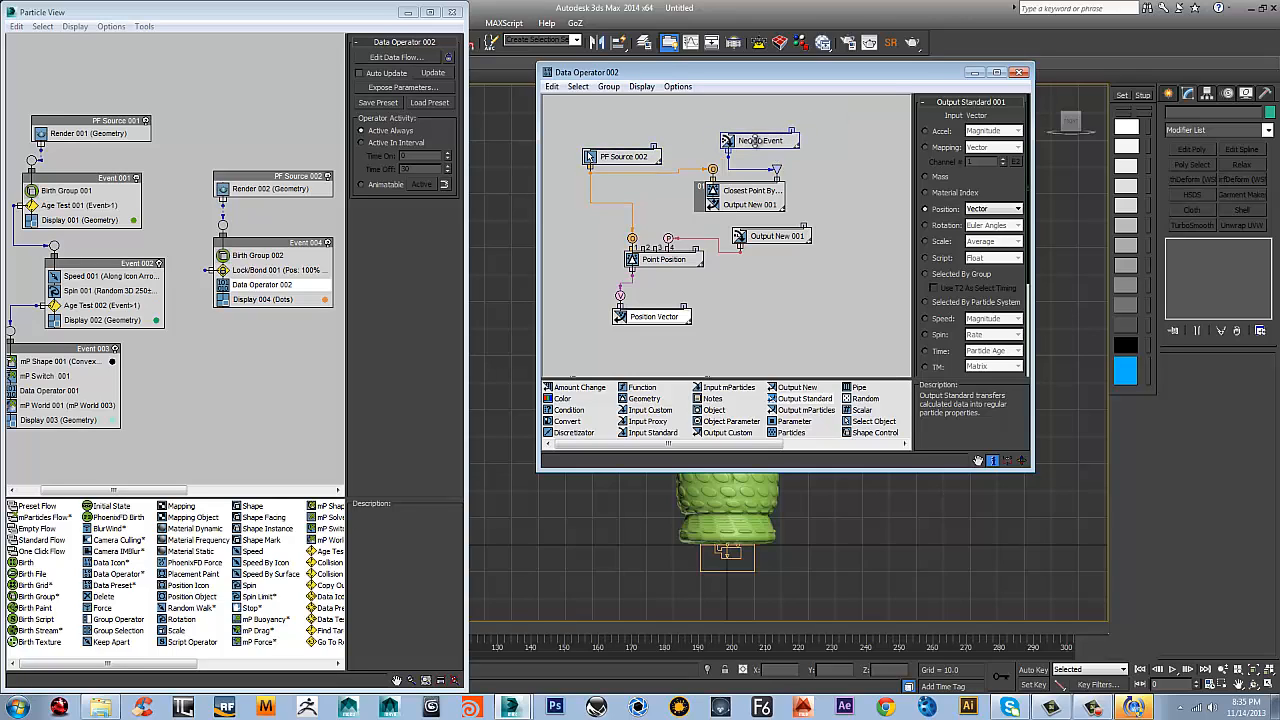
drag(772, 238, 733, 228)
drag(764, 135, 760, 140)
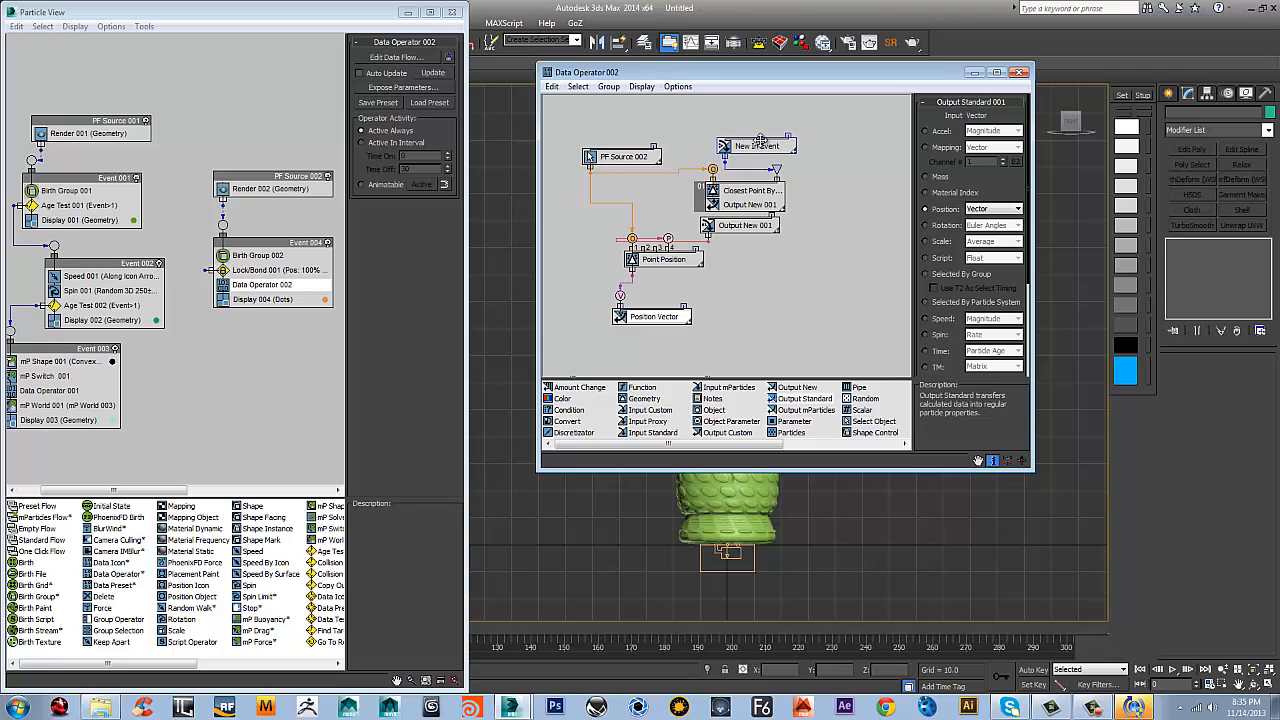
Add an Input Standard node beside New In Event and set it to output the TM Matrix
middle_drag(829, 278, 800, 244)
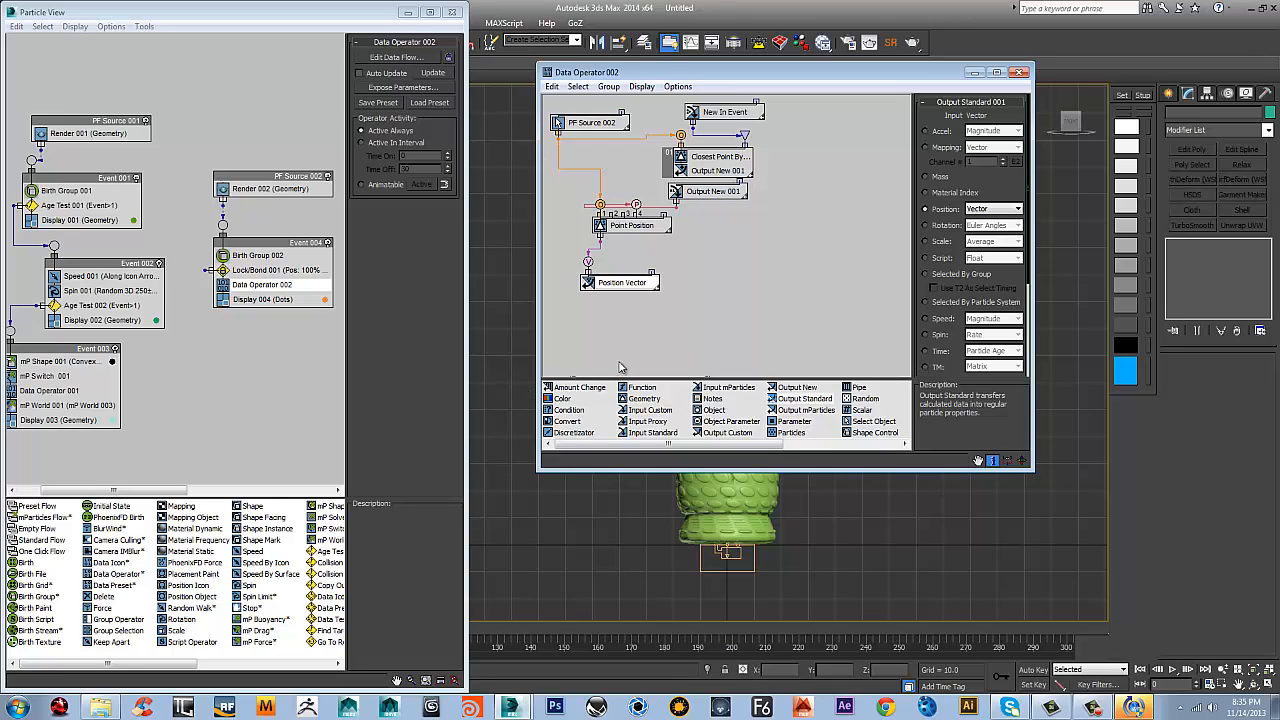
middle_drag(810, 198, 788, 244)
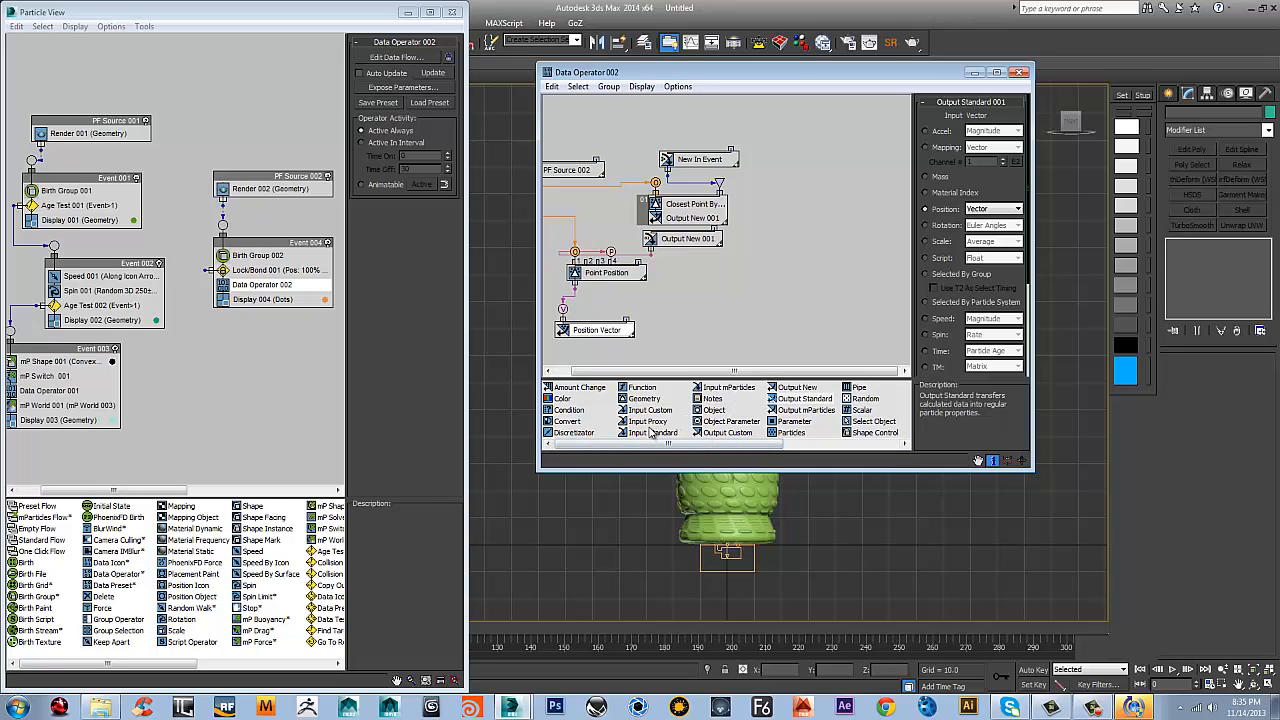
drag(637, 432, 790, 168)
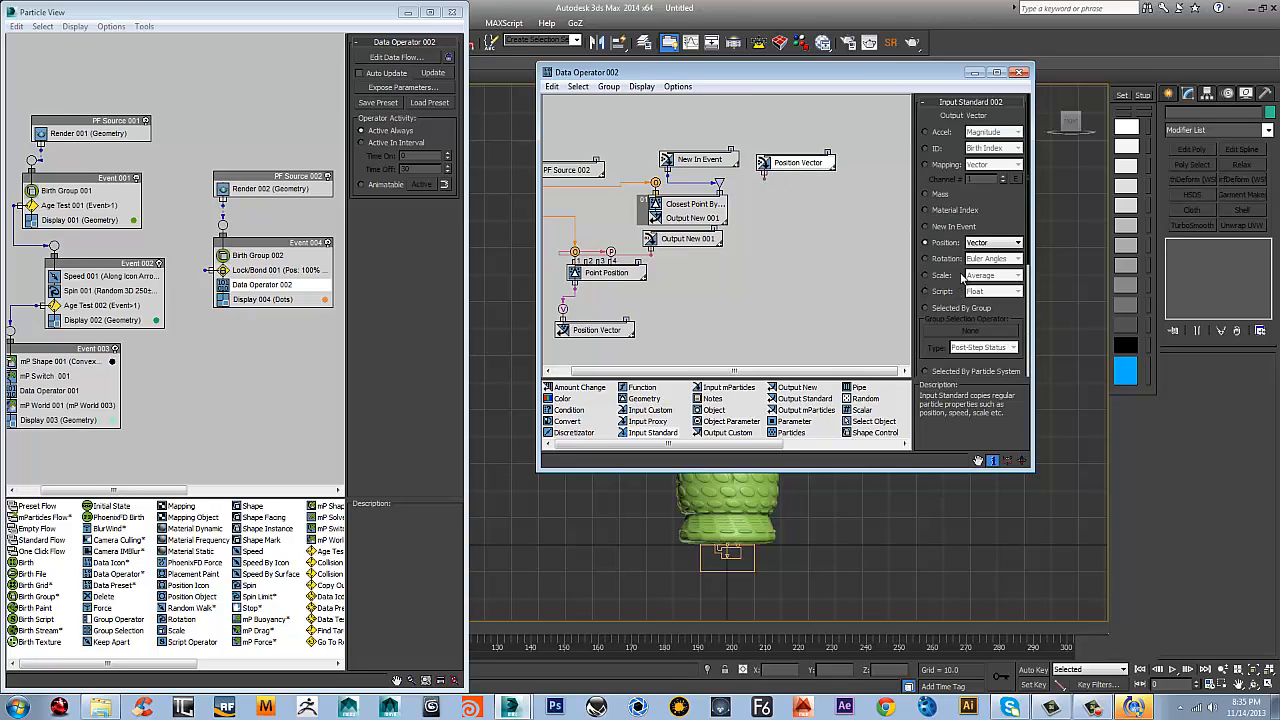
scroll(973, 291, down, 5)
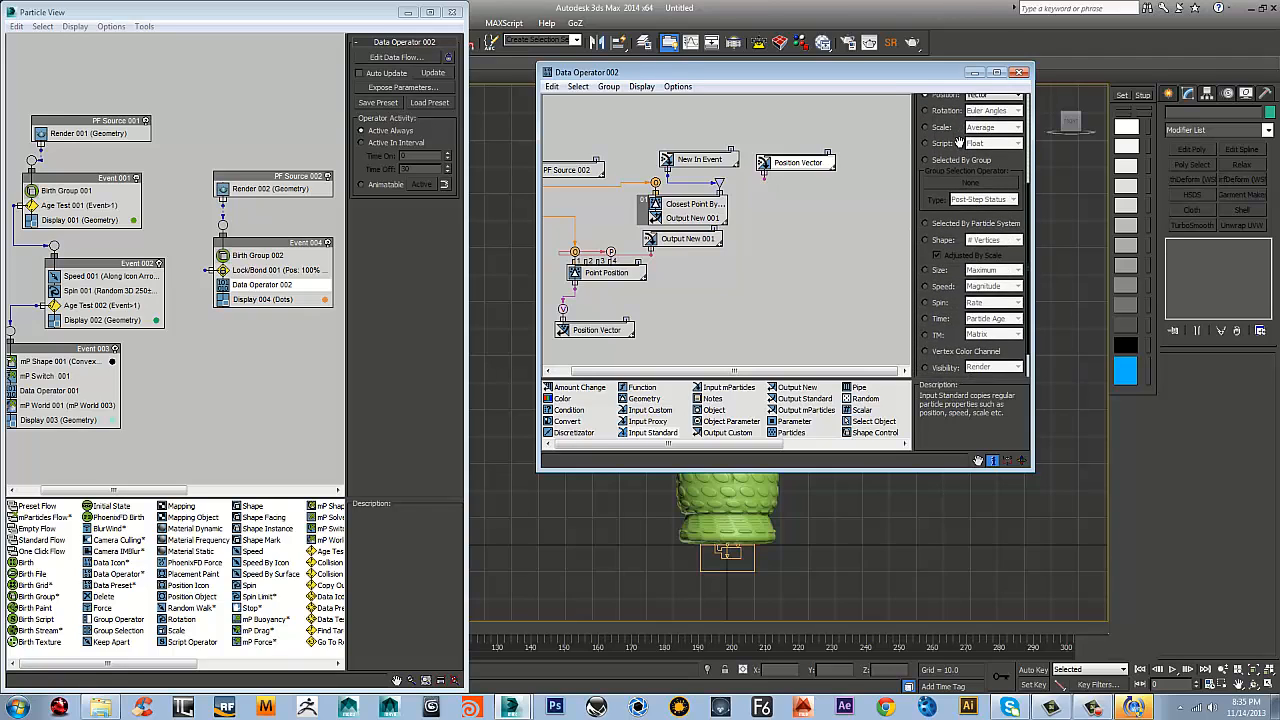
click(927, 305)
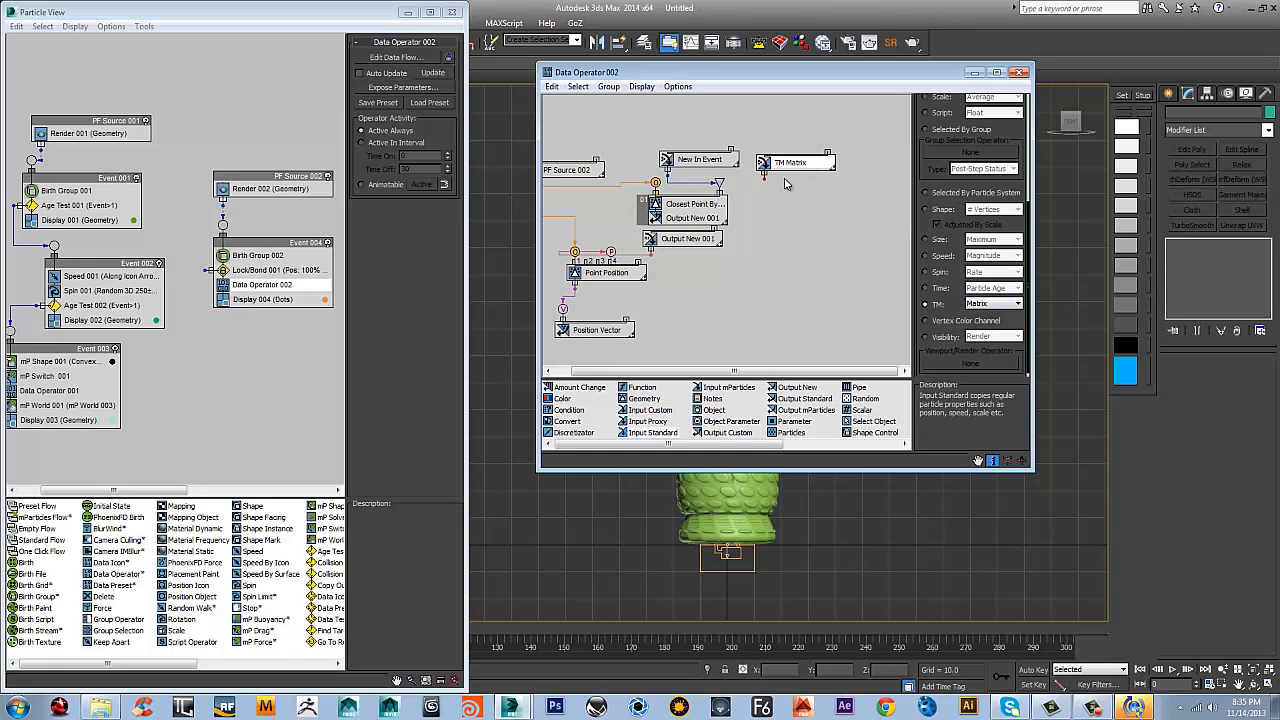
middle_drag(797, 222, 865, 240)
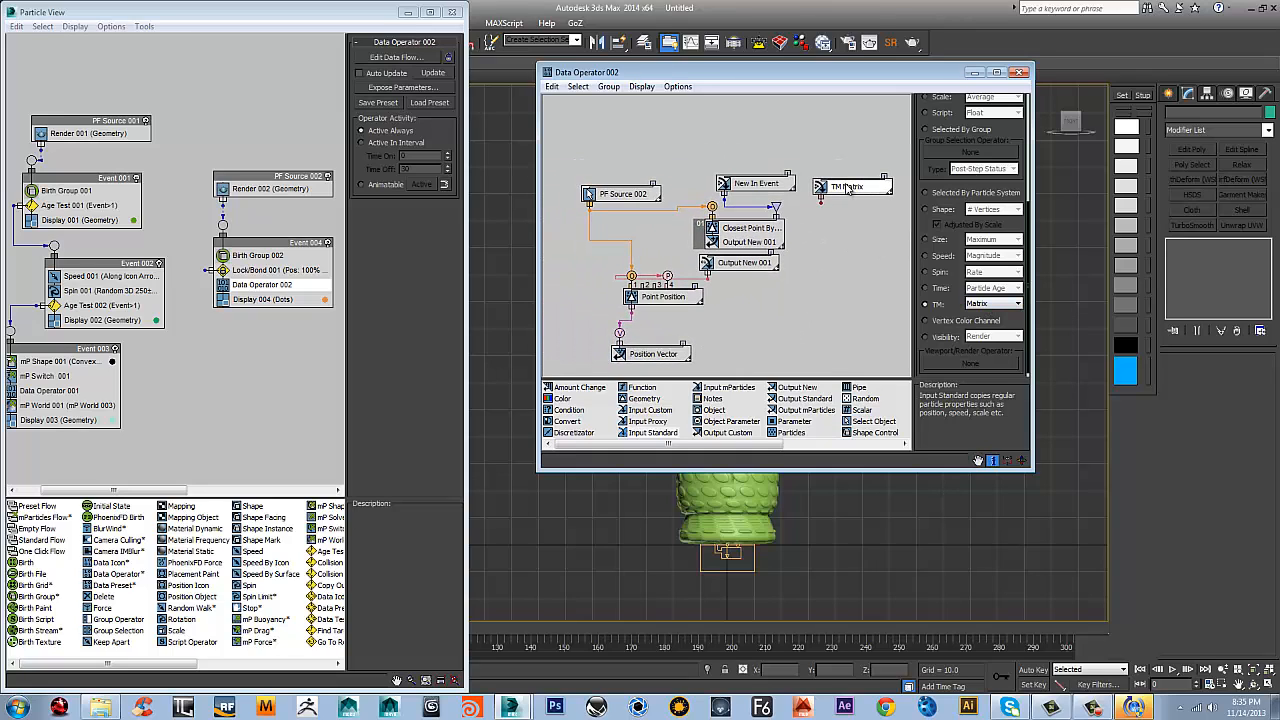
drag(847, 188, 834, 180)
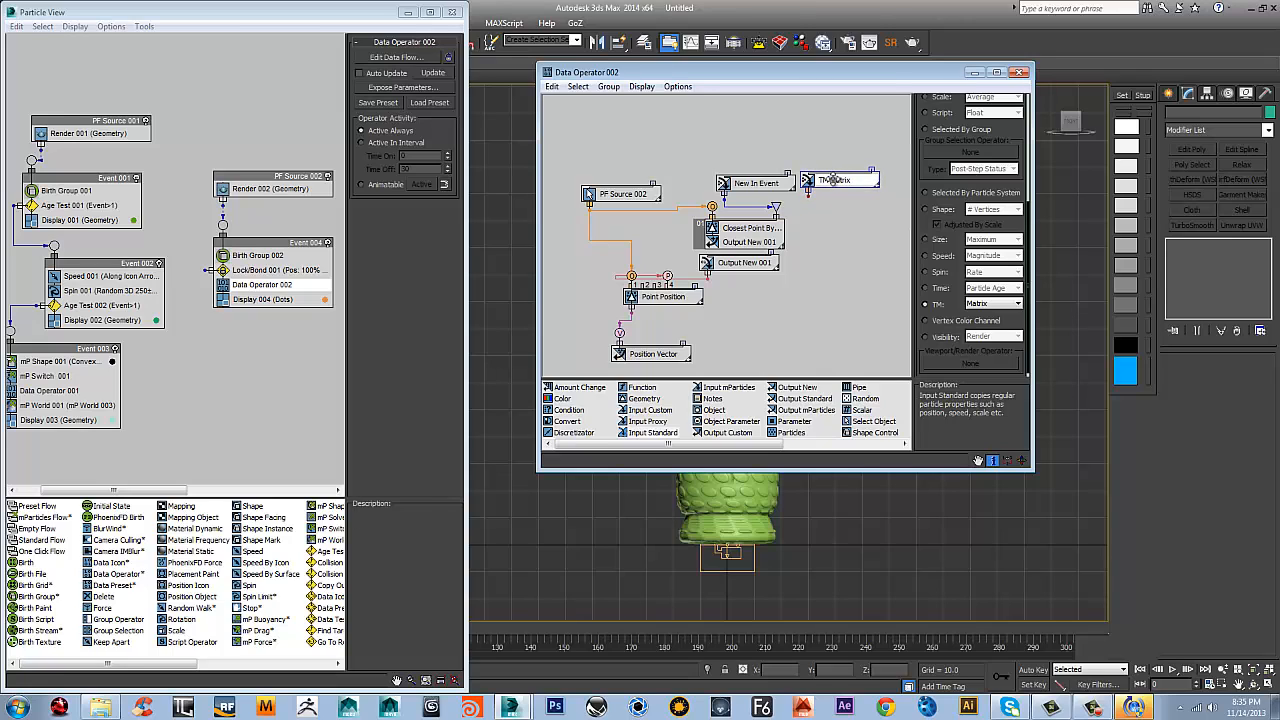
Add an Output Standard node set to TM Matrix and wire the TM Matrix input node into it
middle_drag(874, 270, 845, 242)
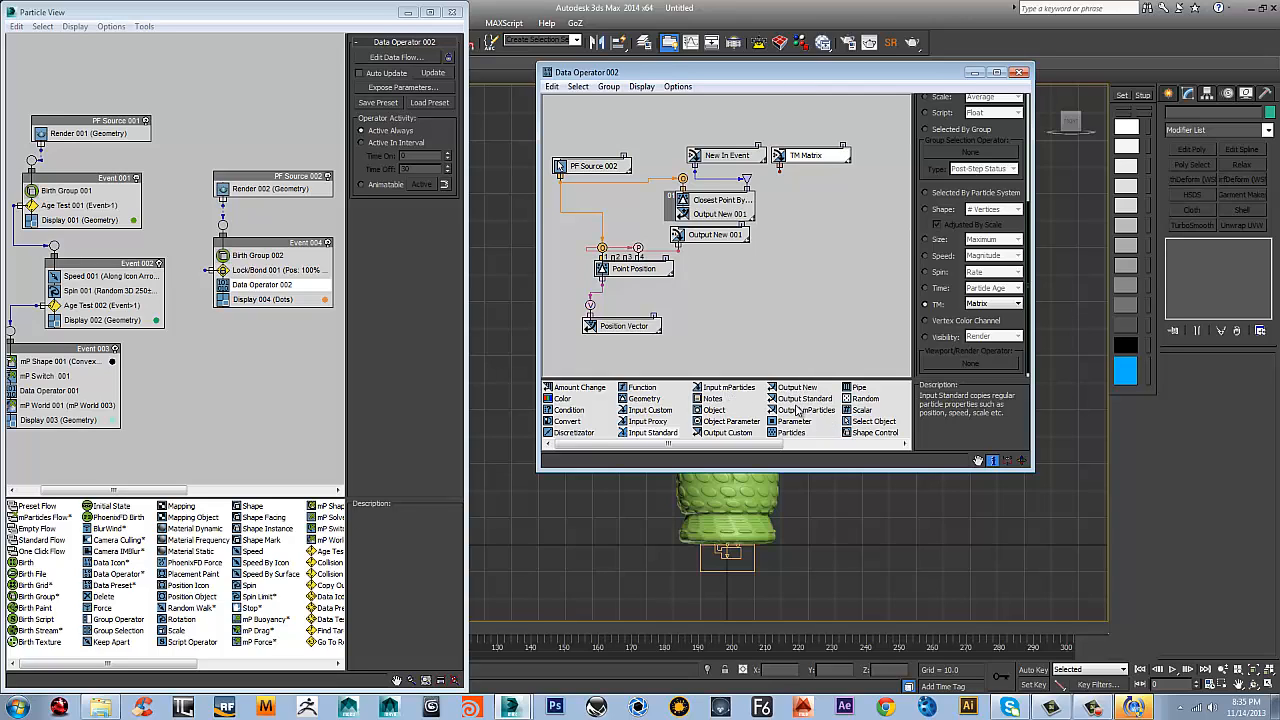
drag(808, 404, 812, 305)
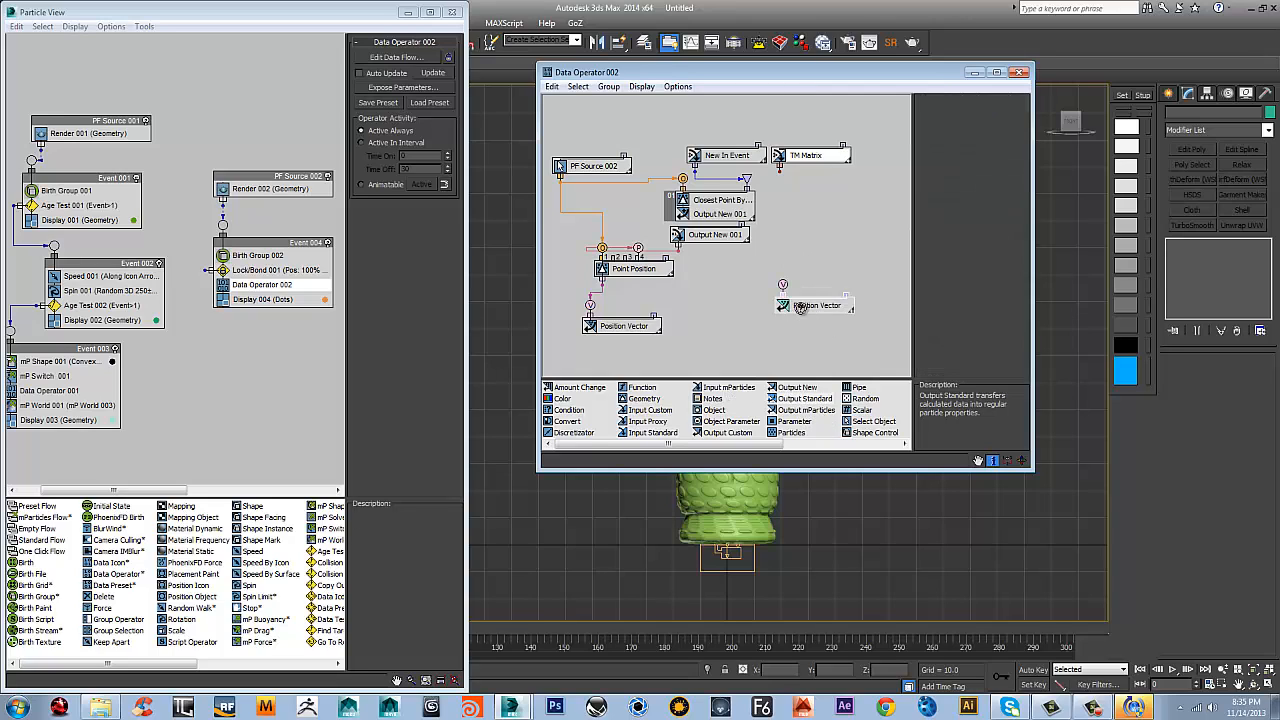
scroll(962, 328, down, 2)
click(927, 303)
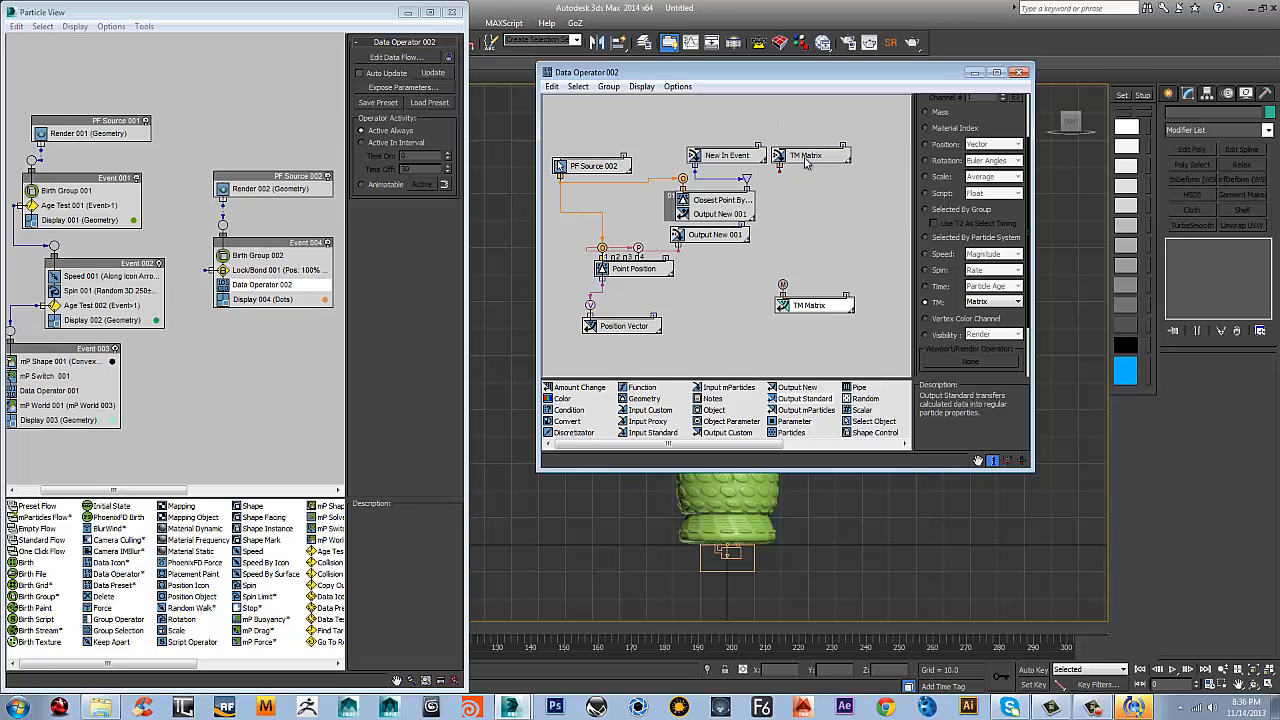
drag(780, 173, 784, 283)
click(818, 310)
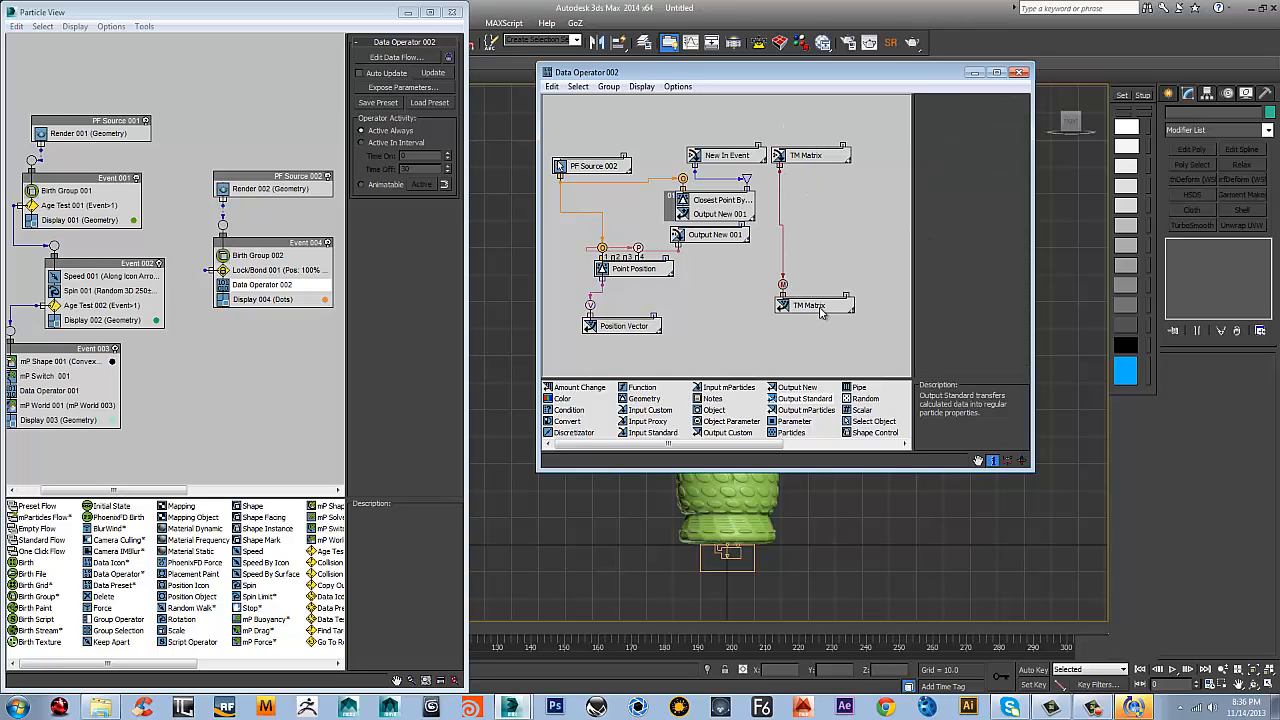
Rename the TM Matrix output node to Transform and move it up closer to its input node
right_click(822, 310)
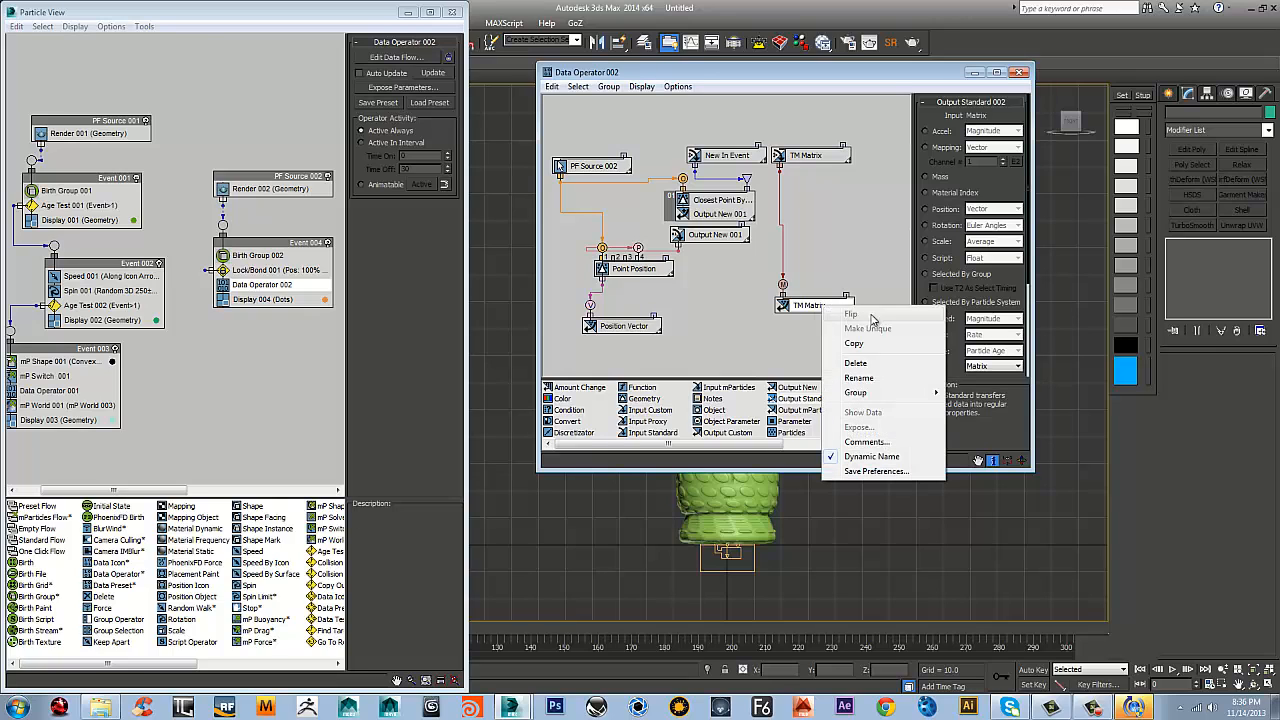
click(862, 386)
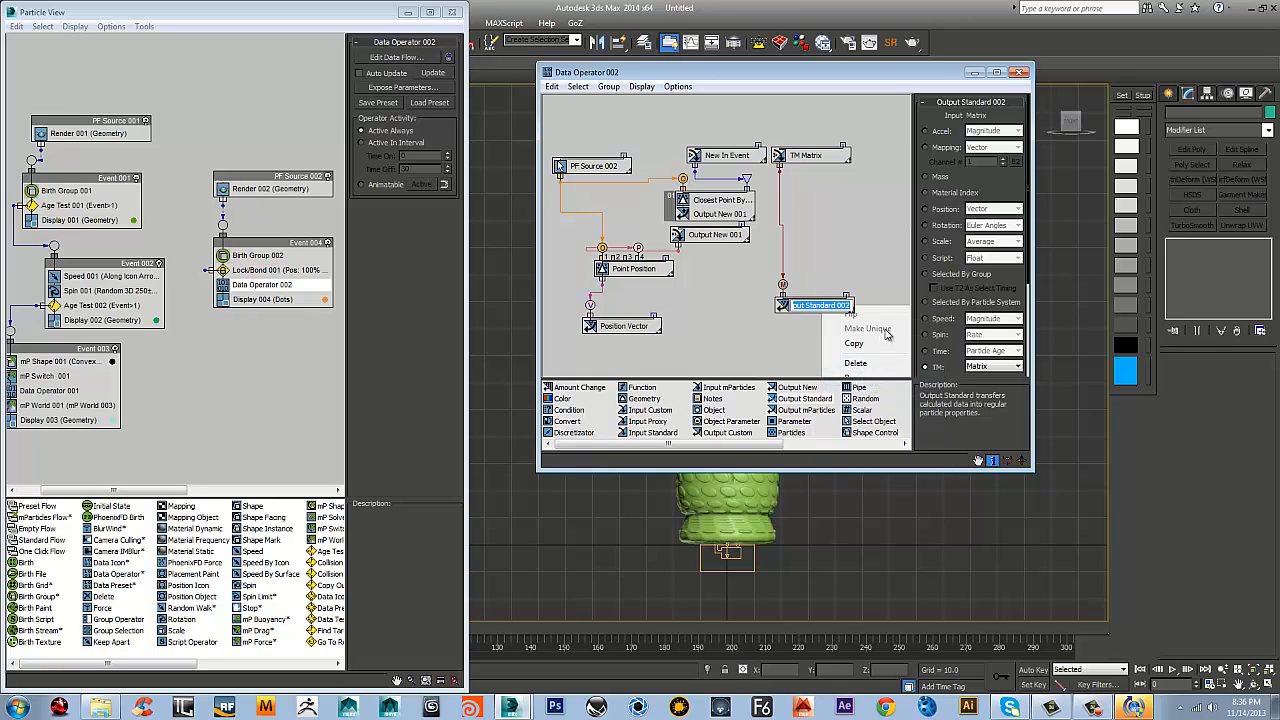
text(Transform)
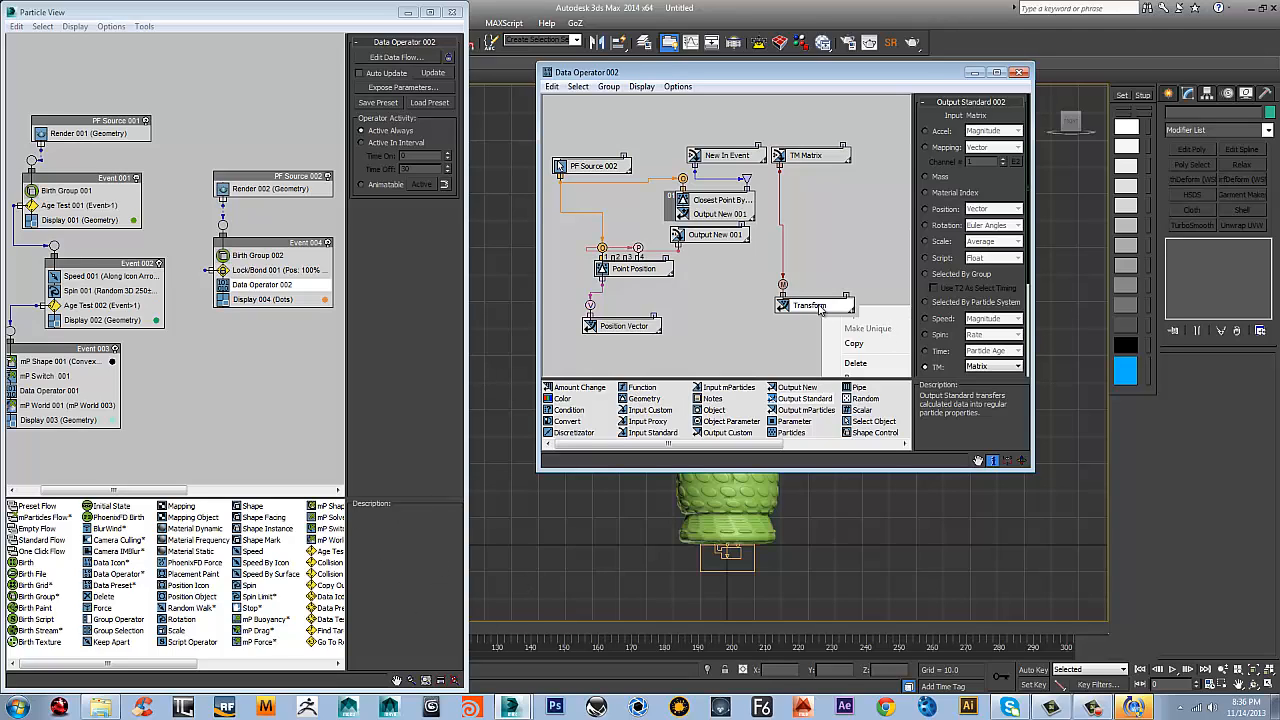
click(816, 305)
drag(816, 305, 818, 248)
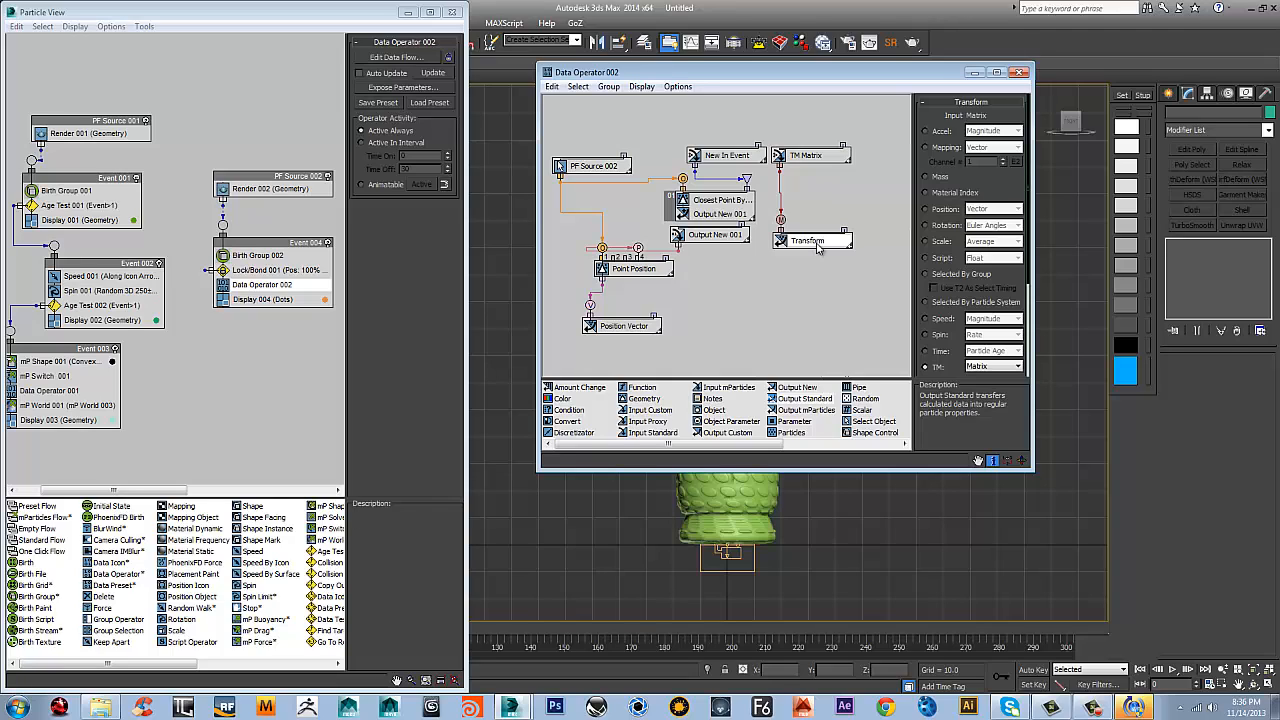
Delete the Transform output node and check the settings of the Output New 001 node below Closest Point
key(Delete)
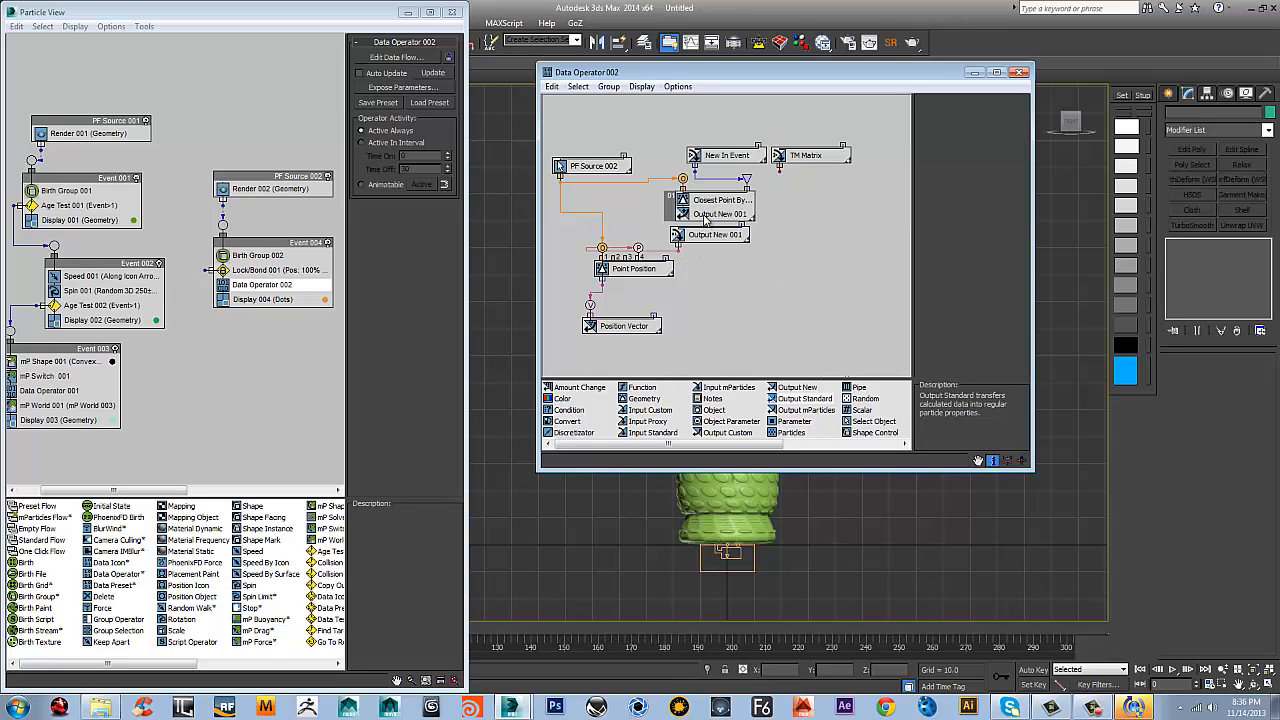
click(707, 216)
shift+drag(845, 257, 834, 268)
click(893, 264)
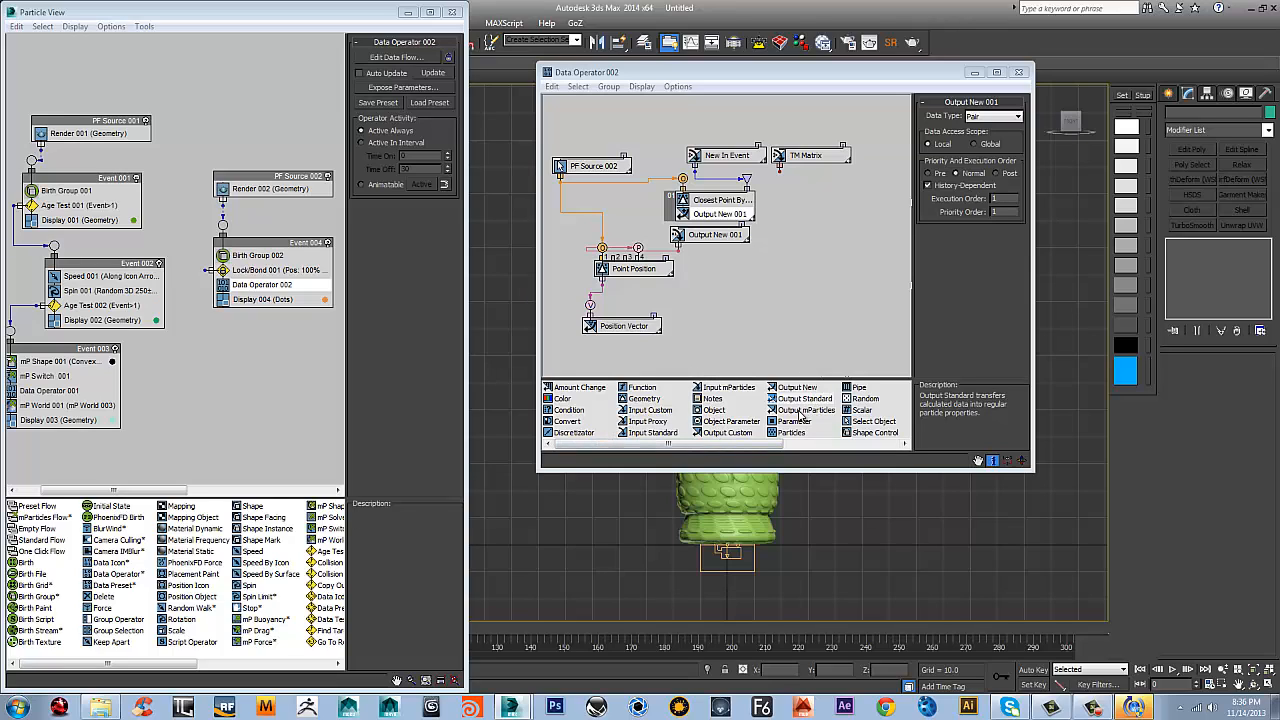
Add an Output Custom node and try to wire TM Matrix into it and choose its data channel
drag(735, 428, 815, 278)
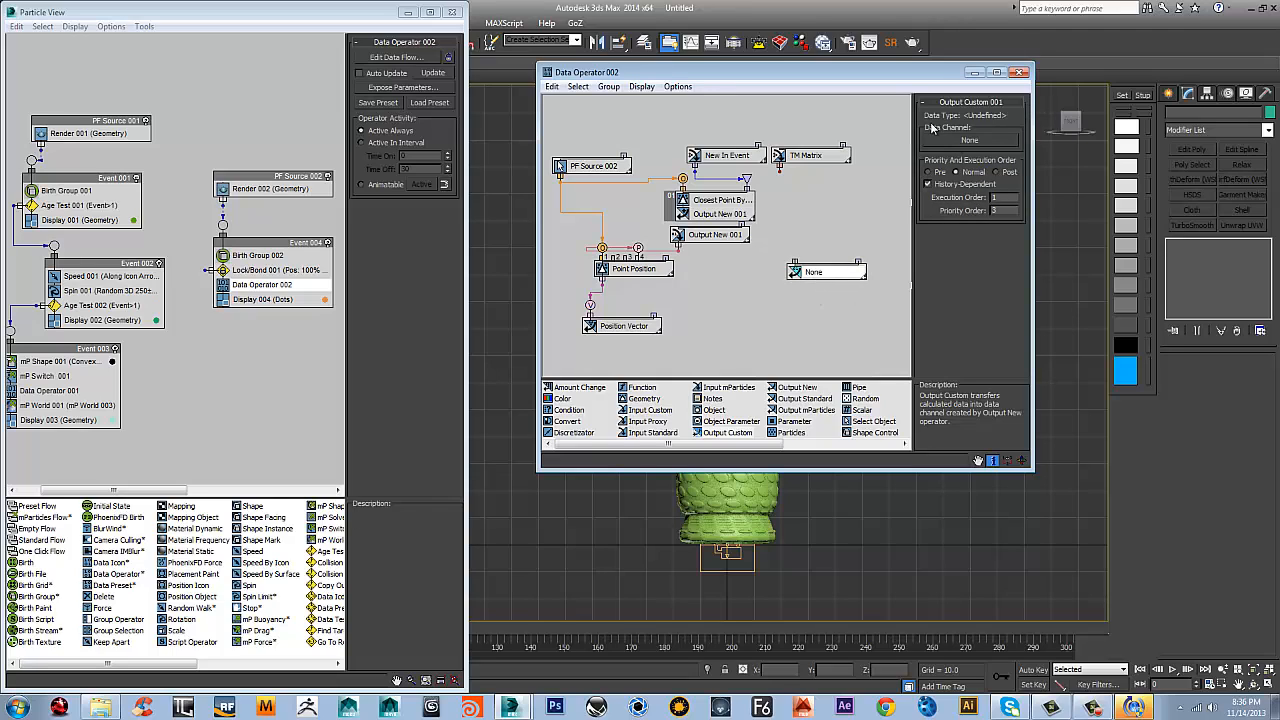
drag(779, 170, 794, 262)
click(837, 277)
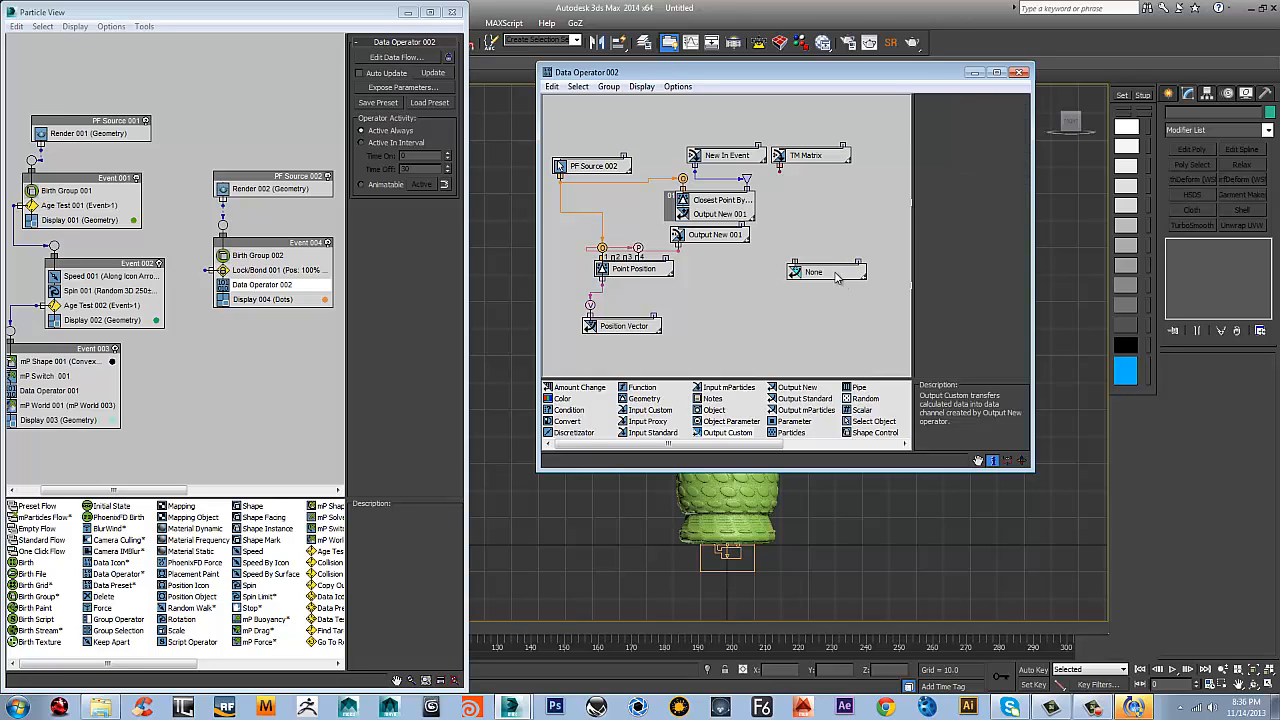
click(837, 277)
click(969, 140)
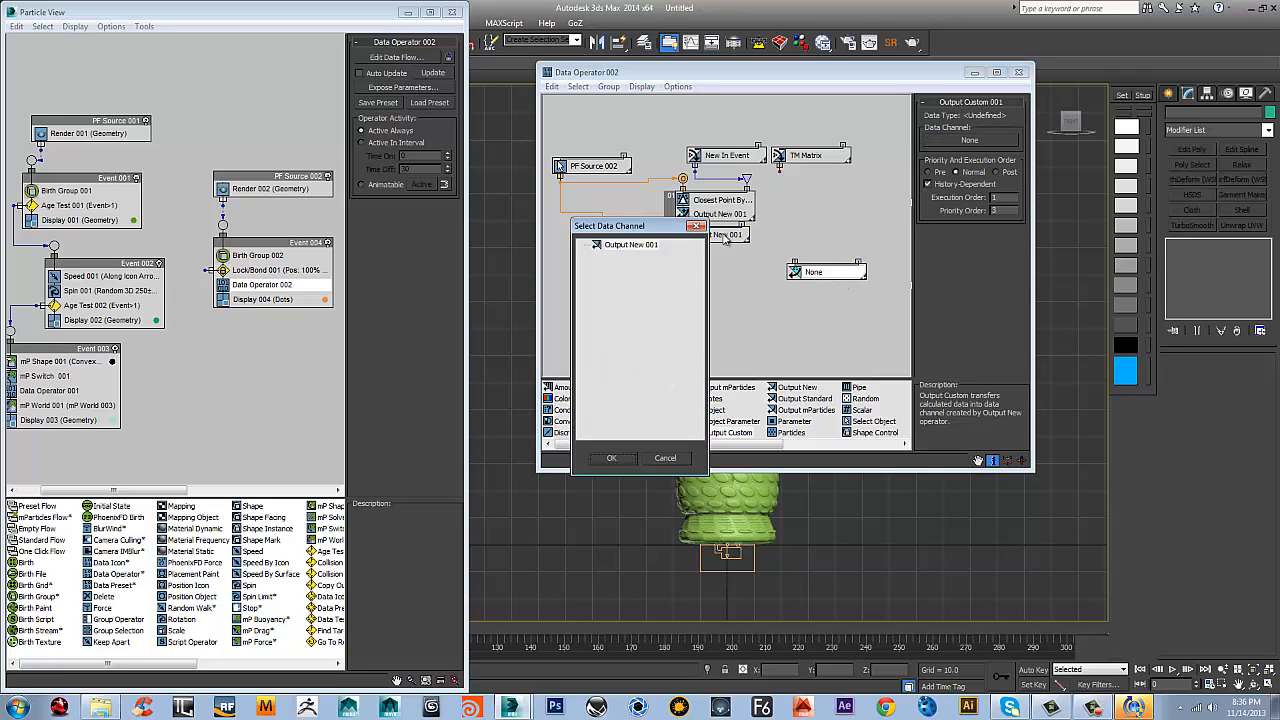
click(694, 226)
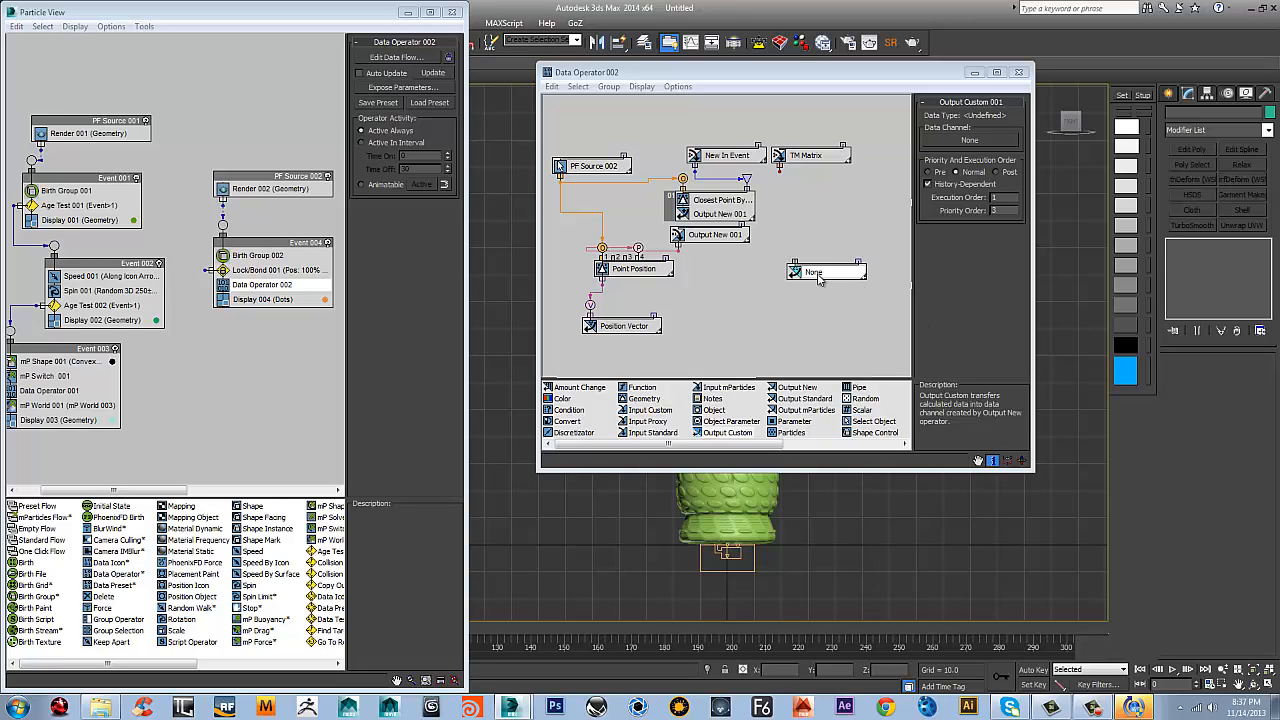
Review the settings of the Output New 001 node below Closest Point and delete the Output Custom node
click(716, 218)
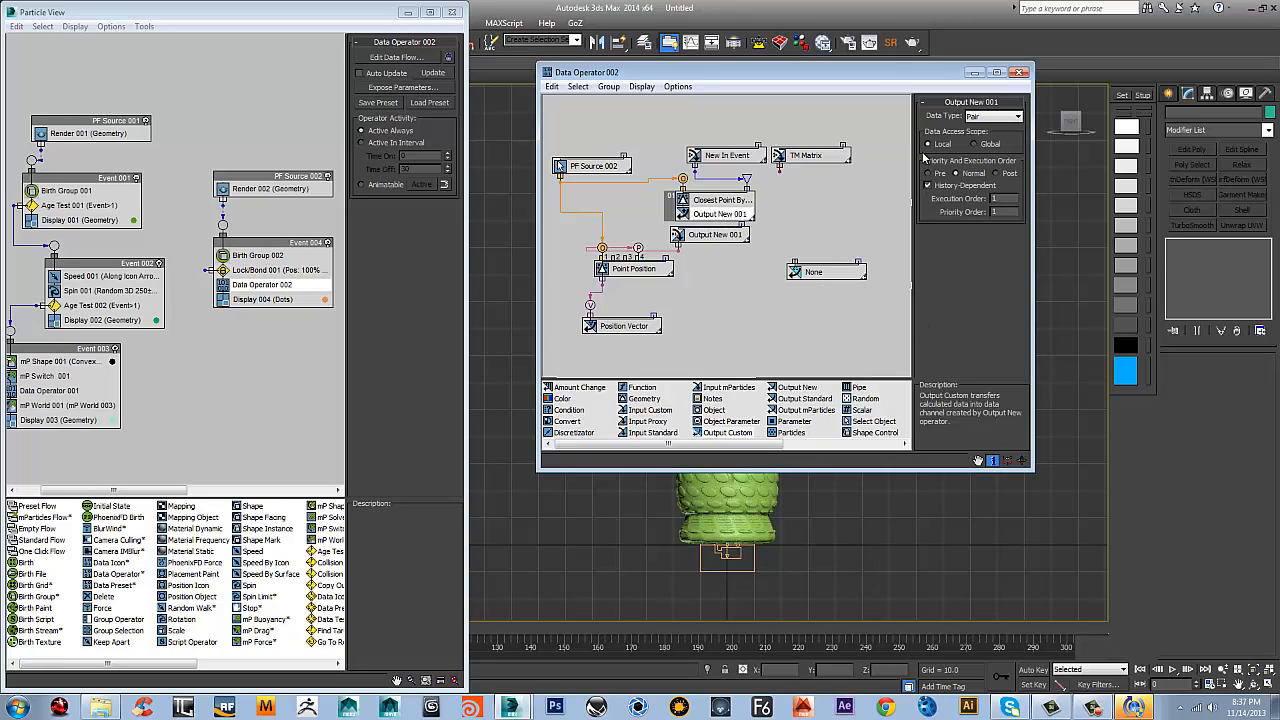
click(817, 277)
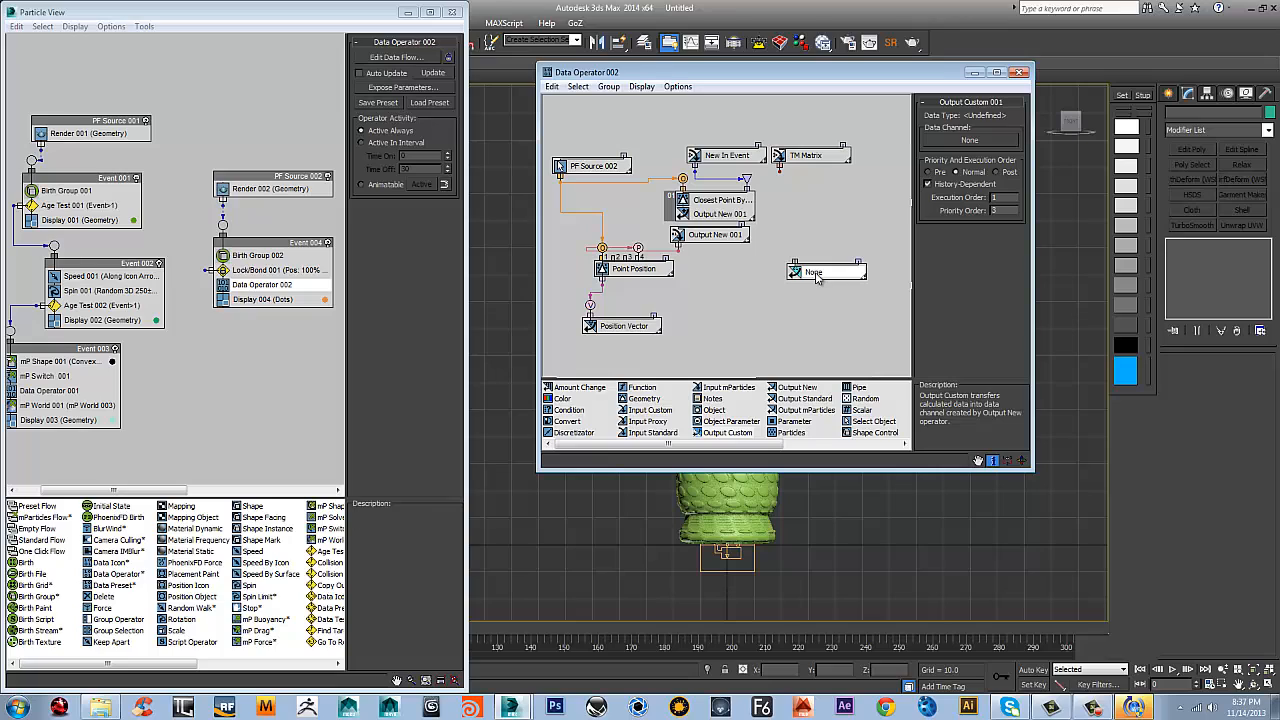
key(Delete)
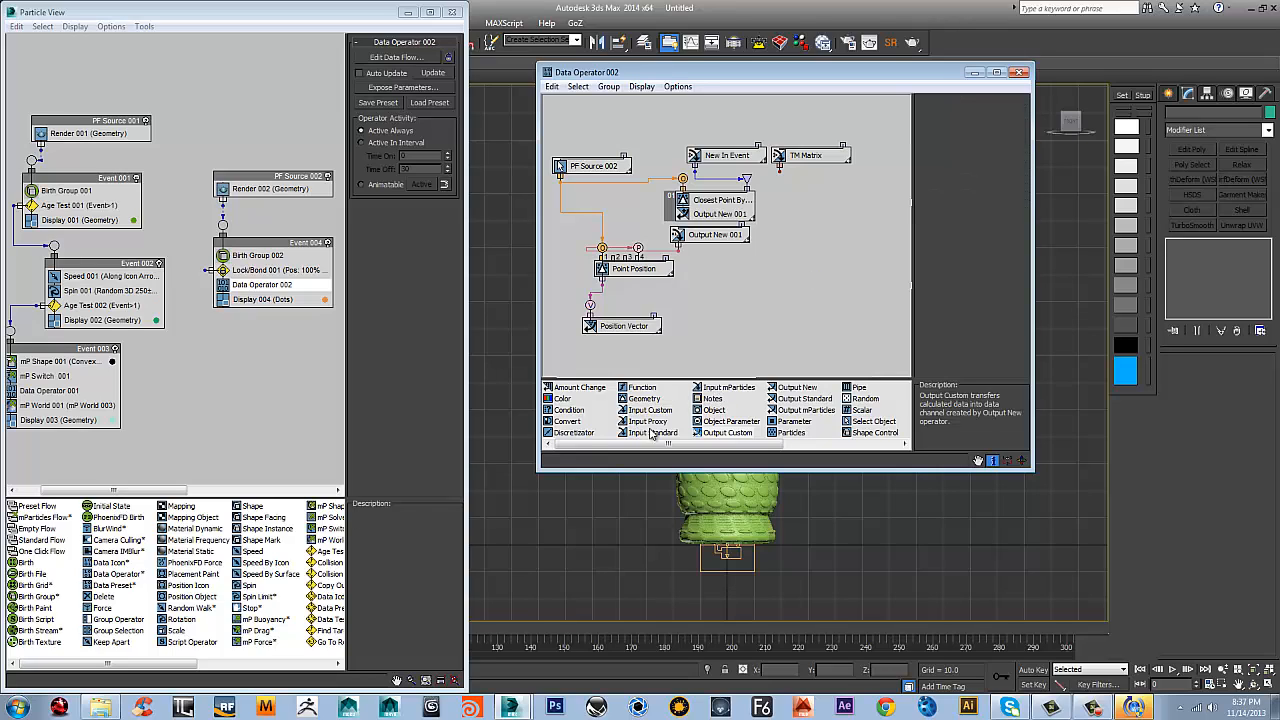
Add an Output New node with the Matrix data type and wire TM Matrix into it
drag(787, 392, 812, 244)
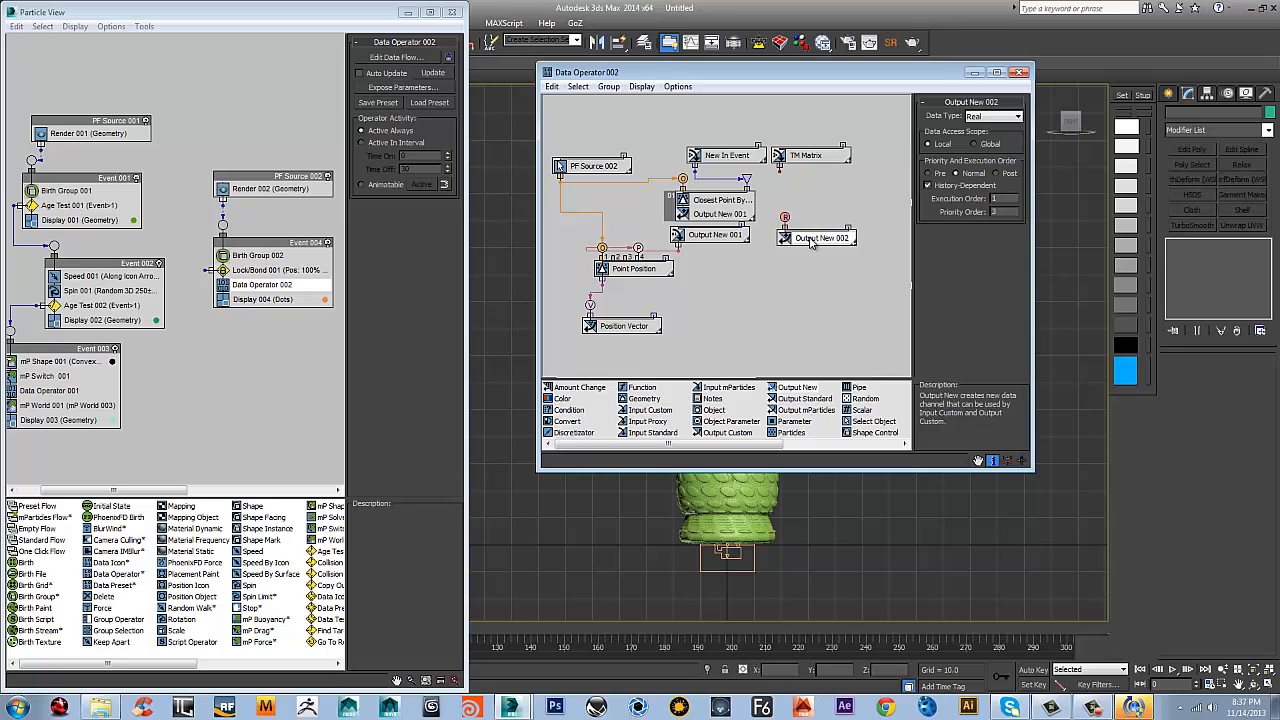
click(987, 117)
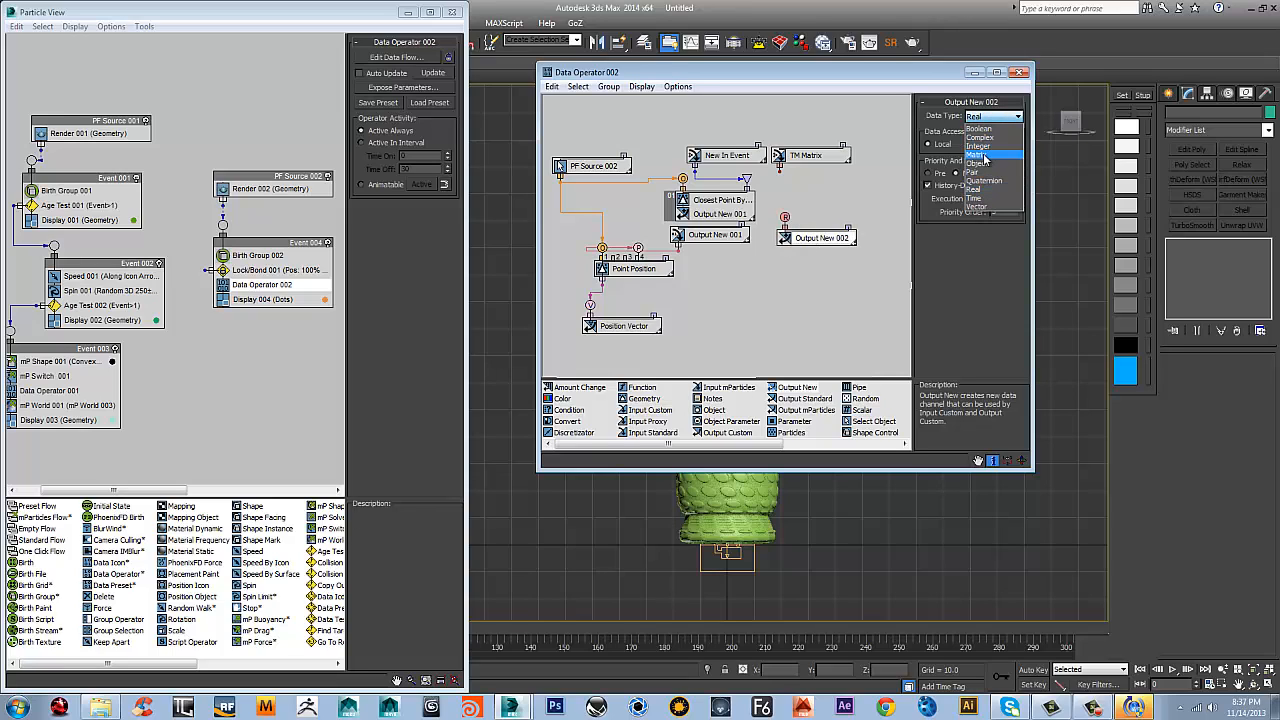
click(978, 154)
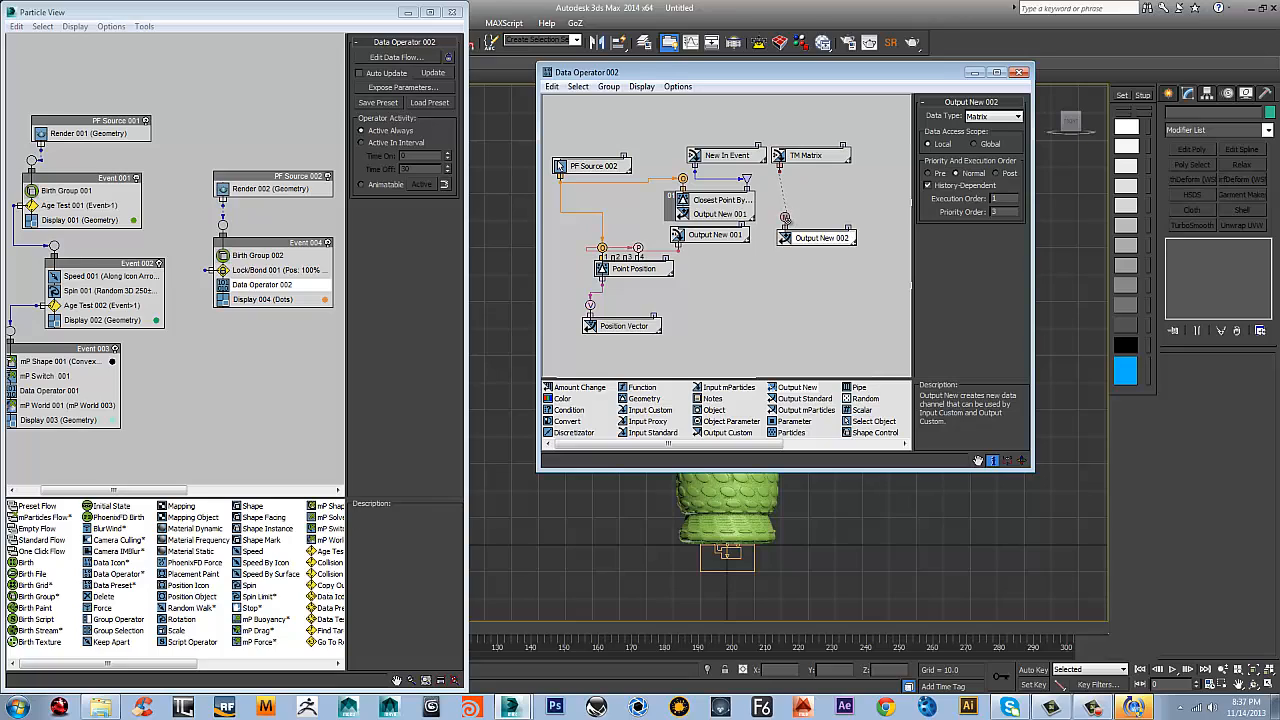
drag(780, 169, 803, 240)
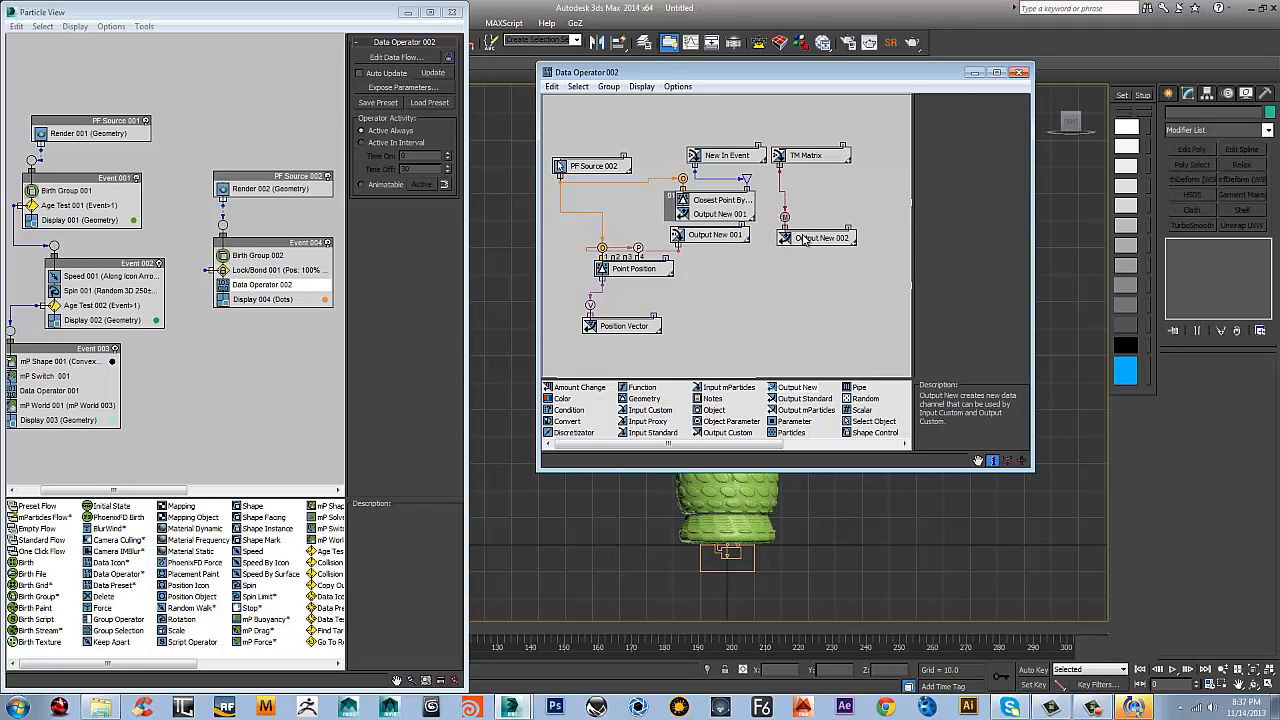
Rename the matrix Output New node to Transform and move it directly beneath the TM Matrix node
right_click(819, 236)
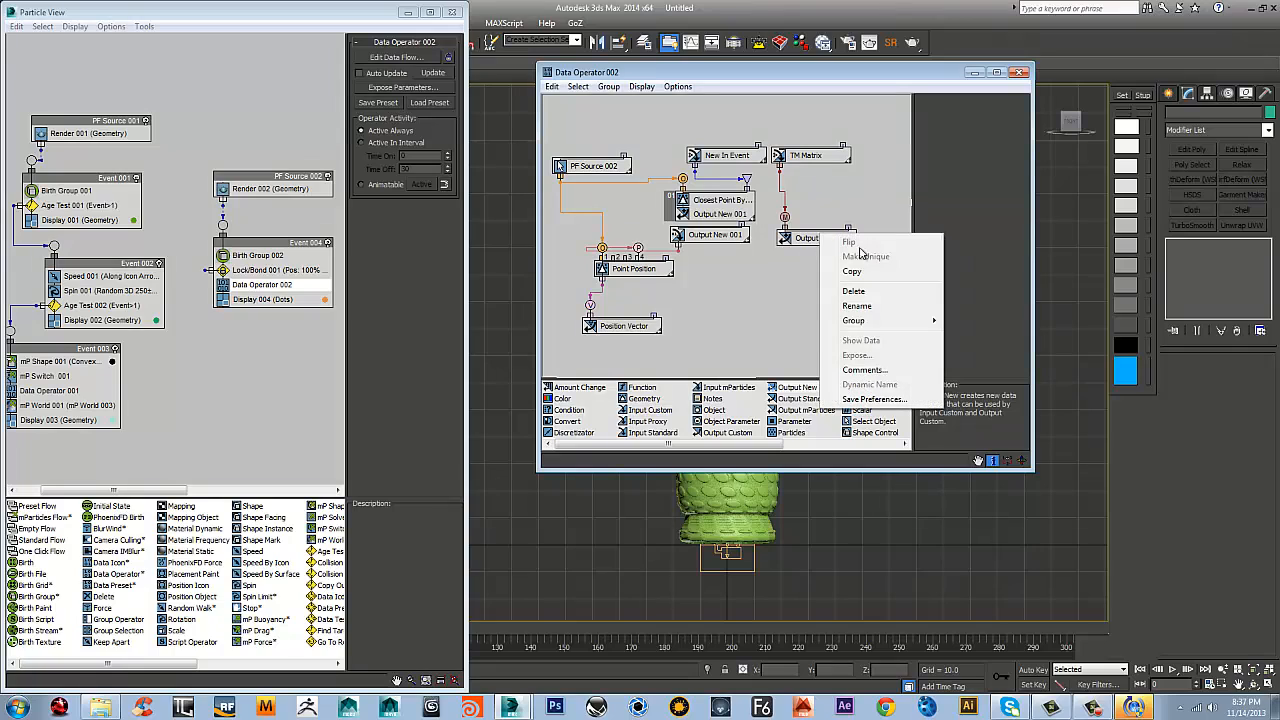
click(856, 305)
text(T)
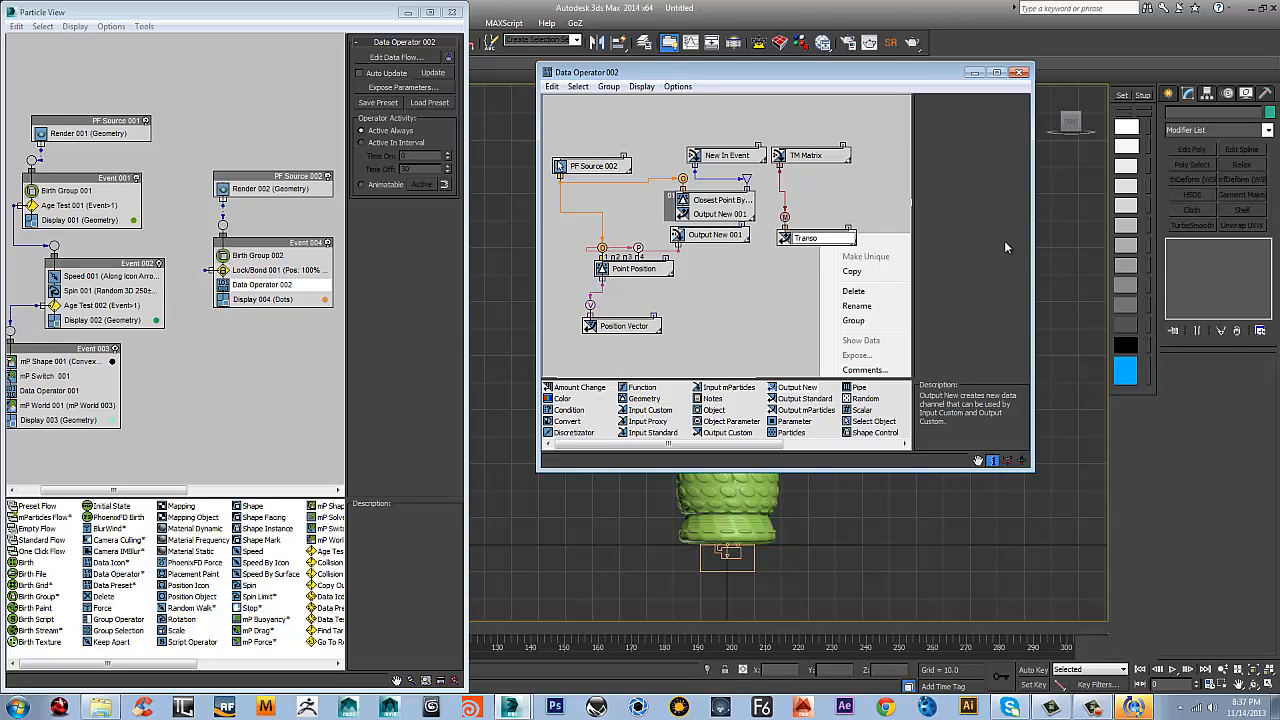
text(ransform)
key(Return)
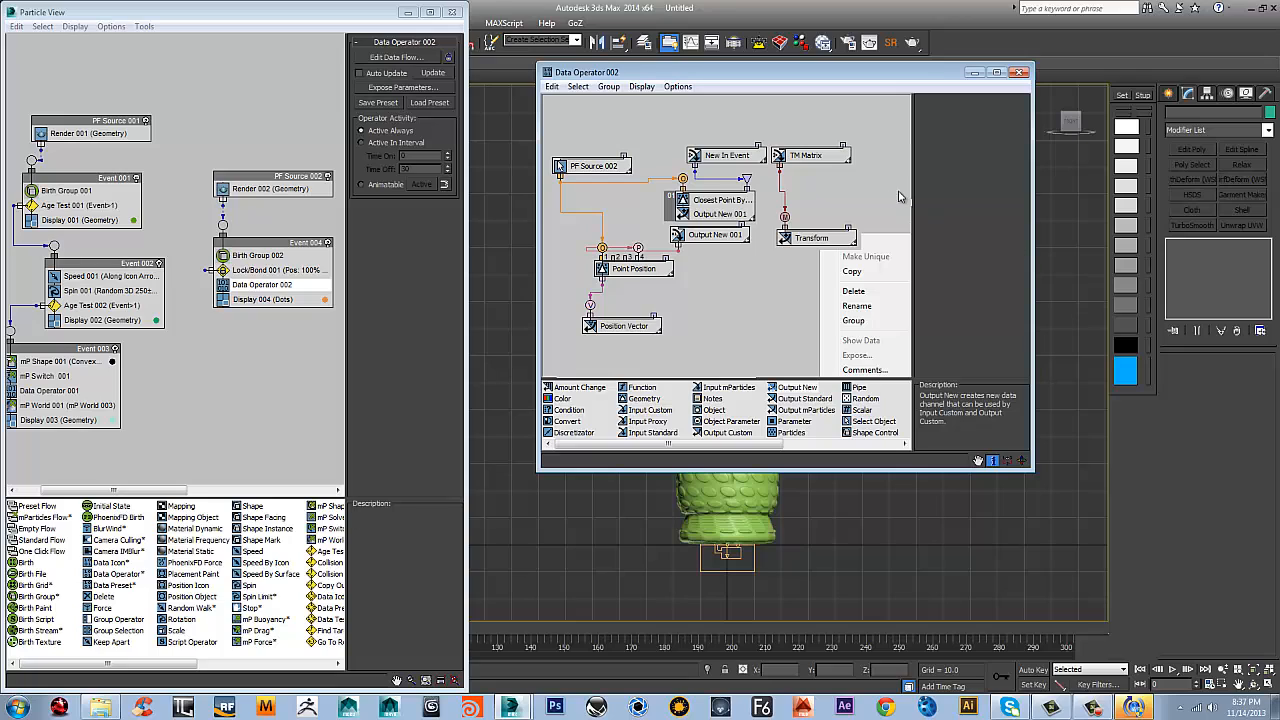
click(808, 241)
drag(808, 241, 805, 225)
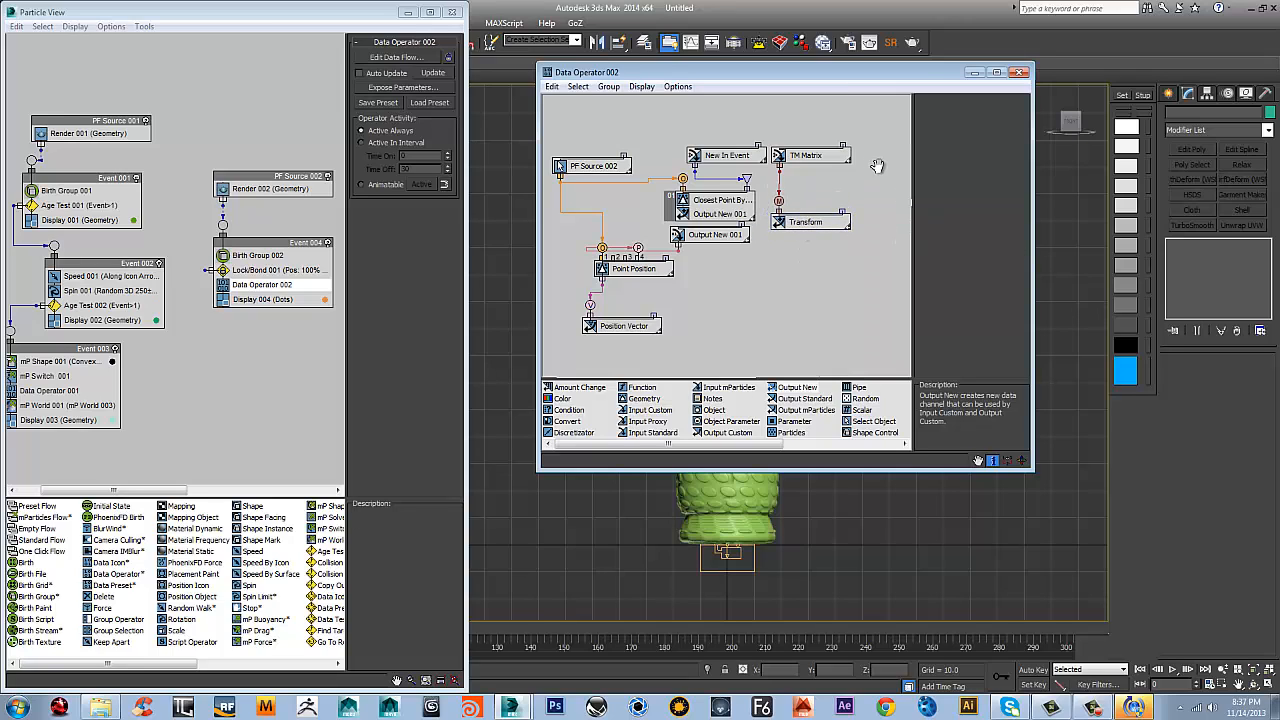
middle_drag(877, 166, 870, 163)
drag(804, 219, 803, 204)
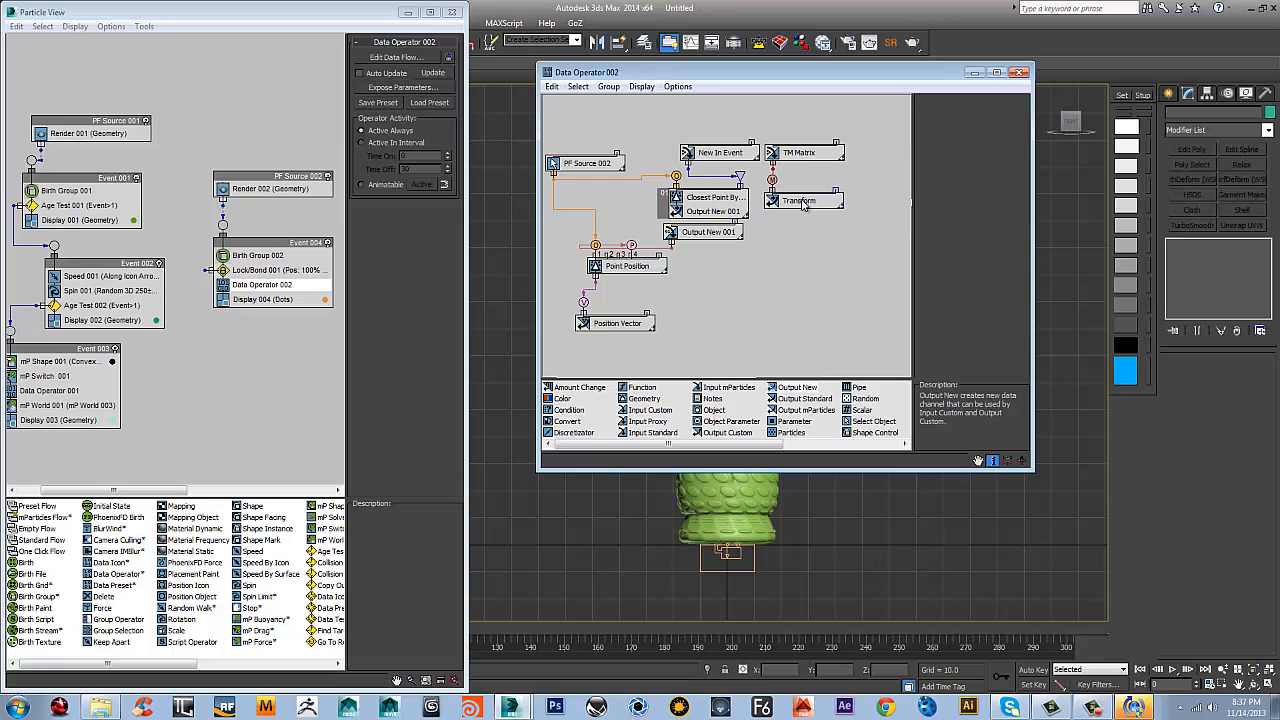
Lower the Transform node beneath TM Matrix and set its data access scope to Global and its execution to Post
mouse_move(845, 248)
middle_down()
mouse_move(835, 261)
mouse_move(861, 261)
mouse_move(868, 246)
middle_up()
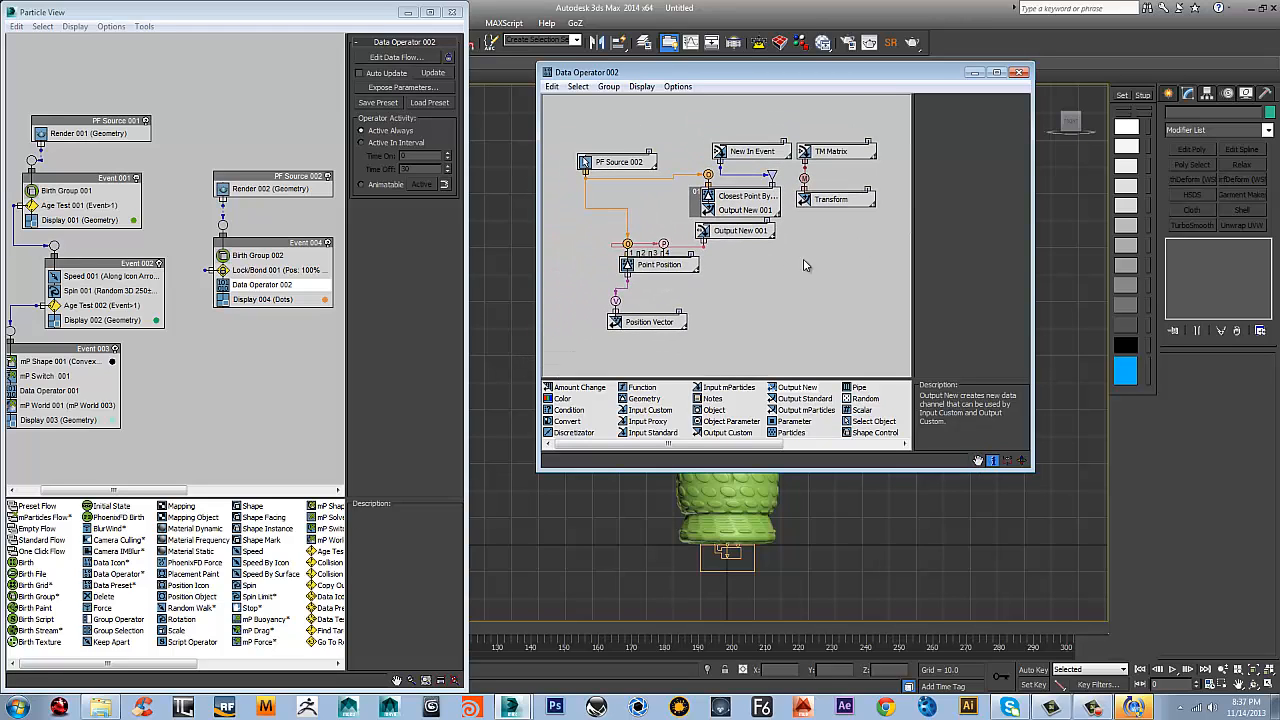
mouse_move(816, 302)
middle_down()
mouse_move(770, 305)
mouse_move(793, 298)
middle_up()
click(628, 320)
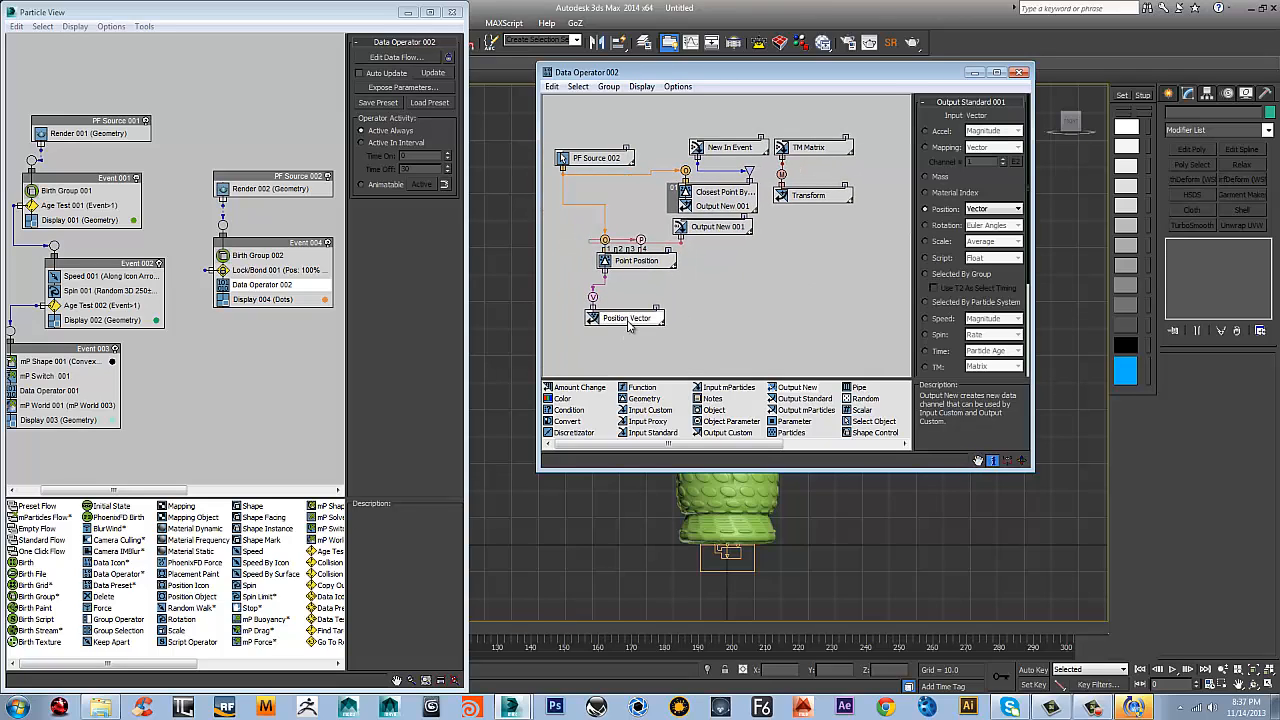
click(818, 196)
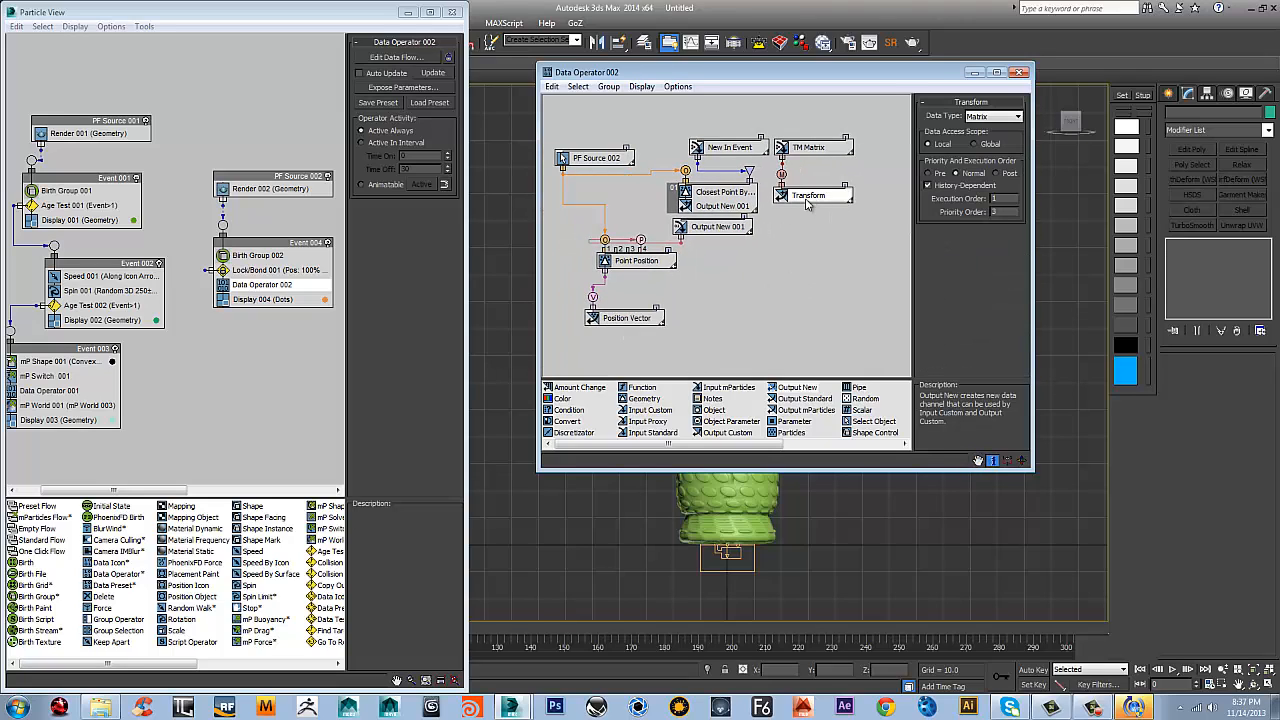
drag(810, 202, 810, 217)
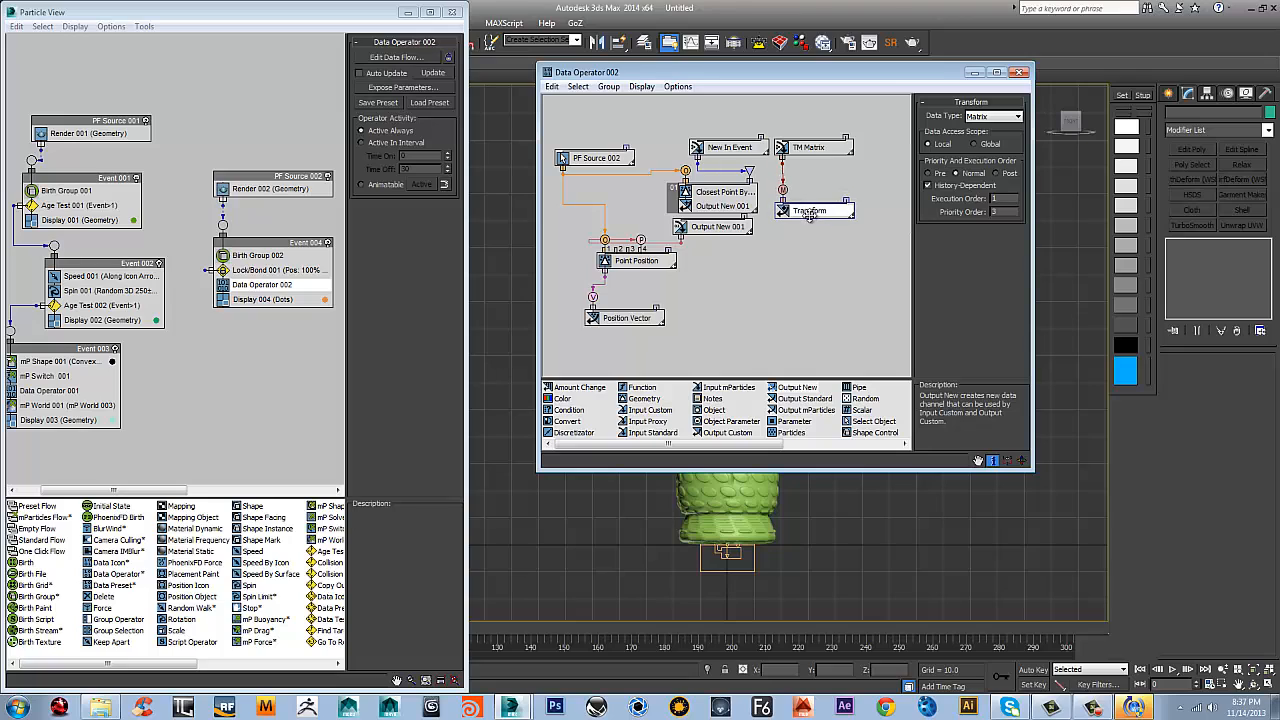
middle_drag(820, 281, 794, 291)
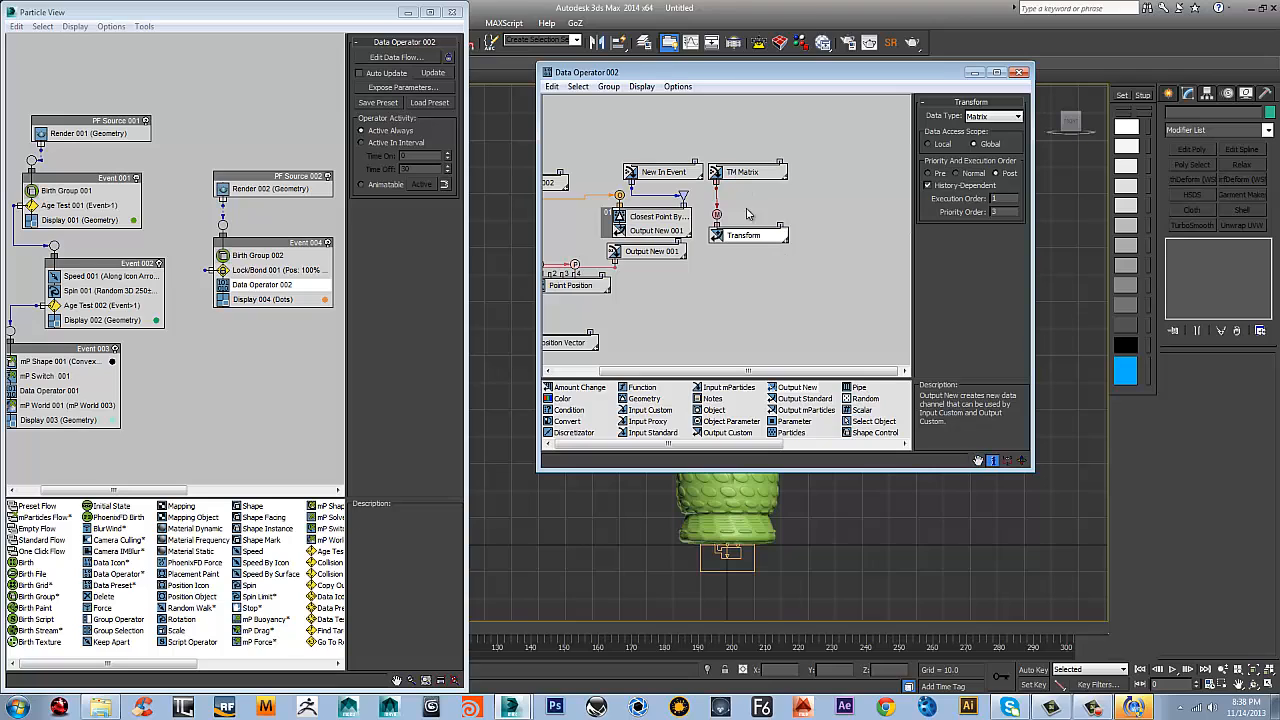
middle_drag(686, 300, 743, 279)
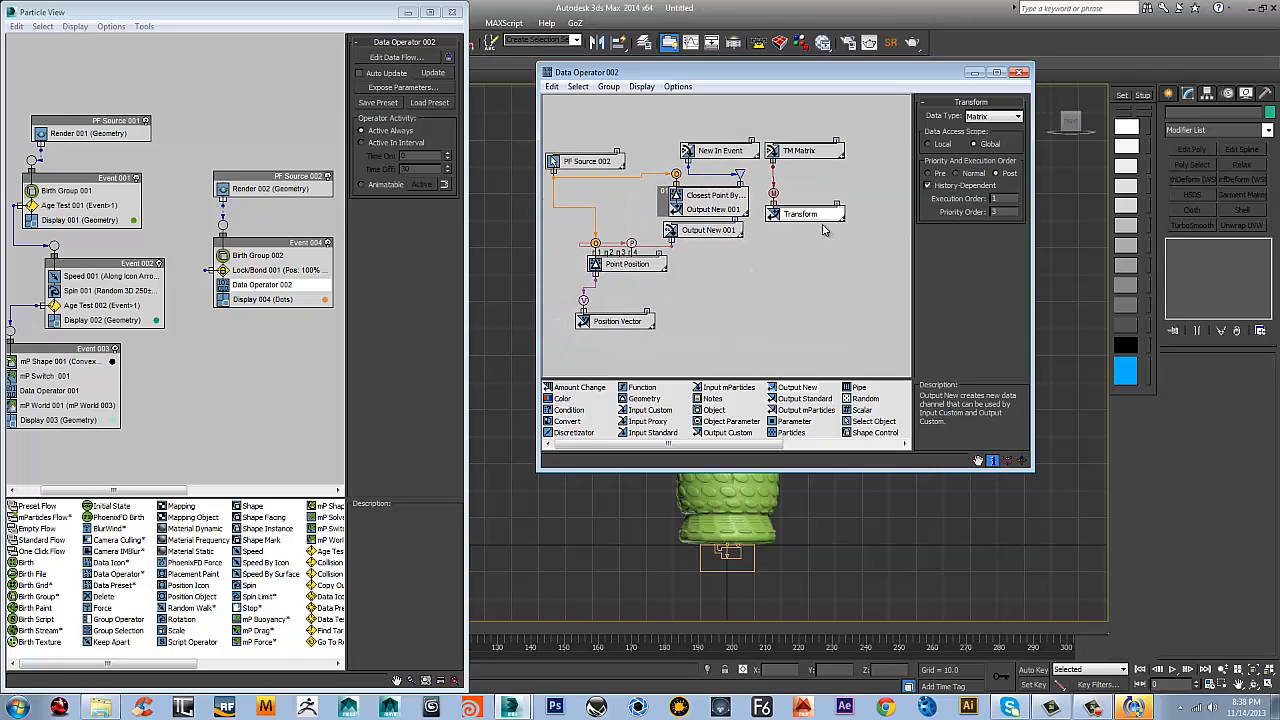
Check the TM Matrix input's settings and reposition the Position Vector output node beneath Point Position
click(808, 155)
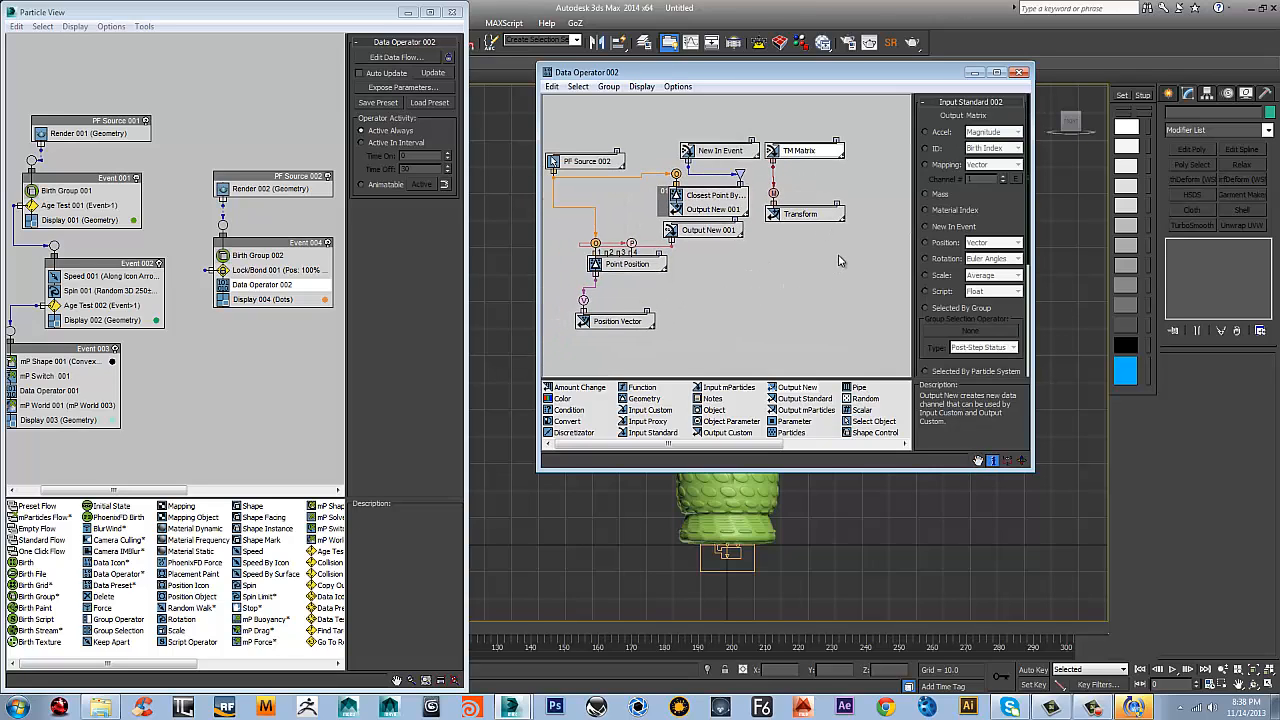
middle_drag(834, 263, 804, 280)
click(598, 342)
click(598, 338)
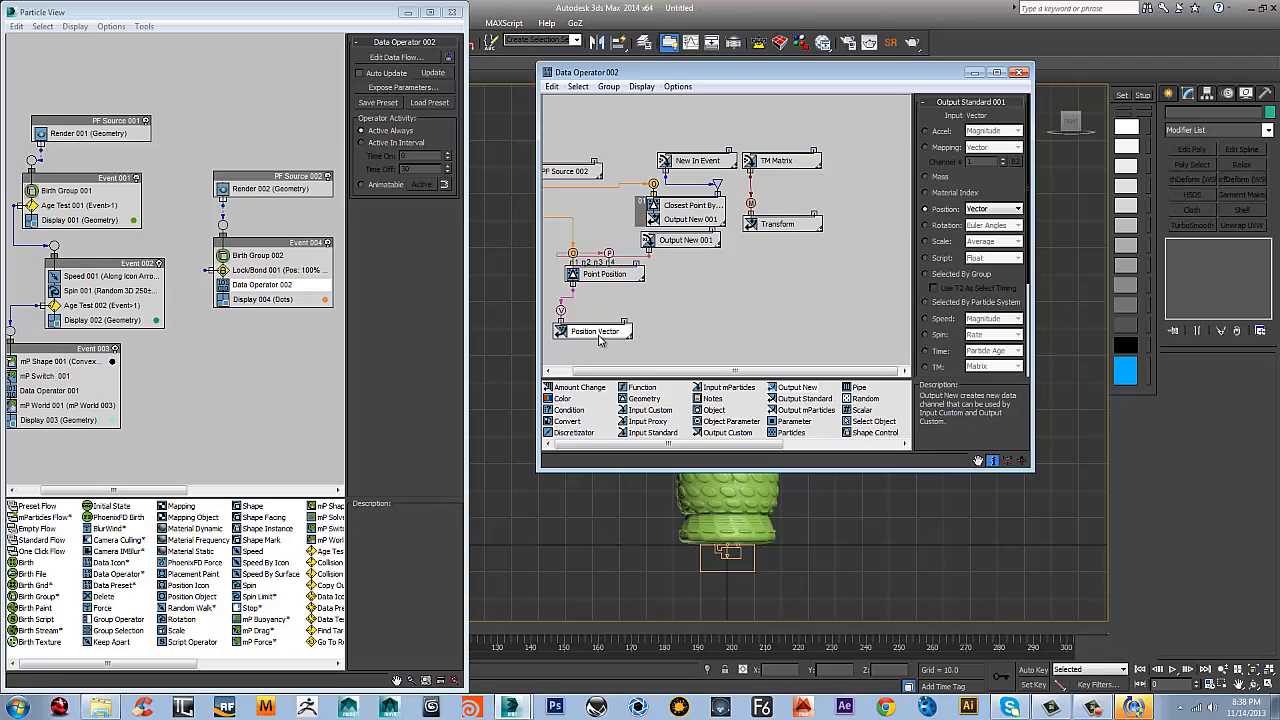
drag(593, 336, 625, 346)
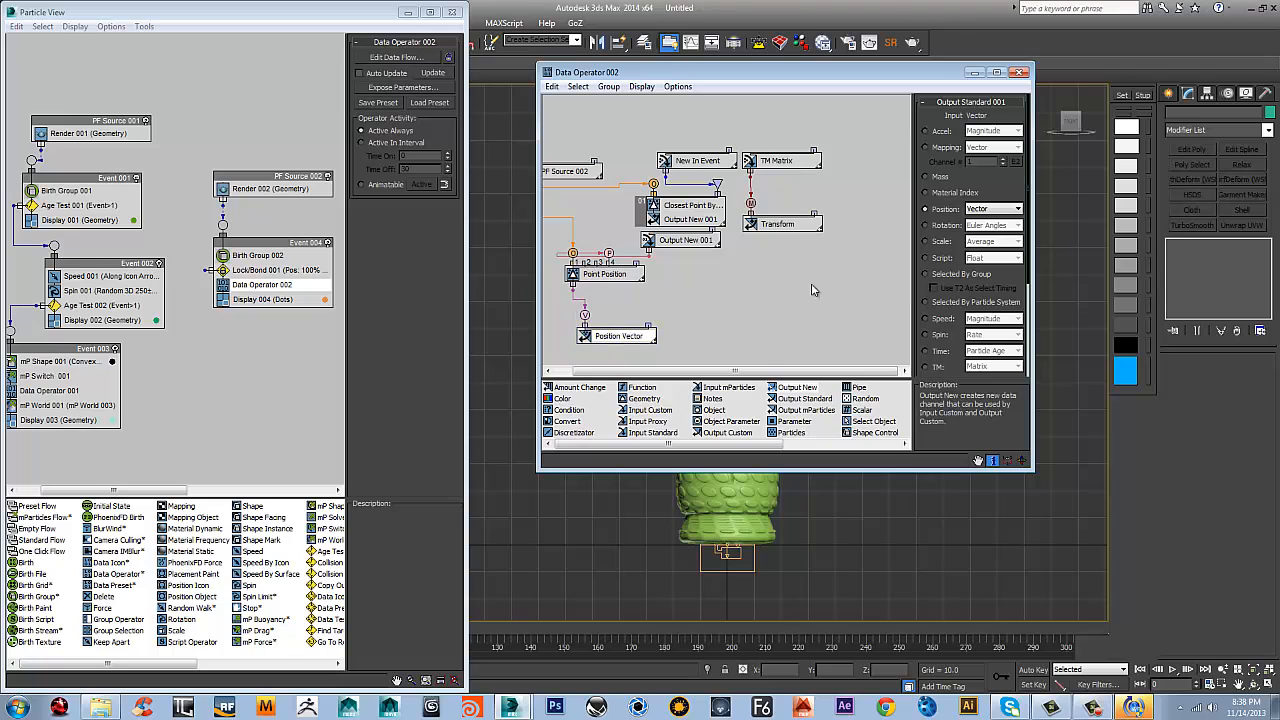
middle_drag(840, 272, 848, 250)
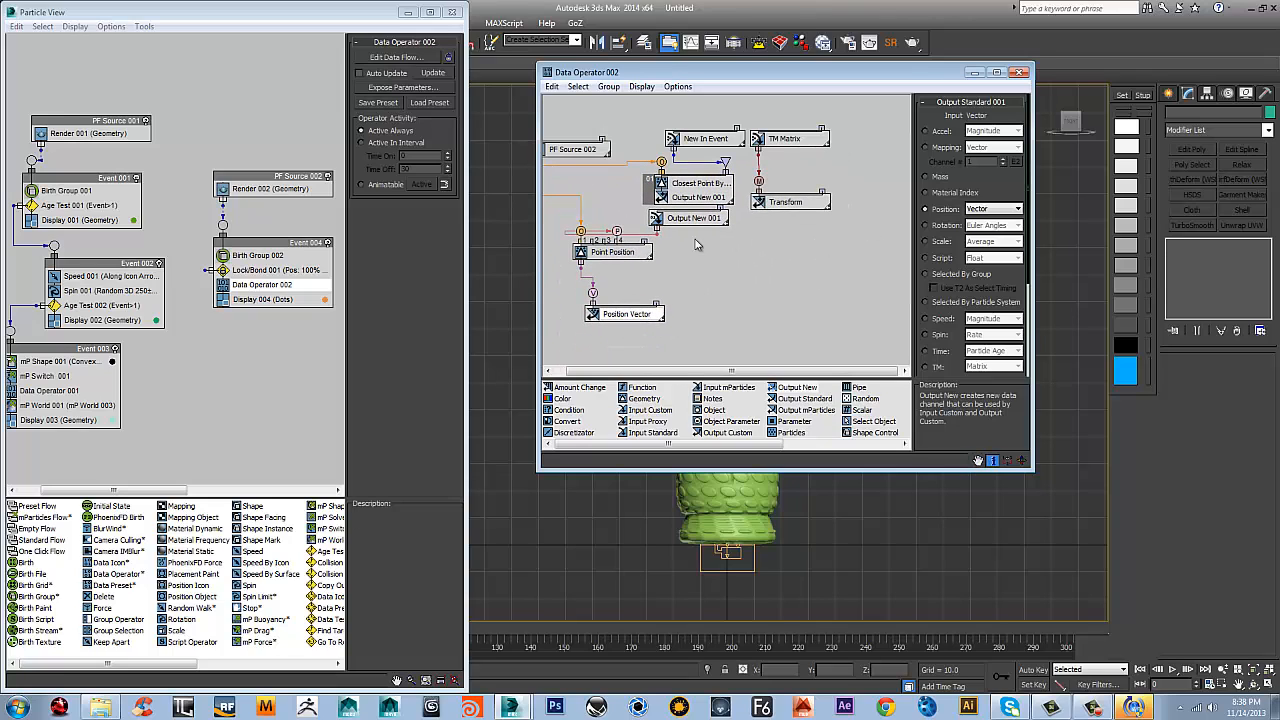
middle_drag(866, 190, 840, 194)
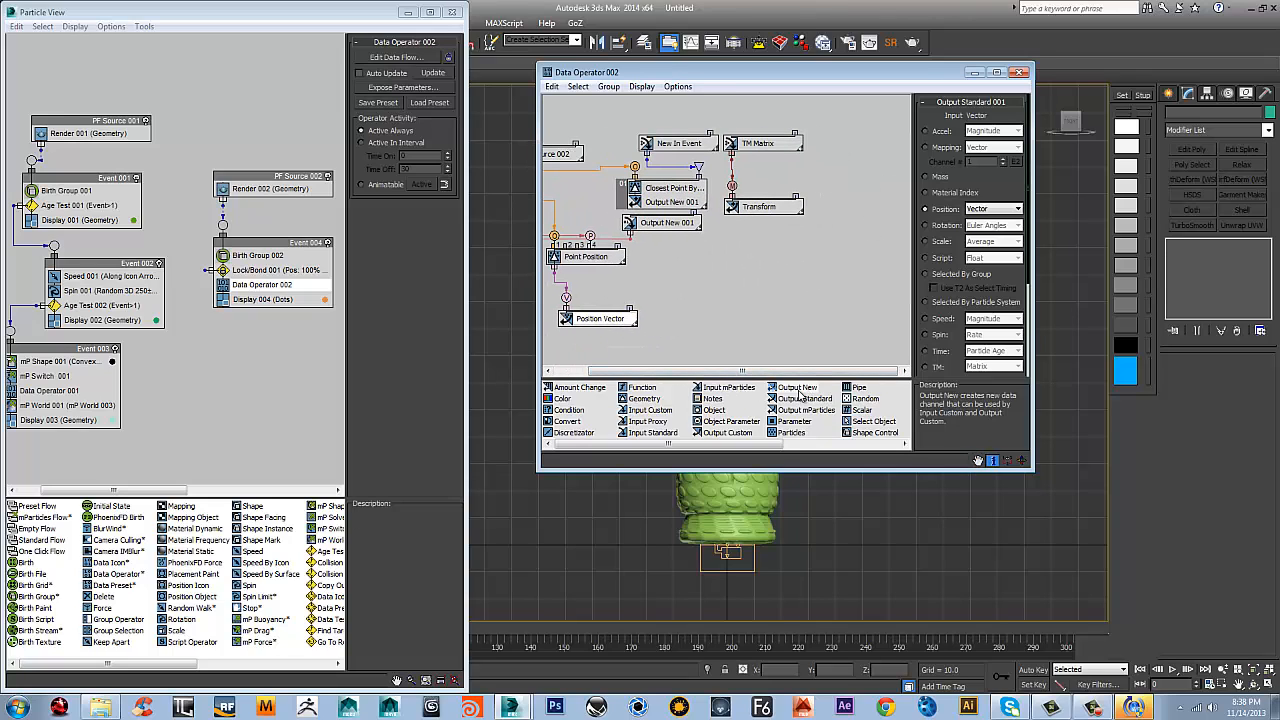
drag(787, 404, 857, 150)
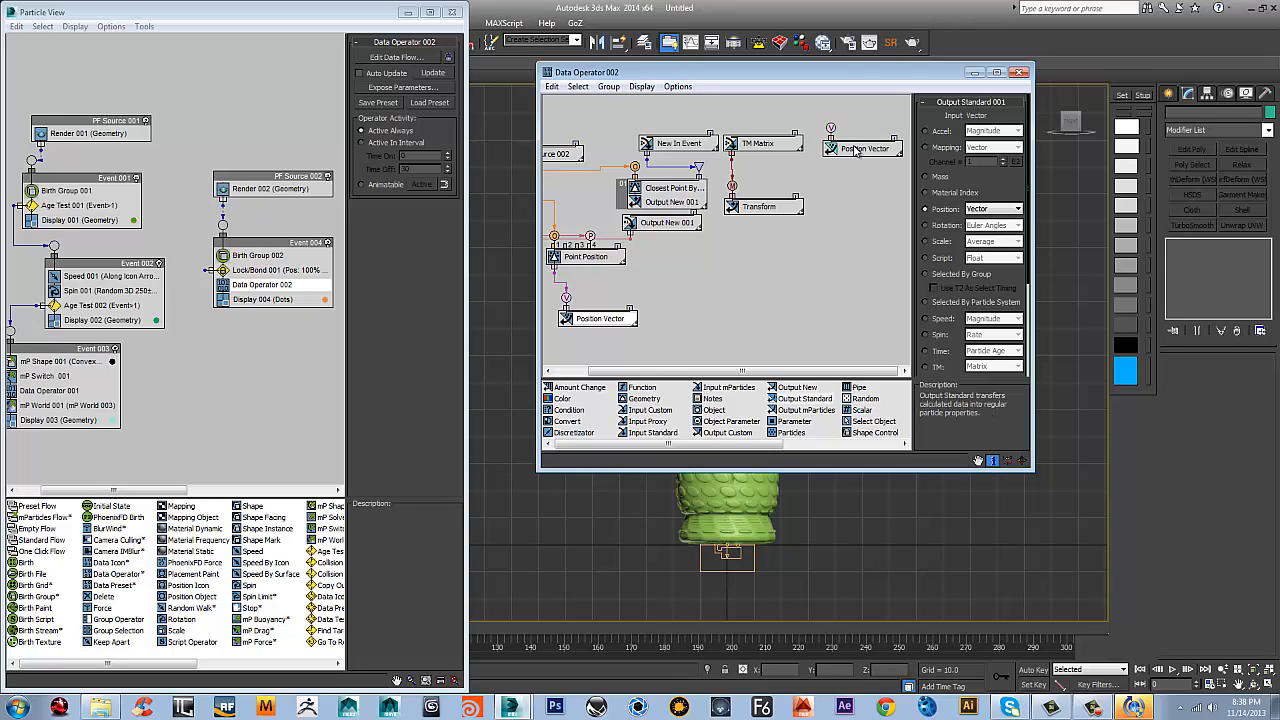
click(852, 154)
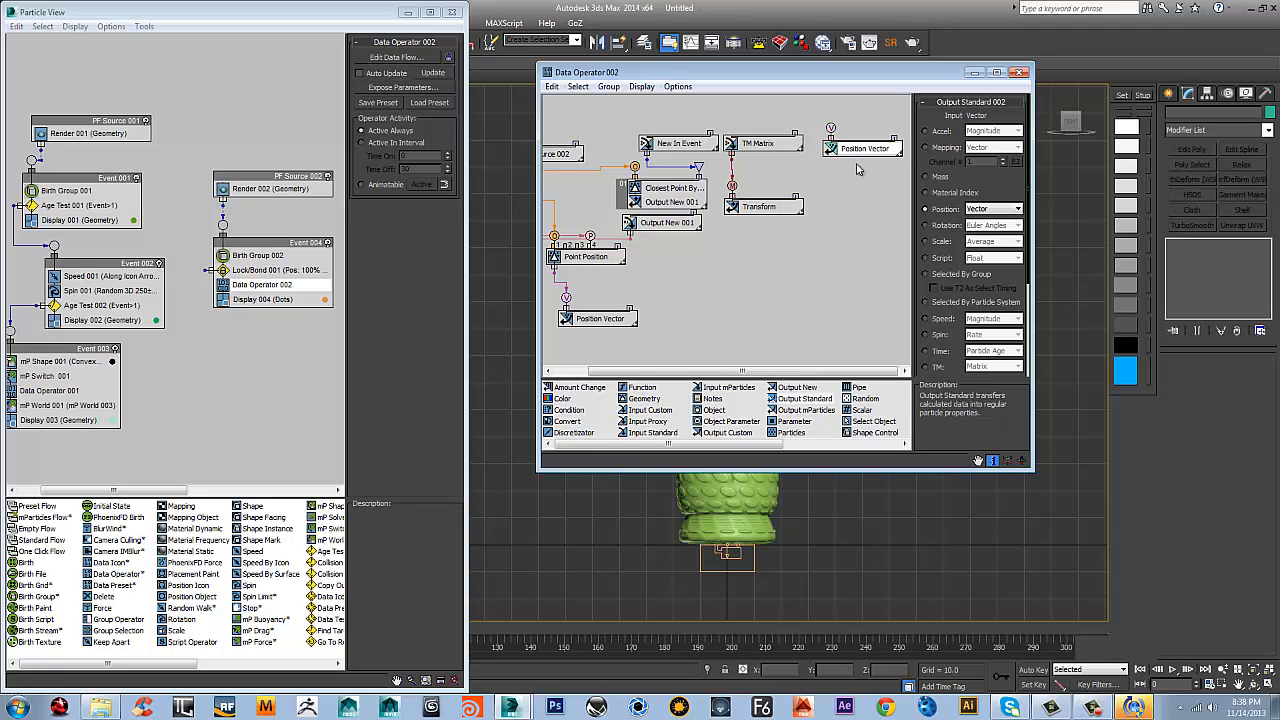
click(860, 161)
click(861, 154)
key(Delete)
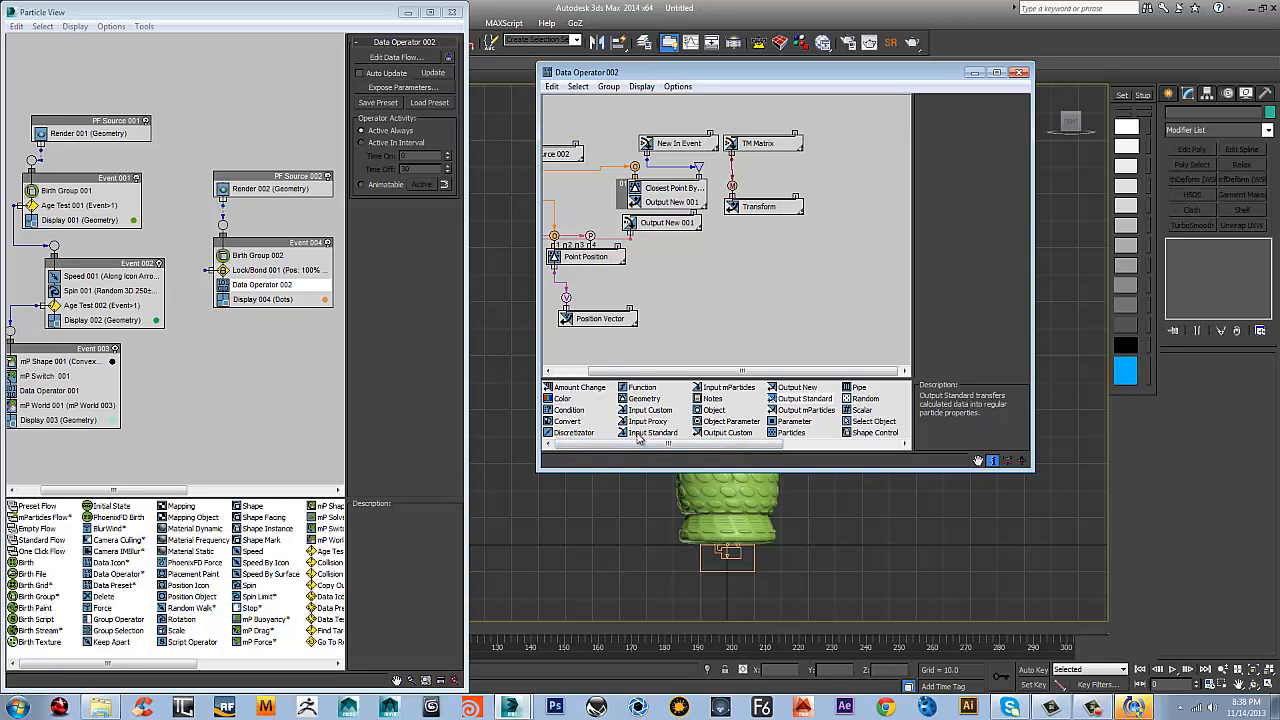
Add an Input Standard node set to Position Vector beside TM Matrix and check the Transform node's settings
drag(637, 432, 871, 140)
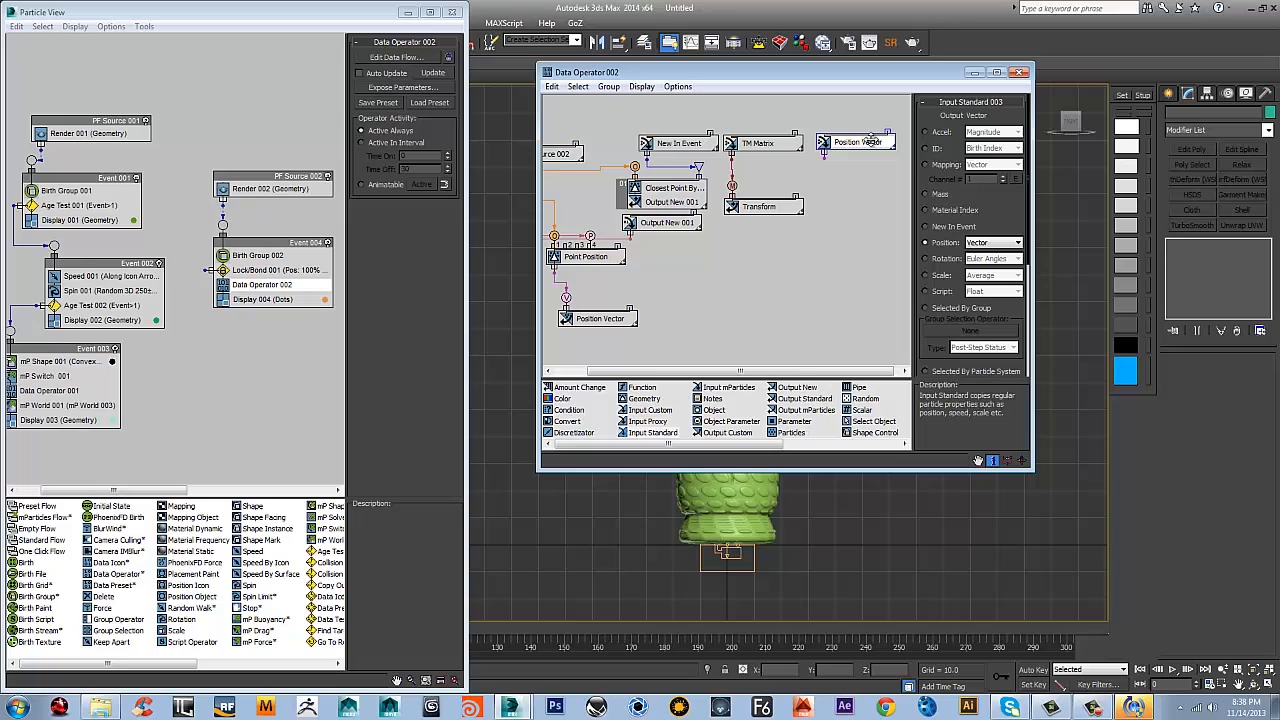
click(758, 208)
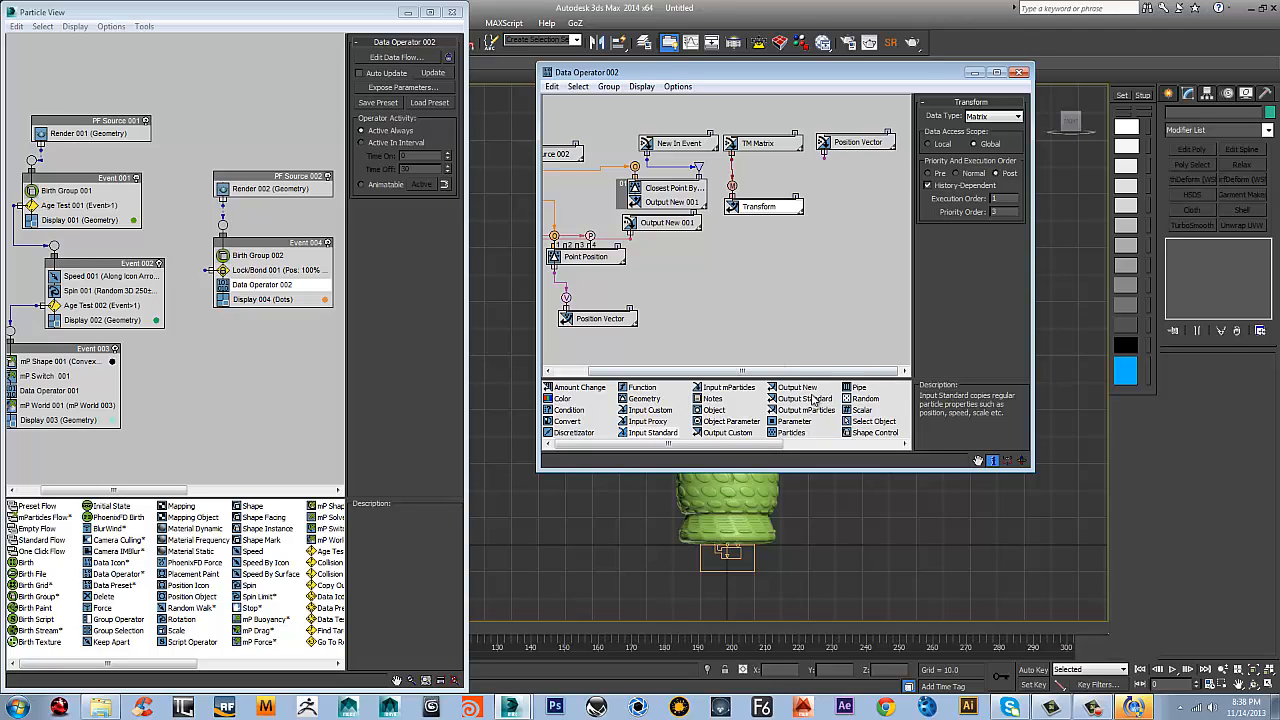
click(766, 207)
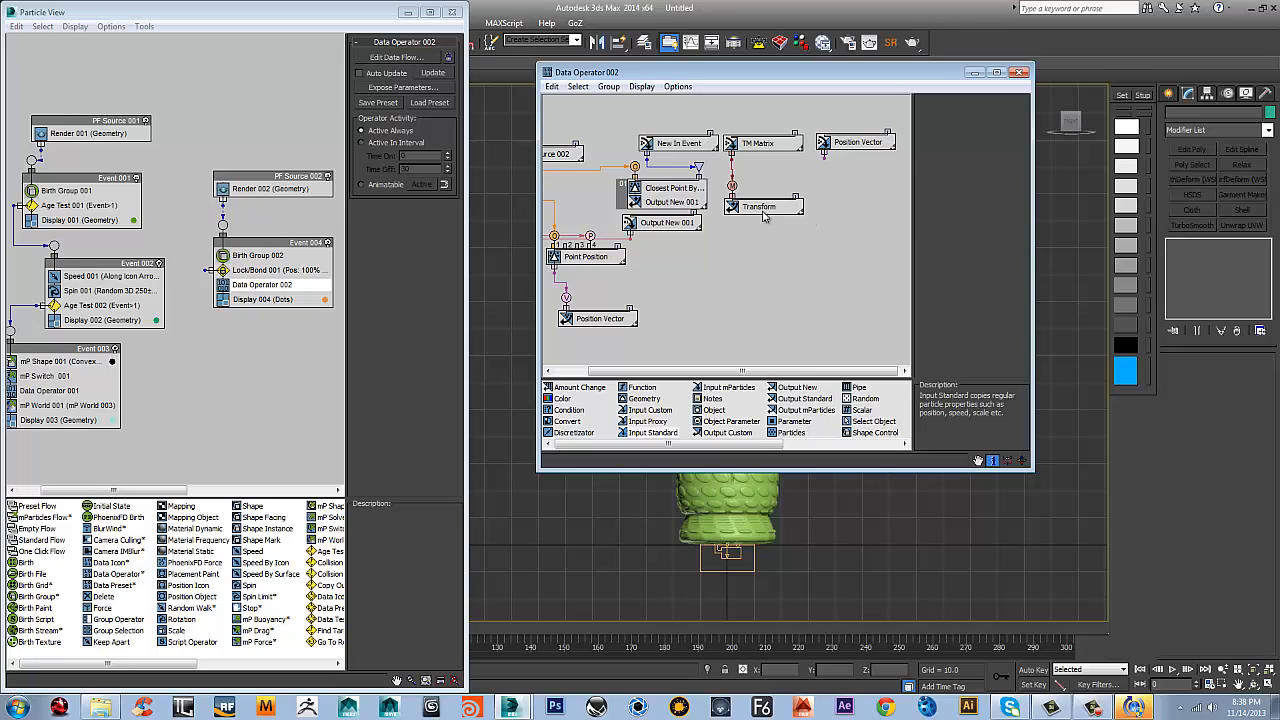
click(763, 210)
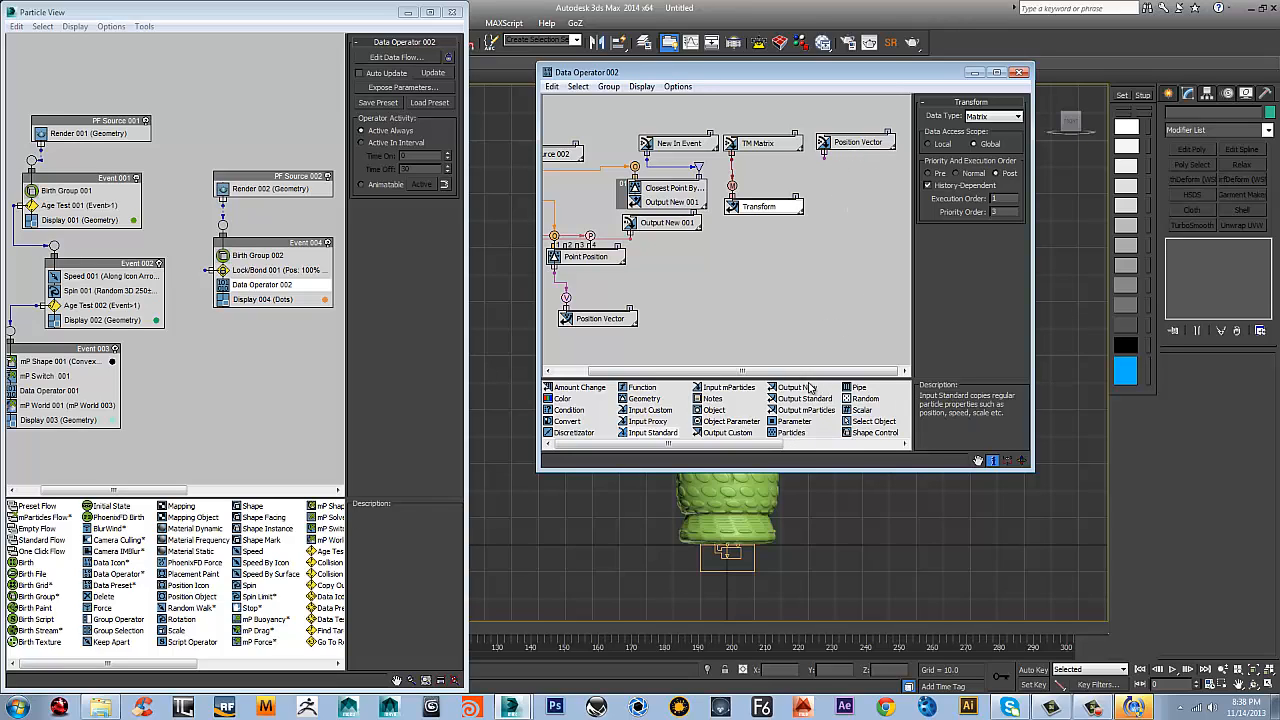
Add an Output New node with the Vector data type beneath the new Position Vector input and wire the two together
drag(786, 389, 831, 199)
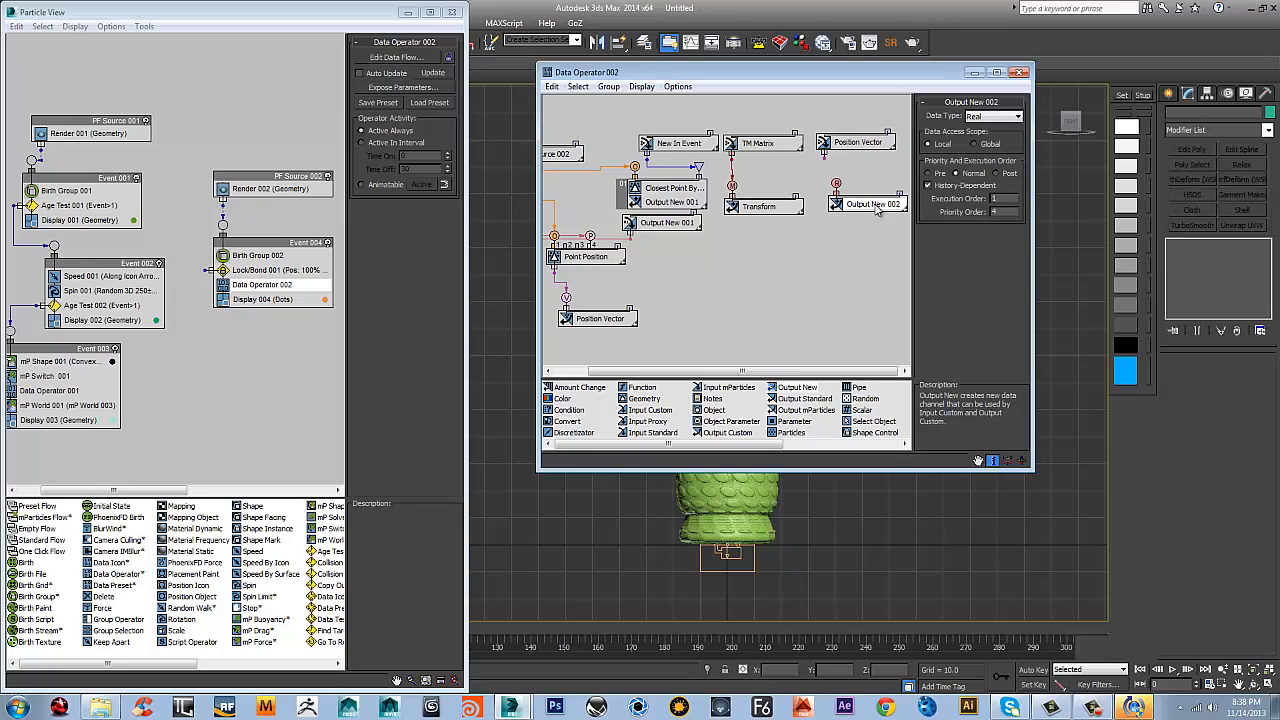
click(990, 117)
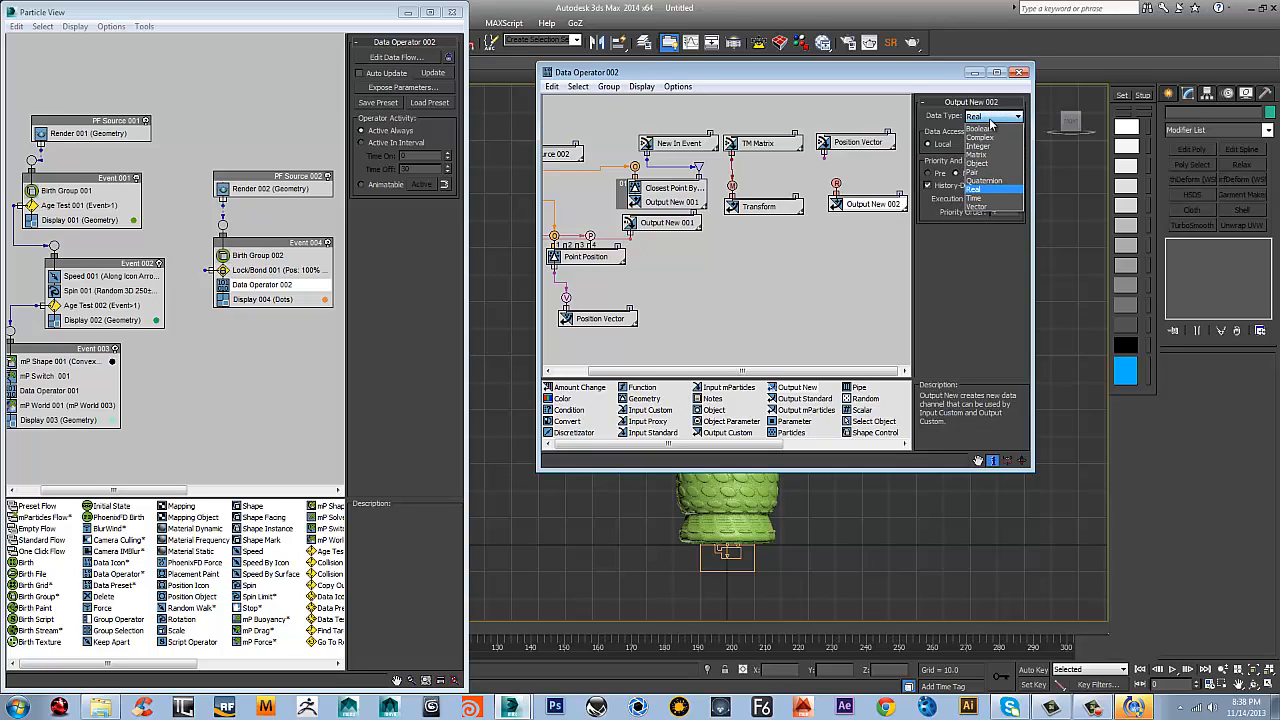
click(977, 207)
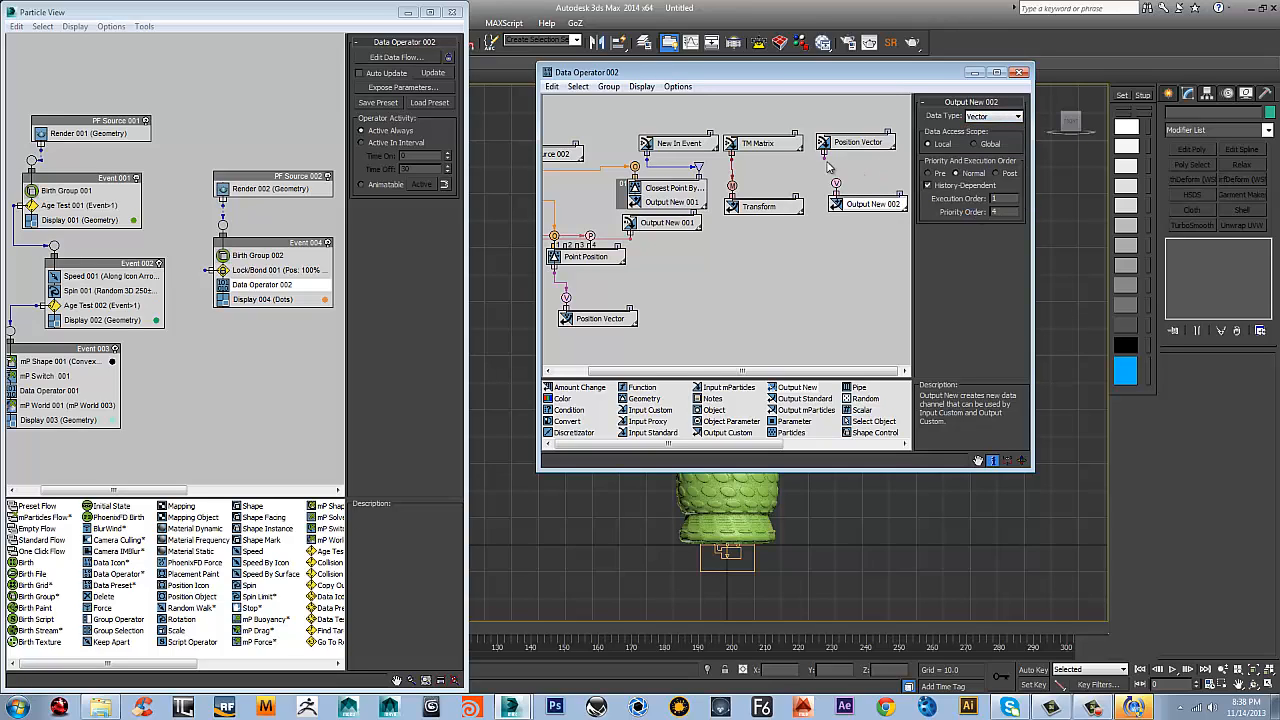
drag(823, 156, 839, 203)
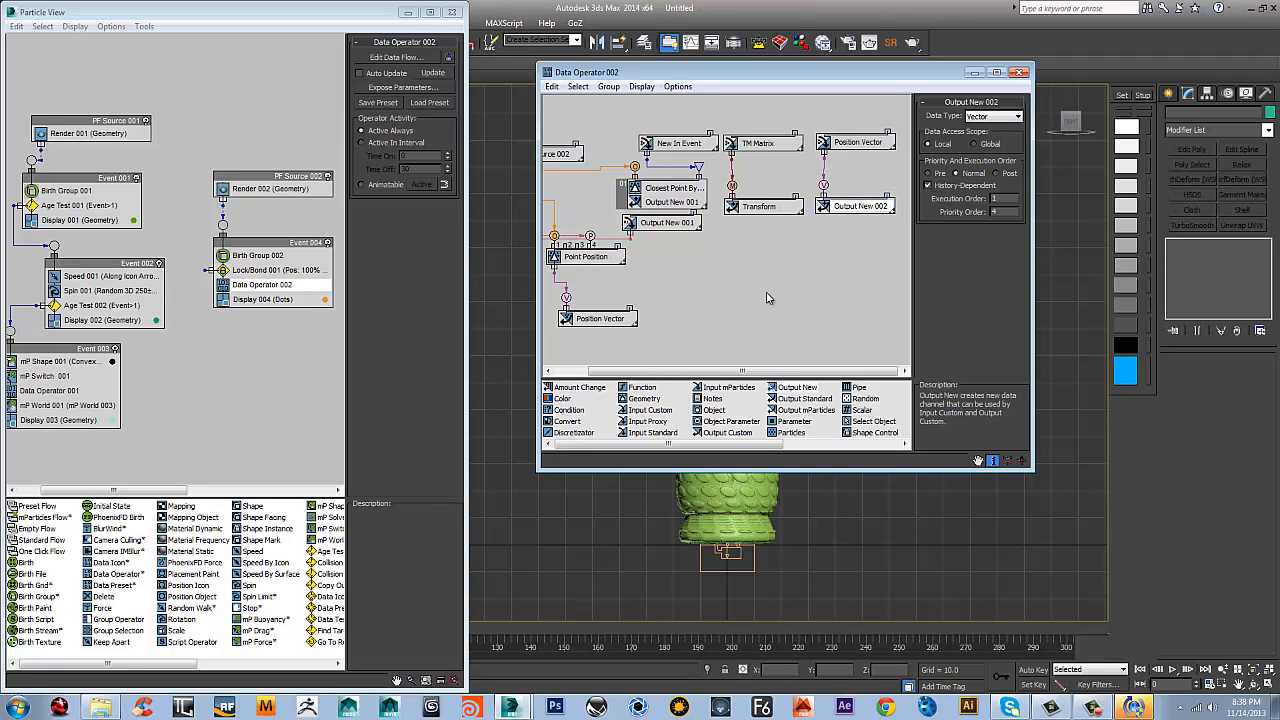
Rename the vector Output New node as VectorData
middle_drag(784, 298, 754, 299)
right_click(826, 209)
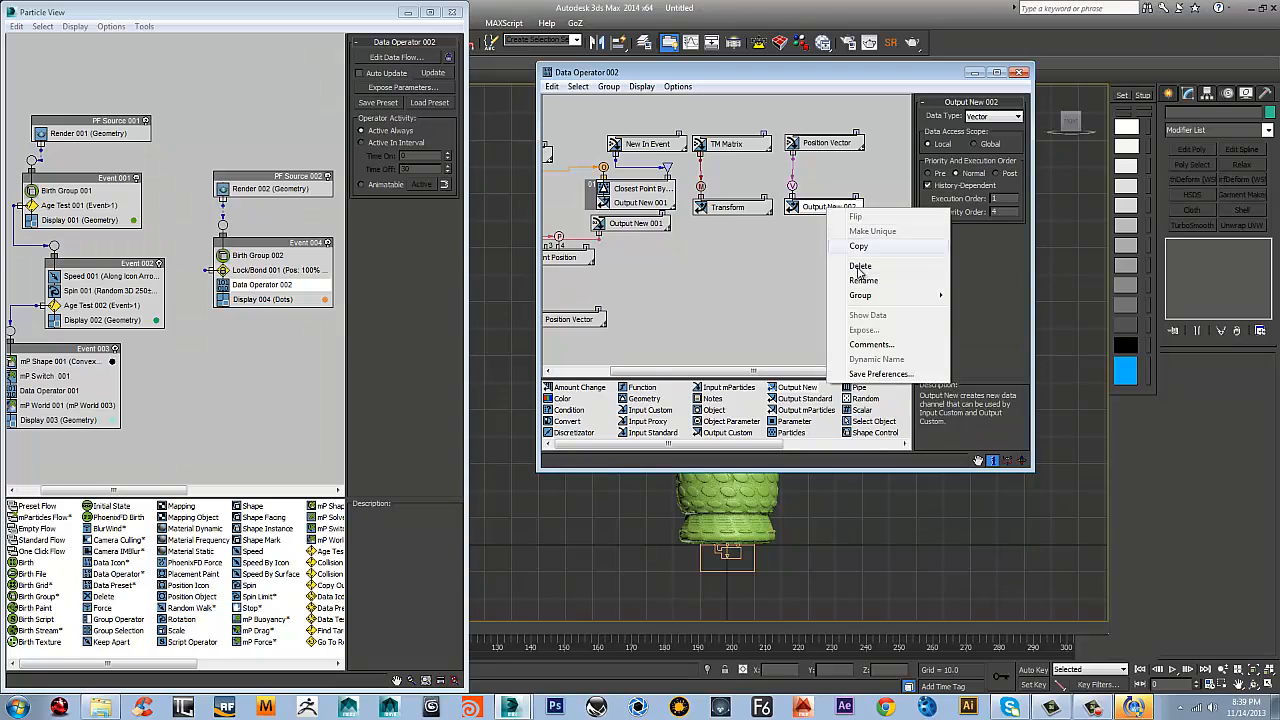
click(860, 281)
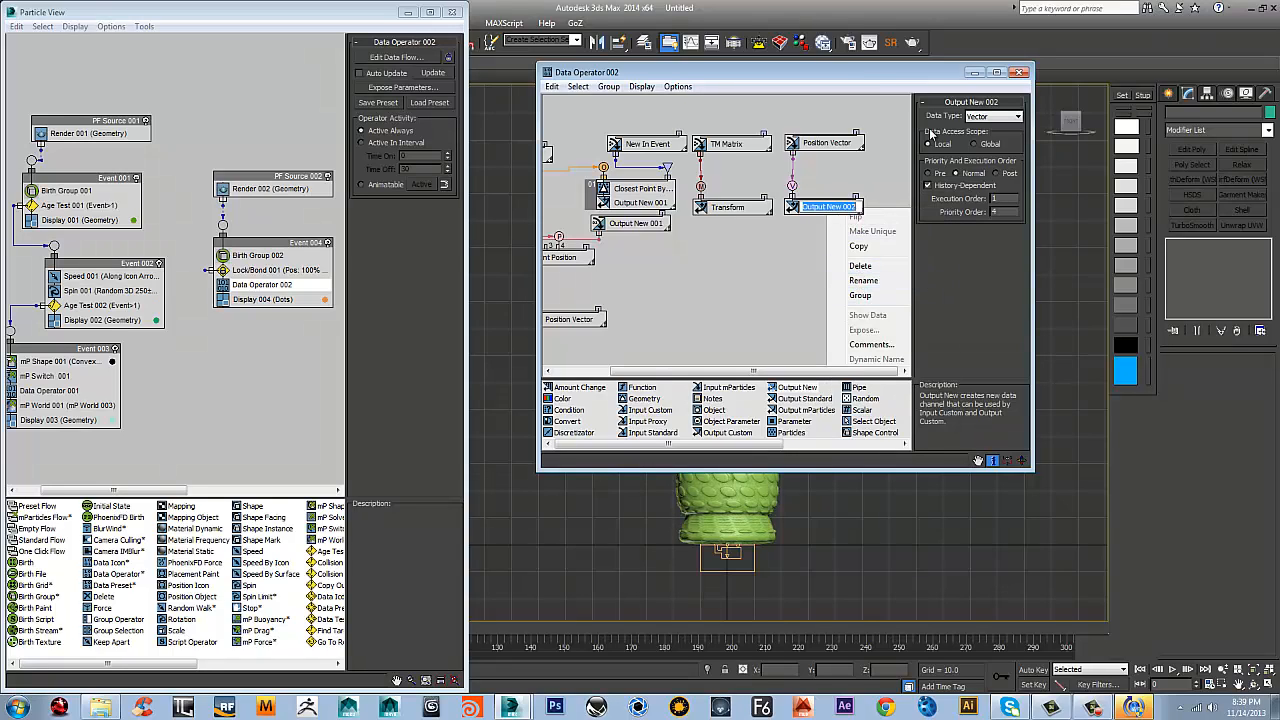
text(VectorData)
key(Return)
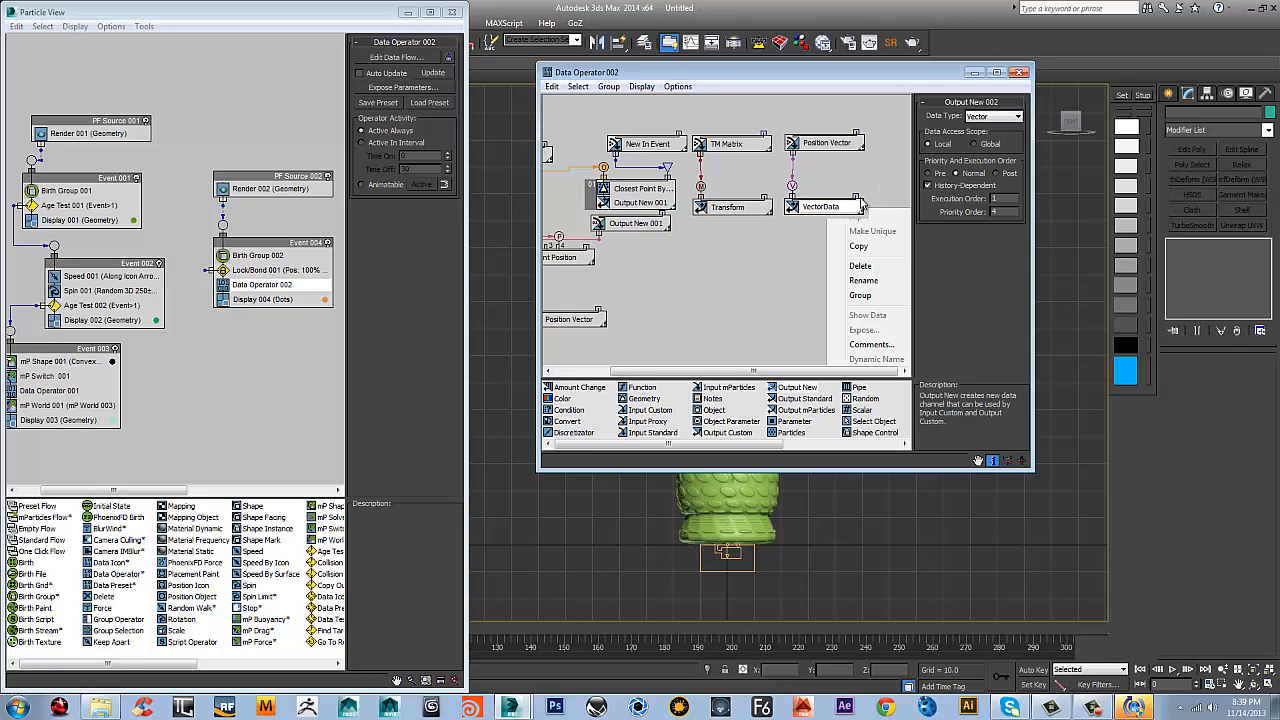
Set the VectorData node's data access scope to Global and its execution to Post
click(726, 209)
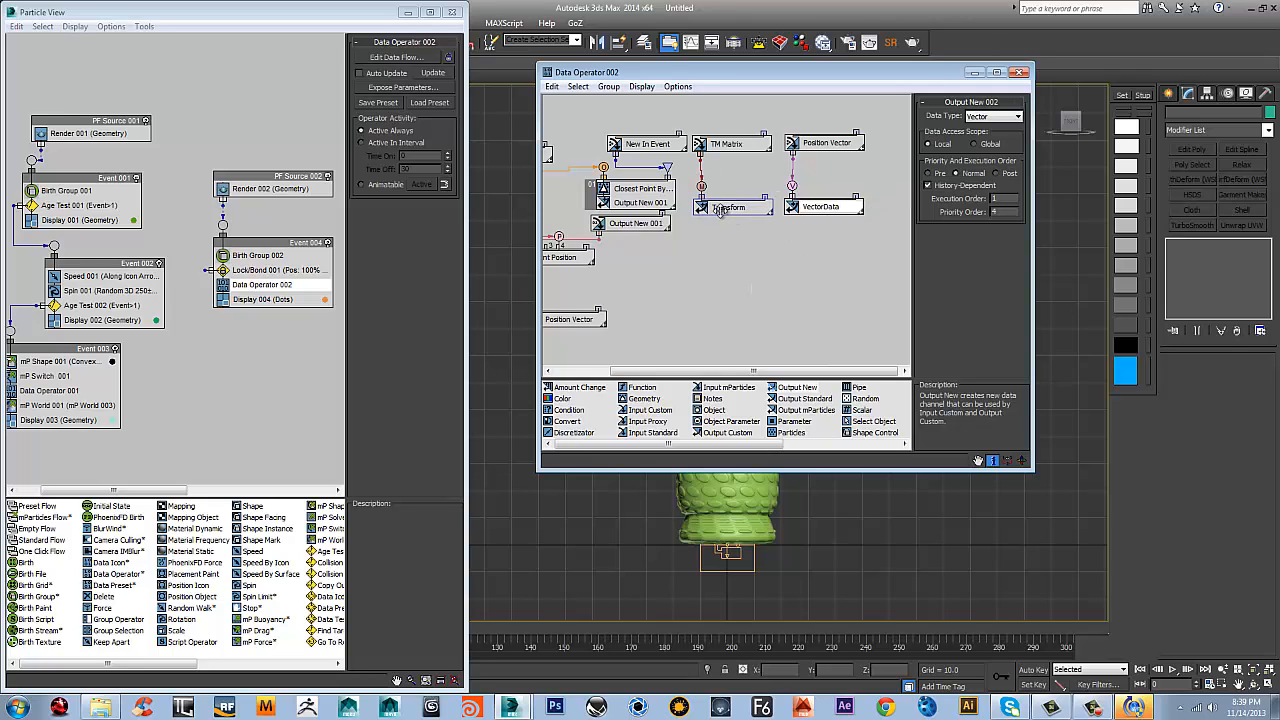
drag(810, 74, 782, 76)
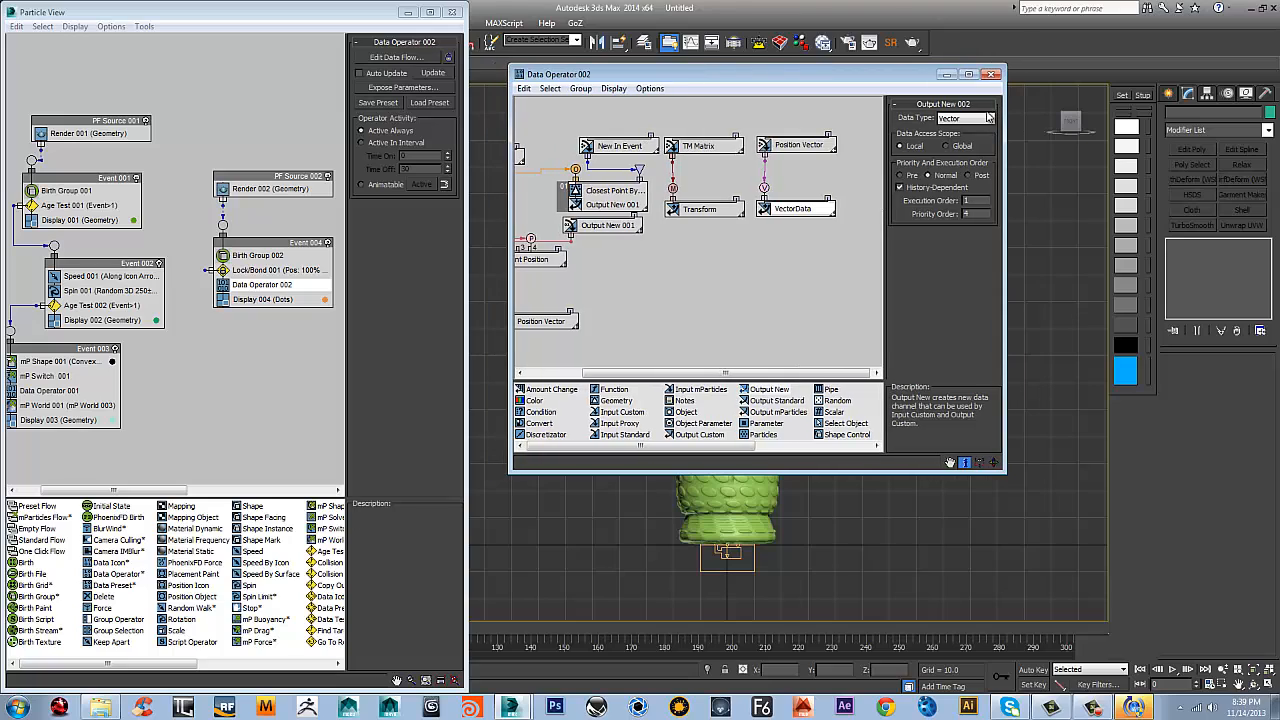
click(946, 145)
click(969, 175)
Compare the execution and priority orders of the Transform, VectorData and Output New 001 nodes
click(720, 209)
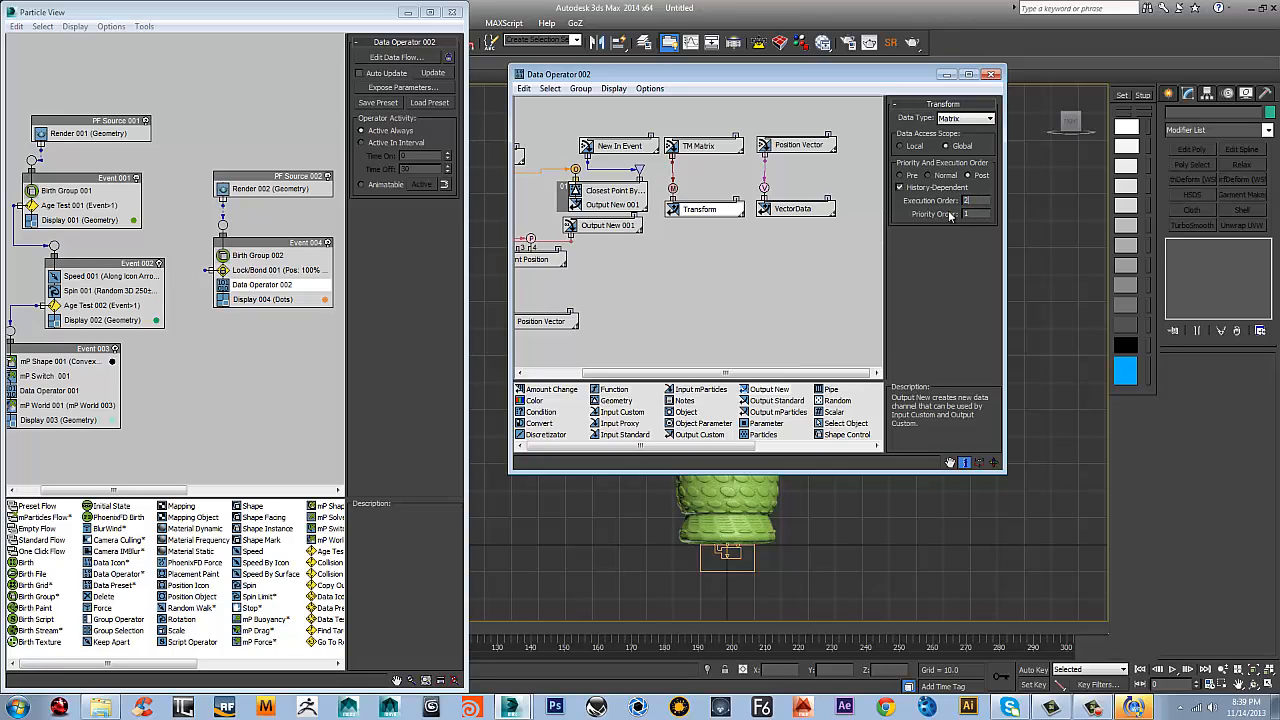
click(800, 210)
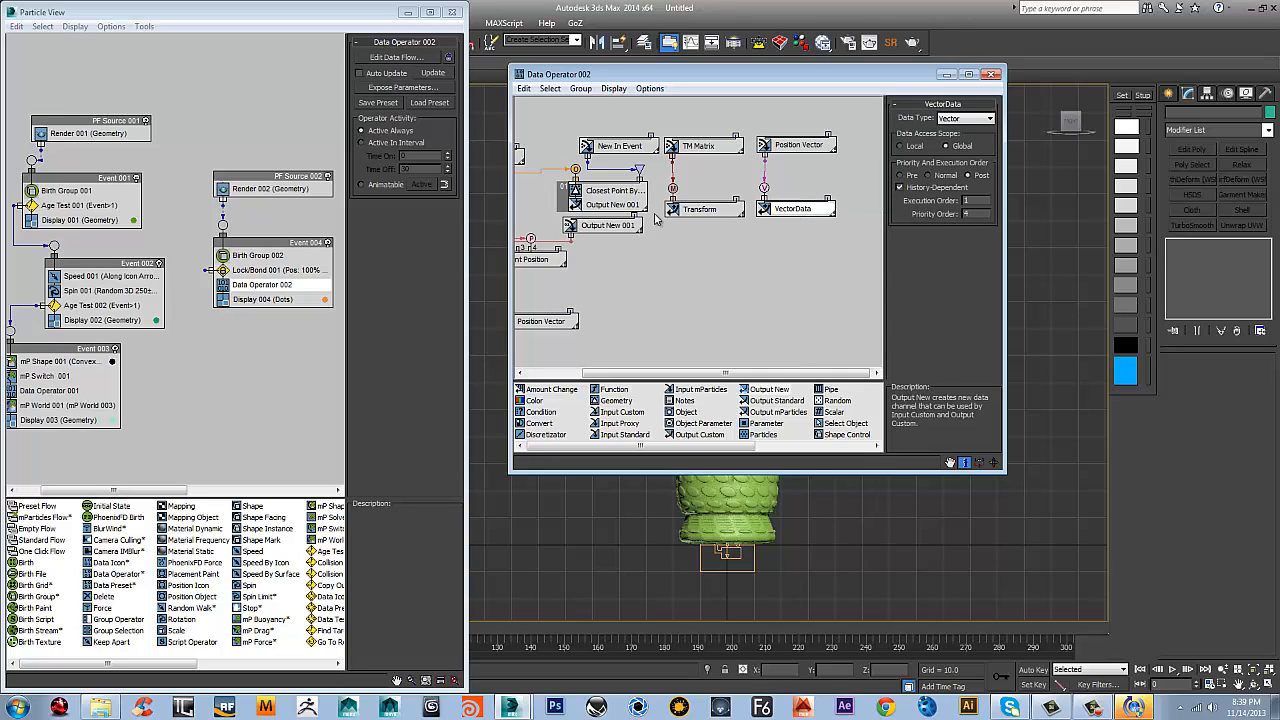
click(607, 225)
click(614, 205)
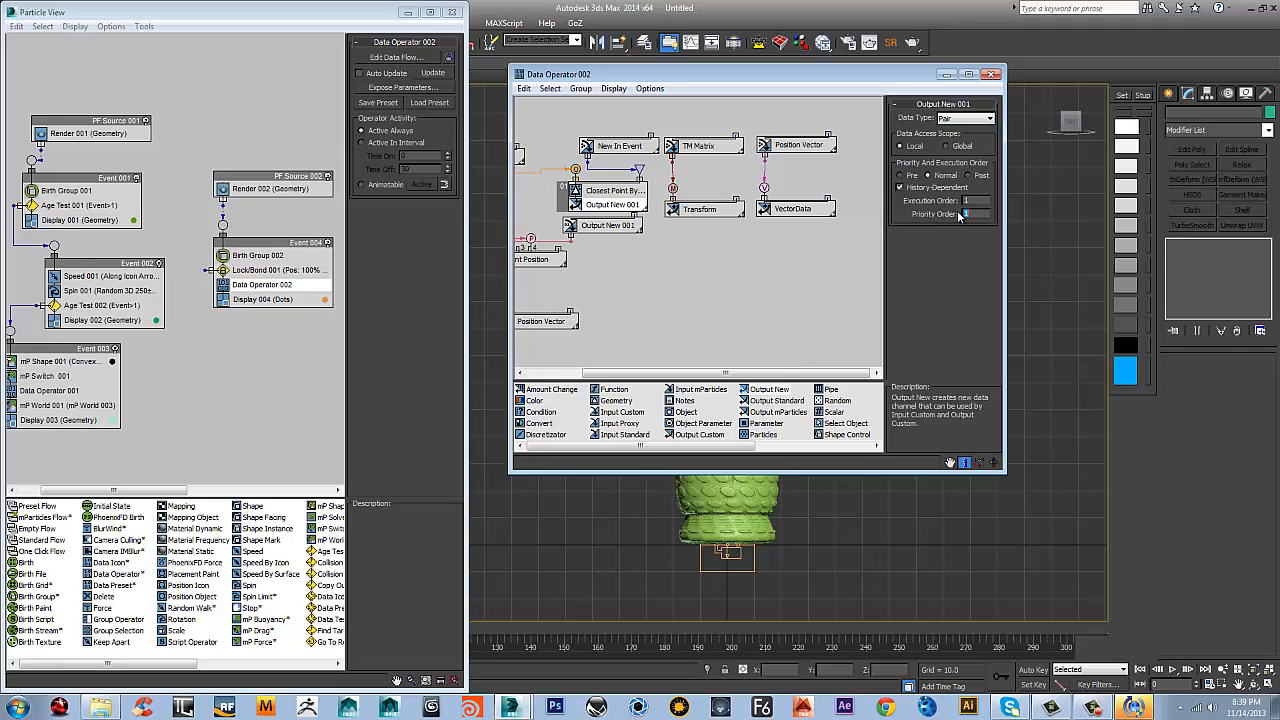
click(718, 209)
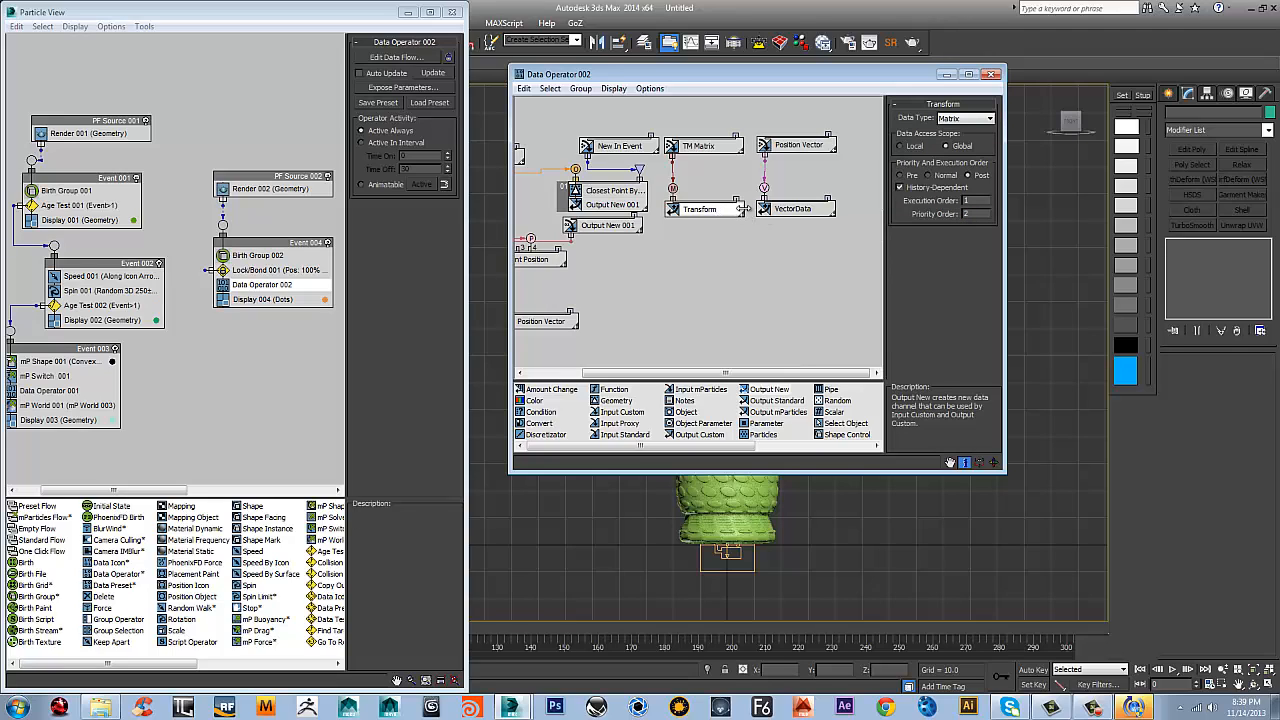
Edit the VectorData node's order values, entering 3 and 2, and check the Transform node's priority order
click(795, 212)
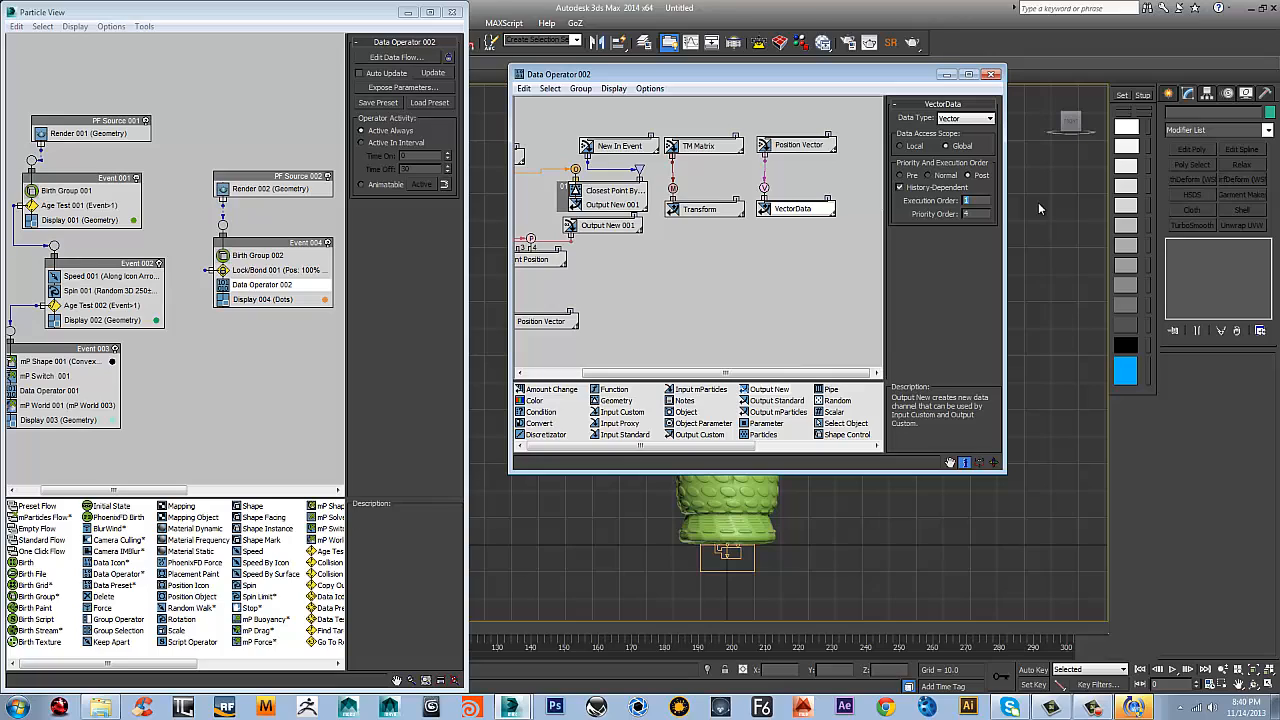
text(3)
text(2)
key(Return)
click(718, 212)
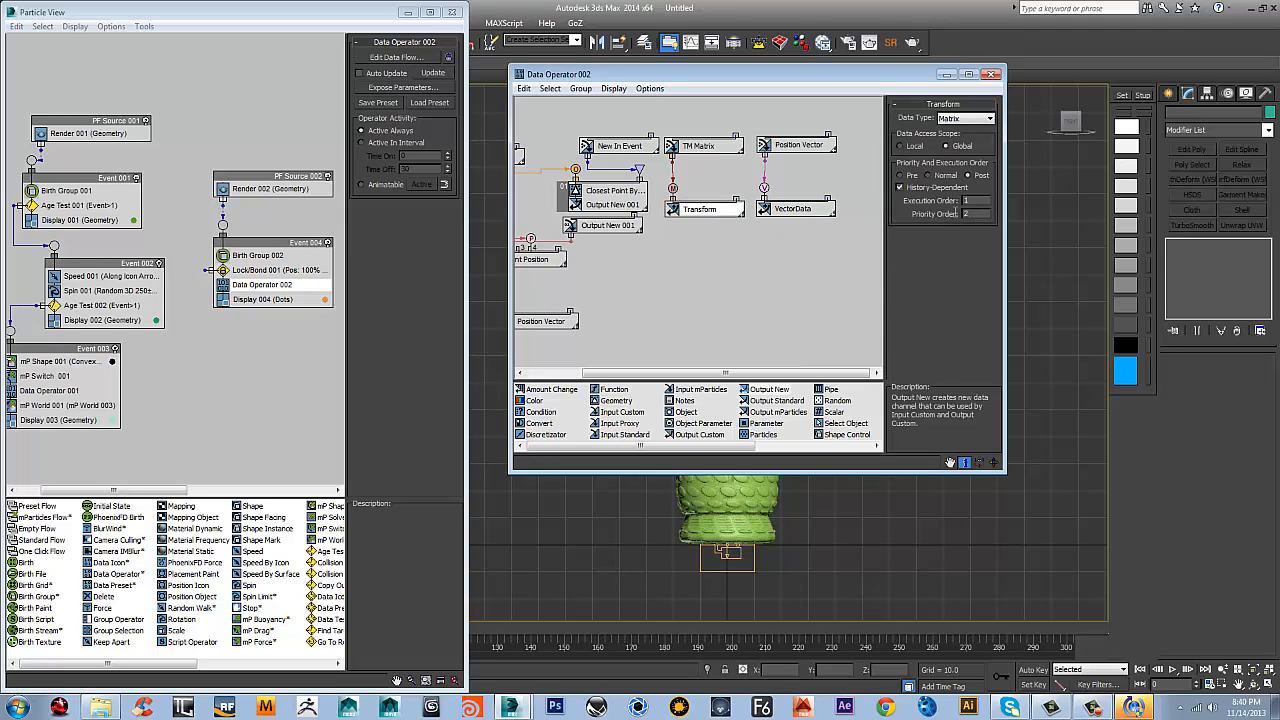
drag(964, 214, 993, 207)
mouse_move(772, 300)
middle_down()
mouse_move(829, 273)
mouse_move(873, 280)
mouse_move(763, 282)
middle_up()
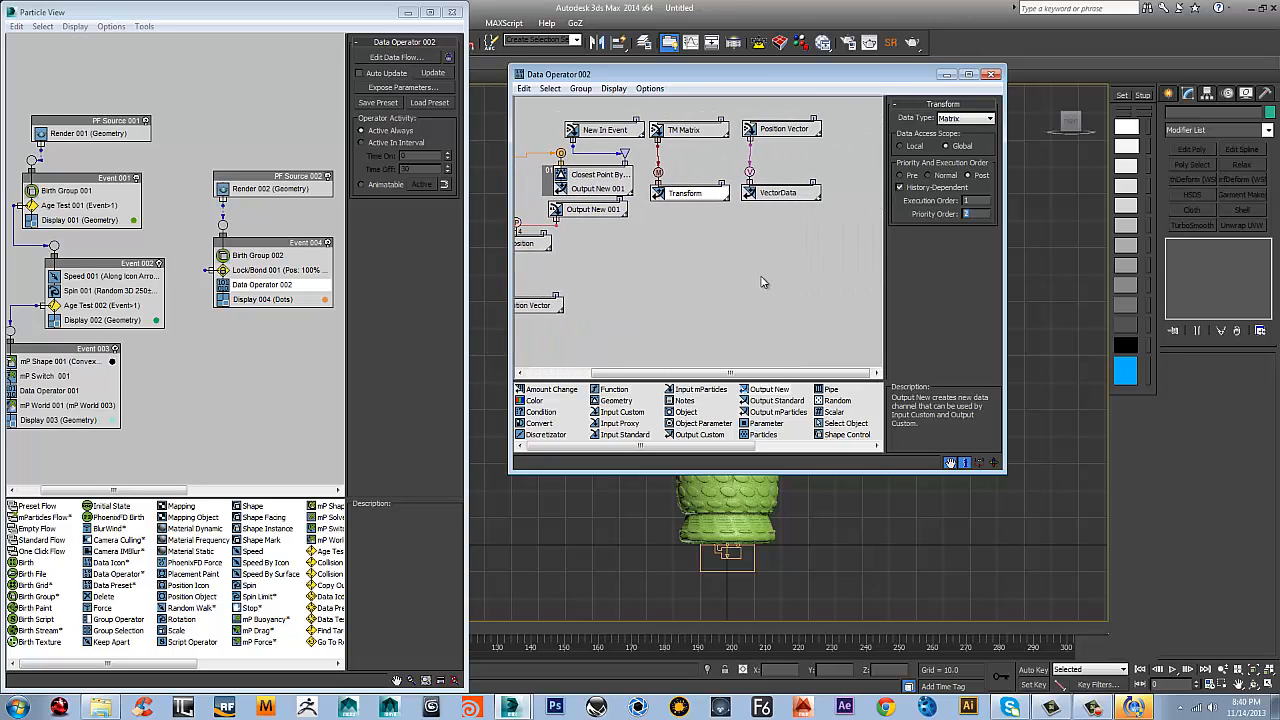
middle_drag(772, 214, 766, 289)
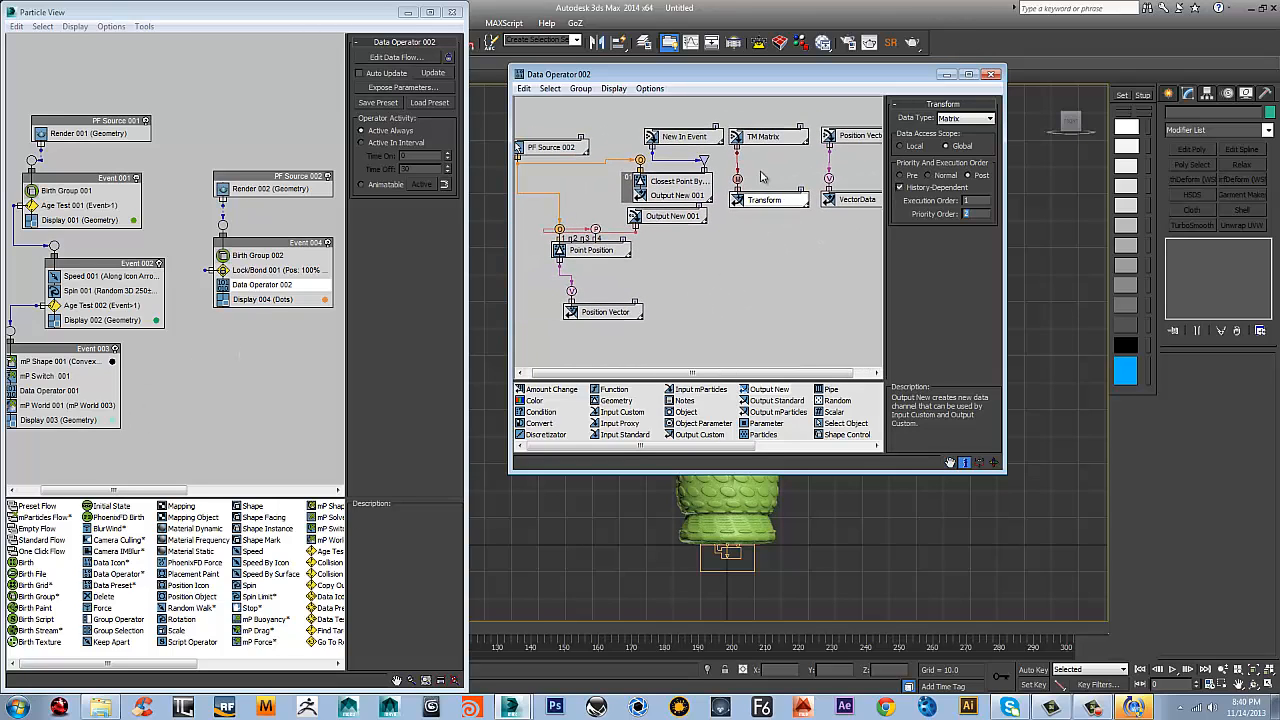
Close the Data Operator 002 data flow and move Event 003 to sit directly beneath Event 002 in the particle diagram
click(995, 78)
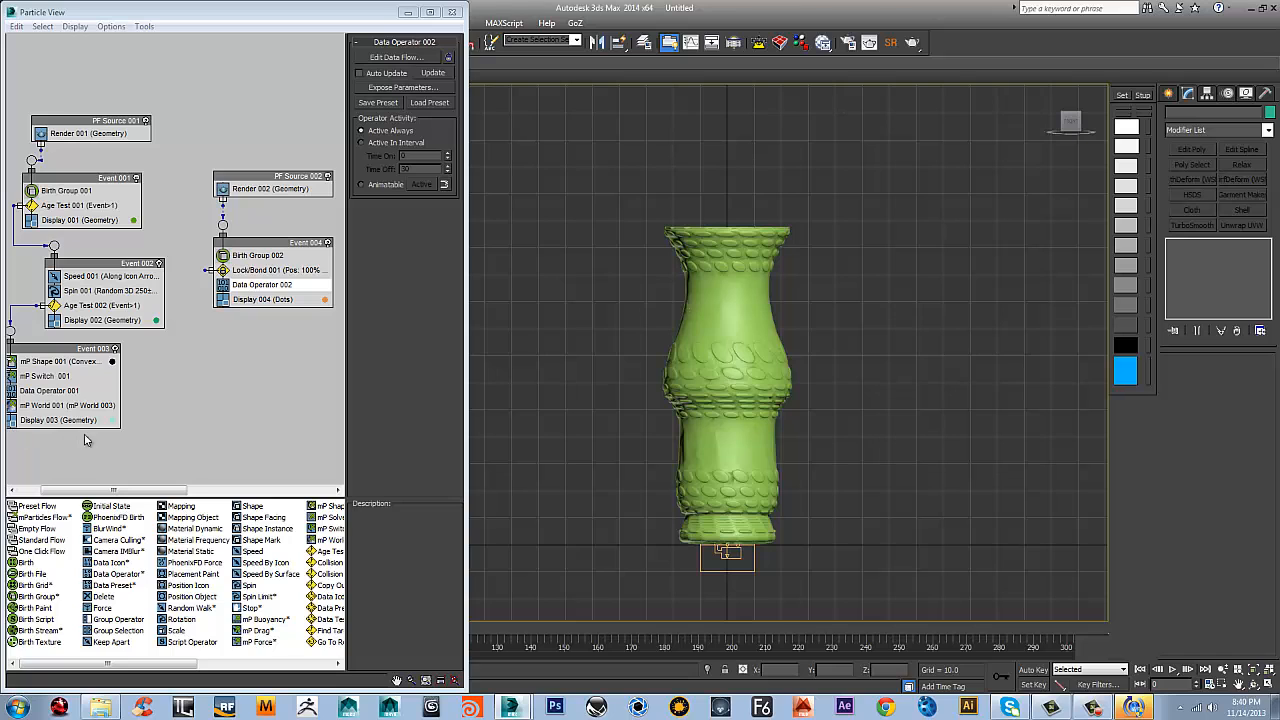
drag(62, 349, 81, 342)
Save the scene in the scenes folder as a 3ds Max file named reform
drag(346, 5, 346, 95)
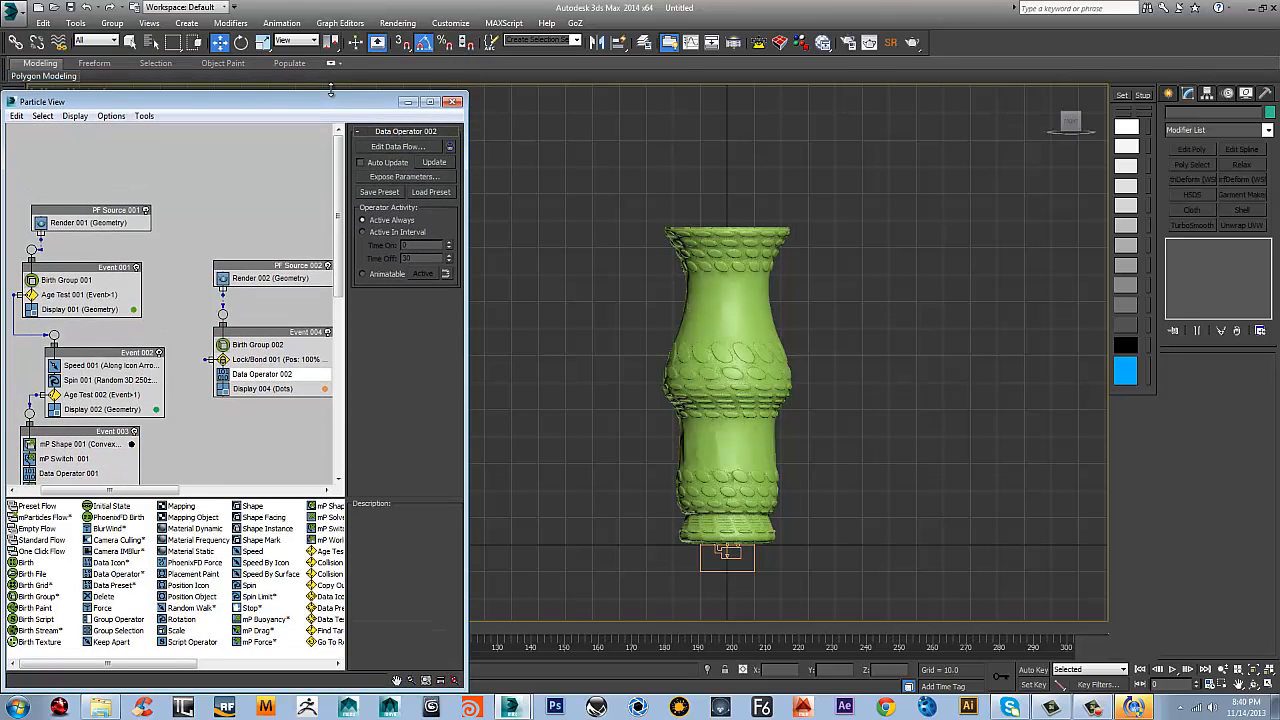
click(71, 8)
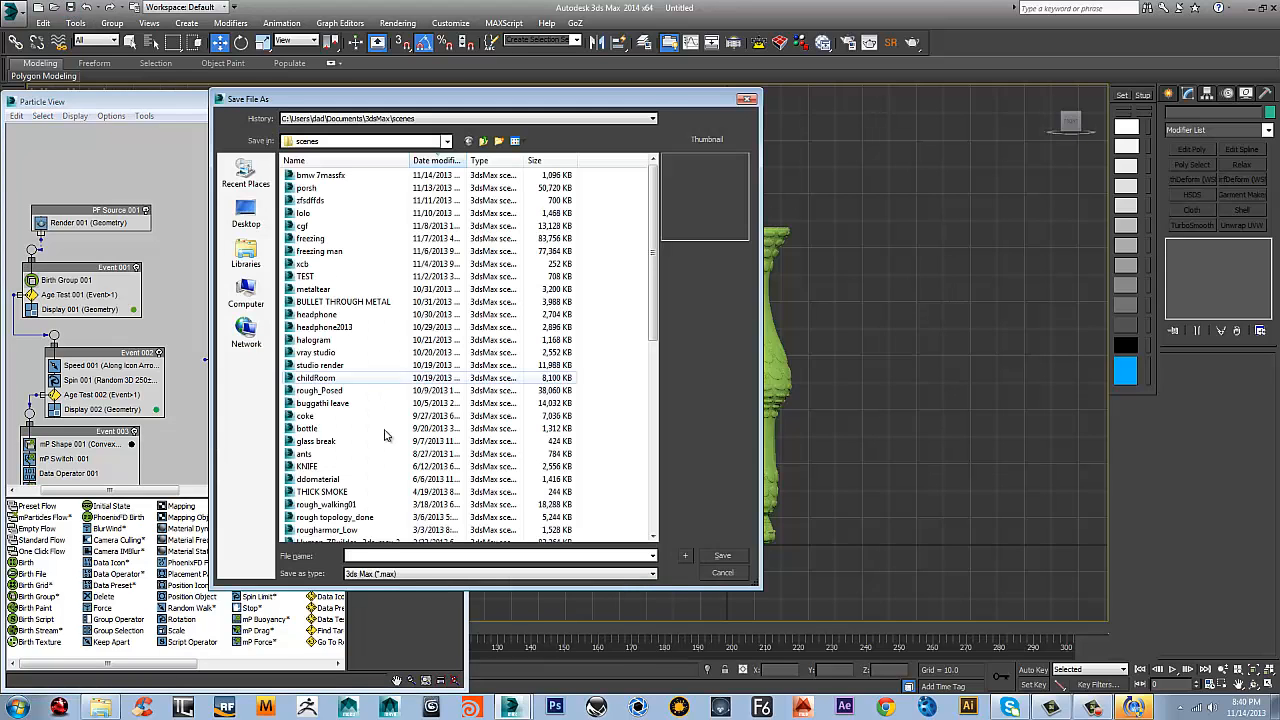
text(reform)
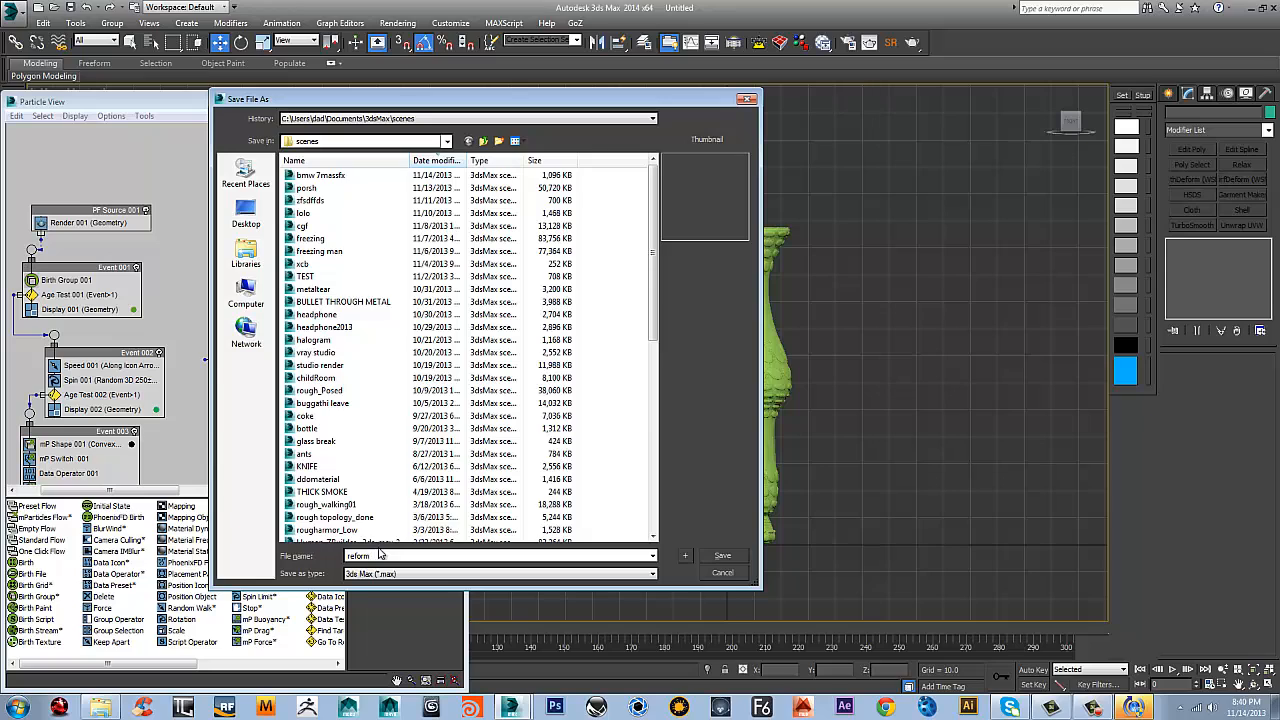
click(722, 556)
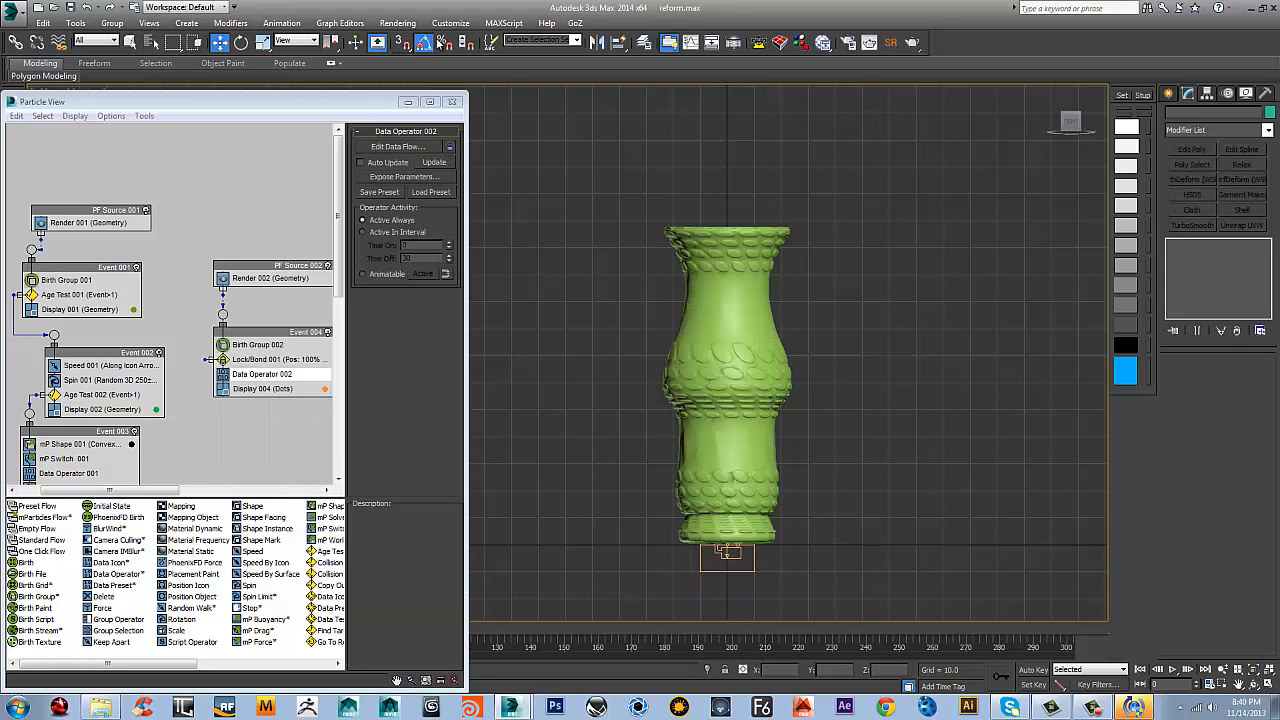
drag(316, 97, 313, 1)
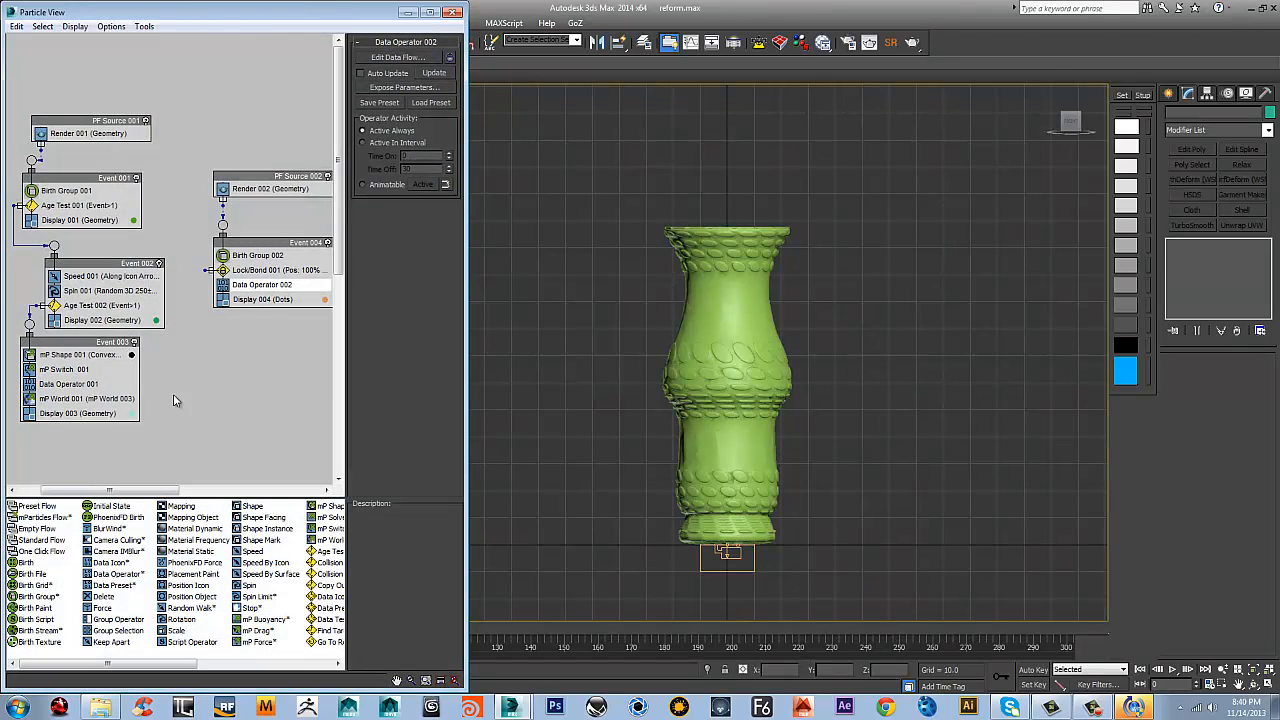
Select Event 003 and play the shatter simulation to about frame 105, pausing at frame 32 to check the fragments' spread
middle_drag(296, 362, 300, 333)
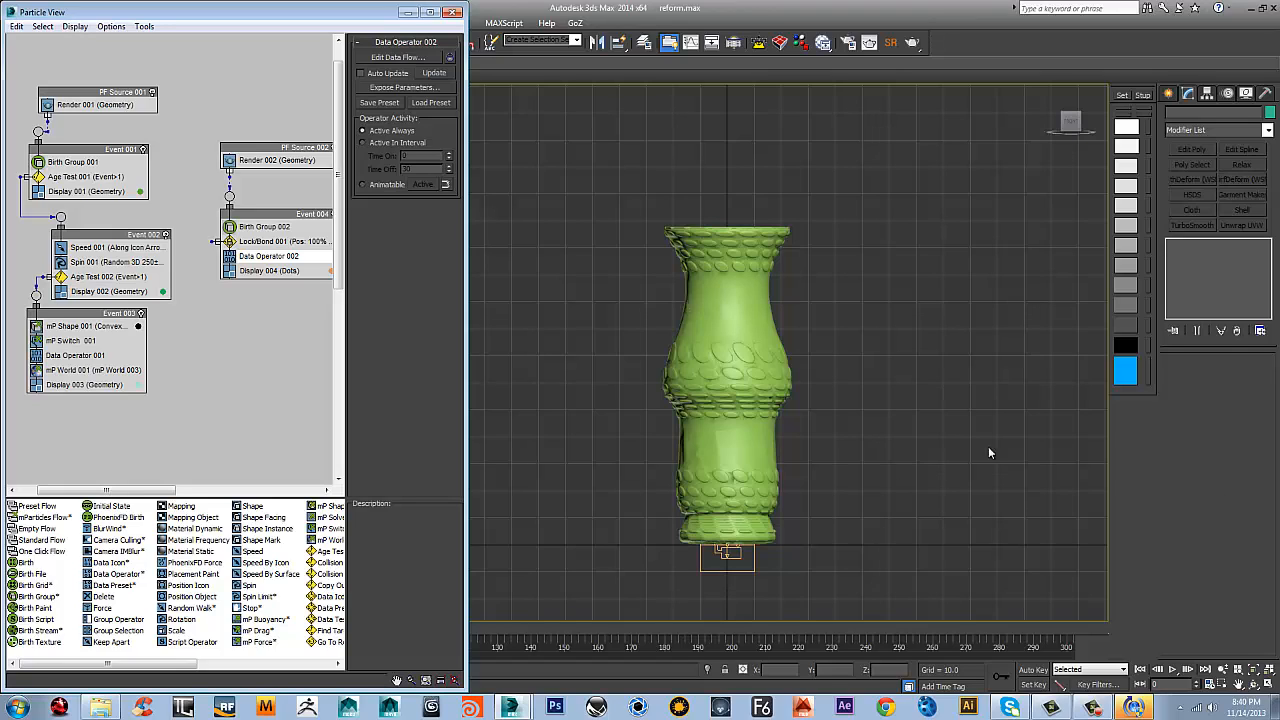
click(78, 367)
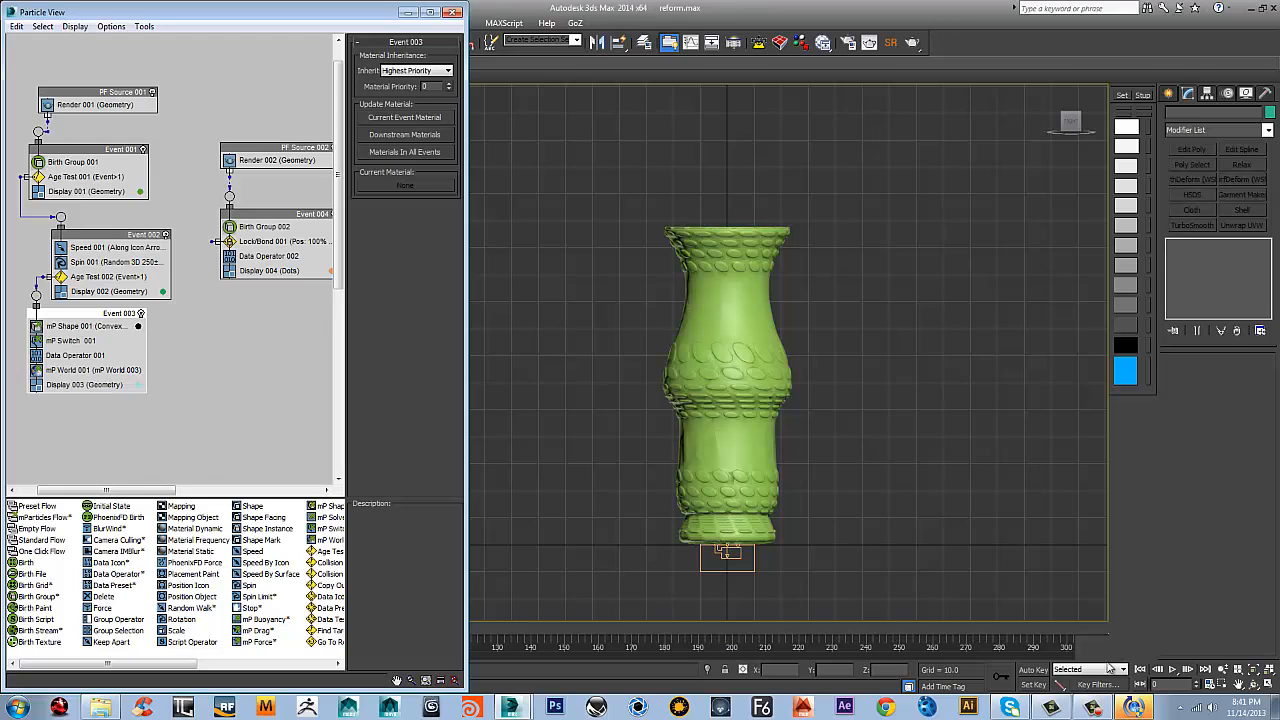
click(1173, 670)
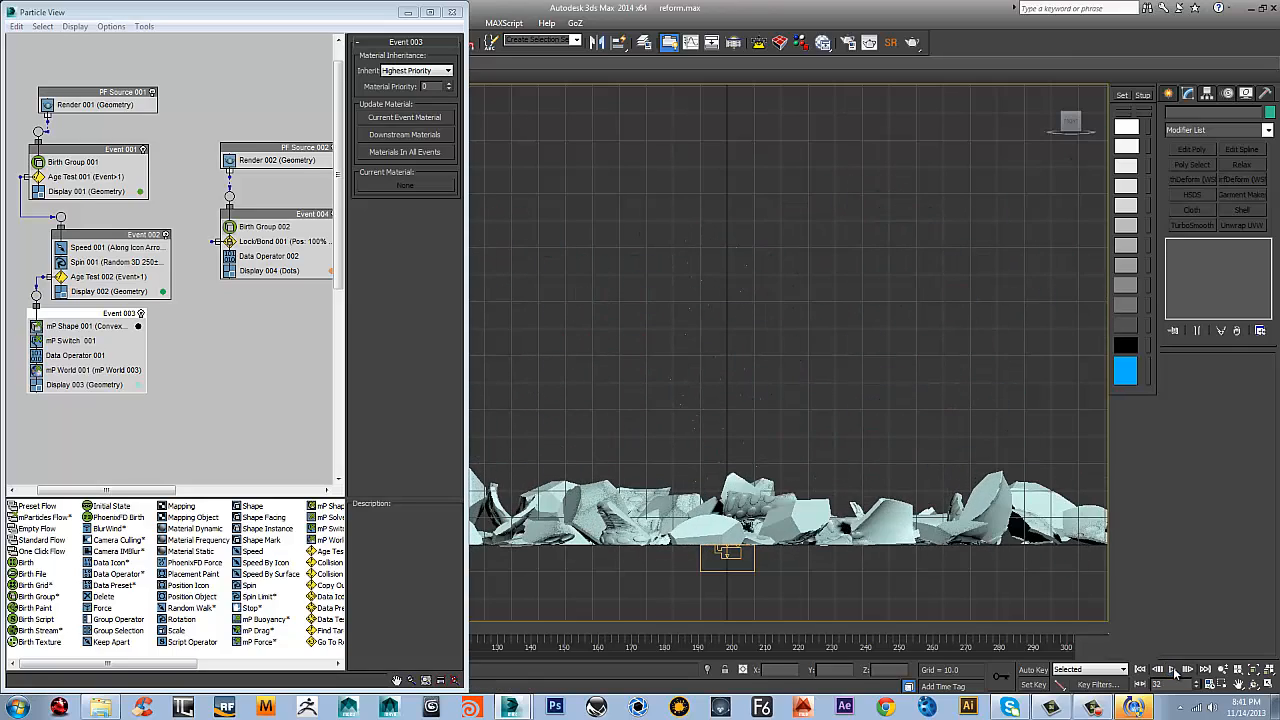
scroll(665, 530, down, 2)
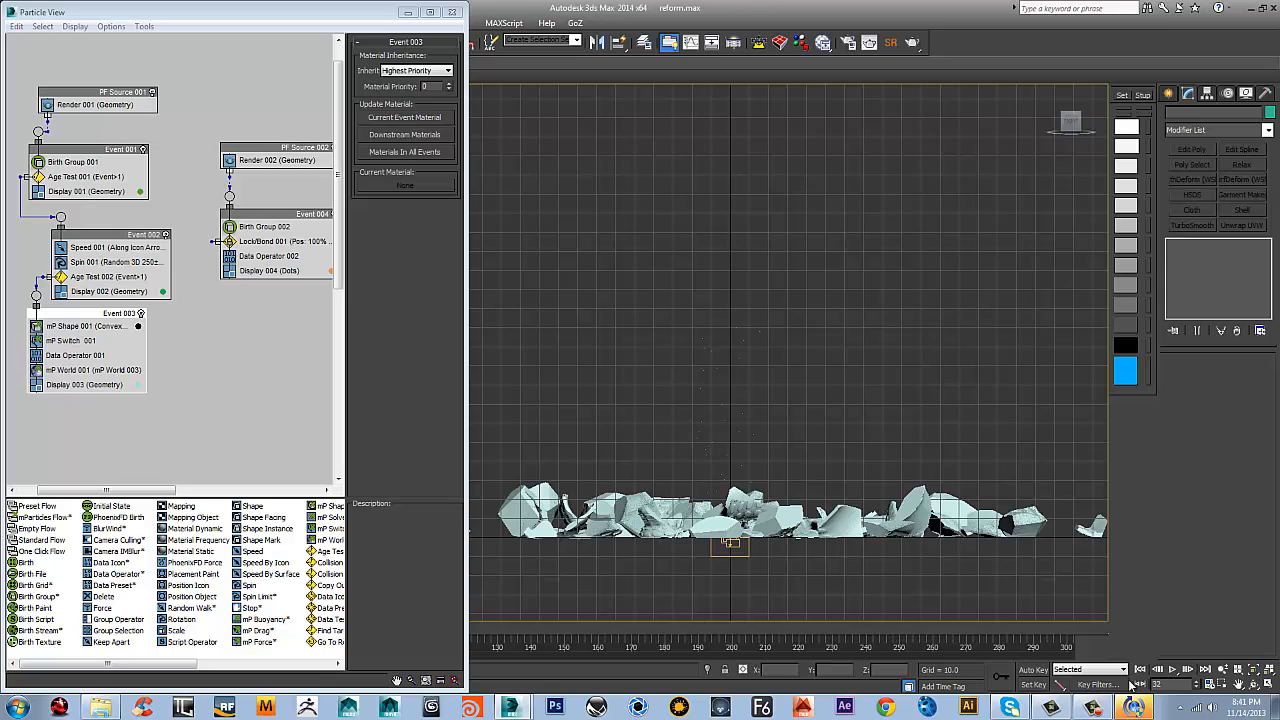
click(1172, 669)
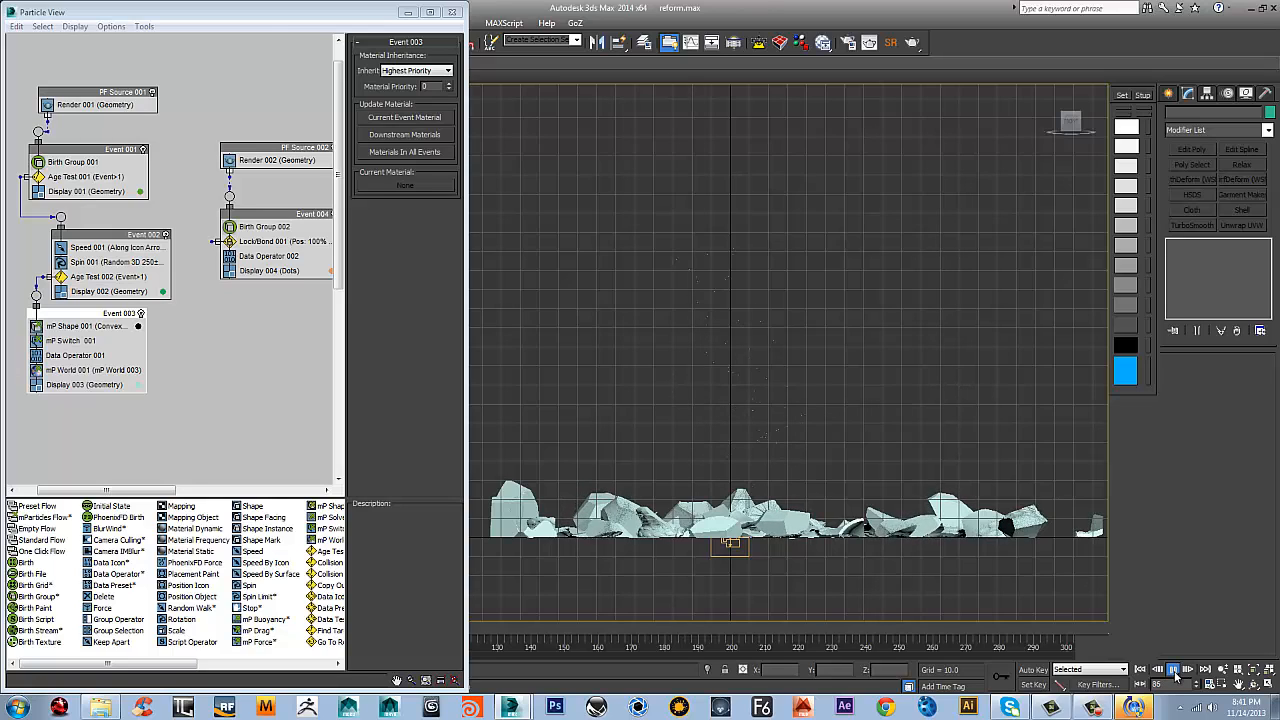
click(1175, 671)
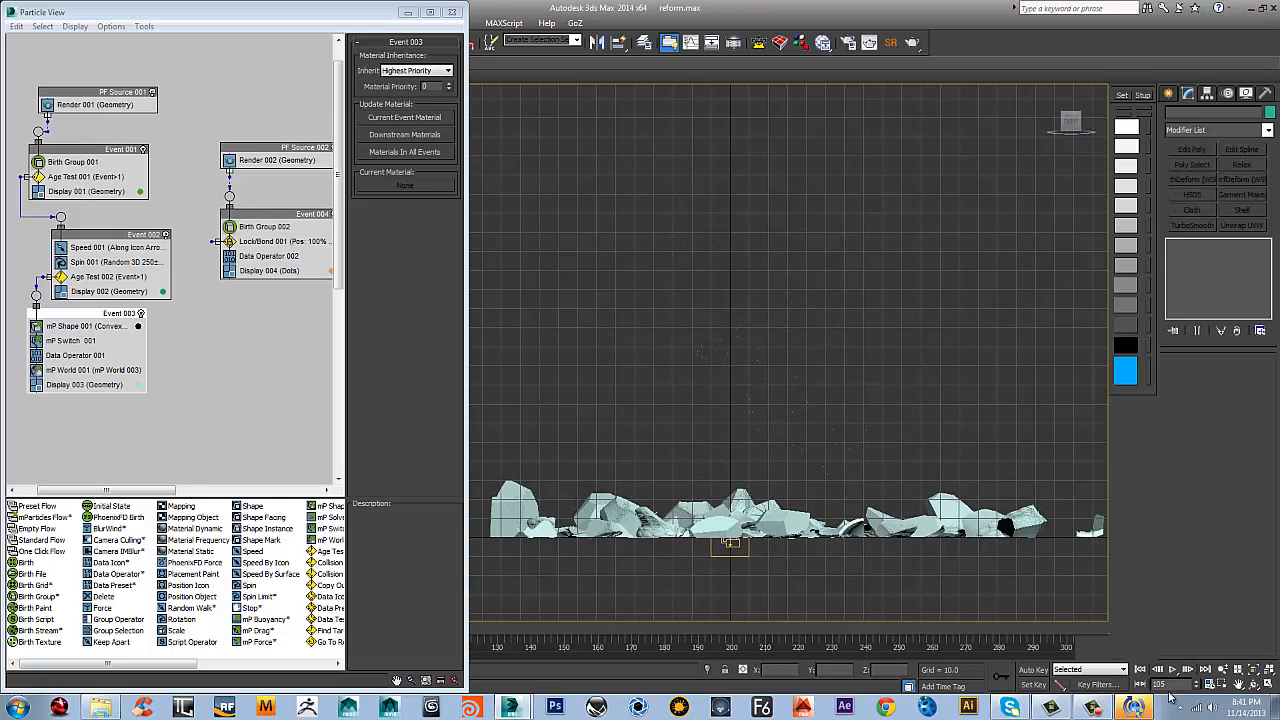
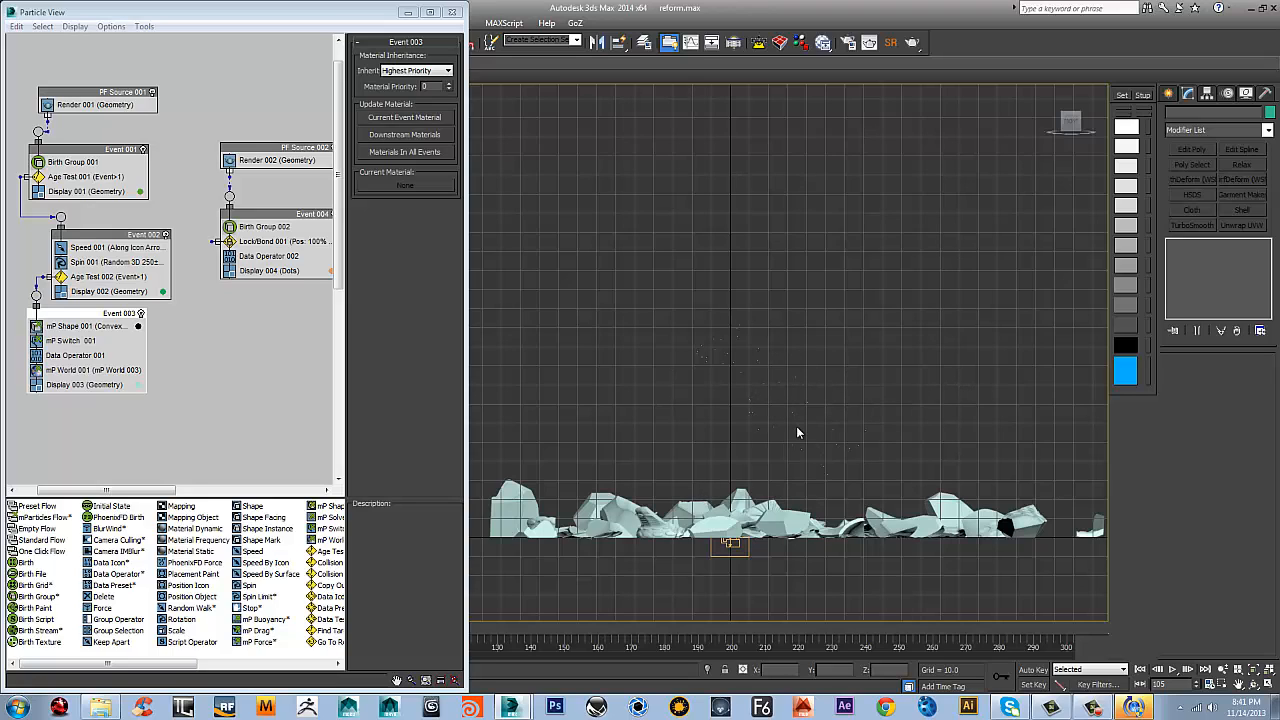
Append an Age Test to Event 003, rewind the animation to the start, and place the test directly beneath mP Shape 001
right_click(95, 333)
mouse_move(113, 357)
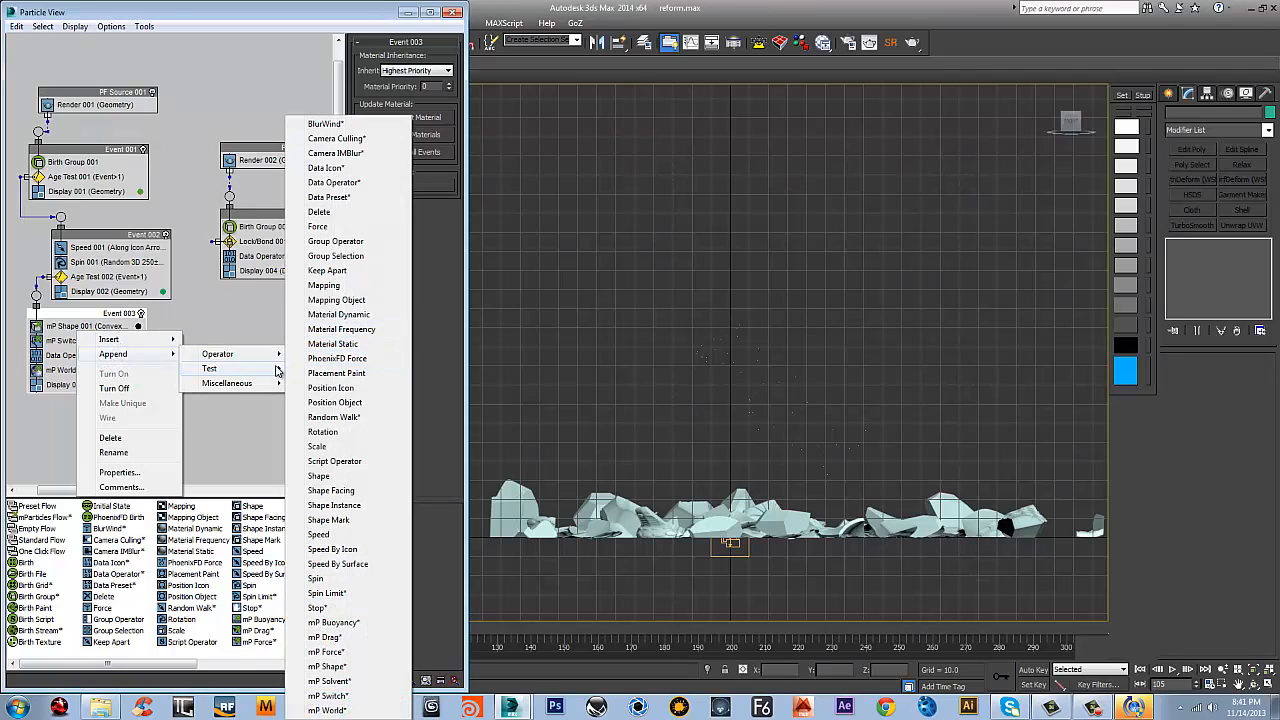
mouse_move(278, 369)
click(322, 370)
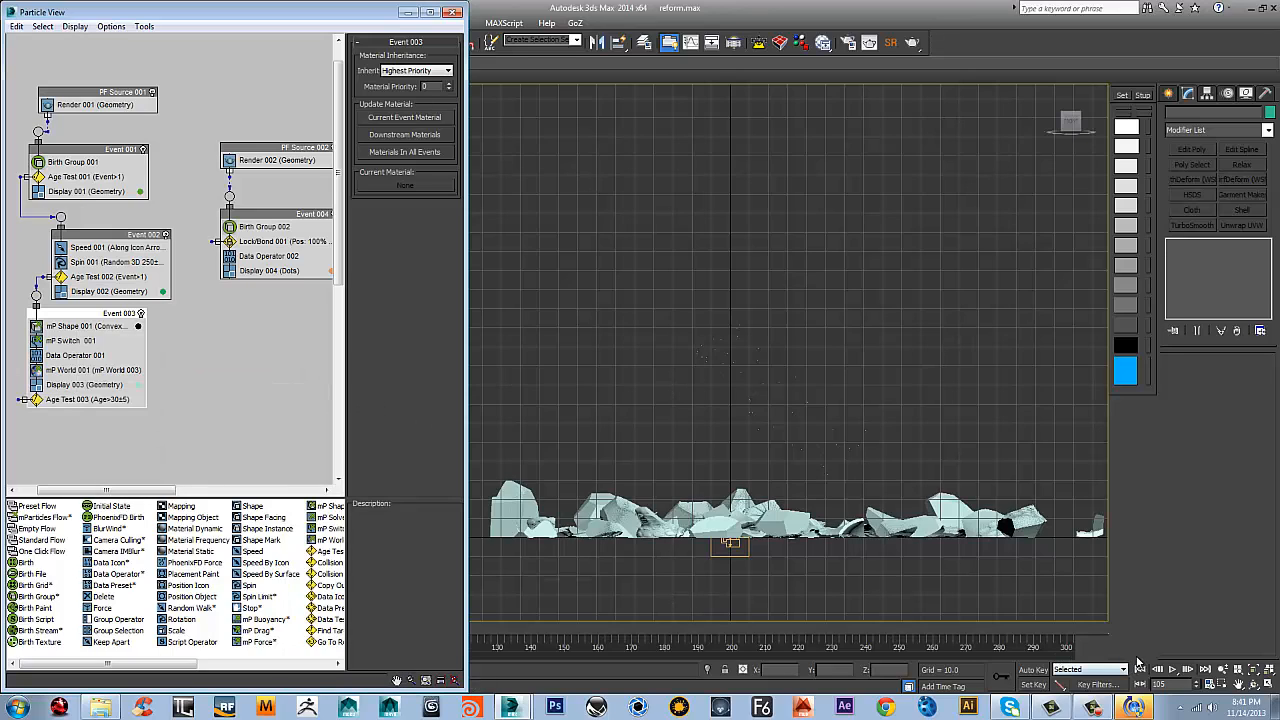
click(1140, 668)
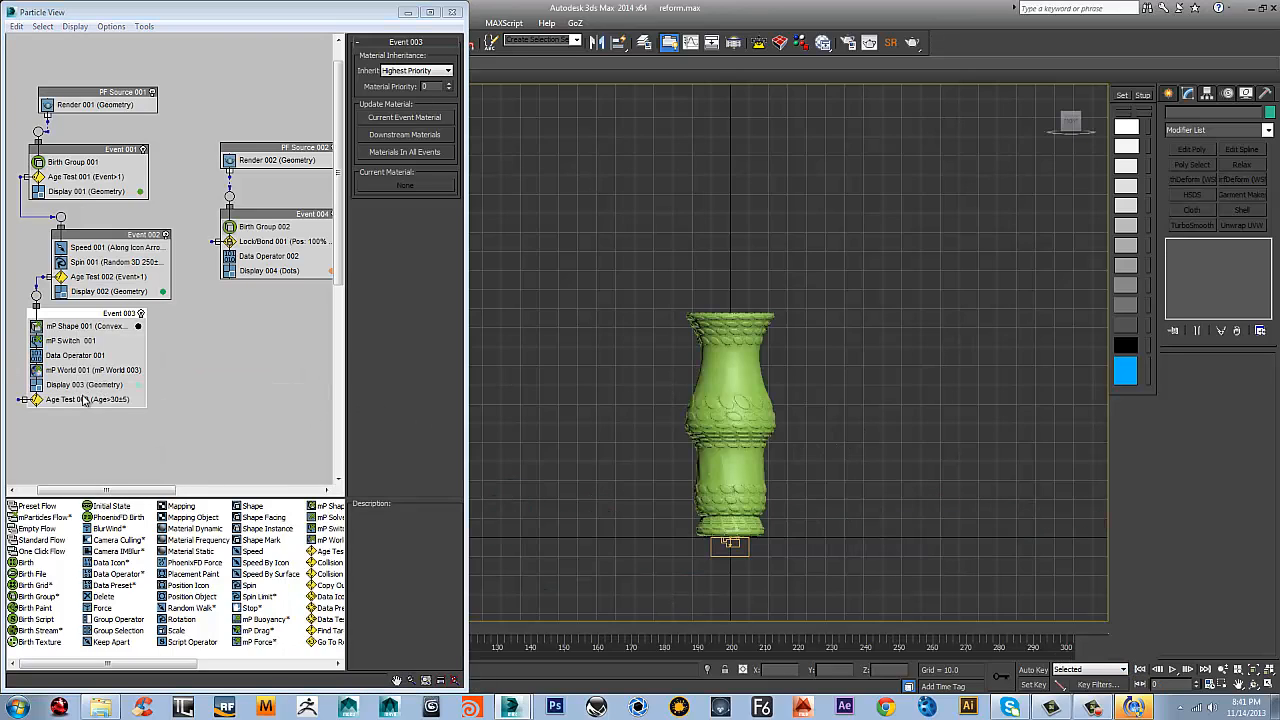
drag(86, 399, 150, 343)
click(162, 377)
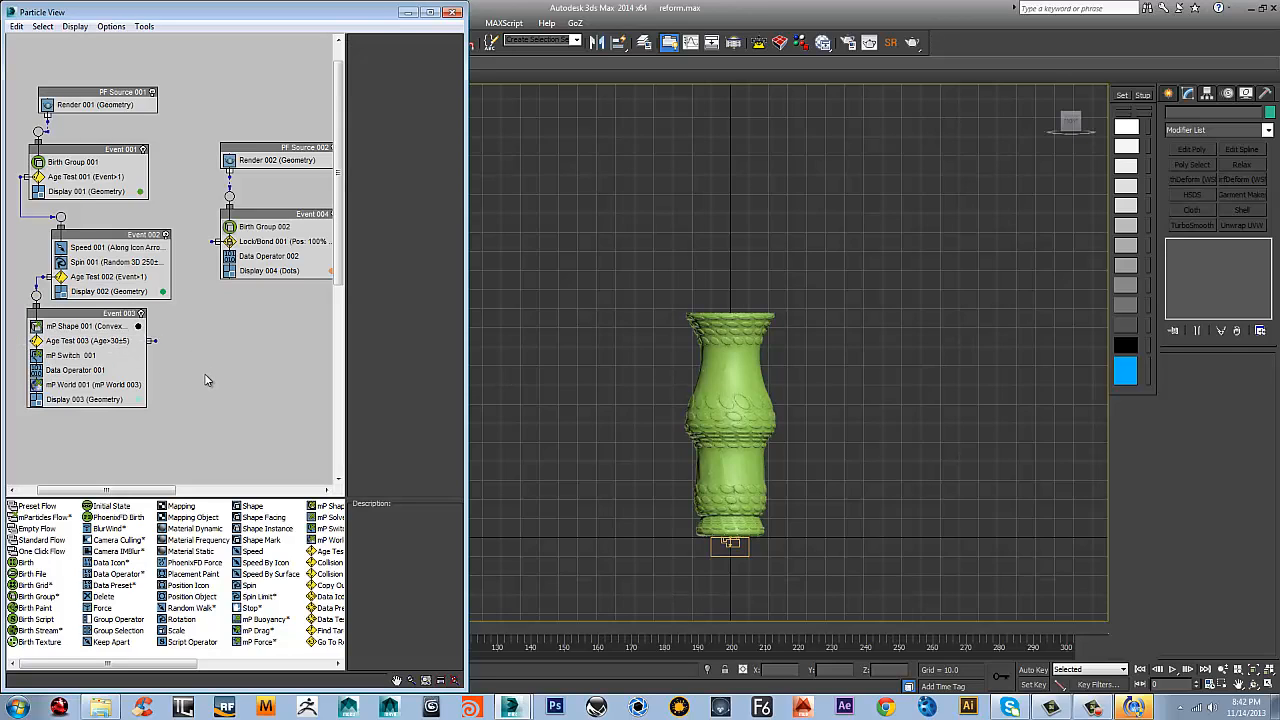
Set Age Test 003's test value to 80 and its variation to 30
click(95, 341)
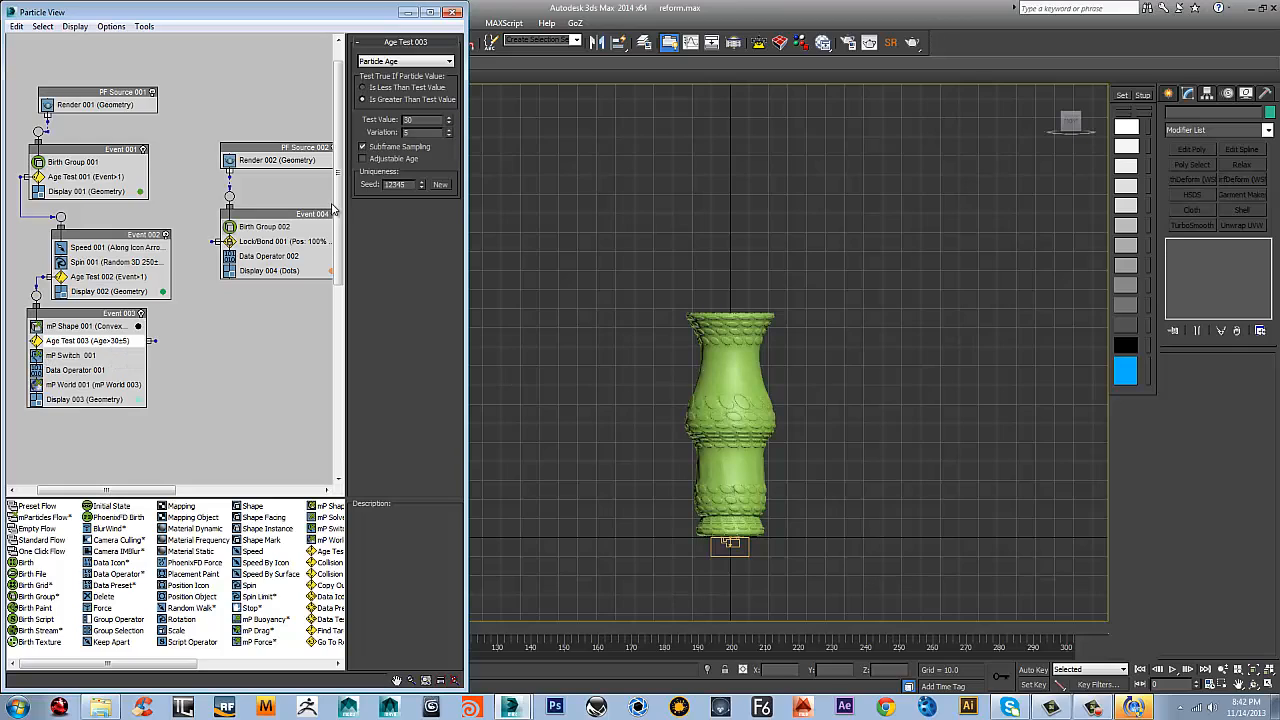
double_click(421, 124)
text(80)
Copy mP Shape 001 into a new event beneath Event 003, and add a copy of mP World 001 below it
middle_drag(108, 398, 118, 360)
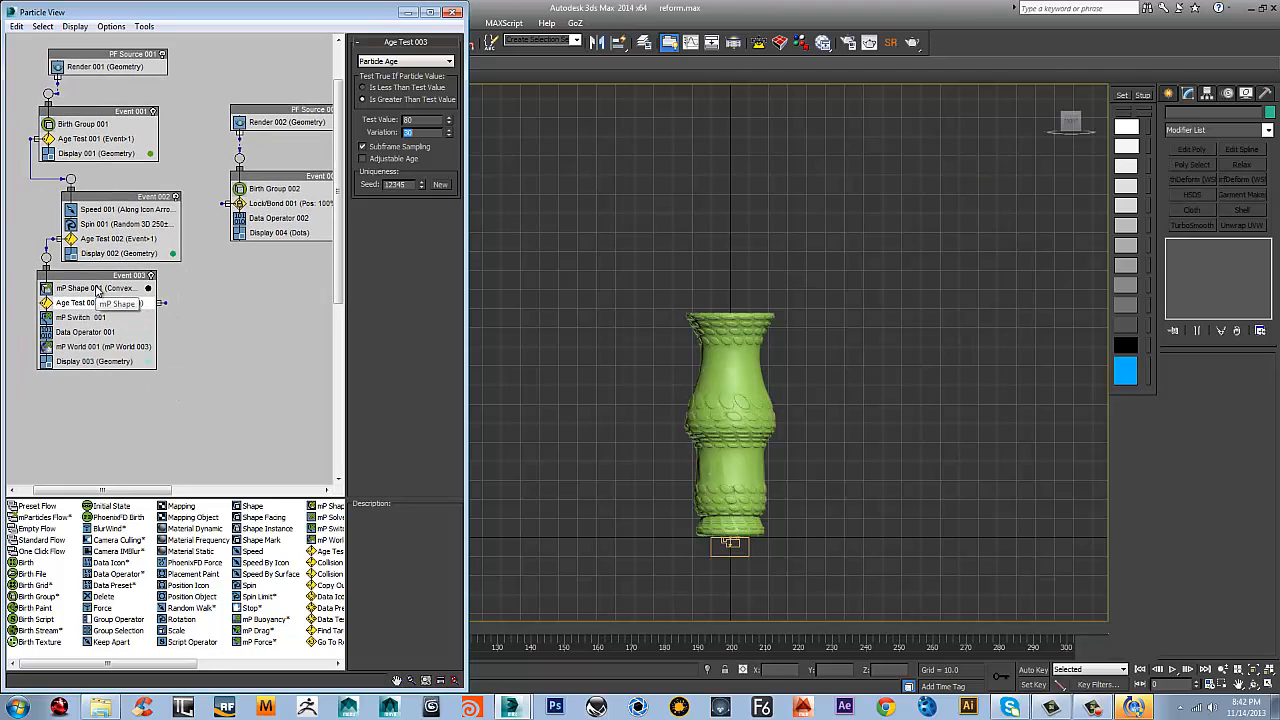
mouse_move(98, 290)
shift+mouse_down()
mouse_move(197, 374)
mouse_move(184, 400)
shift+mouse_up()
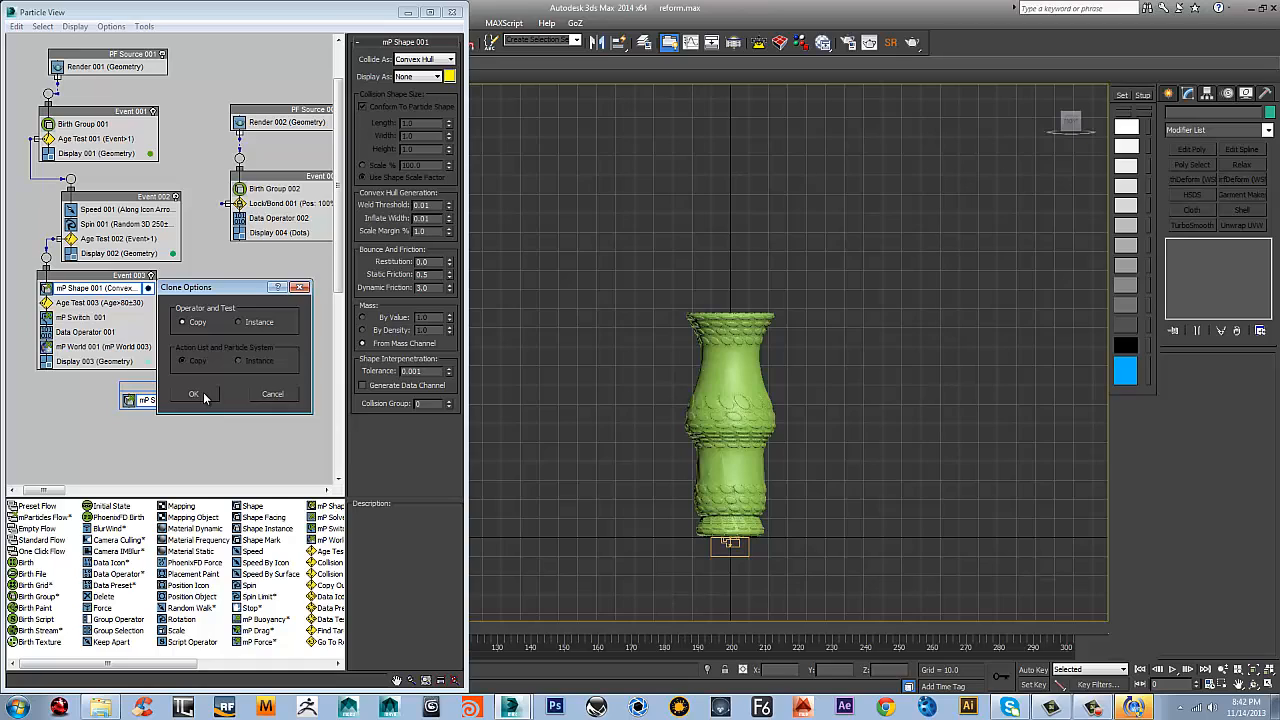
click(195, 394)
click(112, 346)
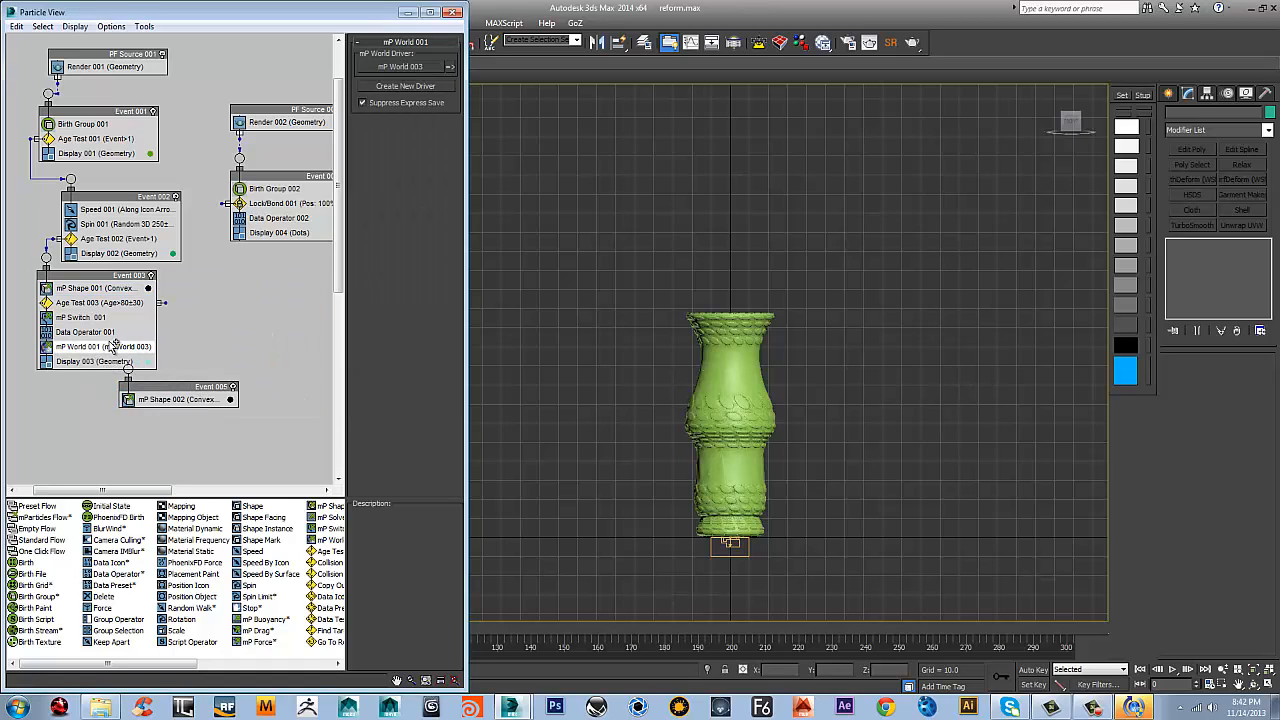
shift+drag(113, 345, 182, 409)
click(207, 400)
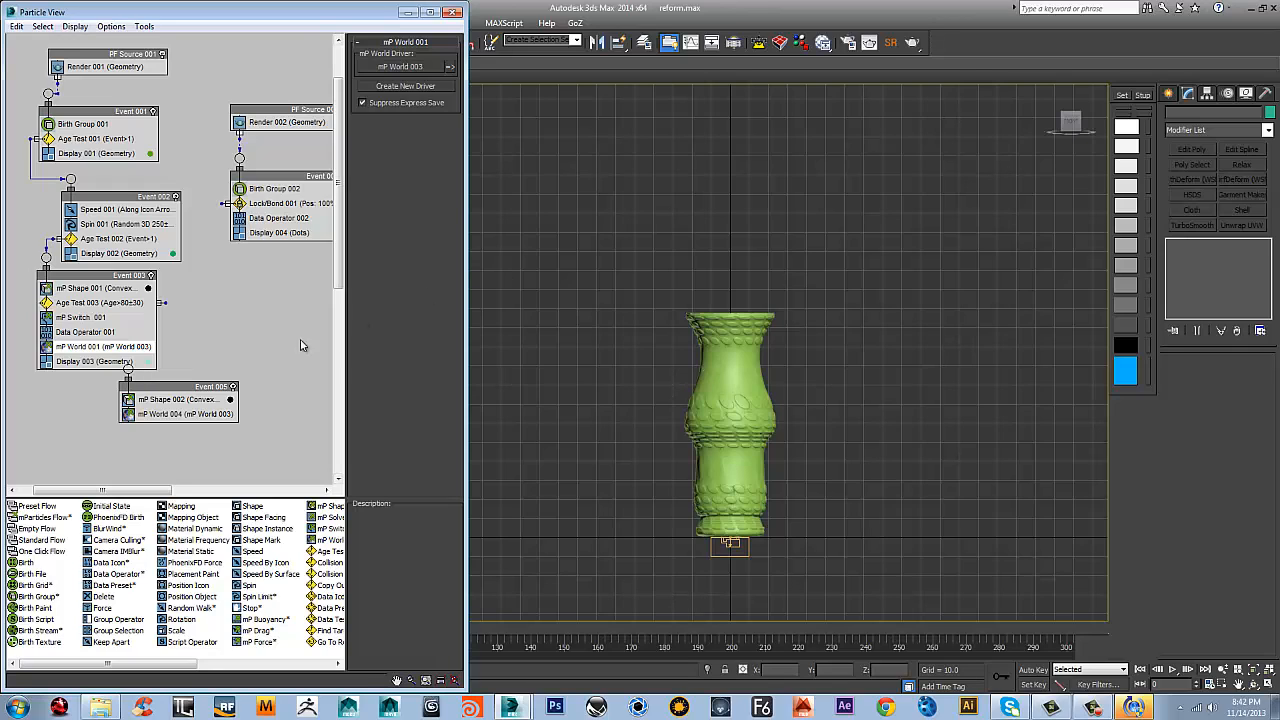
Copy mP Switch 001 and Display 003 into Event 005, and move that event clear of Event 003
click(100, 320)
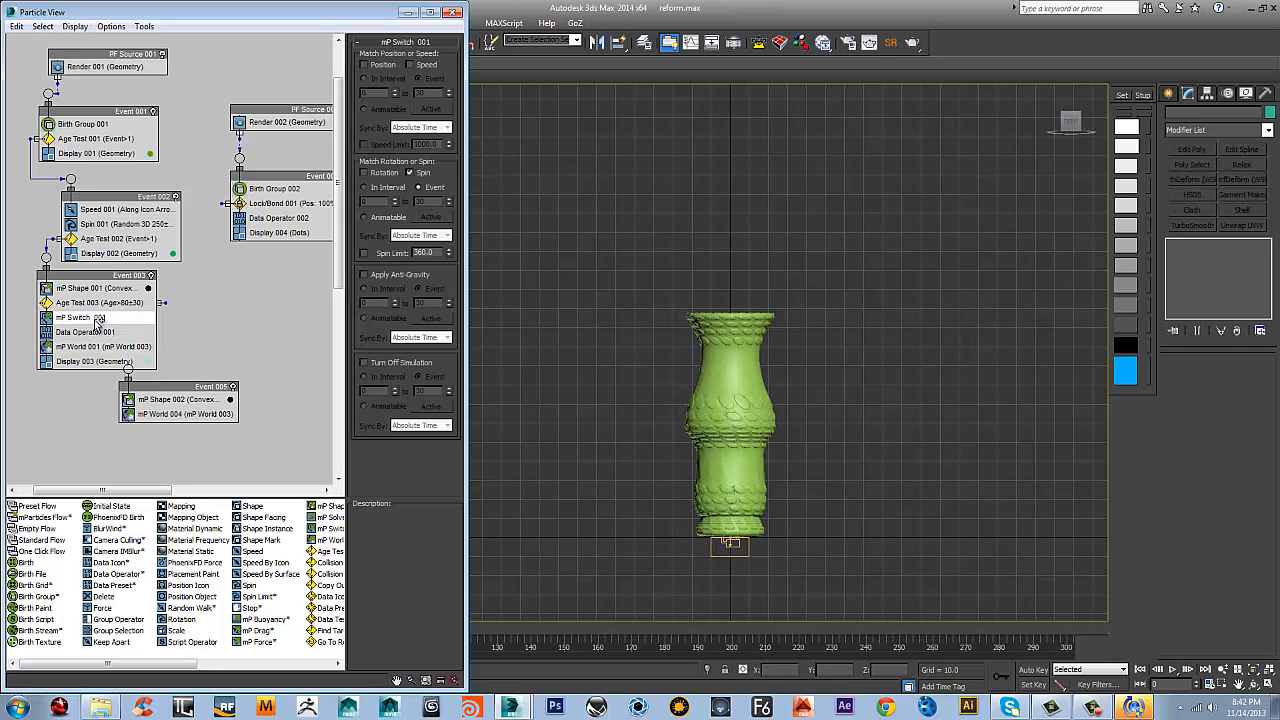
drag(100, 320, 177, 395)
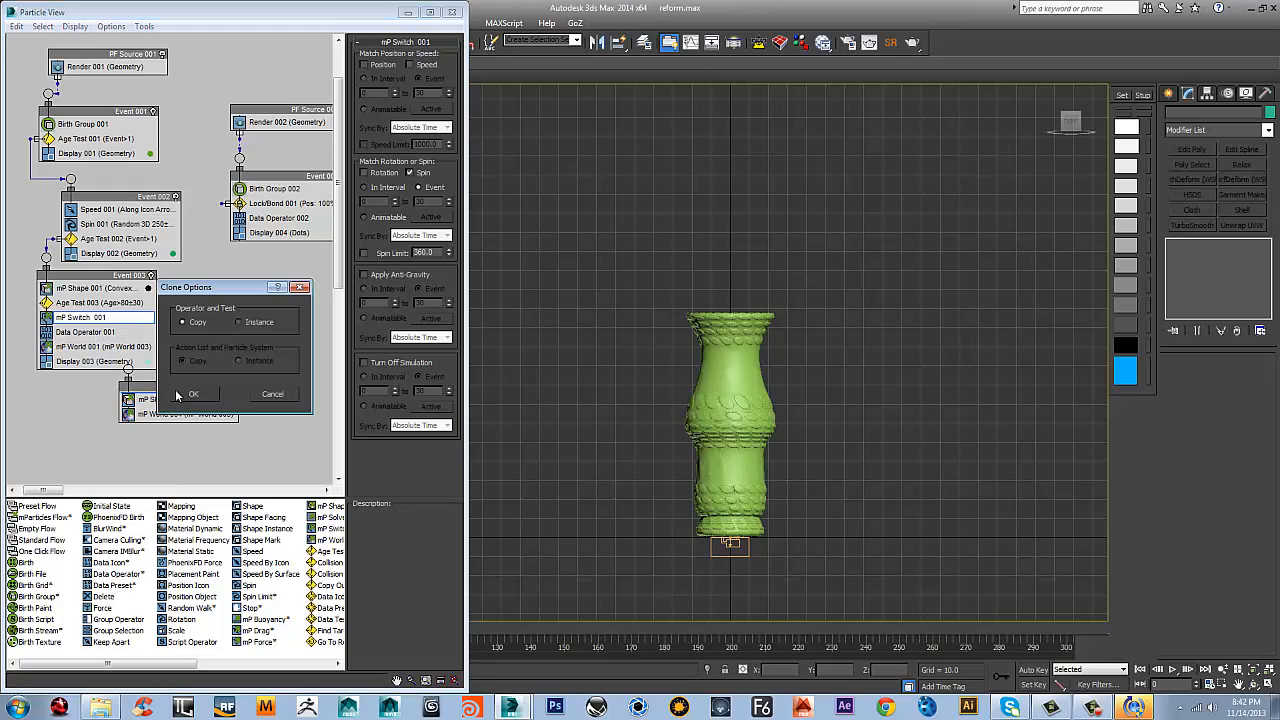
click(190, 396)
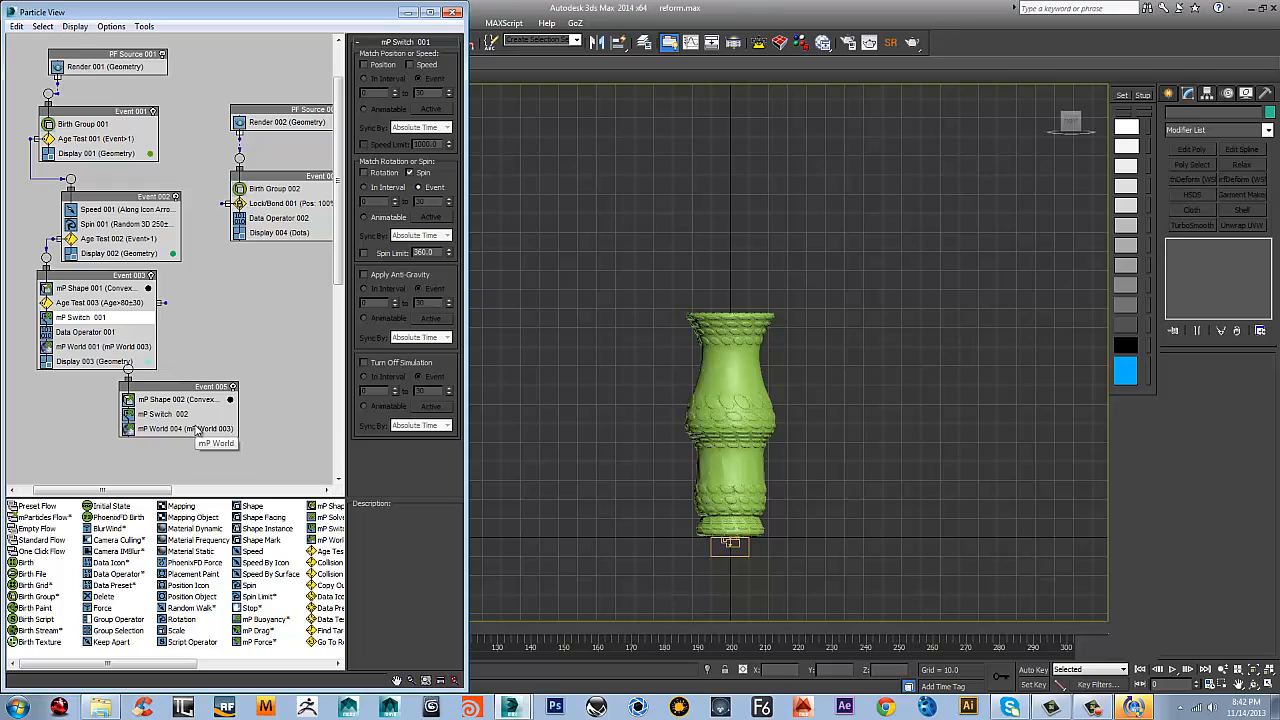
drag(95, 361, 175, 430)
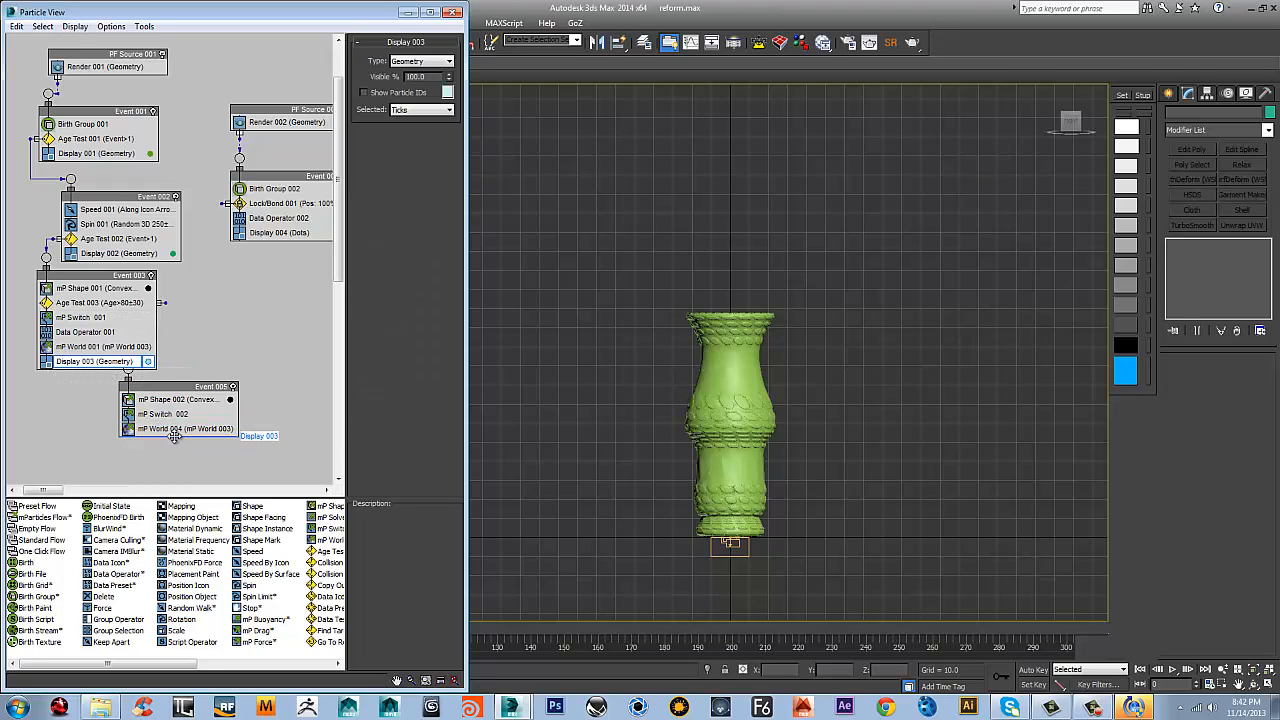
click(191, 394)
drag(188, 387, 239, 385)
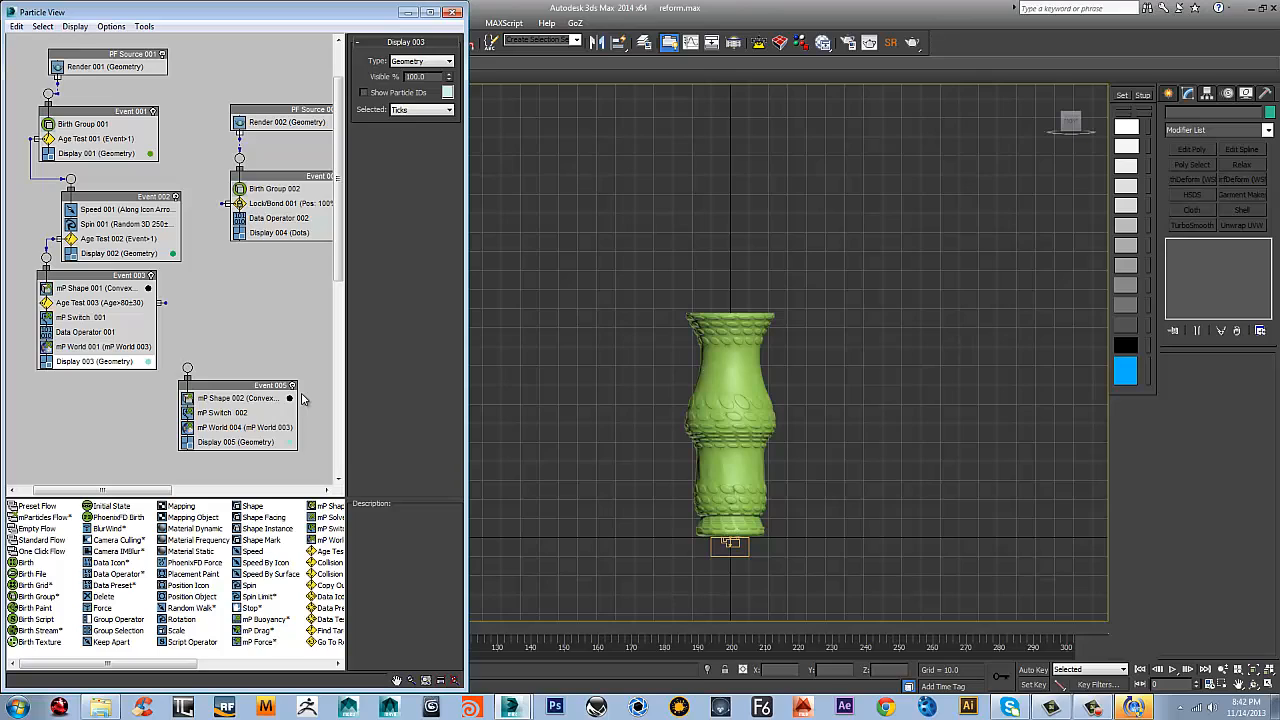
Enable Speed matching and disable Spin matching in mP Switch 002
click(240, 398)
click(224, 412)
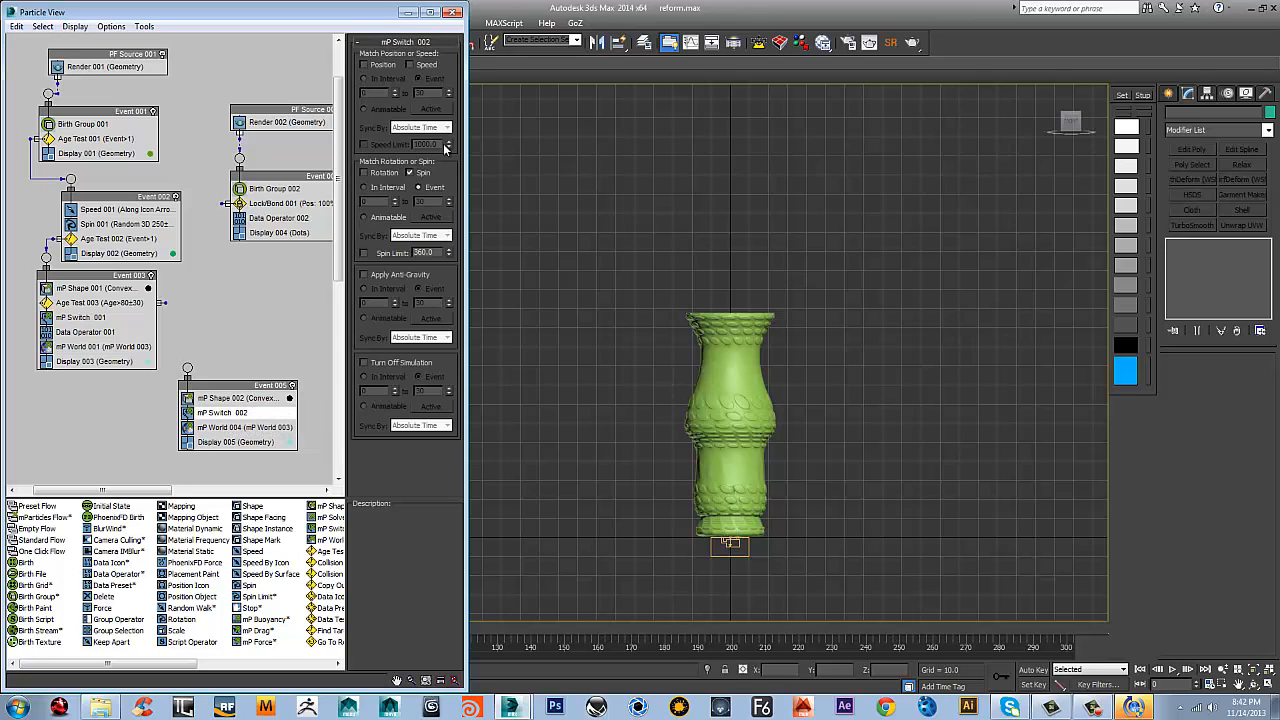
click(410, 65)
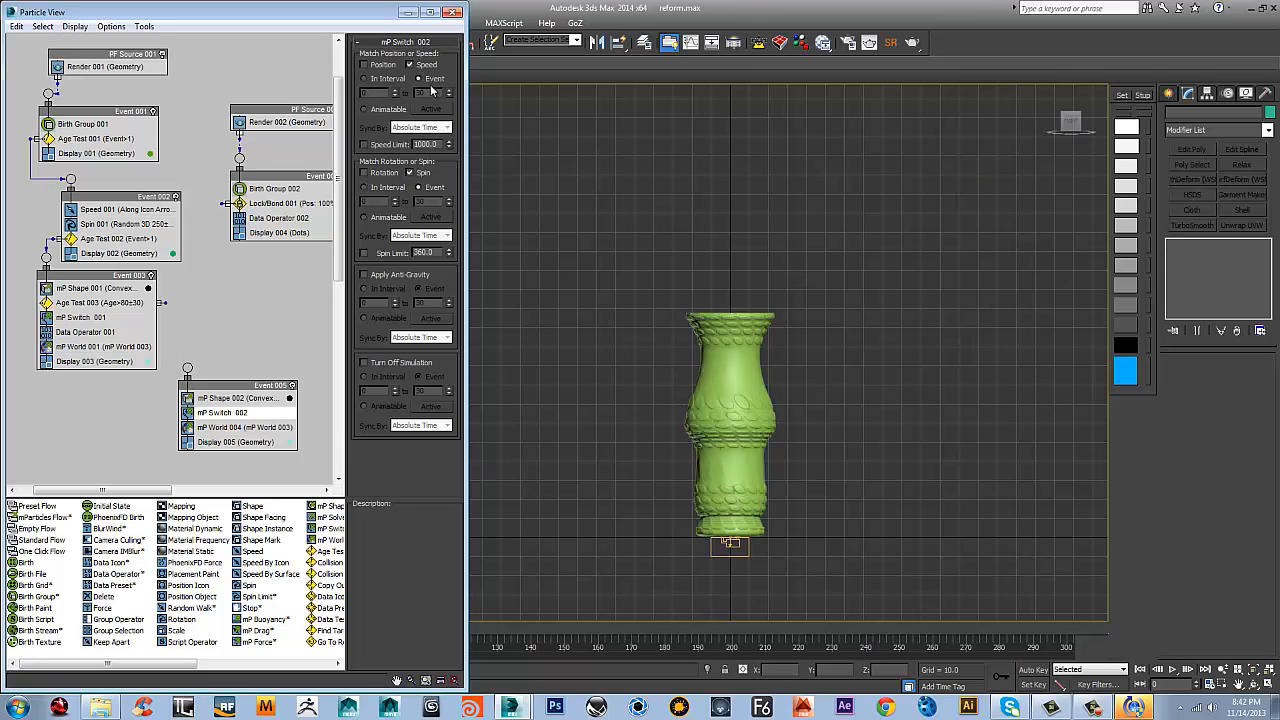
click(411, 173)
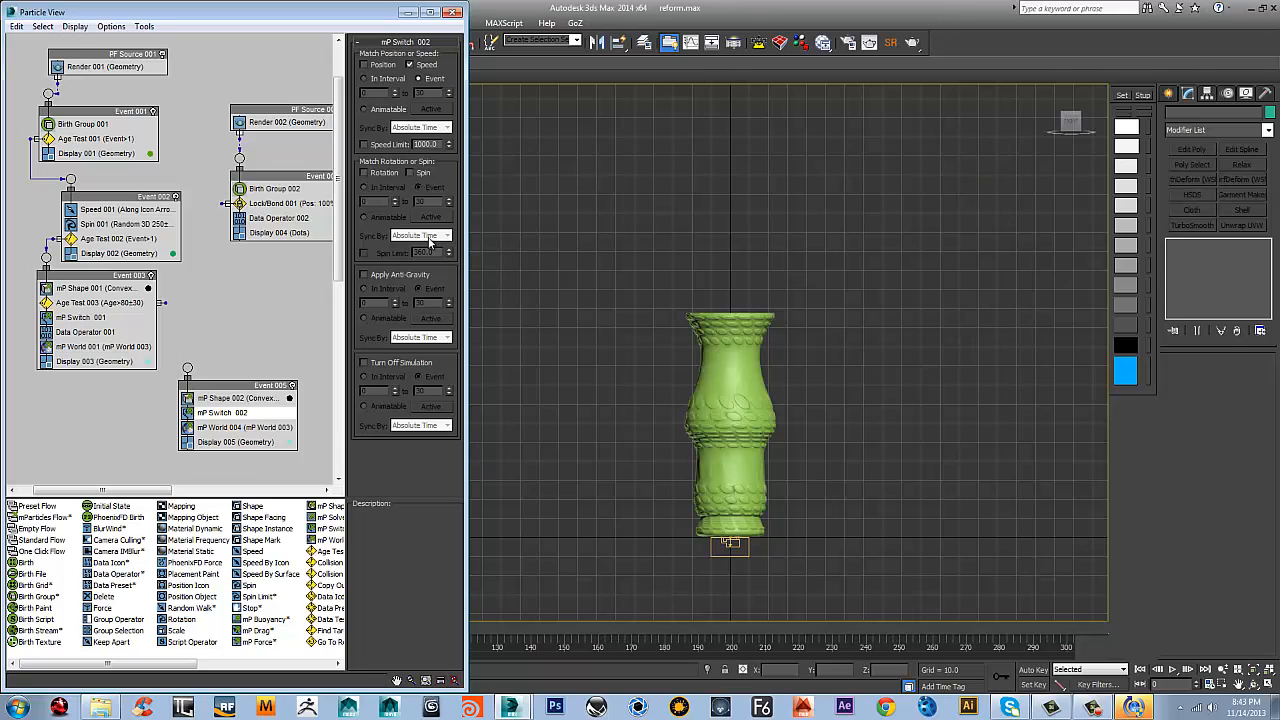
Append a Find Target test to Event 005 and place it directly beneath mP Switch 002
right_click(233, 425)
mouse_move(290, 444)
mouse_move(405, 452)
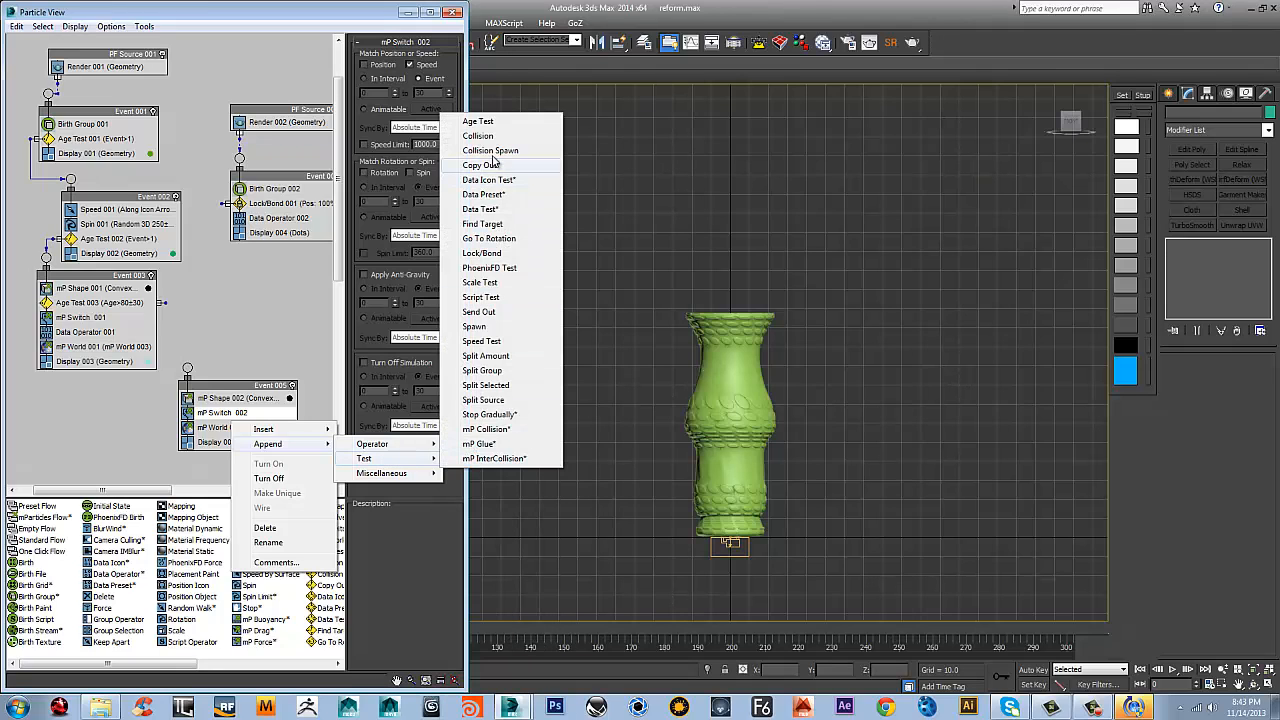
click(484, 223)
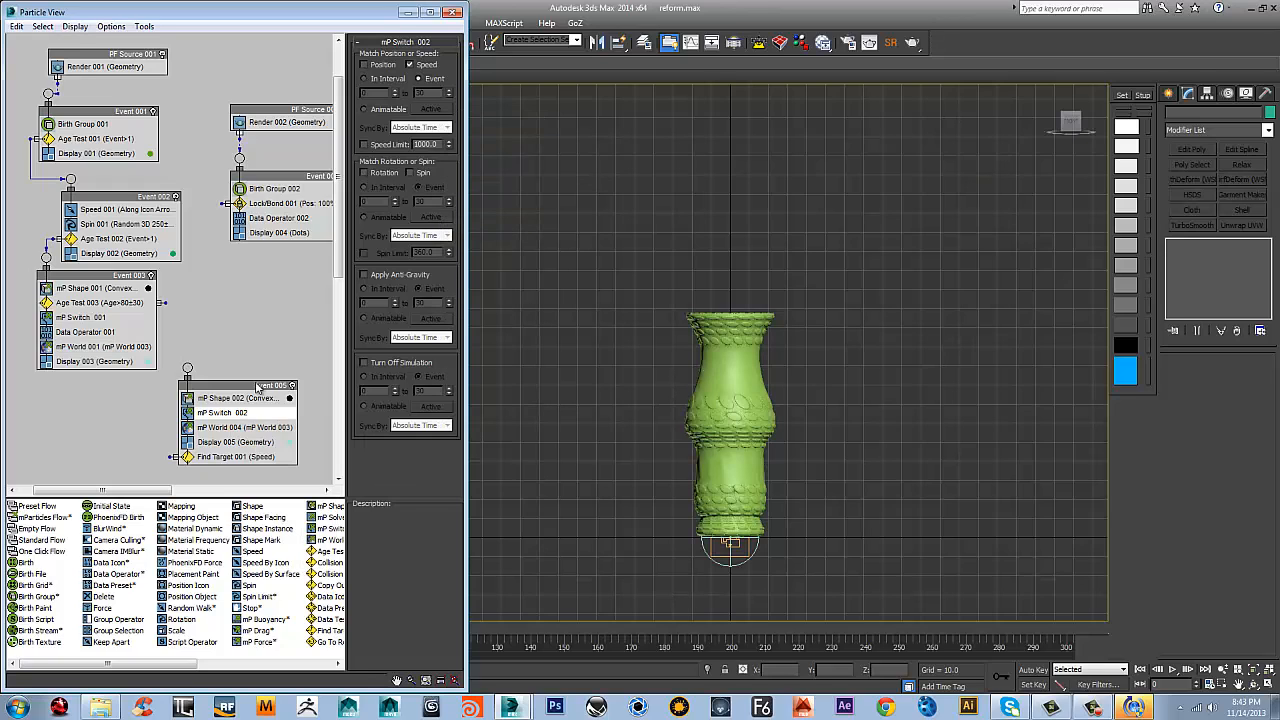
drag(225, 460, 252, 425)
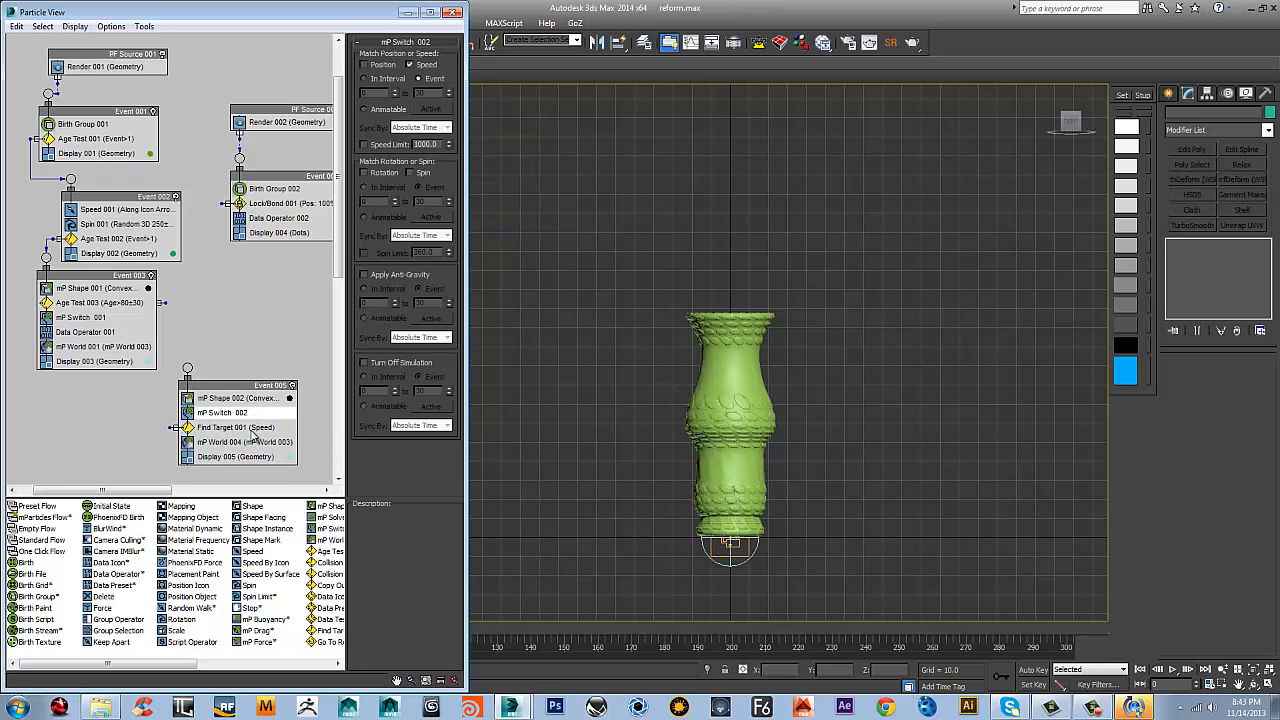
Set Find Target 001's target point to By Script Vector and check its available control modes, keeping Control By Speed
click(247, 428)
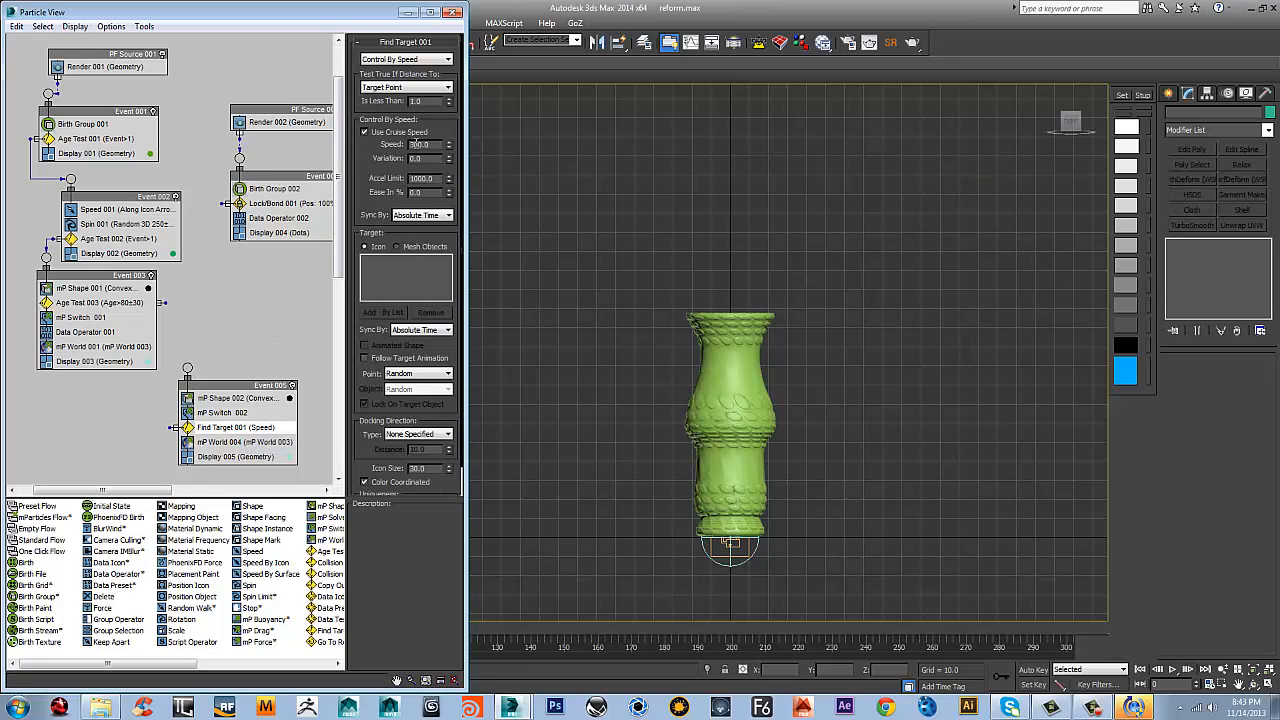
click(428, 376)
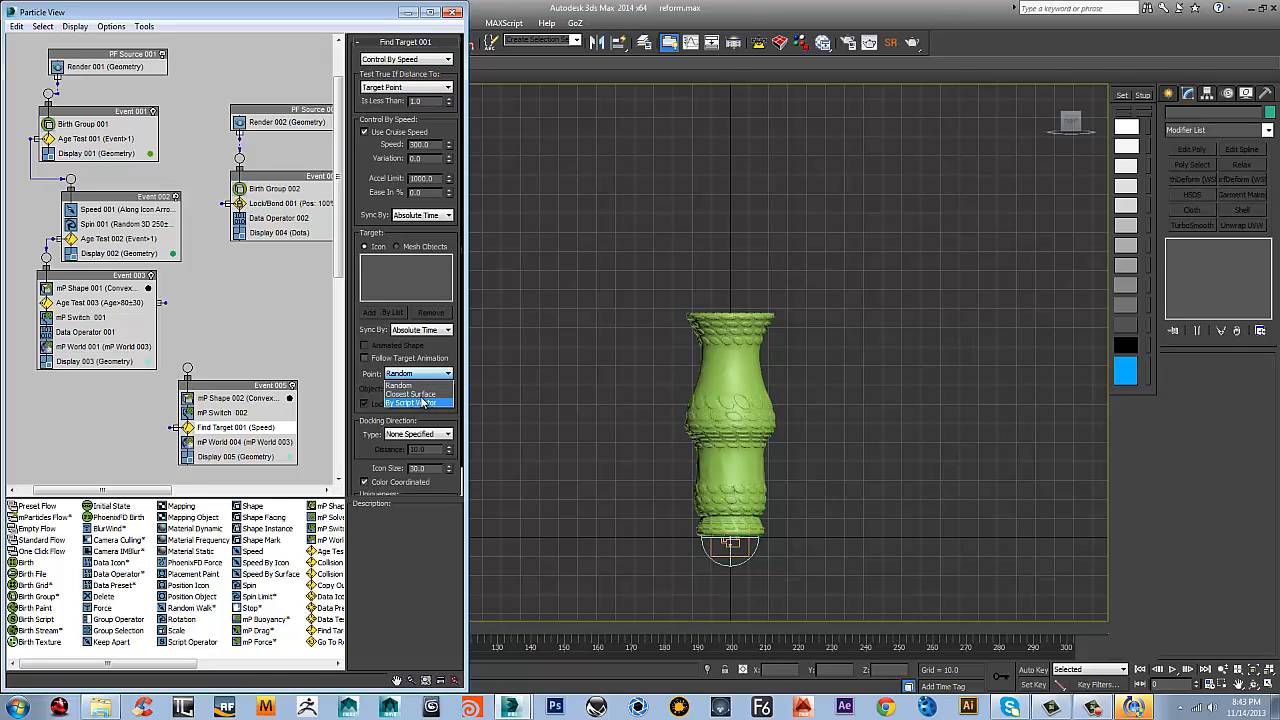
click(420, 402)
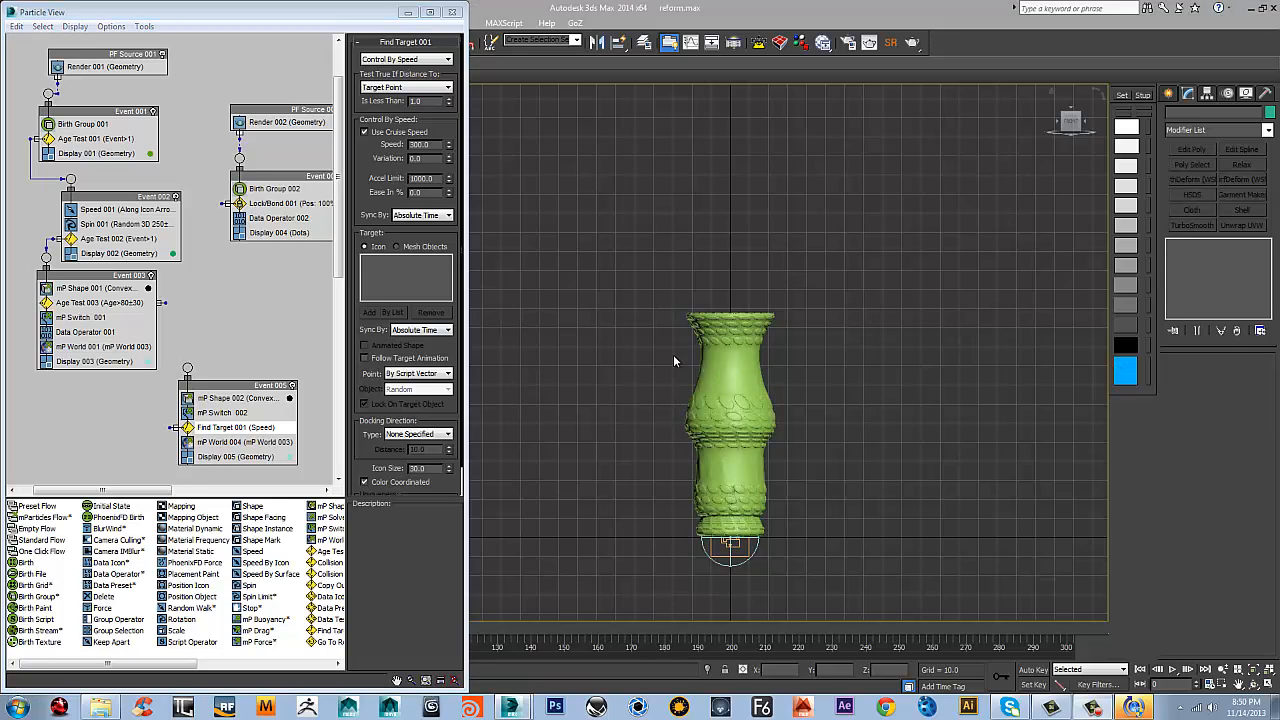
click(220, 431)
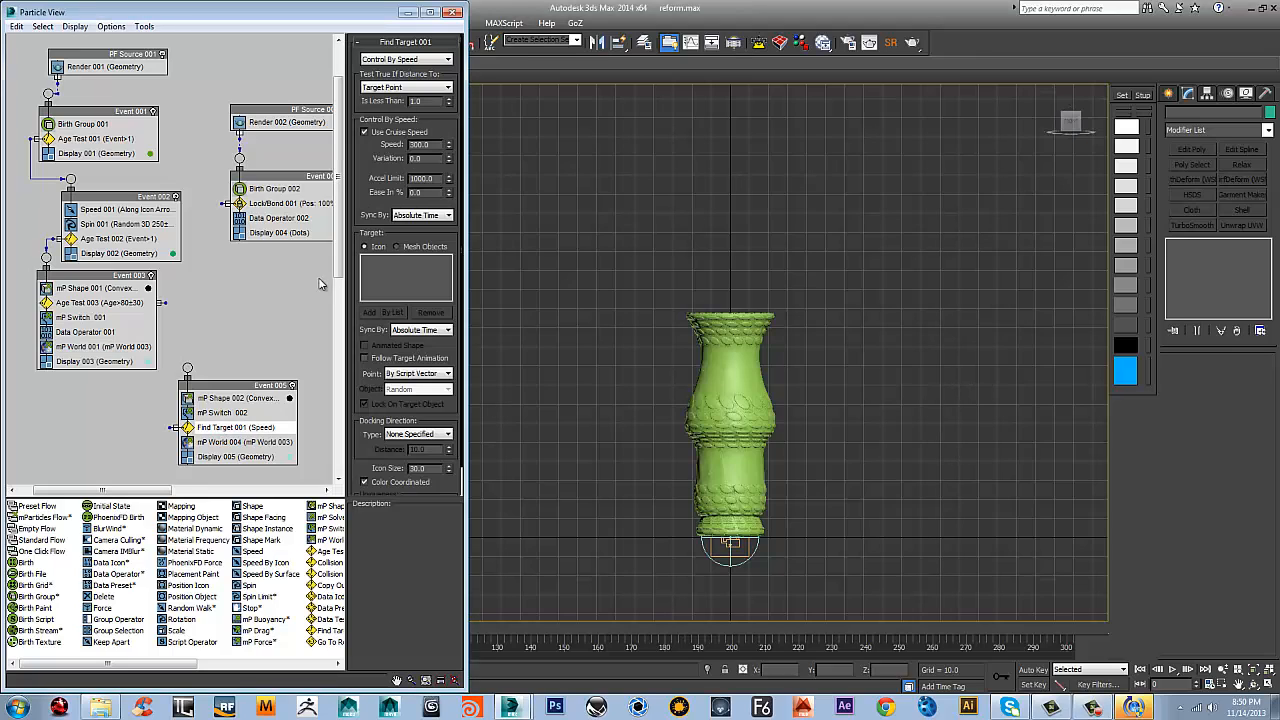
click(414, 60)
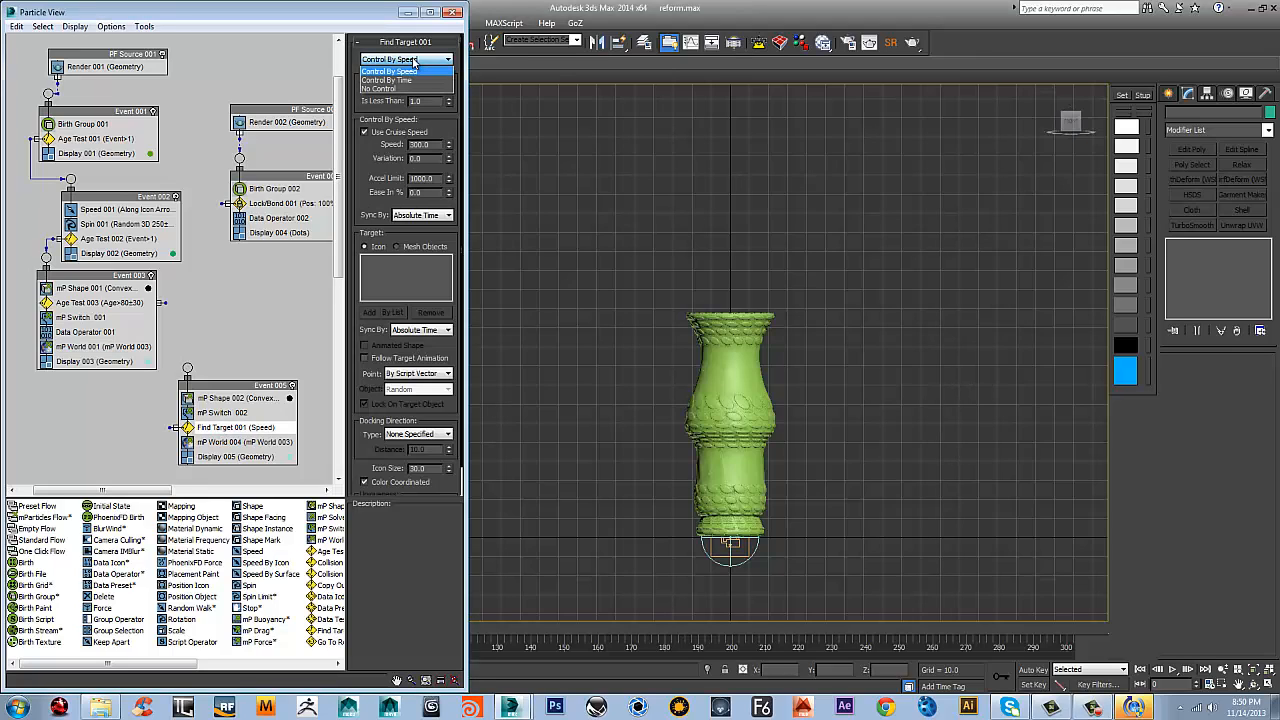
click(420, 60)
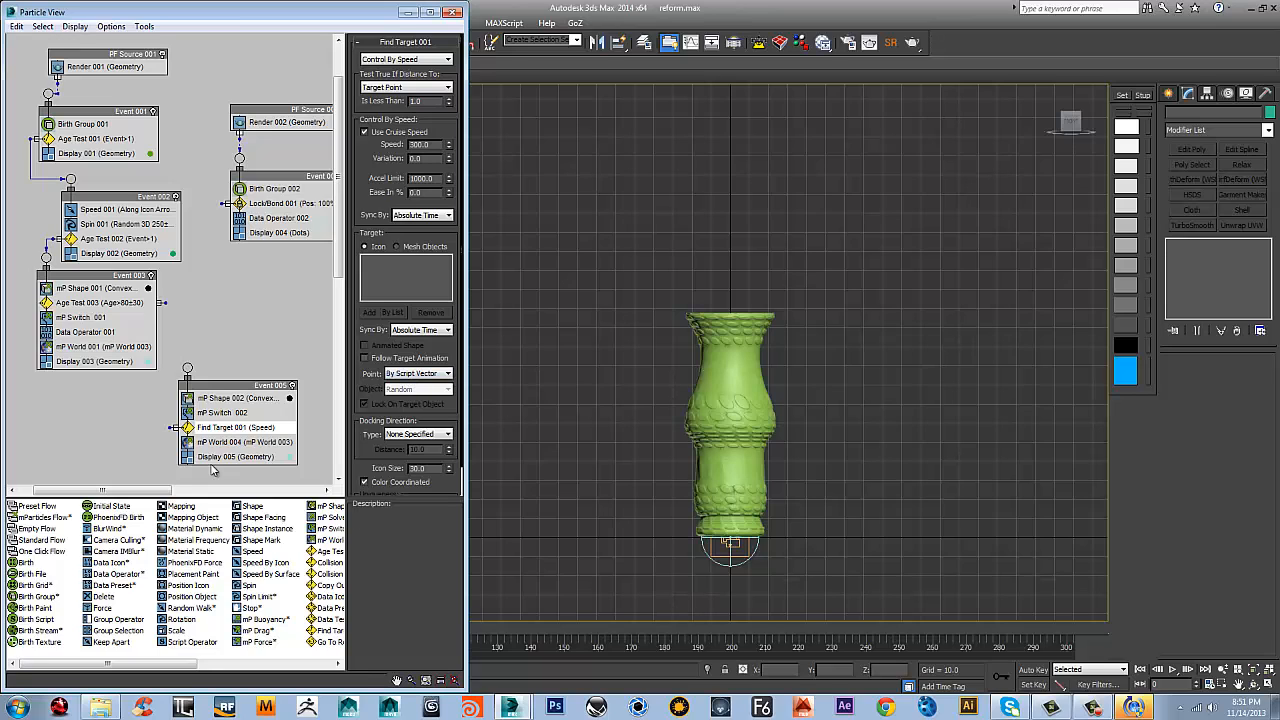
Append a Data Operator to Event 005 and place it between mP Switch 002 and Find Target 001
right_click(211, 425)
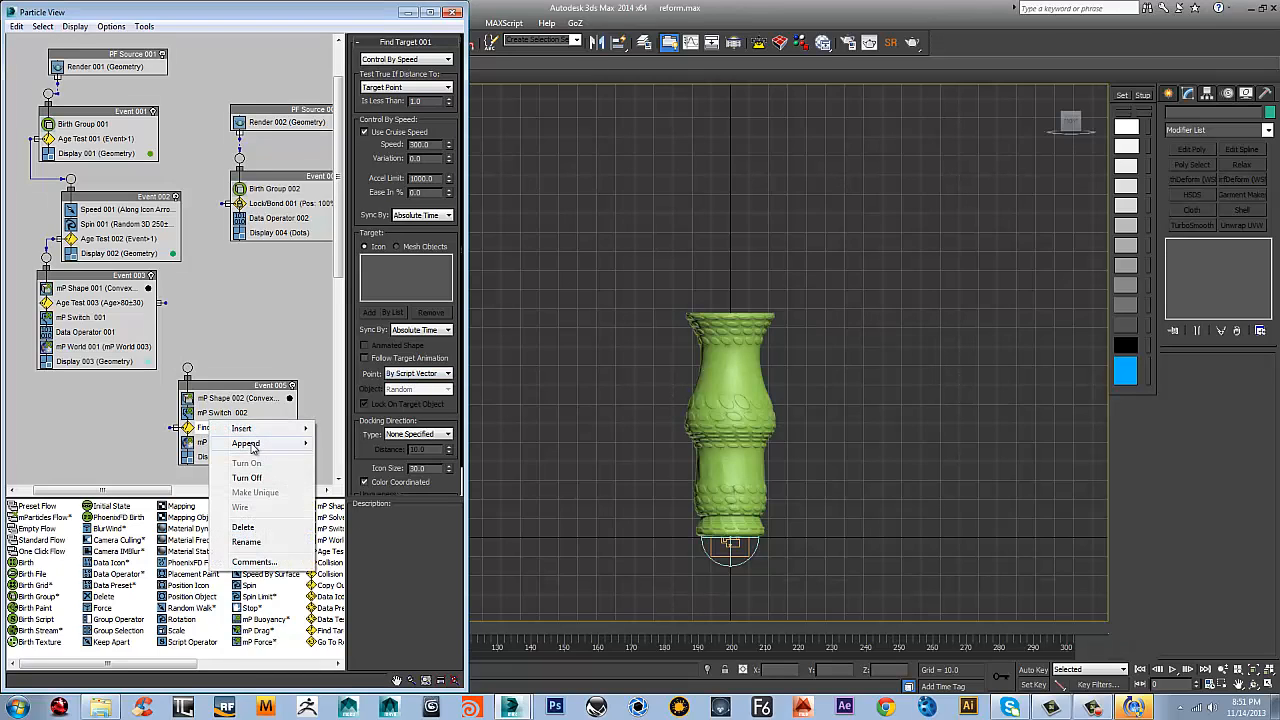
mouse_move(255, 443)
mouse_move(341, 450)
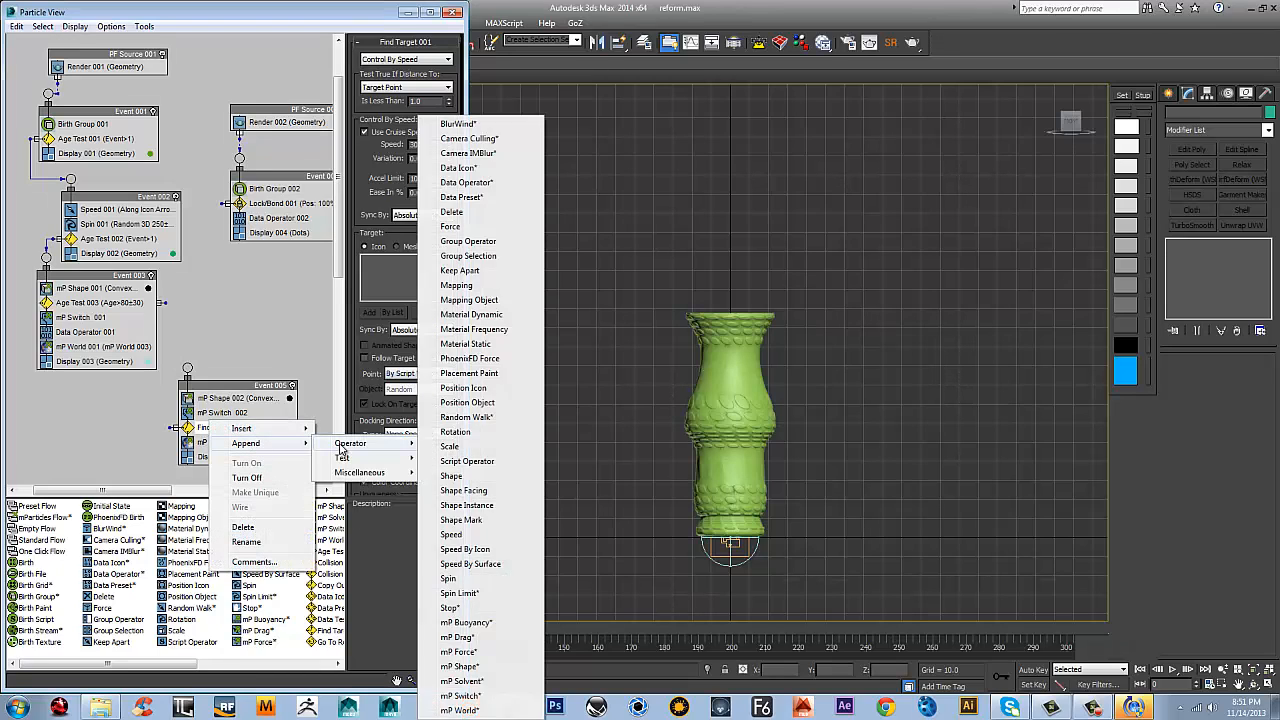
click(484, 183)
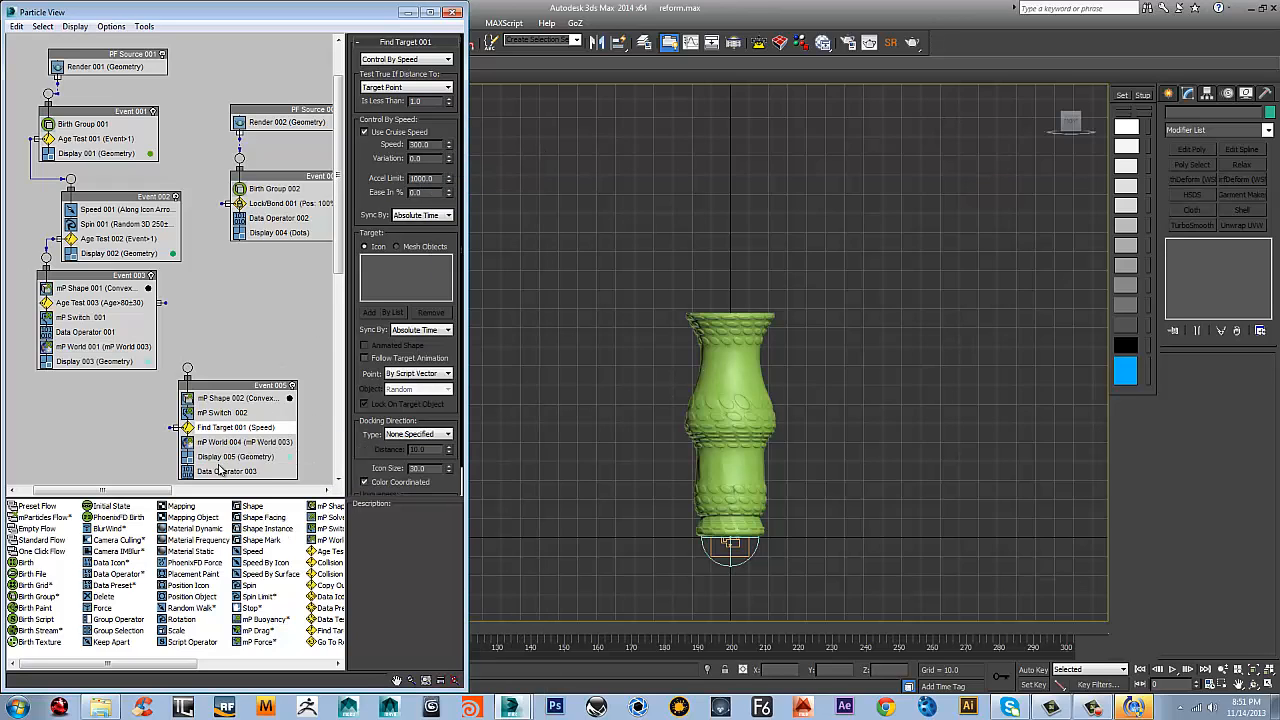
drag(232, 470, 235, 428)
click(229, 429)
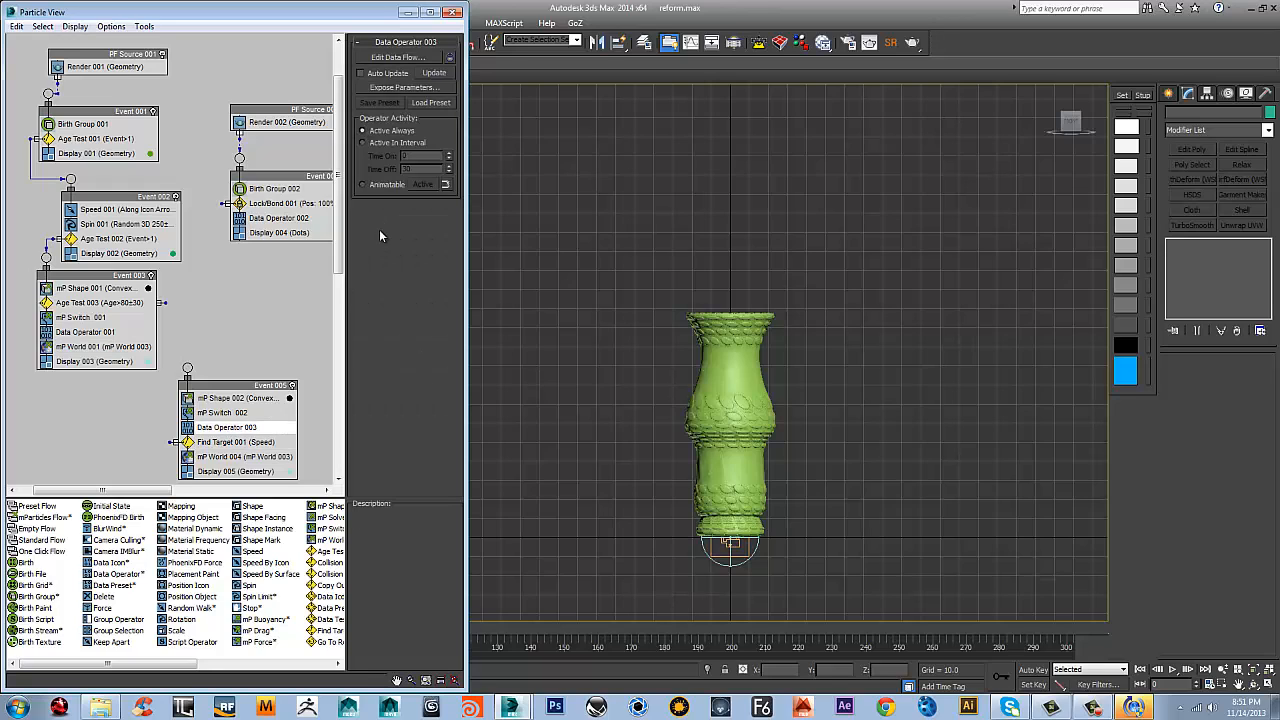
Open Data Operator 003's data flow and add a Select Object node to it
click(386, 58)
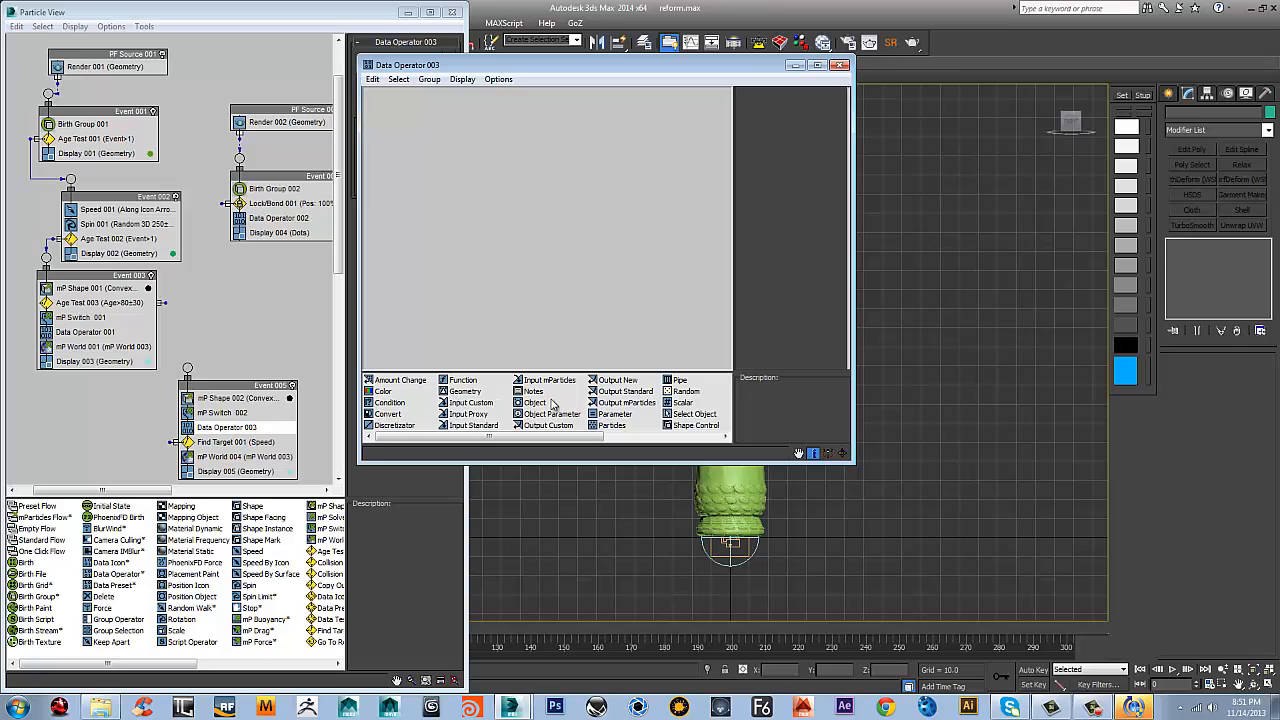
click(676, 414)
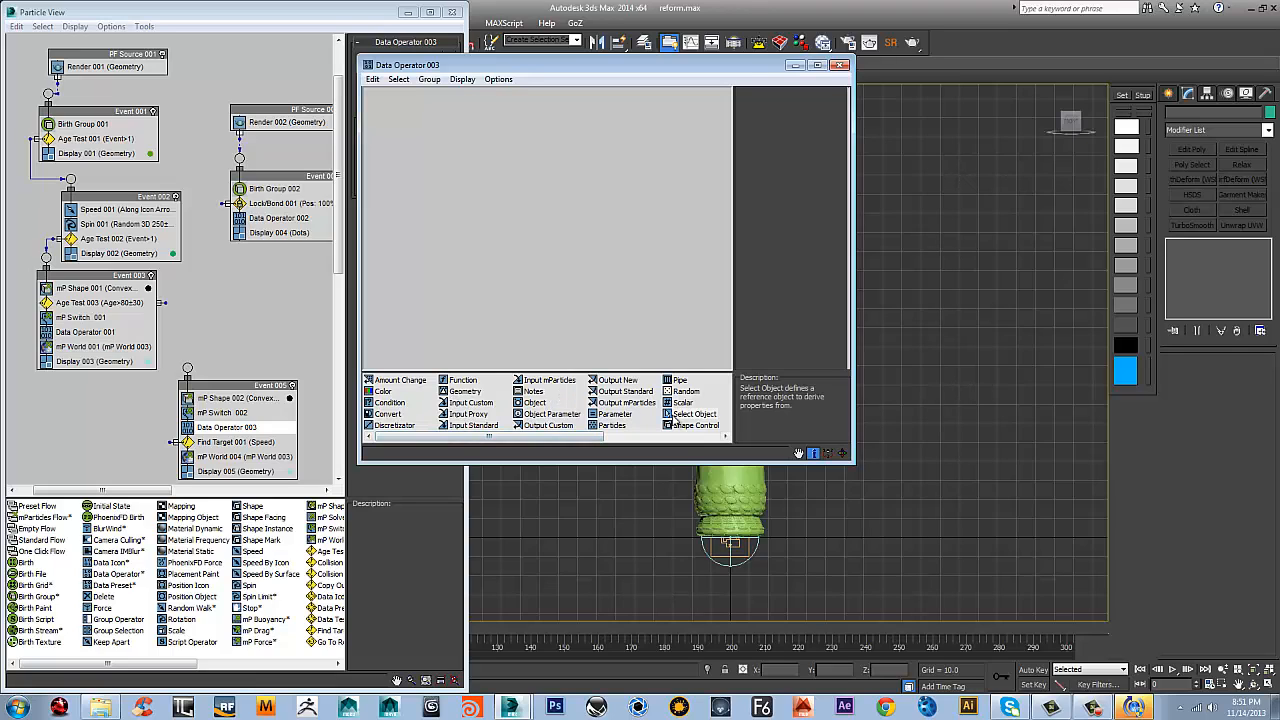
drag(675, 421, 485, 141)
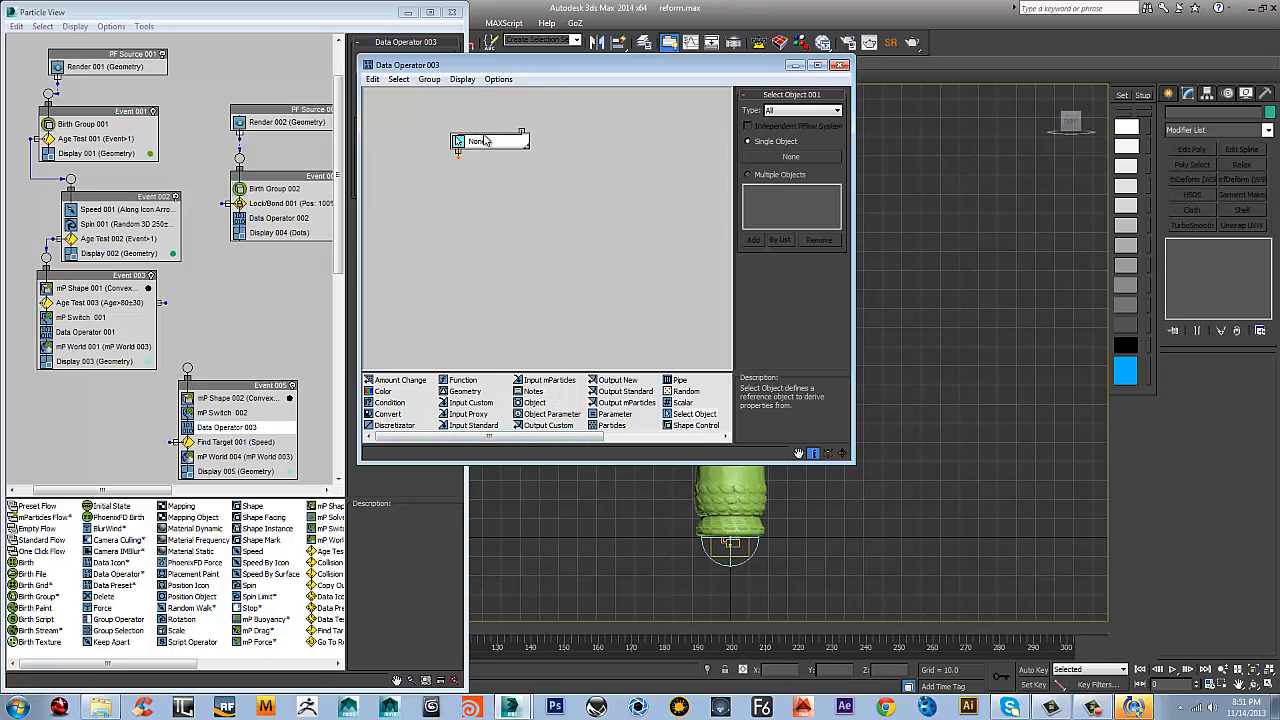
Set the Select Object node's type to PFlow Systems and pick PF Source 002 as its single system
click(805, 111)
click(788, 157)
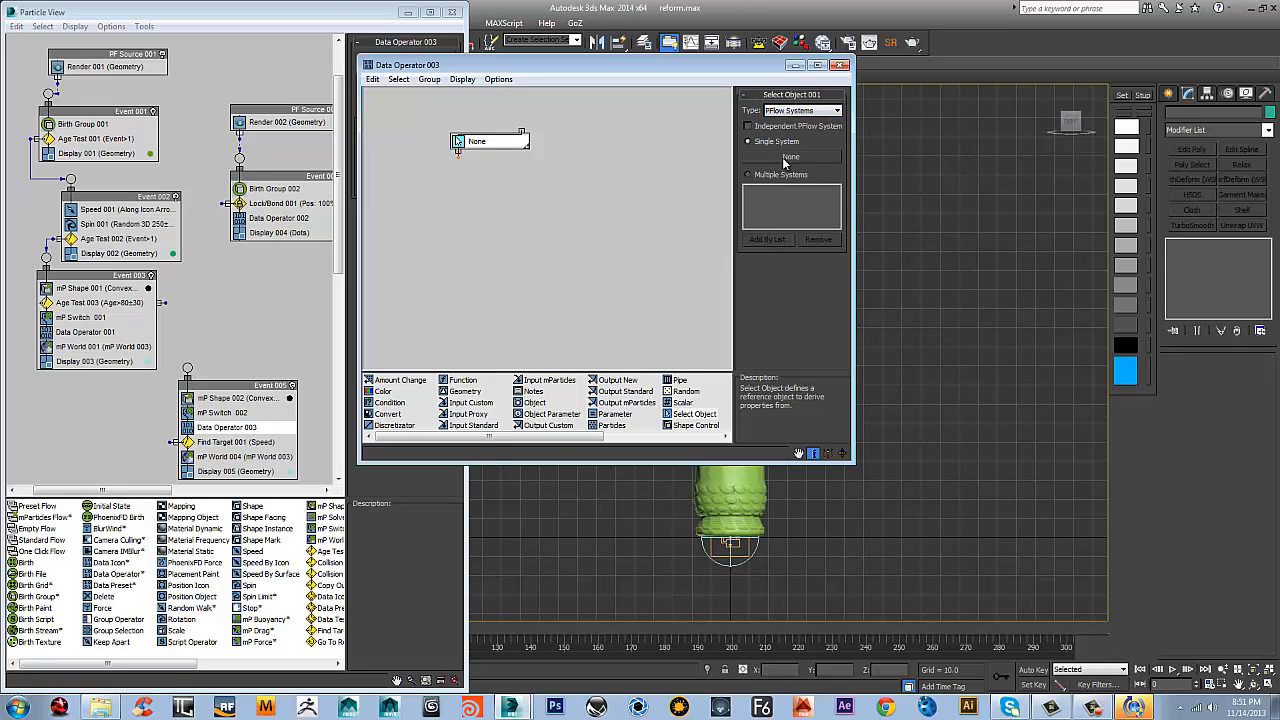
click(785, 160)
click(228, 361)
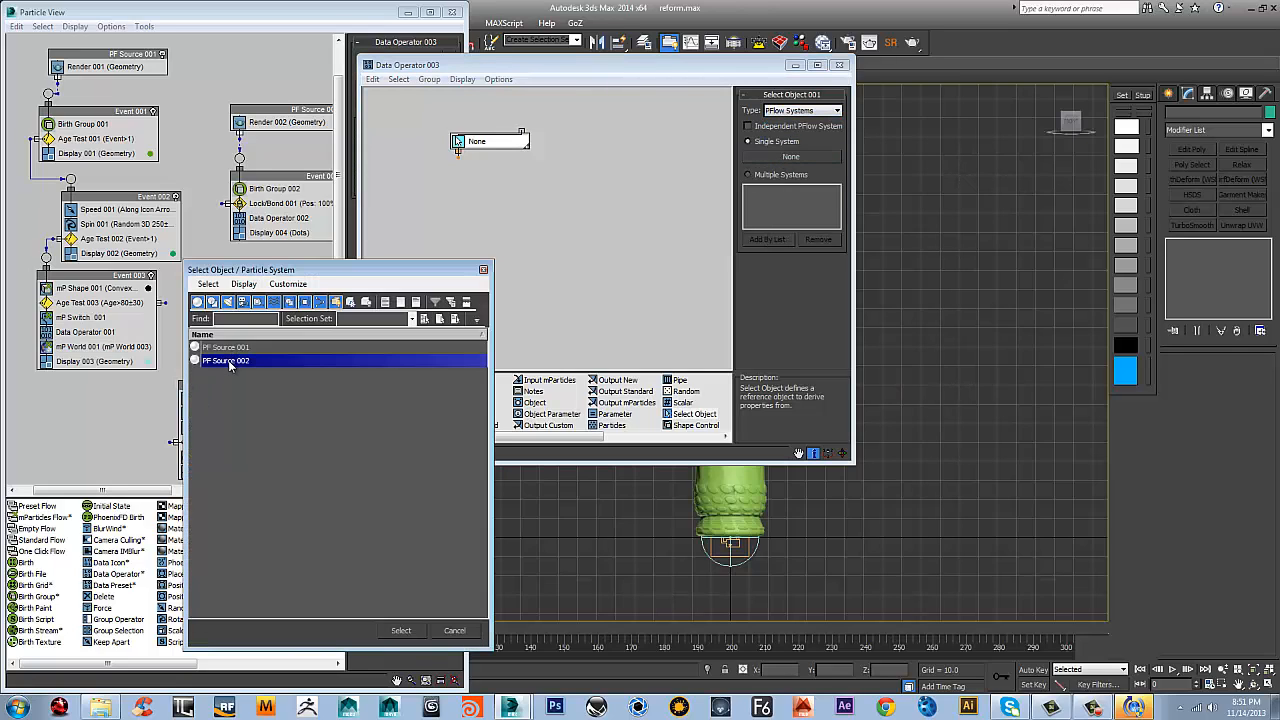
click(402, 628)
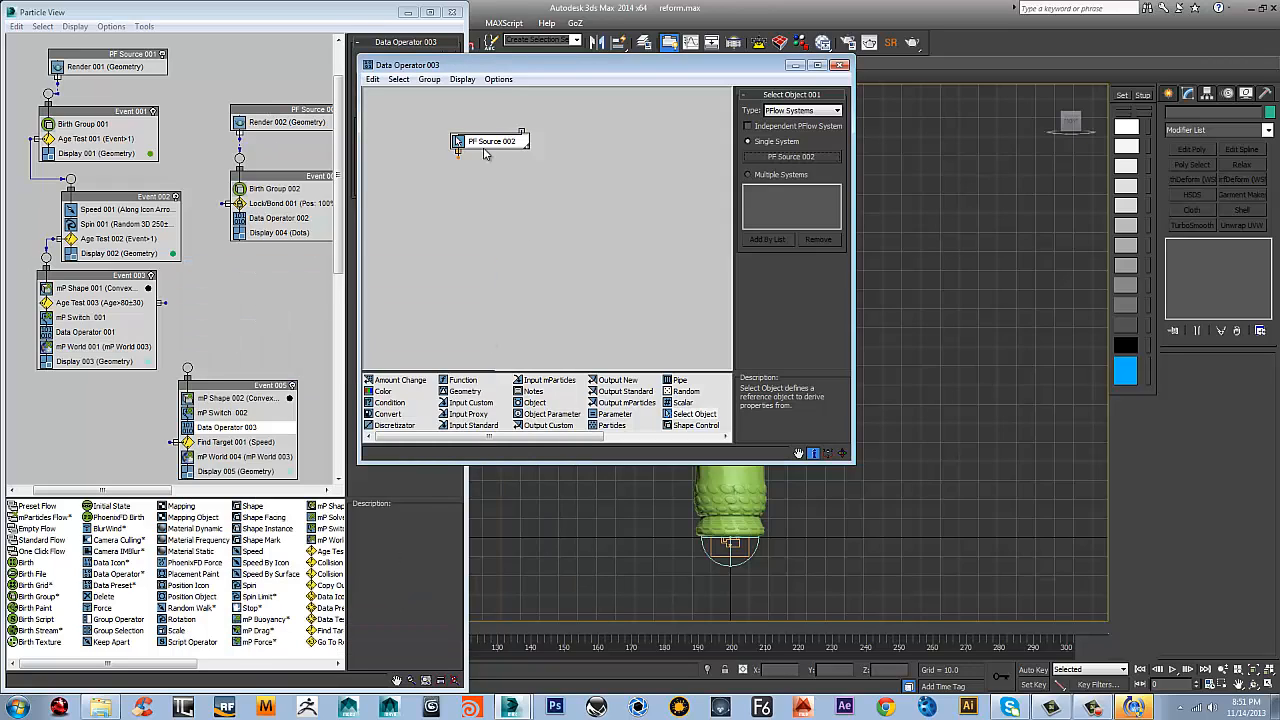
drag(486, 138, 461, 134)
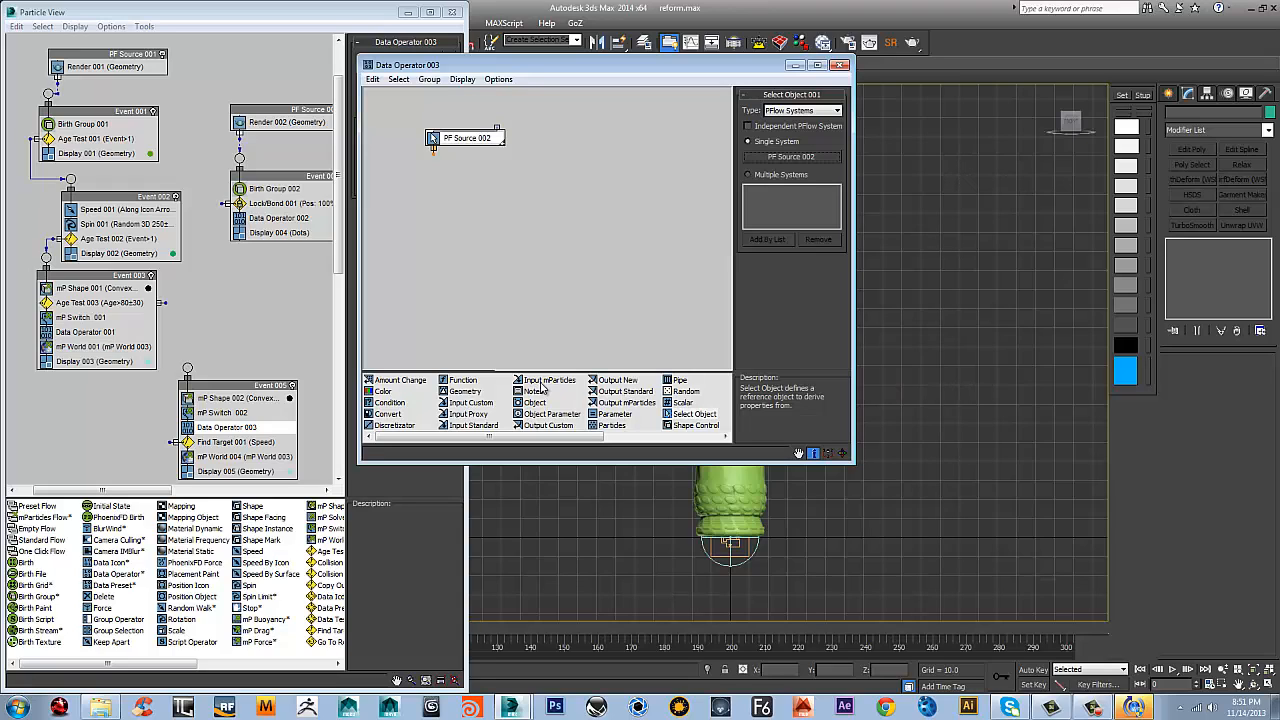
Add an Input Custom node to Data Operator 003's data flow and assign it the VectorData channel from Data Operator 002
click(85, 335)
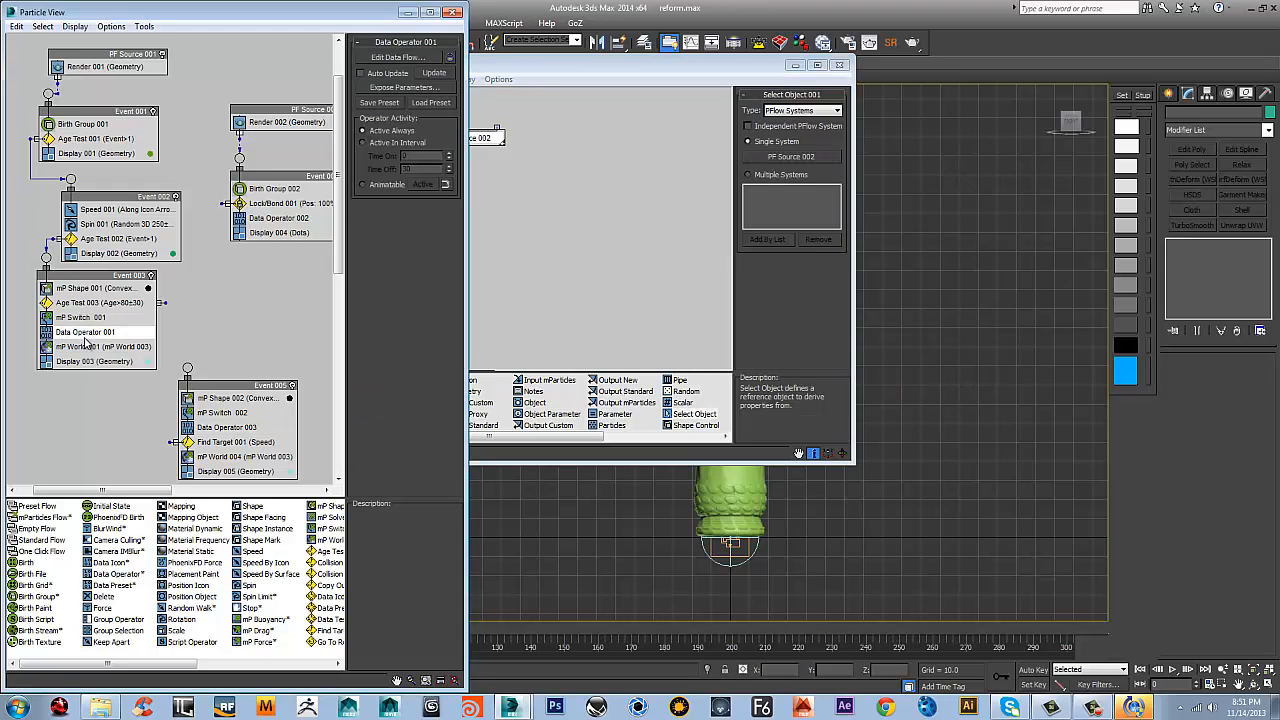
drag(556, 66, 659, 72)
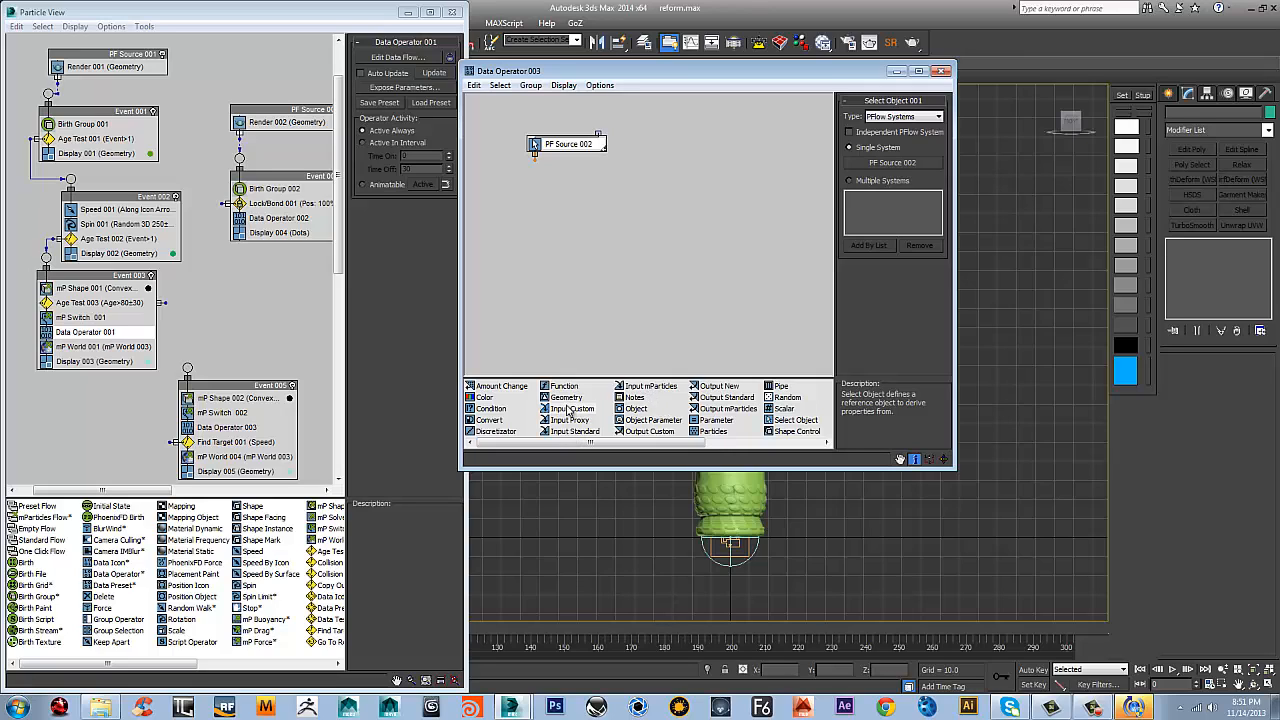
drag(572, 409, 585, 201)
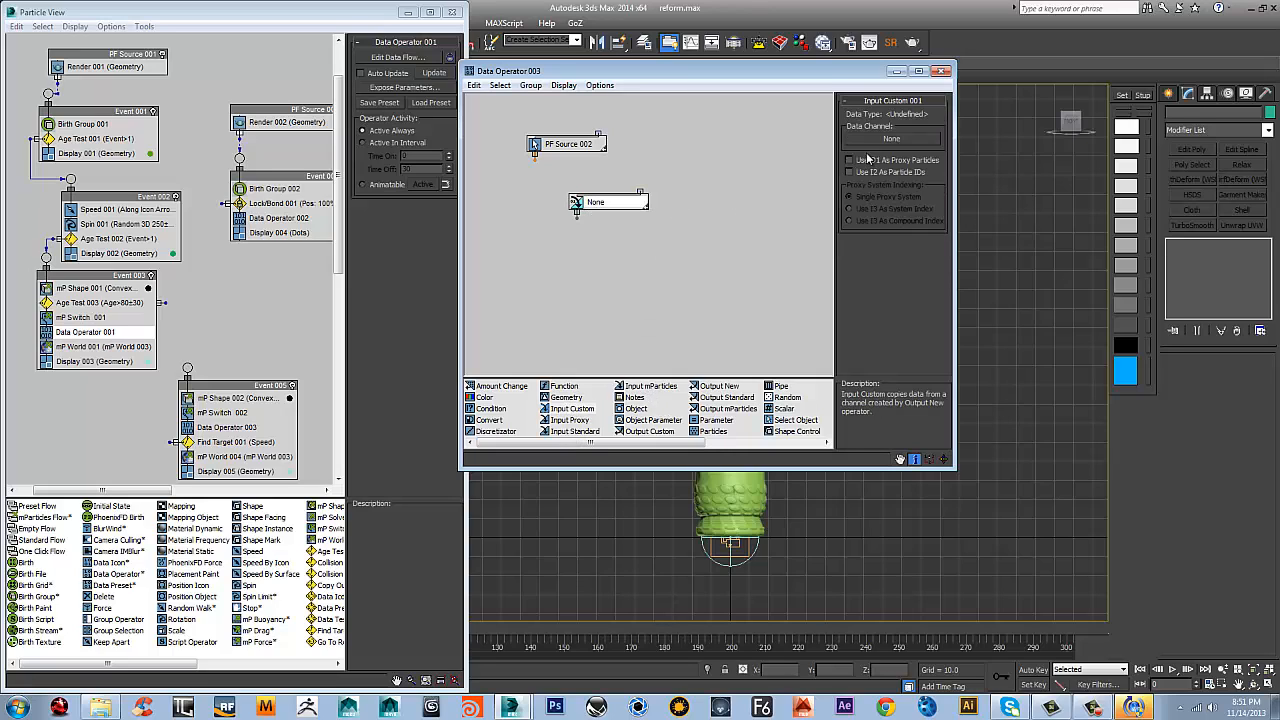
click(889, 139)
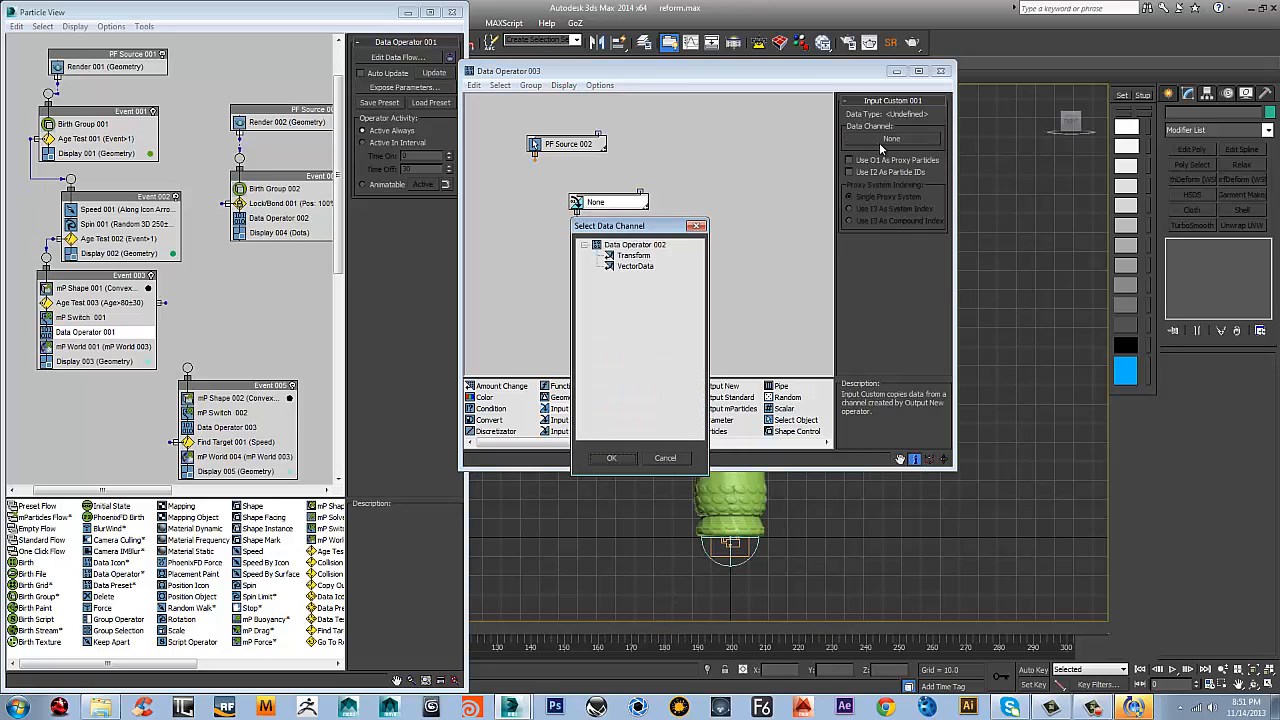
click(636, 266)
click(612, 458)
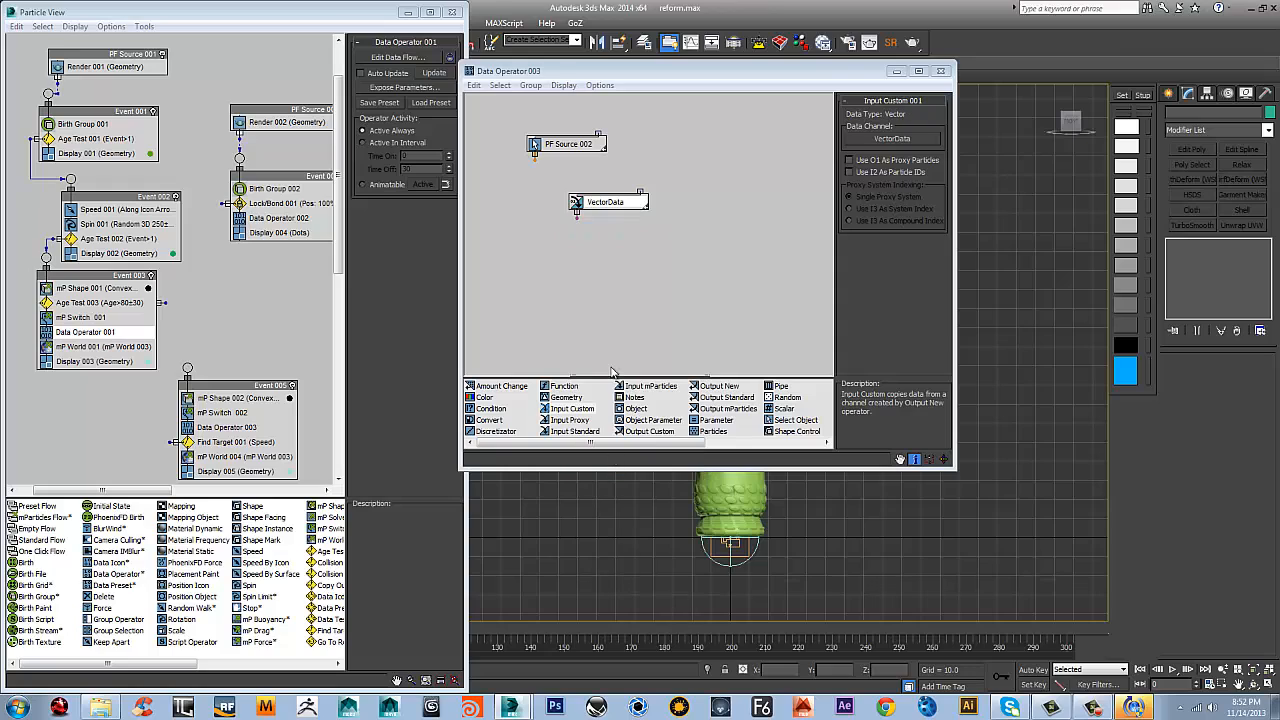
Enable Use O1 As Proxy Particles on the VectorData node and wire the PF Source 002 node into its new input
click(556, 147)
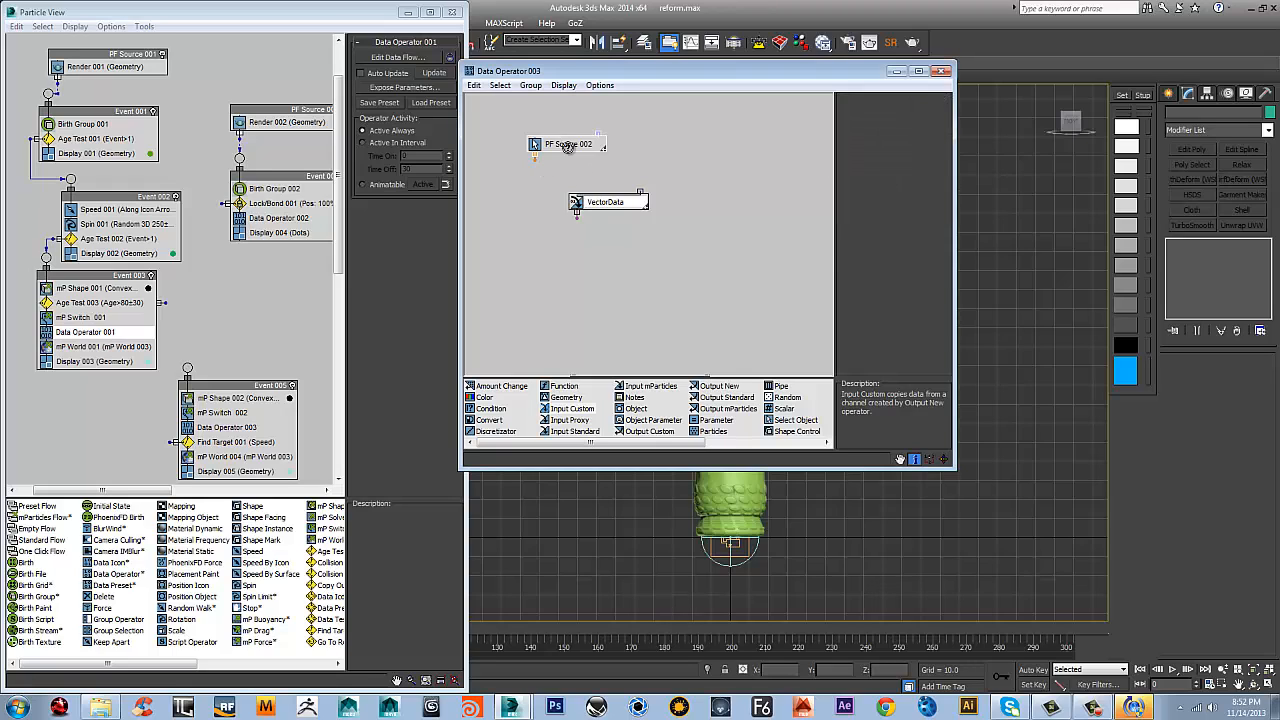
click(633, 209)
click(850, 161)
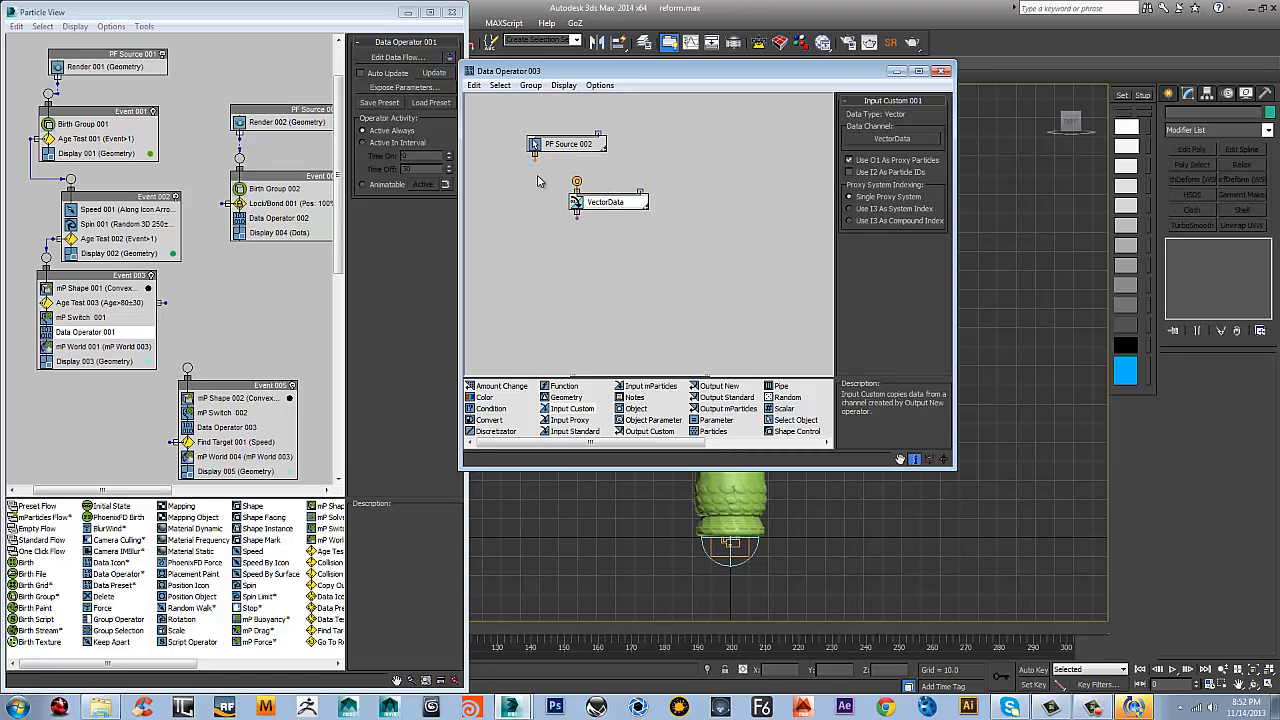
drag(535, 162, 603, 200)
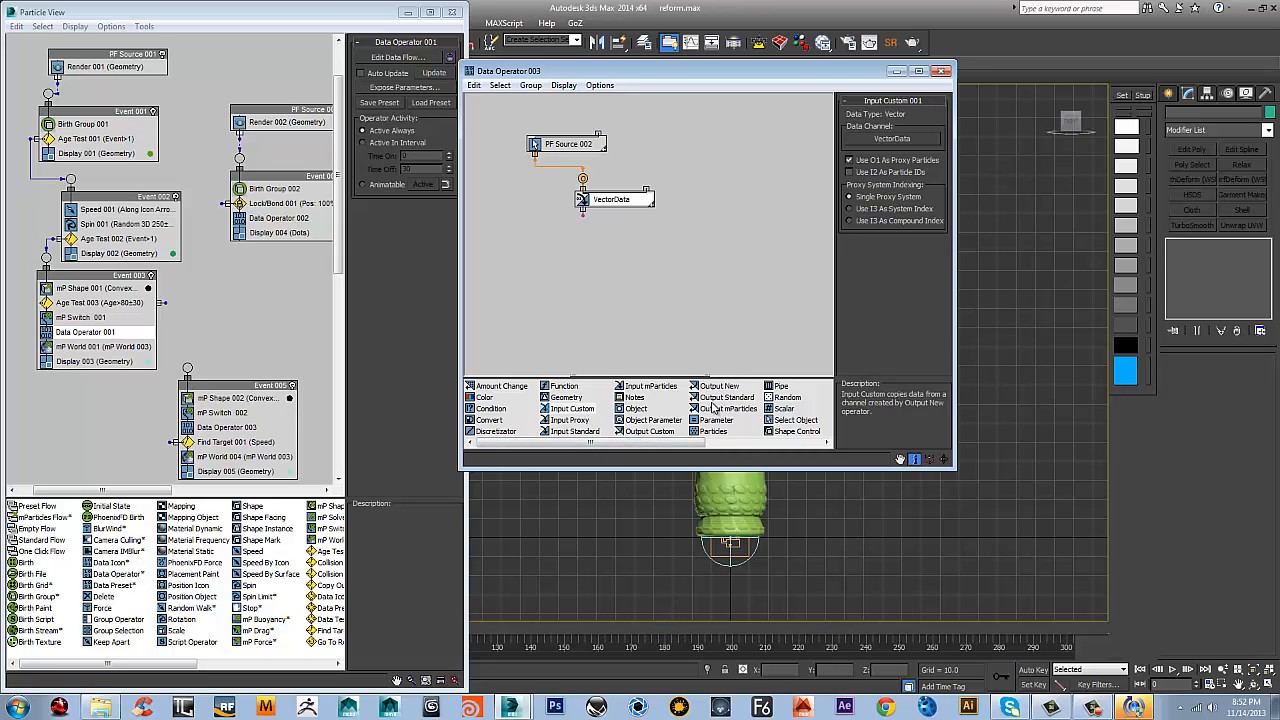
Add an Output Standard node set to Script Vector and wire the VectorData output into it
drag(714, 397, 645, 308)
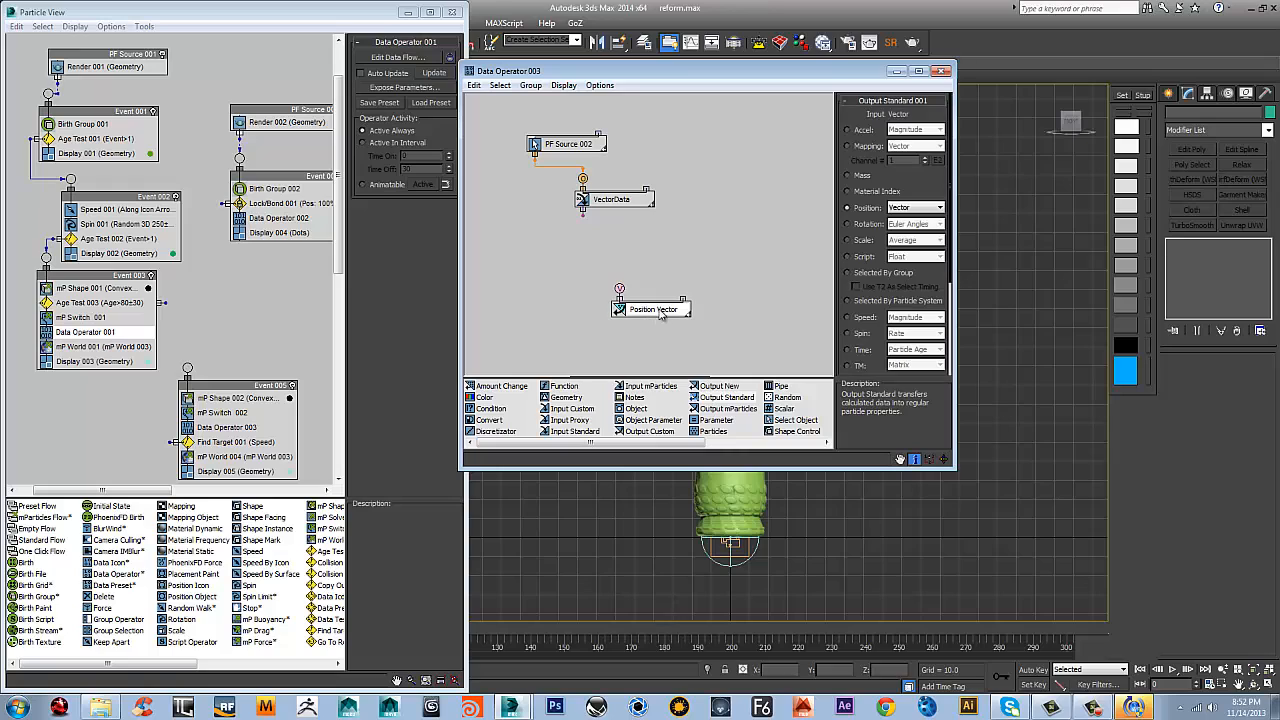
click(848, 257)
click(909, 258)
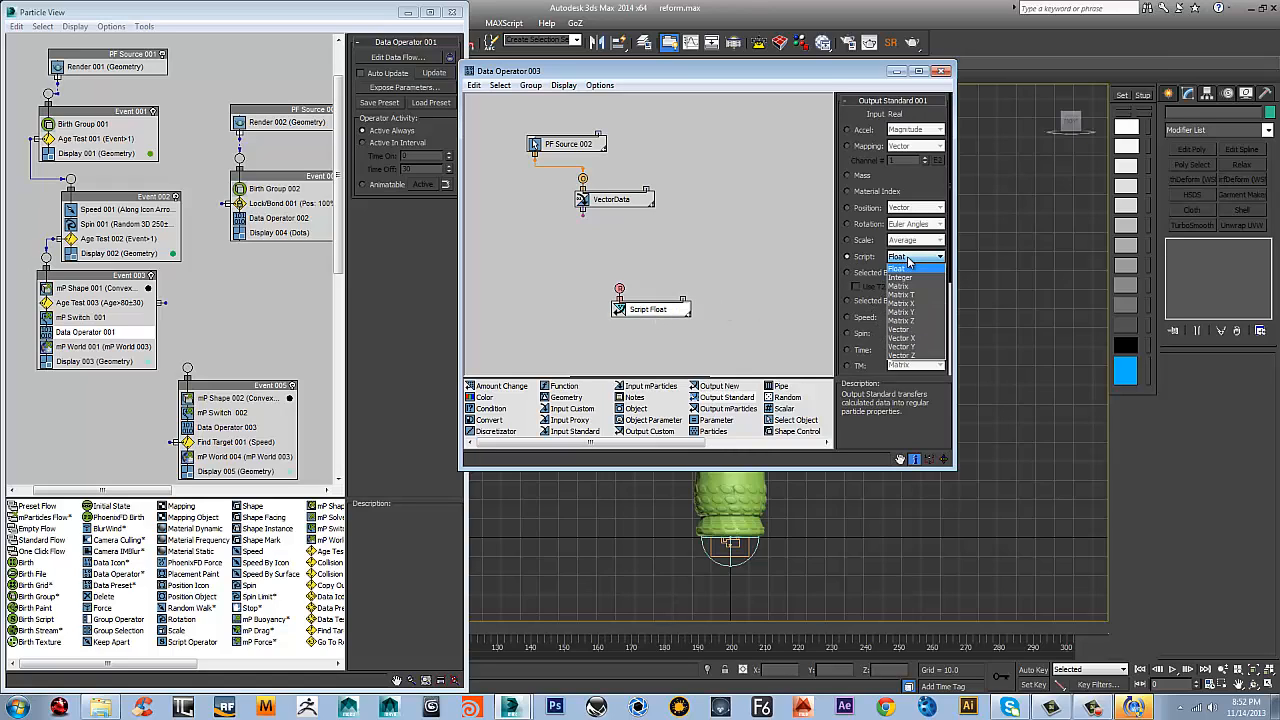
click(900, 330)
drag(618, 288, 583, 209)
drag(667, 316, 582, 247)
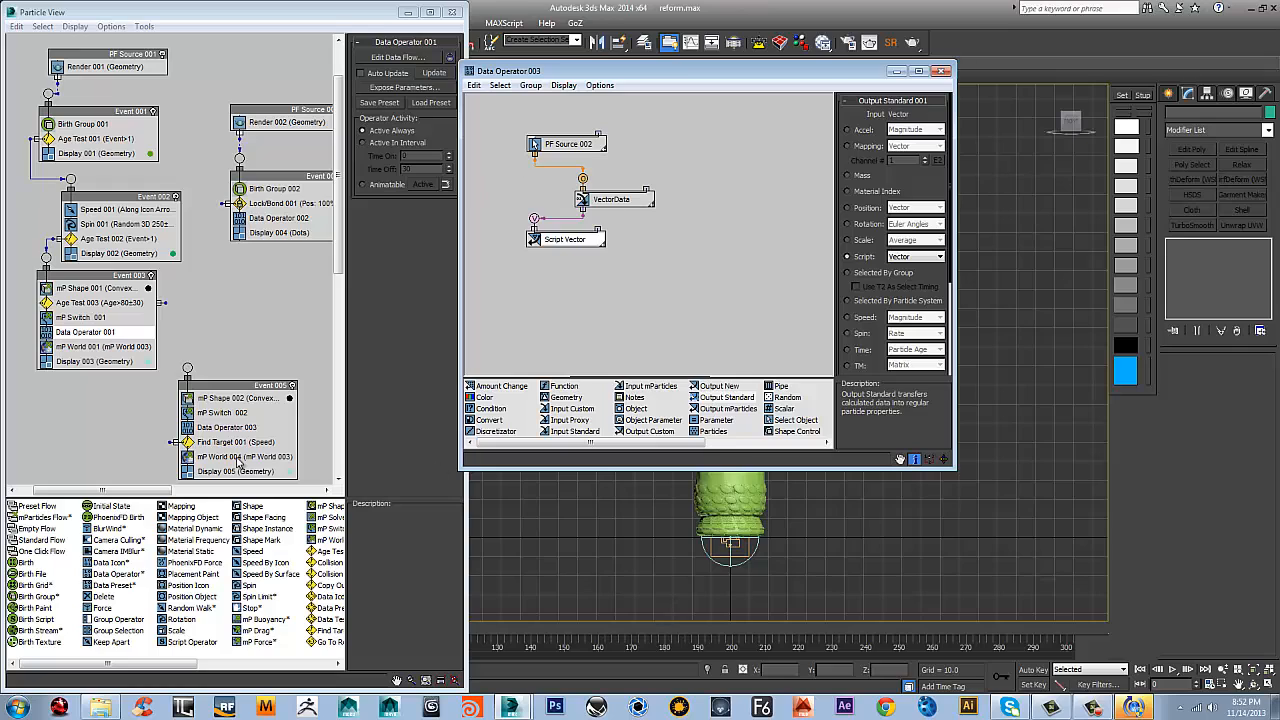
Check Find Target 001's settings, then wire Age Test 003's output in Event 003 to the input of Event 005
click(231, 443)
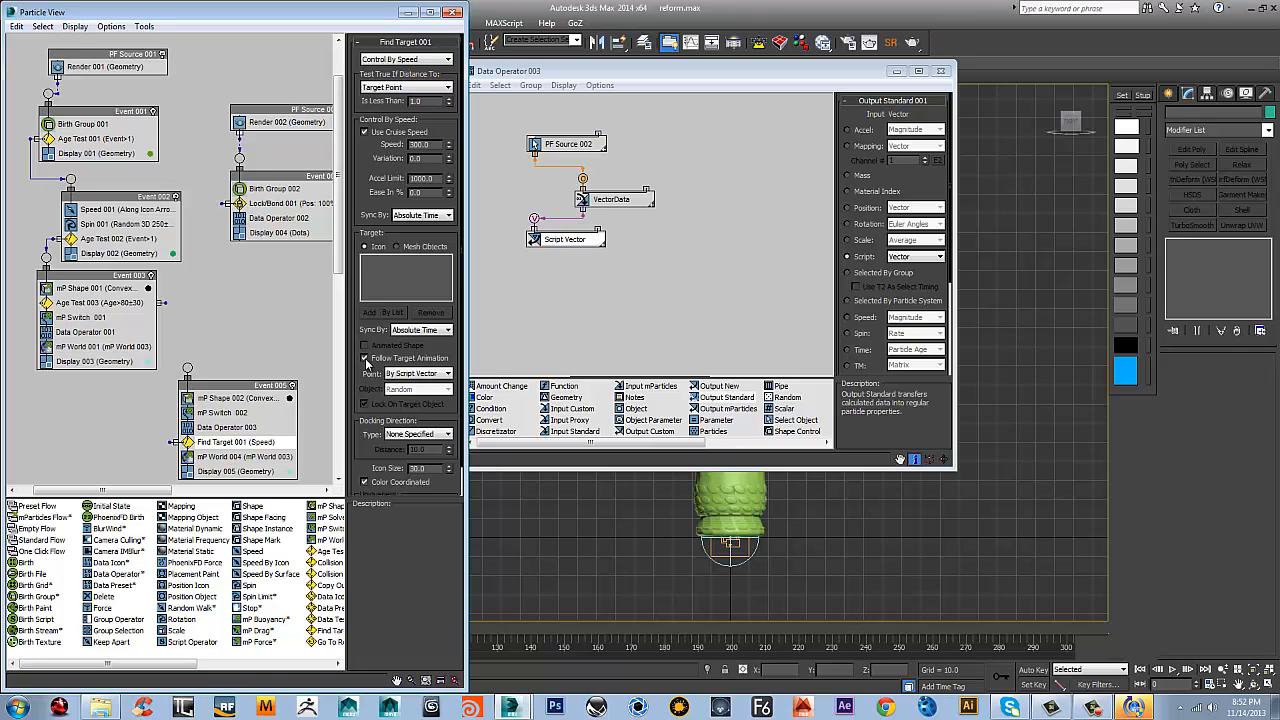
middle_drag(238, 357, 261, 332)
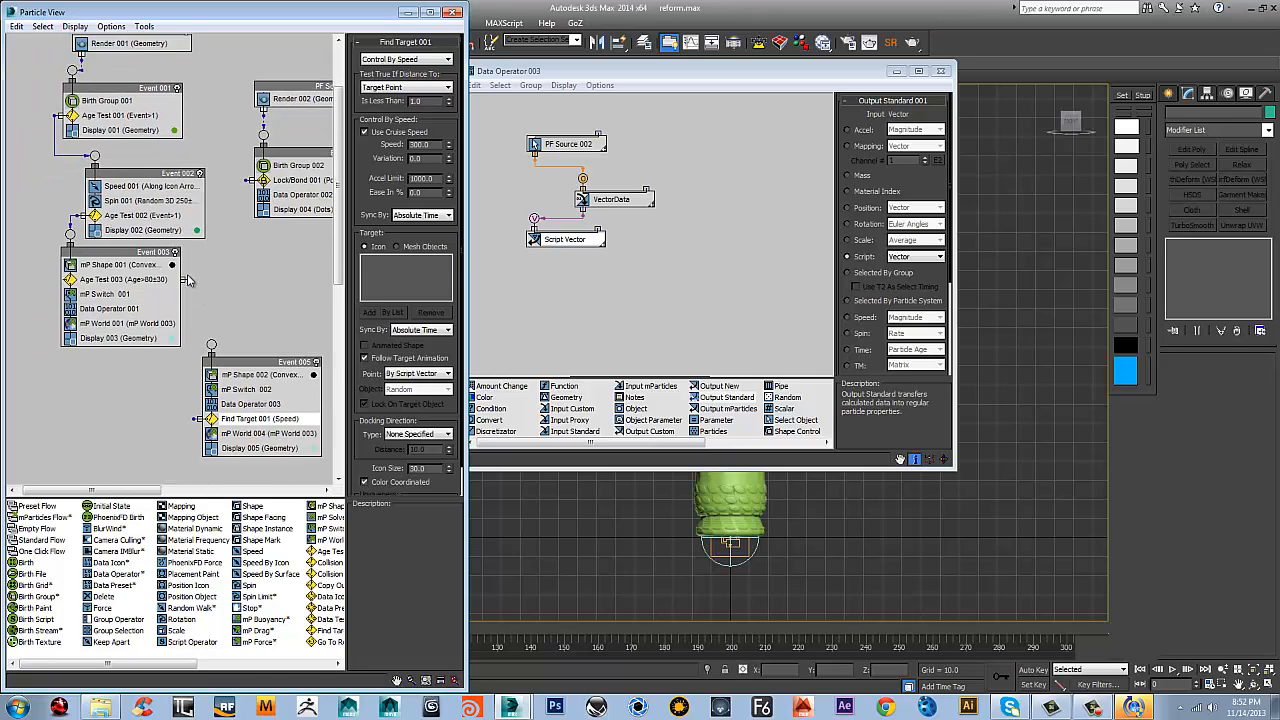
drag(188, 280, 294, 333)
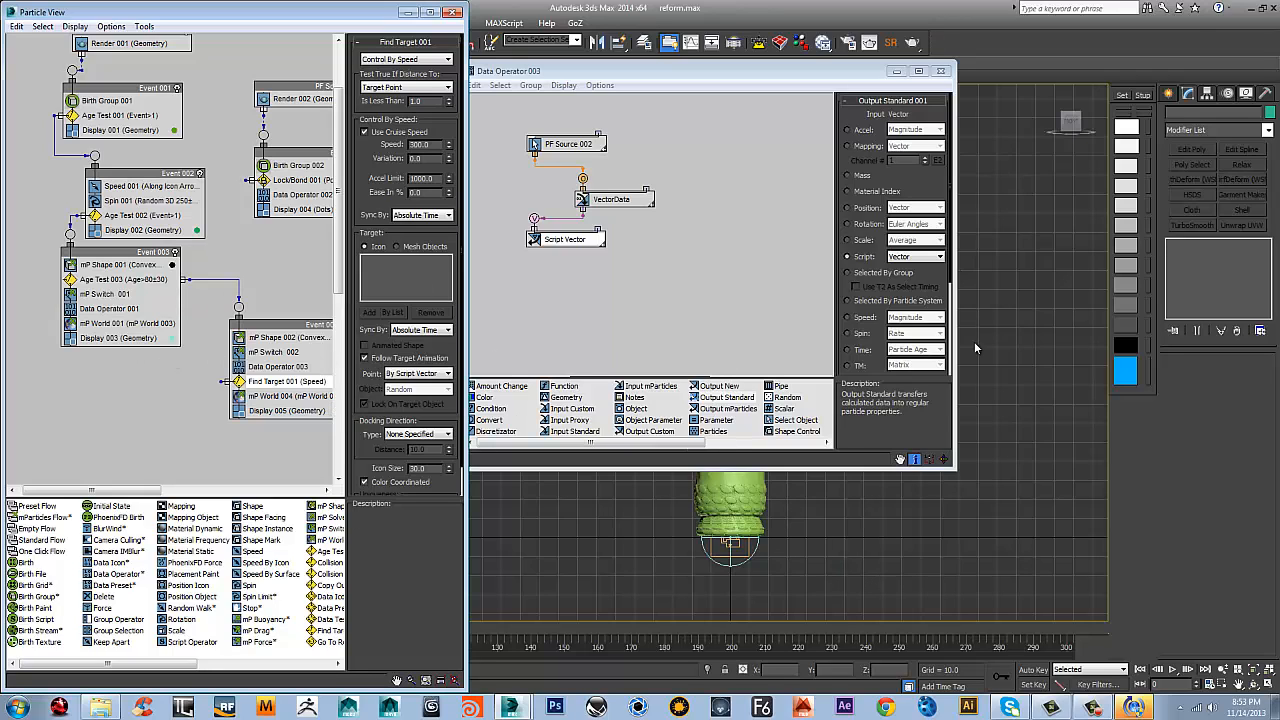
Create a new Go To Rotation test event below Event 003 and wire Find Target 001's output to it
middle_drag(185, 378, 195, 333)
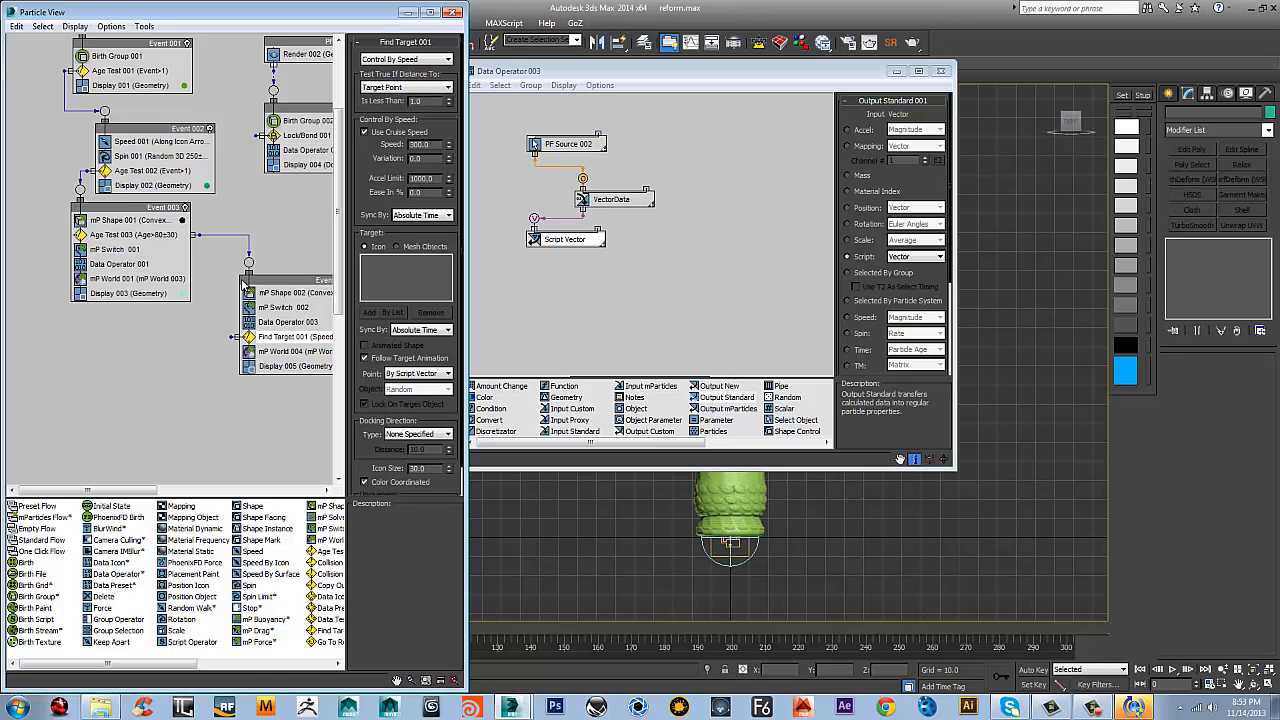
right_click(138, 347)
mouse_move(170, 395)
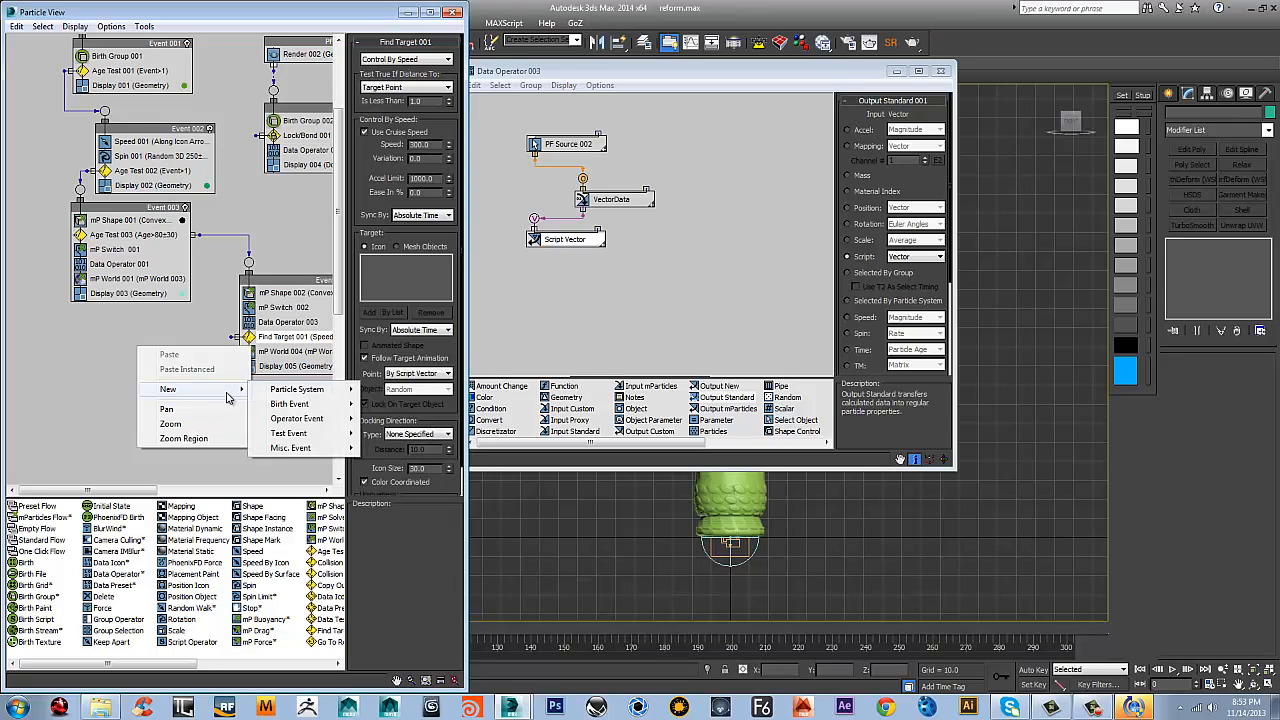
mouse_move(316, 433)
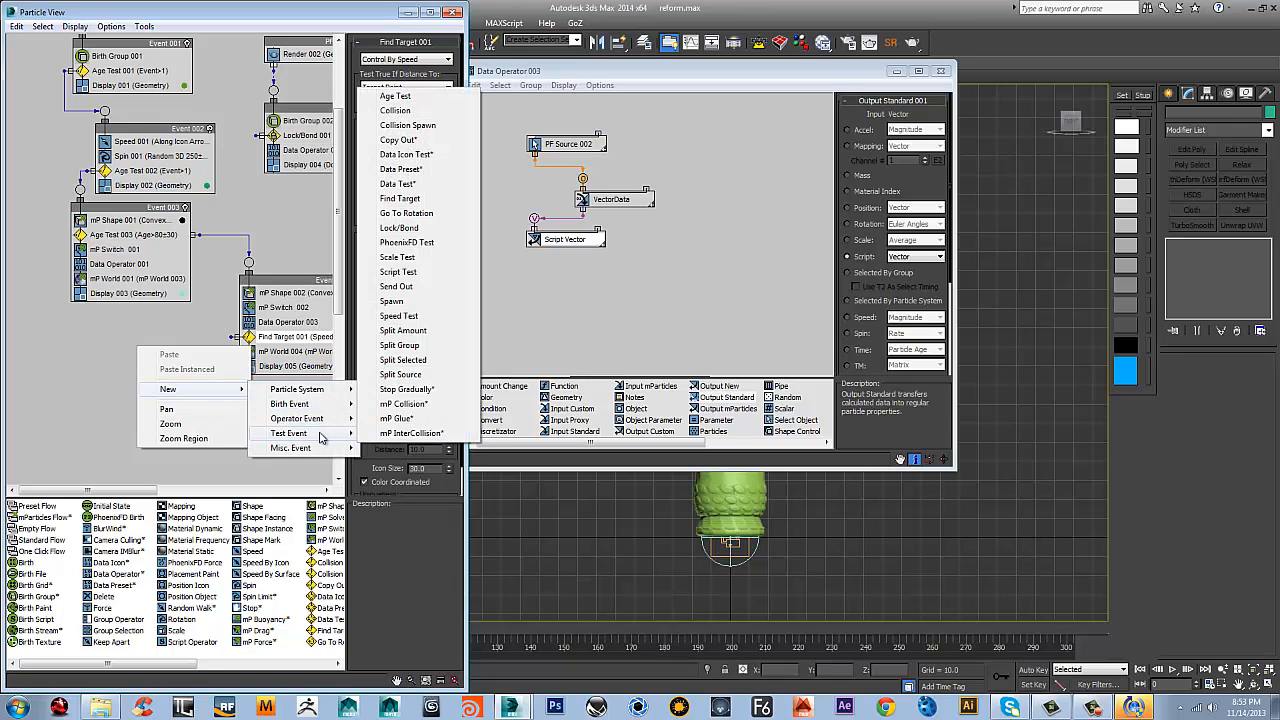
click(405, 213)
mouse_move(207, 353)
mouse_down()
mouse_move(160, 365)
mouse_move(97, 410)
mouse_move(95, 332)
mouse_move(240, 334)
mouse_move(228, 346)
mouse_up()
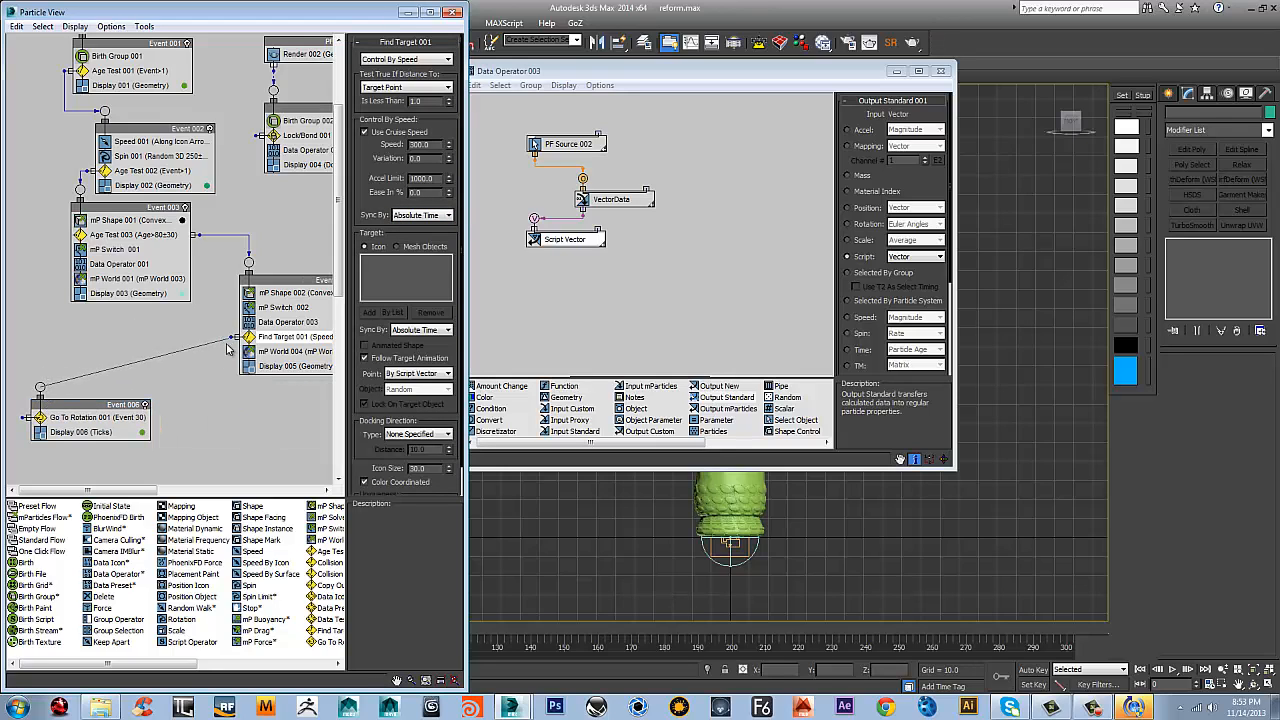
drag(104, 421, 100, 376)
click(91, 376)
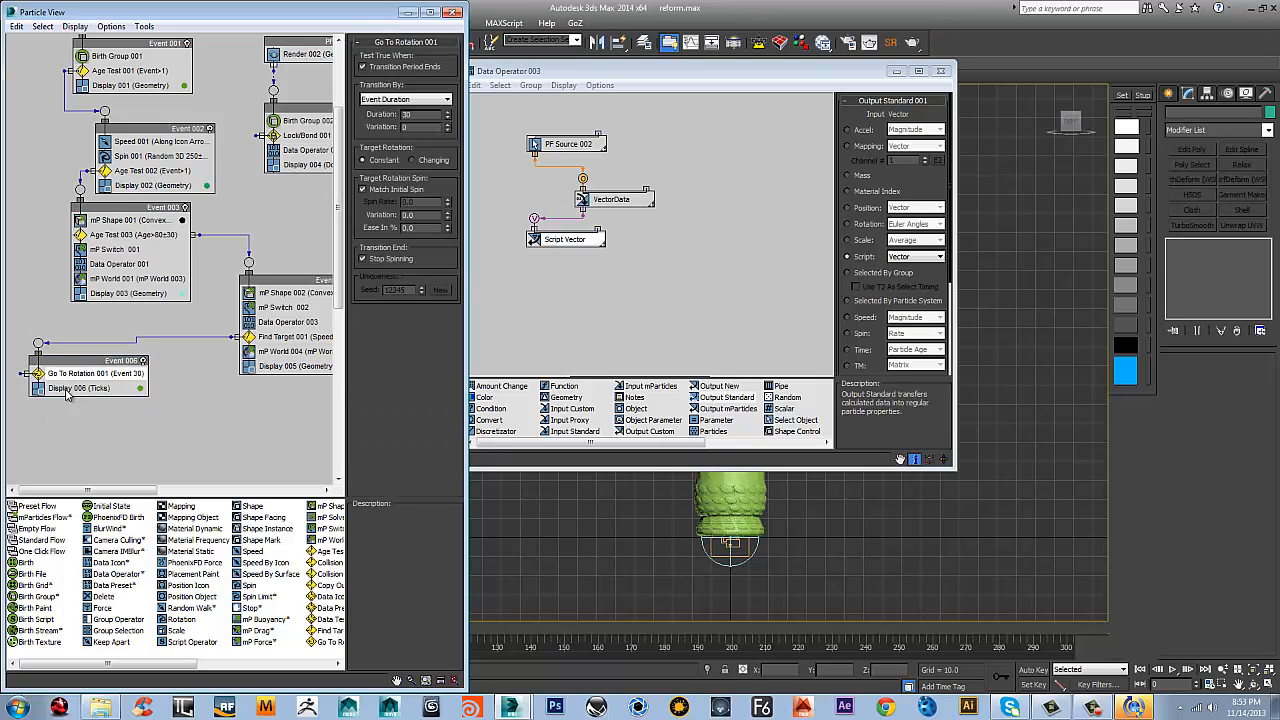
Append a Speed operator to Event 006 and place it between Go To Rotation 001 and Display 006
right_click(79, 388)
mouse_move(116, 408)
mouse_move(245, 410)
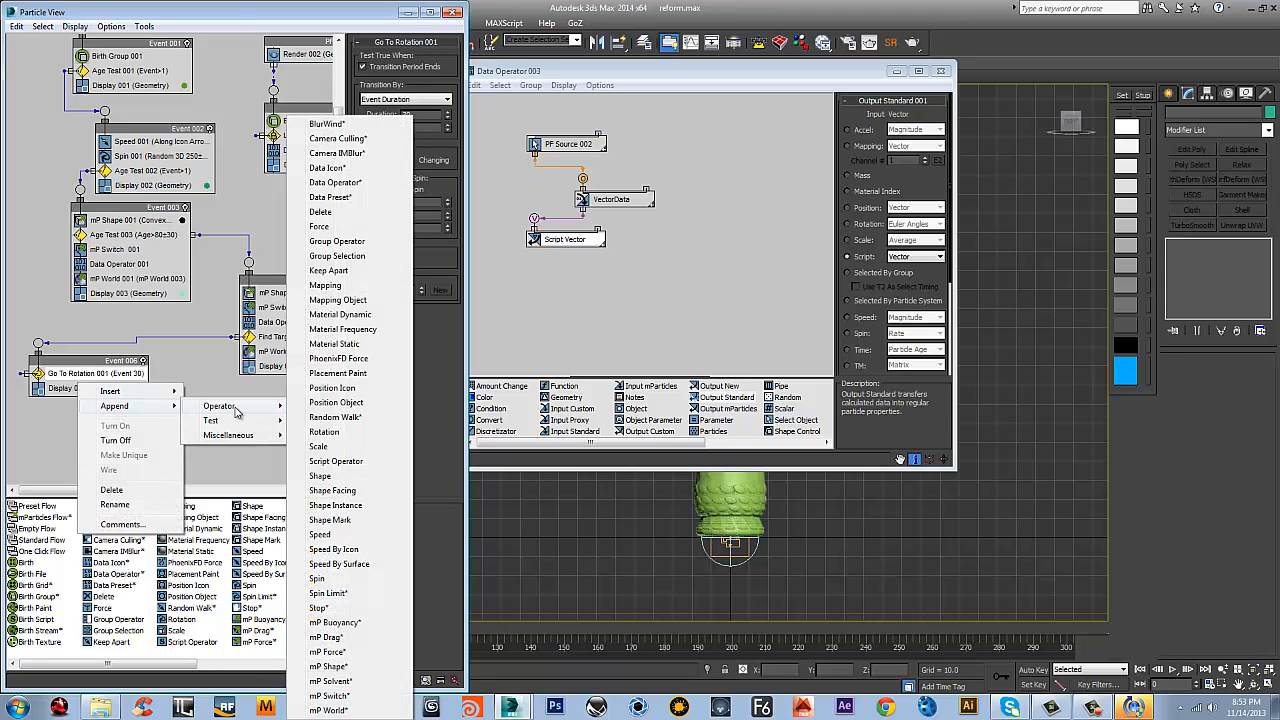
click(322, 534)
drag(88, 403, 88, 389)
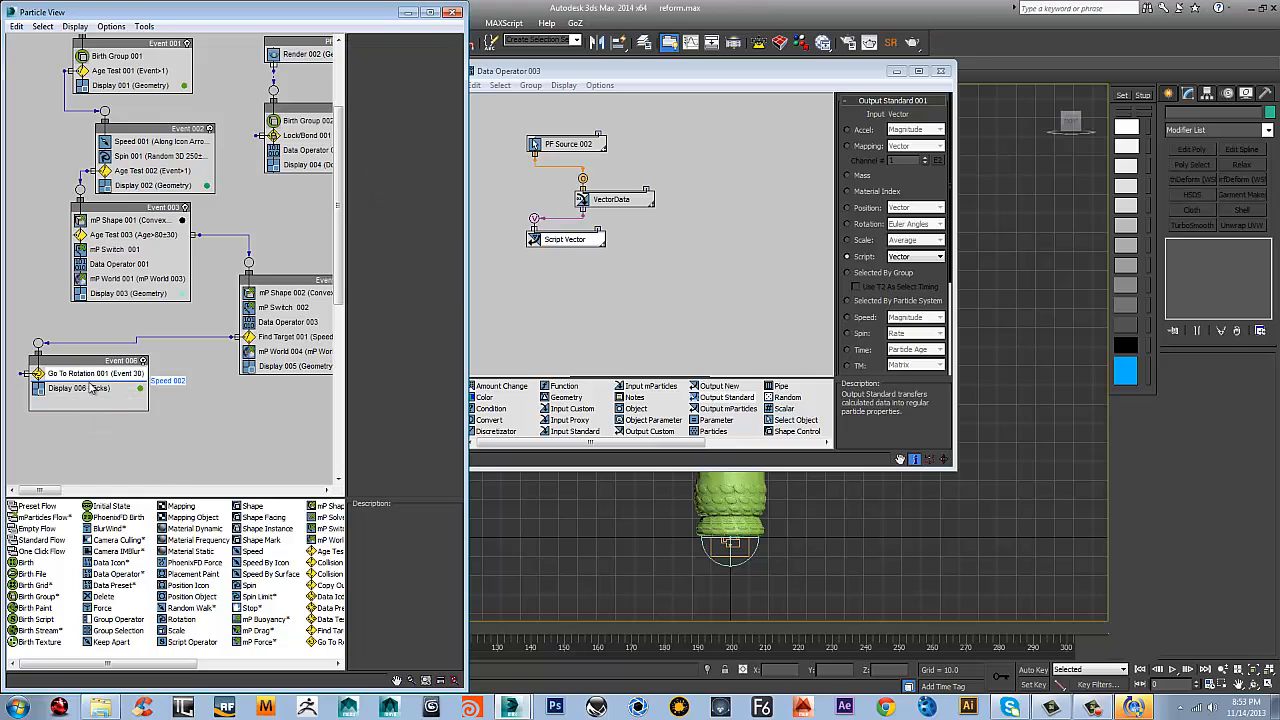
click(88, 389)
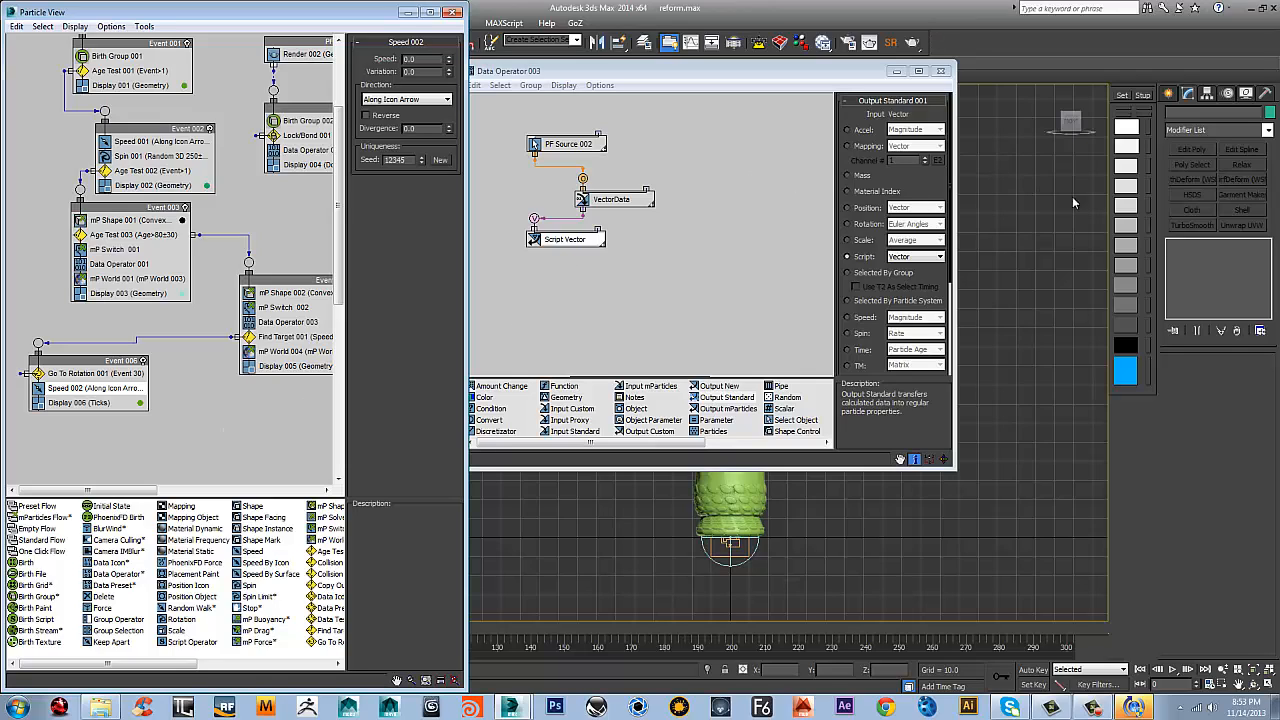
Append a Spin operator to Event 006 and place it directly beneath Speed 002
mouse_move(1070, 121)
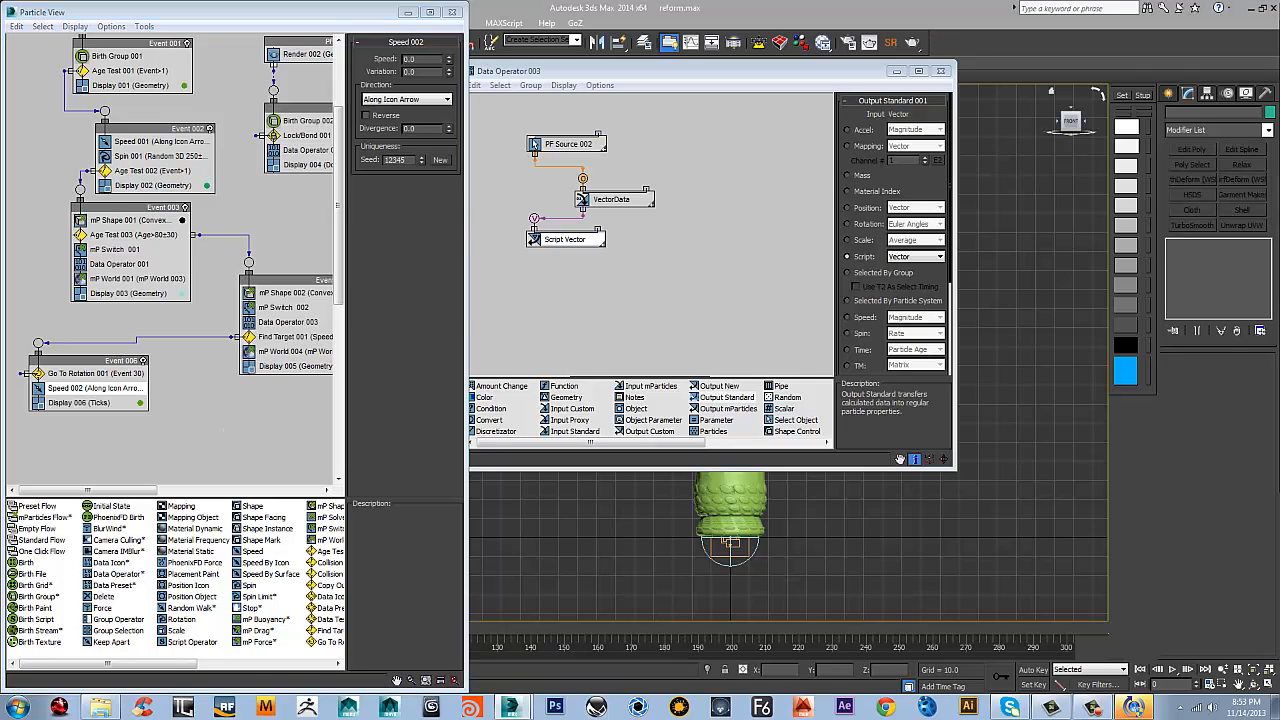
right_click(103, 399)
mouse_move(150, 418)
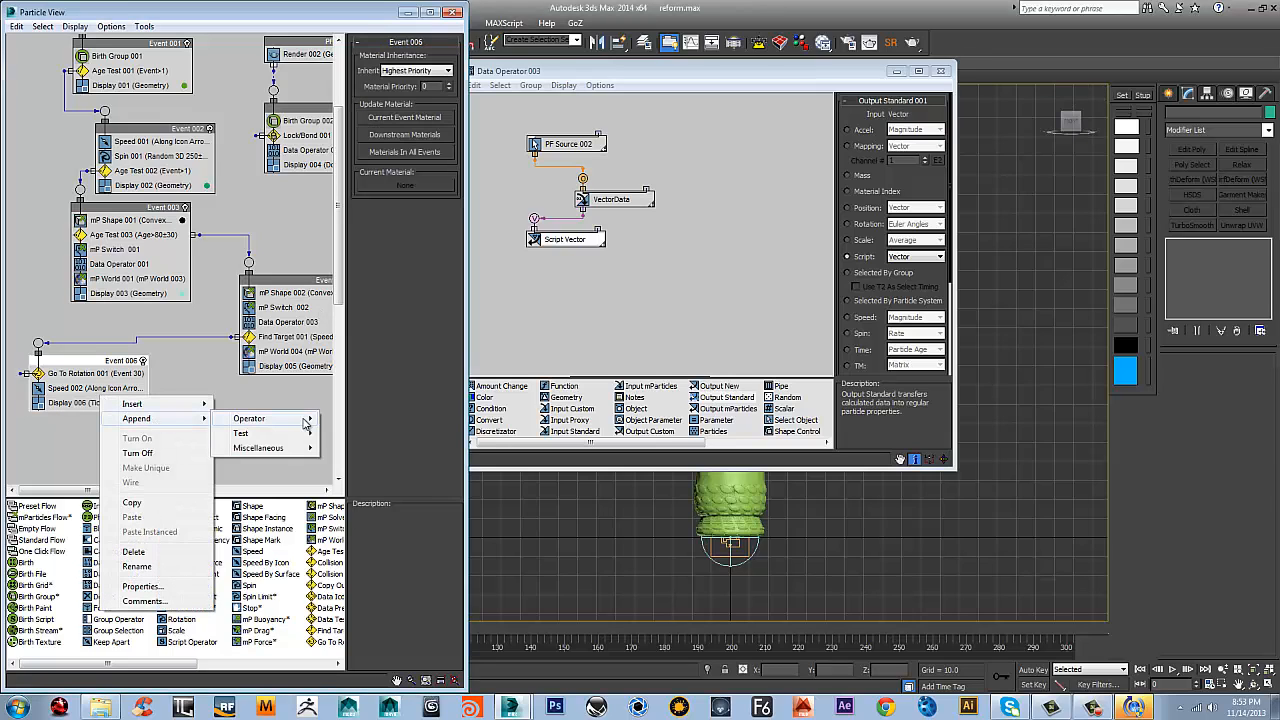
mouse_move(305, 440)
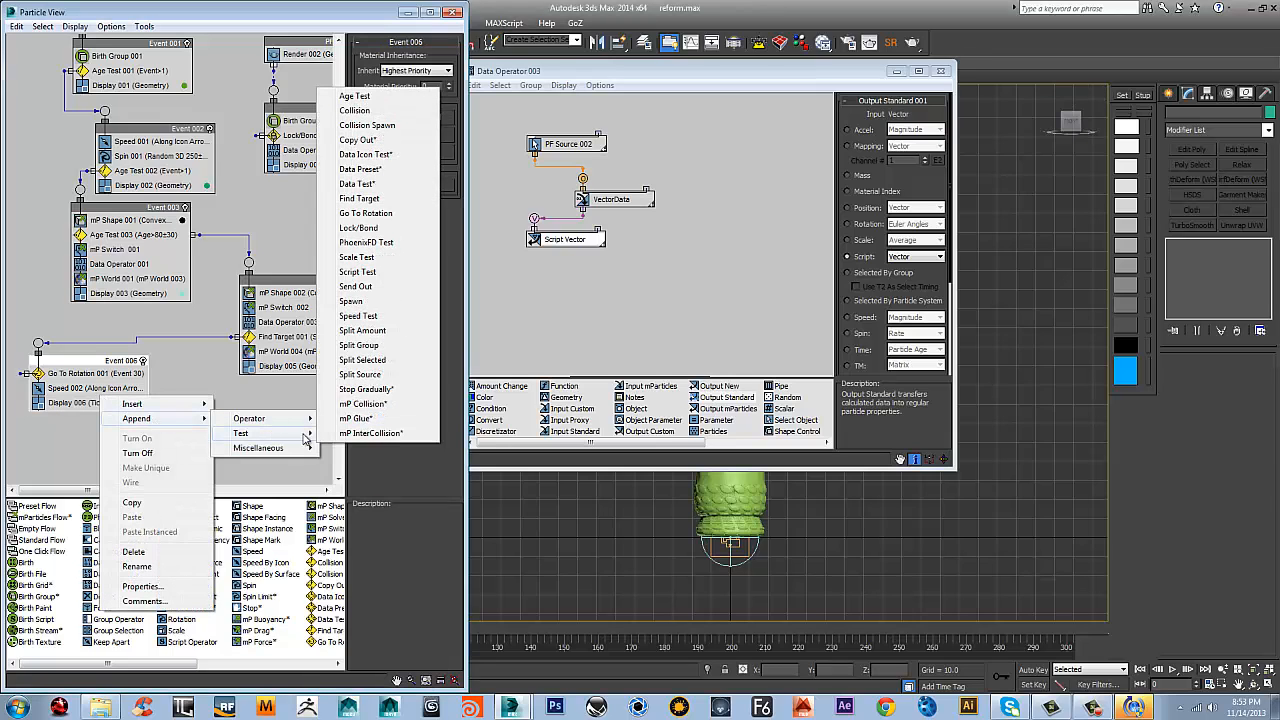
mouse_move(270, 428)
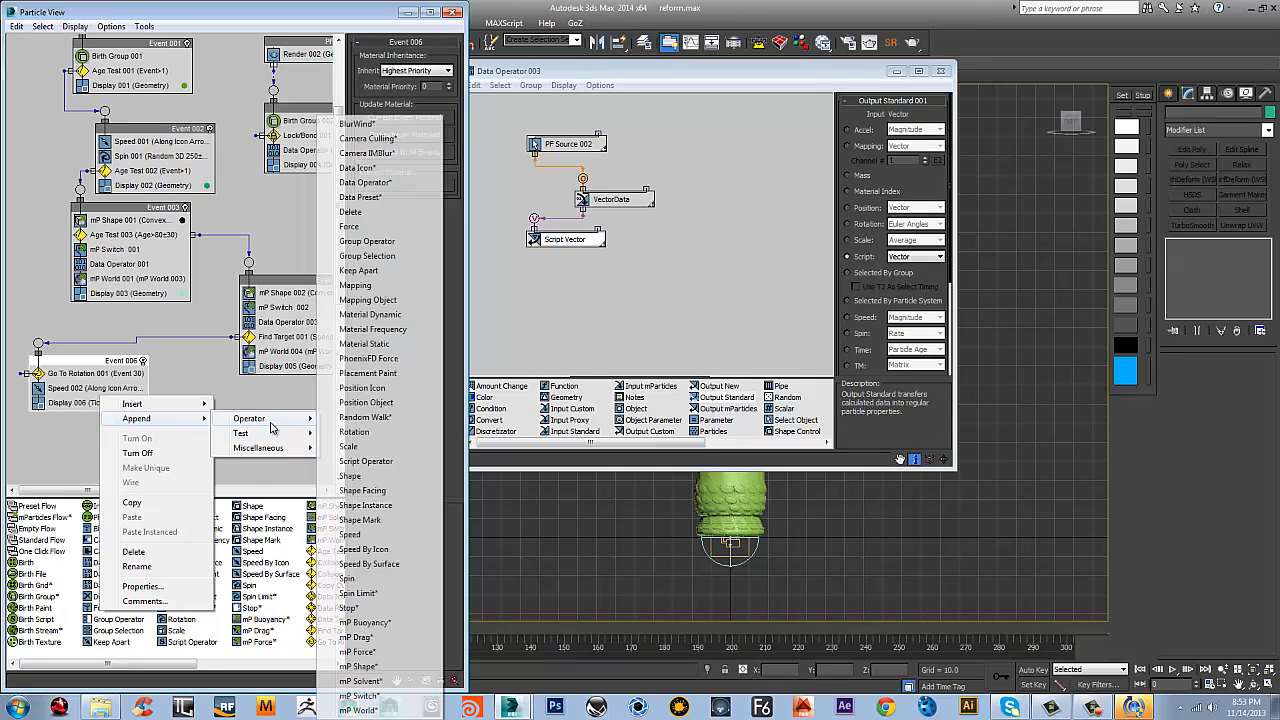
click(347, 579)
drag(100, 417, 102, 402)
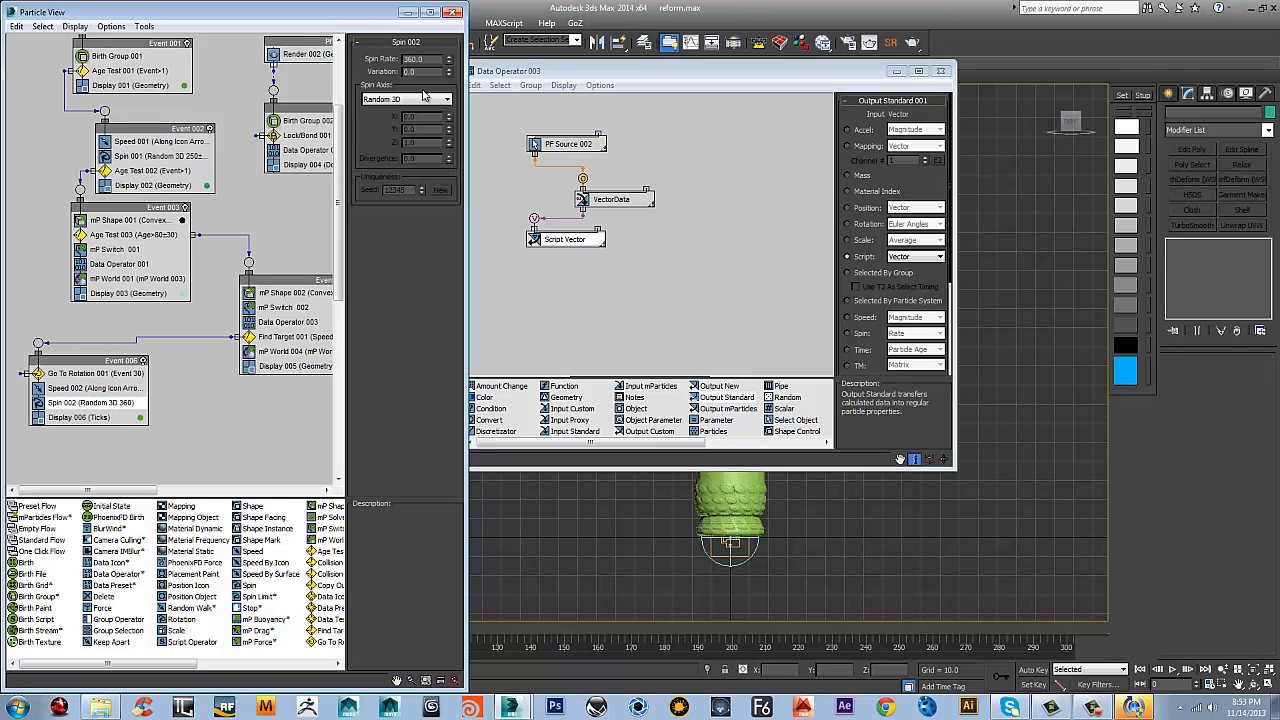
Append a Data Operator to Event 006 and place it directly beneath Go To Rotation 001
right_click(84, 383)
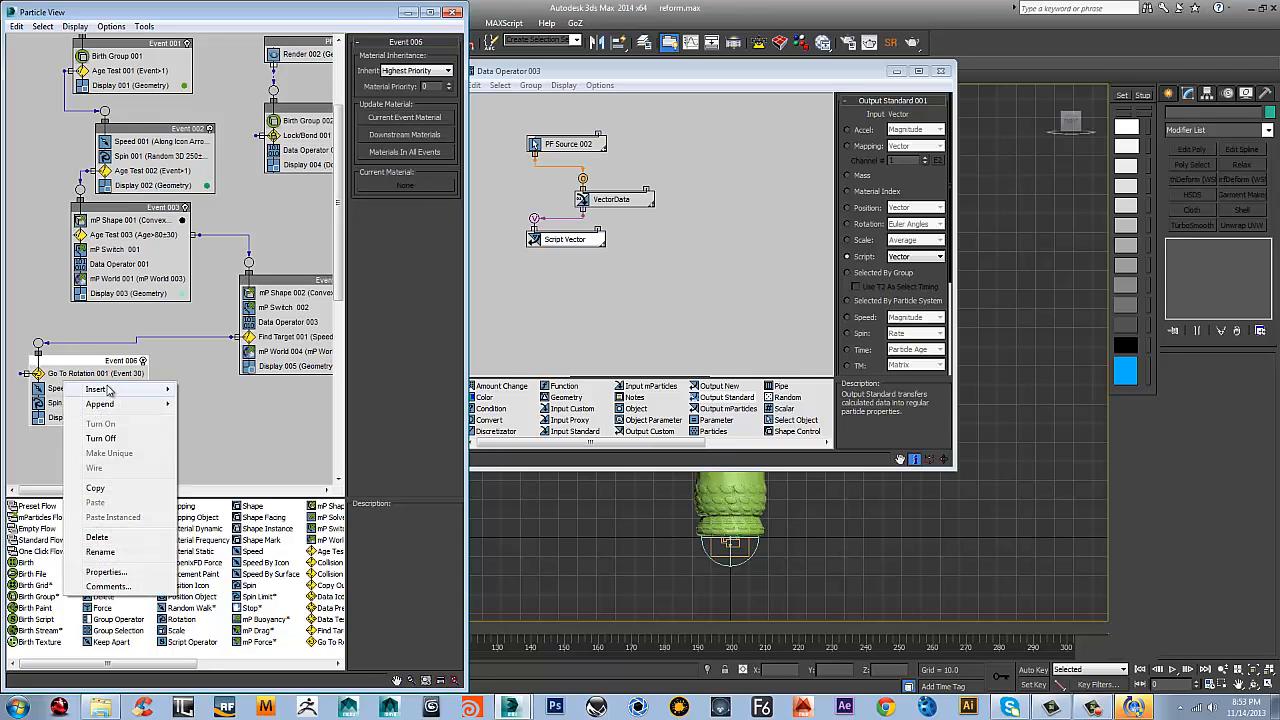
click(226, 366)
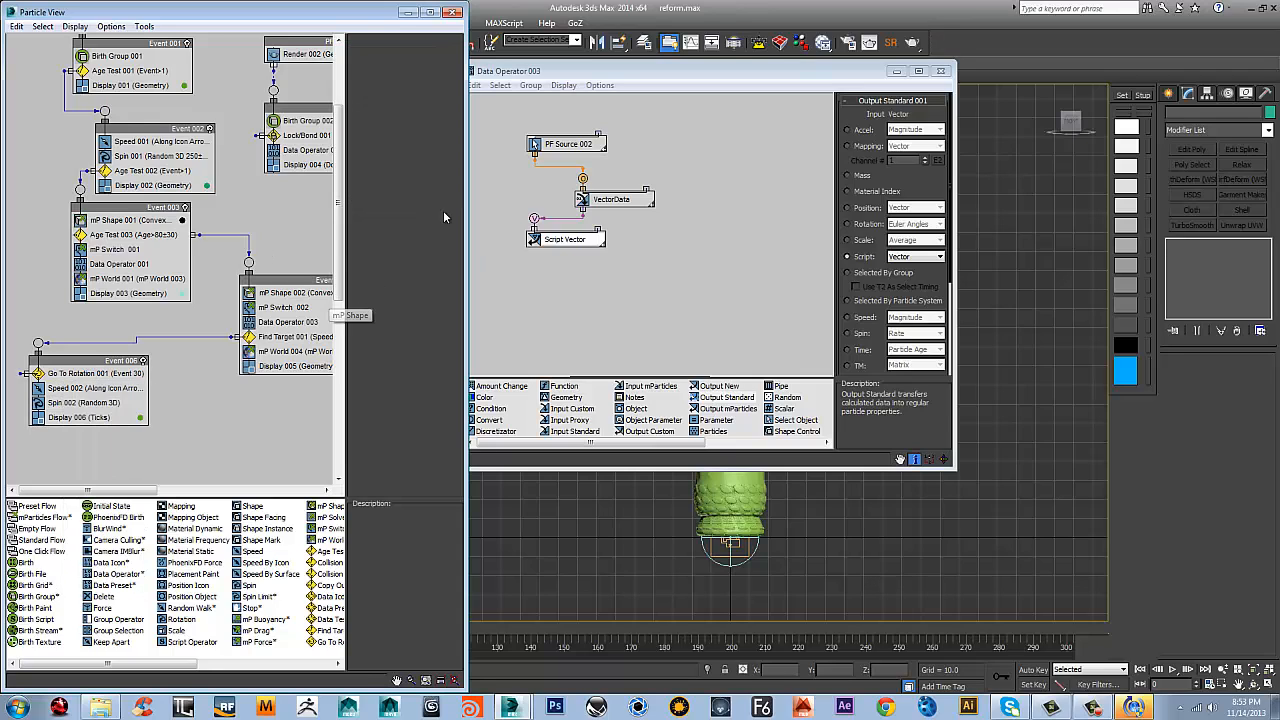
right_click(80, 378)
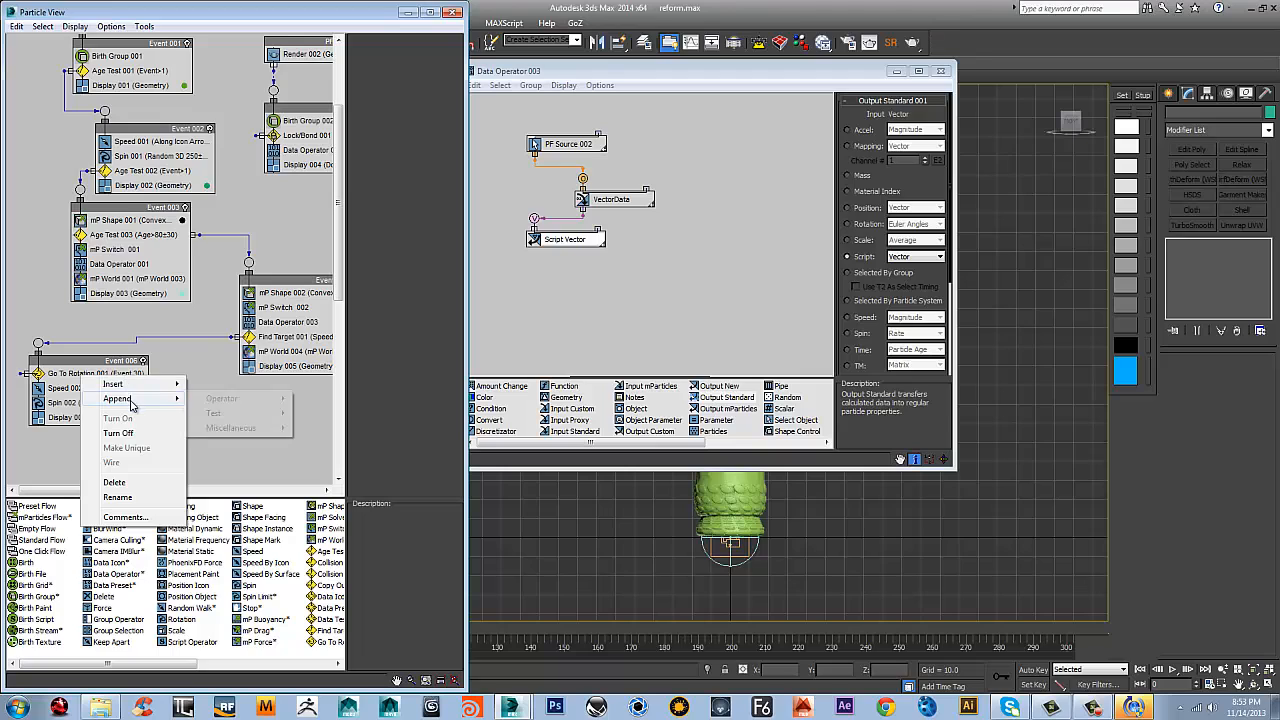
mouse_move(224, 399)
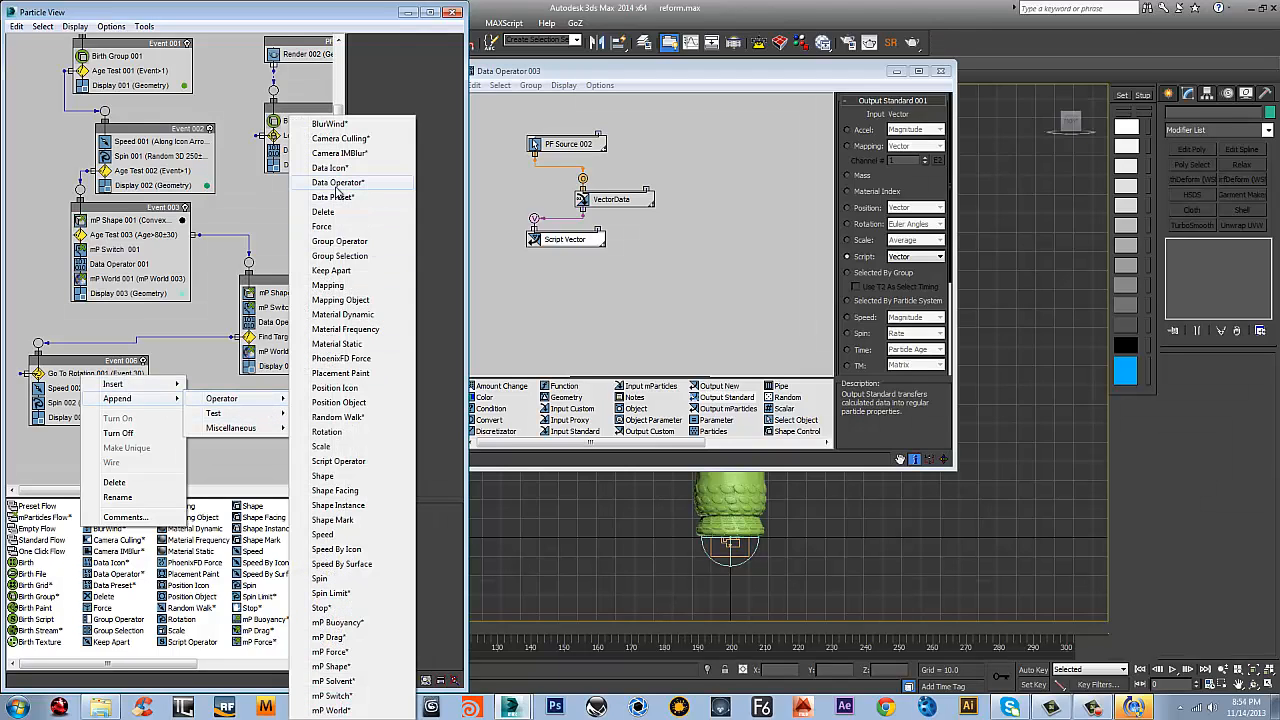
click(338, 184)
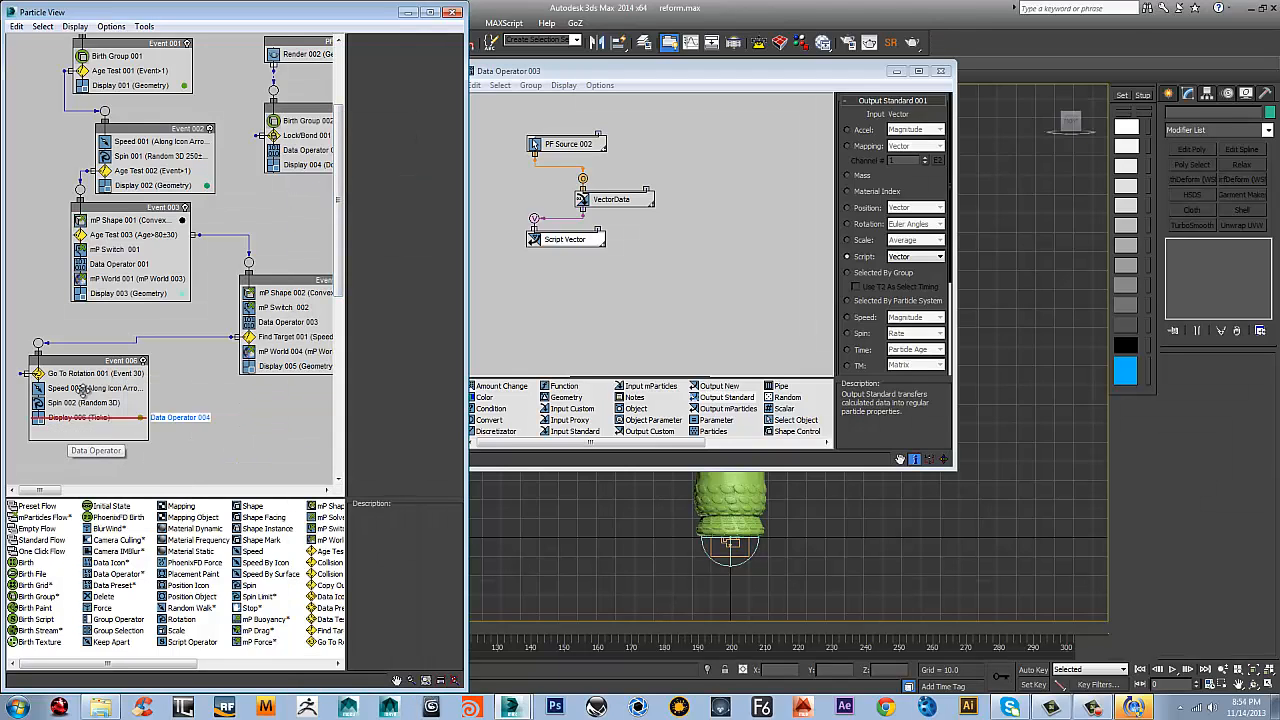
drag(84, 390, 84, 392)
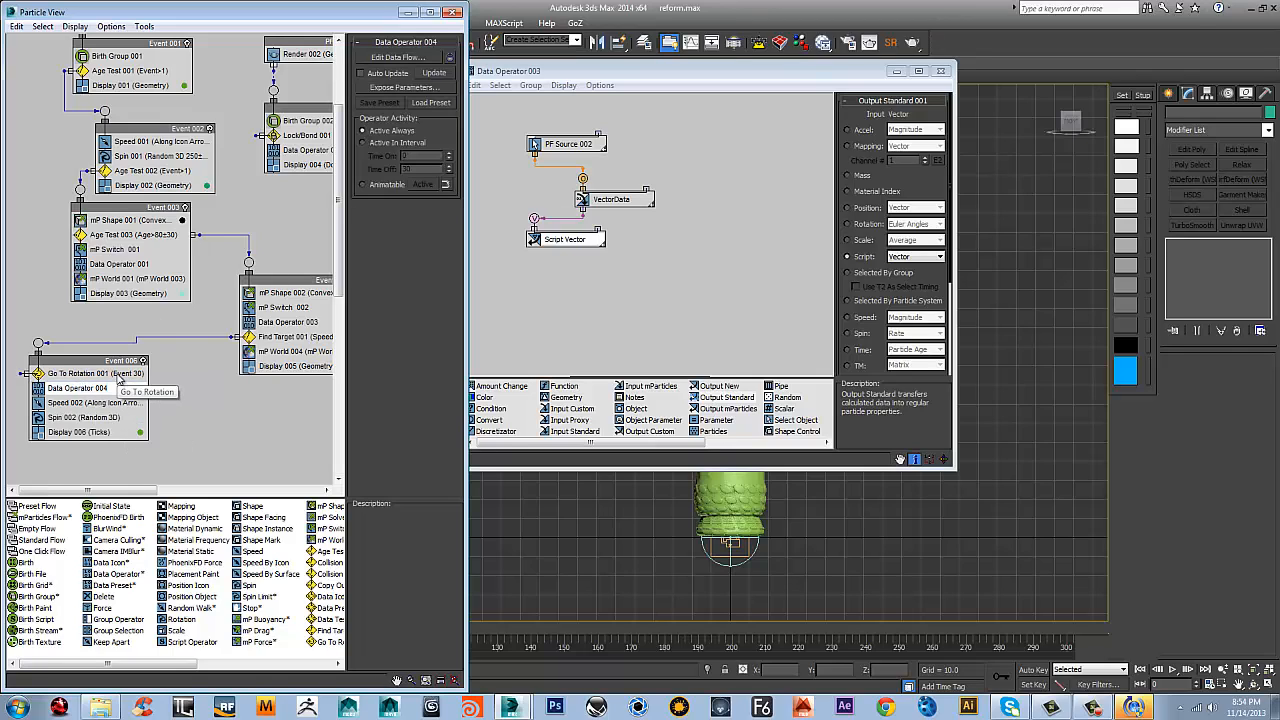
Open Data Operator 004's data flow for editing and add a Select Object operator to it
click(410, 58)
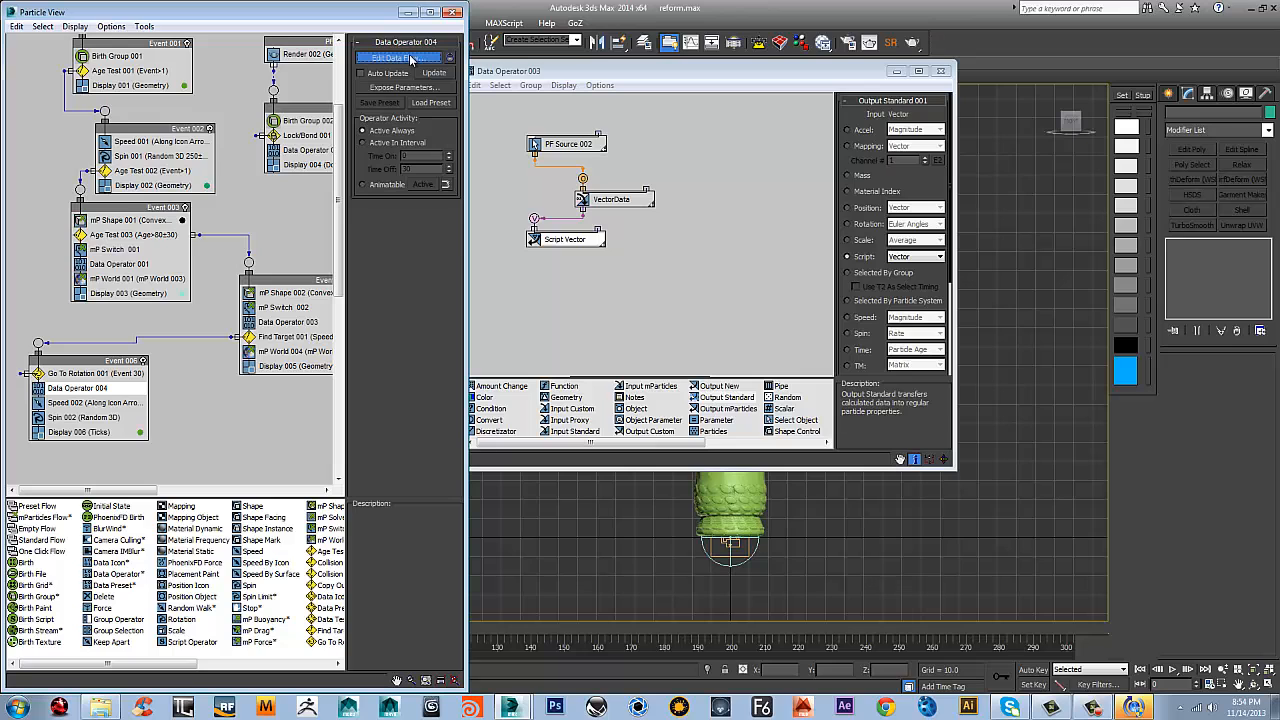
drag(551, 66, 352, 125)
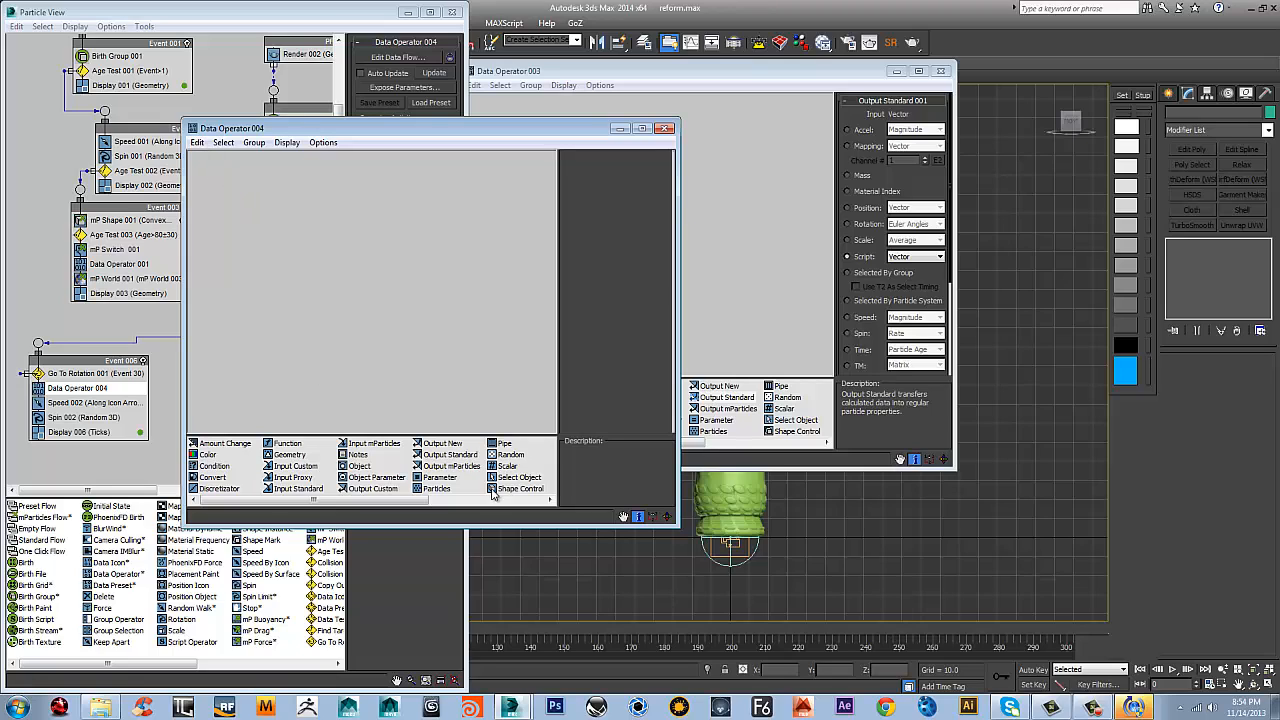
drag(519, 477, 311, 203)
click(311, 203)
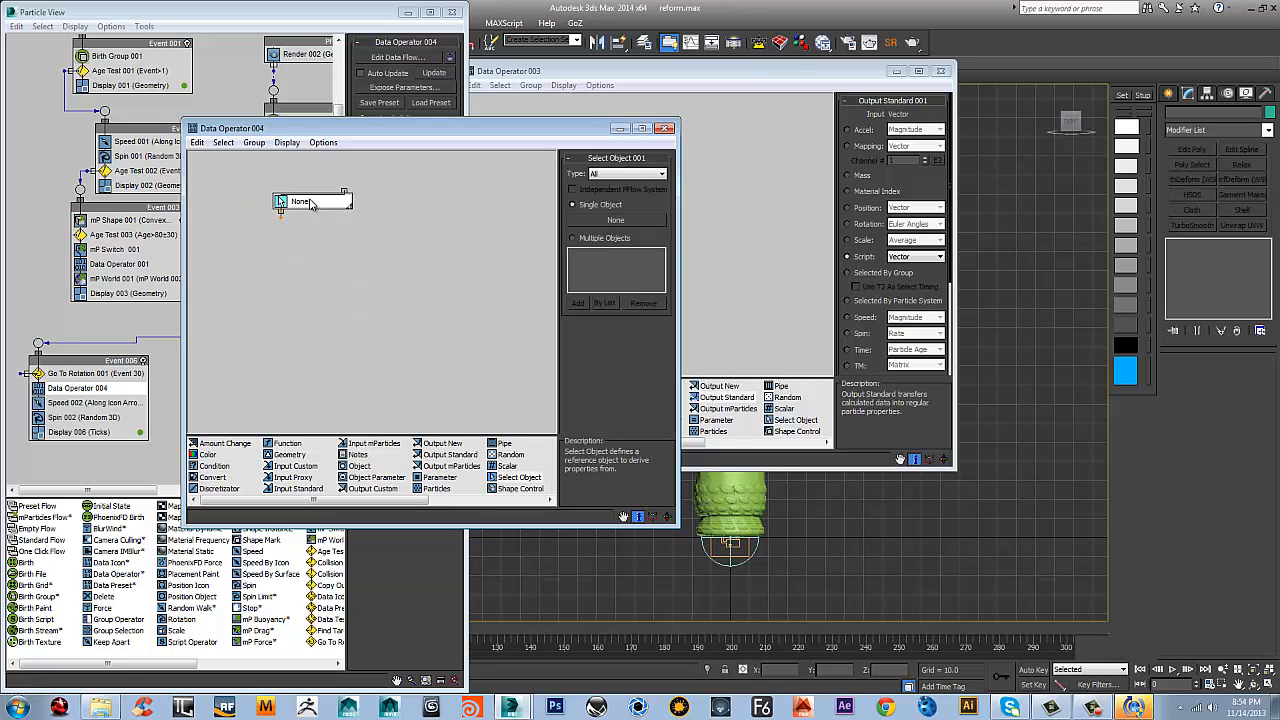
Set the Select Object type to PFlow Systems and assign PF Source 002 as its single system
click(607, 221)
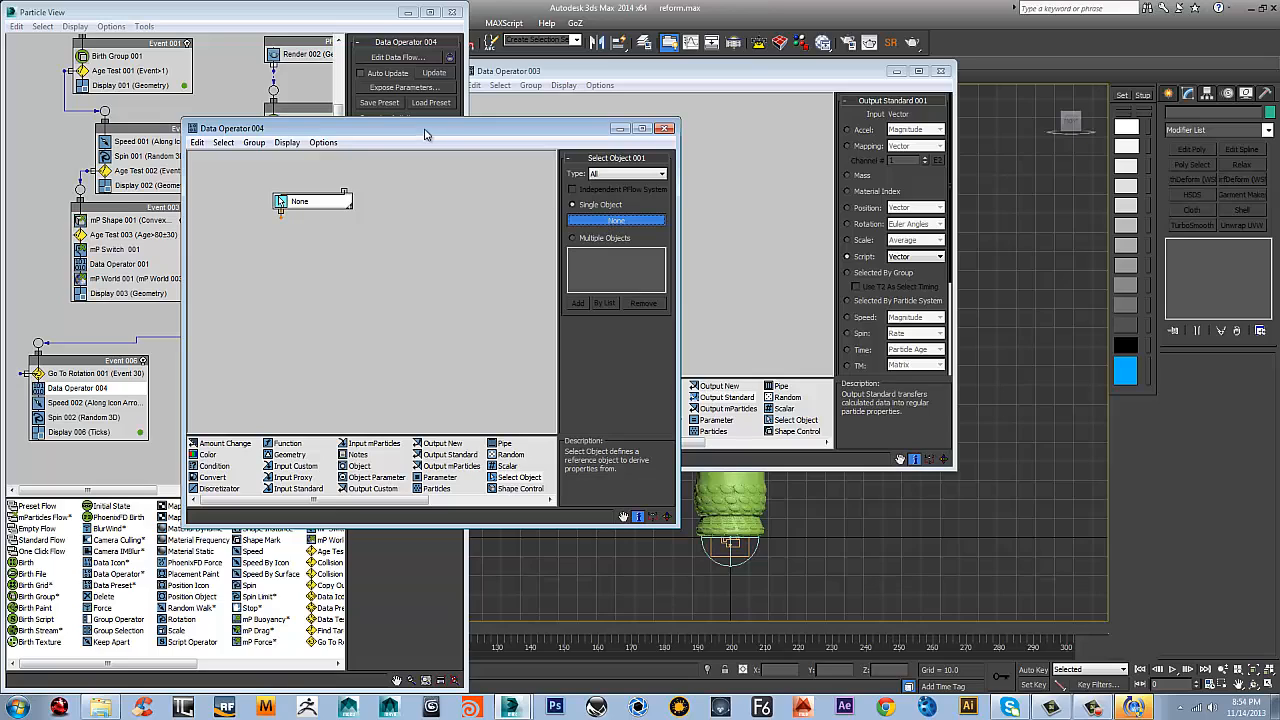
click(624, 176)
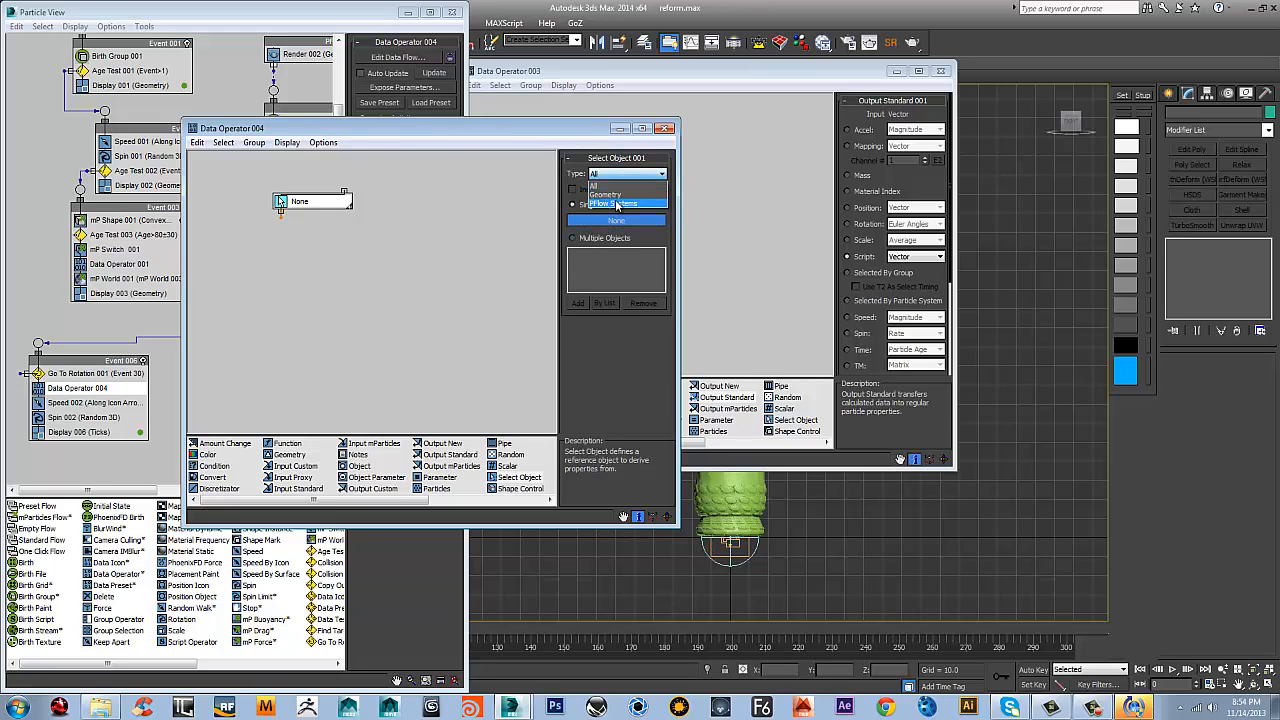
click(615, 204)
click(612, 220)
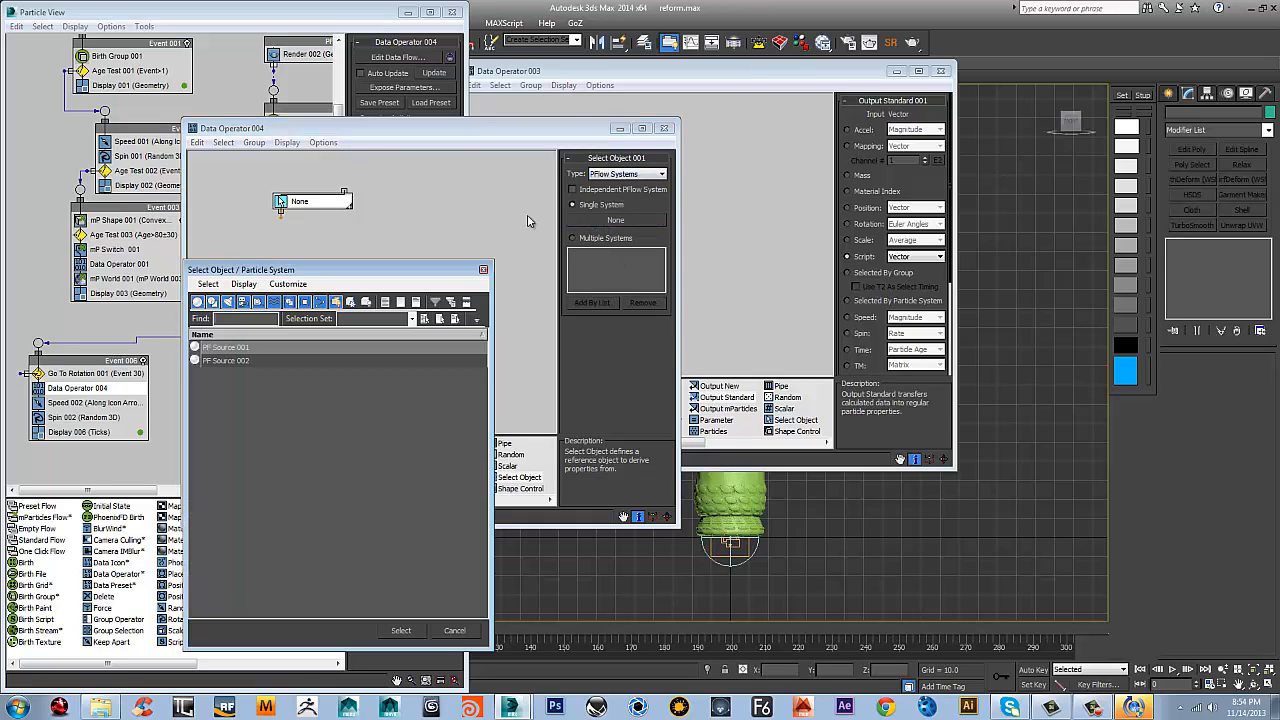
click(231, 361)
click(401, 630)
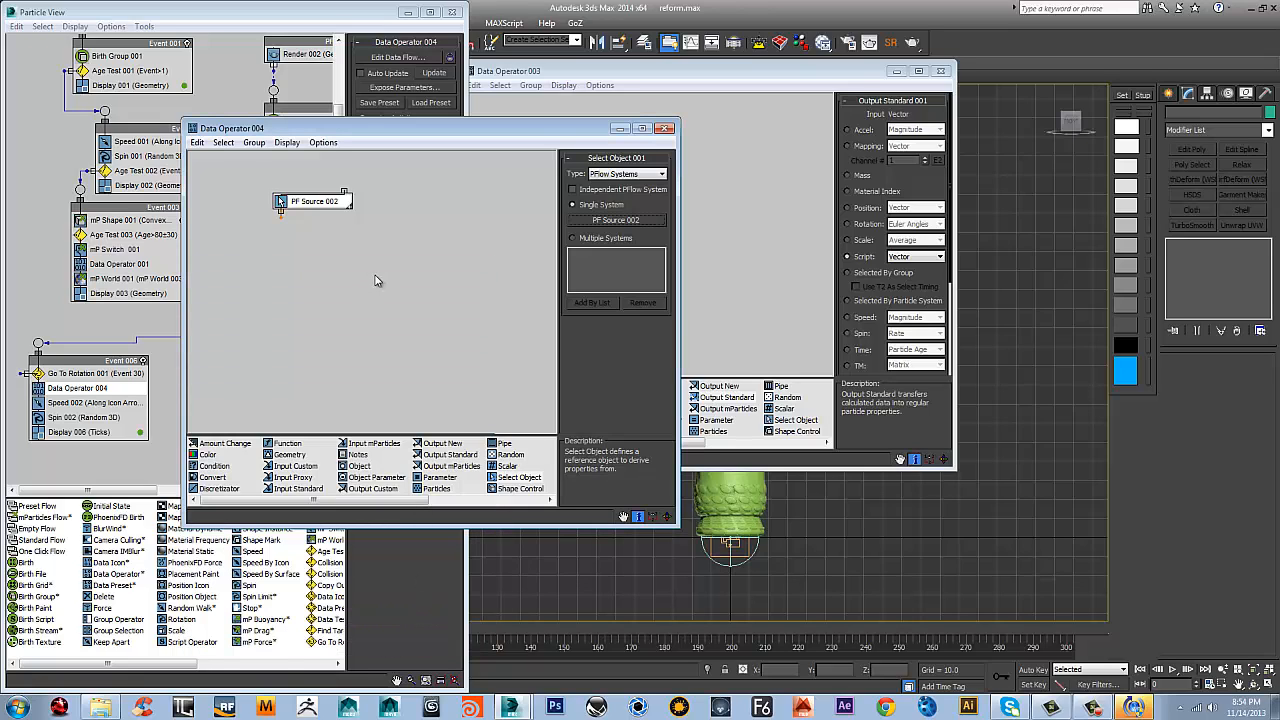
drag(322, 207, 318, 184)
Add two Input Custom operators side by side below PF Source 002
right_click(321, 231)
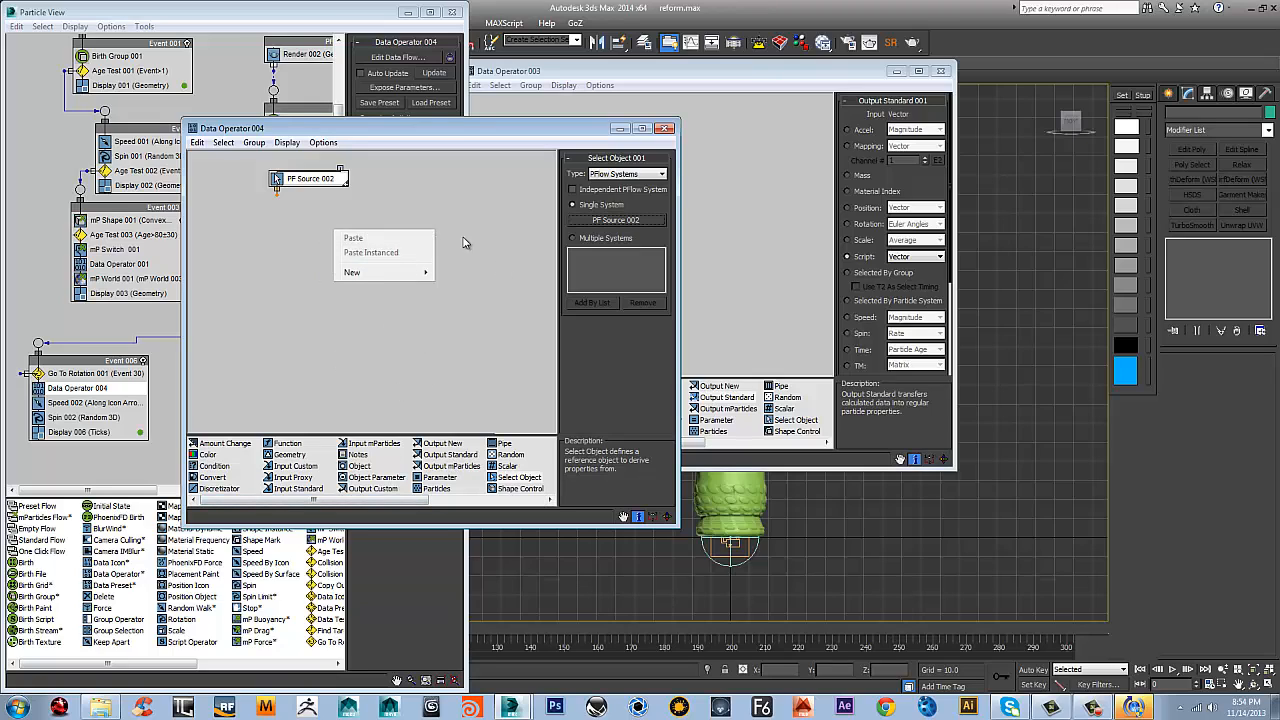
click(355, 489)
drag(295, 466, 235, 272)
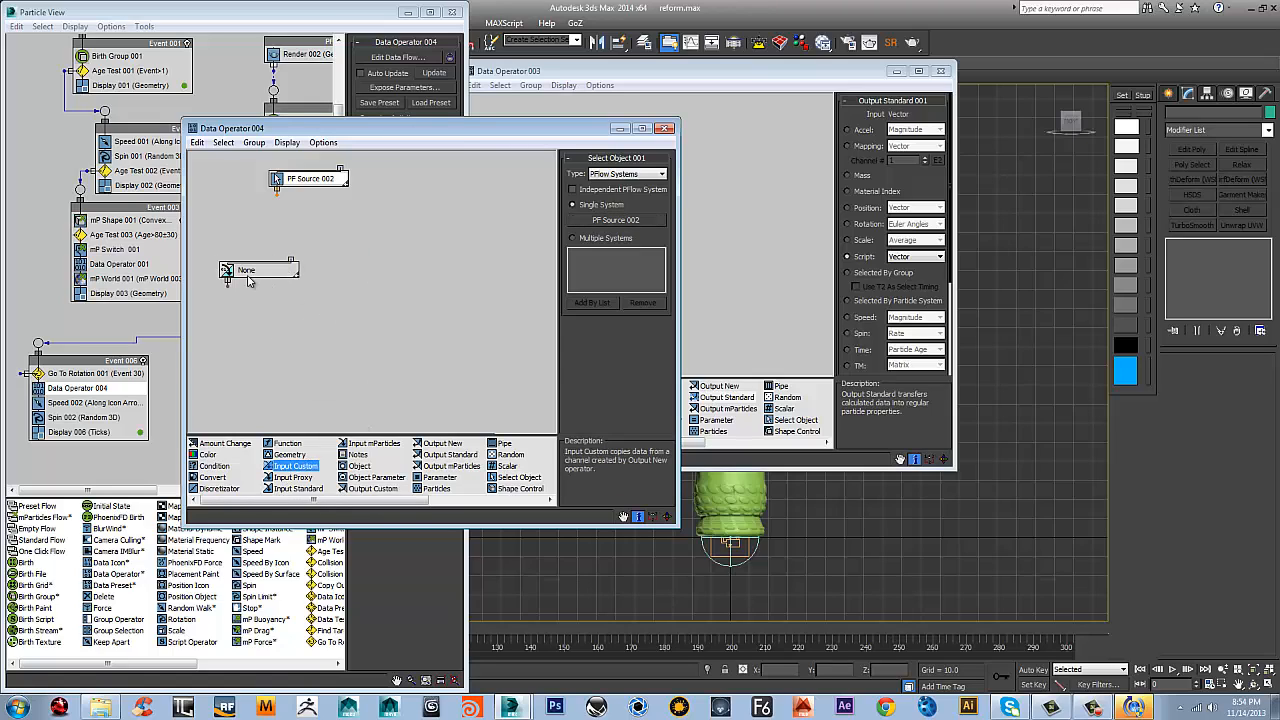
drag(285, 469, 384, 278)
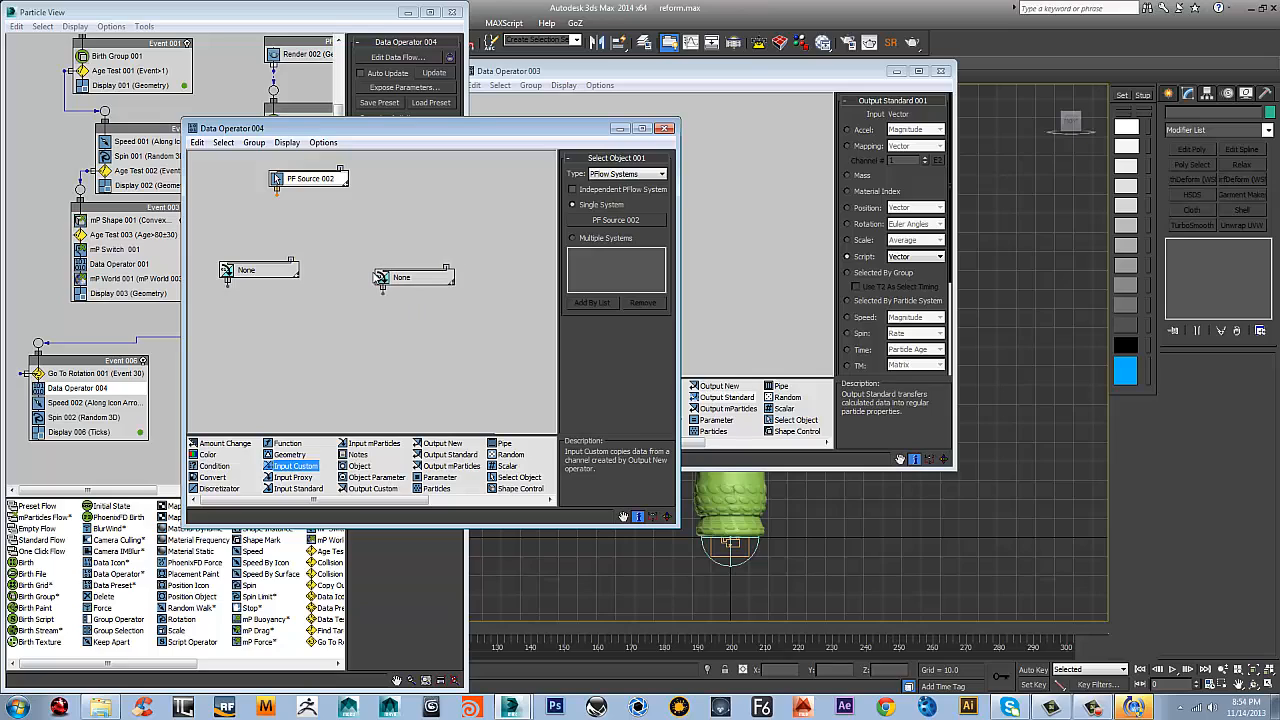
Assign the Transform data channel to the first Input Custom and VectorData to the second
click(261, 271)
click(626, 194)
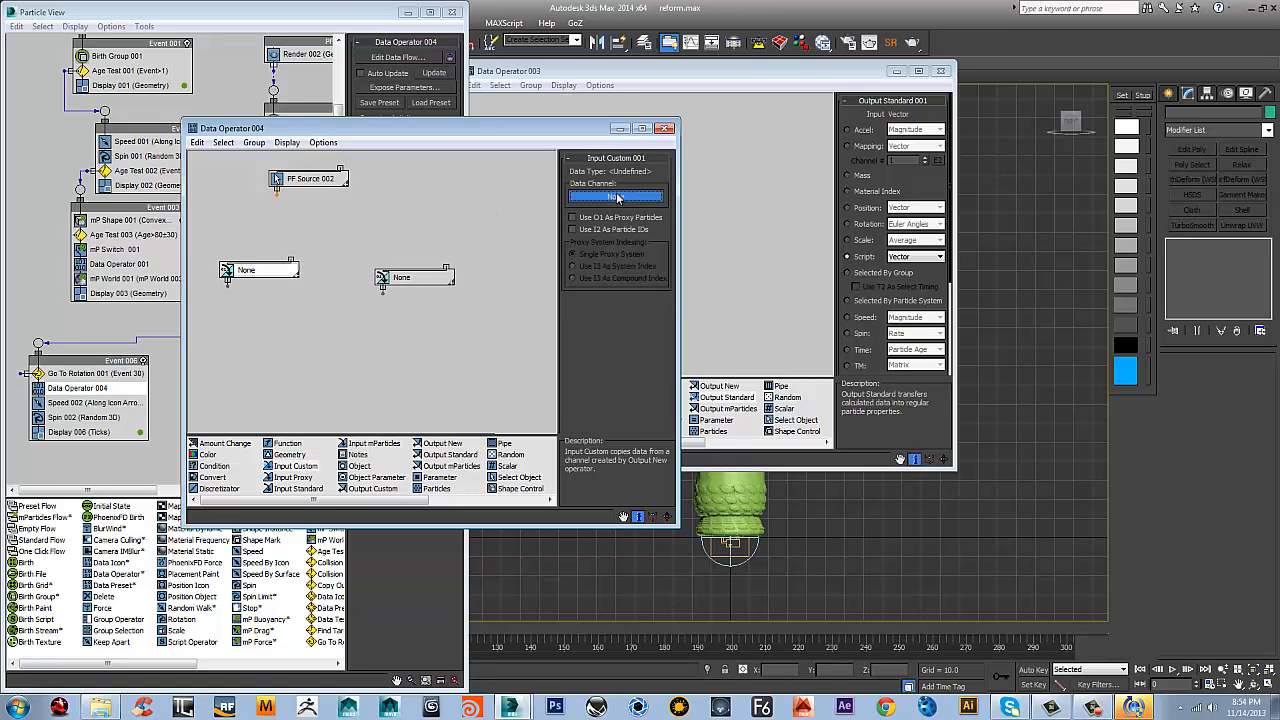
click(639, 257)
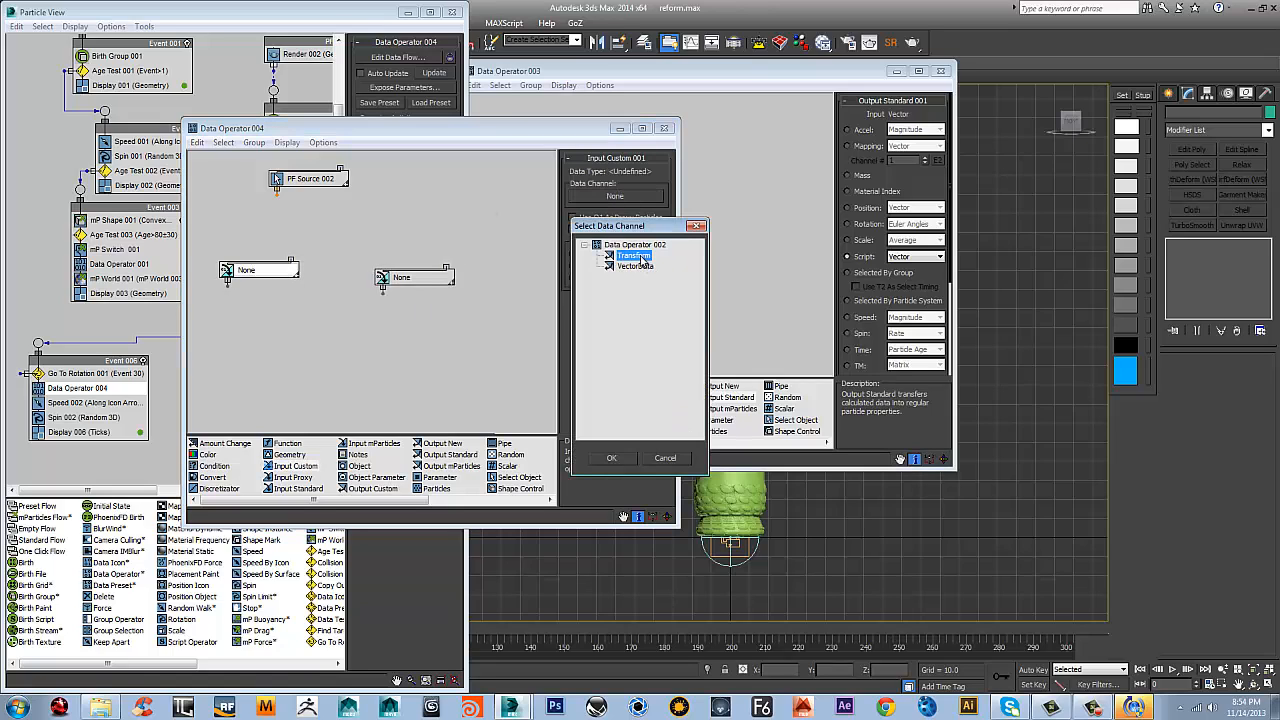
click(612, 458)
click(412, 280)
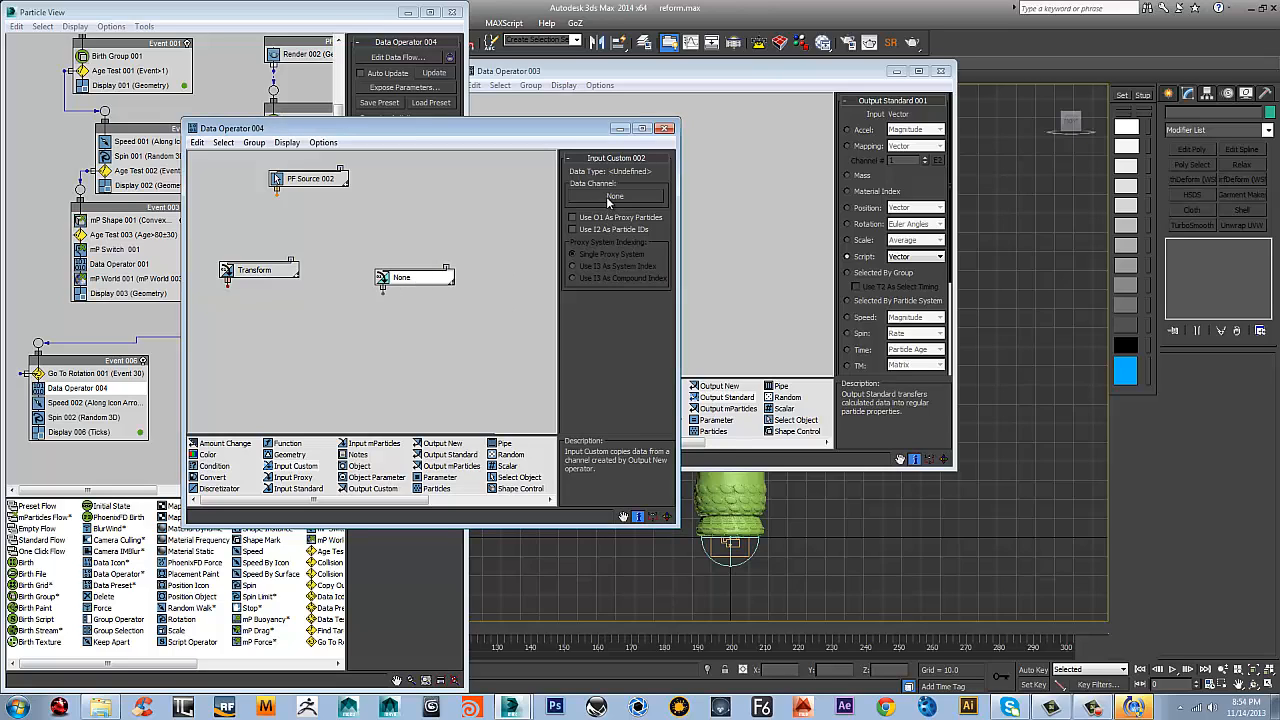
click(612, 196)
click(634, 266)
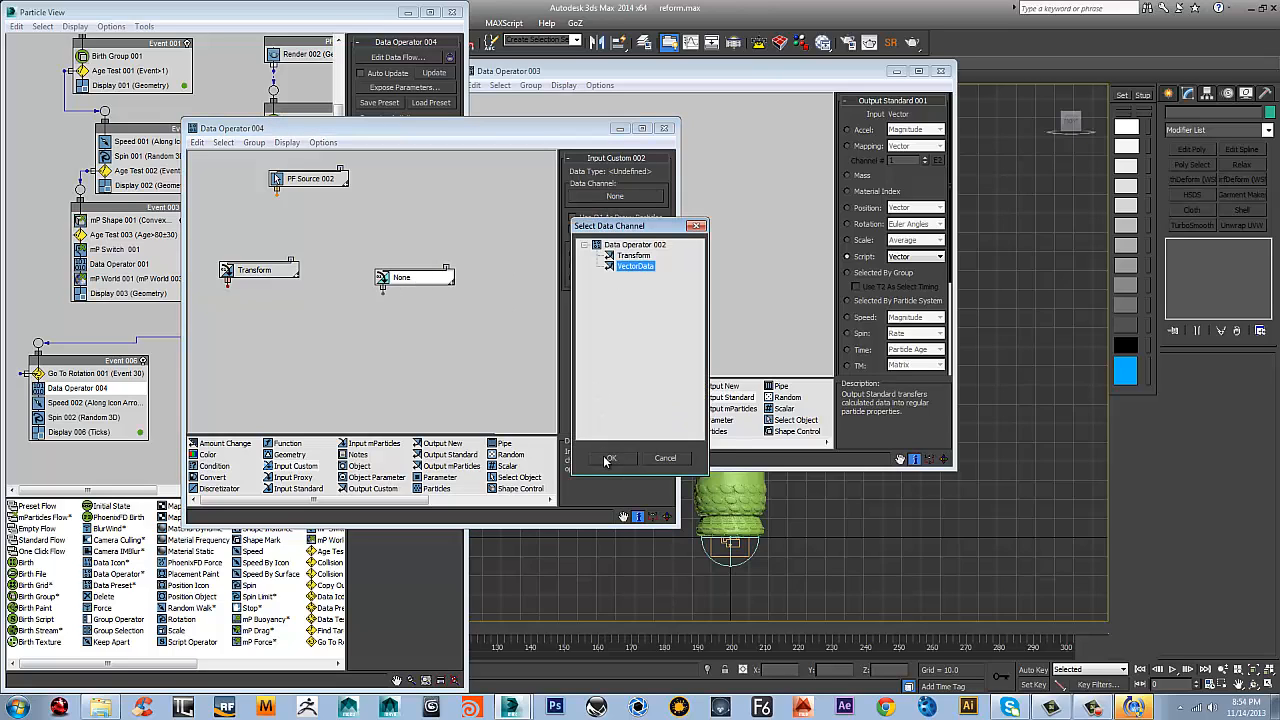
click(610, 458)
Wire PF Source 002's output to the proxy inputs of Transform and VectorData, and tidy the node layout
click(280, 272)
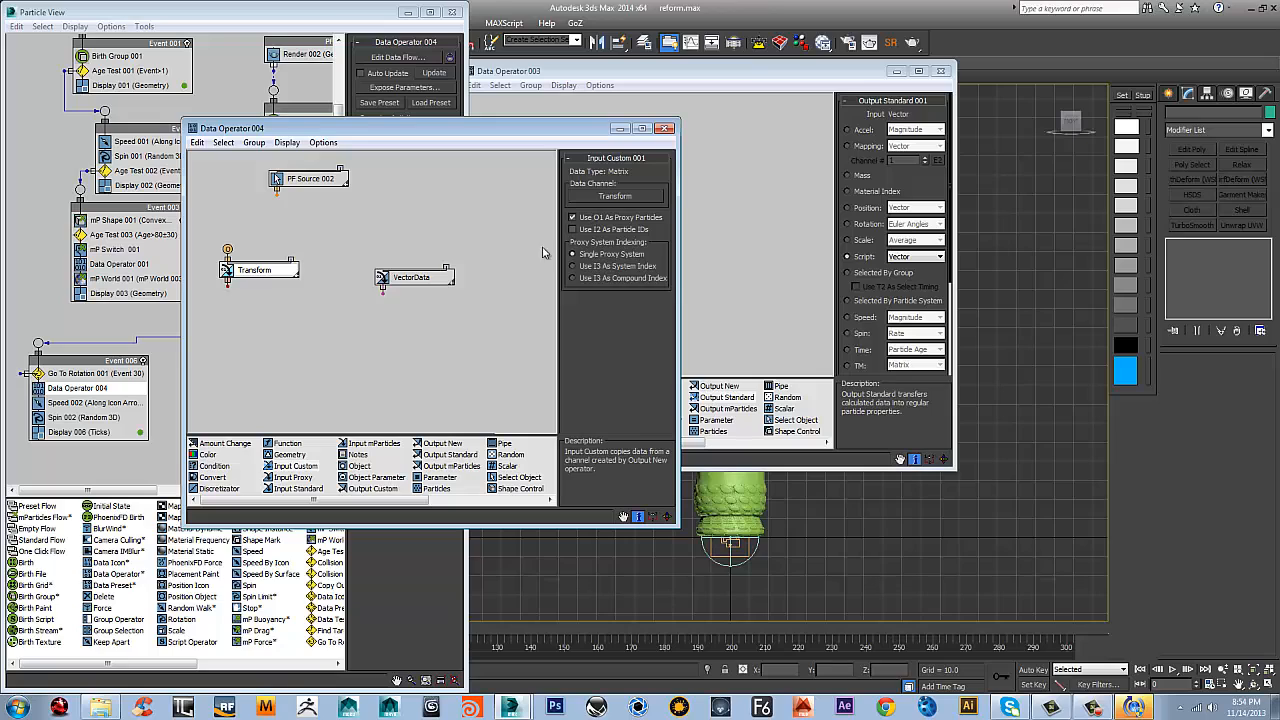
click(410, 277)
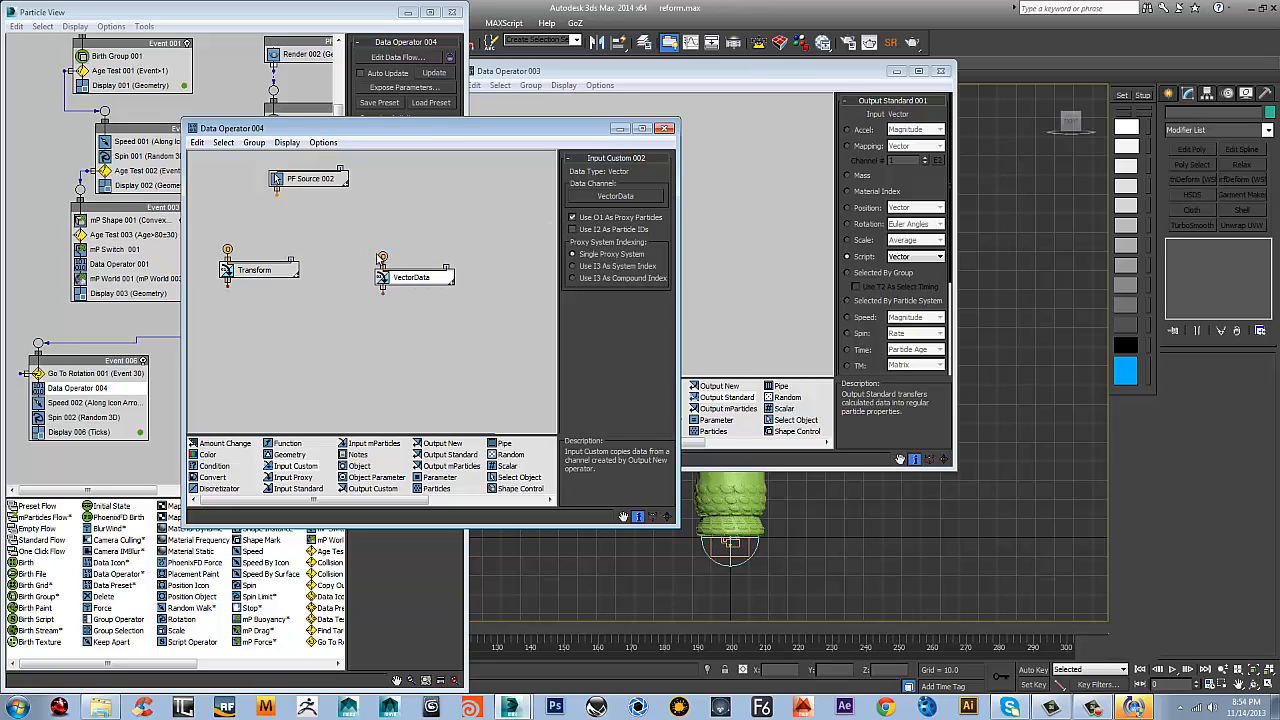
drag(380, 256, 278, 197)
drag(228, 249, 281, 199)
drag(228, 250, 276, 190)
drag(277, 193, 277, 194)
drag(408, 283, 398, 265)
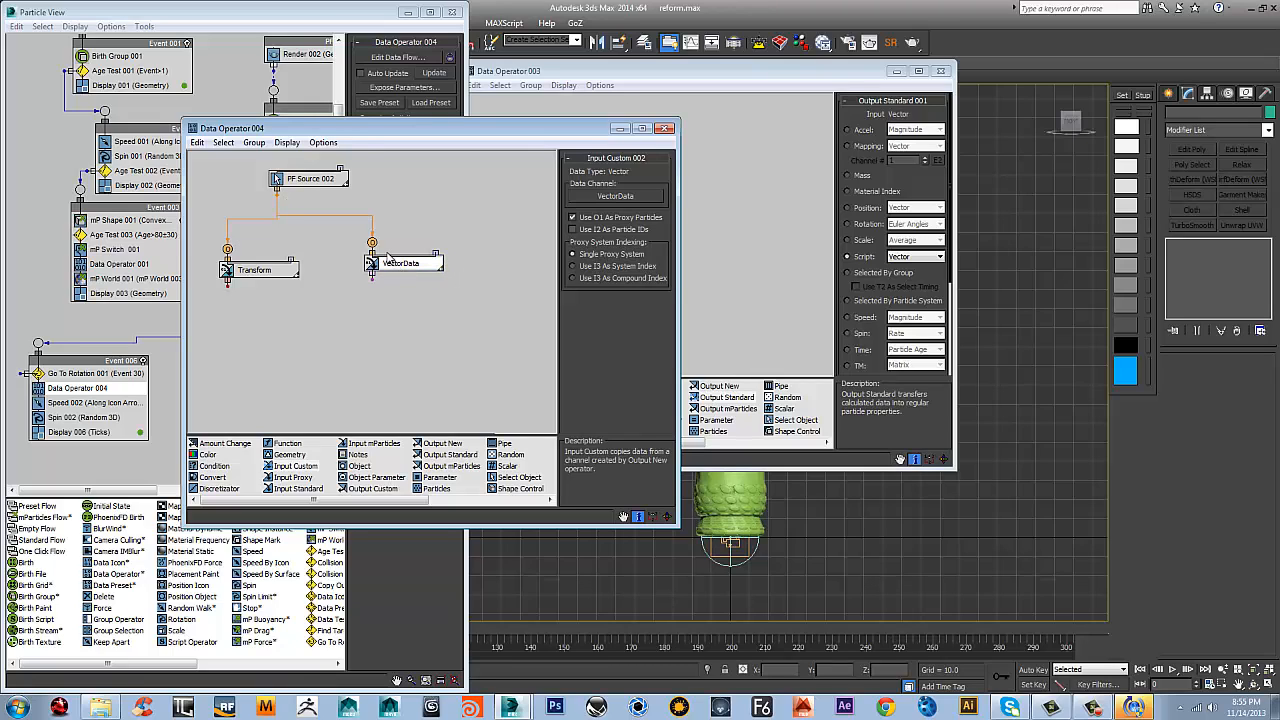
drag(266, 276, 282, 265)
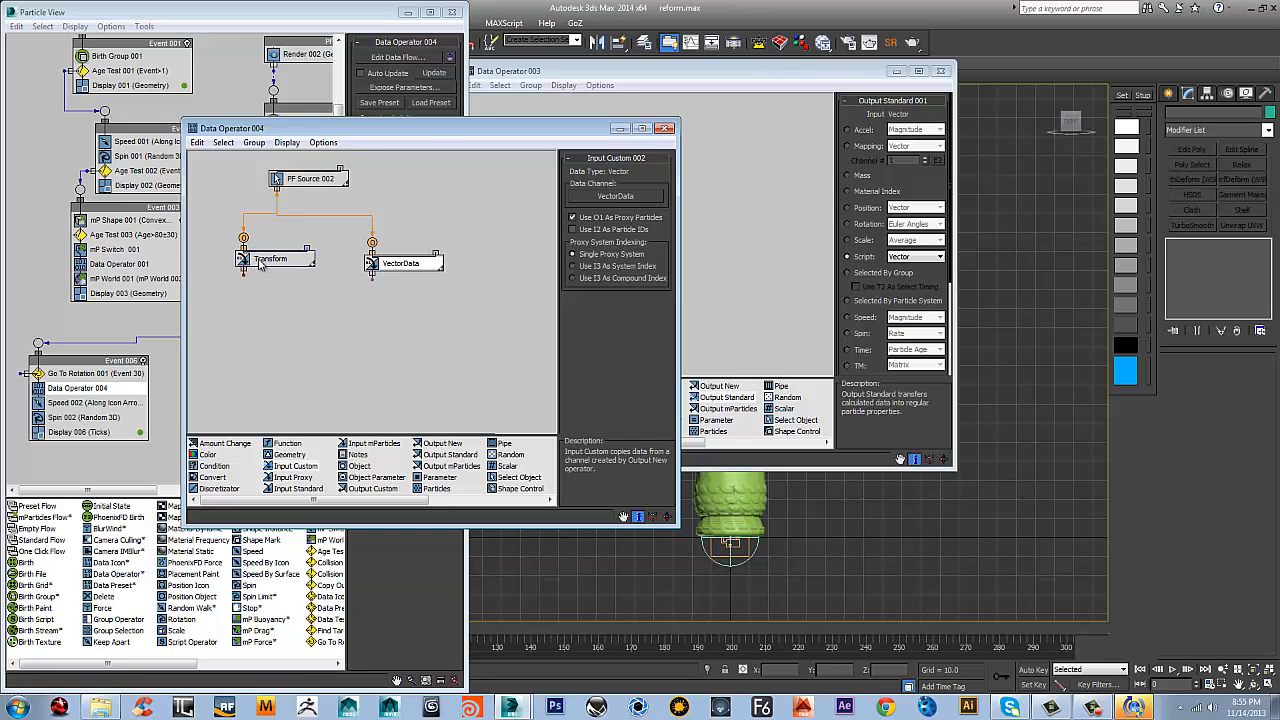
mouse_move(298, 320)
middle_down()
mouse_move(308, 300)
mouse_move(310, 324)
middle_up()
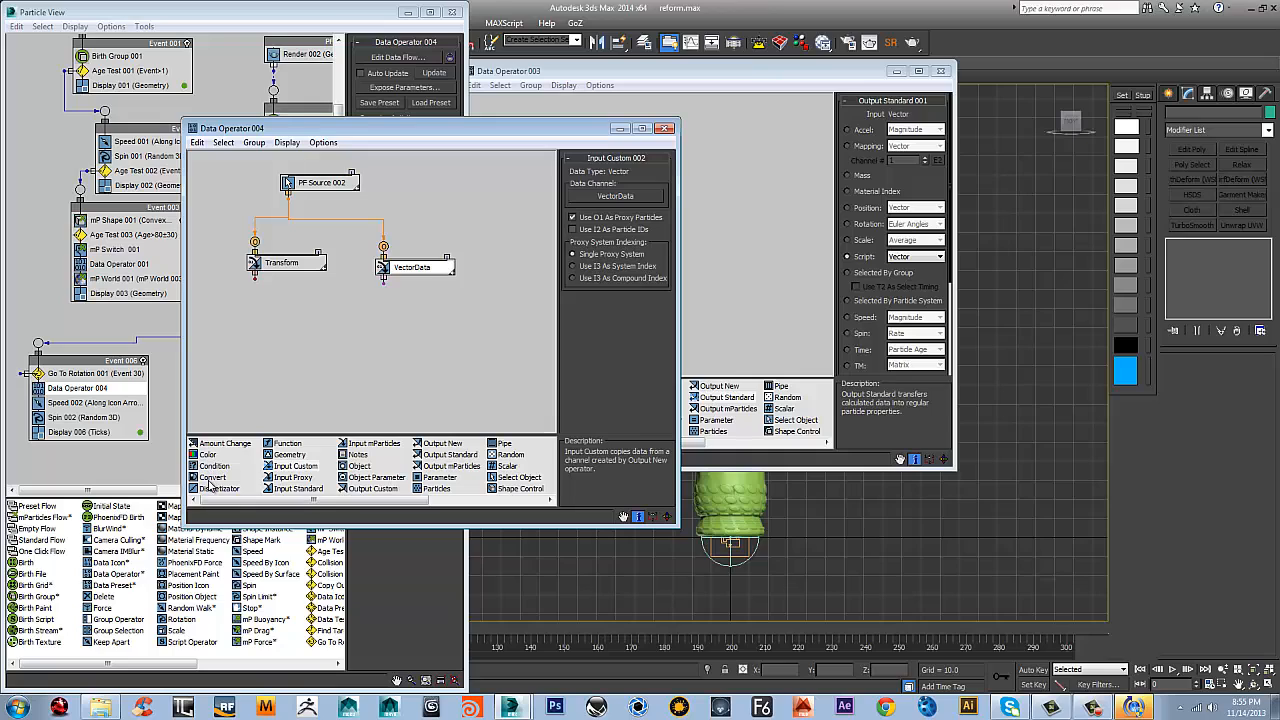
Add a Convert operator set to Matrix --> Quaternion and wire Transform's output into it
drag(208, 478, 254, 334)
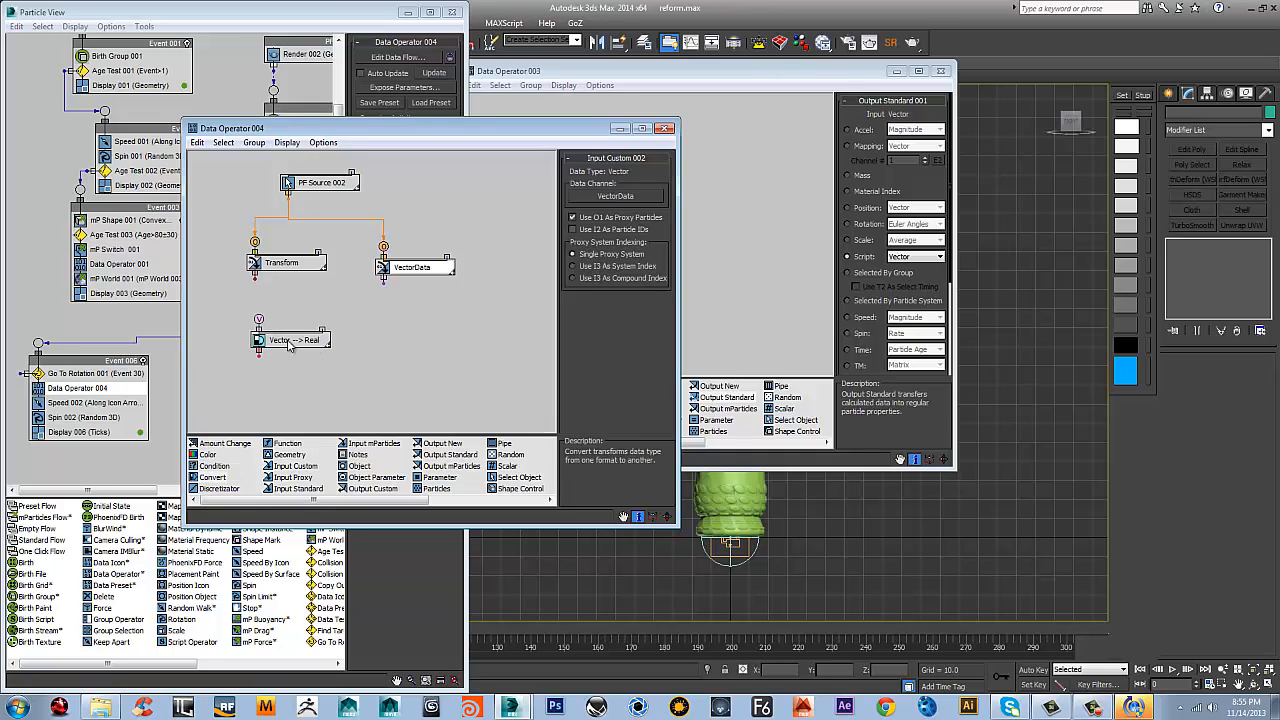
drag(255, 277, 270, 320)
click(300, 345)
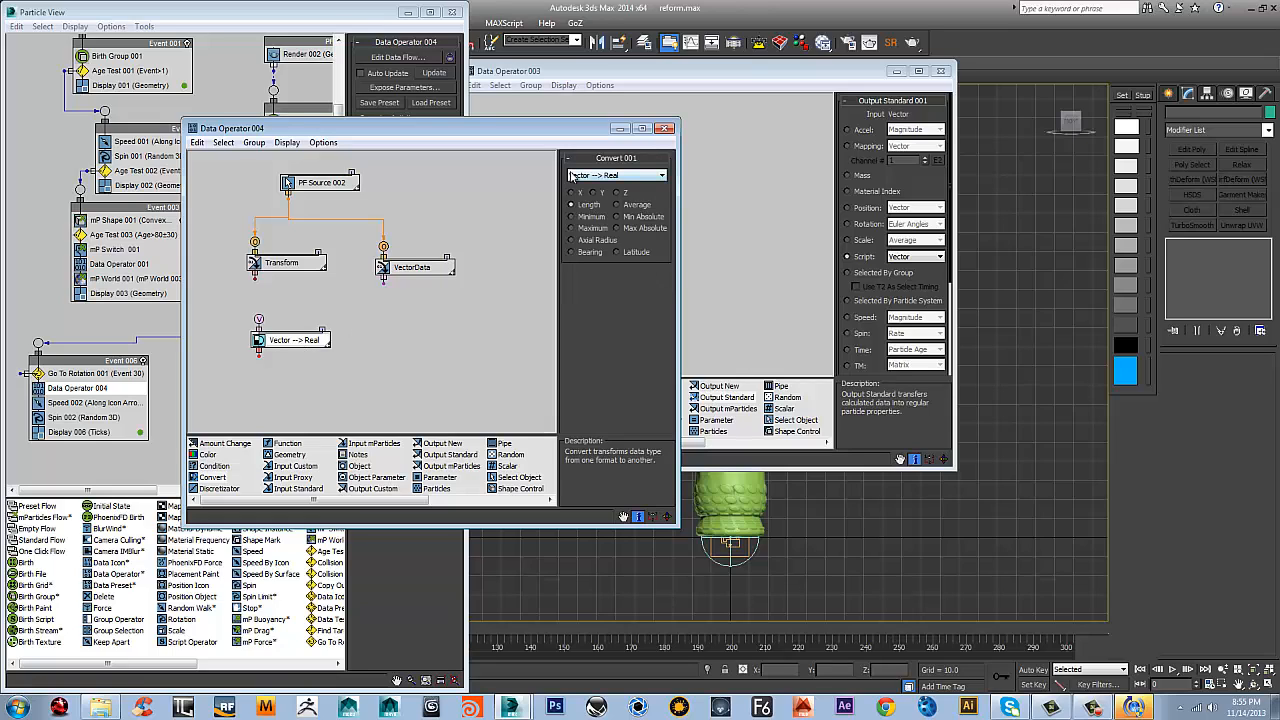
click(643, 176)
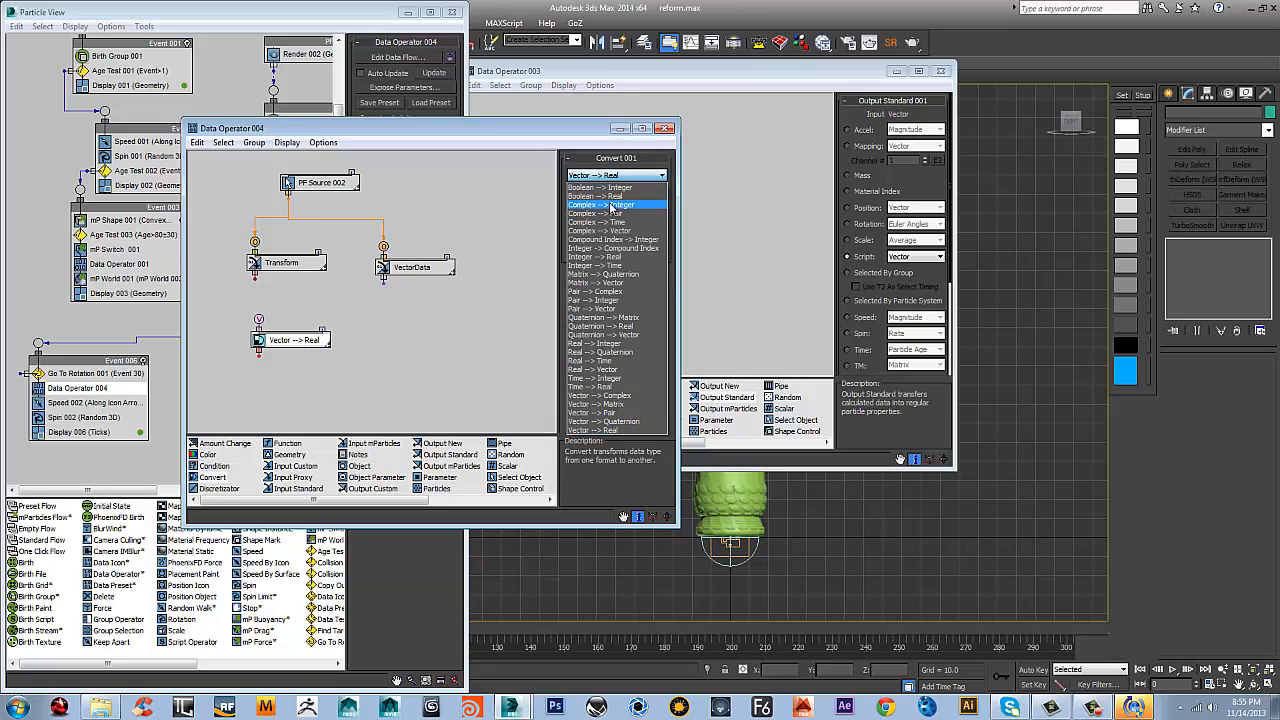
click(603, 274)
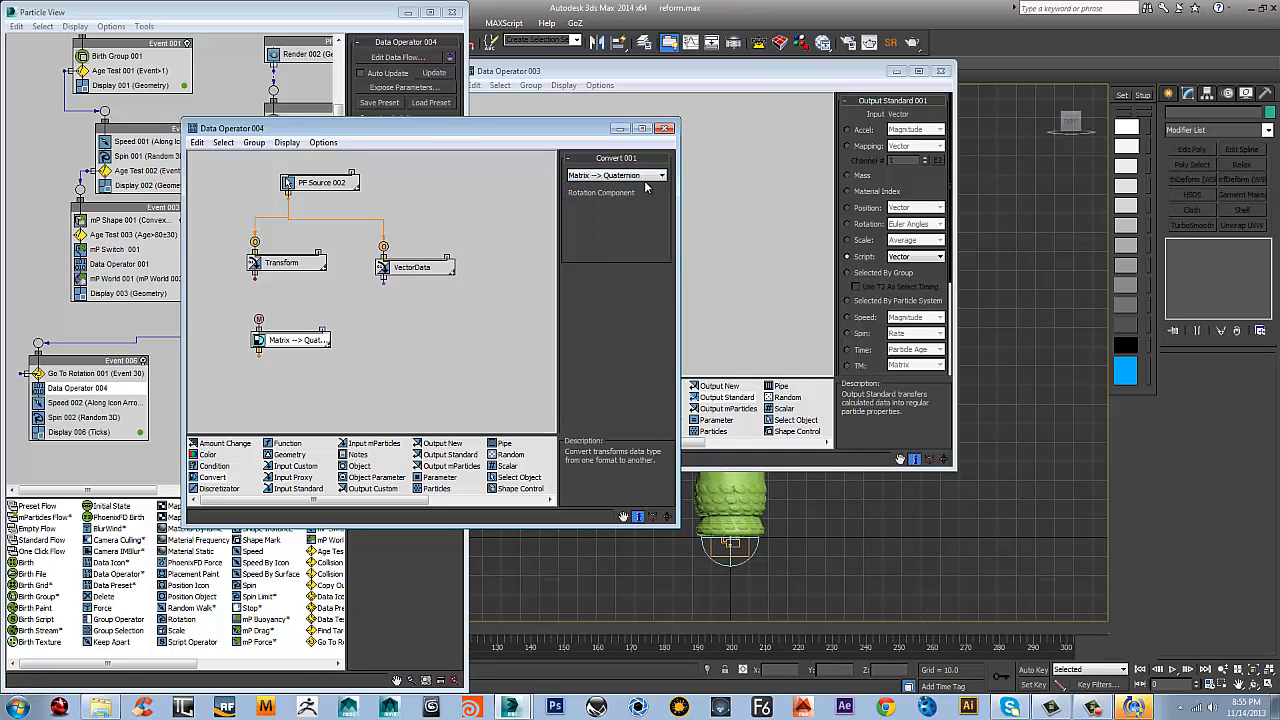
drag(255, 275, 304, 314)
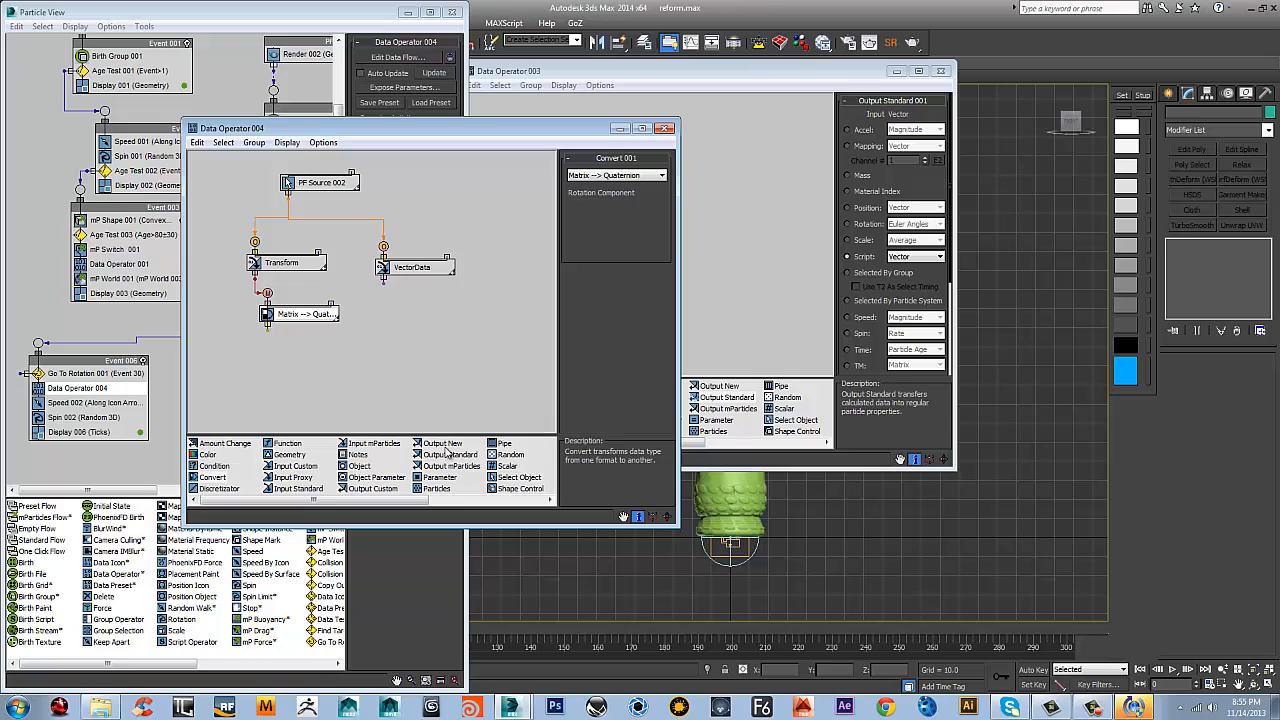
Add an Output Standard operator set to Rotation: Quaternion and wire the matrix-to-quaternion converter's output into it
drag(450, 455, 261, 388)
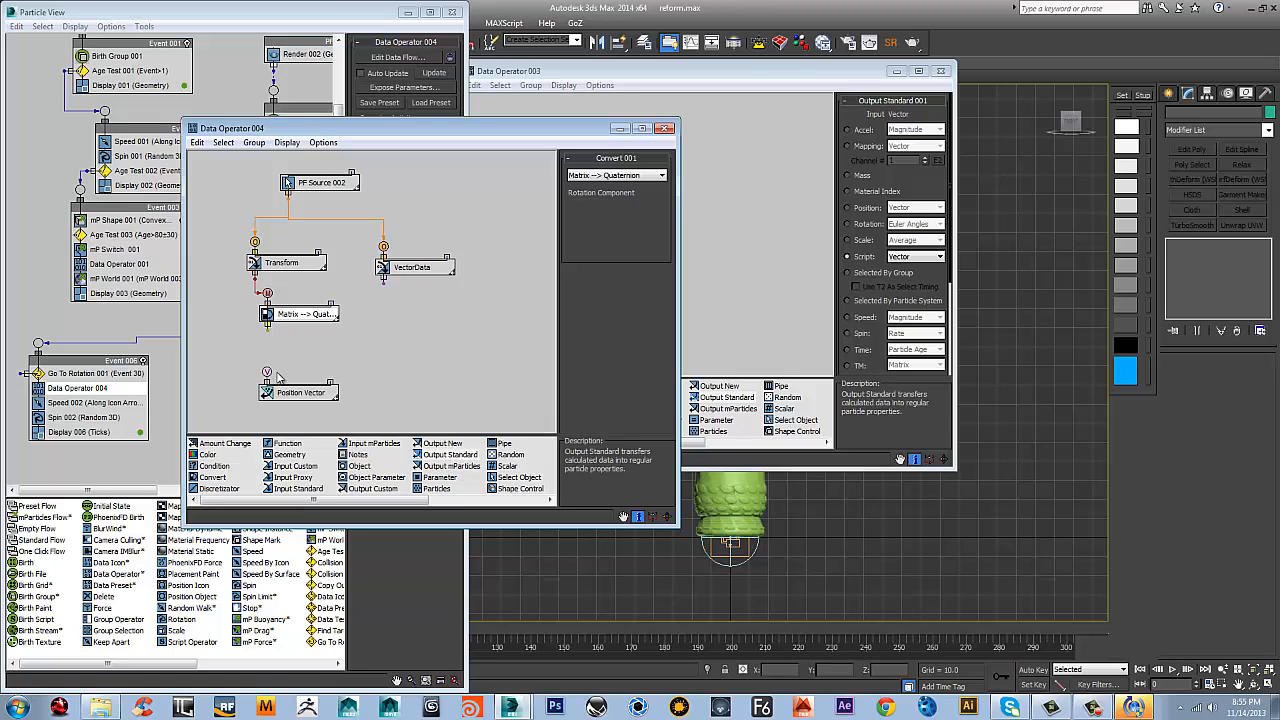
click(295, 394)
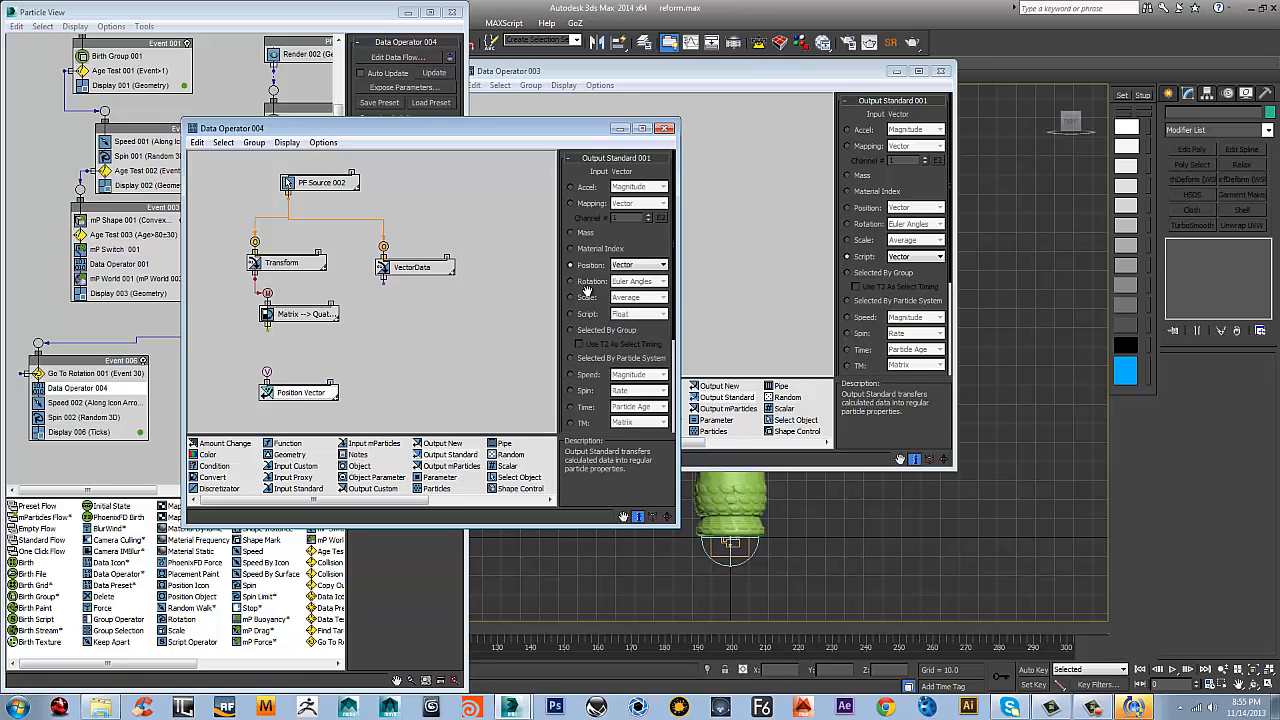
click(571, 277)
click(650, 276)
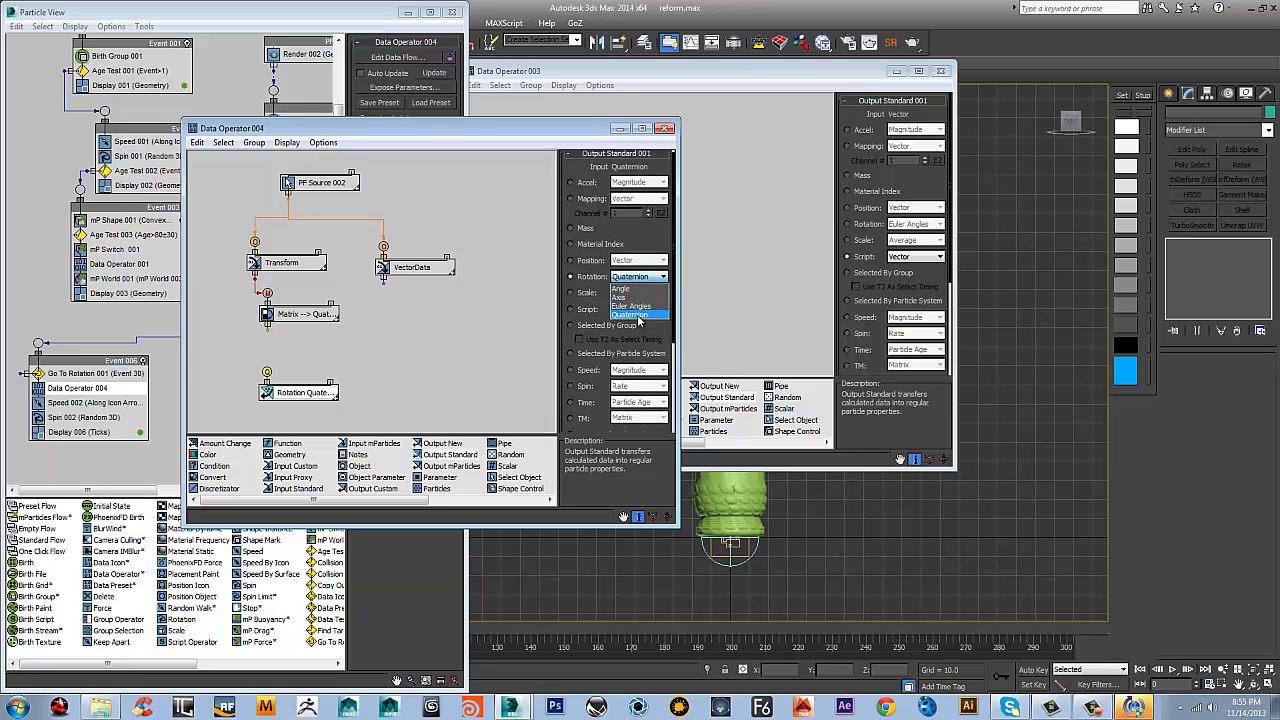
click(639, 316)
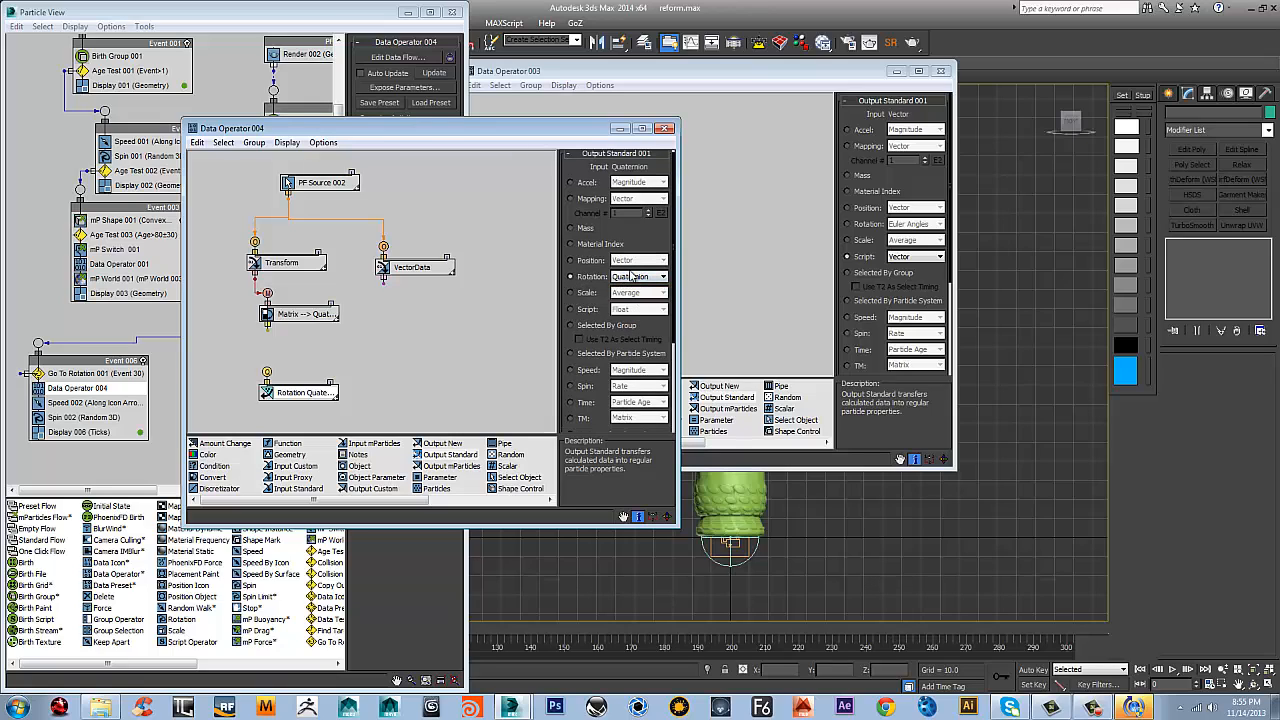
click(570, 277)
drag(267, 329, 267, 373)
drag(412, 268, 413, 260)
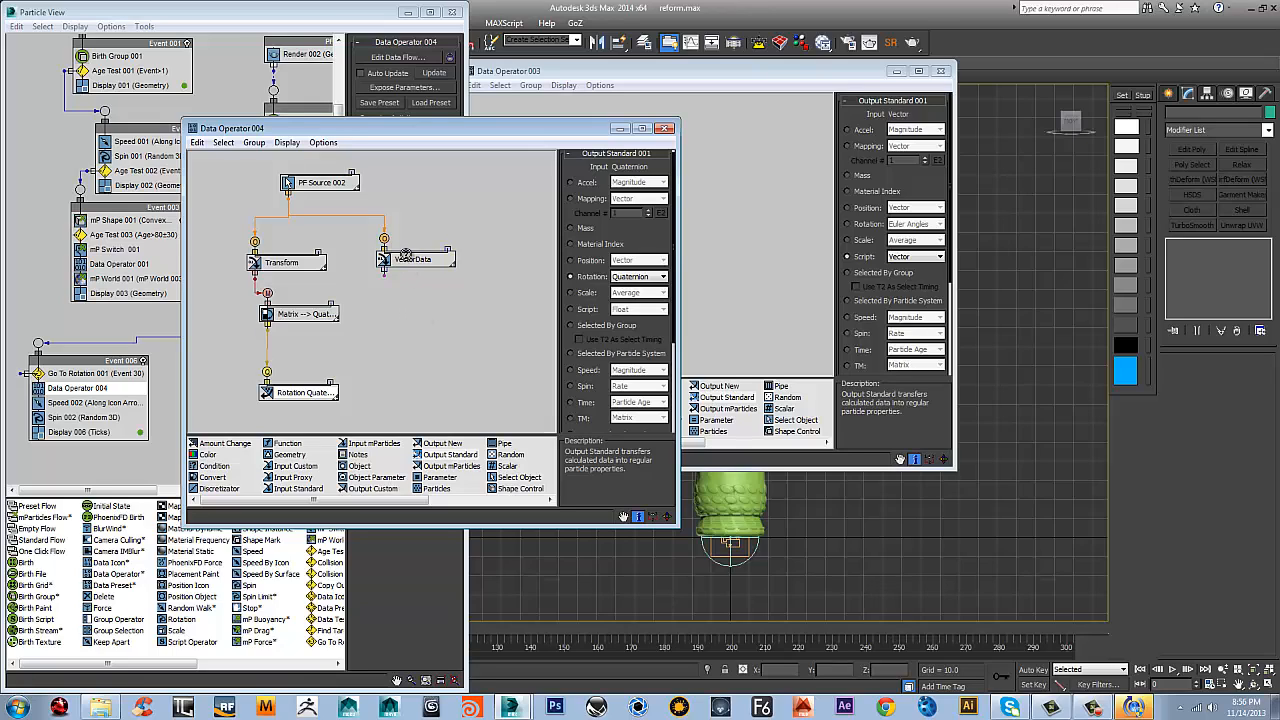
Add an Output Standard operator set to Position: Vector, wire VectorData's output into it, and close the Data Operator 004 editor
click(405, 262)
click(407, 262)
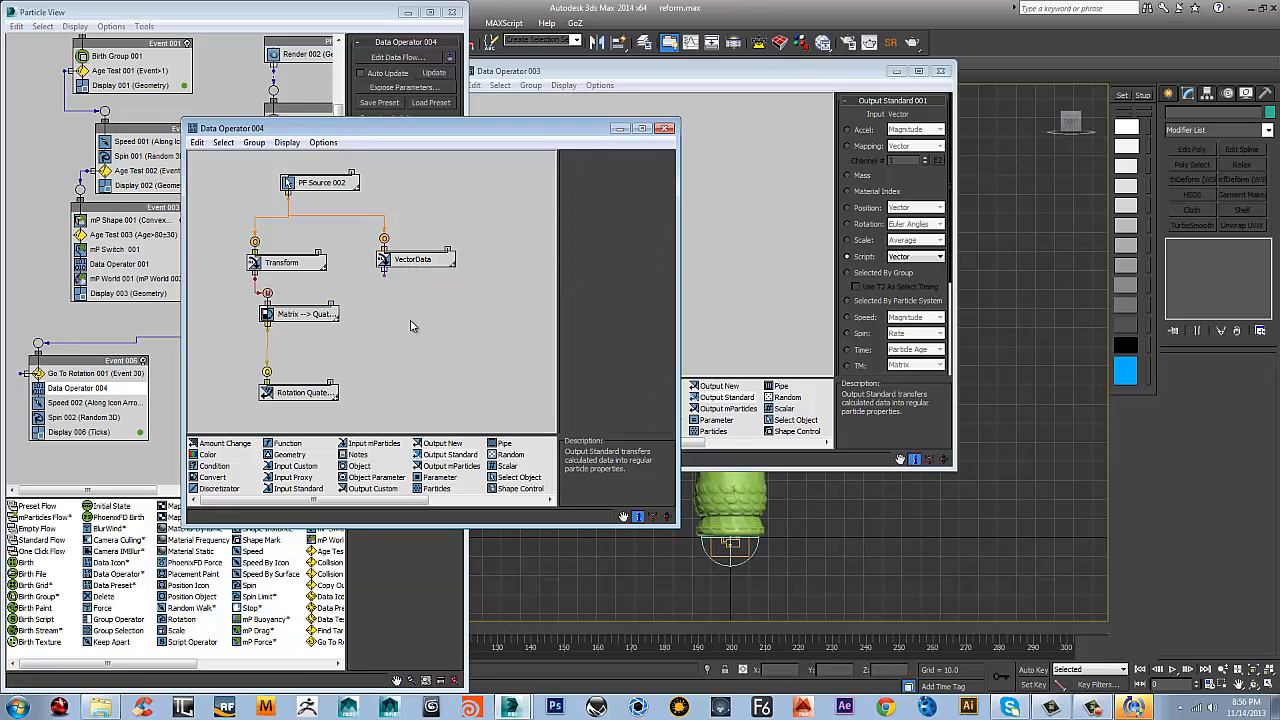
right_click(412, 309)
mouse_move(466, 350)
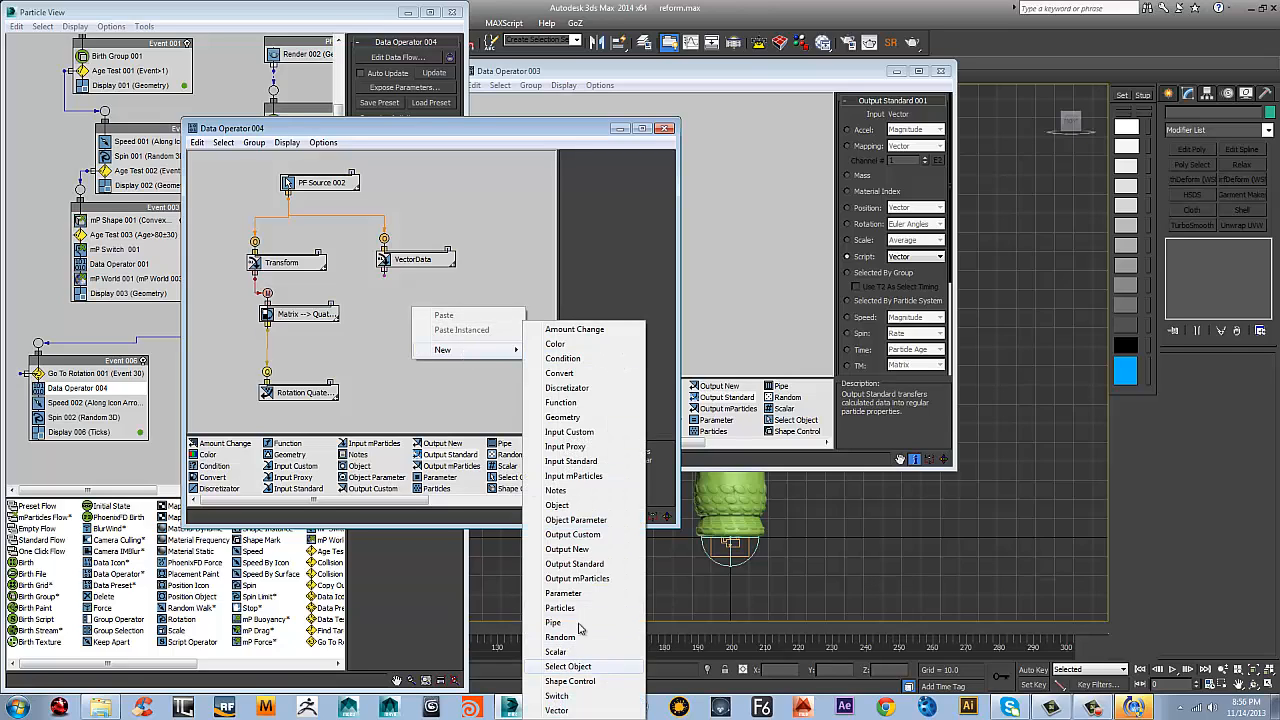
click(382, 400)
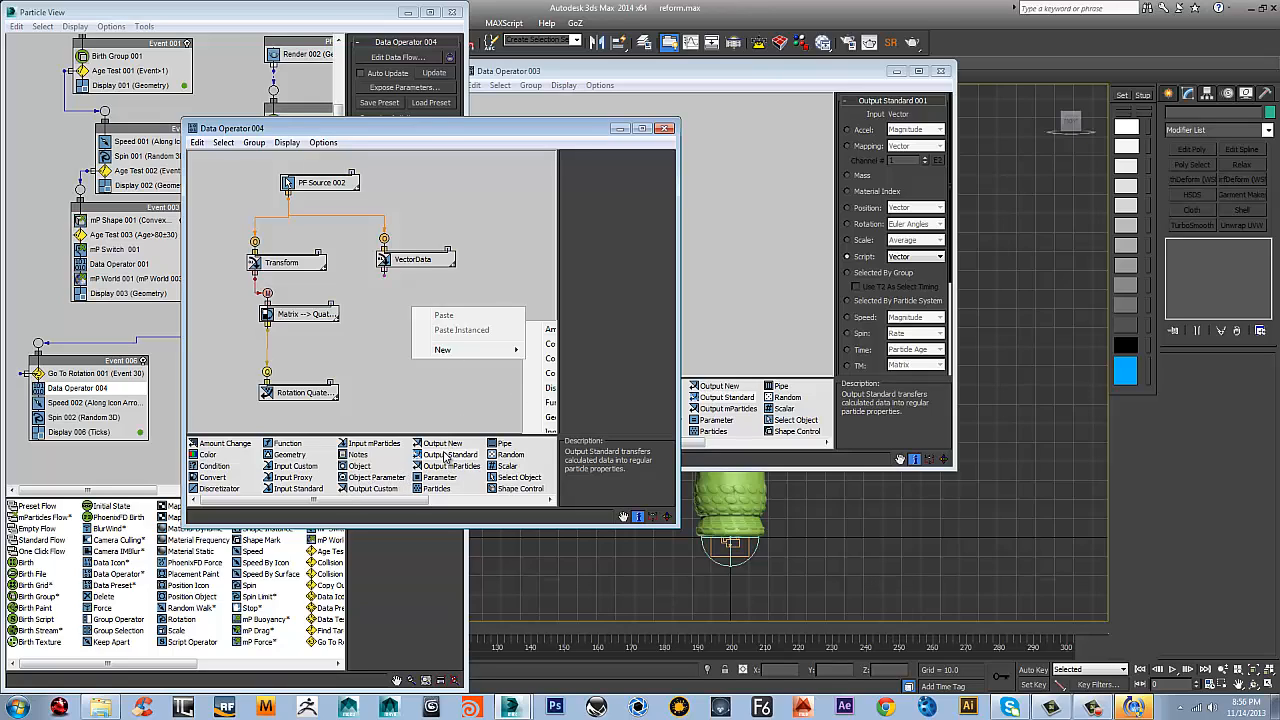
drag(434, 455, 412, 325)
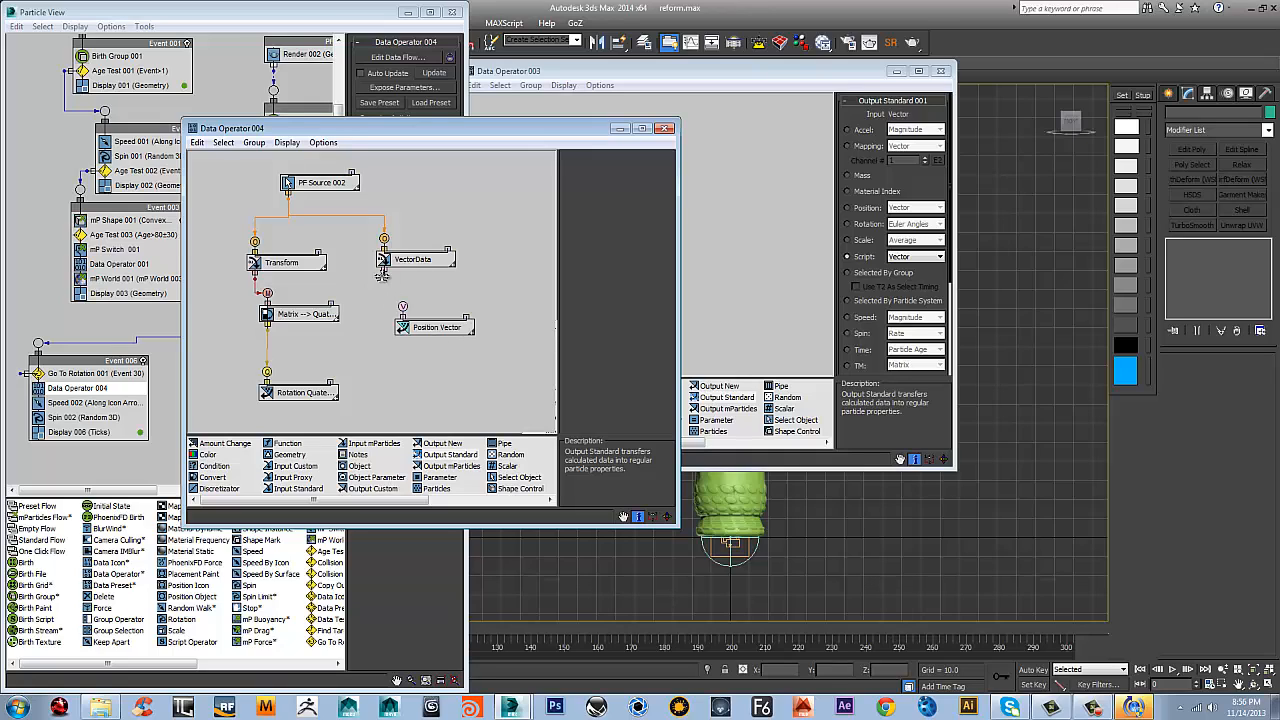
drag(404, 305, 411, 343)
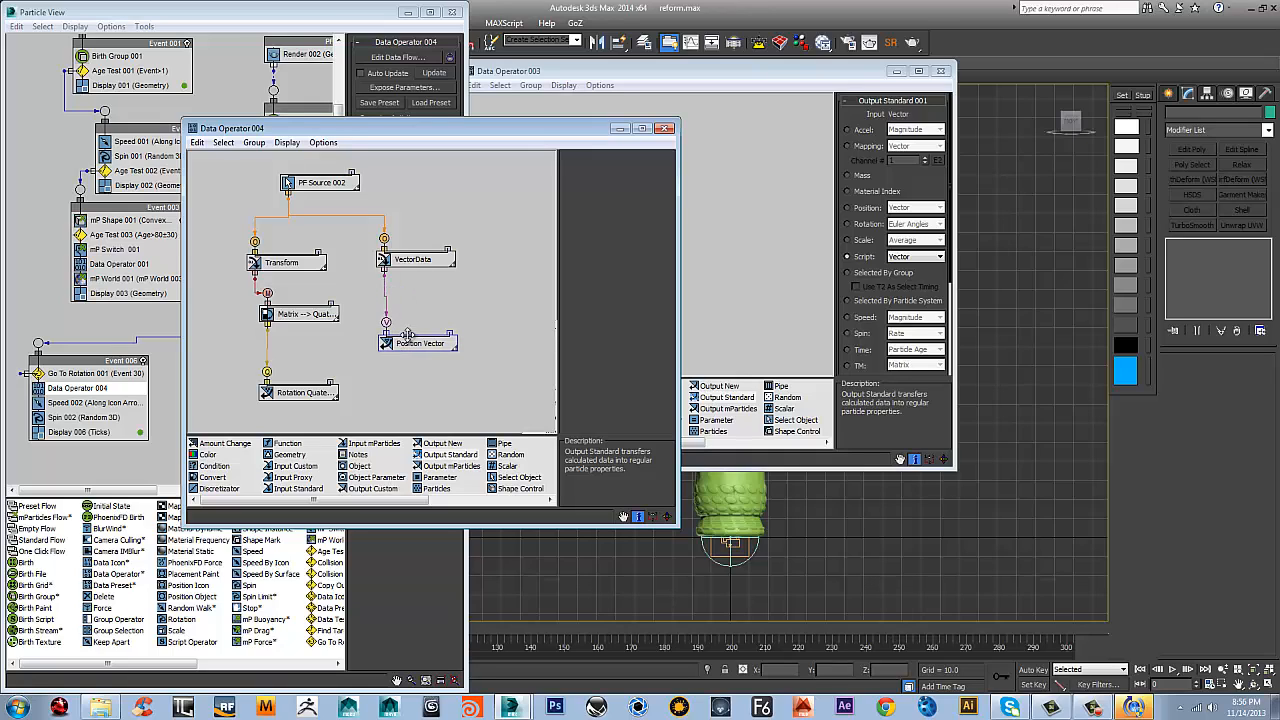
click(667, 130)
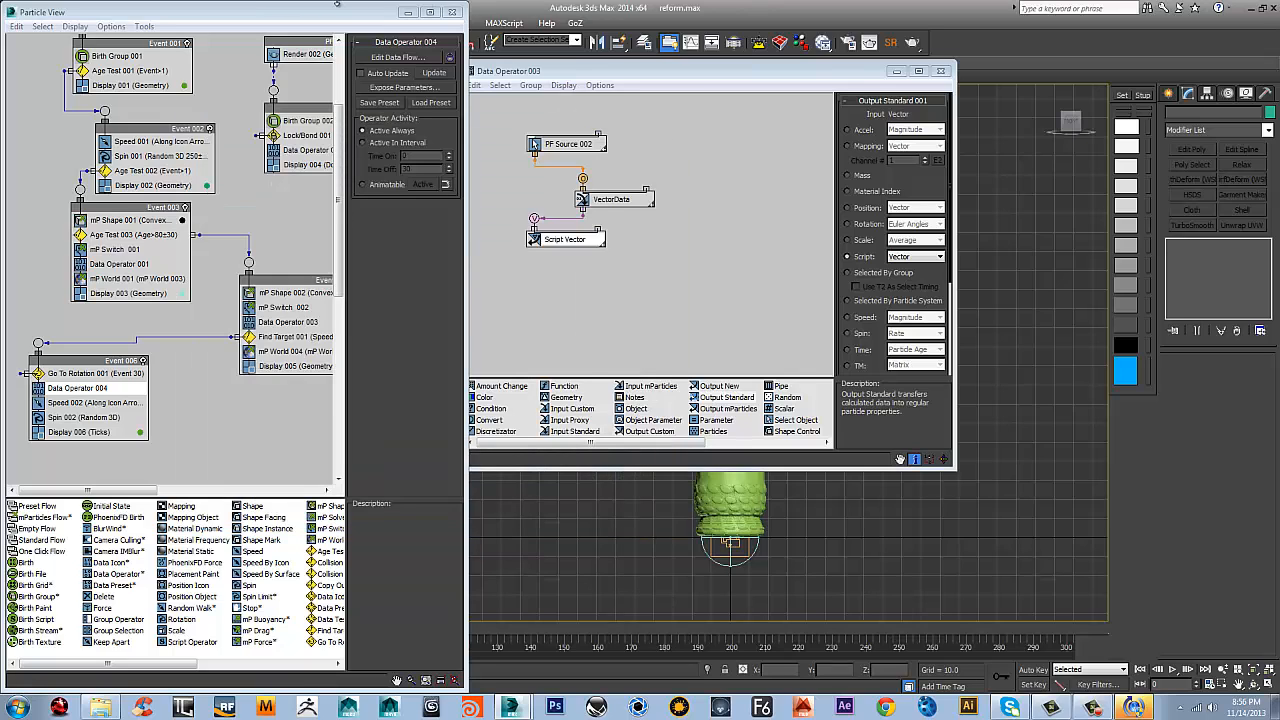
Hide the Data Operator 003 editor and select PF Source 001 in the particle diagram
drag(337, 5, 236, 106)
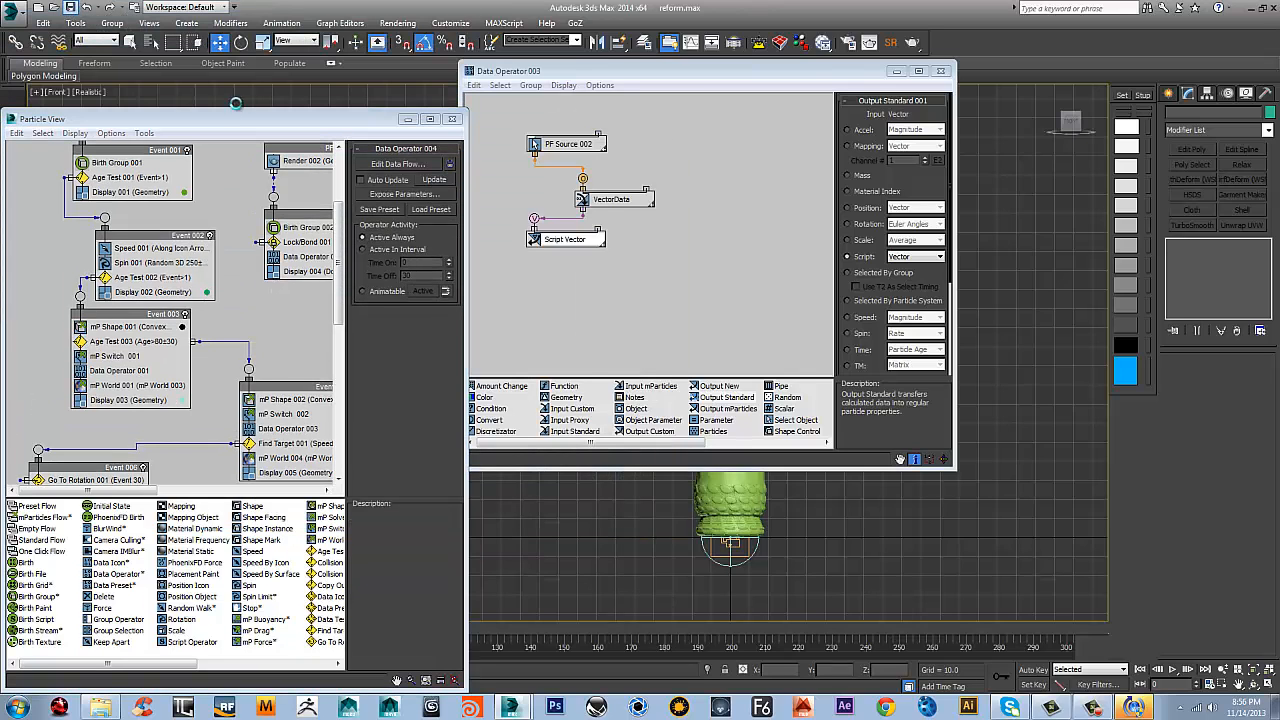
drag(240, 113, 247, 40)
mouse_move(214, 199)
middle_down()
mouse_move(116, 205)
mouse_move(205, 184)
middle_up()
click(894, 73)
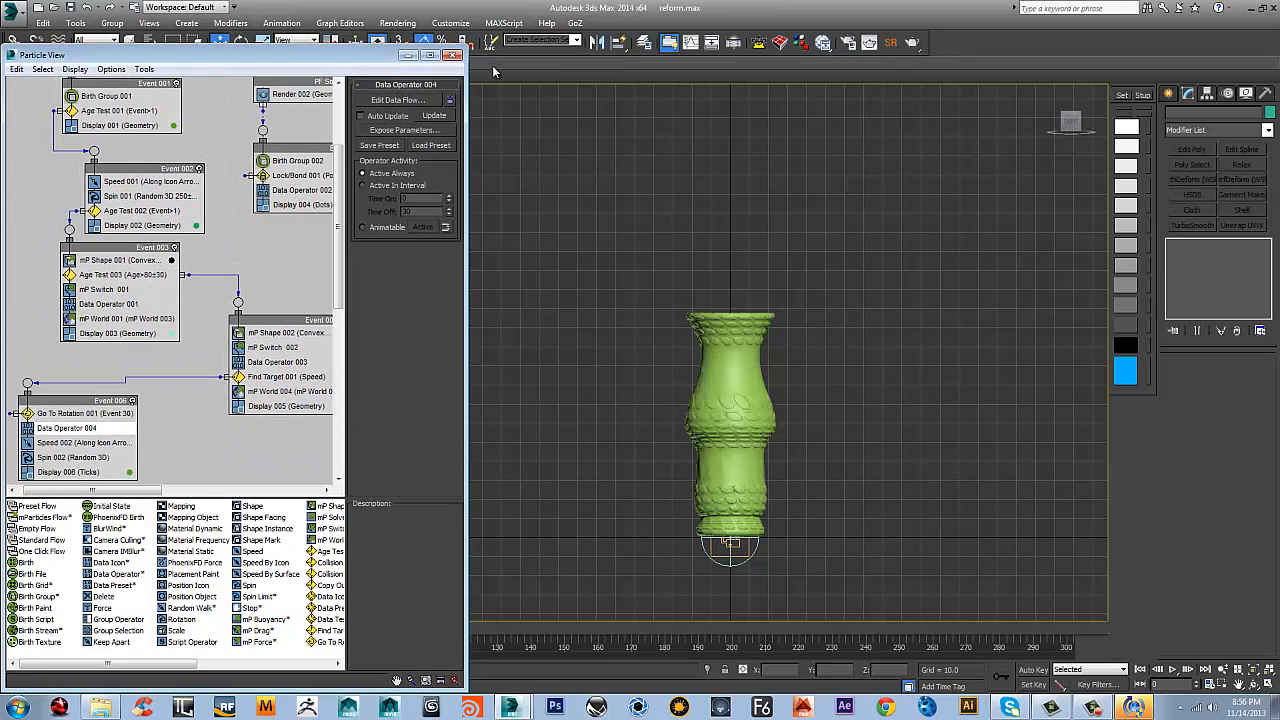
middle_drag(234, 122, 246, 260)
click(163, 168)
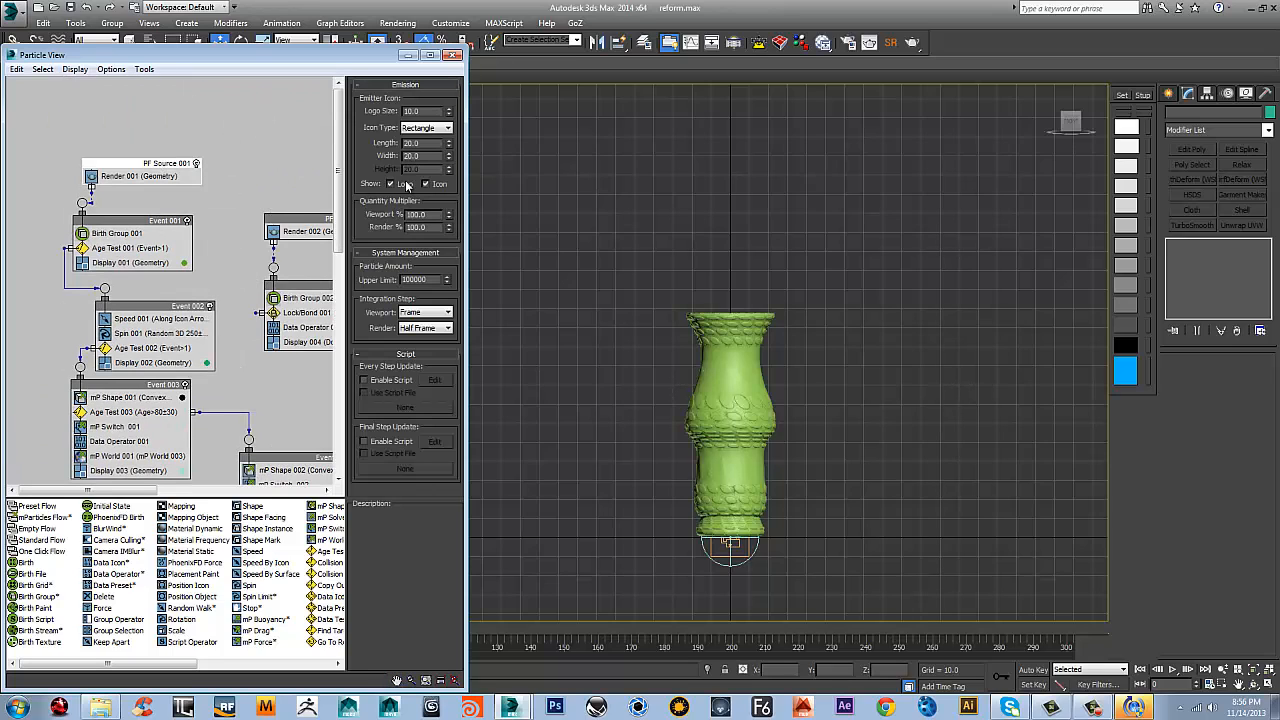
Play the shatter simulation in the unobstructed viewport, stop it and return to frame 0
click(410, 57)
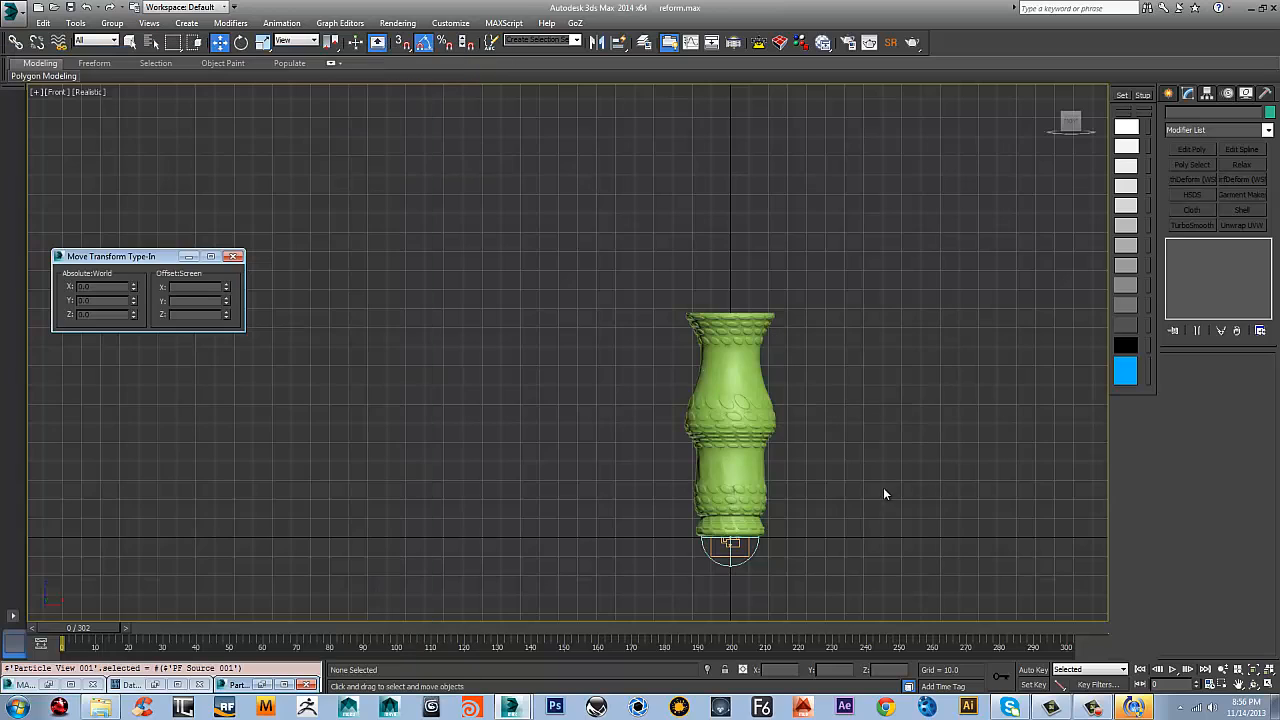
click(1172, 669)
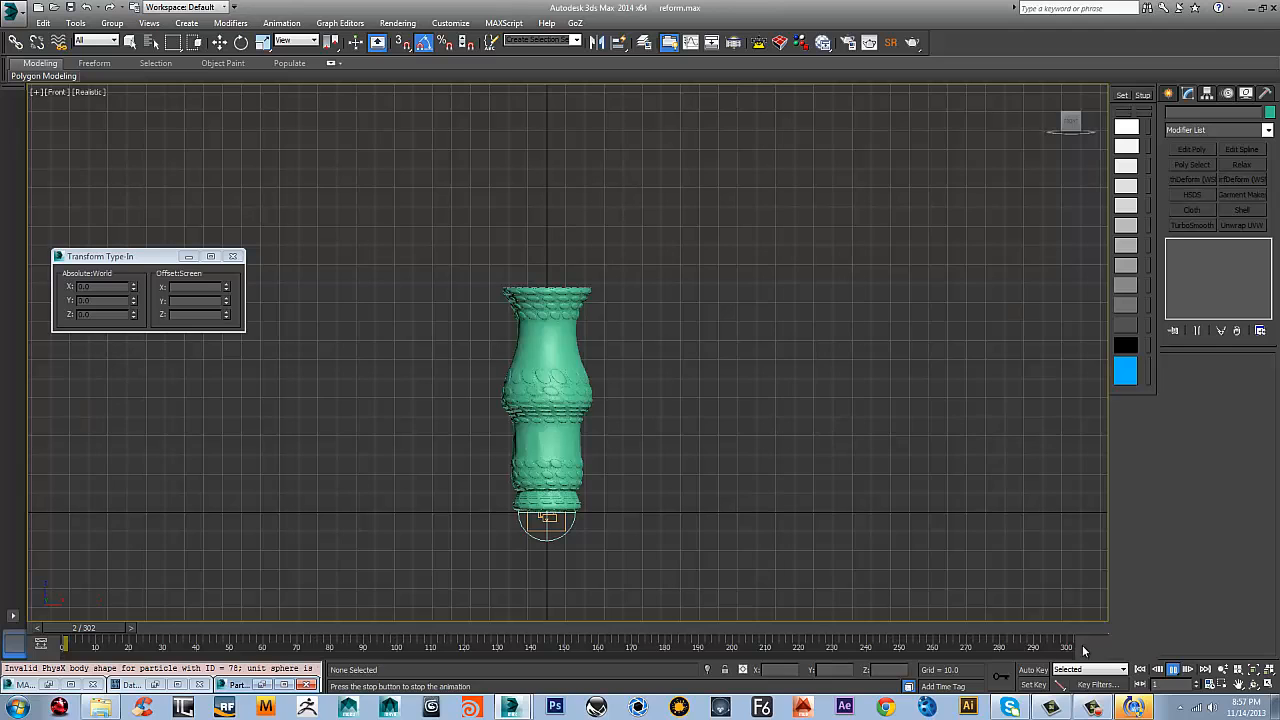
click(1178, 670)
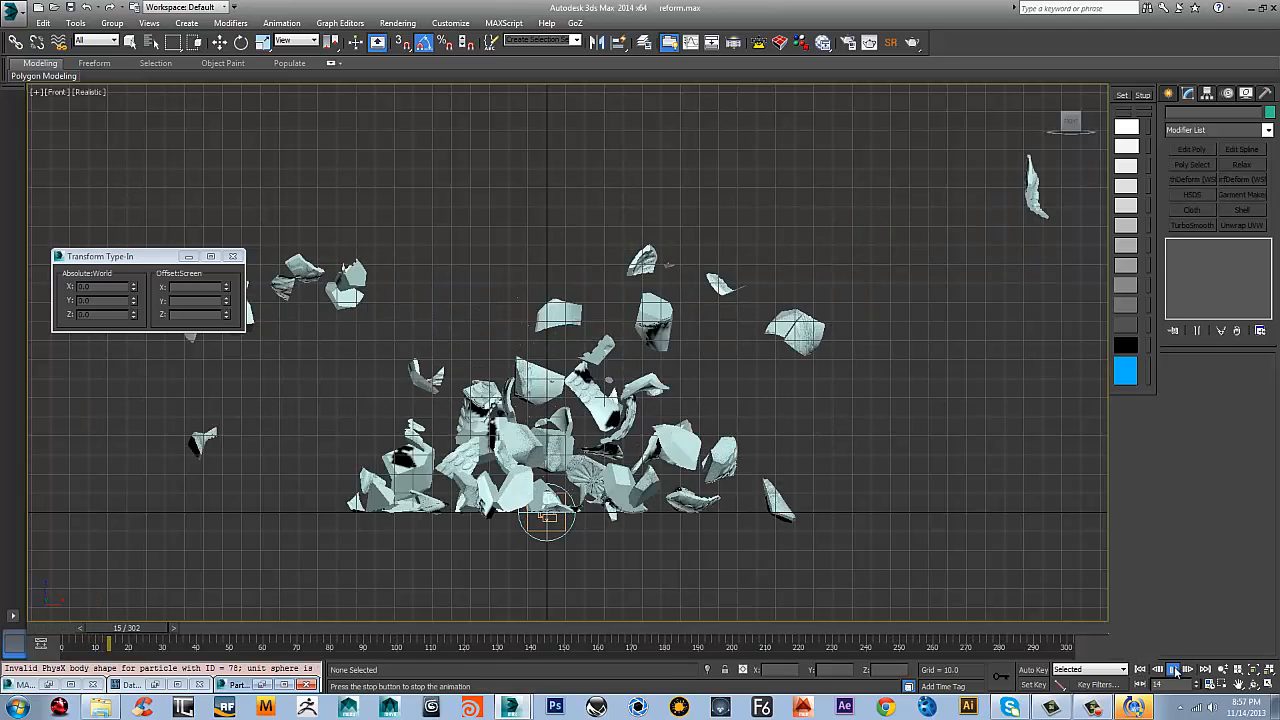
click(1140, 669)
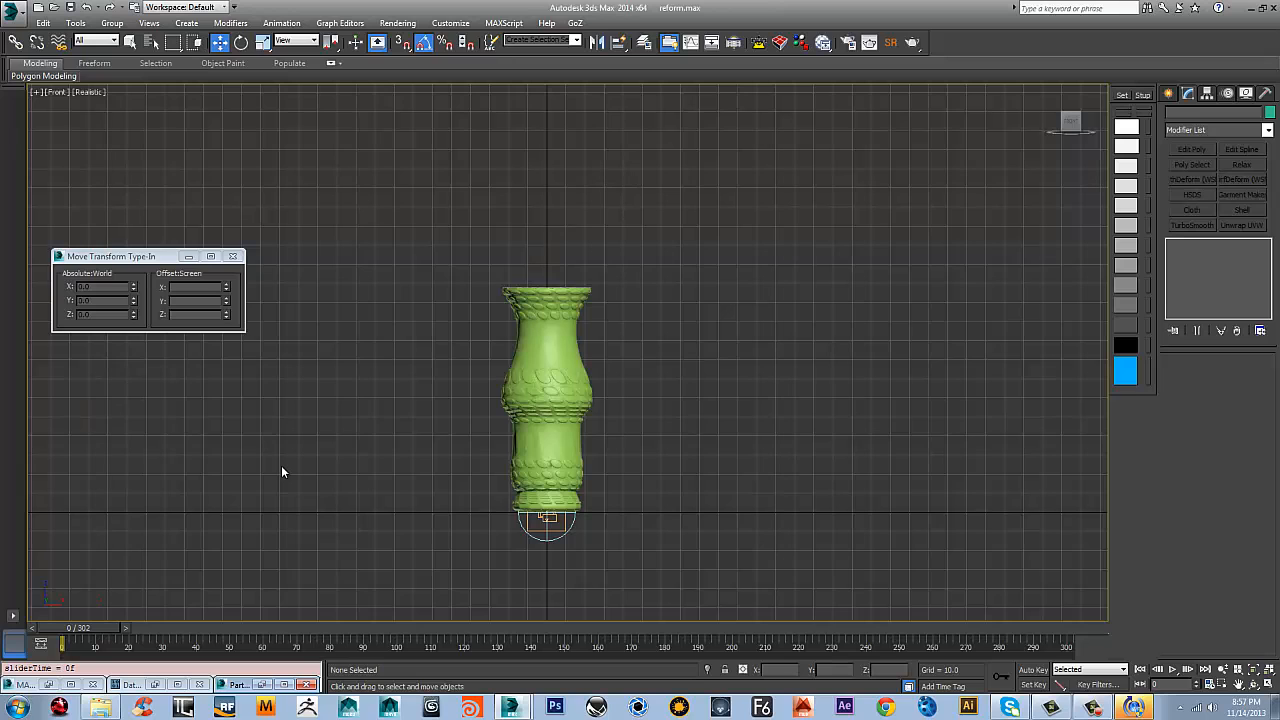
Set Age Test 003 in Event 003 to test event age with a test value of 50
key(6)
middle_drag(183, 316, 207, 214)
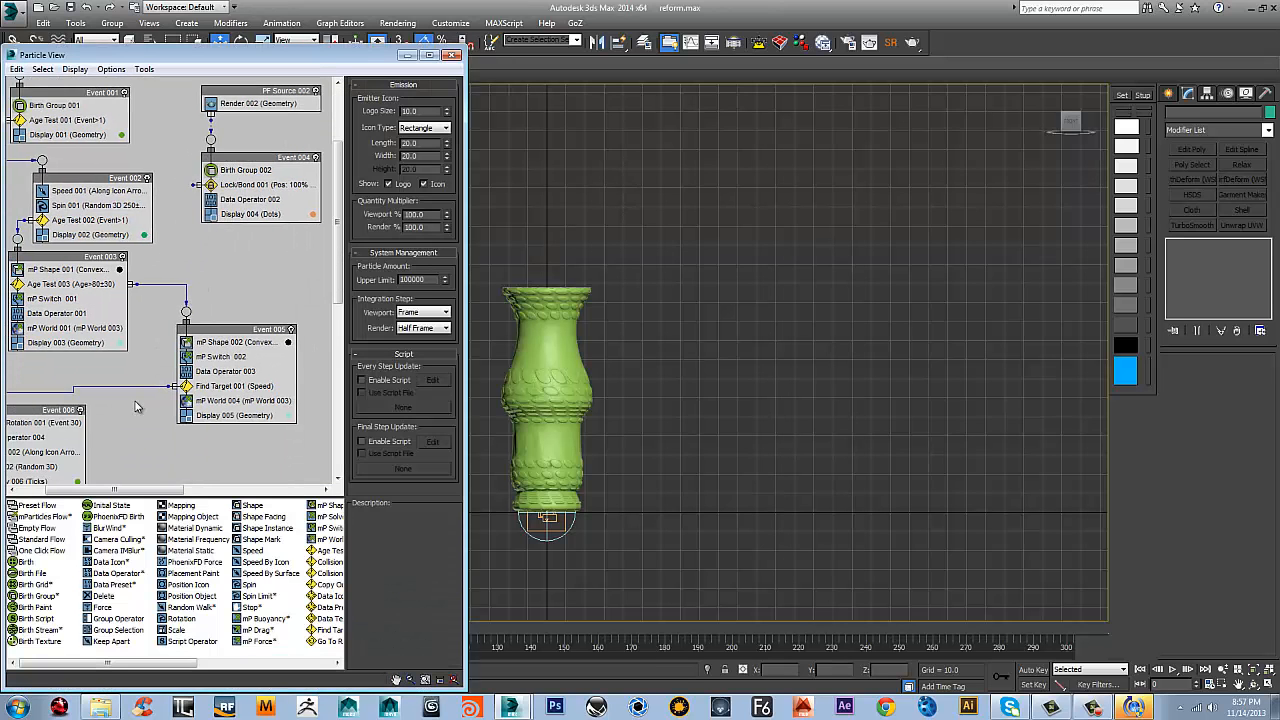
middle_drag(139, 408, 163, 432)
click(132, 212)
click(252, 350)
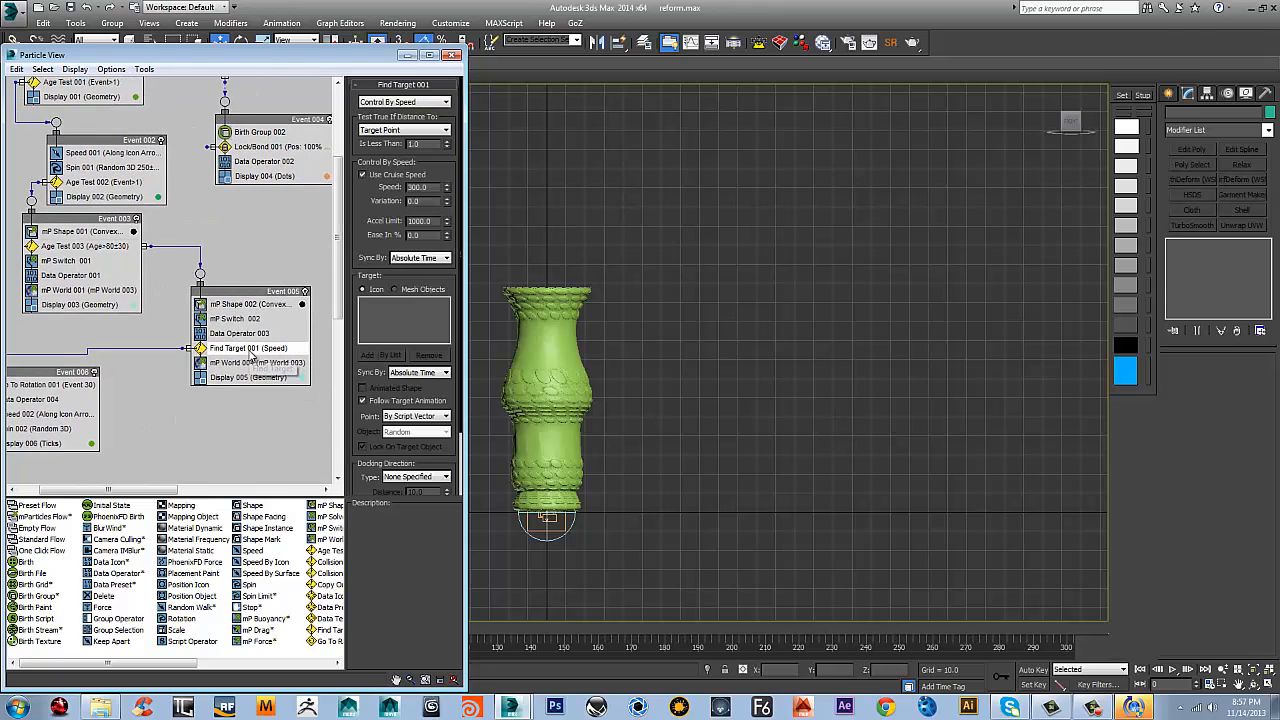
click(115, 248)
click(115, 248)
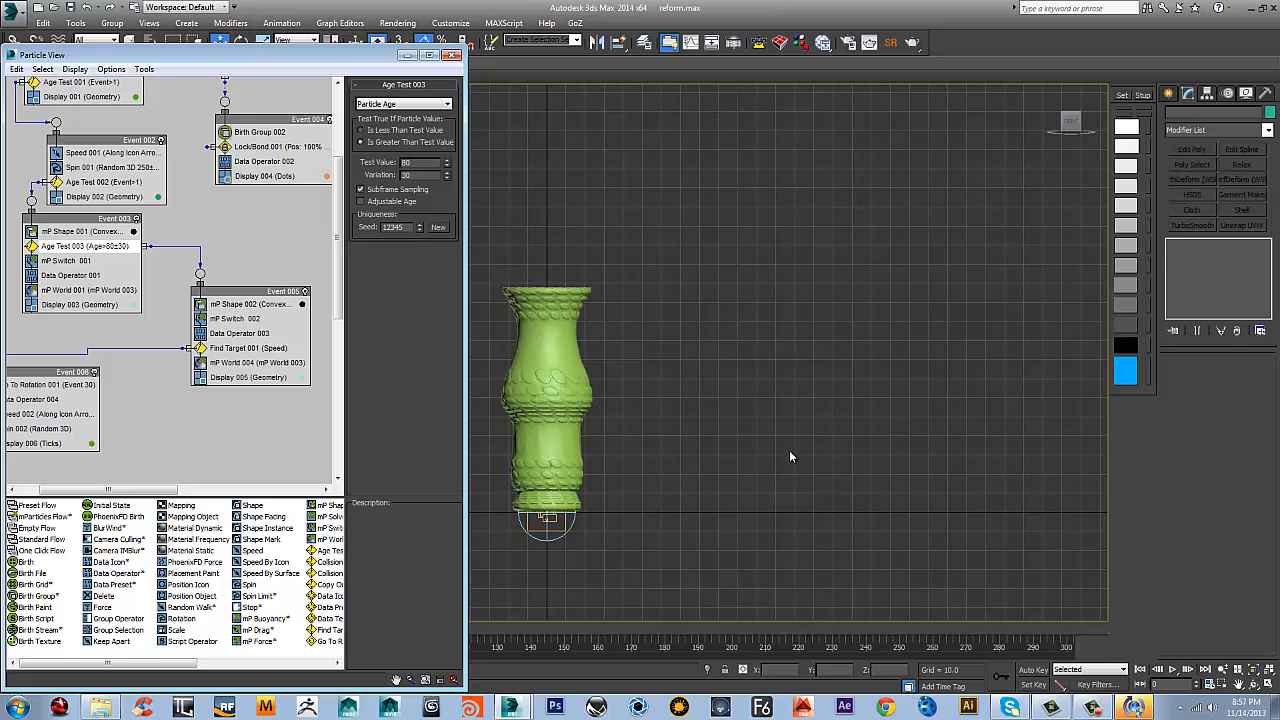
drag(411, 162, 341, 149)
click(375, 104)
click(386, 128)
Set both the Duration and the Variation of Go To Rotation 001 in Event 006 to 4
click(248, 348)
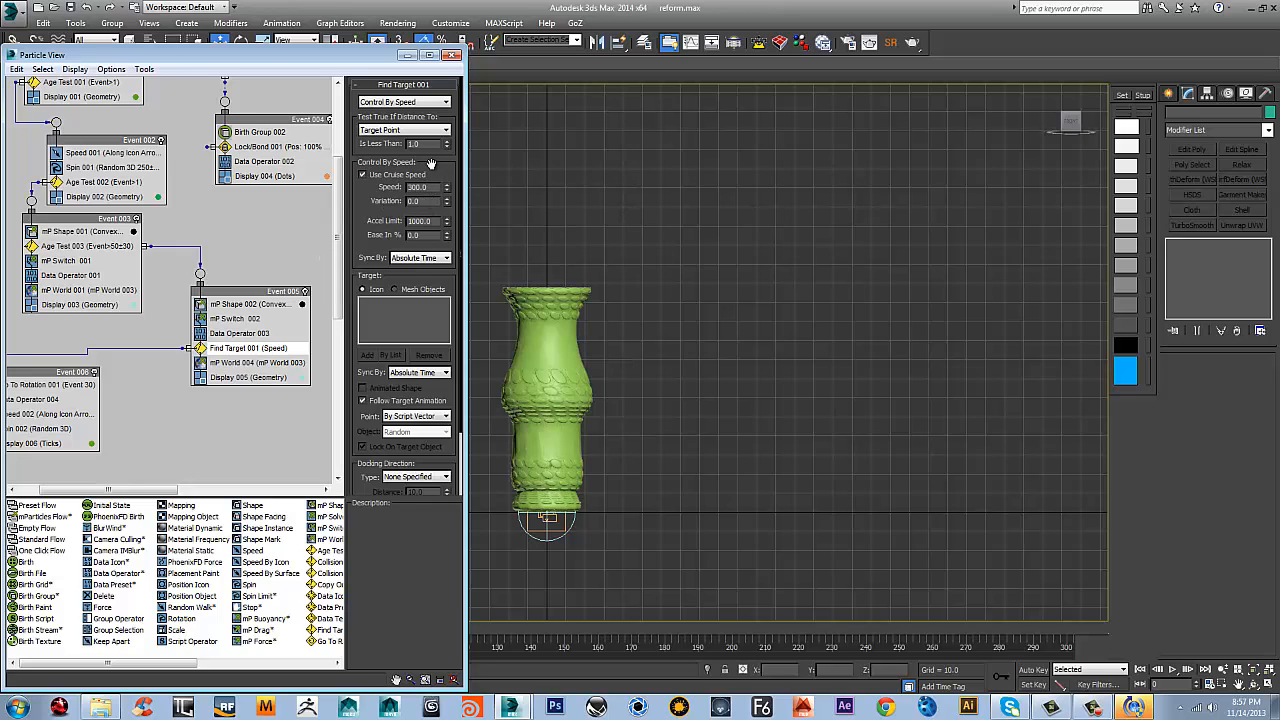
middle_drag(106, 397, 153, 379)
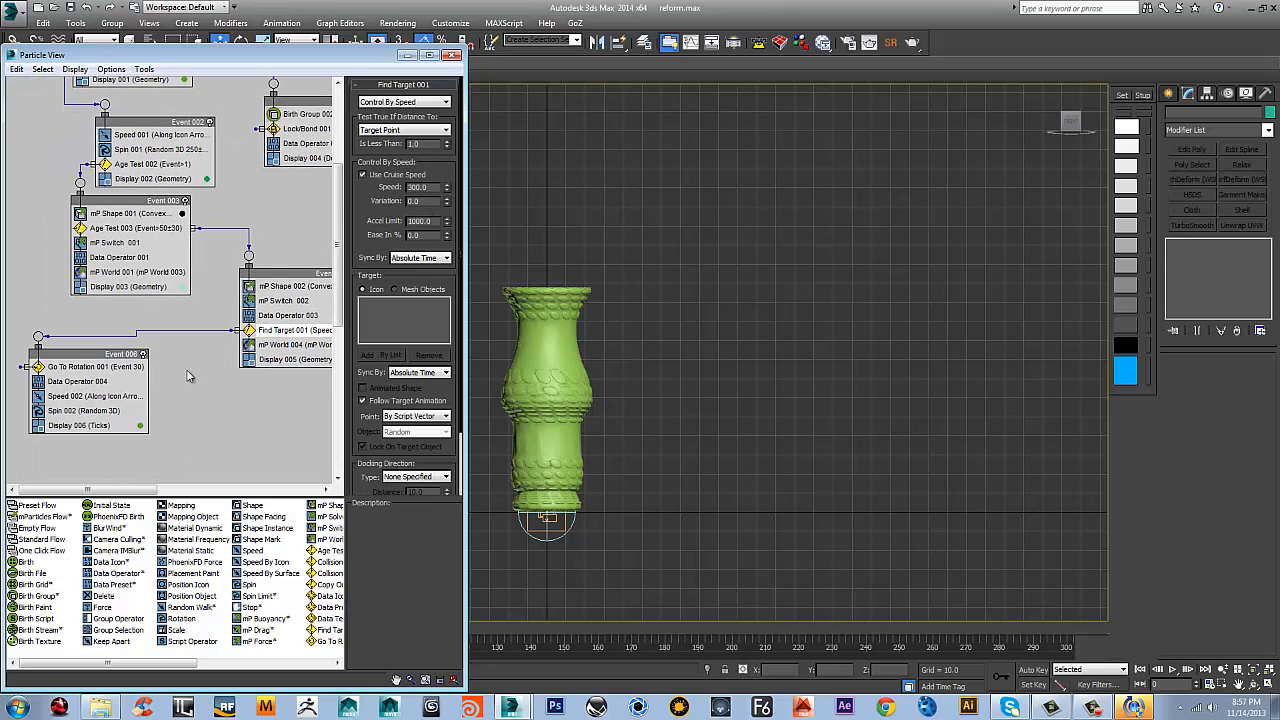
click(113, 364)
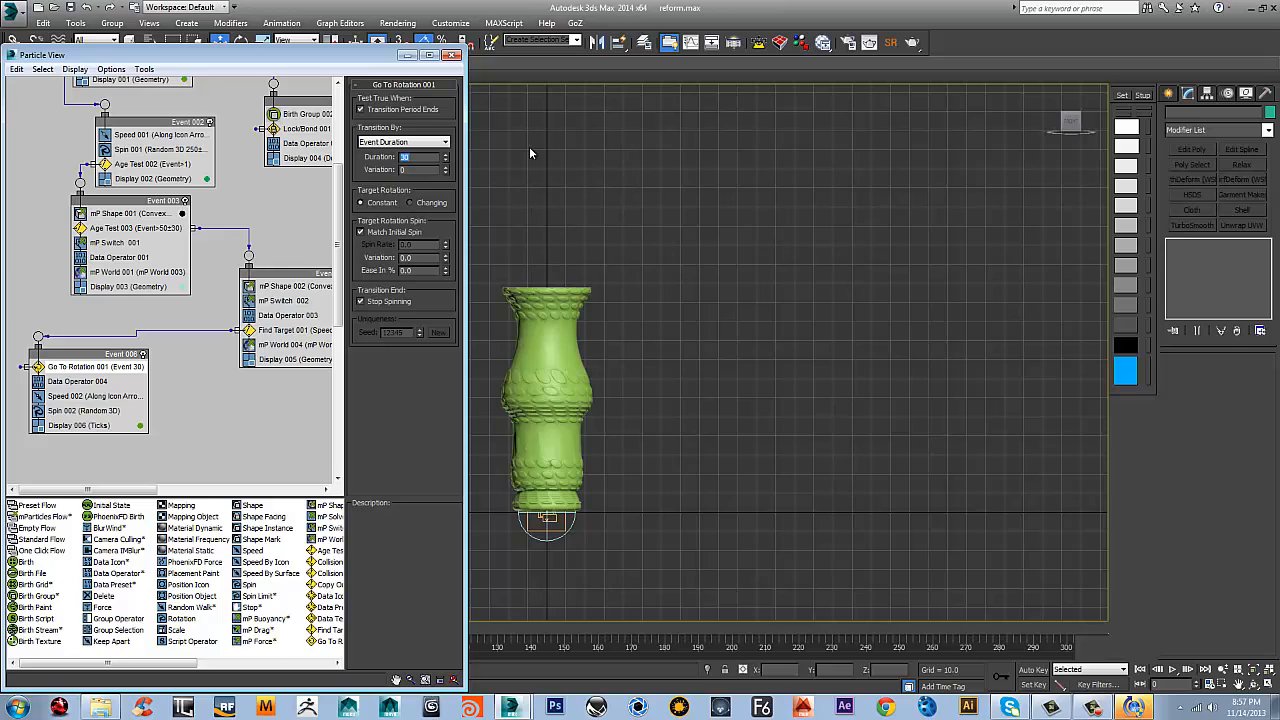
text(4)
key(Tab)
scroll(308, 330, down, 2)
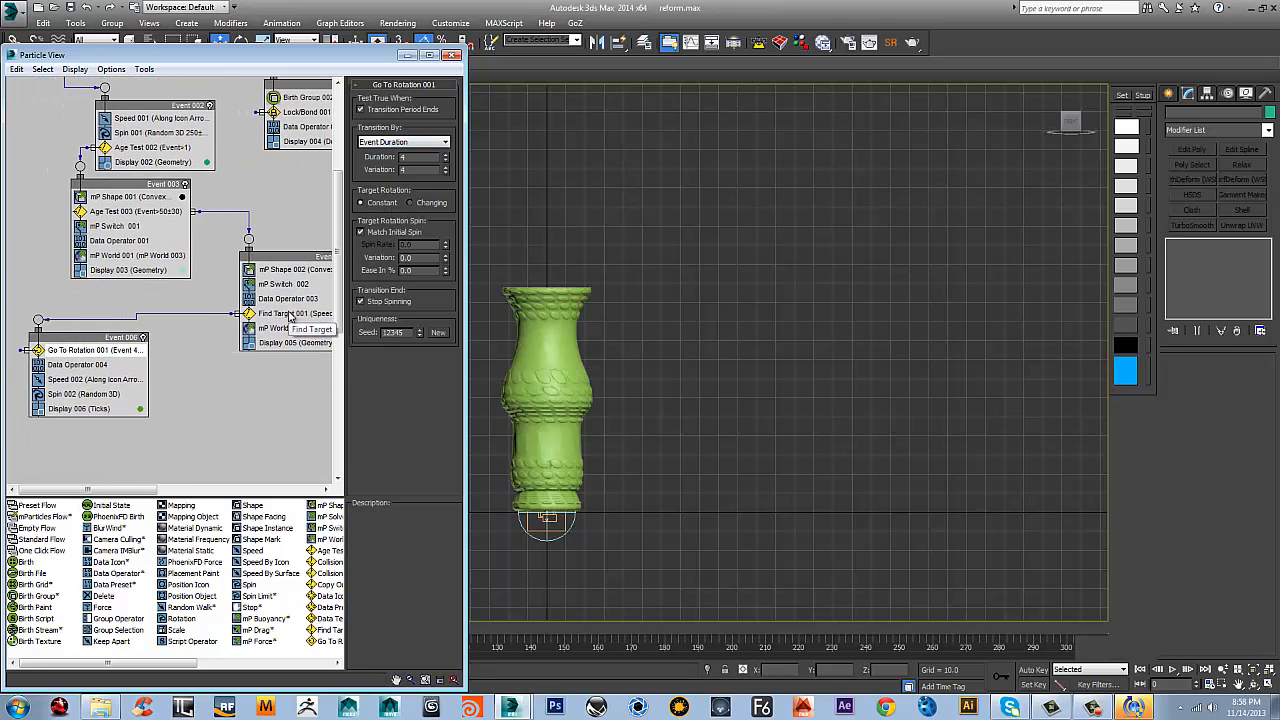
Set Find Target 001 to Control By Time with Time 60, Variation 30 and docking speed 0.0, and disable Follow Target Animation
click(292, 313)
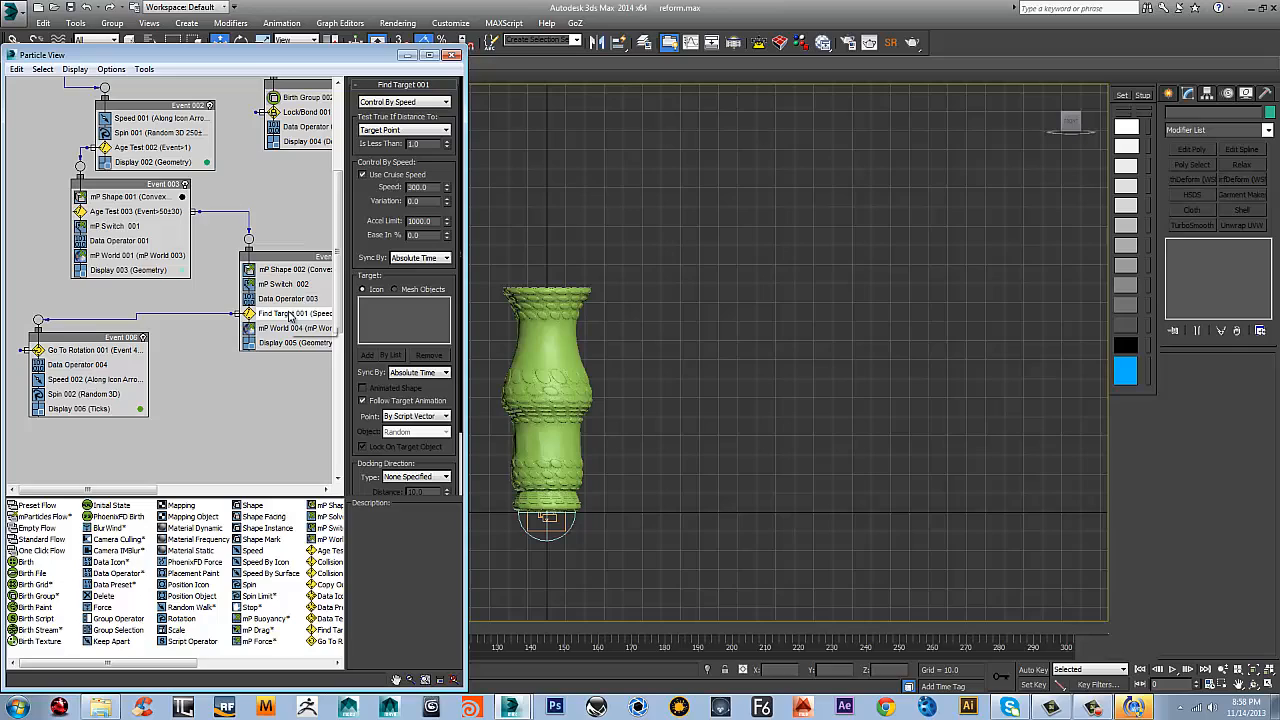
click(414, 102)
click(381, 125)
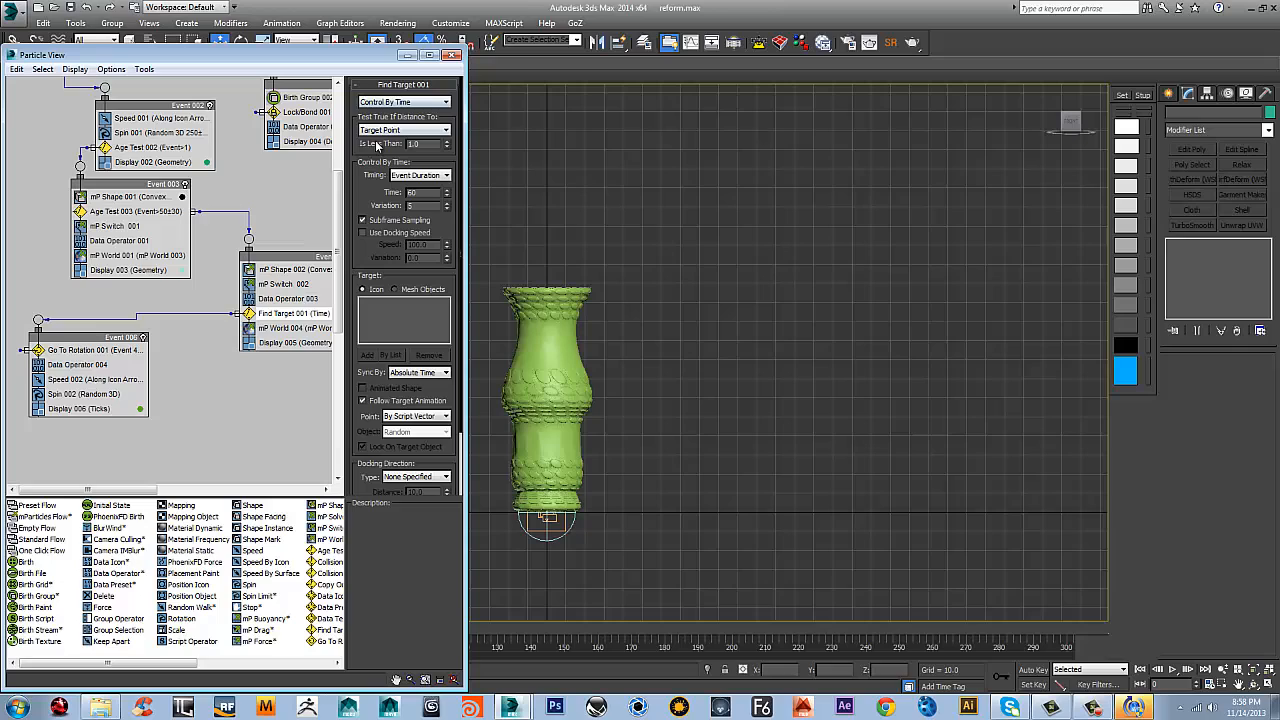
double_click(428, 191)
double_click(425, 203)
click(382, 233)
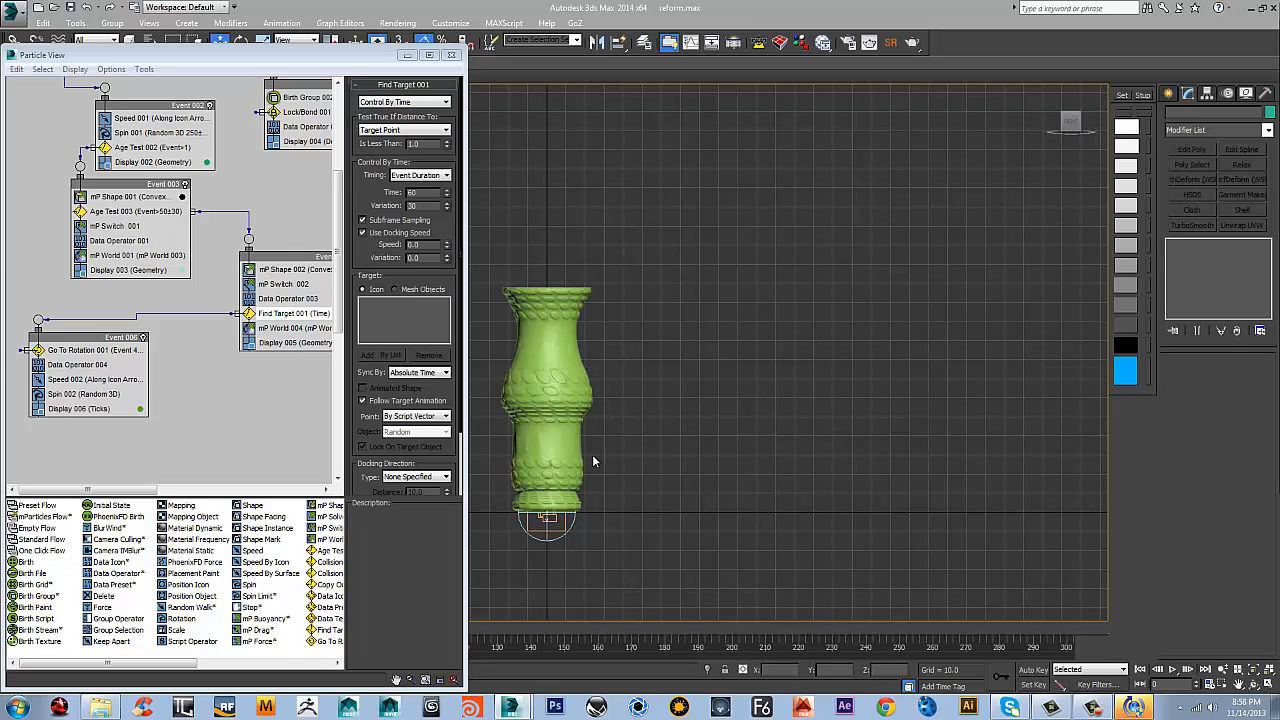
click(377, 402)
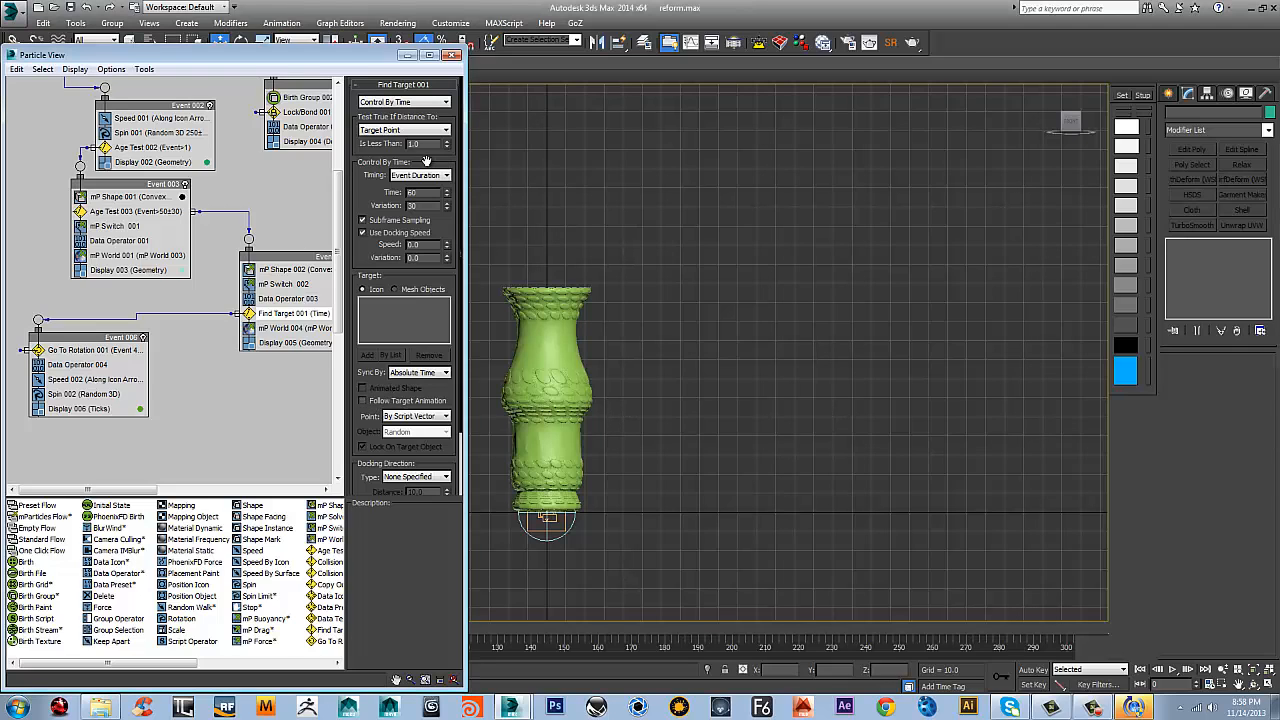
Play the simulation in the viewport with the new timing settings and stop it at about frame 193
click(408, 56)
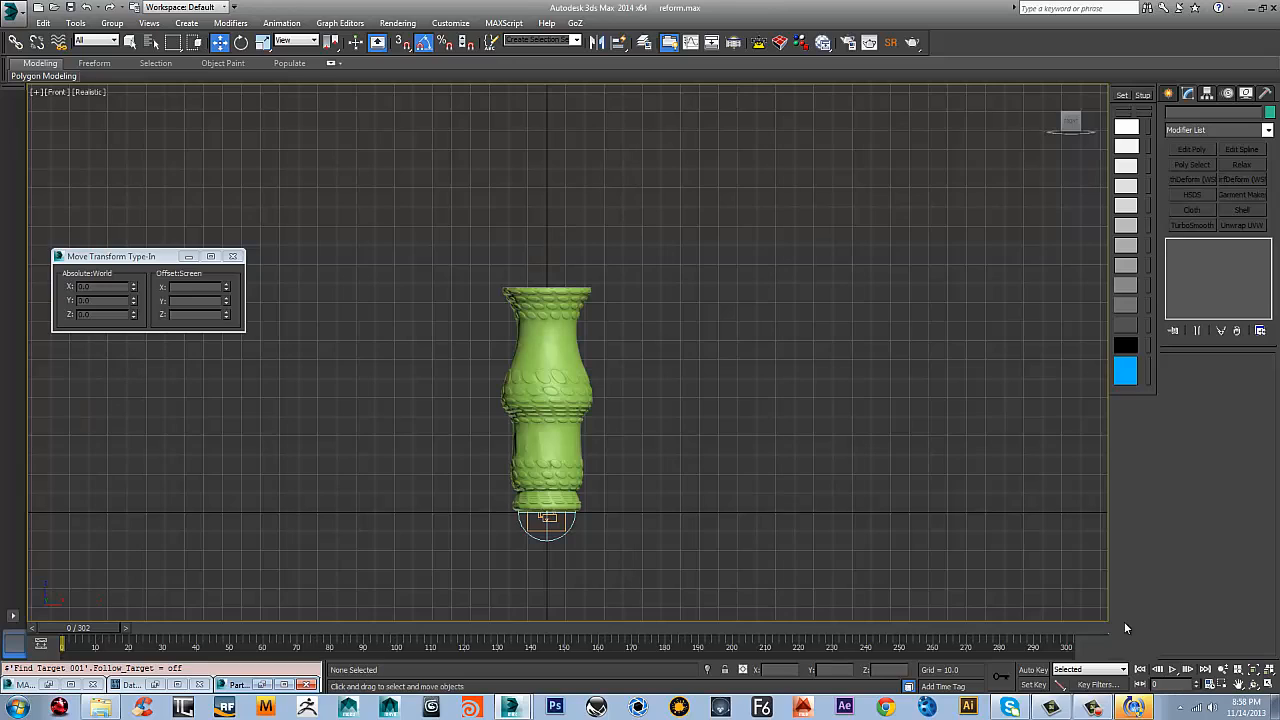
click(1173, 669)
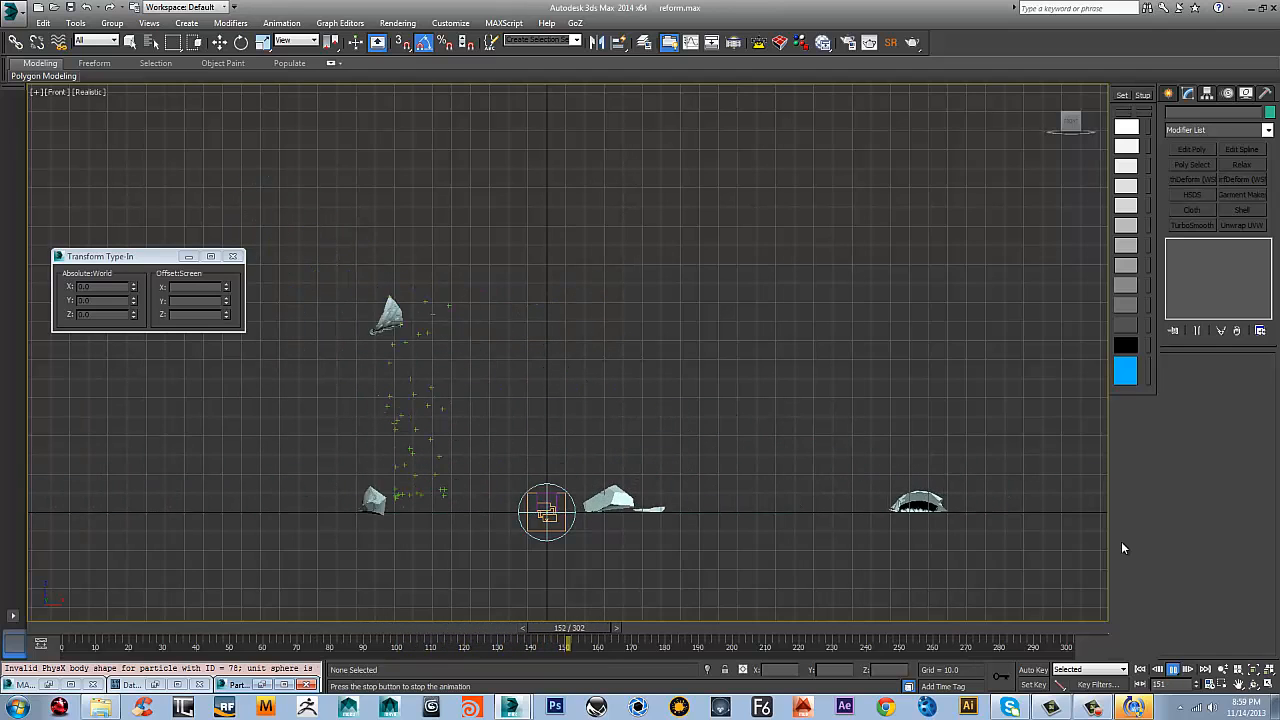
click(1177, 671)
Set the display type of Display 006 in Event 006 to Geometry
key(6)
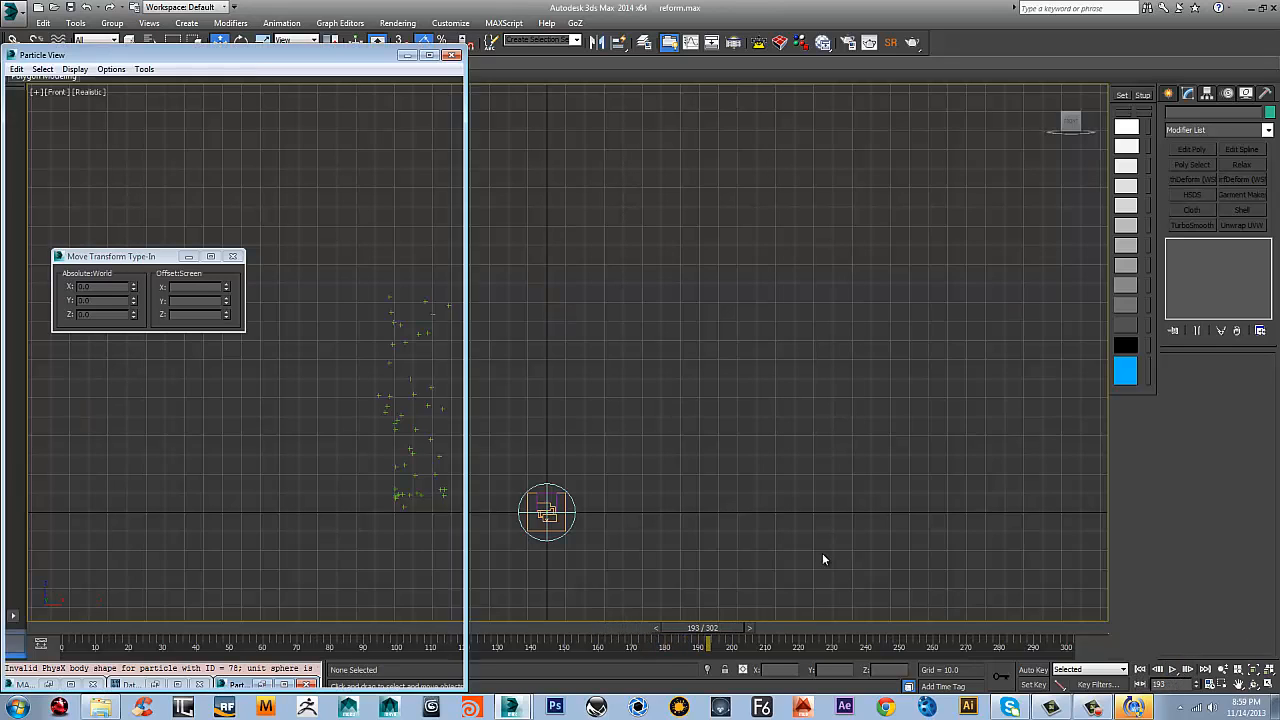
middle_drag(225, 380, 175, 340)
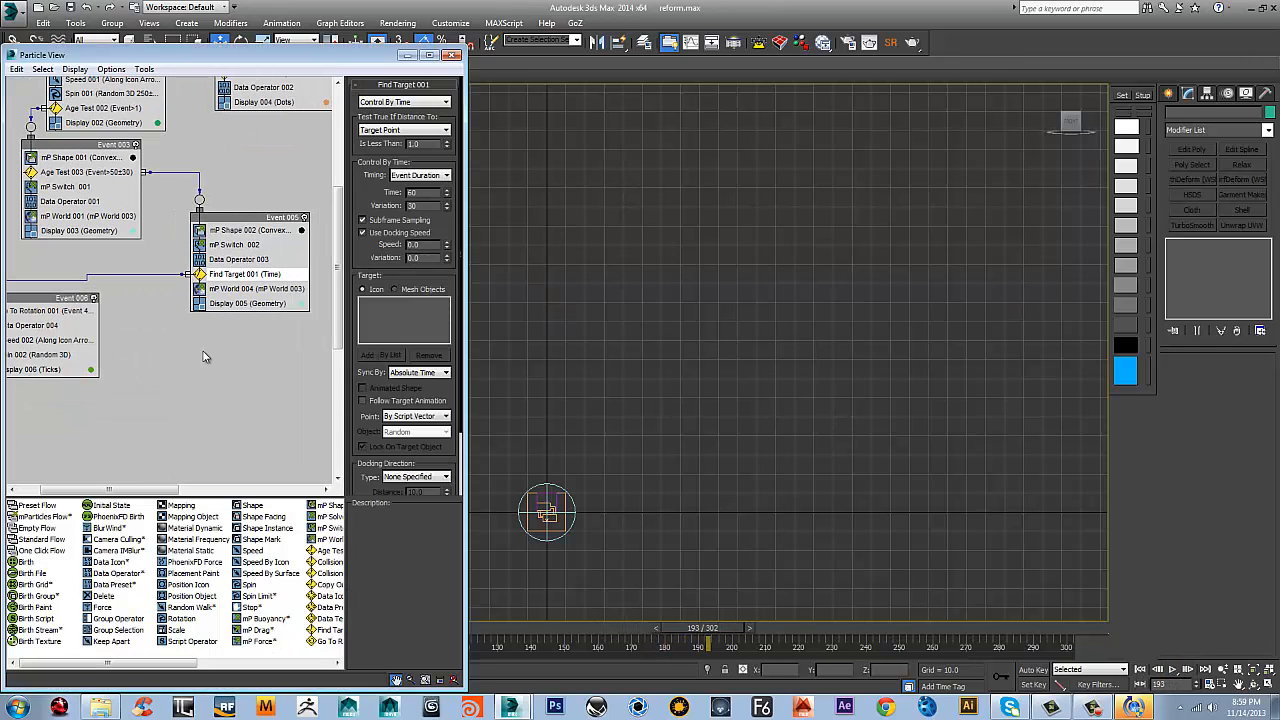
click(38, 372)
click(418, 104)
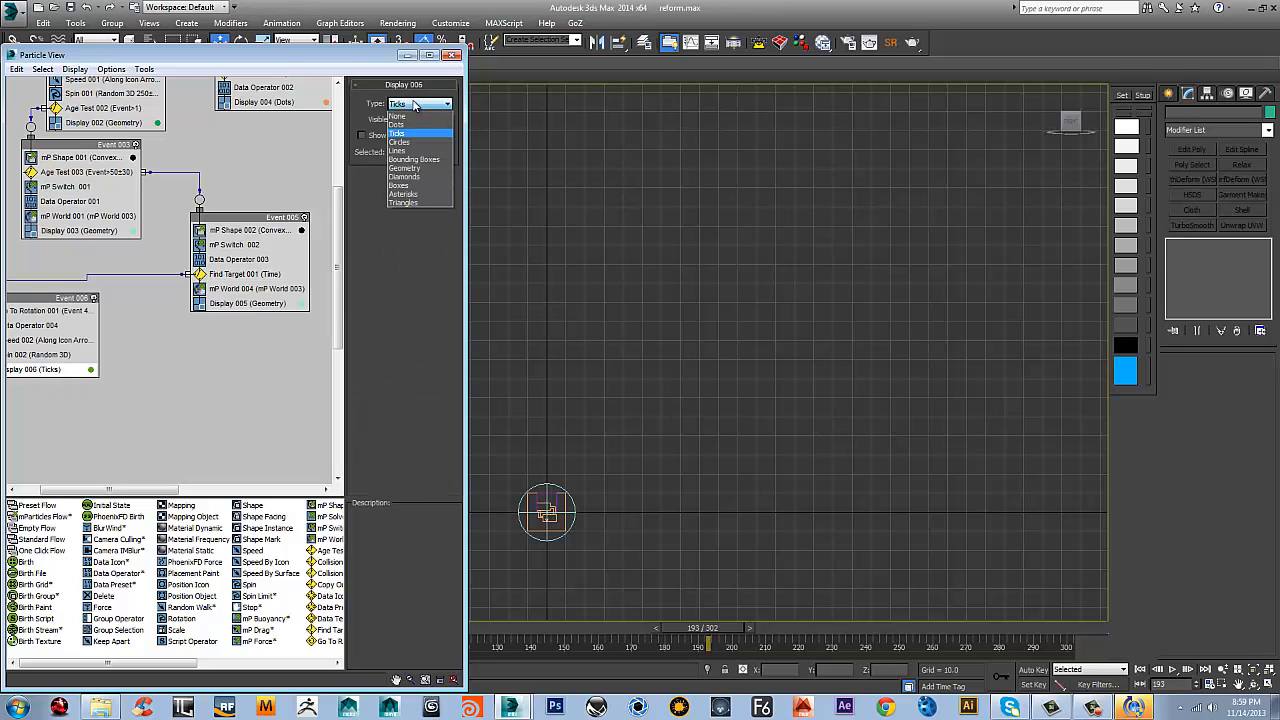
click(406, 169)
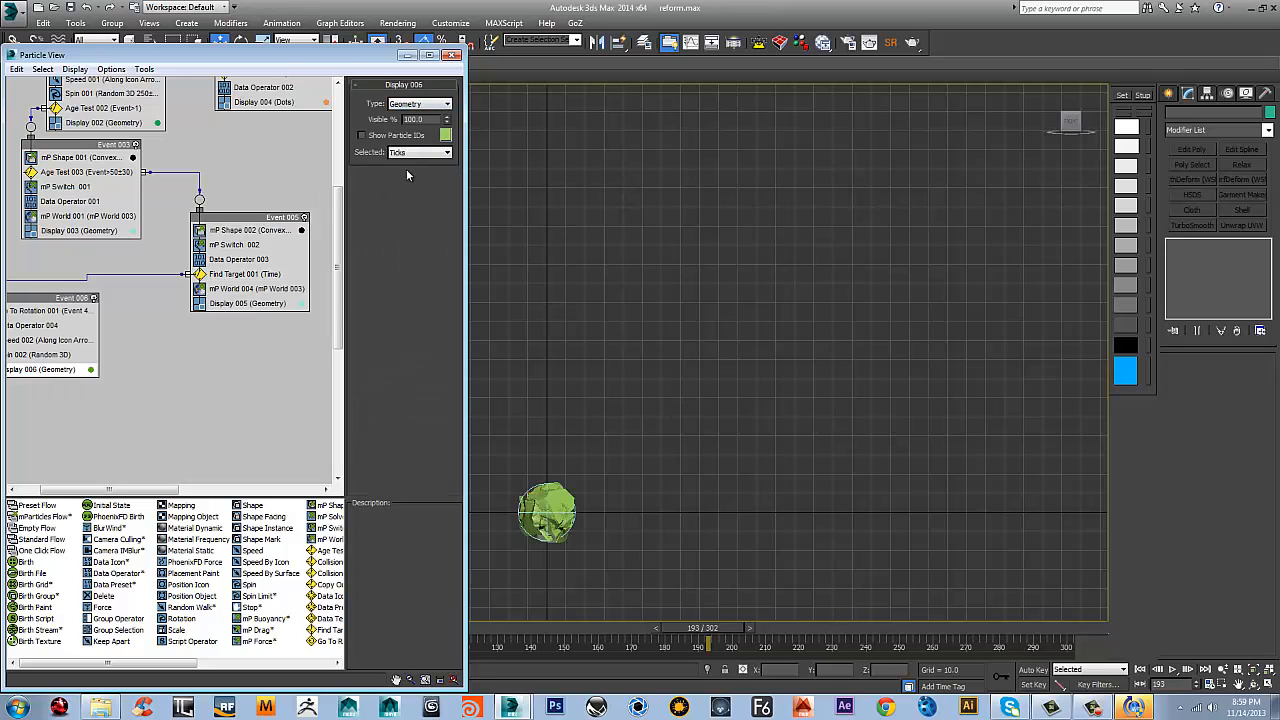
Replay the simulation from frame 0 to about frame 72, then rewind and reopen Particle View
click(408, 54)
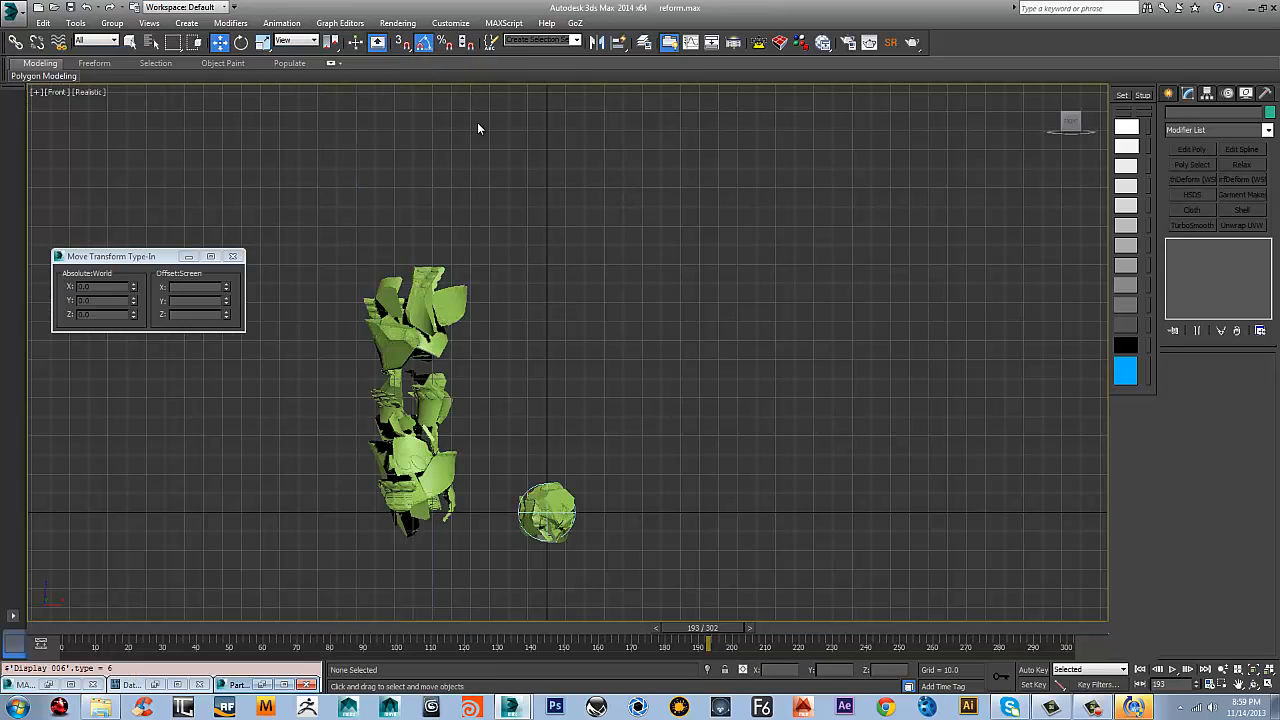
click(1172, 669)
click(1140, 669)
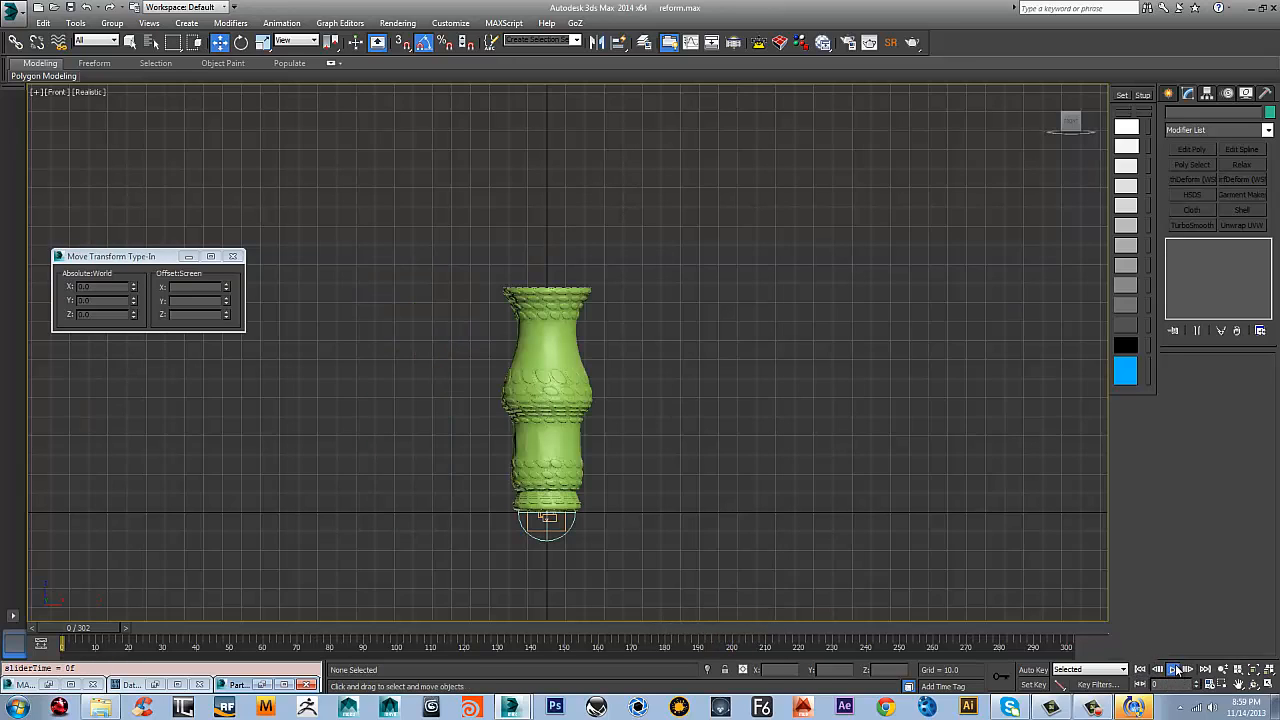
click(1175, 669)
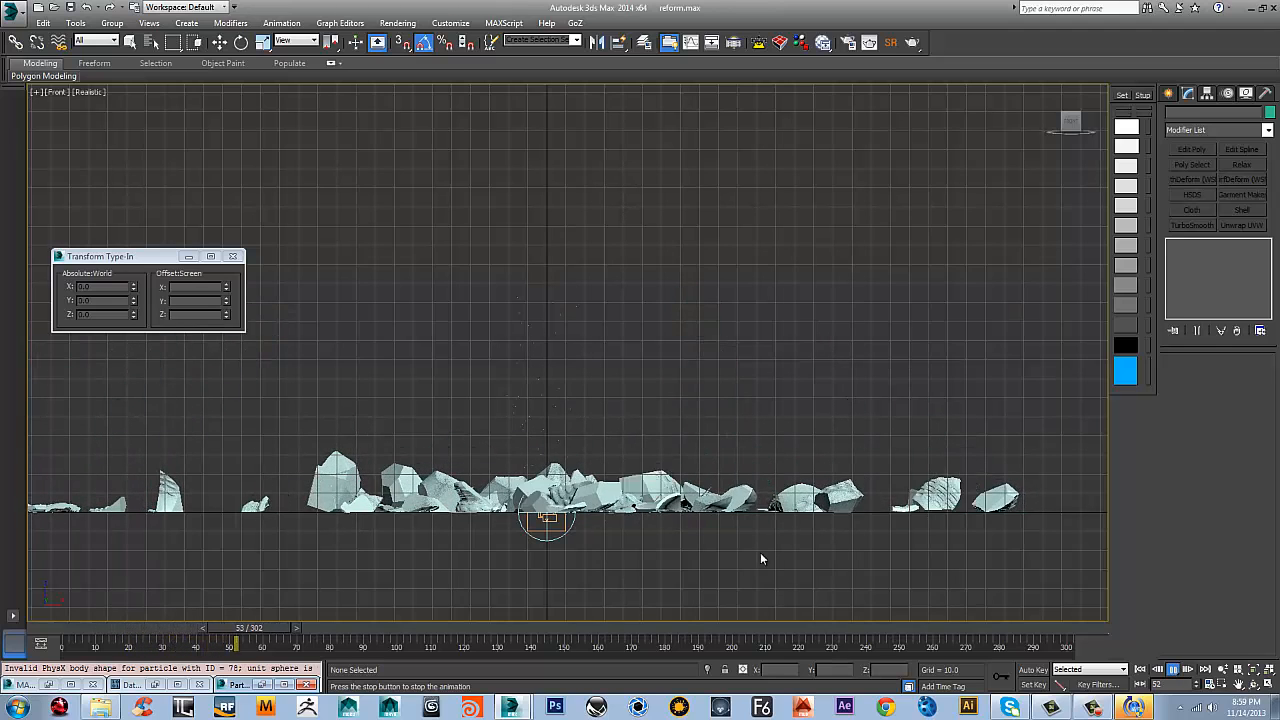
click(1173, 670)
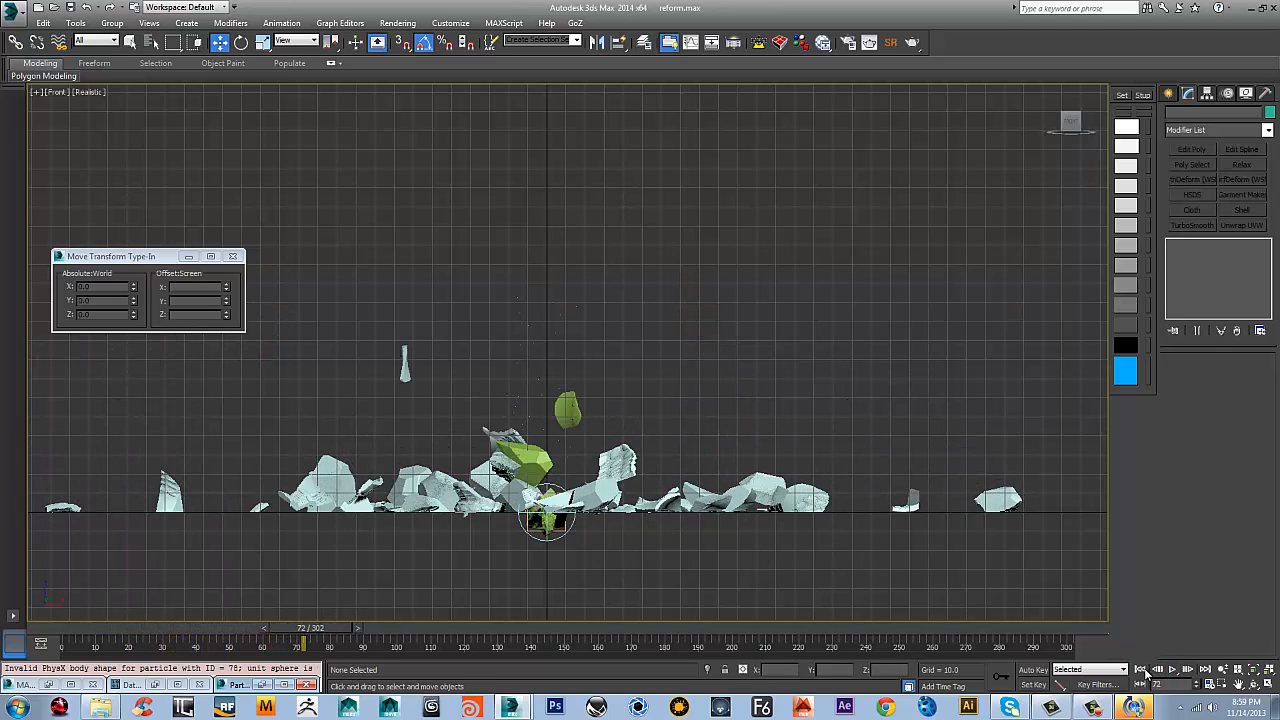
click(1141, 670)
key(6)
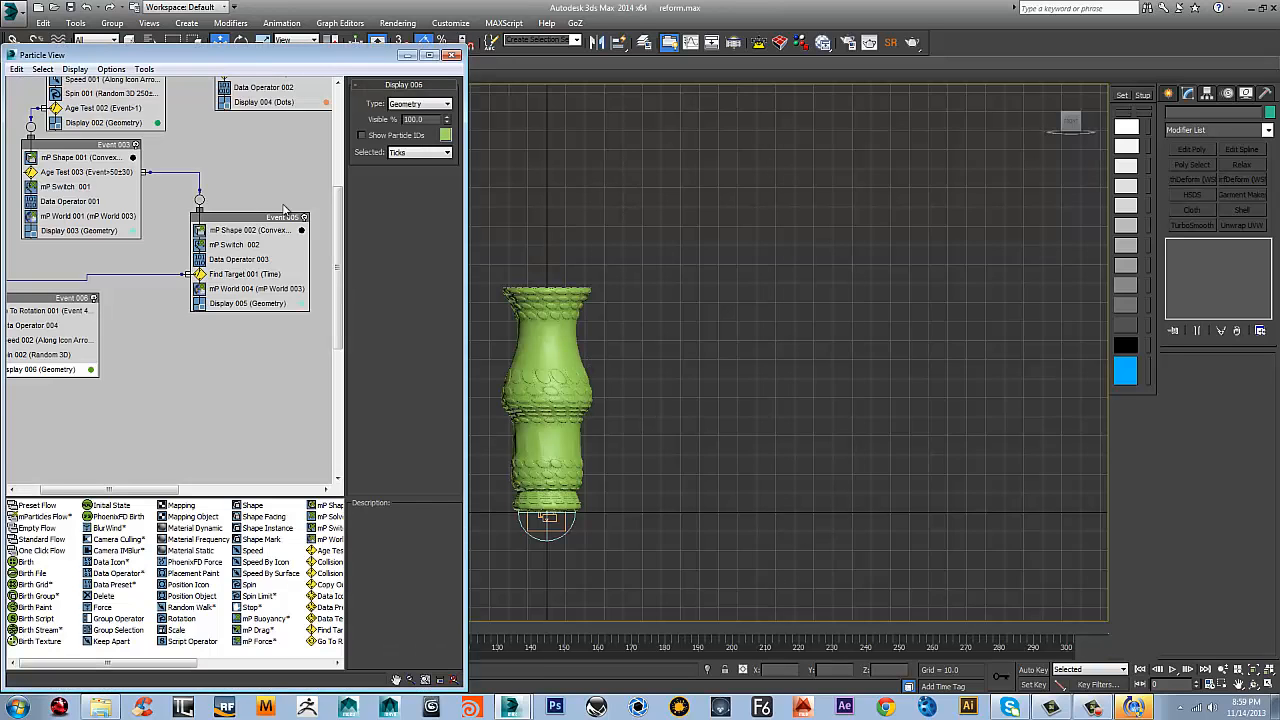
Set PF Source 002's viewport quantity multiplier to 100% and its viewport integration step to Half Frame
click(233, 136)
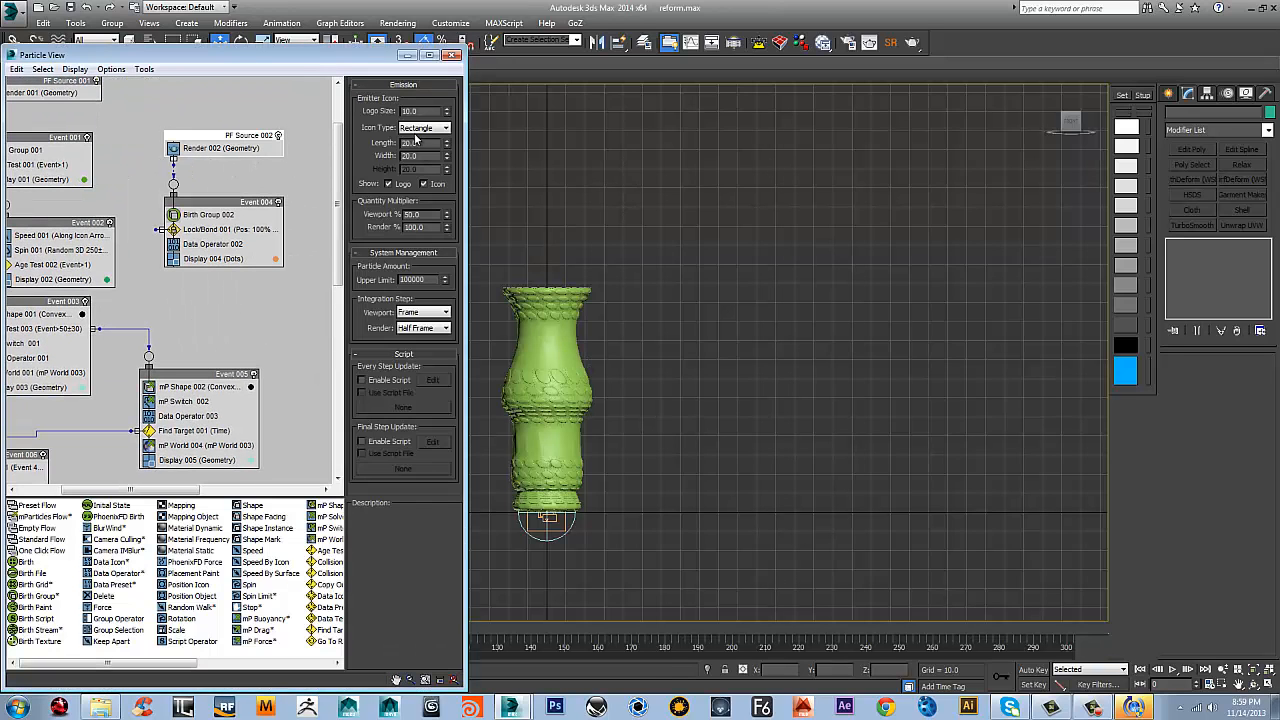
double_click(433, 216)
click(445, 313)
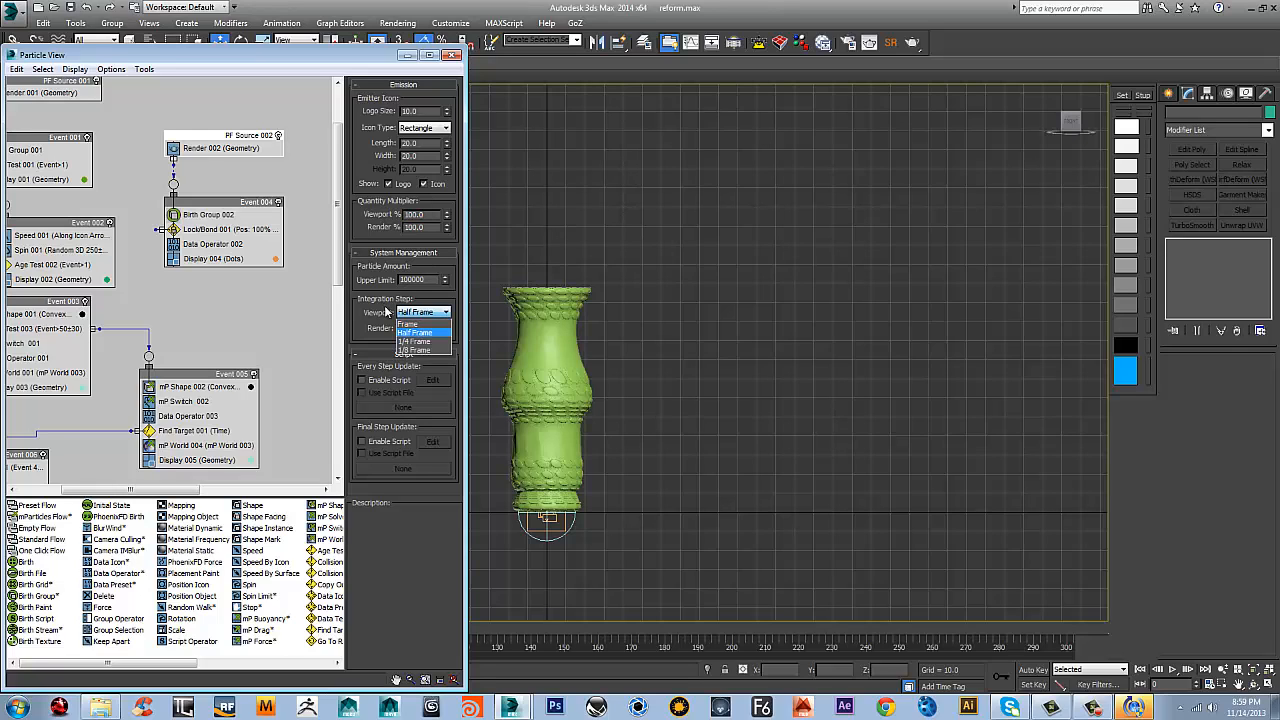
click(420, 331)
Set the viewport integration step of PF Source 001 to Half Frame
middle_drag(133, 96, 233, 179)
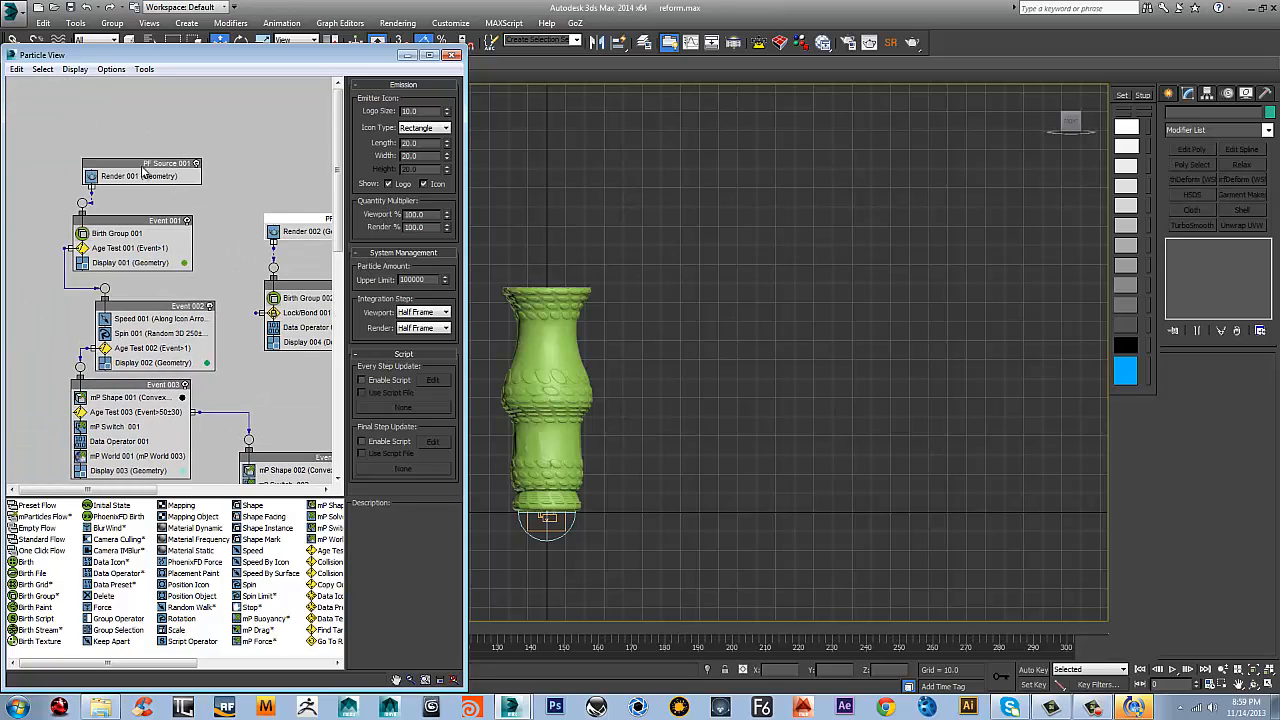
click(142, 167)
click(413, 313)
click(417, 331)
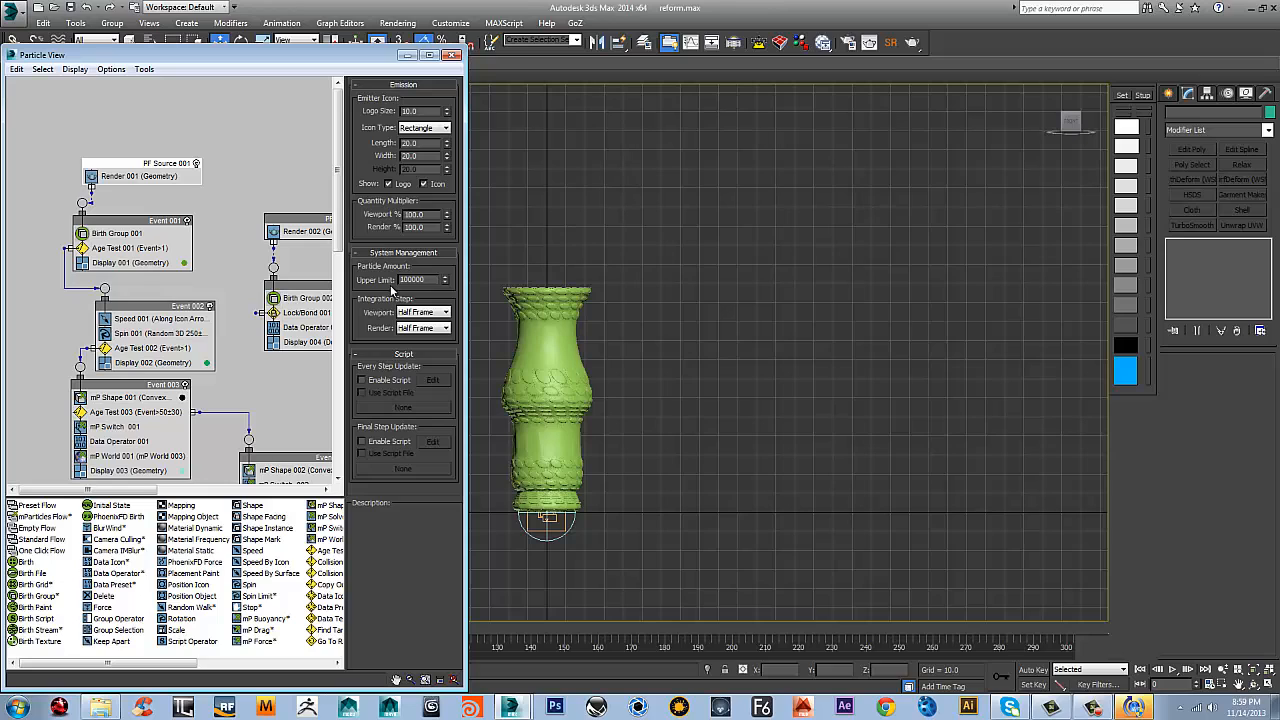
Minimize Particle View, play the simulation to about frame 223, and examine the vase in a perspective view
click(406, 56)
click(1172, 669)
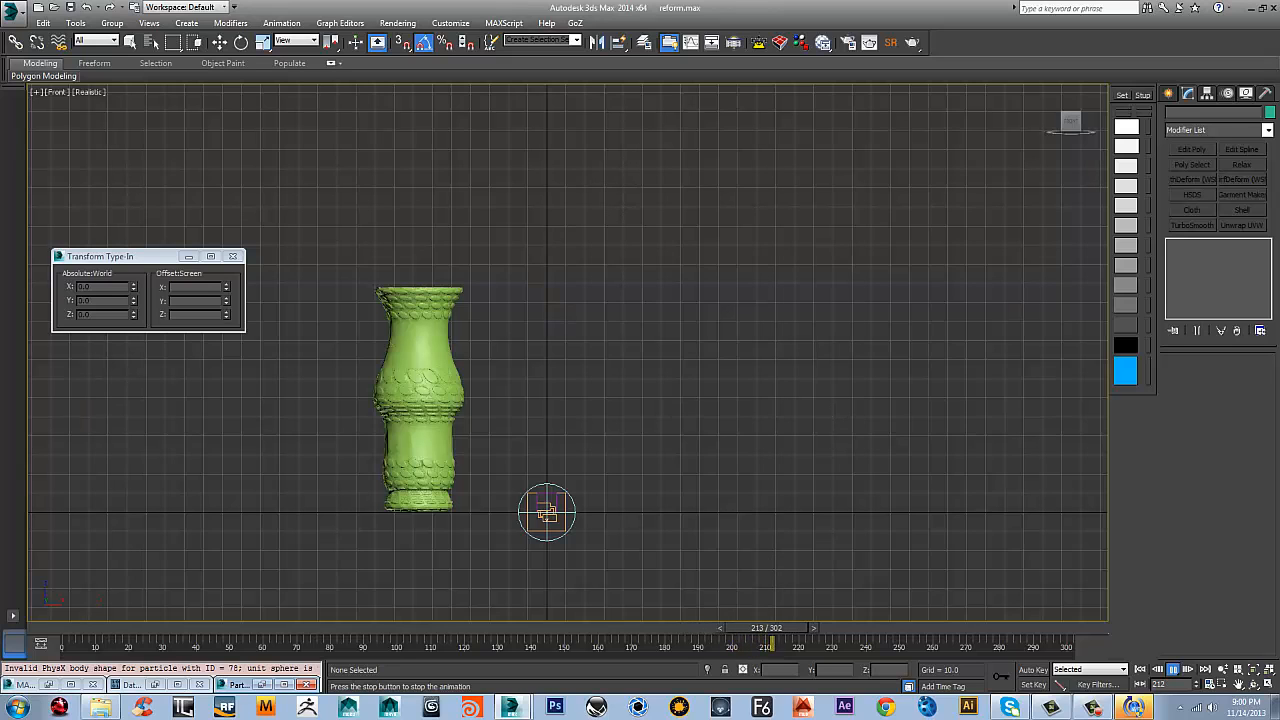
click(1172, 670)
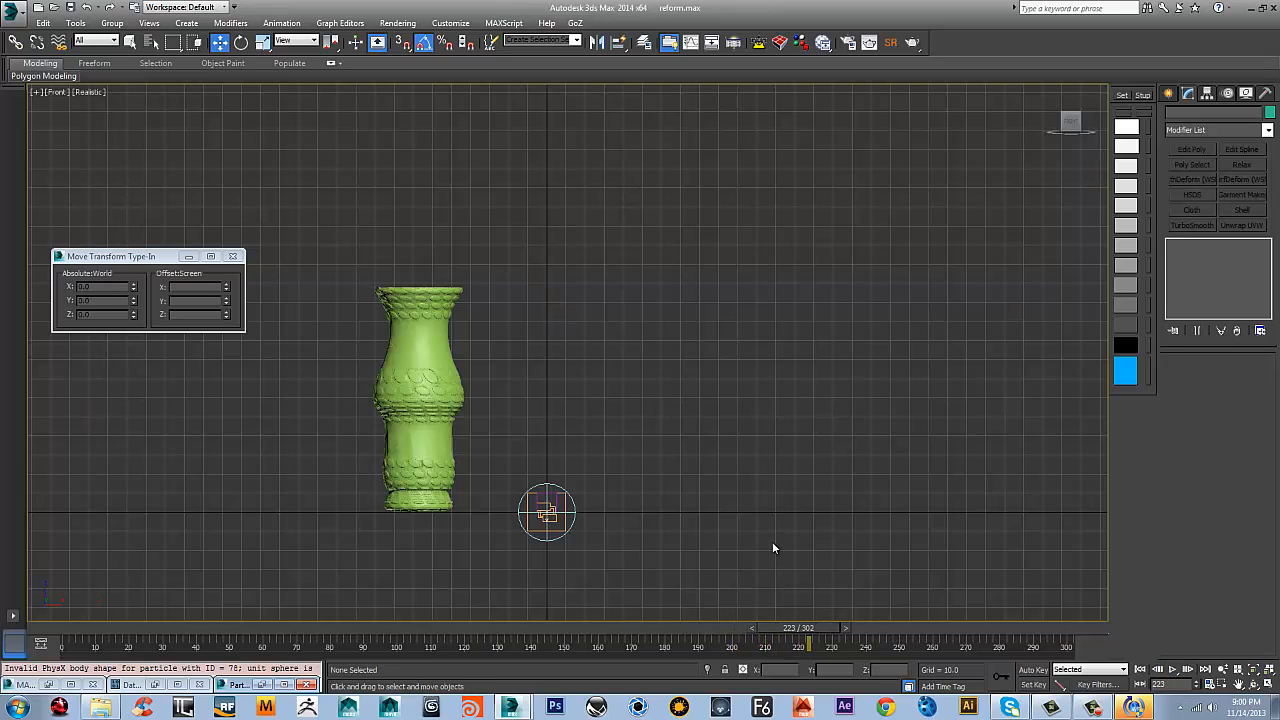
middle_drag(586, 364, 631, 398)
key(p)
middle_drag(623, 444, 655, 388)
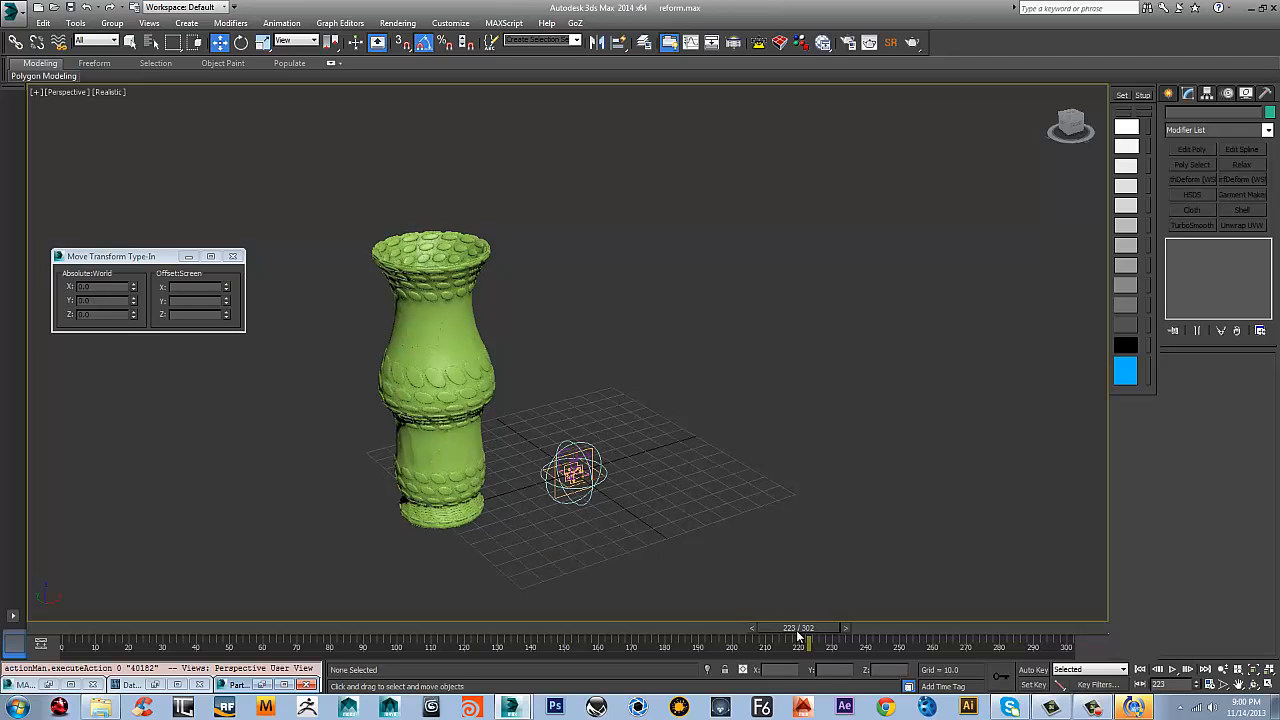
Return to frame 0 and set the animation length to 260 frames
click(1140, 669)
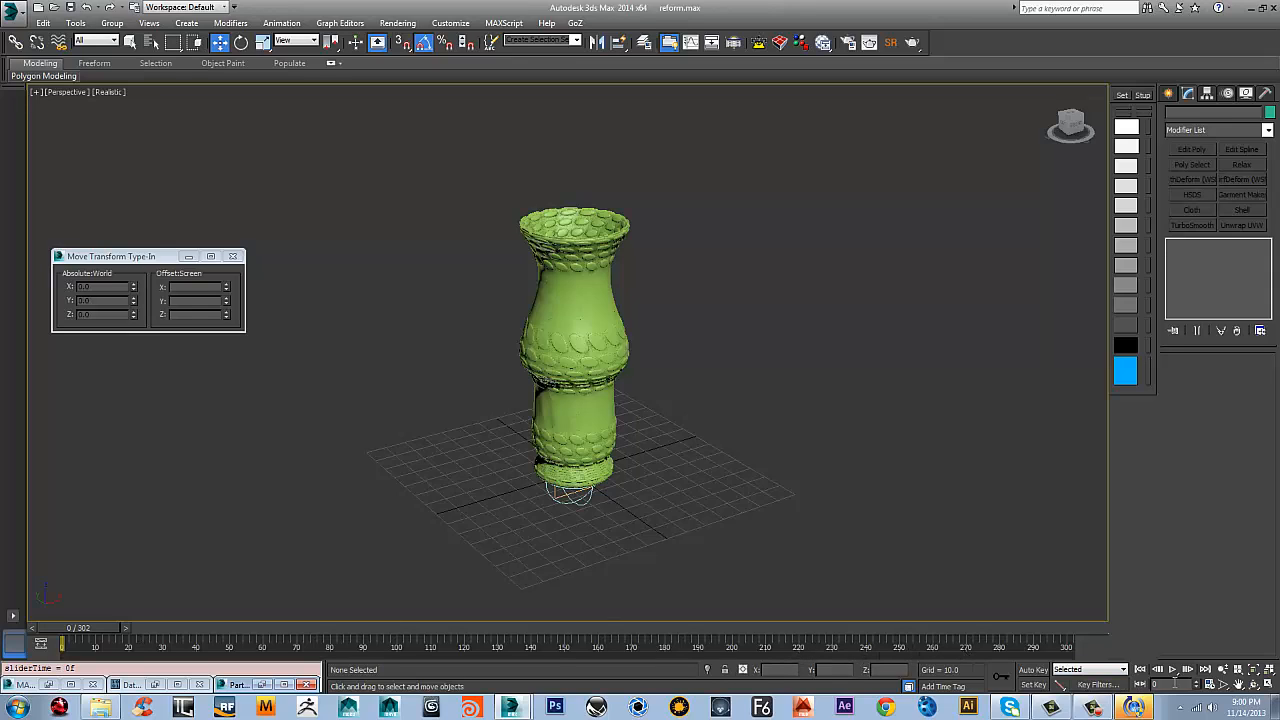
click(1220, 688)
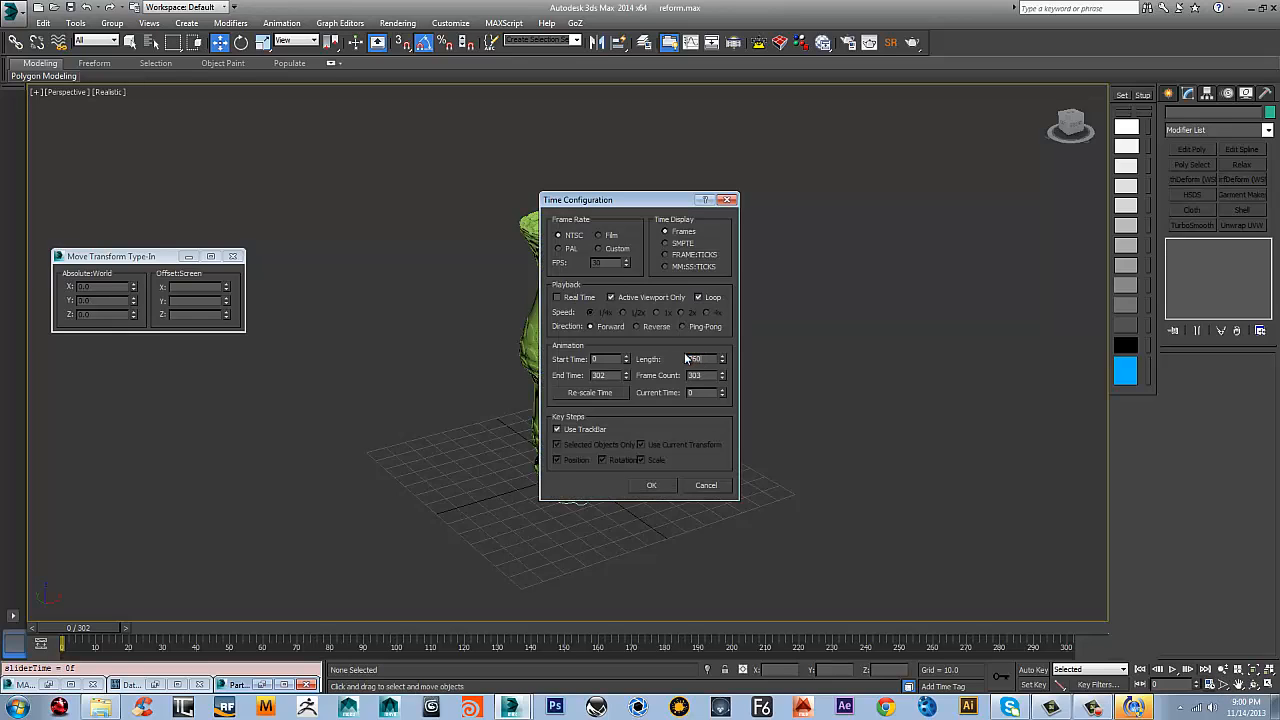
click(652, 485)
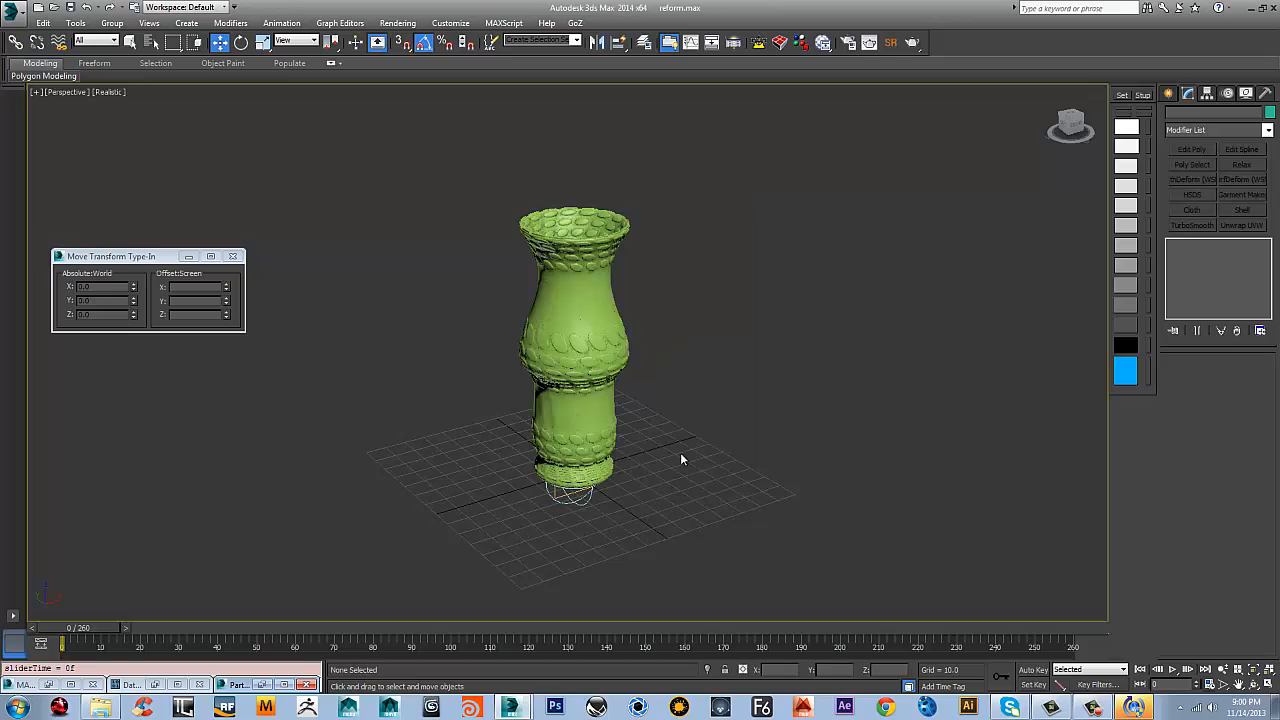
Play the simulation in the perspective view from frame 0 to about frame 193 and inspect the vase up close
scroll(720, 452, down, 5)
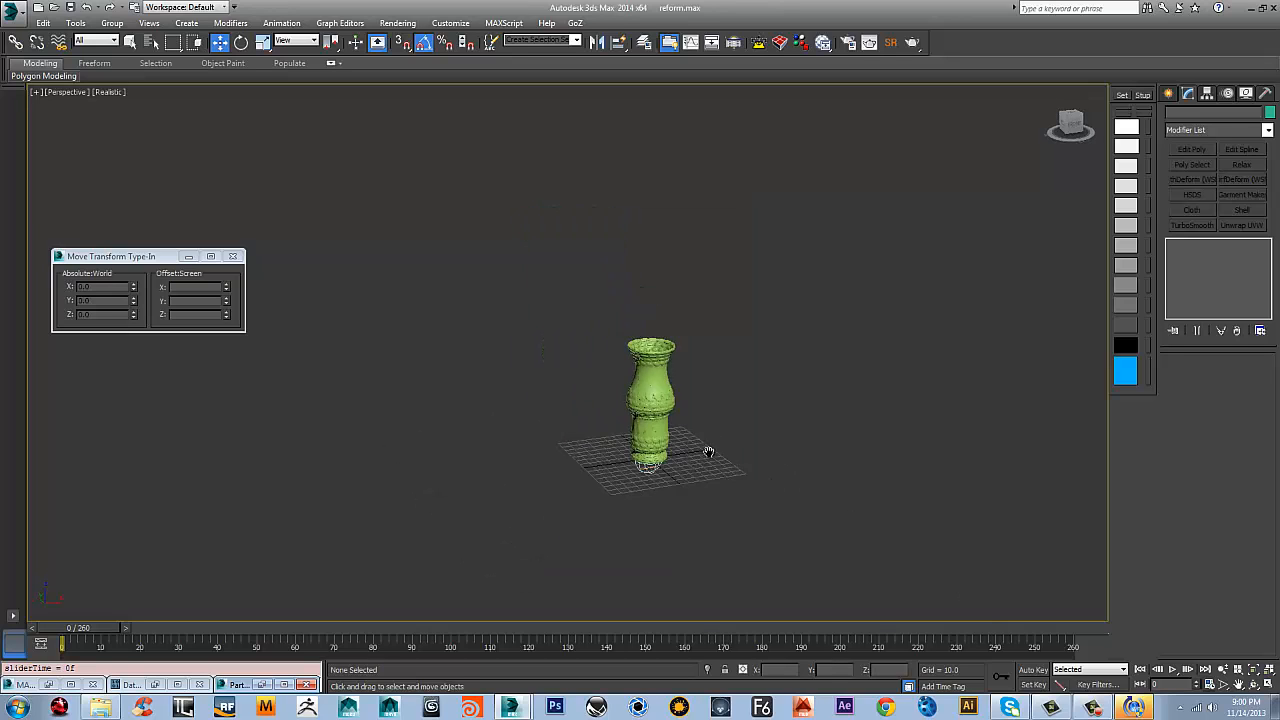
alt+middle_drag(700, 471, 699, 465)
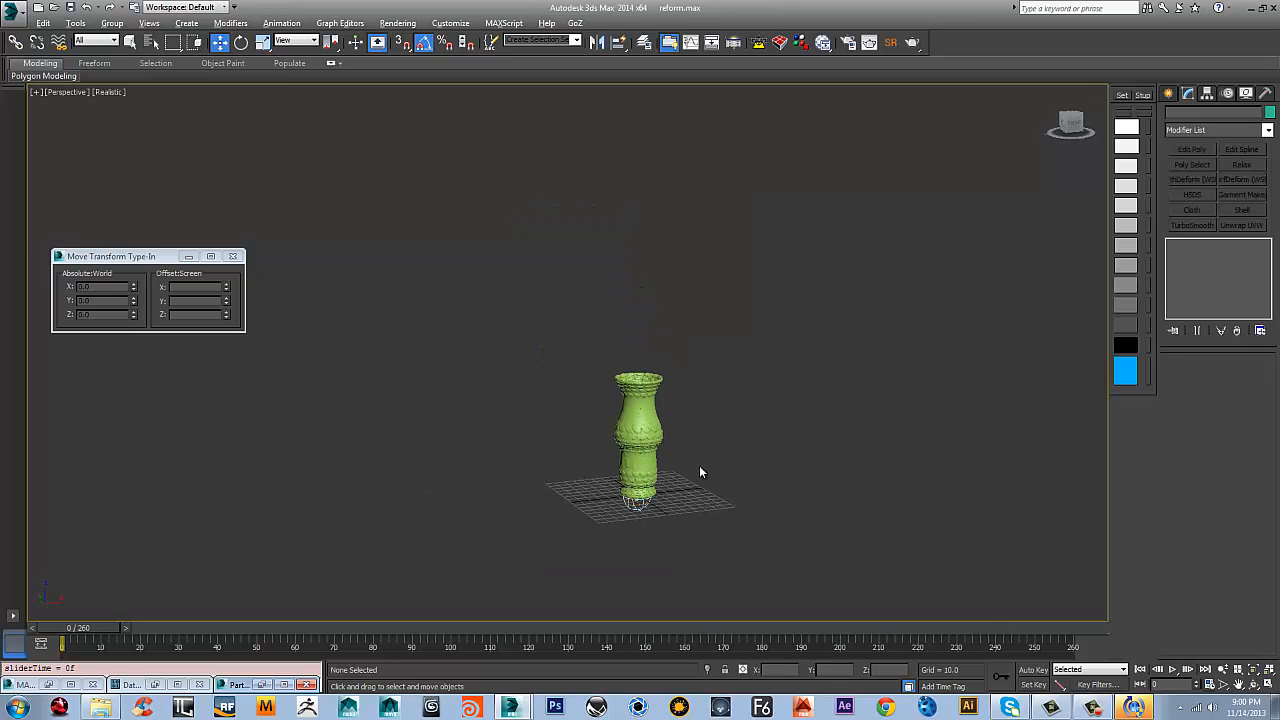
click(1171, 669)
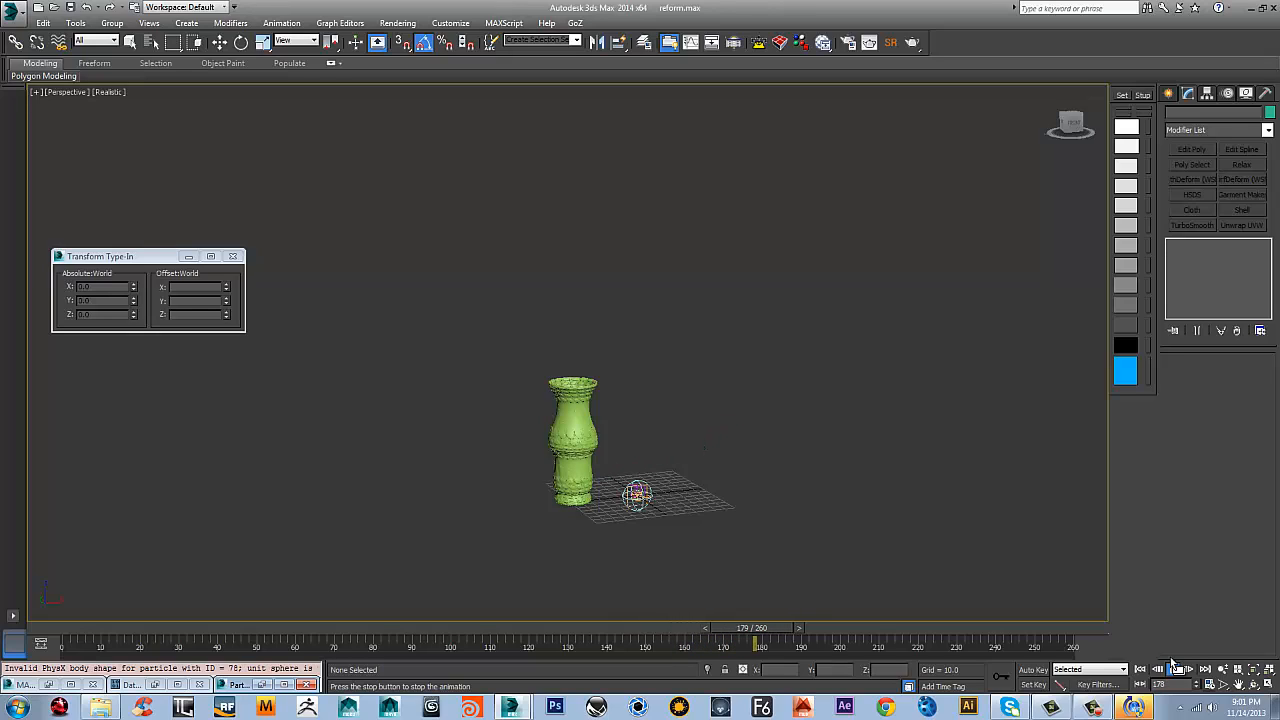
click(1172, 669)
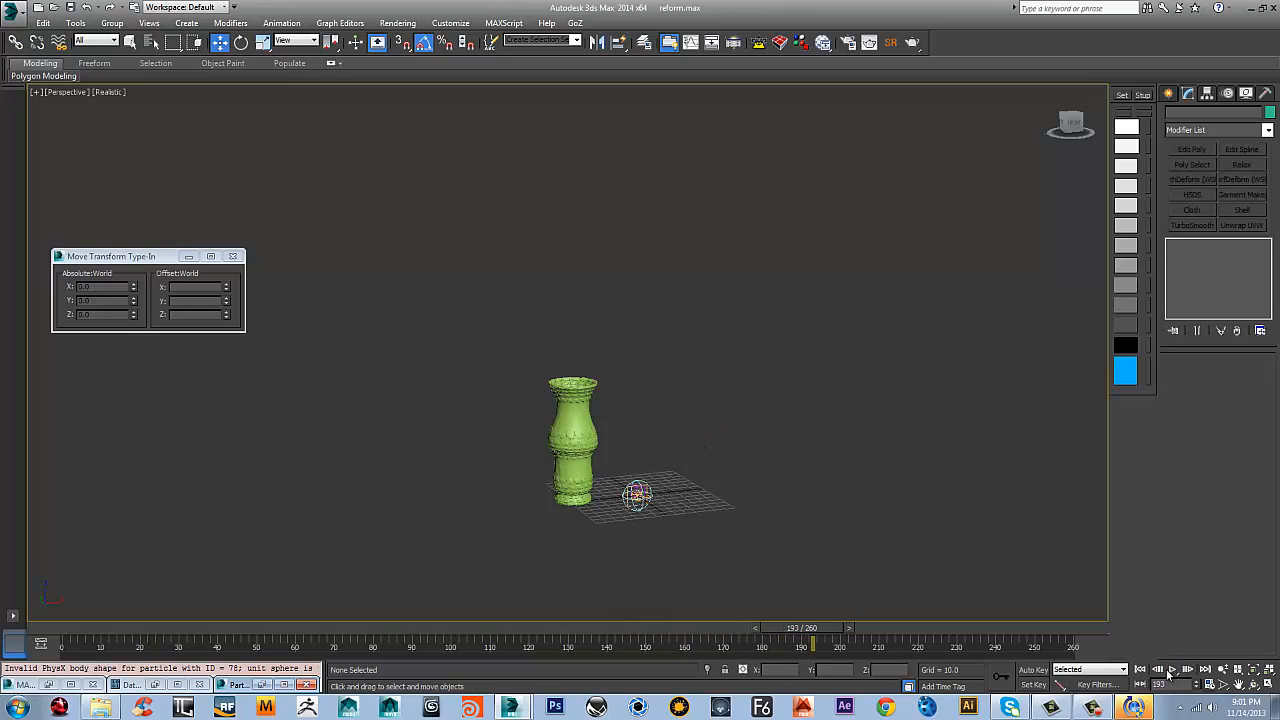
mouse_move(667, 447)
alt+middle_down()
mouse_move(590, 432)
mouse_move(587, 470)
mouse_move(561, 443)
mouse_move(665, 465)
mouse_move(691, 442)
alt+middle_up()
scroll(561, 443, up, 5)
middle_drag(648, 522, 722, 465)
scroll(652, 440, down, 2)
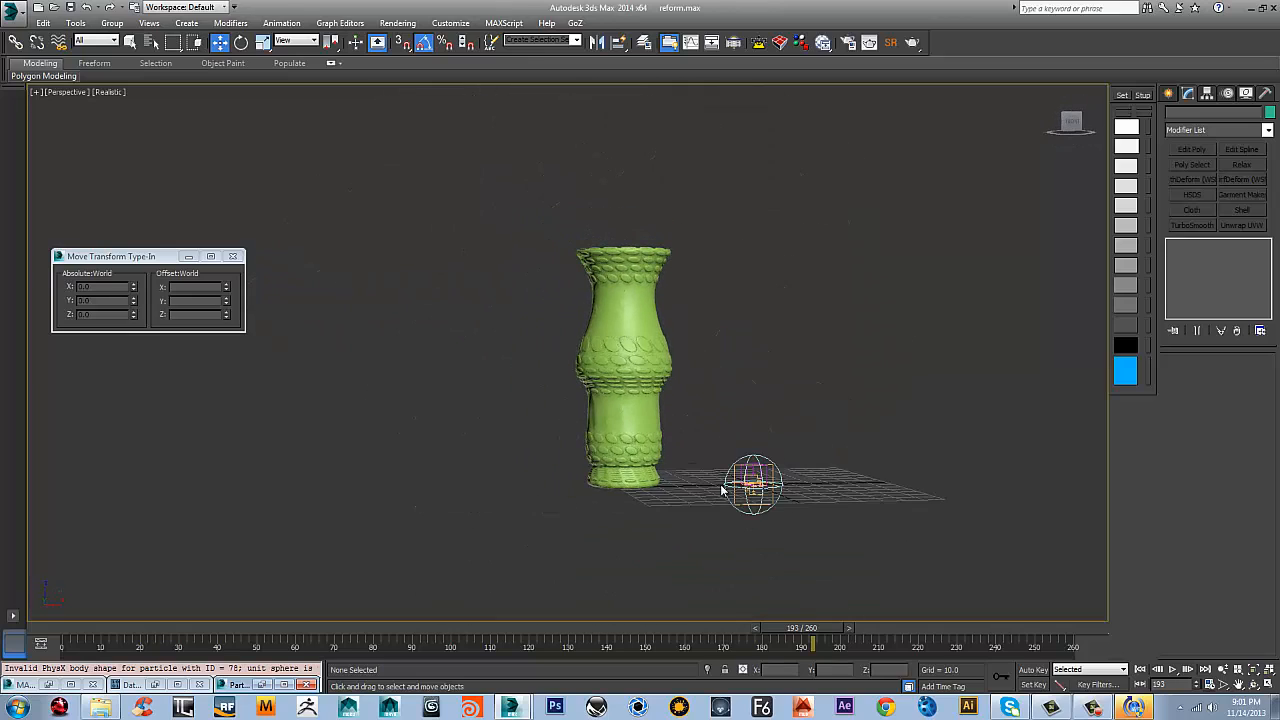